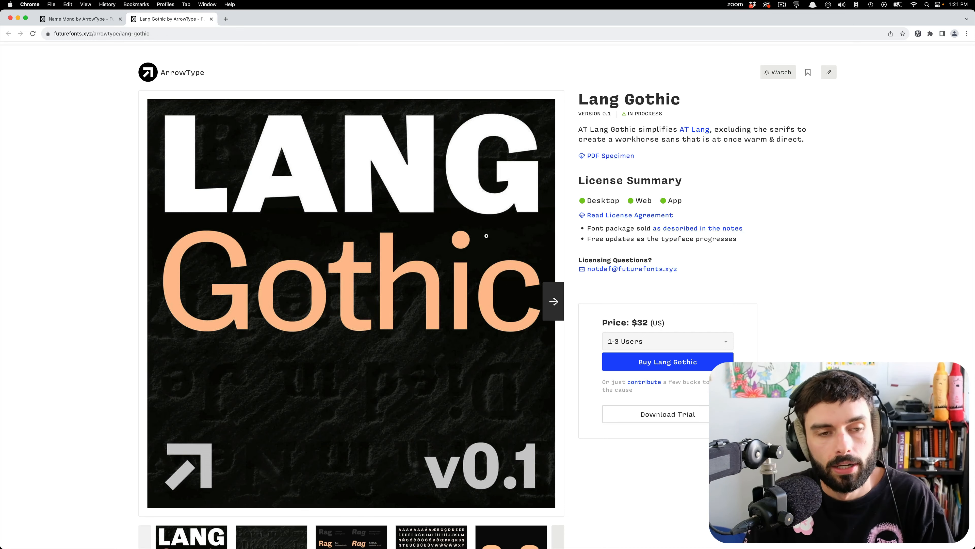
Look through the Name Mono specimen images on Future Fonts, from the title slide to the code samples.
{"action": "left_click", "coordinate": [79, 23]}
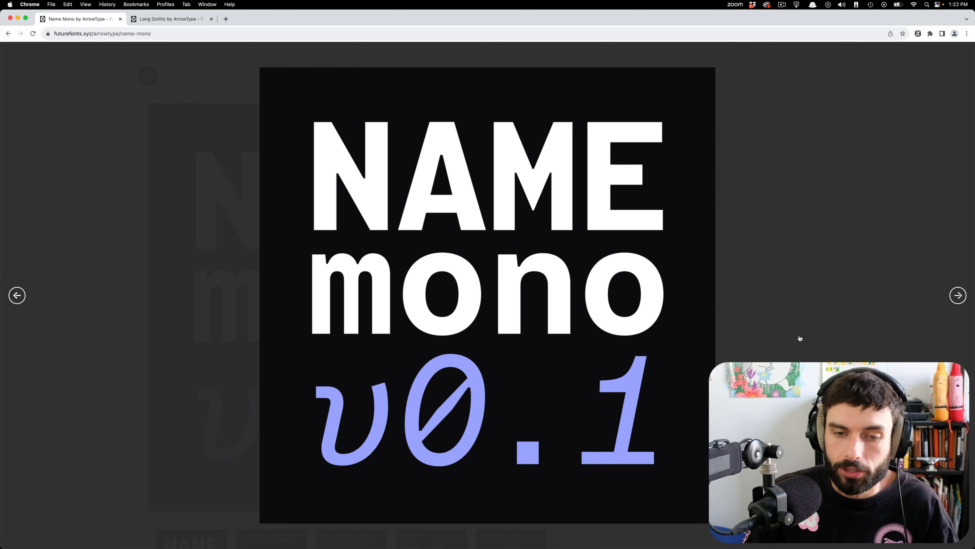
{"action": "left_click", "coordinate": [958, 301]}
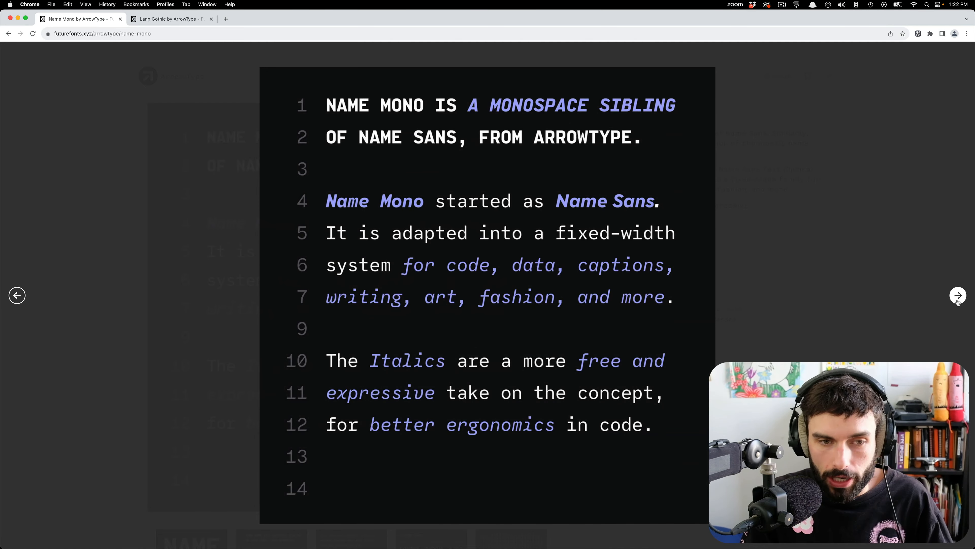
{"action": "left_click", "coordinate": [958, 302]}
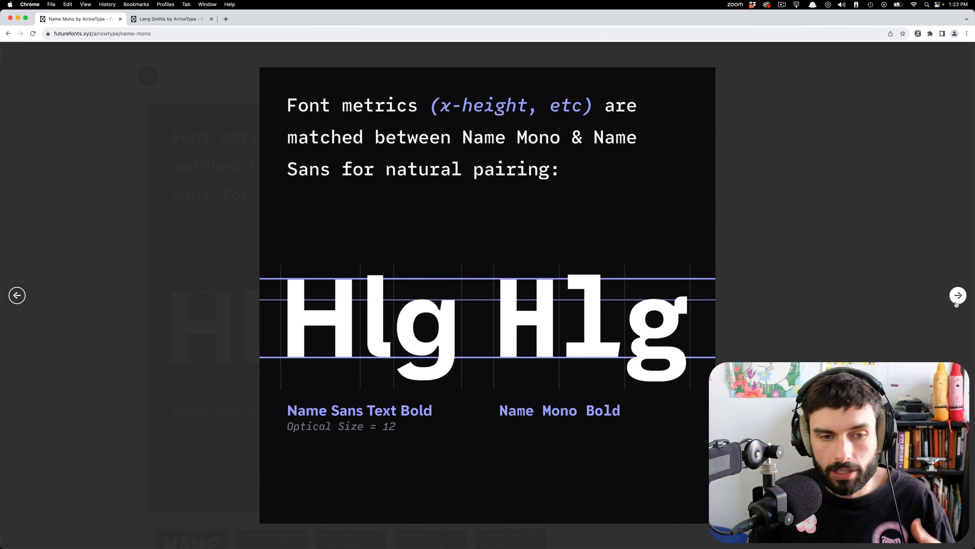
{"action": "left_click", "coordinate": [956, 303]}
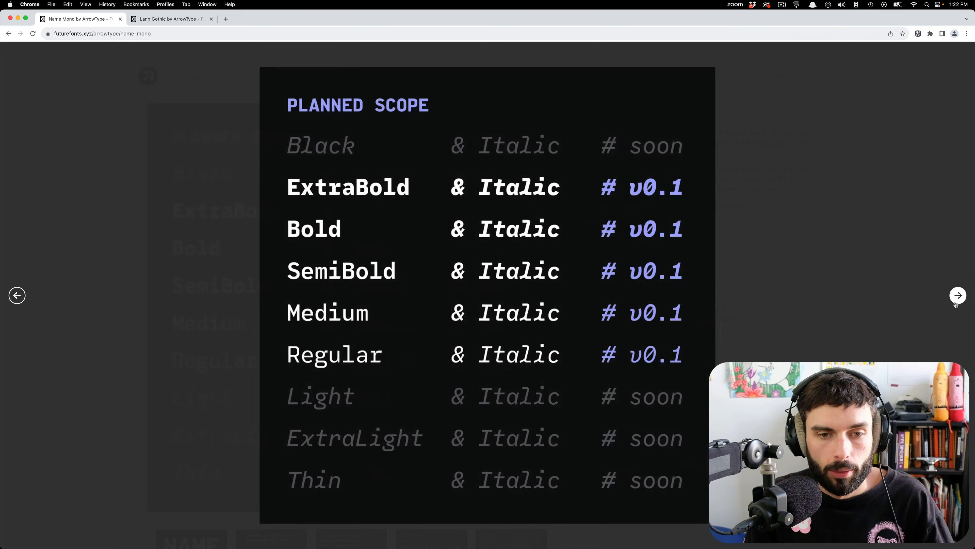
{"action": "left_click", "coordinate": [956, 303]}
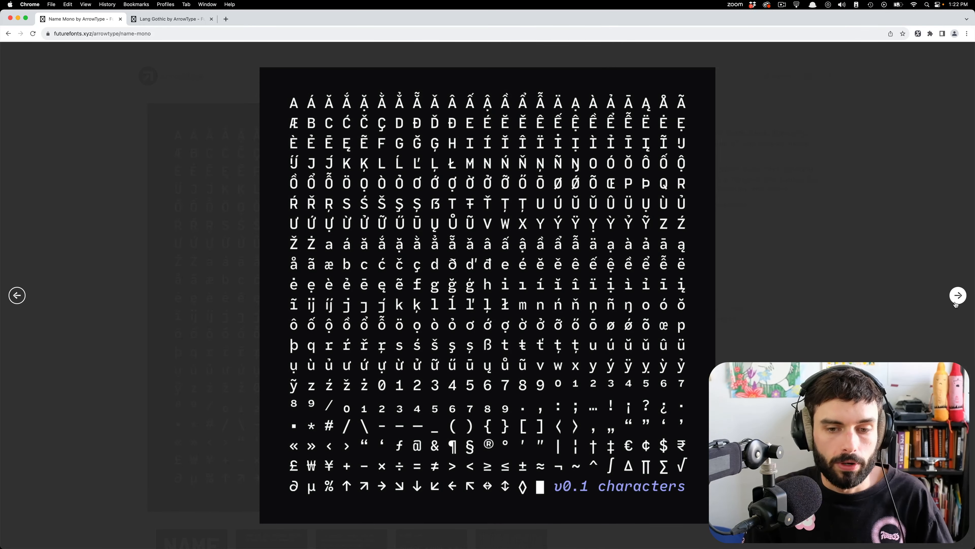
{"action": "left_click", "coordinate": [956, 303]}
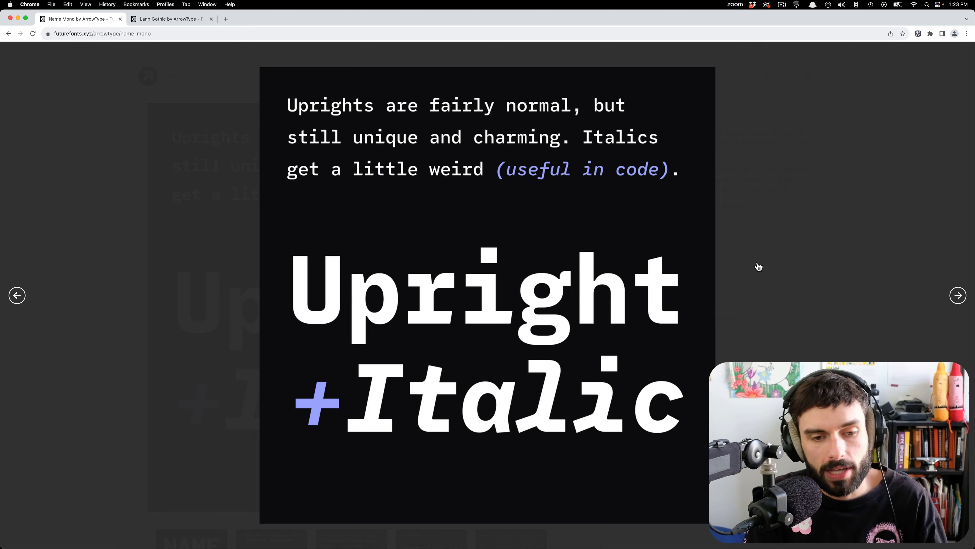
{"action": "left_click", "coordinate": [17, 295]}
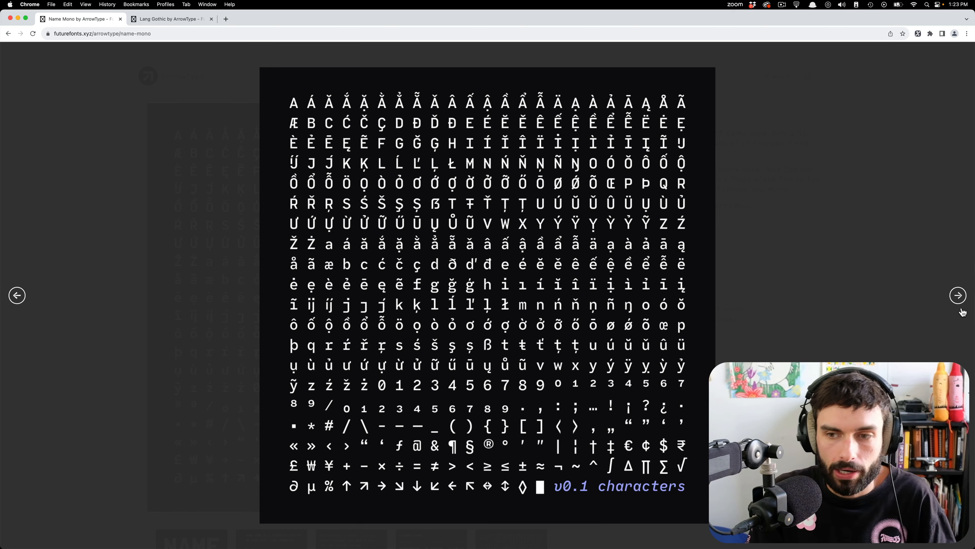
{"action": "left_click", "coordinate": [959, 298]}
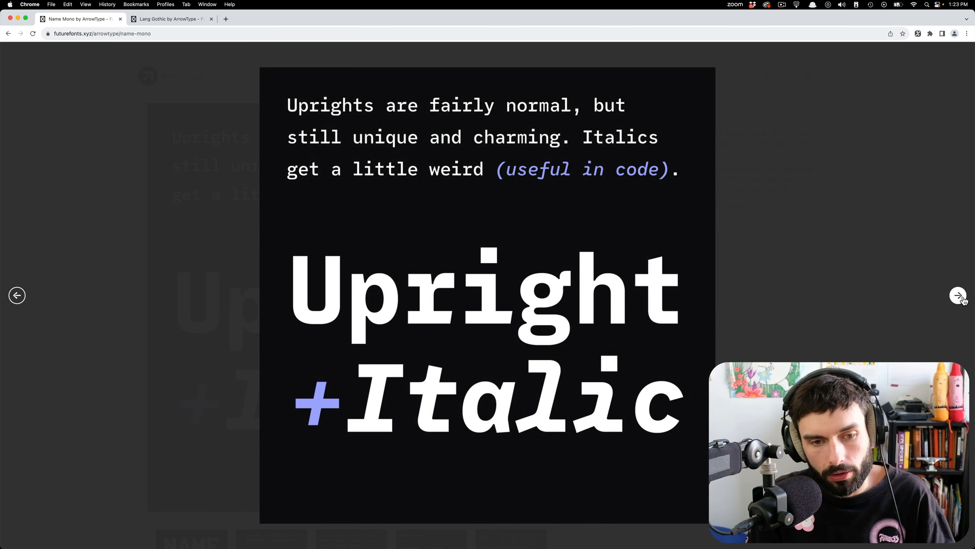
{"action": "left_click", "coordinate": [959, 296]}
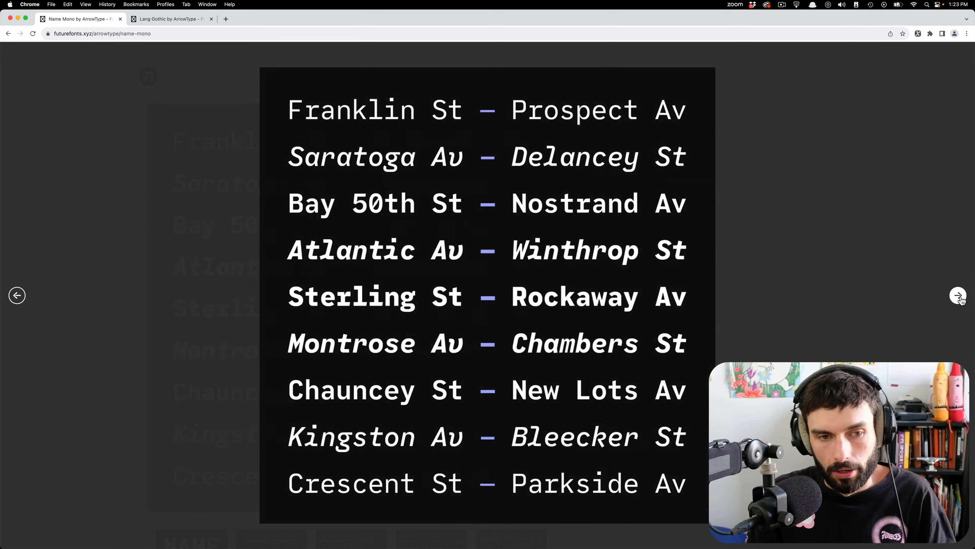
{"action": "left_click", "coordinate": [962, 300]}
{"action": "left_click", "coordinate": [963, 299]}
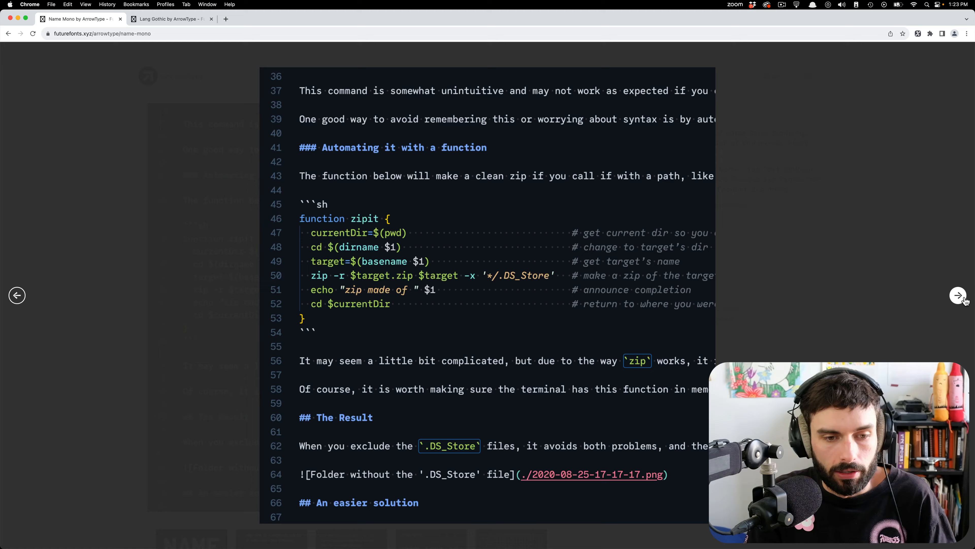
{"action": "left_click", "coordinate": [964, 300]}
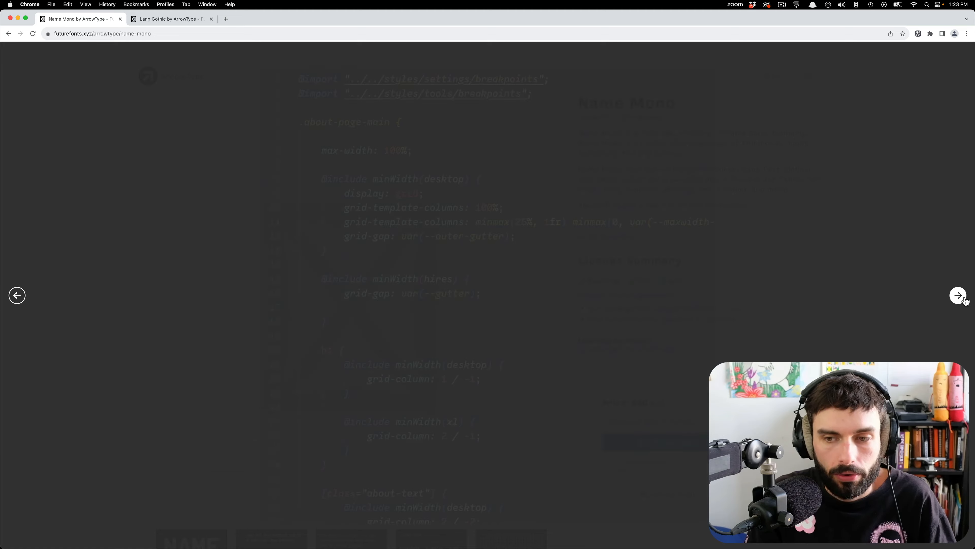
{"action": "left_click", "coordinate": [962, 299]}
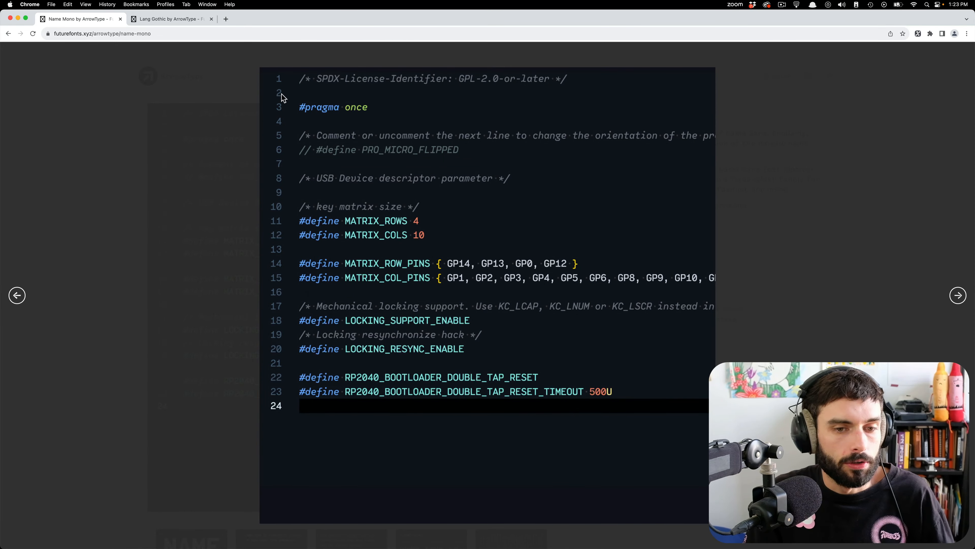
Switch to Glyphs, add "fr" after "il" in the upright sample text and put "aesg" on a second line.
{"action": "key", "text": "super+Tab"}
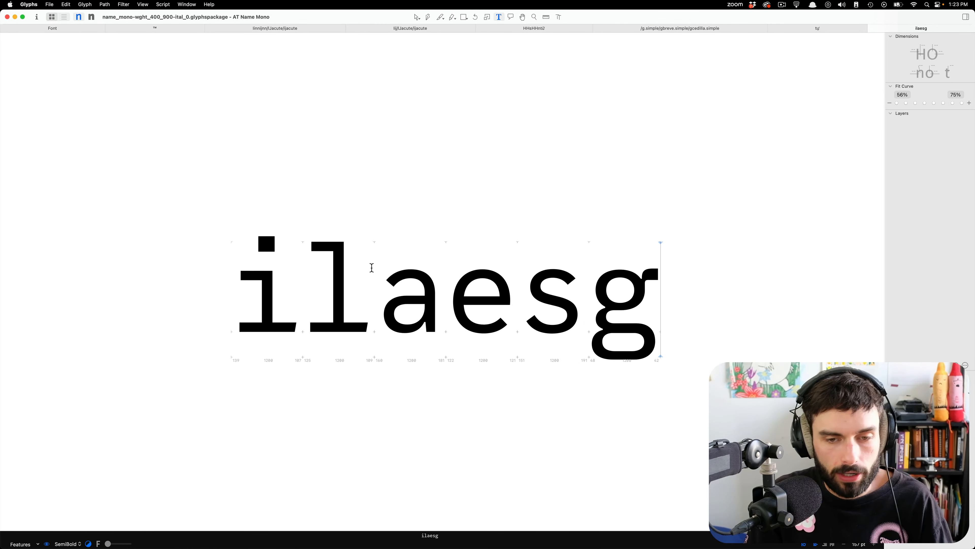
{"action": "scroll", "coordinate": [368, 267], "scroll_direction": "down", "scroll_amount": 2}
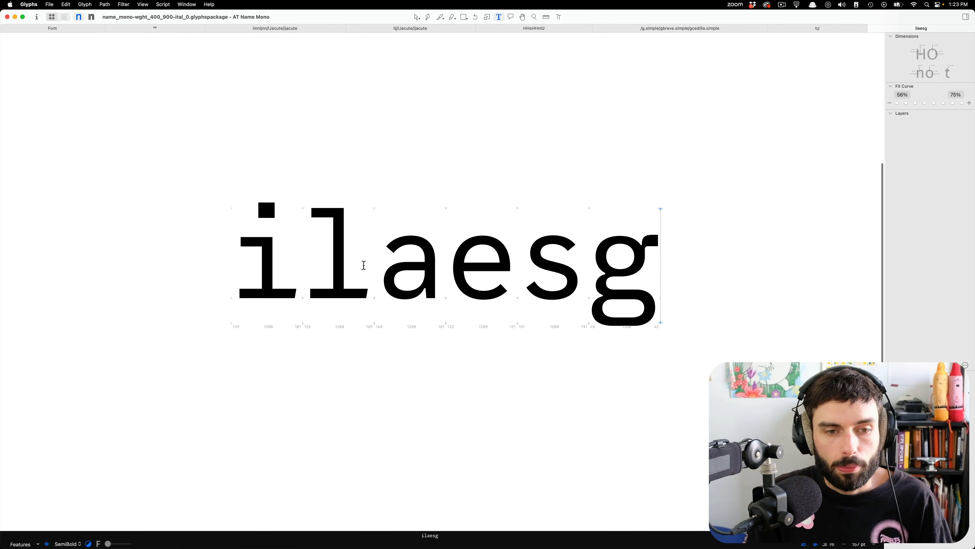
{"action": "left_click", "coordinate": [363, 265]}
{"action": "type", "text": "fr"}
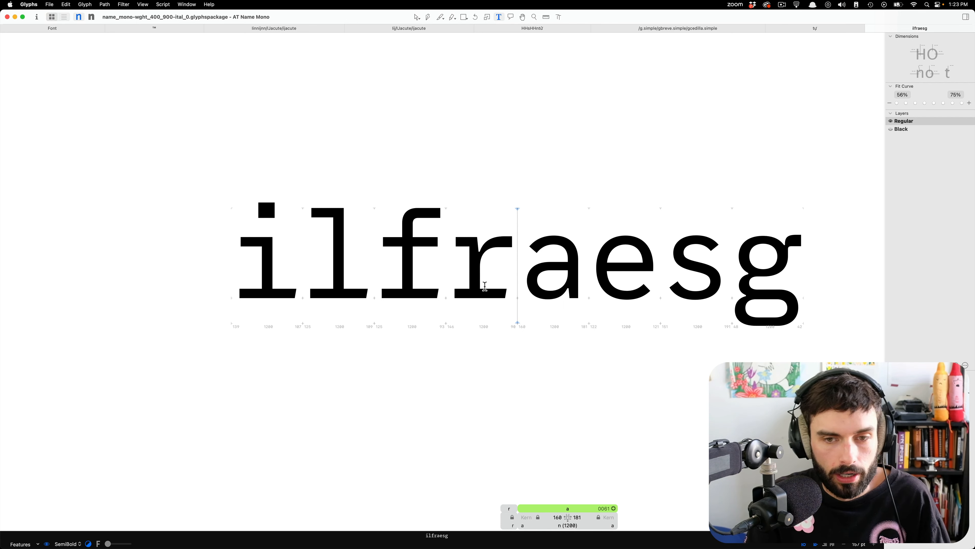
{"action": "scroll", "coordinate": [484, 286], "scroll_direction": "left", "scroll_amount": 3}
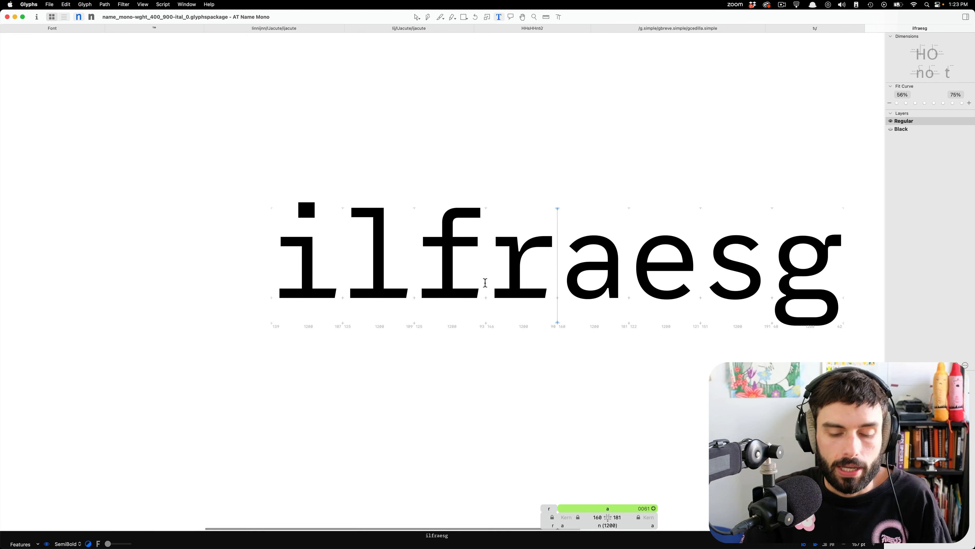
{"action": "key", "text": "Return"}
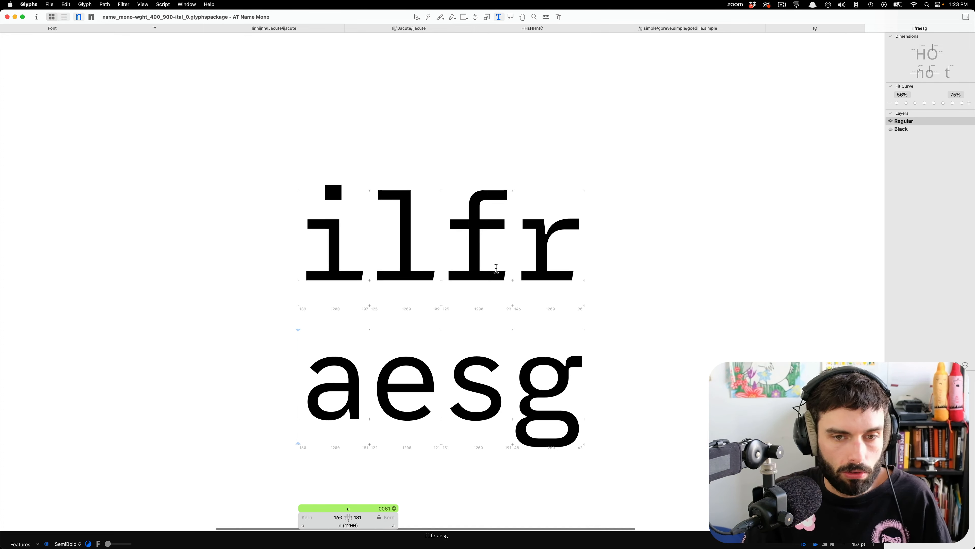
{"action": "scroll", "coordinate": [496, 268], "scroll_direction": "down", "scroll_amount": 2}
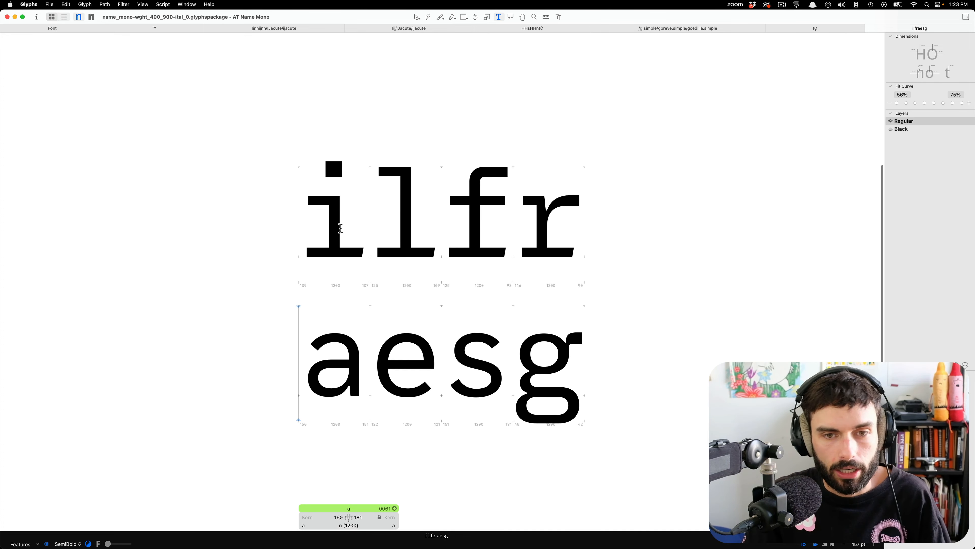
{"action": "scroll", "coordinate": [341, 228], "scroll_direction": "up", "scroll_amount": 8, "text": "alt"}
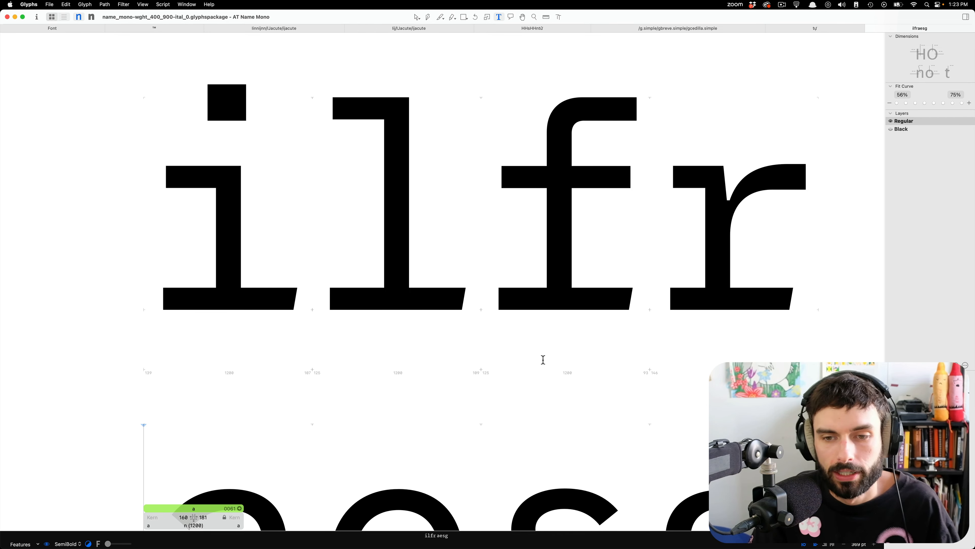
Compare the upright letters with the italic "ilaesg" sample in the other font file, and return to the start of the upright text.
{"action": "left_click", "coordinate": [279, 247]}
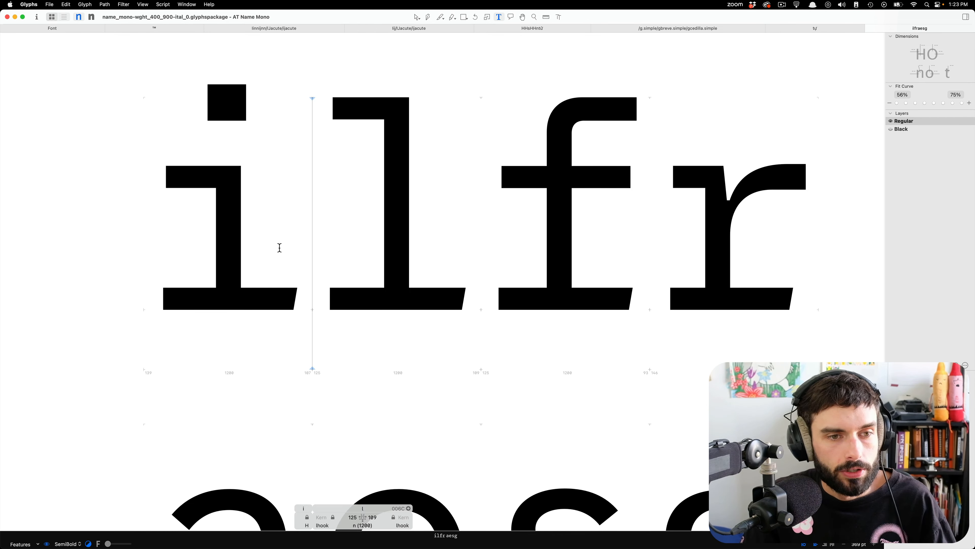
{"action": "key", "text": "ctrl+Up"}
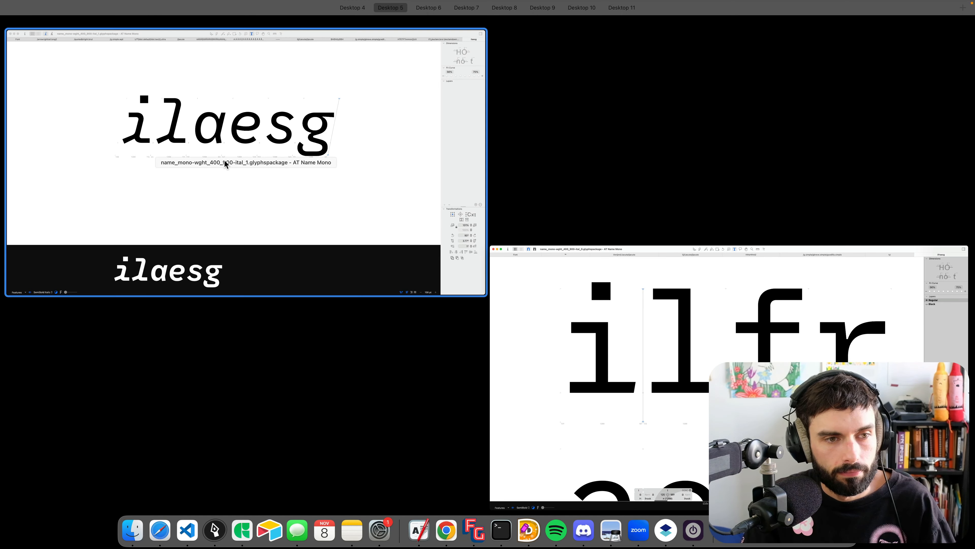
{"action": "left_click", "coordinate": [224, 160]}
{"action": "key", "text": "ctrl+Up"}
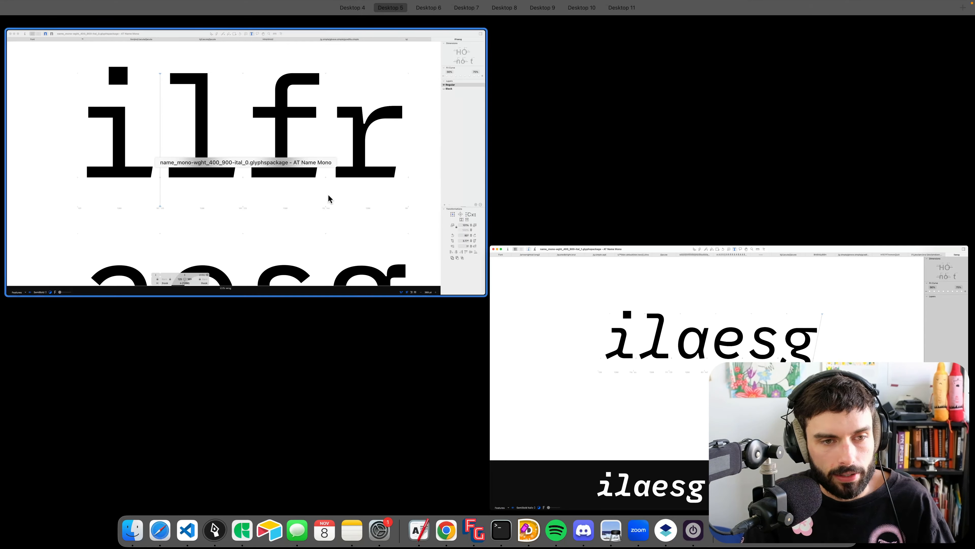
{"action": "left_click", "coordinate": [217, 168]}
{"action": "left_click", "coordinate": [147, 157]}
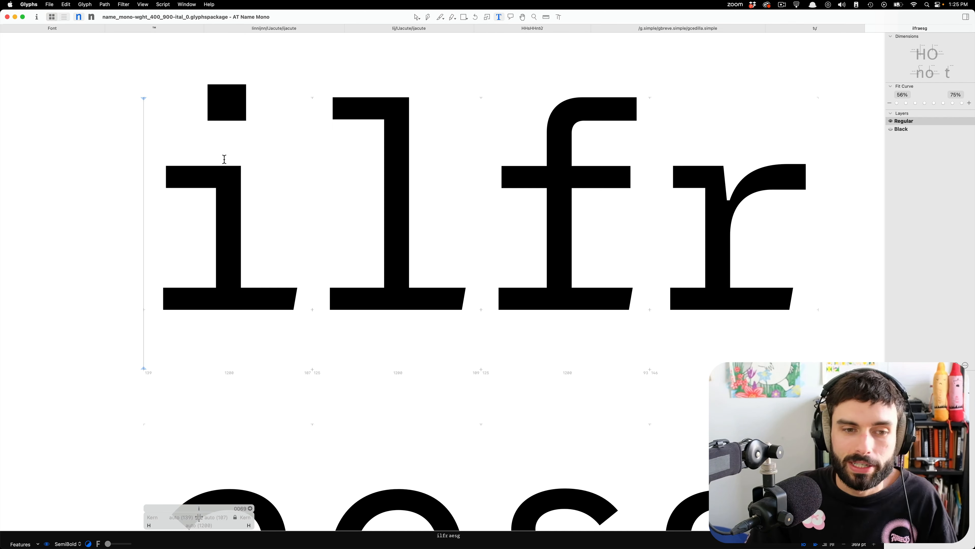
Open the upright letter i for outline editing and duplicate the glyph.
{"action": "scroll", "coordinate": [373, 270], "scroll_direction": "left", "scroll_amount": 3}
{"action": "scroll", "coordinate": [372, 270], "scroll_direction": "up", "scroll_amount": 1}
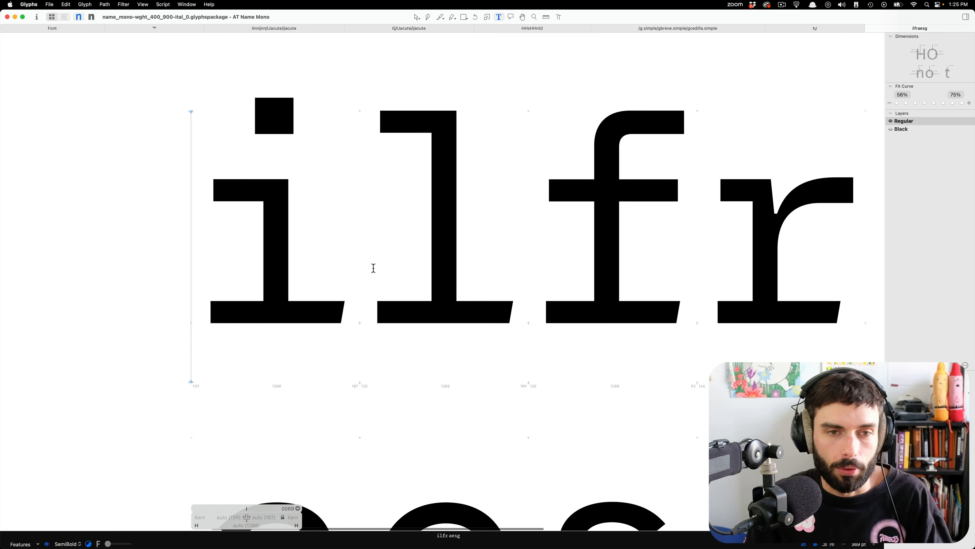
{"action": "scroll", "coordinate": [233, 247], "scroll_direction": "up", "scroll_amount": 5}
{"action": "scroll", "coordinate": [233, 247], "scroll_direction": "up", "scroll_amount": 1}
{"action": "double_click", "coordinate": [233, 247]}
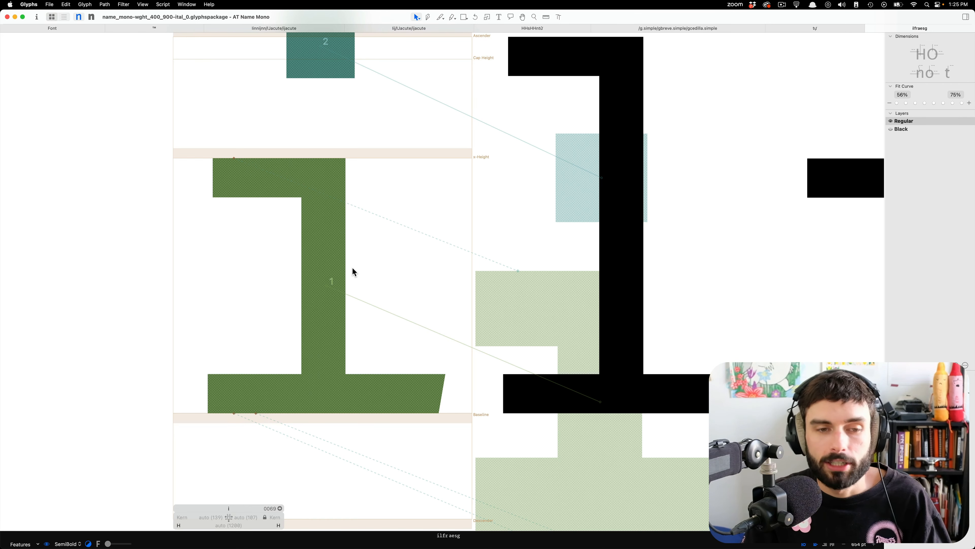
{"action": "scroll", "coordinate": [393, 253], "scroll_direction": "down", "scroll_amount": 1}
{"action": "scroll", "coordinate": [385, 254], "scroll_direction": "up", "scroll_amount": 2}
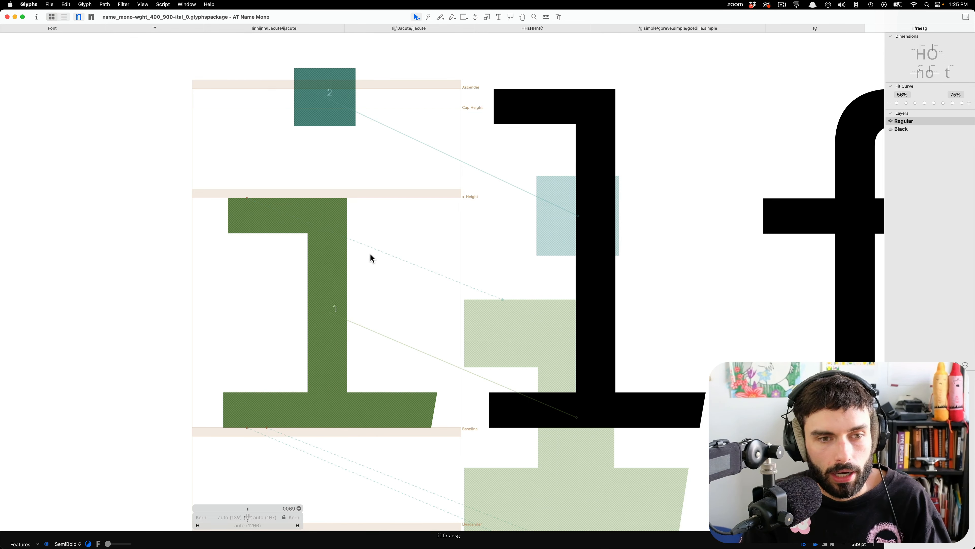
{"action": "key", "text": "super+d"}
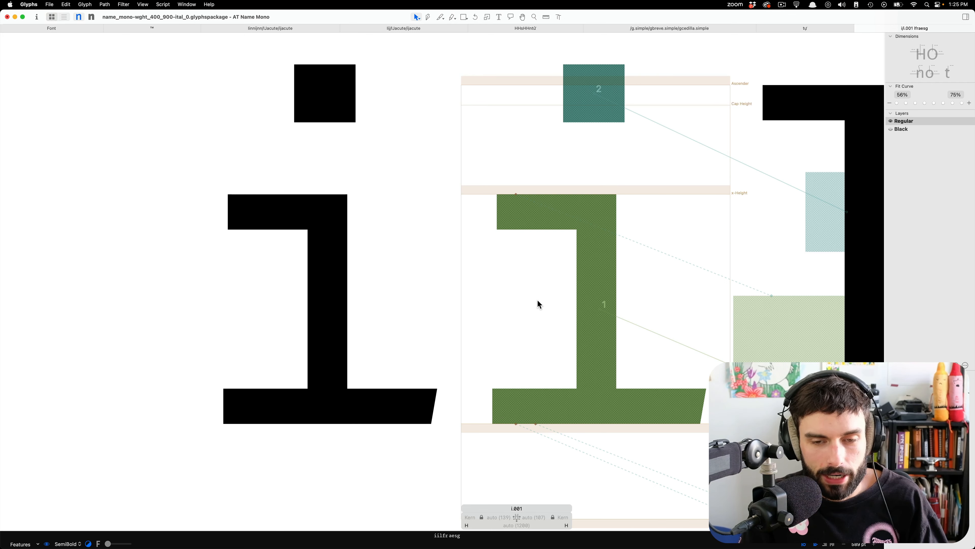
Move the original i's bottom and top anchors to the stem and its ogonek anchor to the bottom serif's lower-right corner.
{"action": "scroll", "coordinate": [538, 304], "scroll_direction": "down", "scroll_amount": 4}
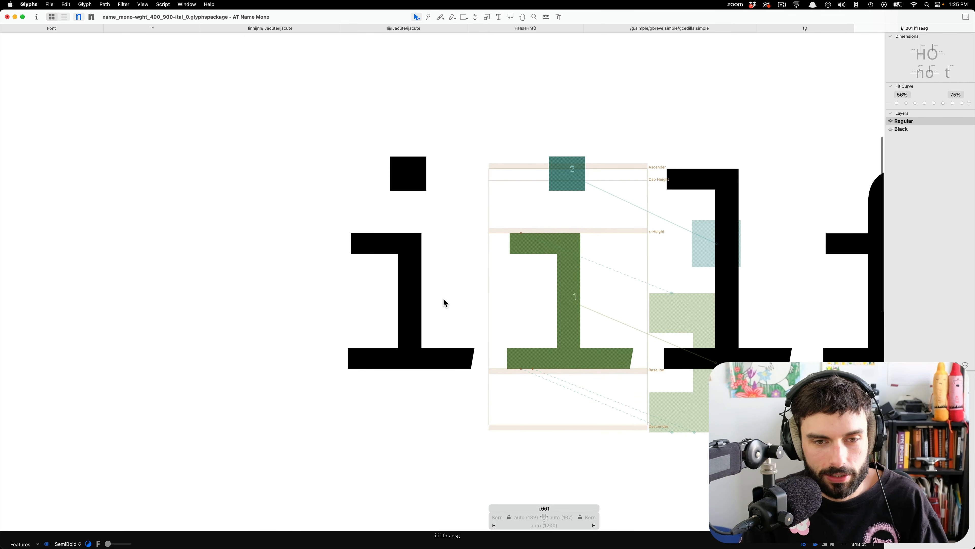
{"action": "scroll", "coordinate": [444, 303], "scroll_direction": "up", "scroll_amount": 5}
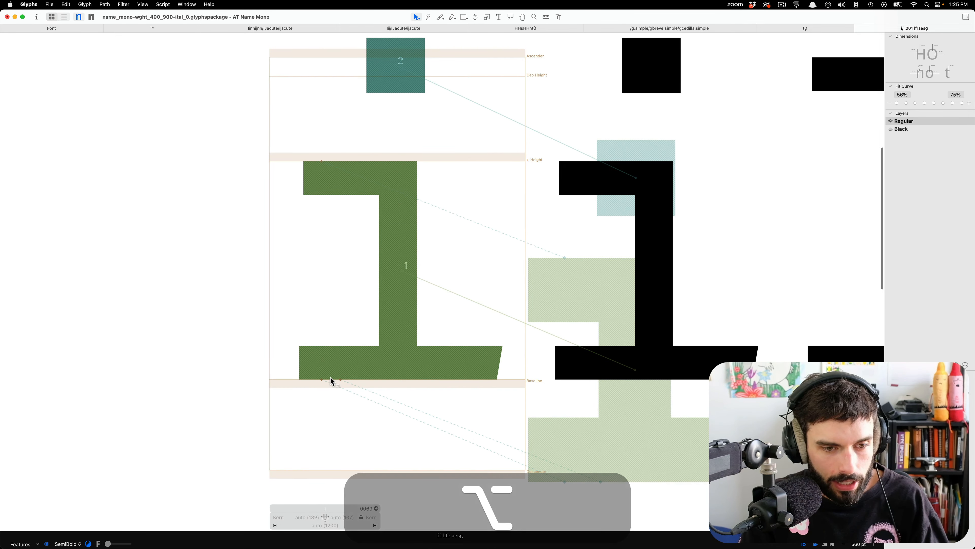
{"action": "left_click", "coordinate": [321, 380]}
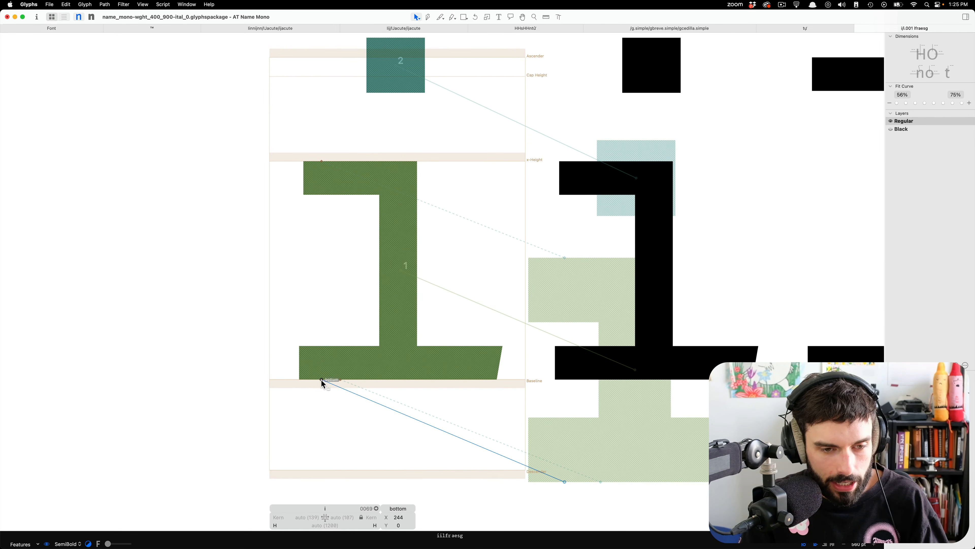
{"action": "key", "text": "shift"}
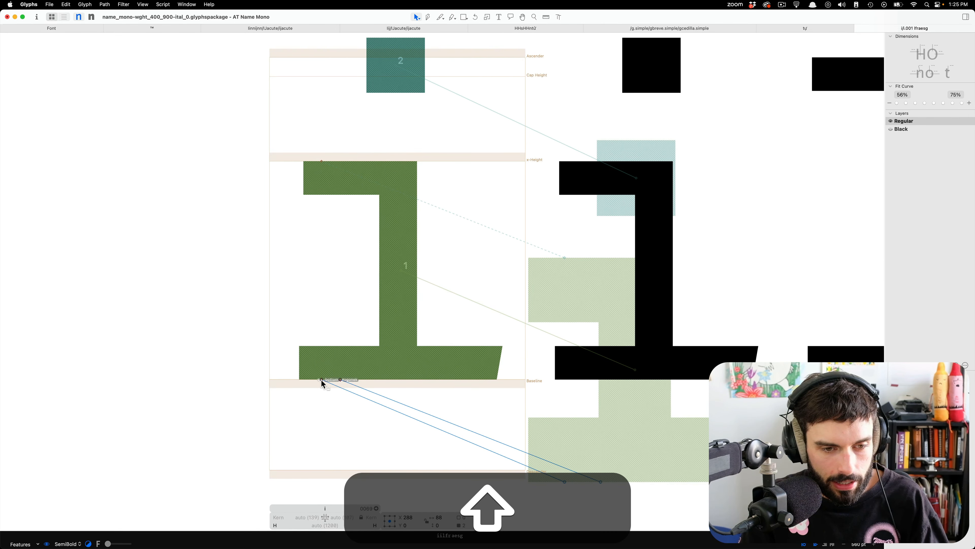
{"action": "left_click_drag", "start_coordinate": [321, 380], "coordinate": [497, 380]}
{"action": "left_click", "coordinate": [415, 390]}
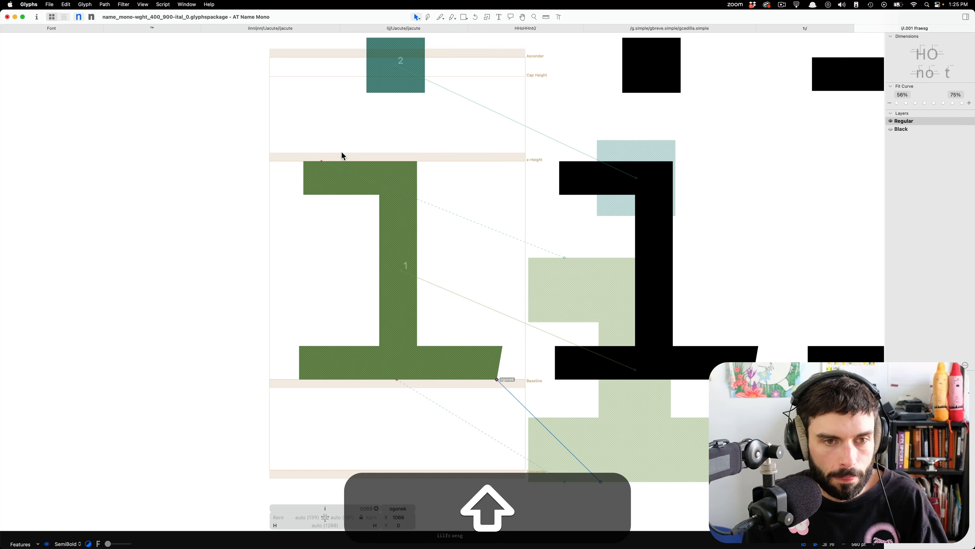
{"action": "left_click_drag", "start_coordinate": [321, 162], "coordinate": [399, 163]}
Open the i's idotless component beside it, check the anchor at the bottom serif's lower-right corner, and return to text editing.
{"action": "double_click", "coordinate": [401, 201]}
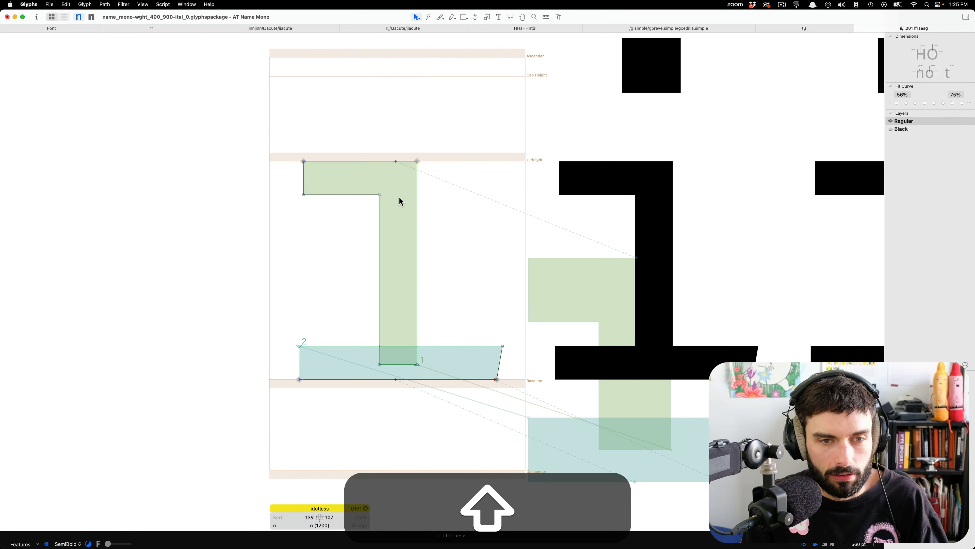
{"action": "left_click", "coordinate": [496, 380]}
{"action": "left_click", "coordinate": [497, 399]}
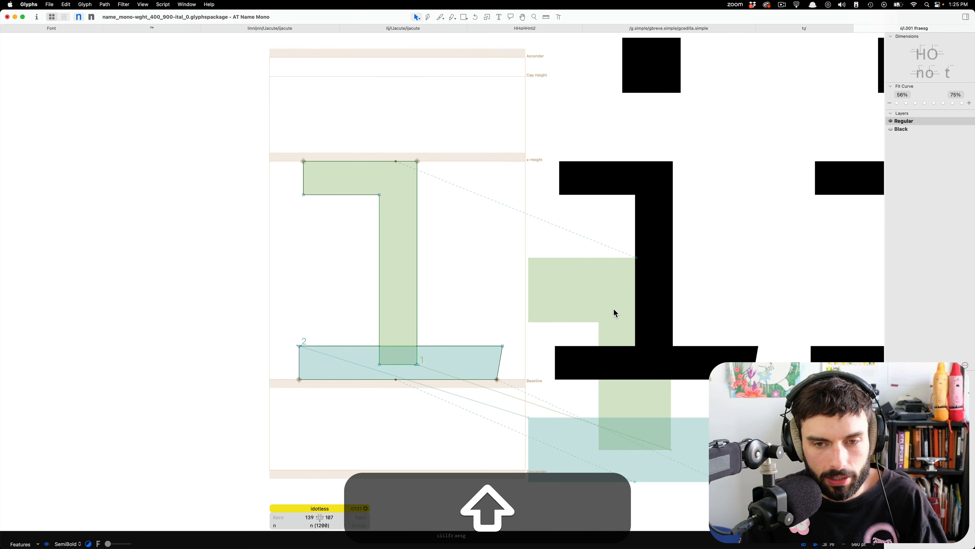
{"action": "double_click", "coordinate": [610, 308]}
{"action": "scroll", "coordinate": [610, 308], "scroll_direction": "down", "scroll_amount": 4}
{"action": "key", "text": "t"}
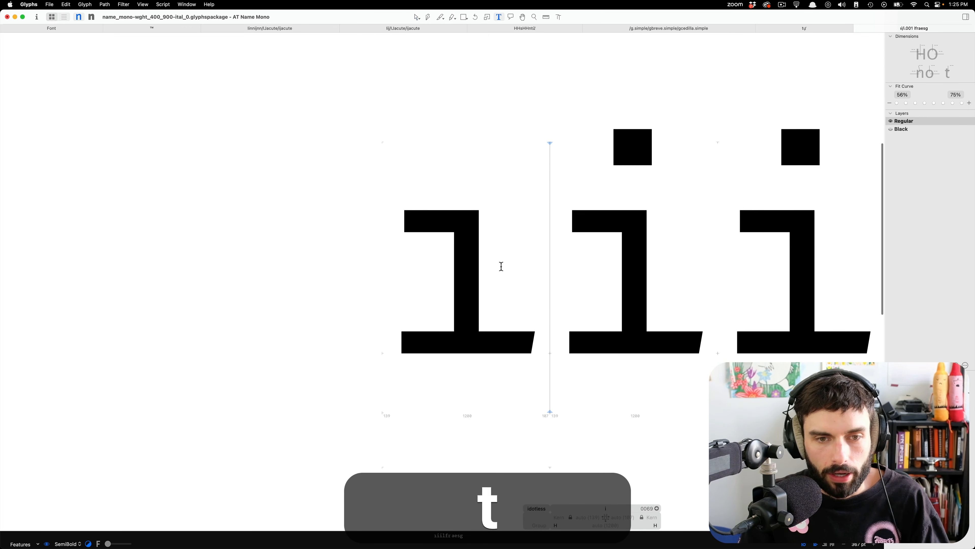
In the i's Black master, move the ogonek anchor to X 1089, Y 0 on the bottom serif's corner and the bottom anchor to X 638, Y 0.
{"action": "double_click", "coordinate": [500, 267]}
{"action": "scroll", "coordinate": [500, 270], "scroll_direction": "right", "scroll_amount": 3}
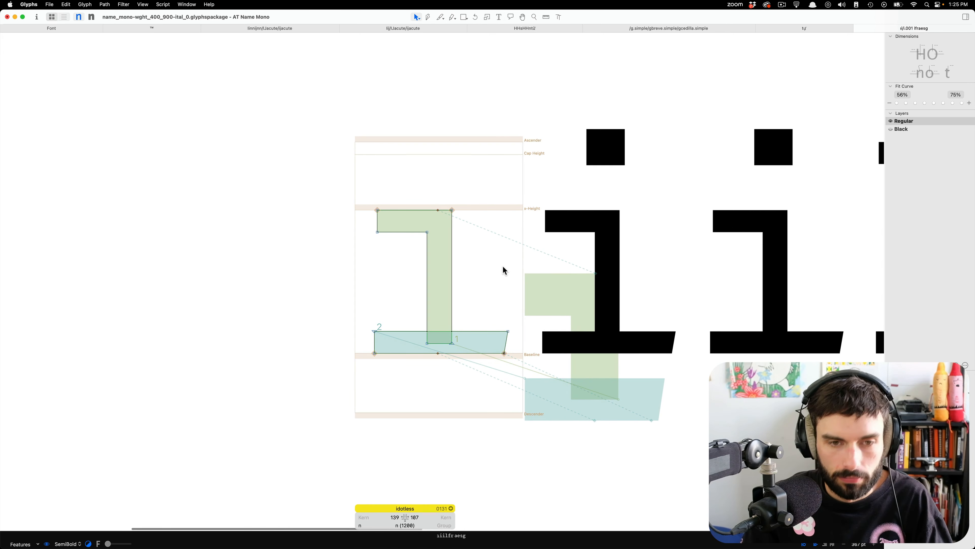
{"action": "key", "text": "super+2"}
{"action": "double_click", "coordinate": [638, 296]}
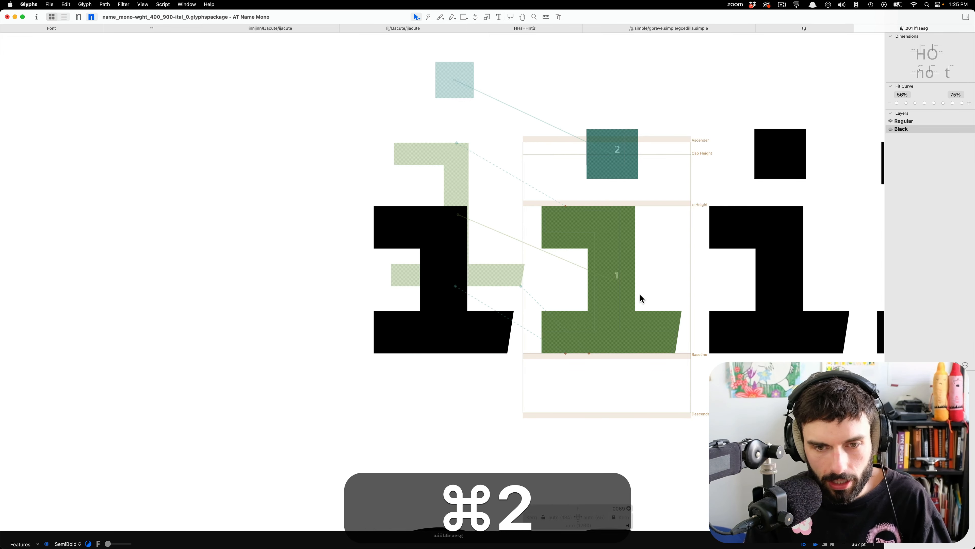
{"action": "left_click_drag", "start_coordinate": [590, 354], "coordinate": [675, 353]}
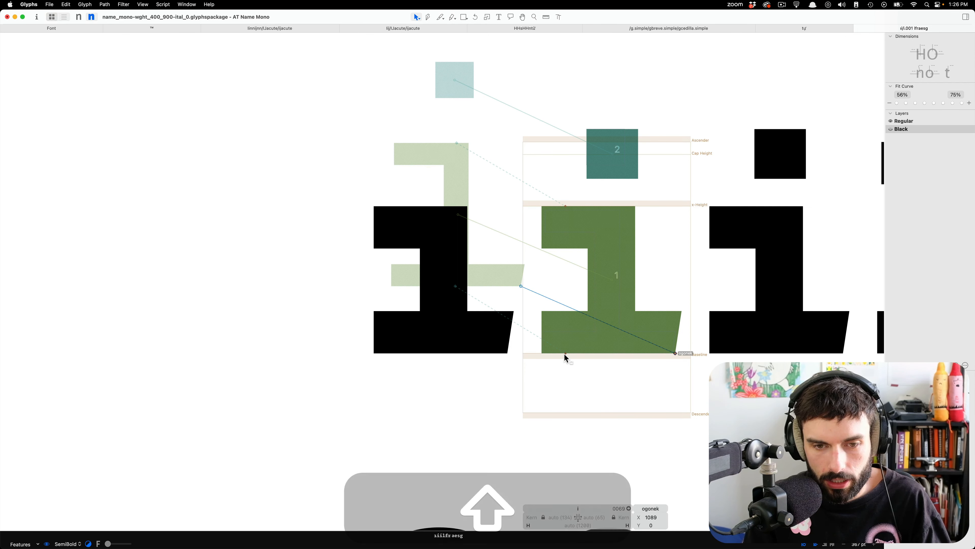
{"action": "left_click_drag", "start_coordinate": [565, 353], "coordinate": [613, 357]}
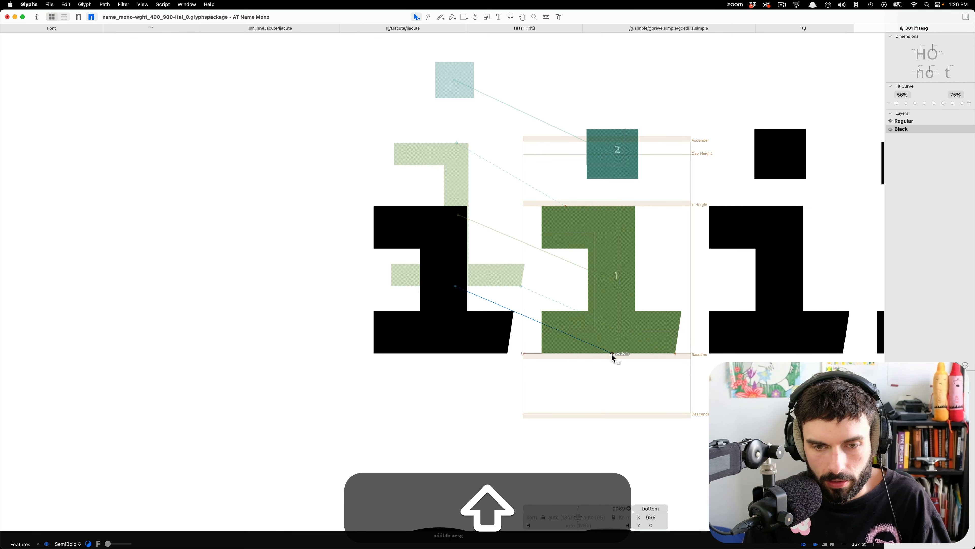
Move the i's top anchor onto its dot, at X 649, Y 1602 in Black and X 606, Y 1510 in Regular, and save the font.
{"action": "left_click", "coordinate": [603, 193]}
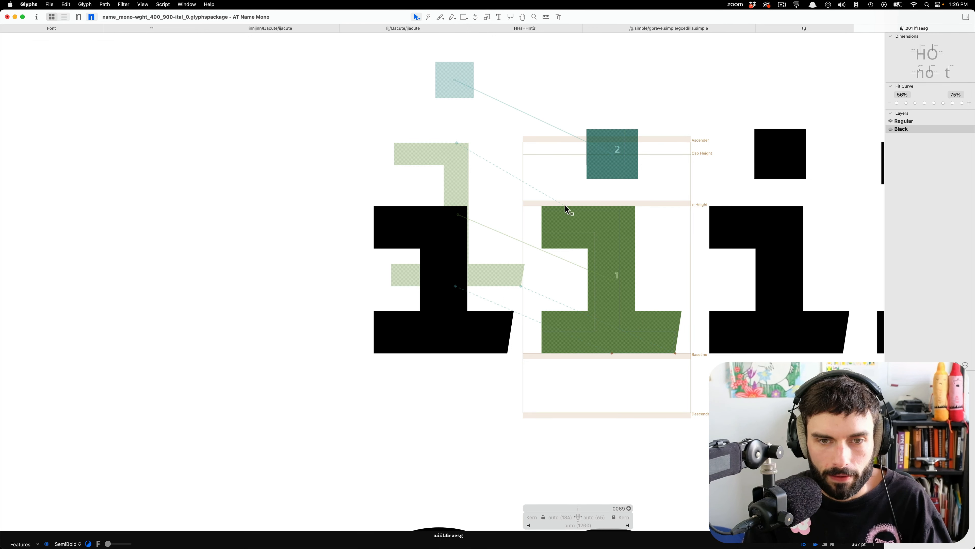
{"action": "left_click", "coordinate": [565, 206]}
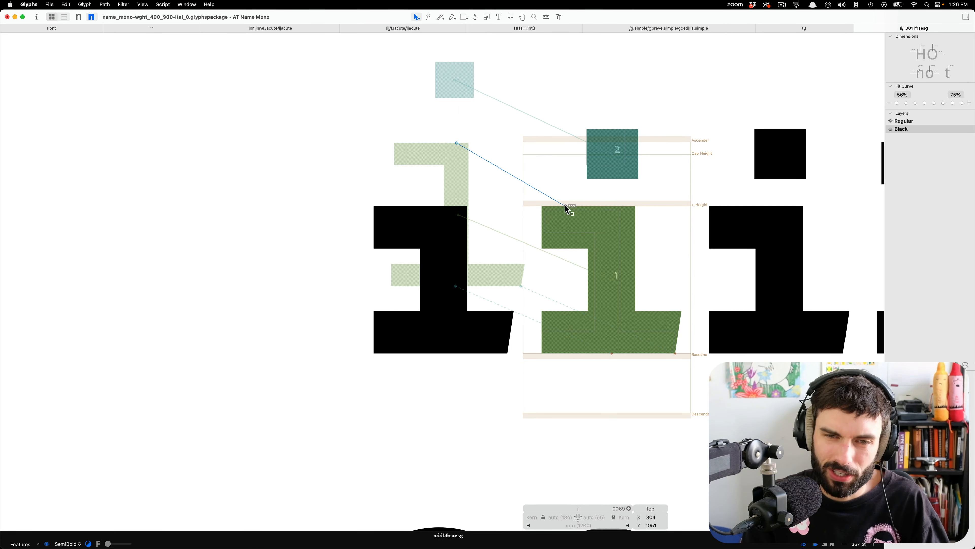
{"action": "left_click_drag", "start_coordinate": [567, 208], "coordinate": [615, 132]}
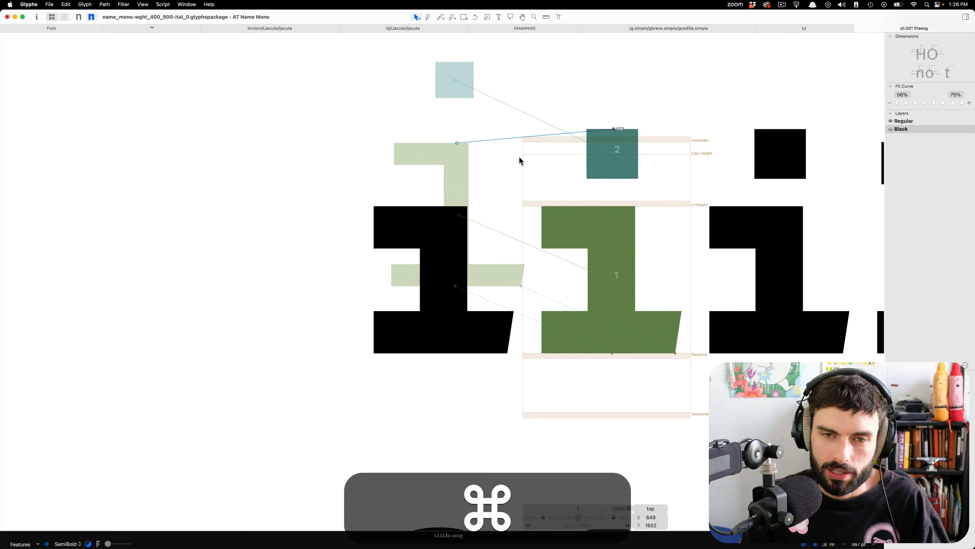
{"action": "key", "text": "super+1"}
{"action": "left_click_drag", "start_coordinate": [608, 209], "coordinate": [607, 142]}
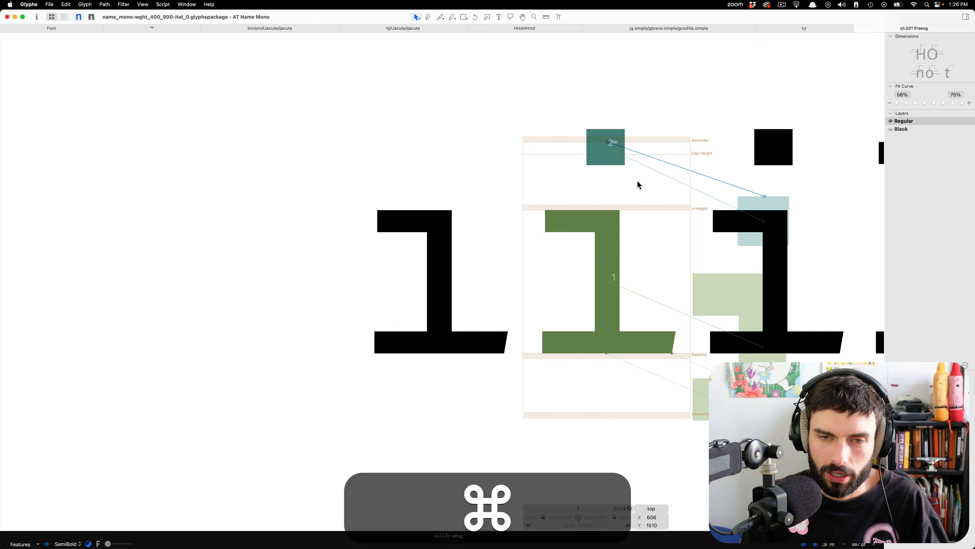
{"action": "left_click", "coordinate": [643, 184]}
{"action": "key", "text": "super+s"}
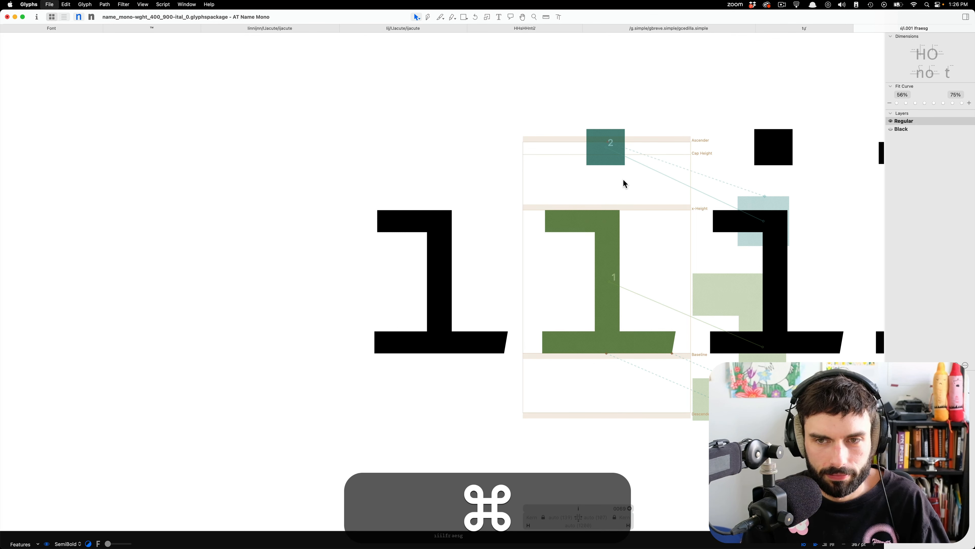
Inspect the idotless outline and anchors beside the i, and select idotless in the font's glyph overview.
{"action": "double_click", "coordinate": [456, 176]}
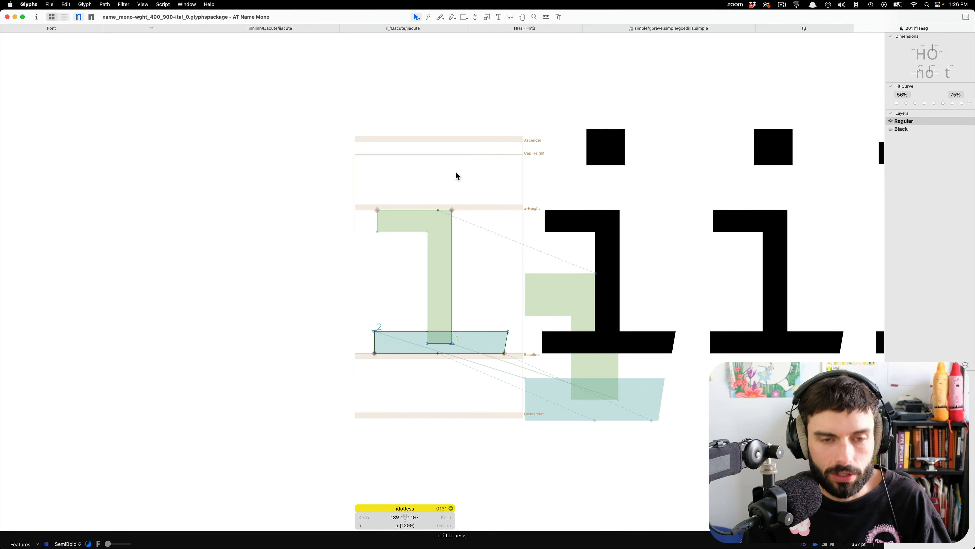
{"action": "scroll", "coordinate": [311, 179], "scroll_direction": "down", "scroll_amount": 5}
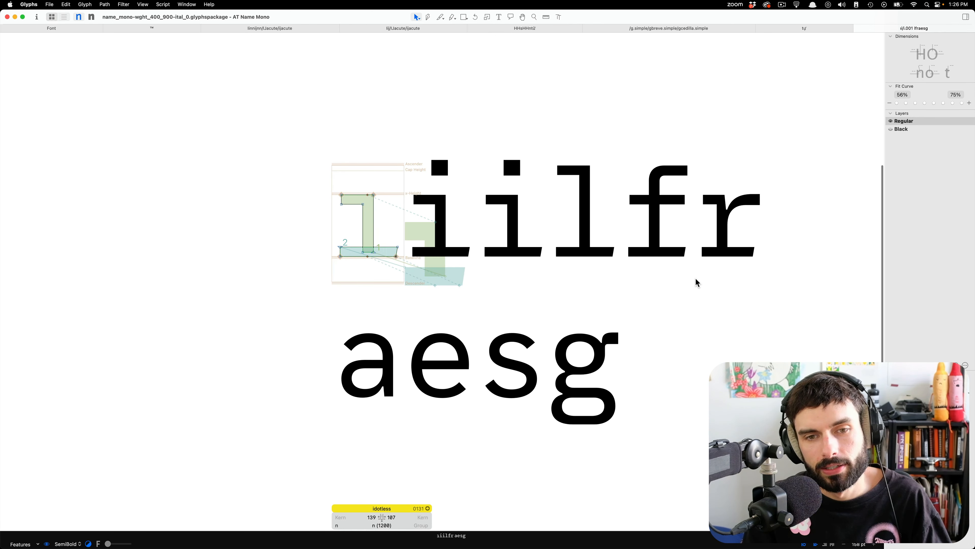
{"action": "scroll", "coordinate": [364, 200], "scroll_direction": "up", "scroll_amount": 4}
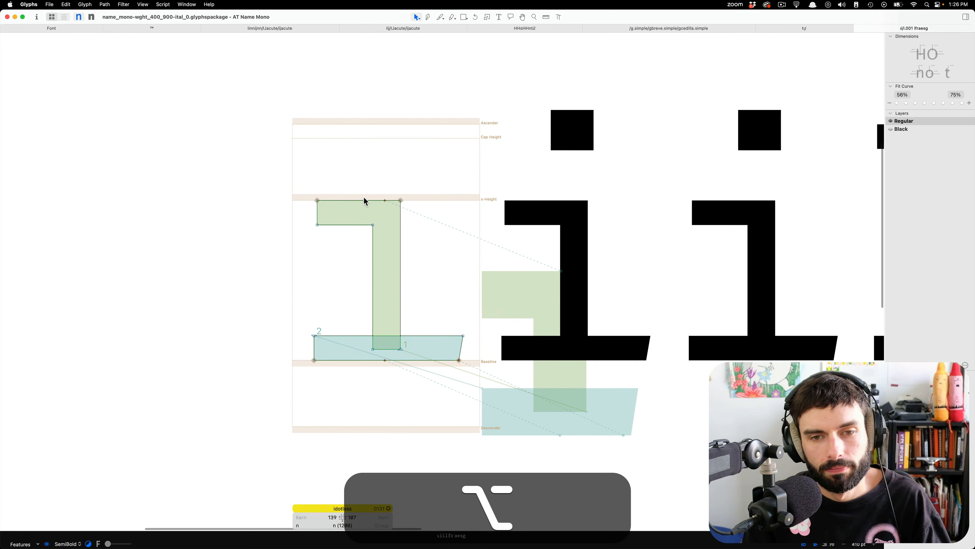
{"action": "scroll", "coordinate": [357, 215], "scroll_direction": "down", "scroll_amount": 1}
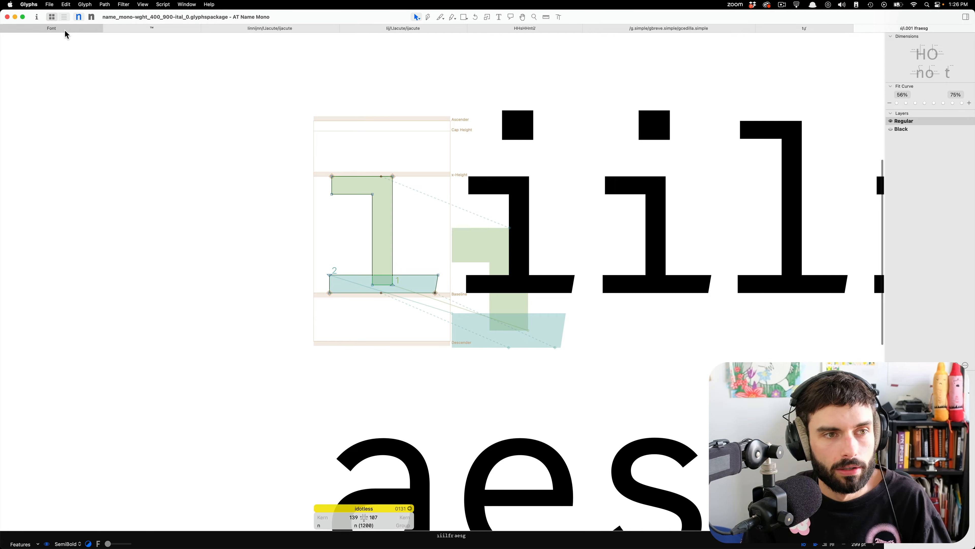
{"action": "left_click", "coordinate": [78, 30]}
{"action": "scroll", "coordinate": [271, 217], "scroll_direction": "up", "scroll_amount": 20}
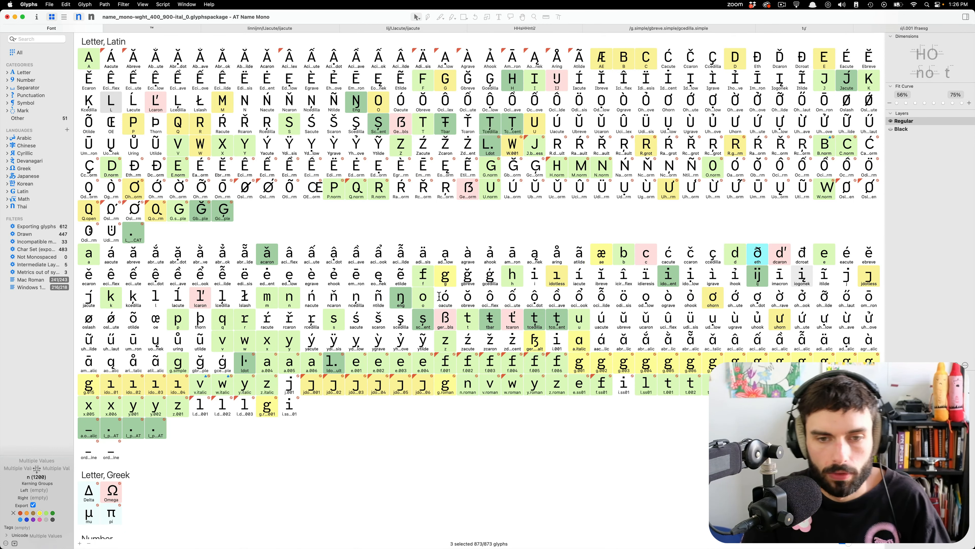
{"action": "left_click", "coordinate": [555, 279]}
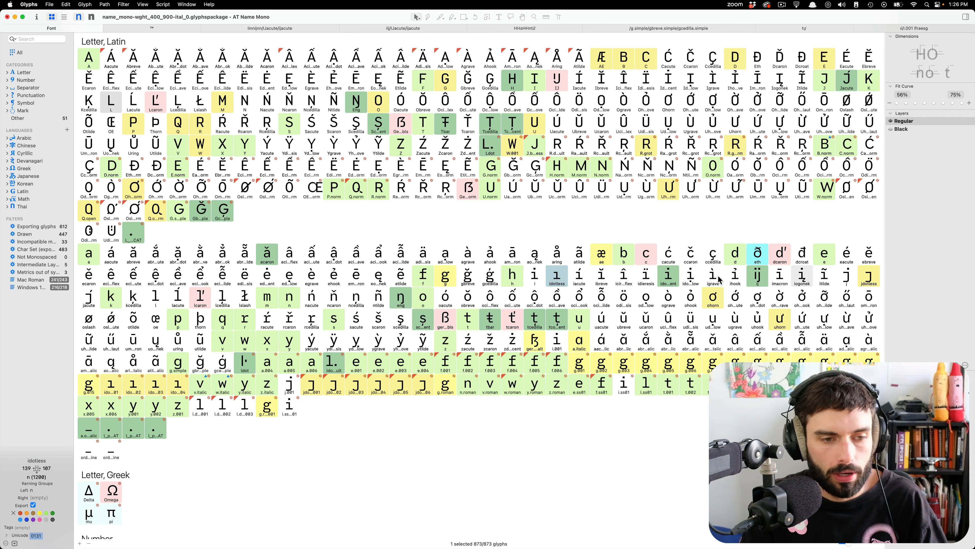
Open the upright font's feature settings and compare the substitutions in stylistic sets ss01 and ss03.
{"action": "key", "text": "super+i"}
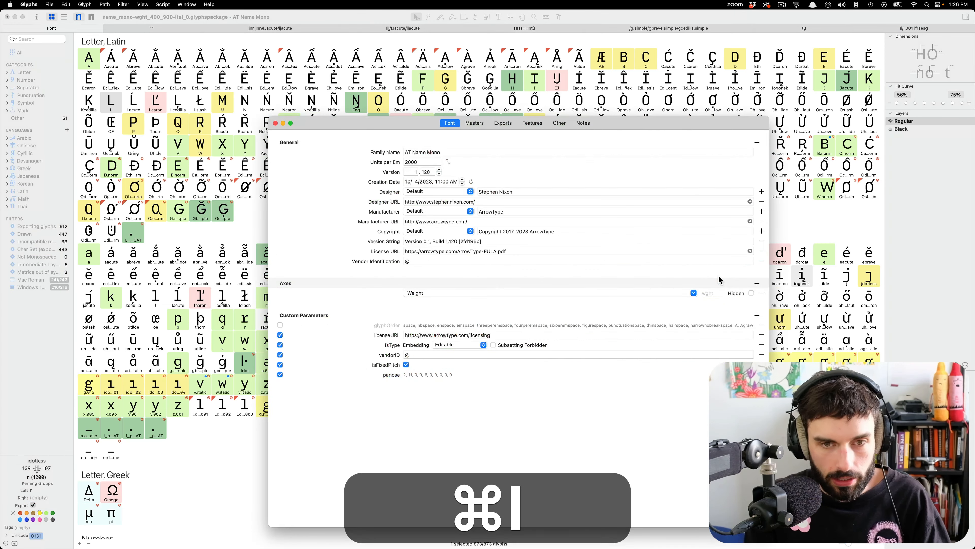
{"action": "left_click", "coordinate": [532, 123]}
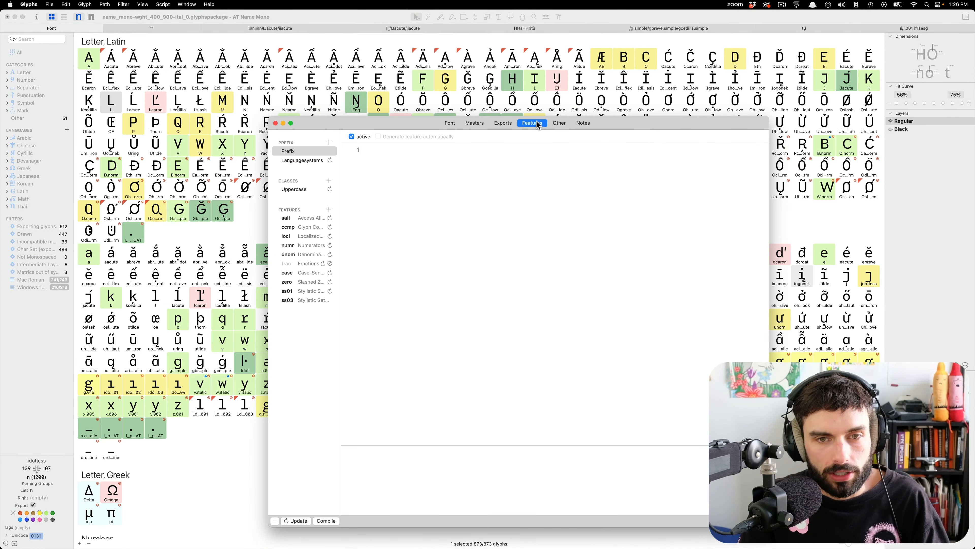
{"action": "left_click", "coordinate": [302, 293]}
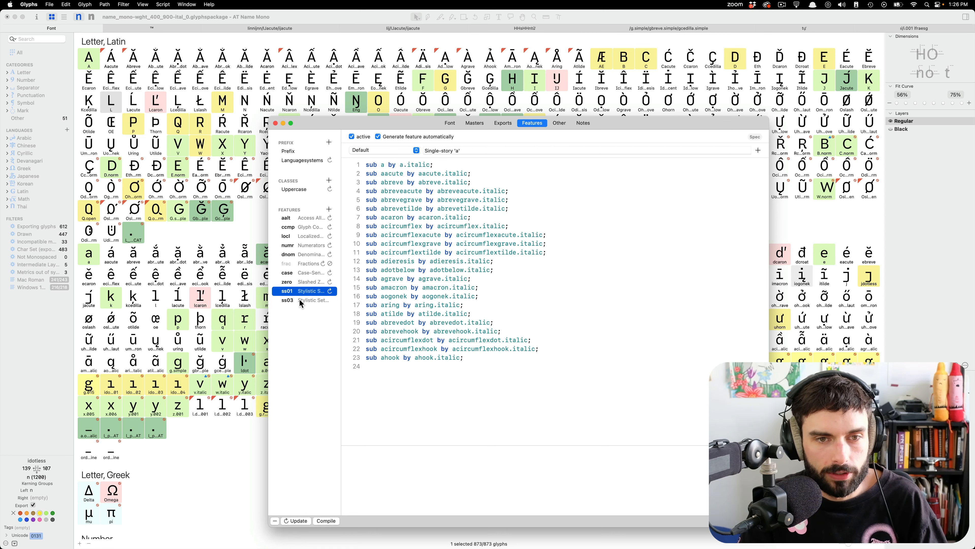
{"action": "left_click", "coordinate": [302, 301]}
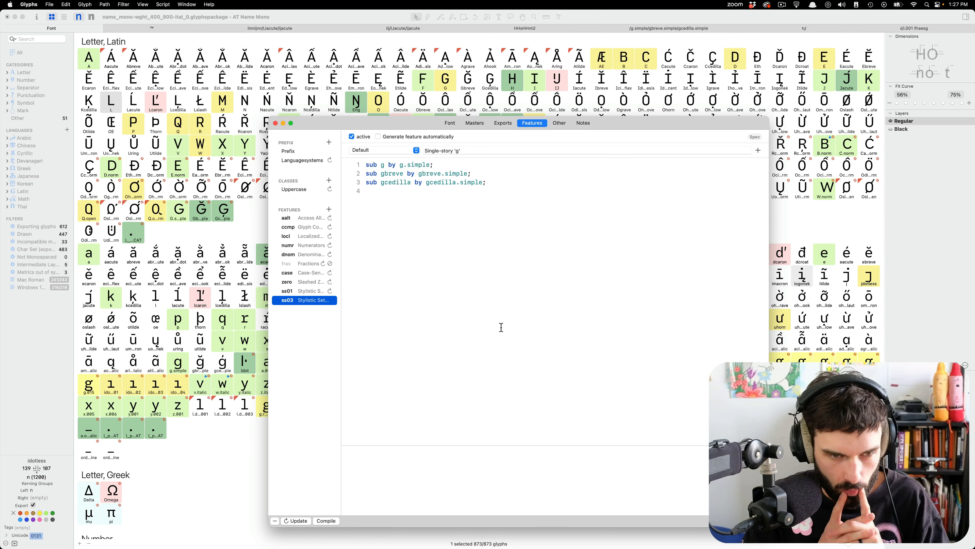
{"action": "left_click", "coordinate": [294, 291]}
{"action": "left_click", "coordinate": [295, 300]}
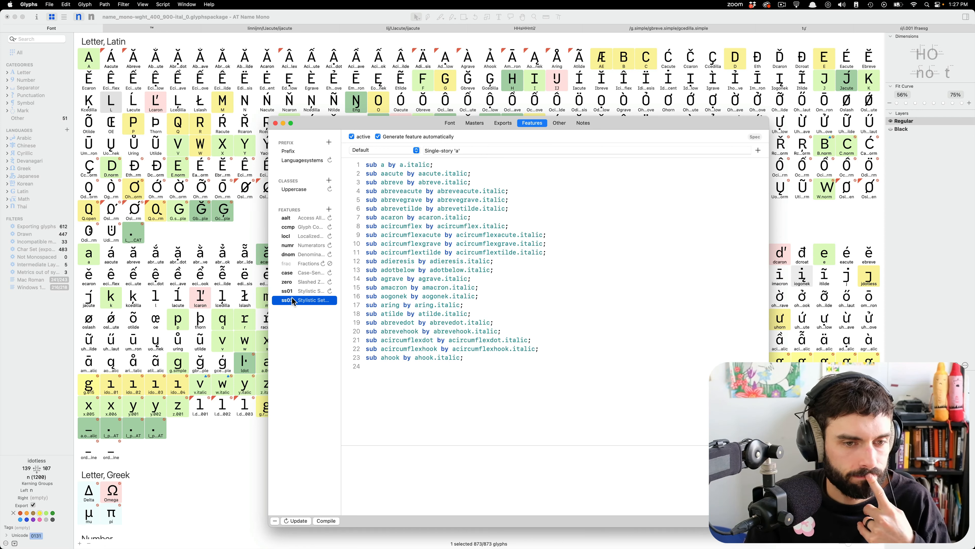
{"action": "left_click", "coordinate": [299, 293]}
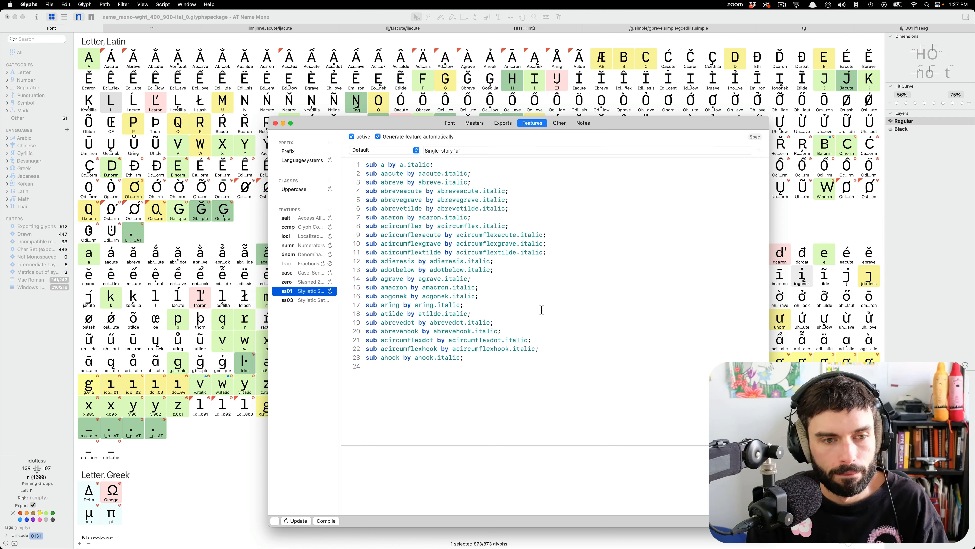
{"action": "left_click", "coordinate": [291, 300]}
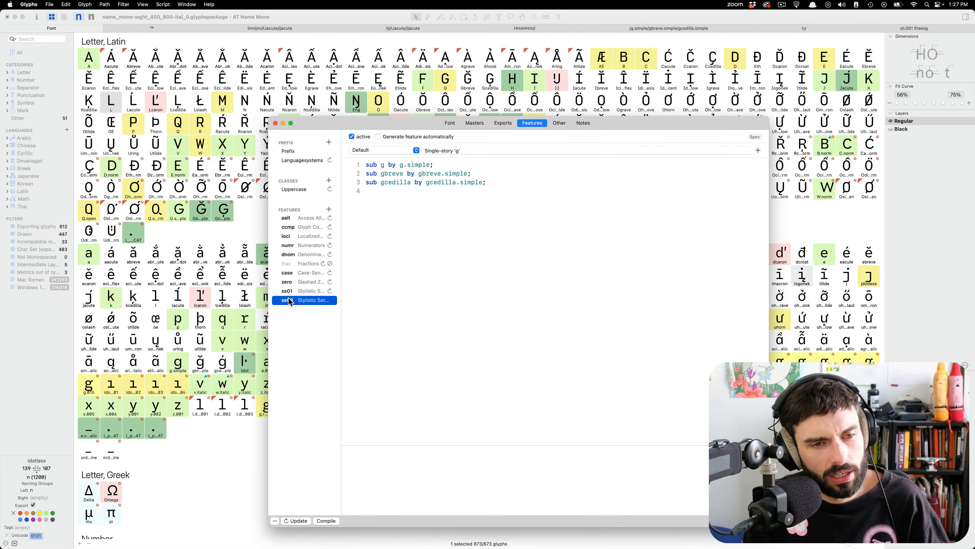
Switch to the italic font file, examine its stylistic set ss02 in the font info, and close that window.
{"action": "left_click_drag", "start_coordinate": [642, 127], "coordinate": [446, 79]}
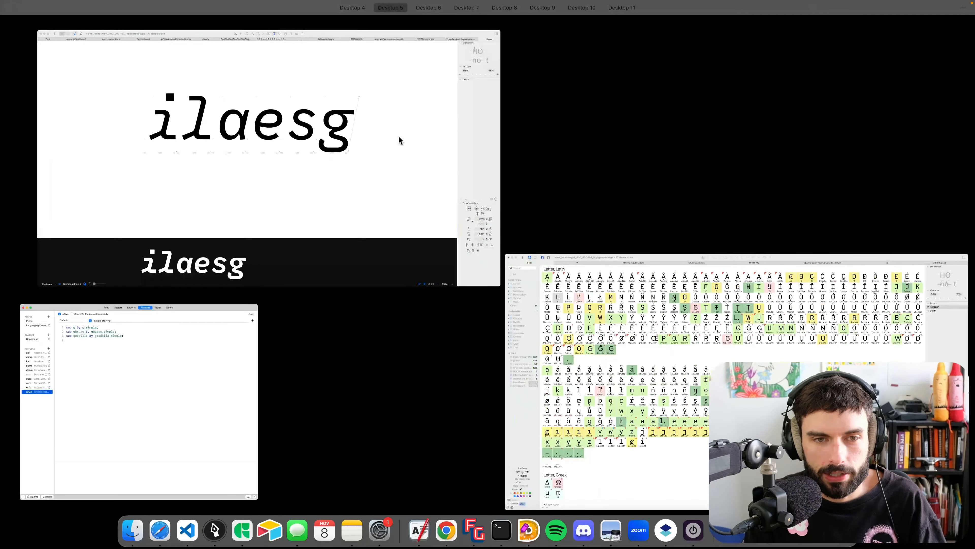
{"action": "key", "text": "super+i"}
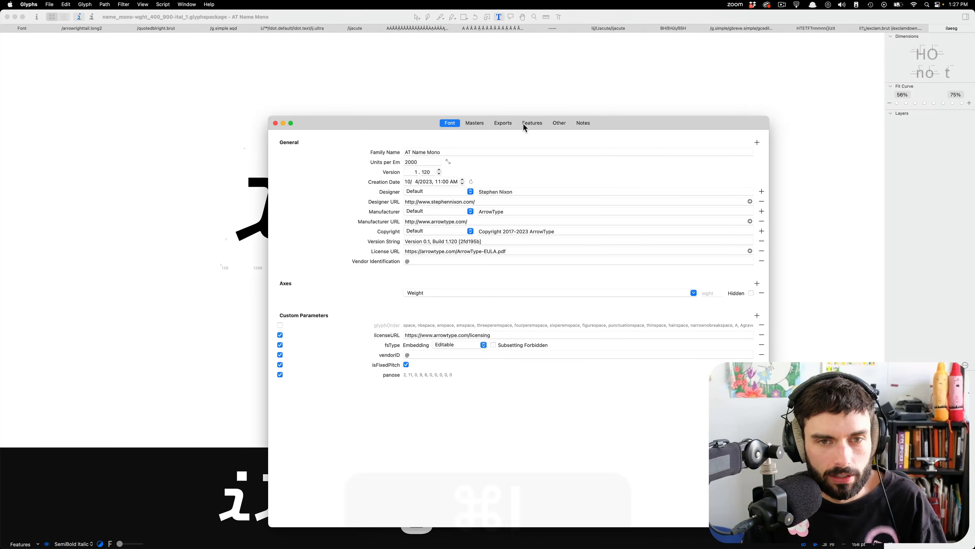
{"action": "left_click", "coordinate": [532, 123]}
{"action": "left_click", "coordinate": [307, 293]}
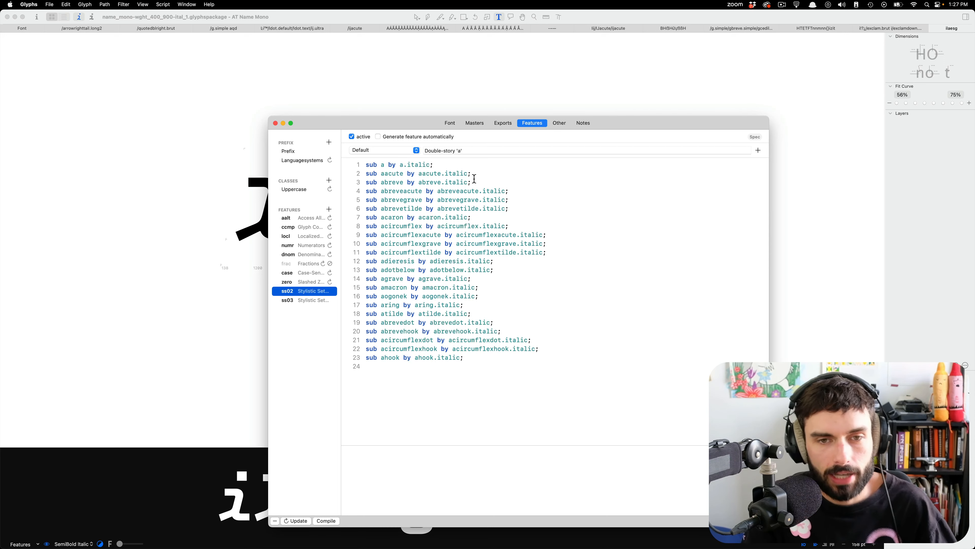
{"action": "left_click", "coordinate": [275, 124]}
Return to the upright font file, recheck its ss03 feature, and go back to the sample text with idotless.
{"action": "key", "text": "ctrl+Up"}
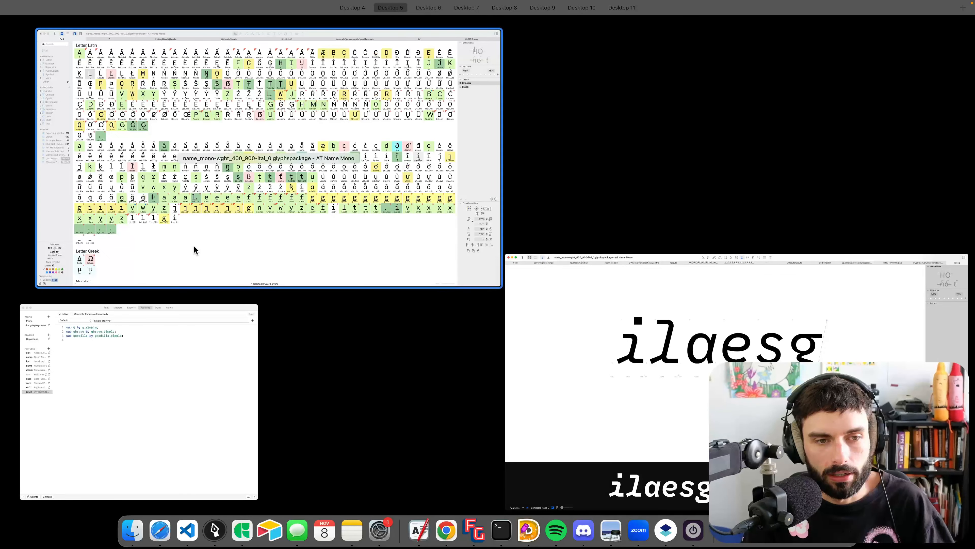
{"action": "left_click", "coordinate": [201, 239]}
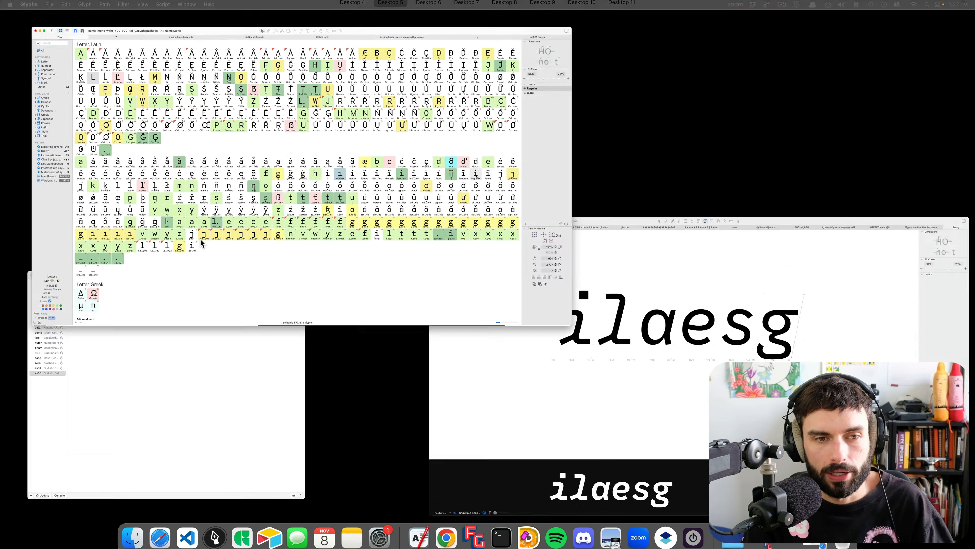
{"action": "key", "text": "super+i"}
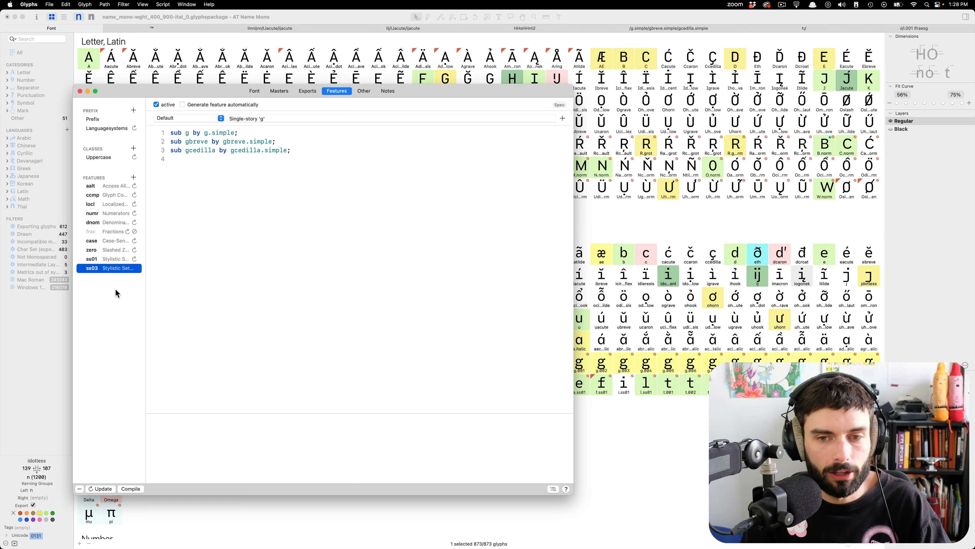
{"action": "left_click", "coordinate": [614, 238]}
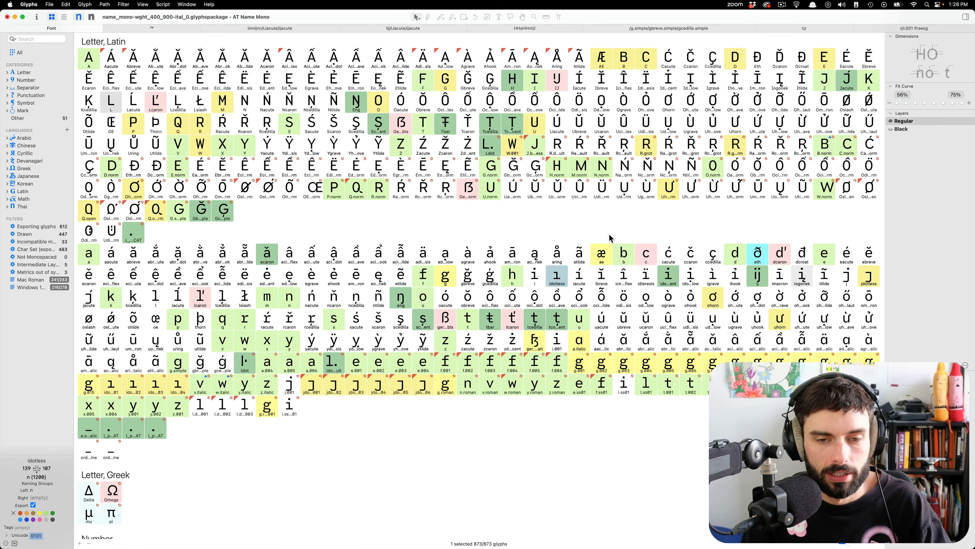
{"action": "left_click", "coordinate": [937, 31]}
{"action": "scroll", "coordinate": [335, 248], "scroll_direction": "up", "scroll_amount": 3}
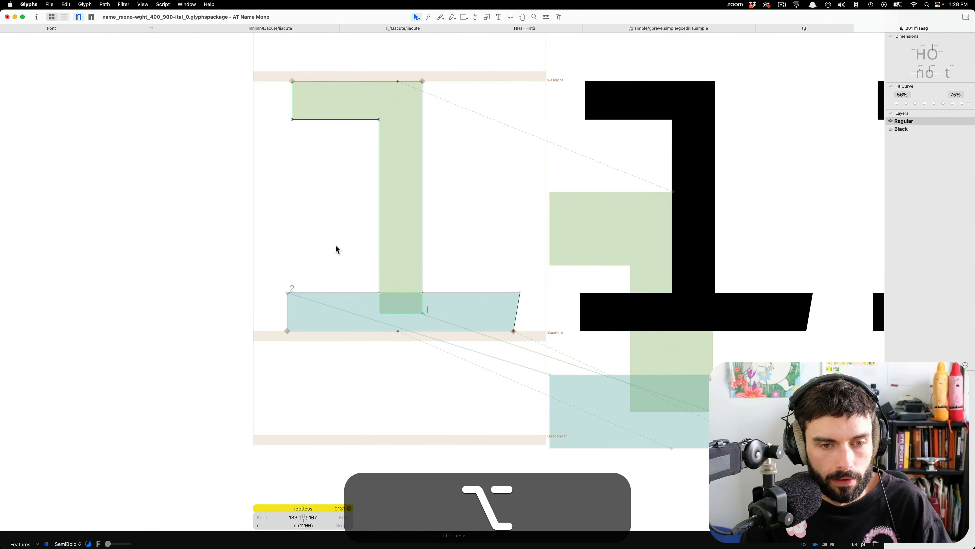
Insert a letter t before the idotless at the start of the sample text and open it for outline editing.
{"action": "key", "text": "t"}
{"action": "scroll", "coordinate": [334, 248], "scroll_direction": "down", "scroll_amount": 3}
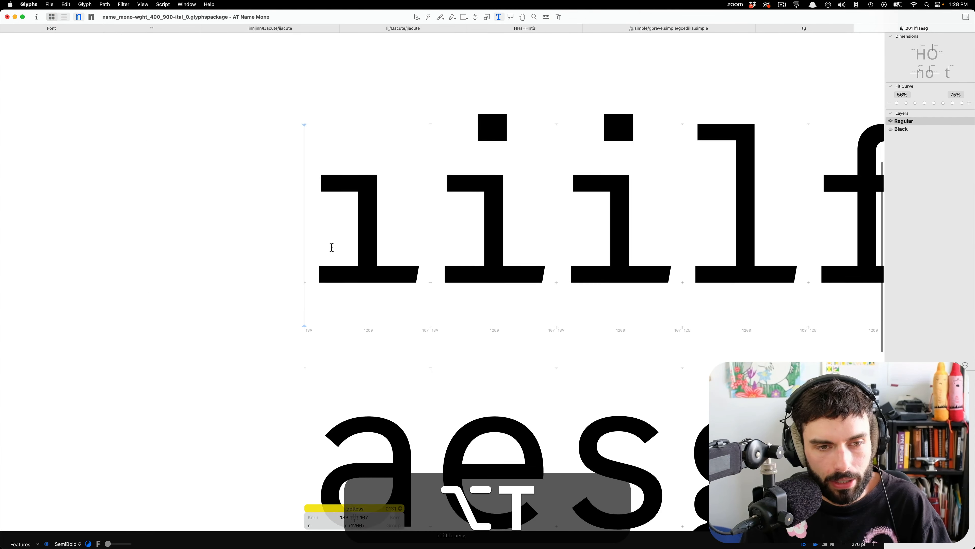
{"action": "type", "text": "t"}
{"action": "scroll", "coordinate": [374, 244], "scroll_direction": "up", "scroll_amount": 3}
{"action": "double_click", "coordinate": [377, 224]}
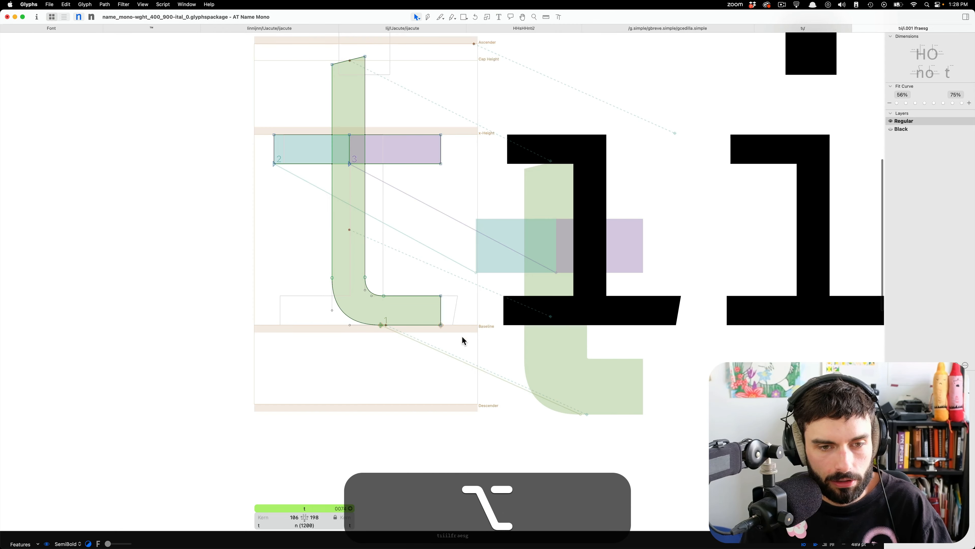
Open the idotless glyph beside the t for outline editing and duplicate it.
{"action": "double_click", "coordinate": [605, 270]}
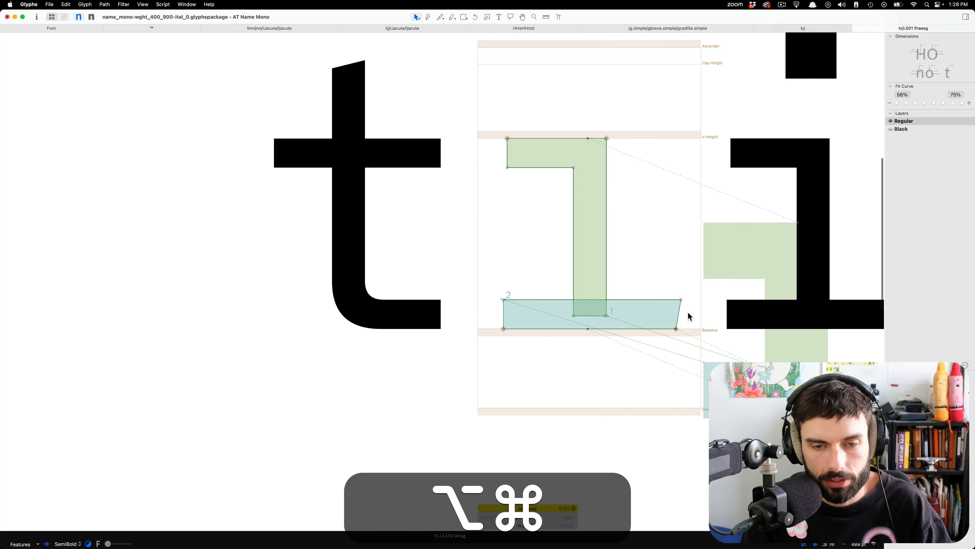
{"action": "scroll", "coordinate": [688, 316], "scroll_direction": "up", "scroll_amount": 2}
{"action": "scroll", "coordinate": [171, 304], "scroll_direction": "down", "scroll_amount": 3}
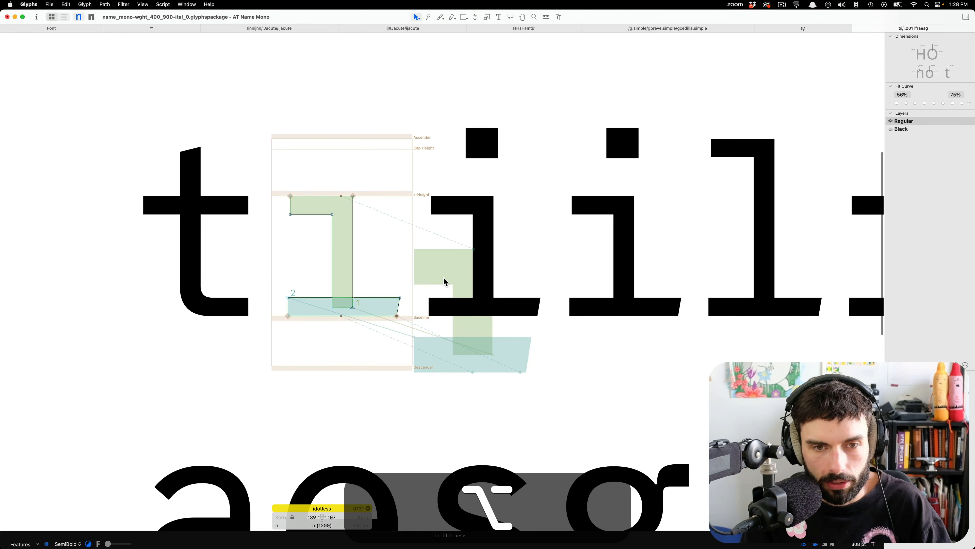
{"action": "key", "text": "super+d"}
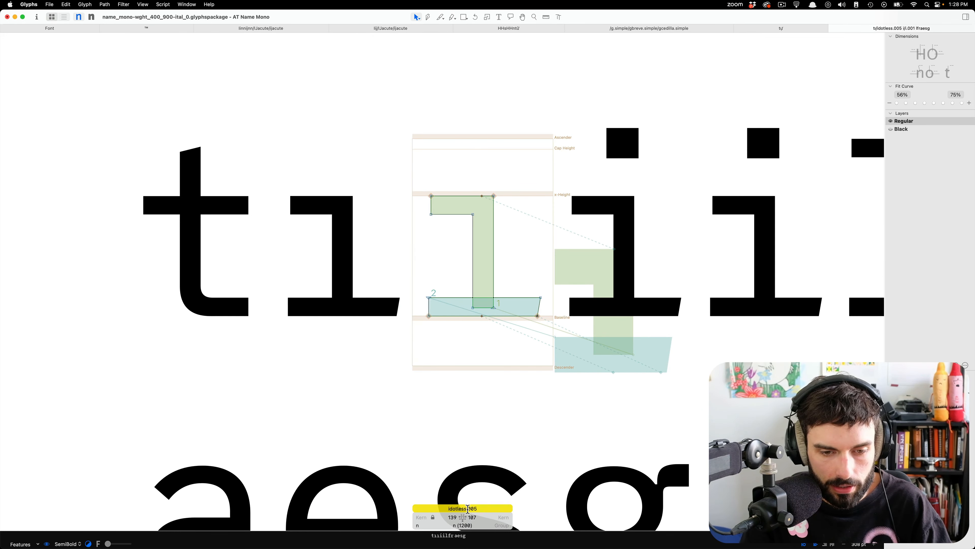
Rename the duplicated idotless glyph as idotless.ss04.
{"action": "left_click_drag", "start_coordinate": [467, 509], "coordinate": [496, 508]}
{"action": "type", "text": "ss03"}
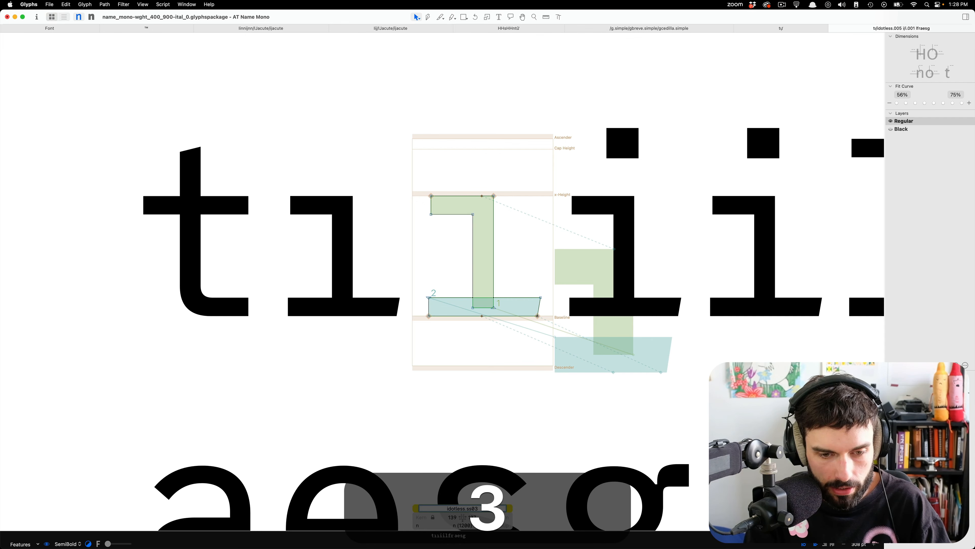
{"action": "key", "text": "BackSpace"}
{"action": "type", "text": "4"}
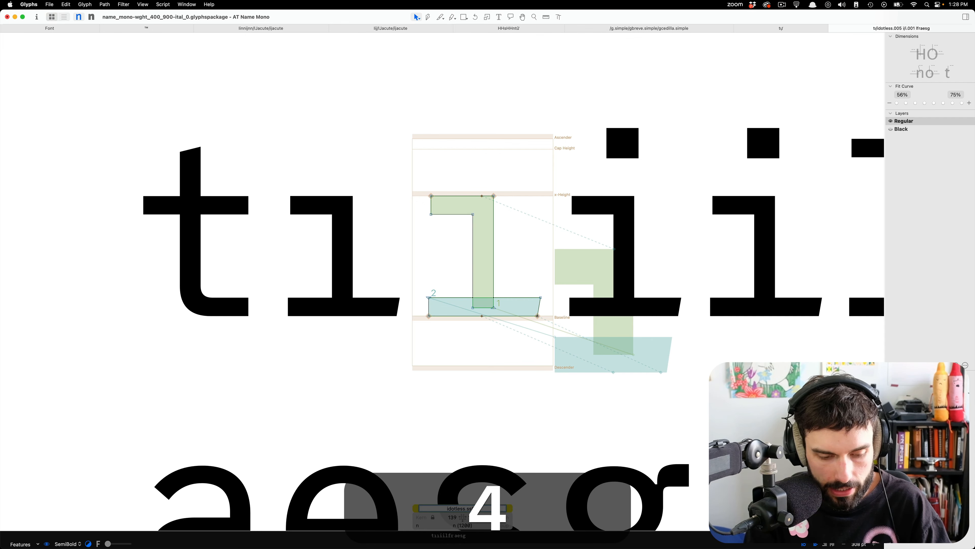
{"action": "key", "text": "Return"}
{"action": "scroll", "coordinate": [508, 292], "scroll_direction": "up", "scroll_amount": 3}
{"action": "scroll", "coordinate": [509, 292], "scroll_direction": "up", "scroll_amount": 2}
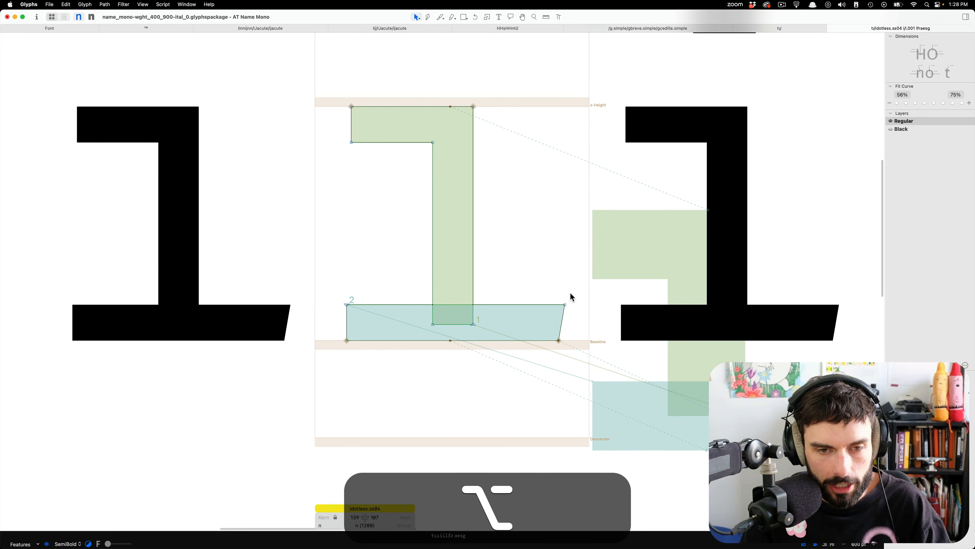
{"action": "left_click_drag", "start_coordinate": [603, 277], "coordinate": [162, 395]}
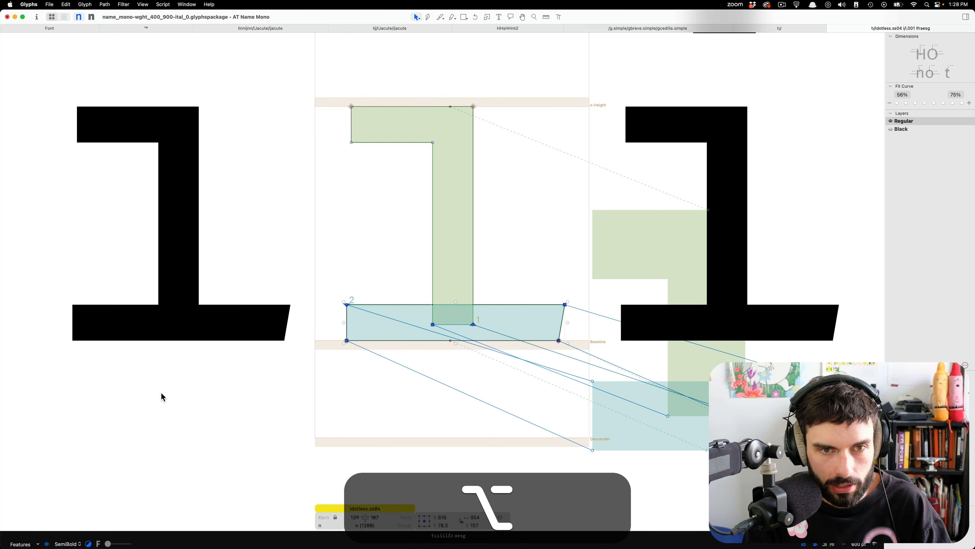
{"action": "key", "text": "alt+BackSpace"}
{"action": "key", "text": "super+alt+BackSpace"}
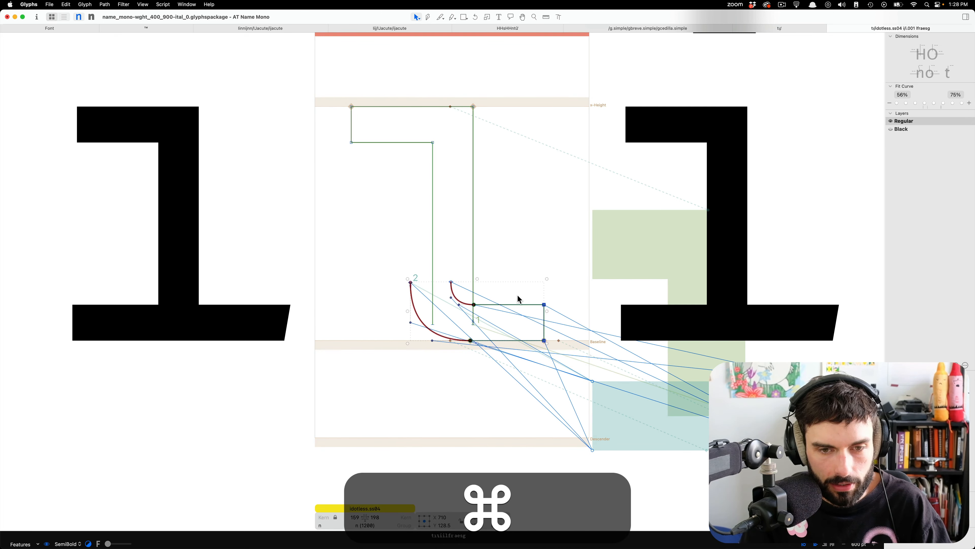
{"action": "scroll", "coordinate": [519, 299], "scroll_direction": "up", "scroll_amount": 3}
{"action": "key", "text": "super+z"}
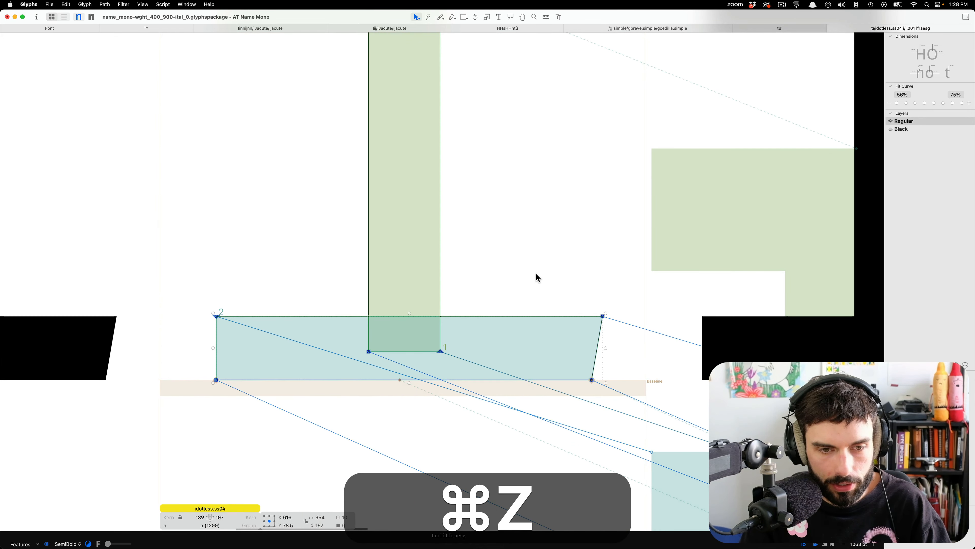
Copy the whole idotless.ss04 outline into its background layer as a reference and clear the selection.
{"action": "key", "text": "super+c"}
{"action": "key", "text": "super+v"}
{"action": "key", "text": "super+b"}
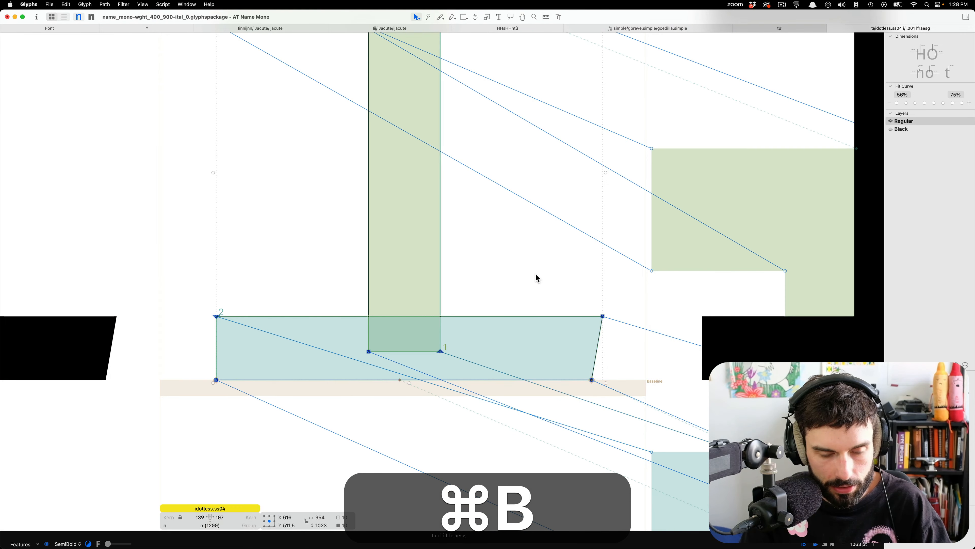
{"action": "left_click", "coordinate": [619, 318]}
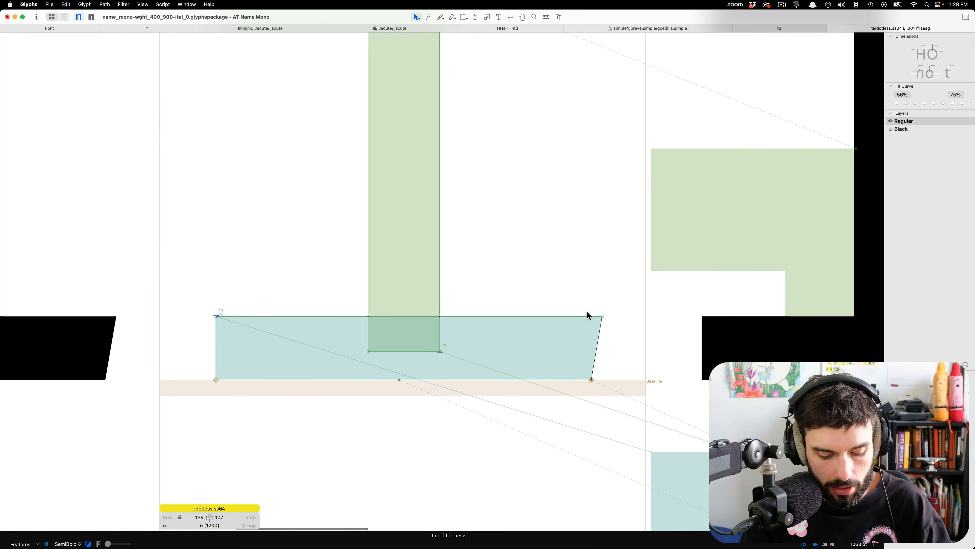
Paste the curved tail of the t into idotless.ss04 and shift it right to X 807, aligning its curve ends with the stem.
{"action": "key", "text": "alt+super+v"}
{"action": "key", "text": "alt+super+Right"}
{"action": "key", "text": "Return"}
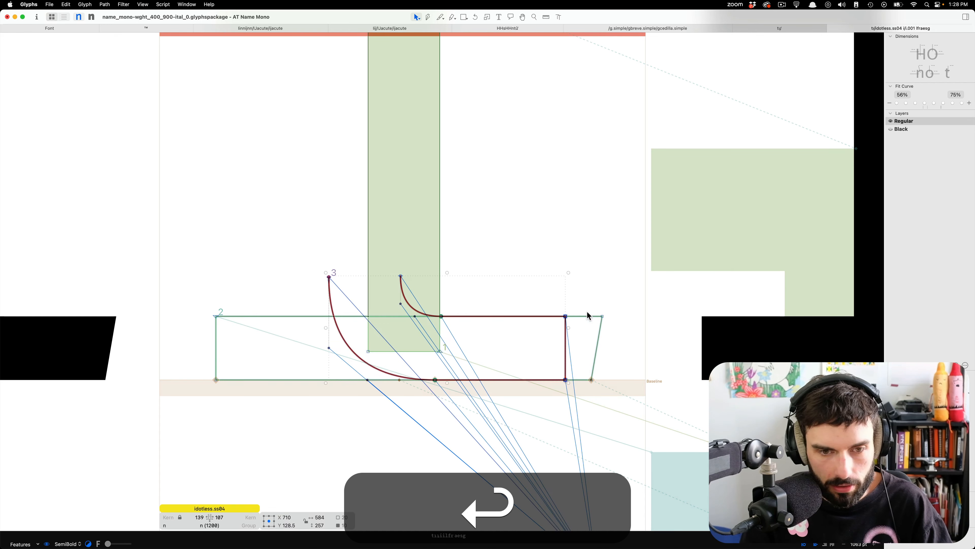
{"action": "key", "text": "shift+Right"}
{"action": "key", "text": "shift+Right"}
{"action": "key", "text": "shift+Right"}
{"action": "key", "text": "shift+Right"}
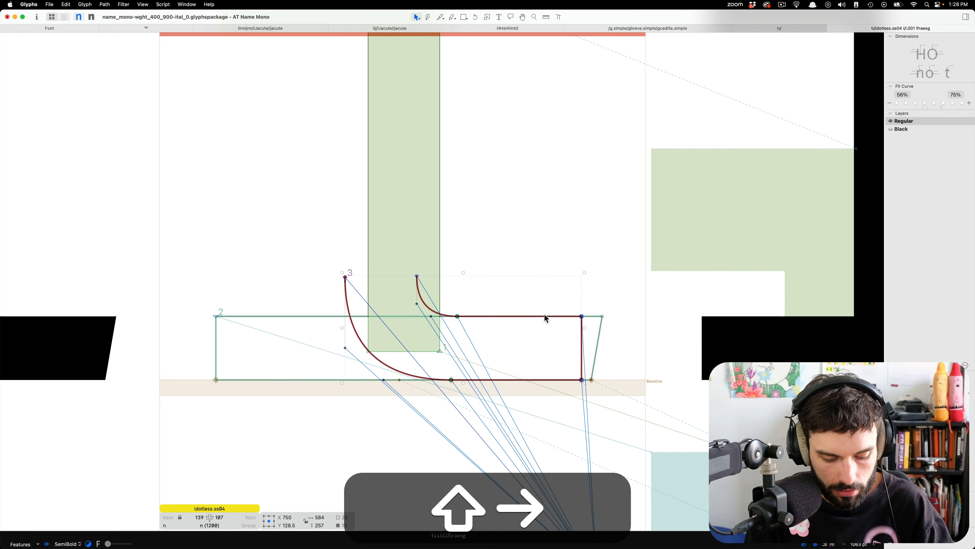
{"action": "key", "text": "F18"}
{"action": "key", "text": "shift+F18"}
{"action": "key", "text": "shift+Right"}
{"action": "key", "text": "shift+Right"}
{"action": "key", "text": "shift+Right"}
{"action": "key", "text": "shift+Right"}
{"action": "key", "text": "shift+Right"}
{"action": "key", "text": "shift+Right"}
{"action": "key", "text": "shift+Right"}
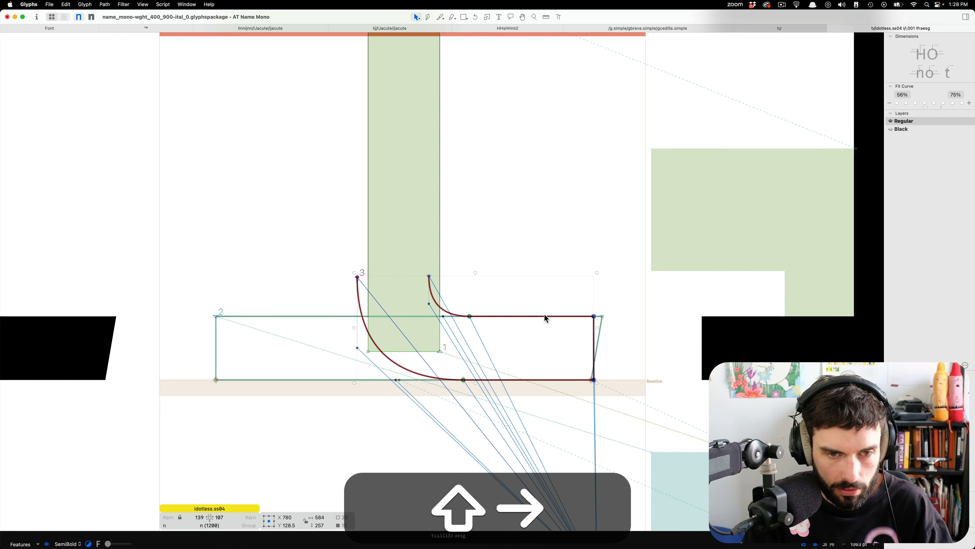
{"action": "key", "text": "shift+Left"}
{"action": "key", "text": "Left"}
{"action": "key", "text": "Left"}
{"action": "key", "text": "Left"}
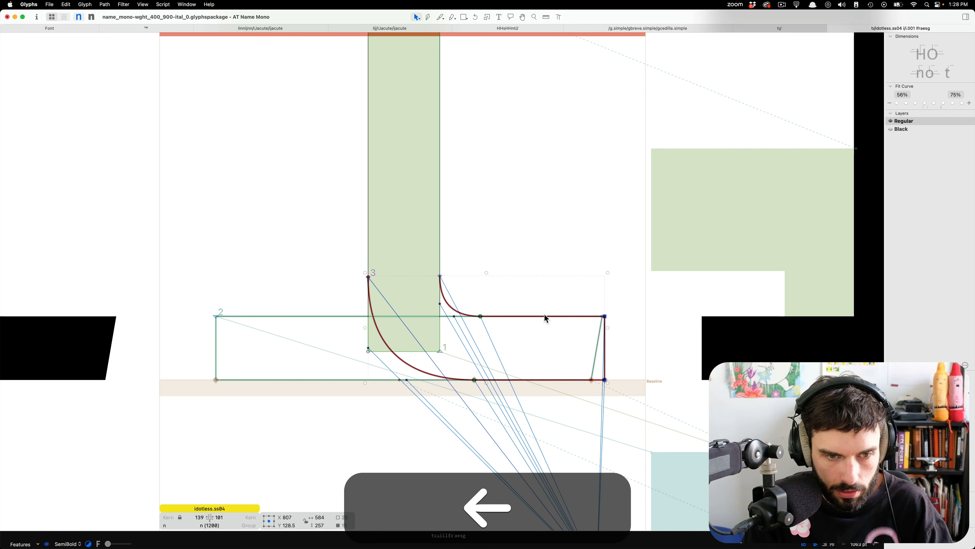
Delete the old slab base from idotless.ss04 and open the bottom edge of its stem.
{"action": "left_click", "coordinate": [305, 318]}
{"action": "key", "text": "BackSpace"}
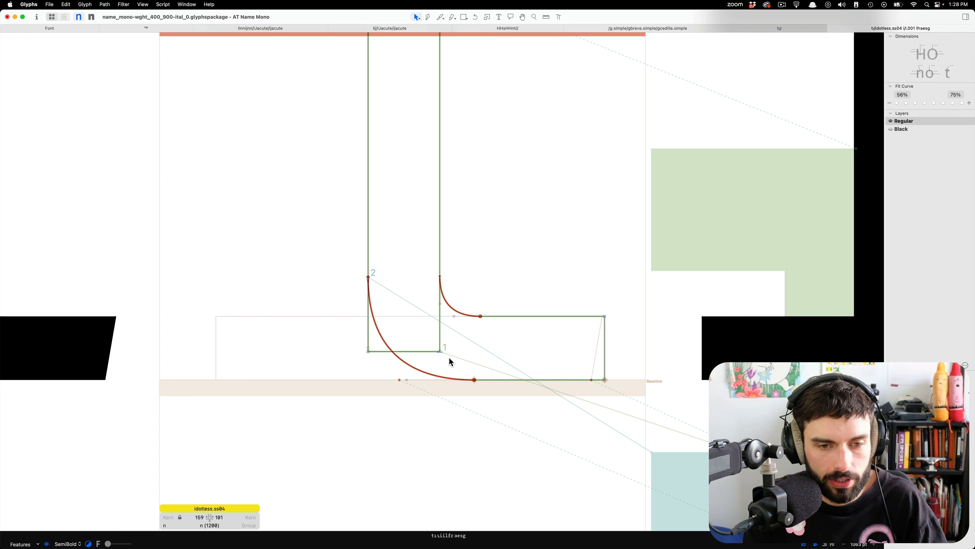
{"action": "left_click_drag", "start_coordinate": [455, 360], "coordinate": [339, 349]}
{"action": "left_click", "coordinate": [338, 348]}
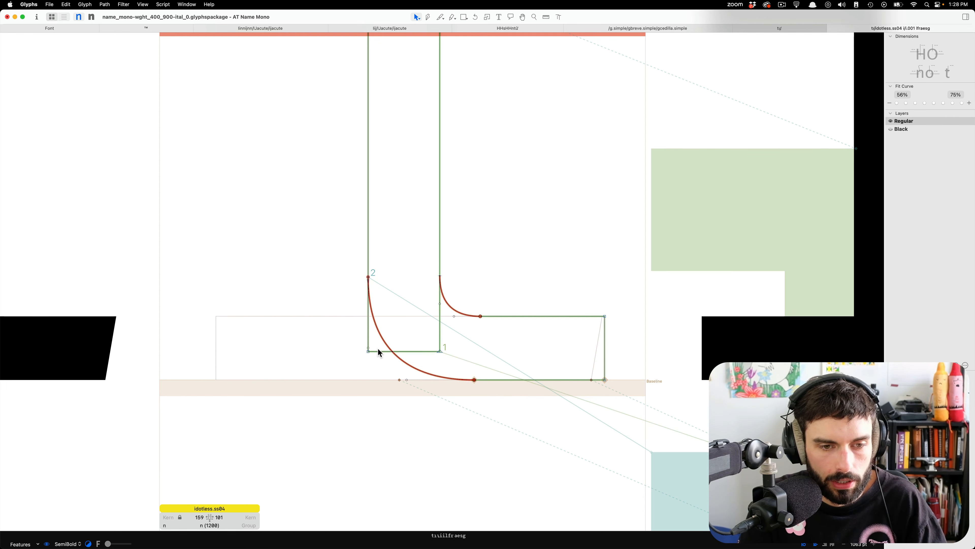
{"action": "left_click", "coordinate": [378, 353]}
{"action": "key", "text": "alt+BackSpace"}
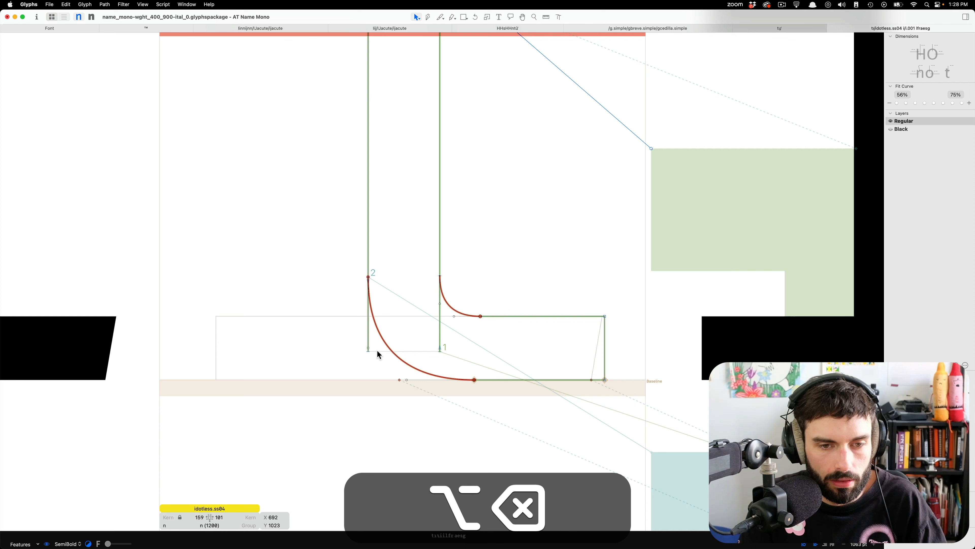
Join both open lower ends of the stem to the start points of the curved tail.
{"action": "left_click", "coordinate": [440, 353]}
{"action": "left_click_drag", "start_coordinate": [440, 353], "coordinate": [440, 276]}
{"action": "left_click_drag", "start_coordinate": [369, 352], "coordinate": [369, 277]}
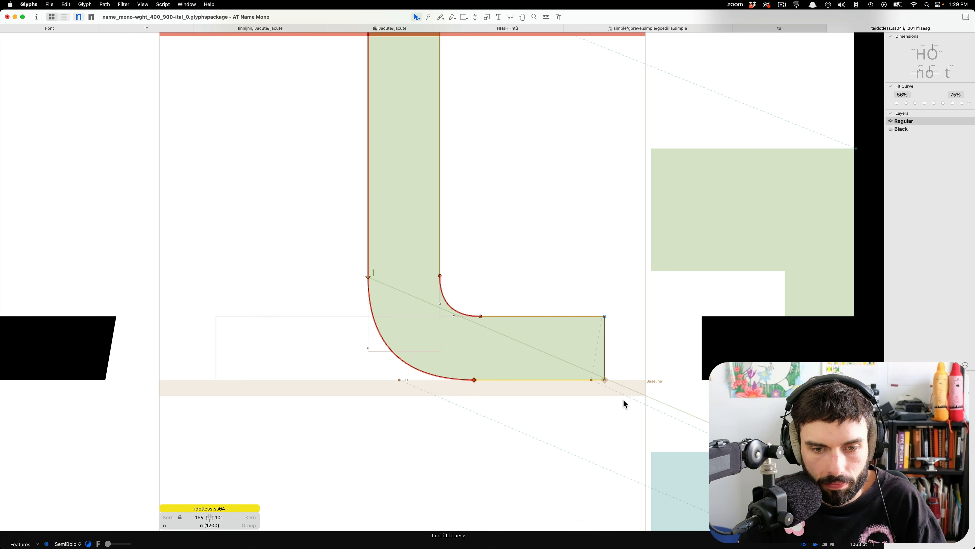
Slant the tail's end by placing its lower corner at X 1066 and its upper corner at X 1094.
{"action": "left_click_drag", "start_coordinate": [605, 380], "coordinate": [591, 380]}
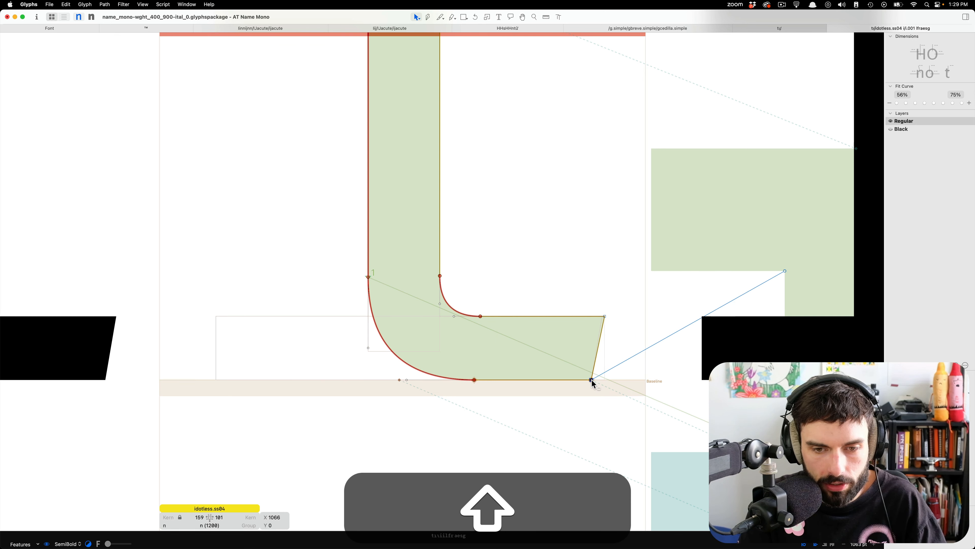
{"action": "left_click", "coordinate": [604, 316]}
{"action": "key", "text": "Left"}
{"action": "key", "text": "Left"}
{"action": "key", "text": "Left"}
{"action": "key", "text": "Left"}
{"action": "key", "text": "Left"}
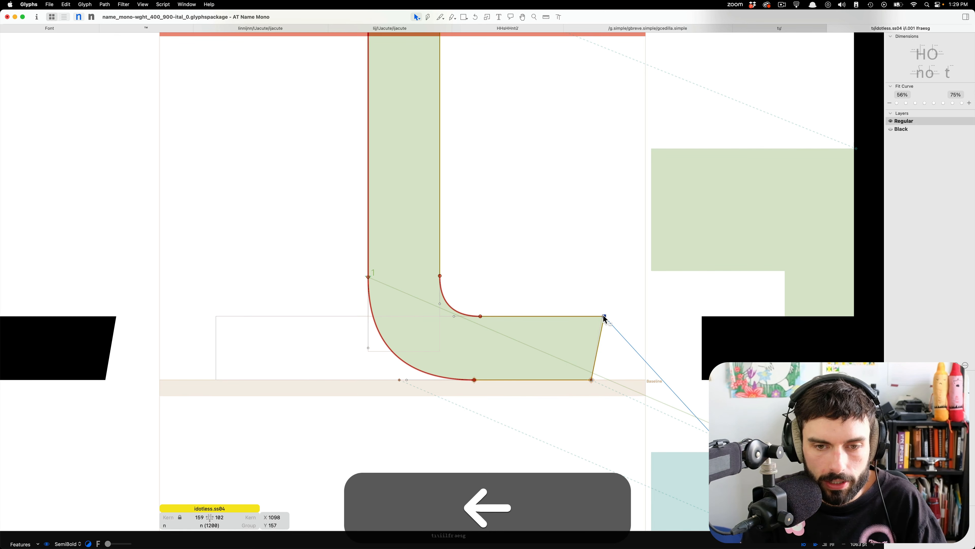
Insert nn before and nn after idotless.ss04 in the sample text.
{"action": "scroll", "coordinate": [560, 349], "scroll_direction": "down", "scroll_amount": 10}
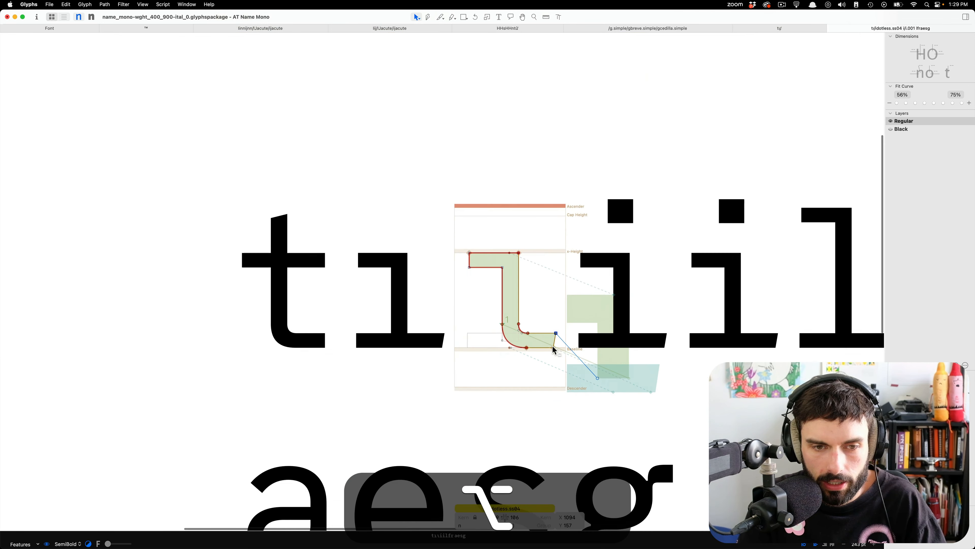
{"action": "key", "text": "alt+t"}
{"action": "scroll", "coordinate": [457, 288], "scroll_direction": "down", "scroll_amount": 5}
{"action": "scroll", "coordinate": [457, 288], "scroll_direction": "down", "scroll_amount": 1}
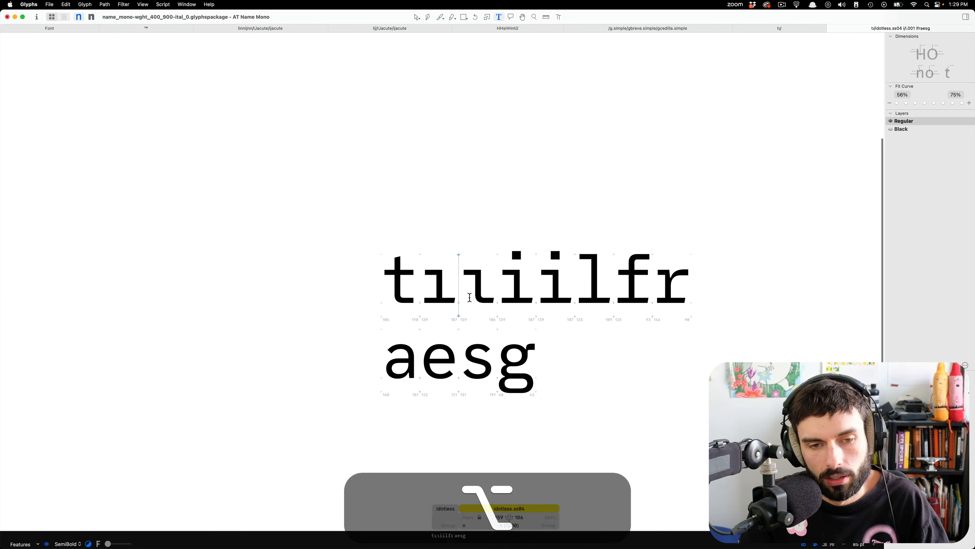
{"action": "scroll", "coordinate": [476, 273], "scroll_direction": "up", "scroll_amount": 5}
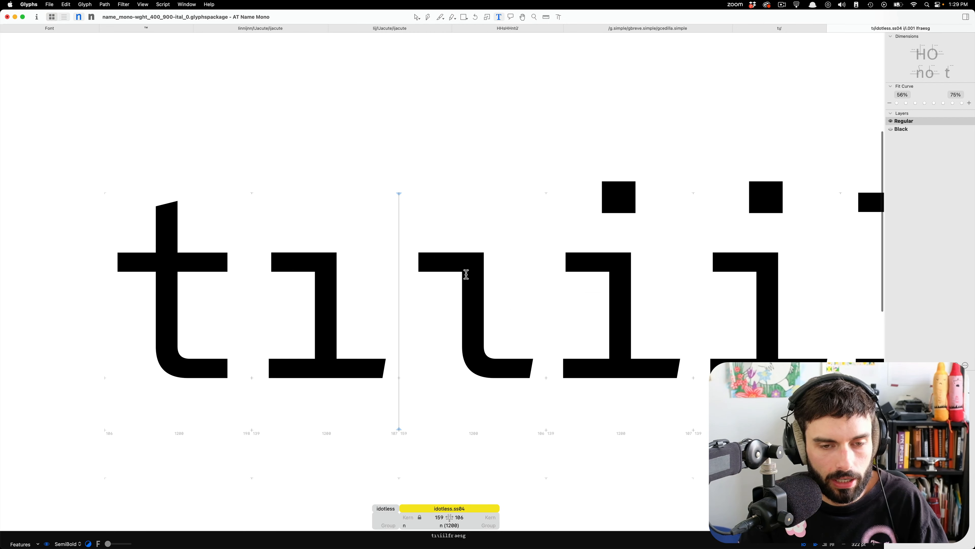
{"action": "scroll", "coordinate": [473, 273], "scroll_direction": "right", "scroll_amount": 3}
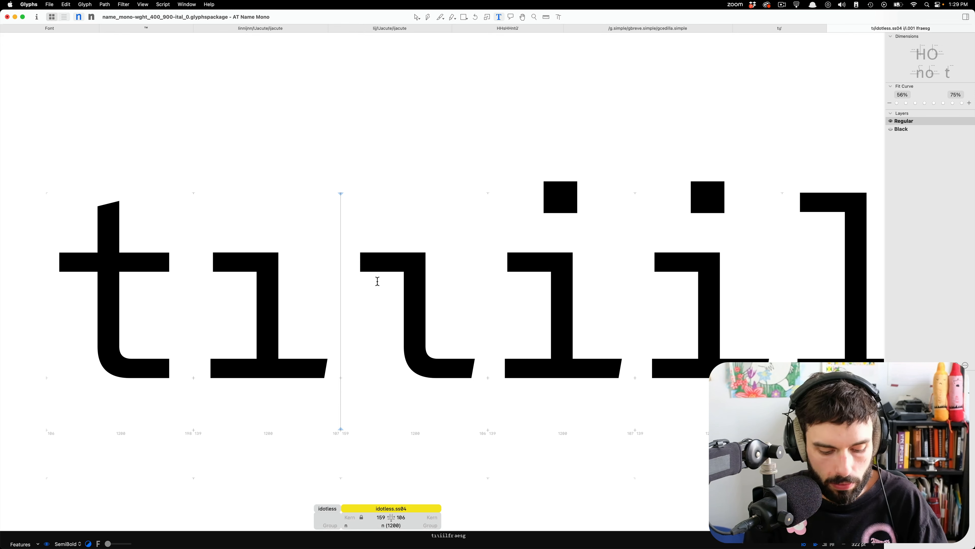
{"action": "type", "text": "nn"}
{"action": "key", "text": "Right"}
{"action": "type", "text": "nn"}
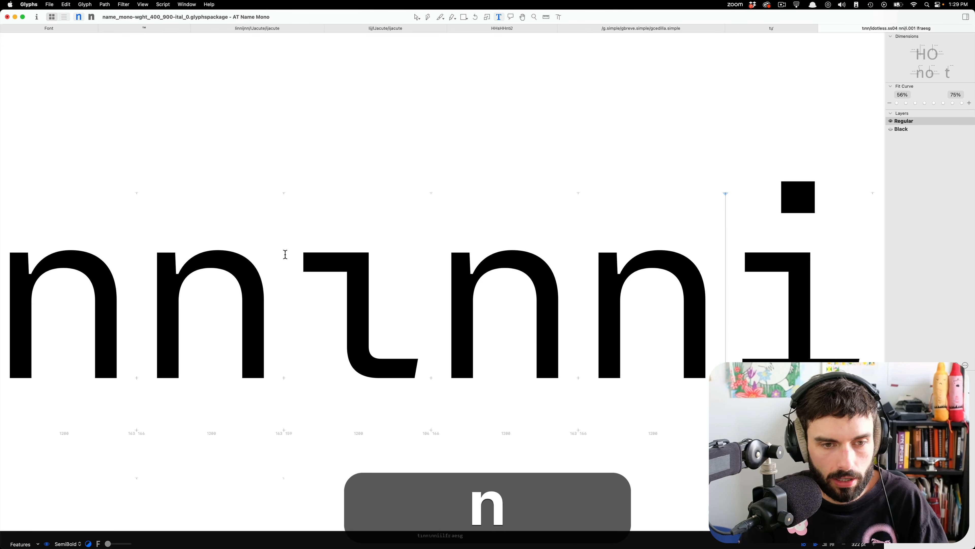
Lengthen the upper serif of idotless.ss04 by moving its two end nodes 30 units left to X 129.
{"action": "scroll", "coordinate": [342, 311], "scroll_direction": "down", "scroll_amount": 5}
{"action": "scroll", "coordinate": [351, 307], "scroll_direction": "up", "scroll_amount": 5}
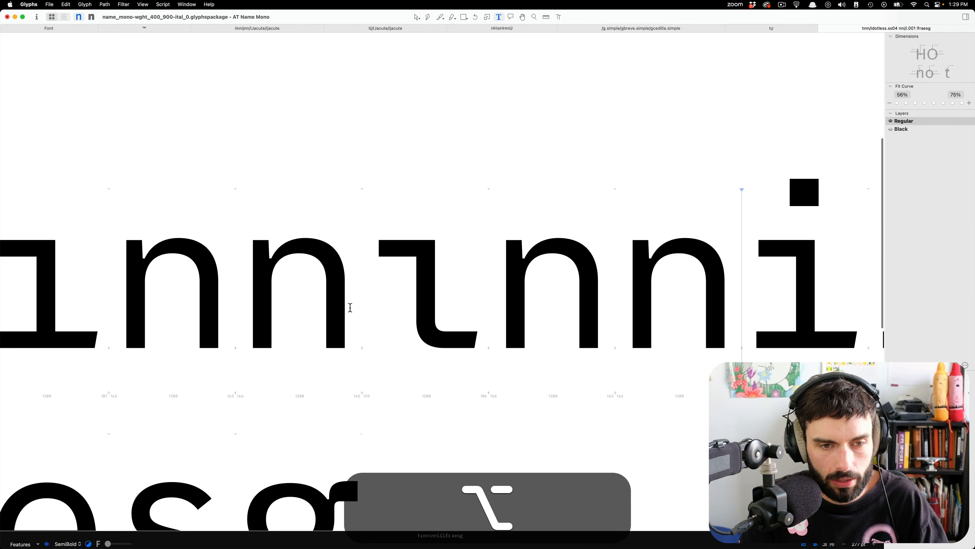
{"action": "double_click", "coordinate": [390, 266]}
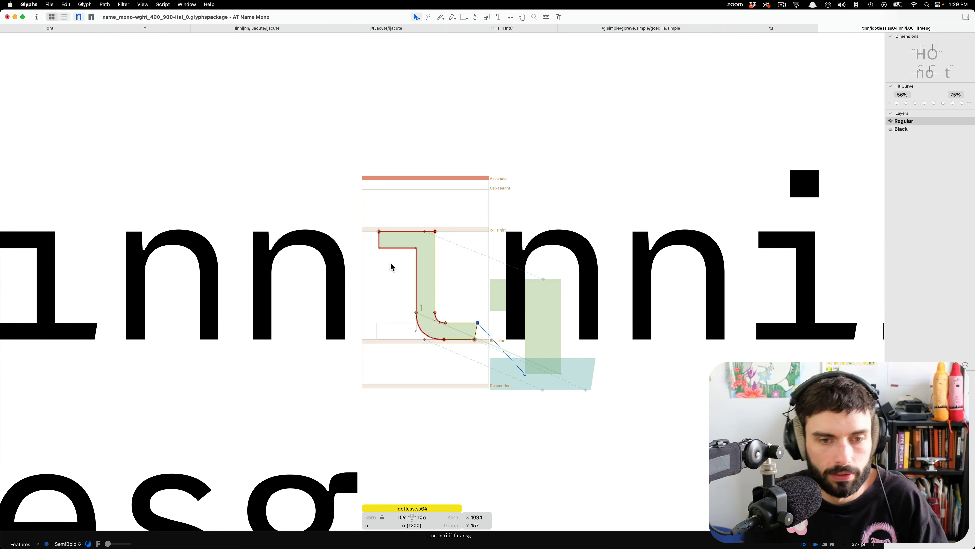
{"action": "left_click_drag", "start_coordinate": [394, 270], "coordinate": [330, 179]}
{"action": "key", "text": "shift+Left"}
{"action": "key", "text": "shift+Left"}
{"action": "key", "text": "shift+Left"}
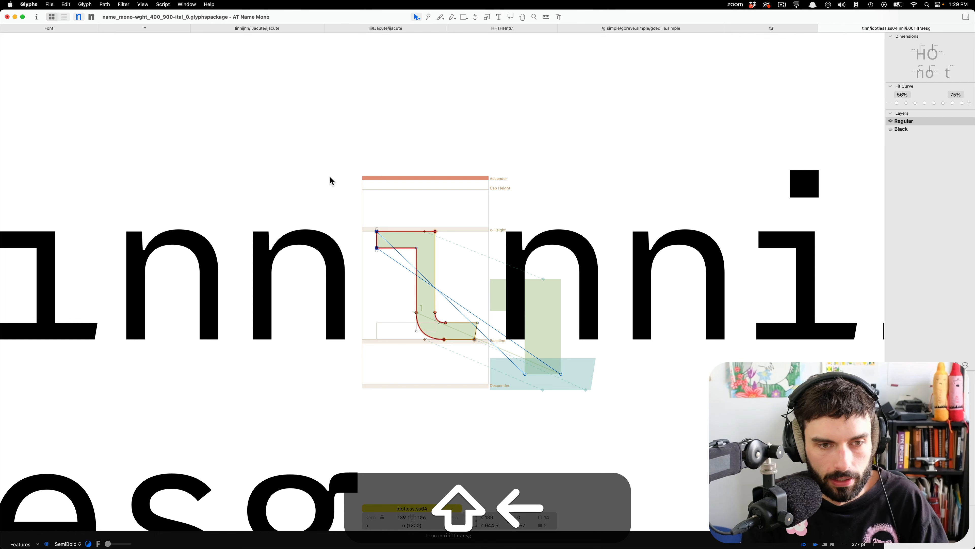
Enlarge the preview area beneath the sample text and return to editing the idotless.ss04 outline.
{"action": "key", "text": "shift+t"}
{"action": "scroll", "coordinate": [451, 301], "scroll_direction": "down", "scroll_amount": 5}
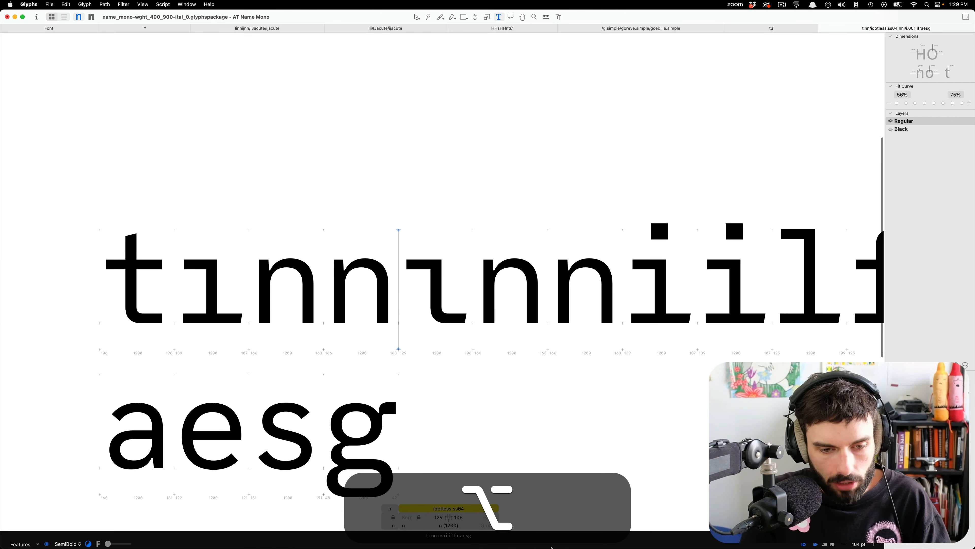
{"action": "left_click_drag", "start_coordinate": [554, 530], "coordinate": [551, 438]}
{"action": "key", "text": "Escape"}
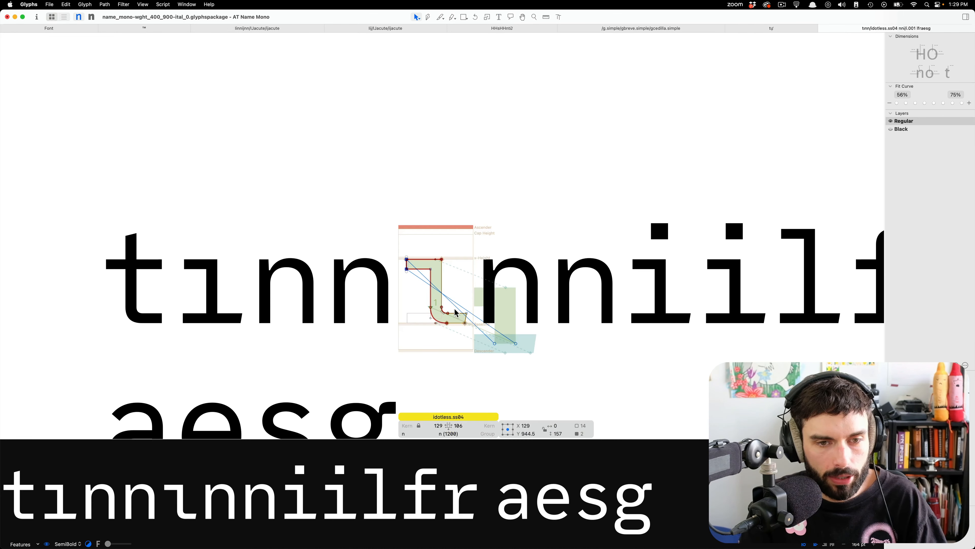
Move the stem and tail of idotless.ss04 10 units left, excluding the upper serif's end nodes.
{"action": "scroll", "coordinate": [456, 316], "scroll_direction": "up", "scroll_amount": 5}
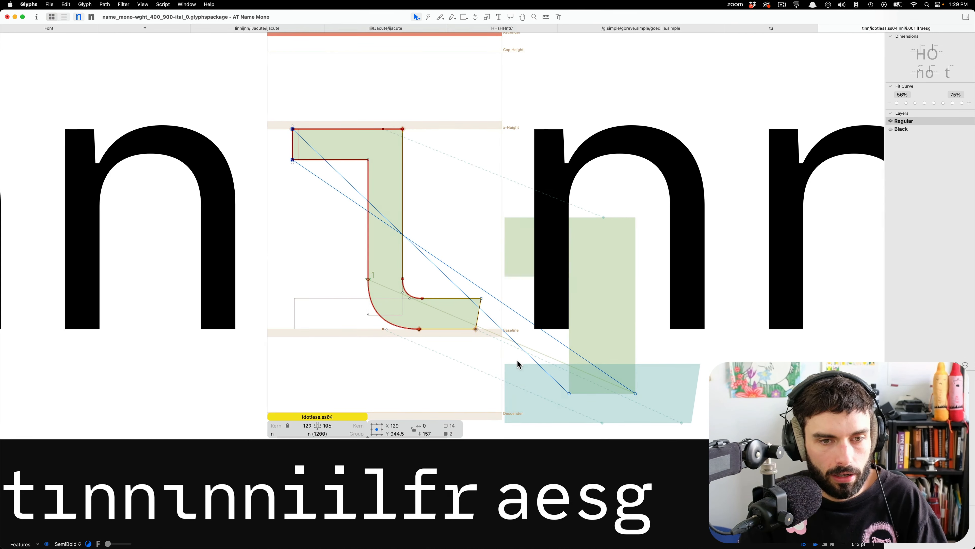
{"action": "left_click_drag", "start_coordinate": [517, 364], "coordinate": [350, 109]}
{"action": "key", "text": "shift+Left"}
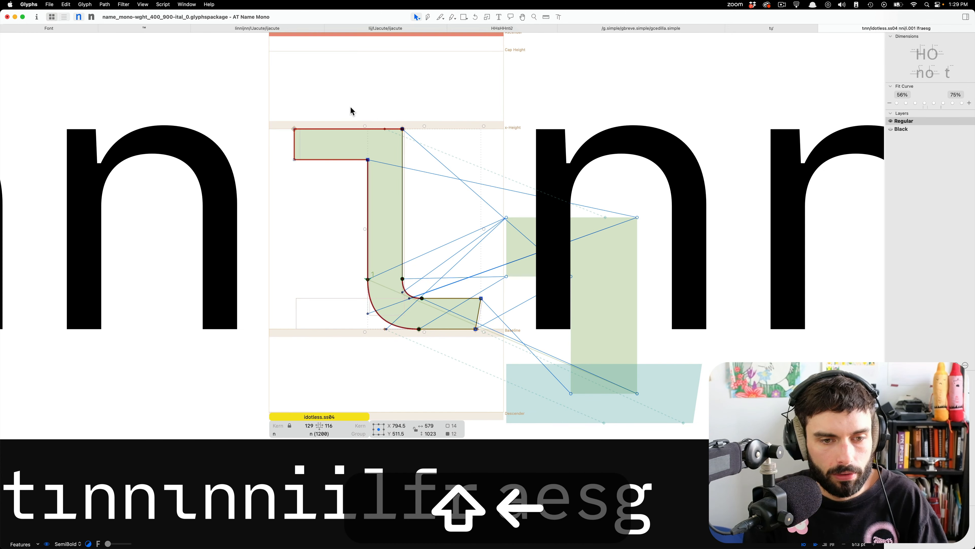
{"action": "left_click", "coordinate": [402, 107]}
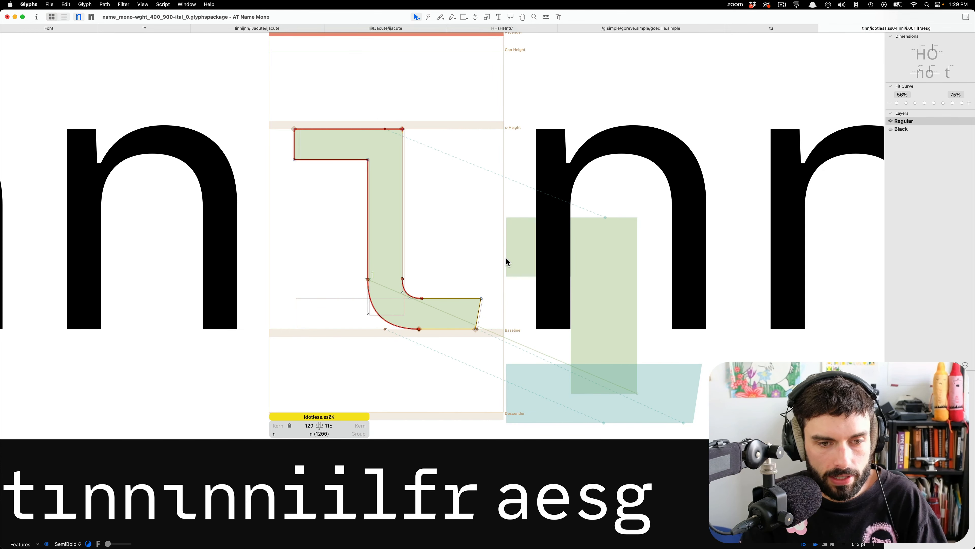
Add a new line reading resilient after the first line of the sample text.
{"action": "scroll", "coordinate": [505, 261], "scroll_direction": "down", "scroll_amount": 4}
{"action": "scroll", "coordinate": [322, 255], "scroll_direction": "down", "scroll_amount": 4}
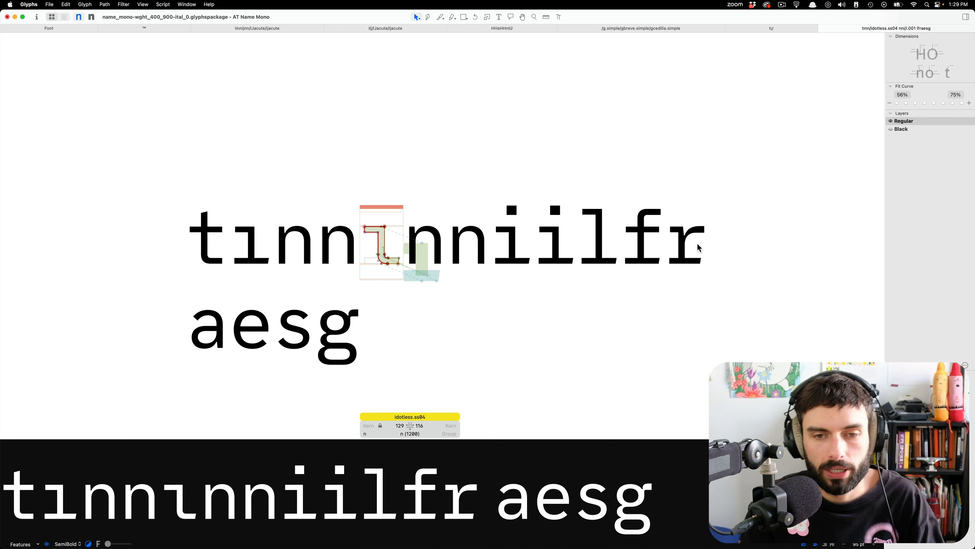
{"action": "key", "text": "t"}
{"action": "left_click", "coordinate": [704, 239]}
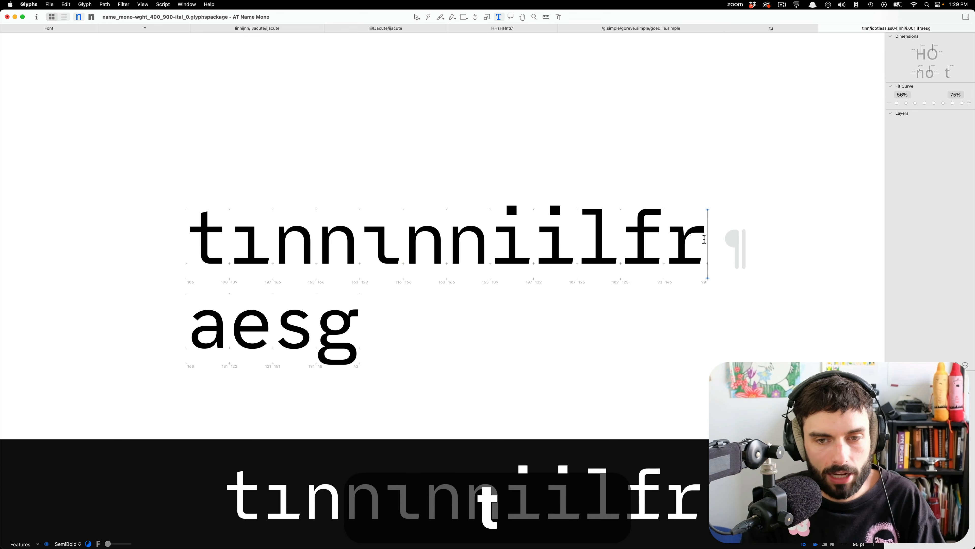
{"action": "key", "text": "Return"}
{"action": "type", "text": "resilient"}
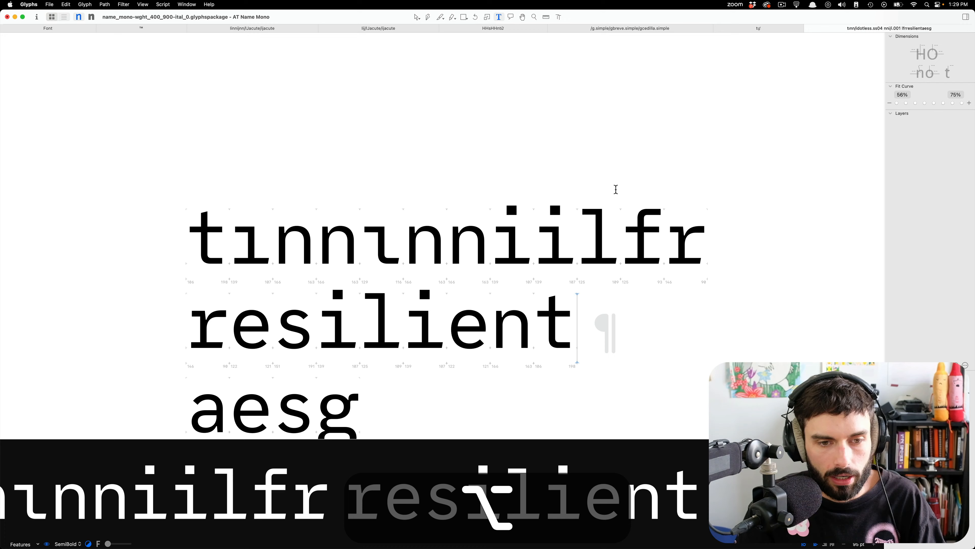
{"action": "scroll", "coordinate": [614, 190], "scroll_direction": "down", "scroll_amount": 5}
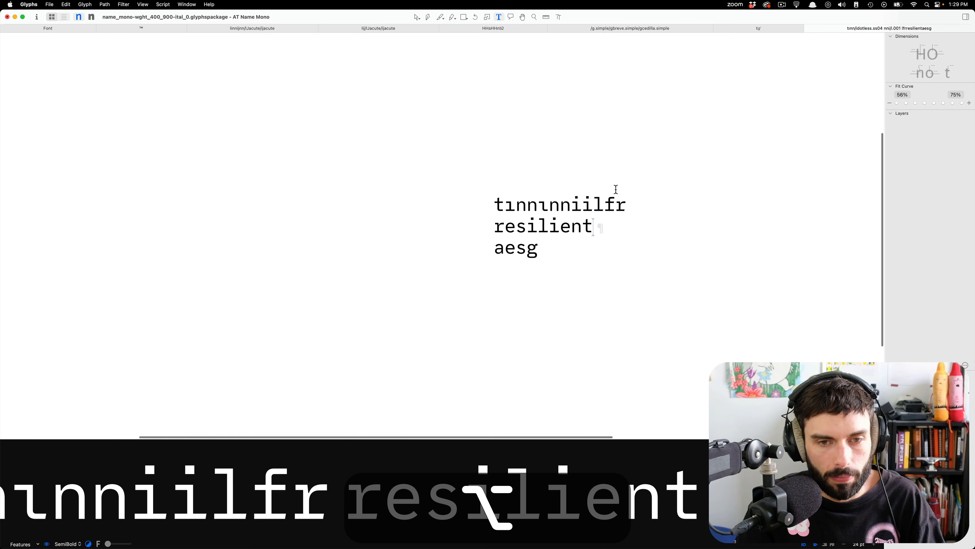
Insert a blank line after the first sample text line and another after the resilient line.
{"action": "scroll", "coordinate": [580, 219], "scroll_direction": "up", "scroll_amount": 3}
{"action": "scroll", "coordinate": [580, 219], "scroll_direction": "up", "scroll_amount": 2}
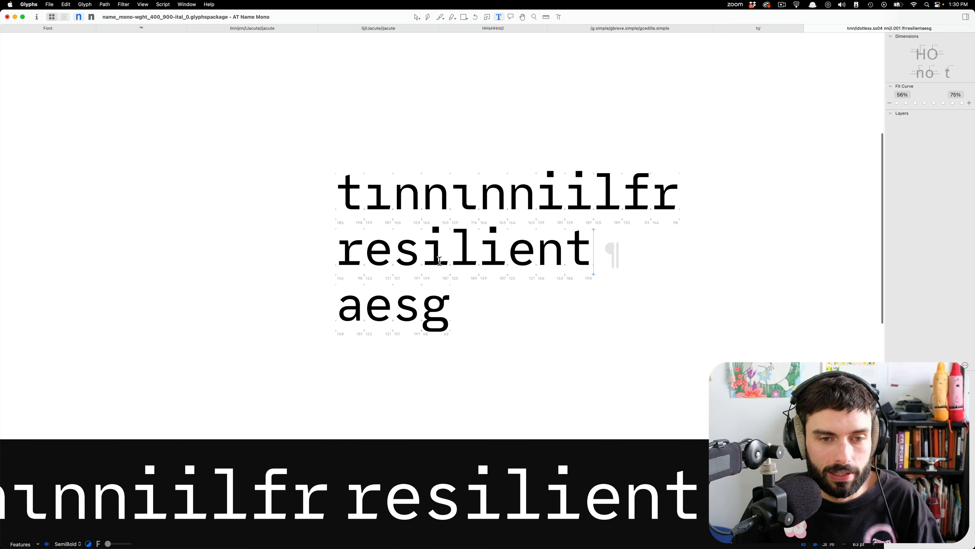
{"action": "scroll", "coordinate": [462, 254], "scroll_direction": "down", "scroll_amount": 4}
{"action": "scroll", "coordinate": [462, 254], "scroll_direction": "down", "scroll_amount": 1}
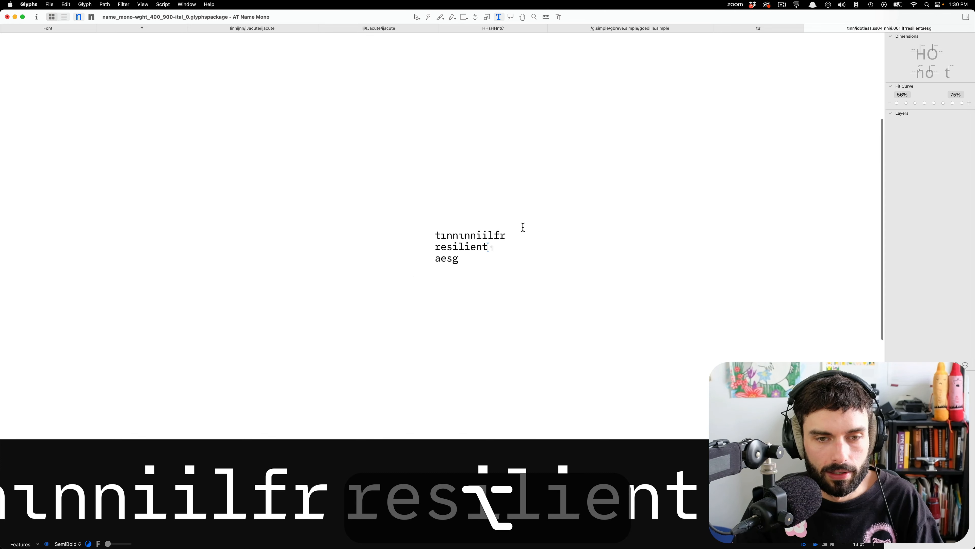
{"action": "left_click", "coordinate": [523, 227]}
{"action": "key", "text": "Return"}
{"action": "key", "text": "Down"}
{"action": "key", "text": "Return"}
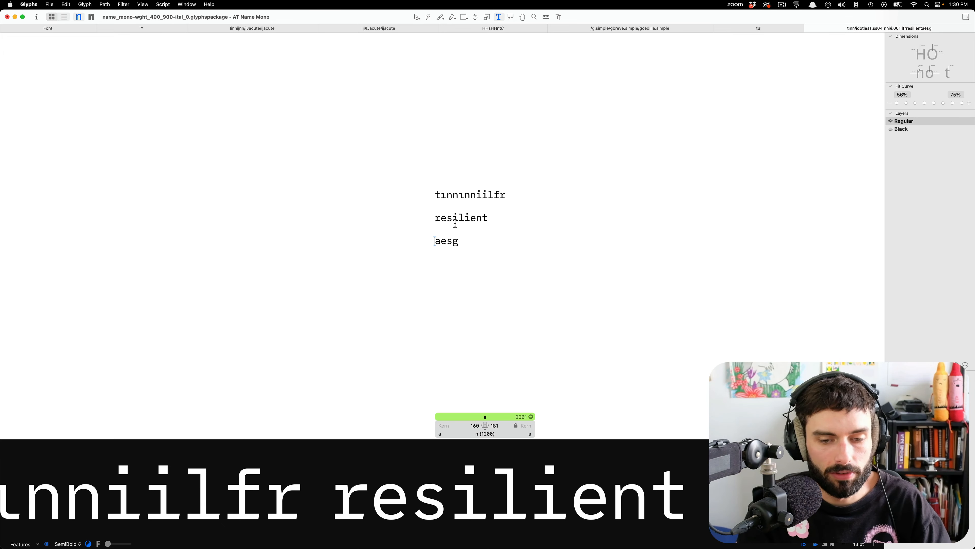
Examine the curved-tail dotless i beside the neighbouring n, i and l letters at small and large sizes.
{"action": "scroll", "coordinate": [480, 216], "scroll_direction": "up", "scroll_amount": 5}
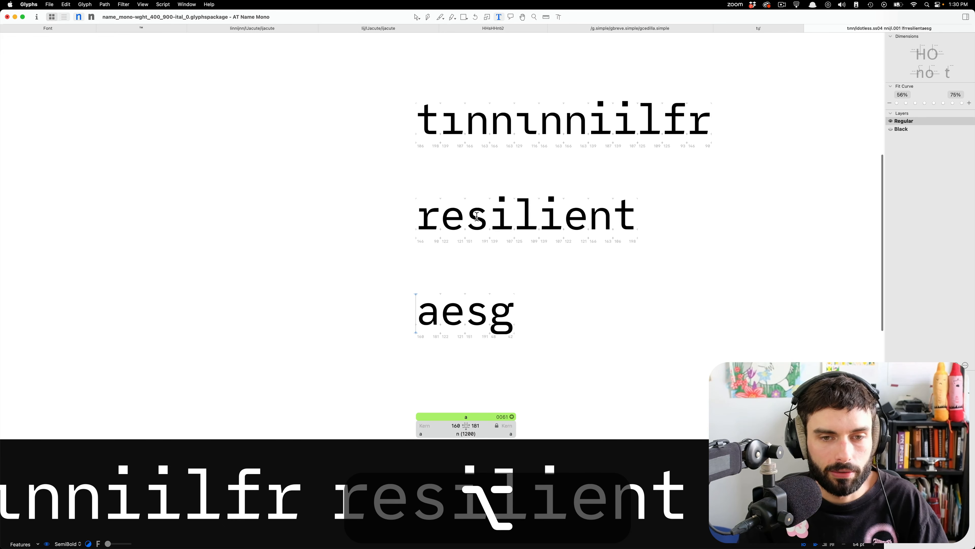
{"action": "scroll", "coordinate": [480, 216], "scroll_direction": "right", "scroll_amount": 1}
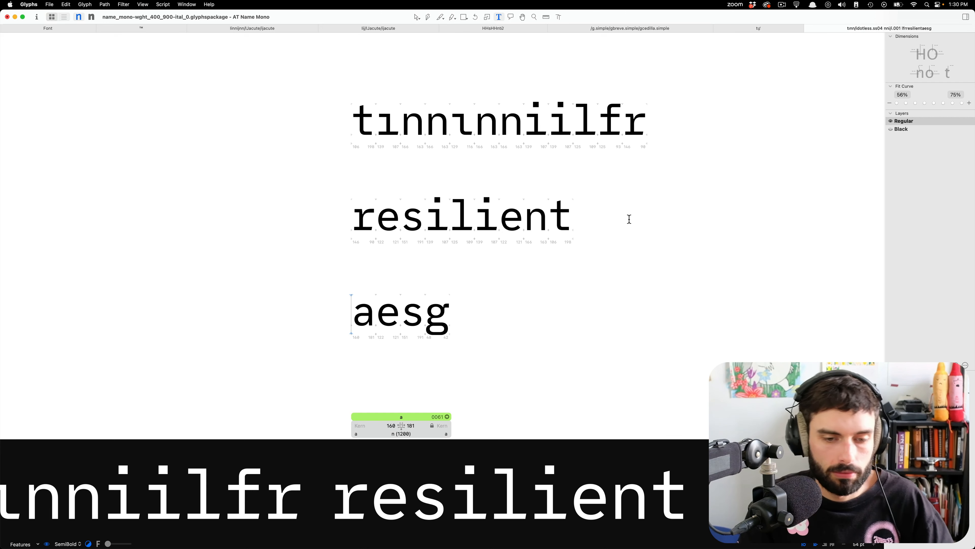
{"action": "left_click", "coordinate": [635, 226]}
{"action": "scroll", "coordinate": [579, 229], "scroll_direction": "up", "scroll_amount": 3}
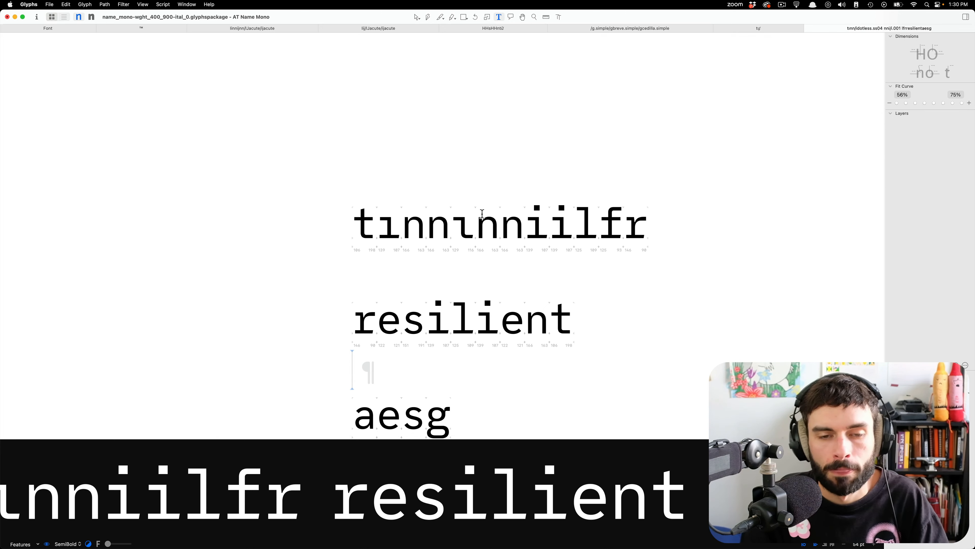
{"action": "left_click", "coordinate": [445, 226]}
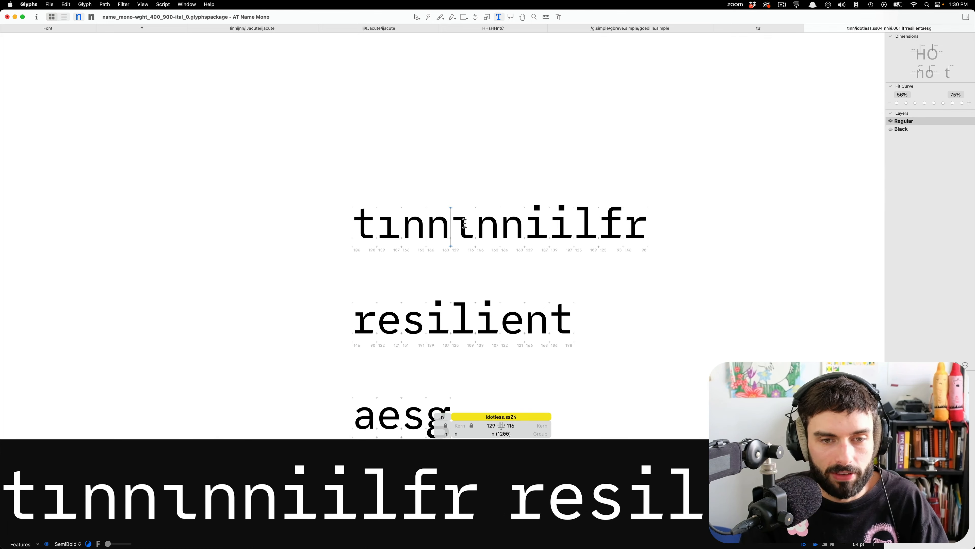
{"action": "scroll", "coordinate": [460, 222], "scroll_direction": "up", "scroll_amount": 5}
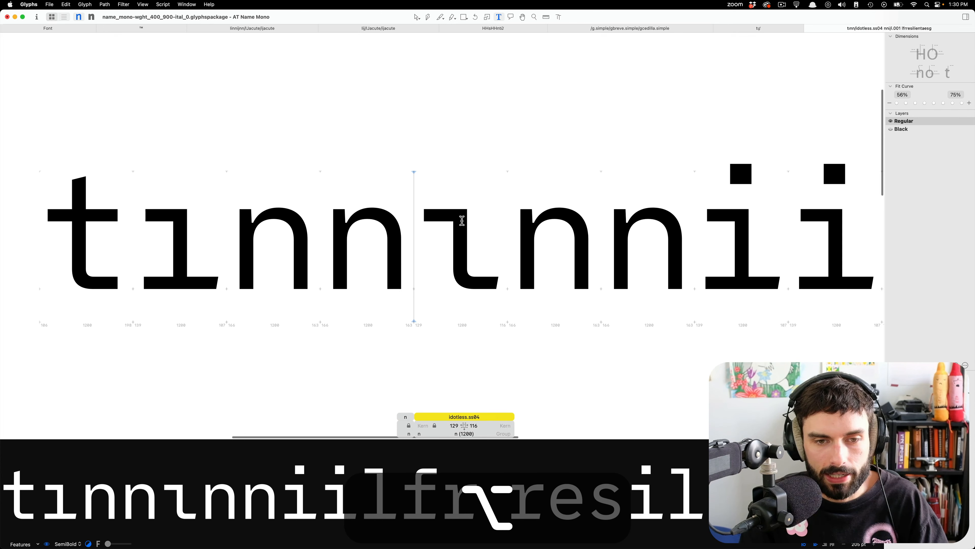
{"action": "key", "text": "Right"}
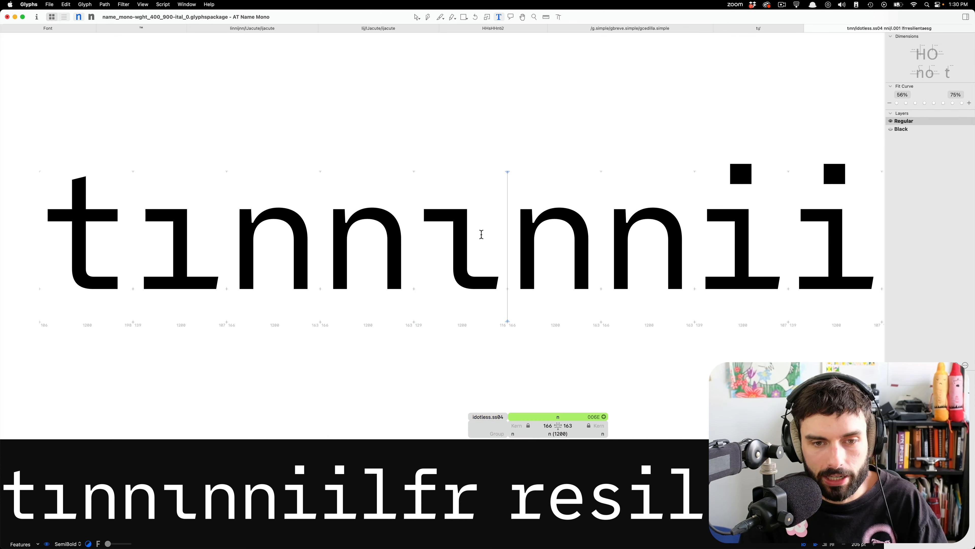
{"action": "scroll", "coordinate": [482, 233], "scroll_direction": "right", "scroll_amount": 10}
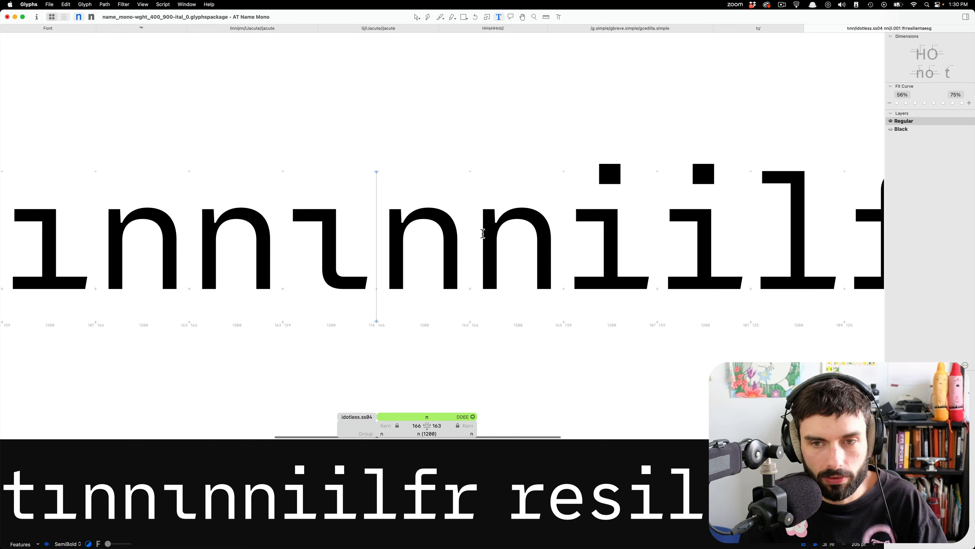
{"action": "left_click", "coordinate": [610, 207]}
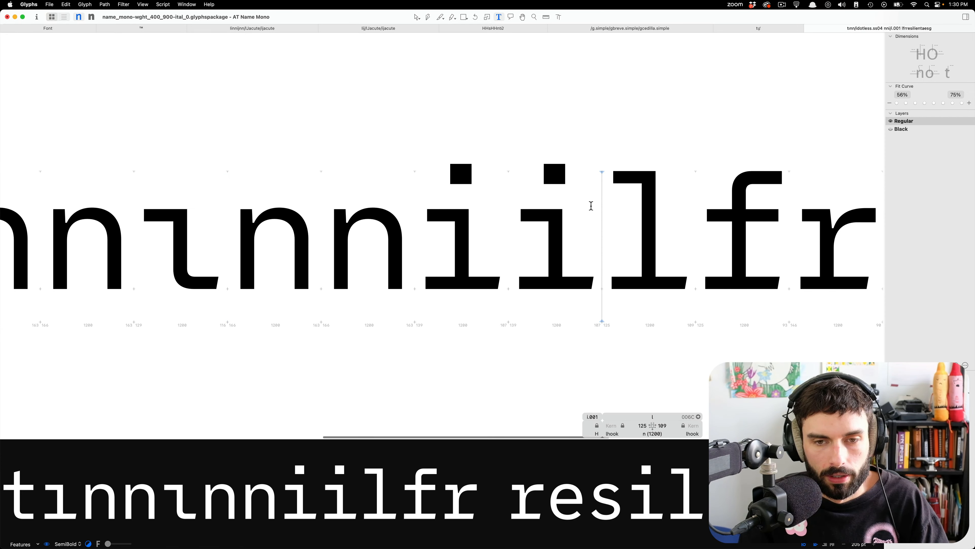
Open the idotless.ss04 outline, copy all its nodes, inspect the curved tail up close and return to text editing.
{"action": "double_click", "coordinate": [153, 239]}
{"action": "key", "text": "super+a"}
{"action": "key", "text": "super+c"}
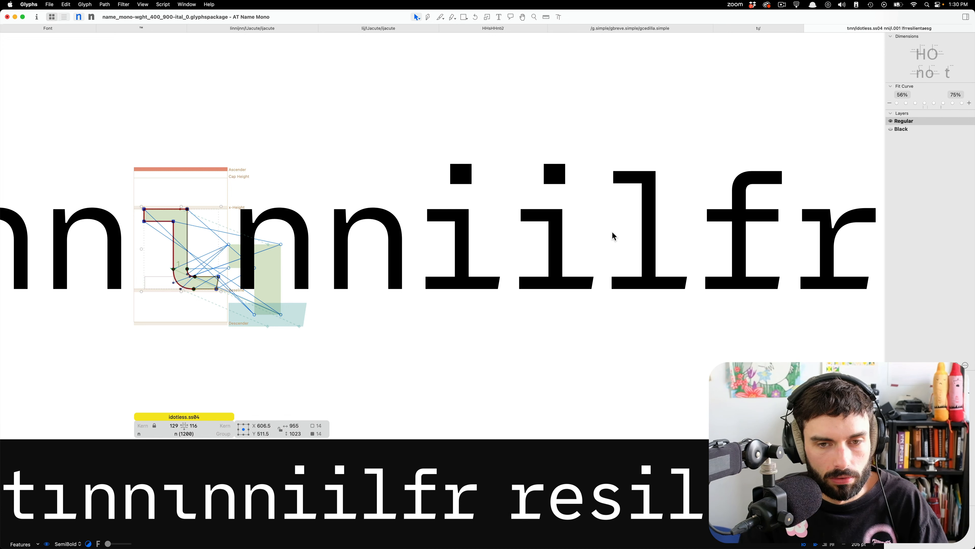
{"action": "scroll", "coordinate": [613, 236], "scroll_direction": "left", "scroll_amount": 5}
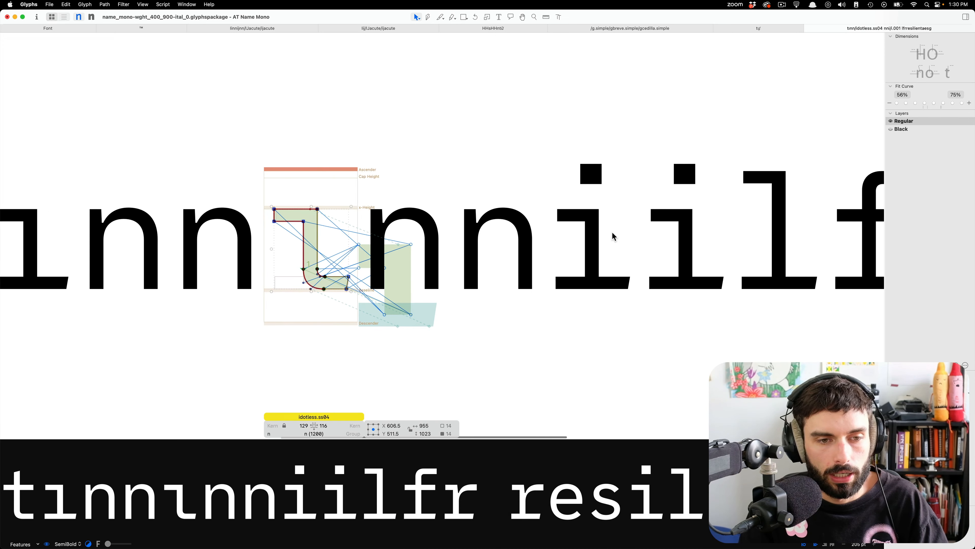
{"action": "scroll", "coordinate": [295, 275], "scroll_direction": "up", "scroll_amount": 6}
{"action": "left_click", "coordinate": [294, 275]}
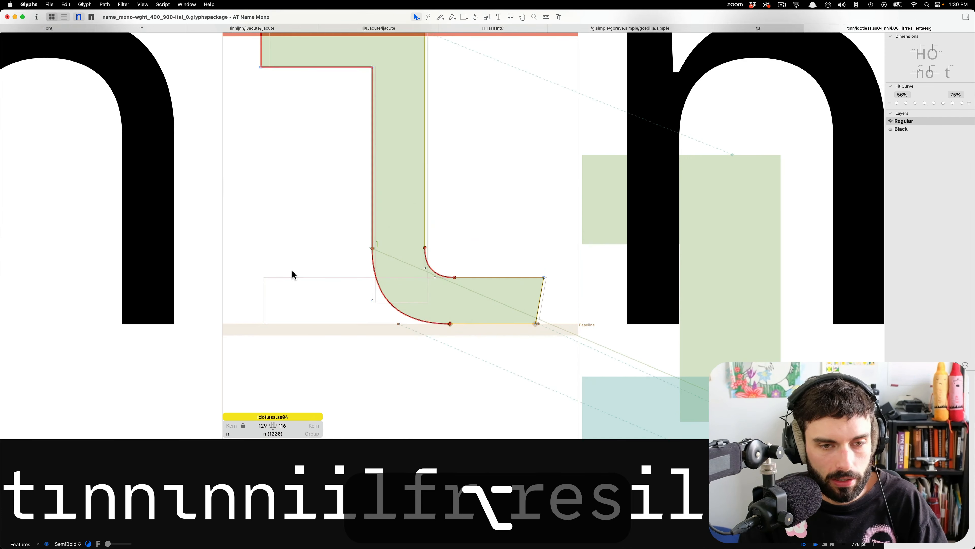
{"action": "scroll", "coordinate": [348, 254], "scroll_direction": "down", "scroll_amount": 6}
{"action": "key", "text": "alt+super+t"}
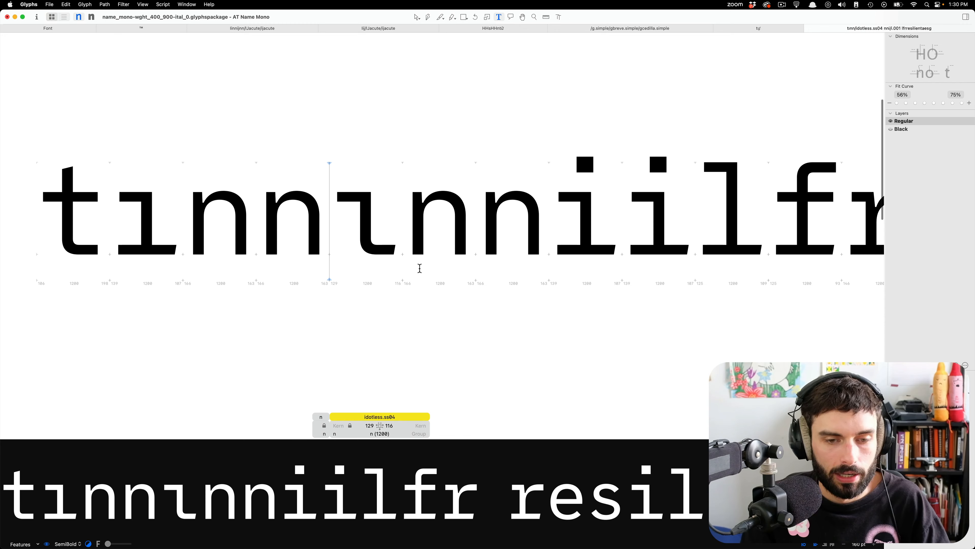
Insert the digit 1 between the l and the f in the first sample line.
{"action": "scroll", "coordinate": [420, 268], "scroll_direction": "down", "scroll_amount": 5}
{"action": "left_click", "coordinate": [570, 253]}
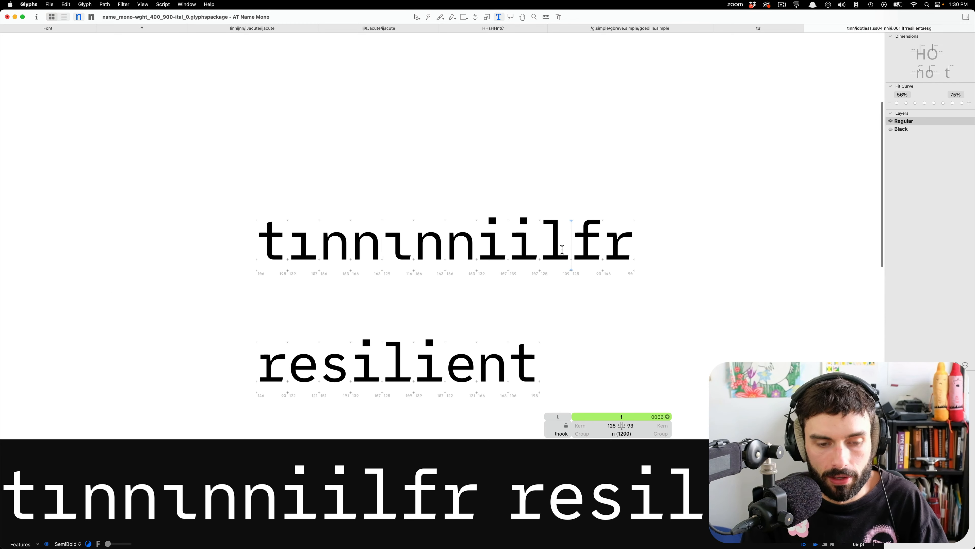
{"action": "type", "text": "1"}
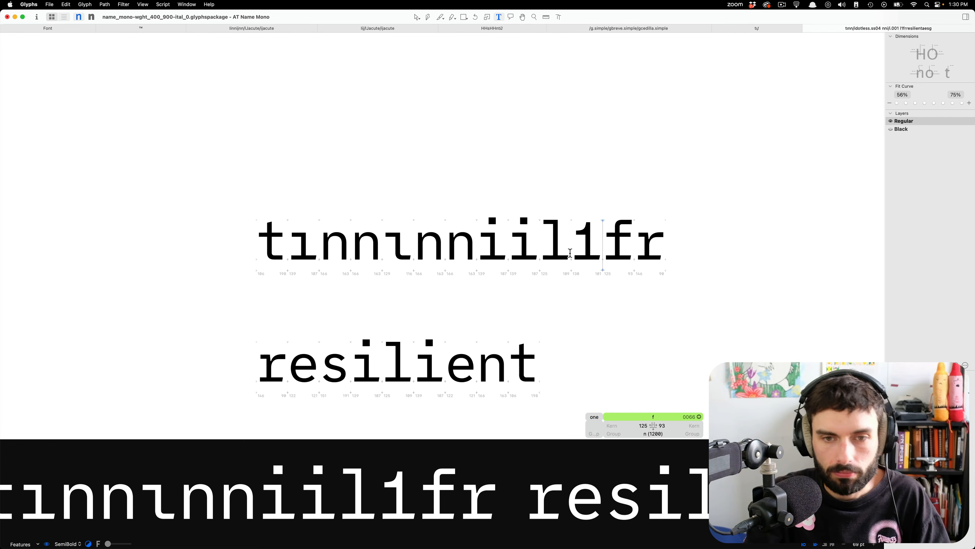
{"action": "scroll", "coordinate": [570, 253], "scroll_direction": "up", "scroll_amount": 5}
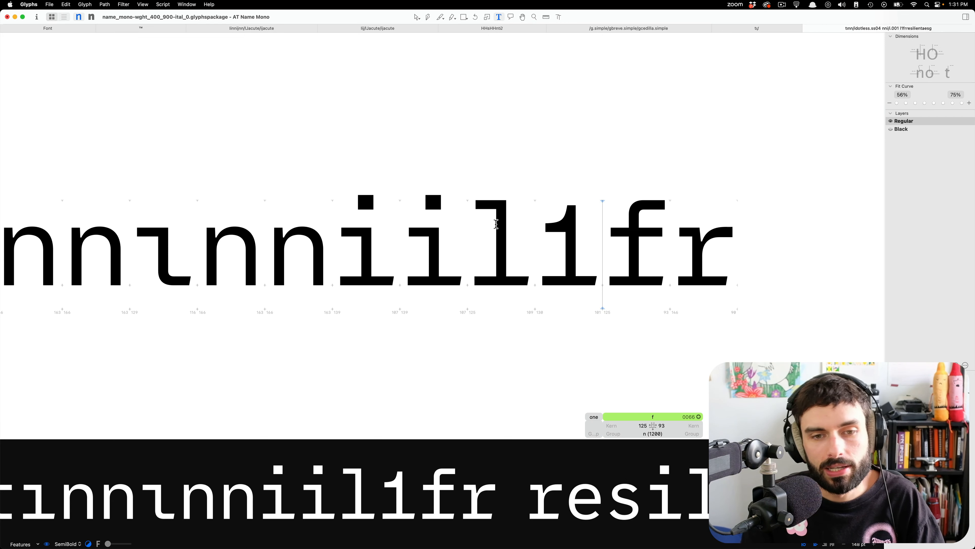
{"action": "scroll", "coordinate": [496, 223], "scroll_direction": "down", "scroll_amount": 6}
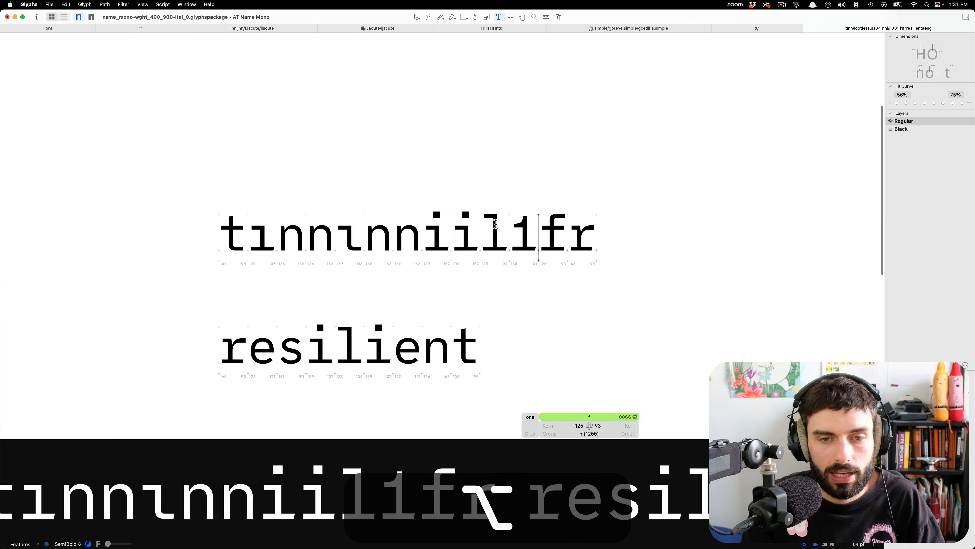
Add a line reading xl8ach9 directly after the first sample line.
{"action": "left_click", "coordinate": [610, 227]}
{"action": "key", "text": "Return"}
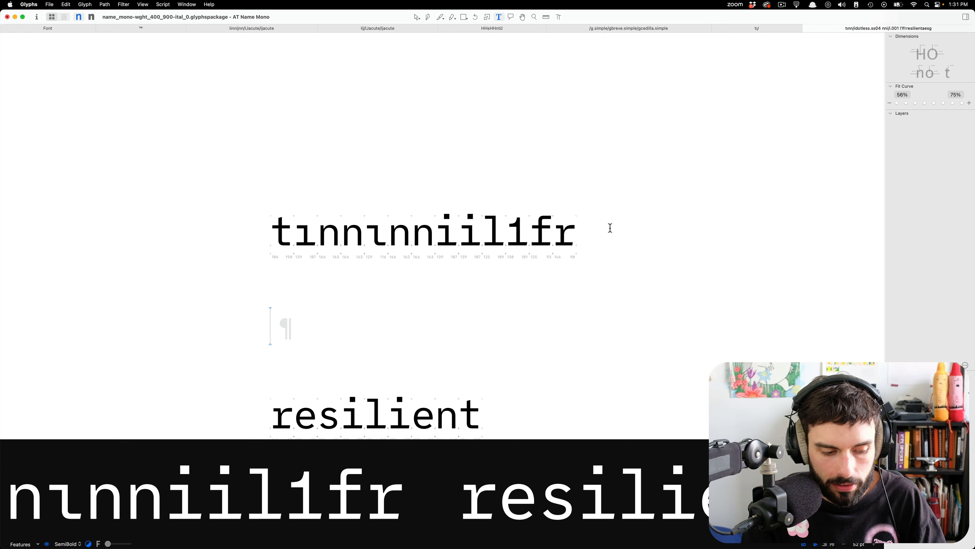
{"action": "type", "text": "xl"}
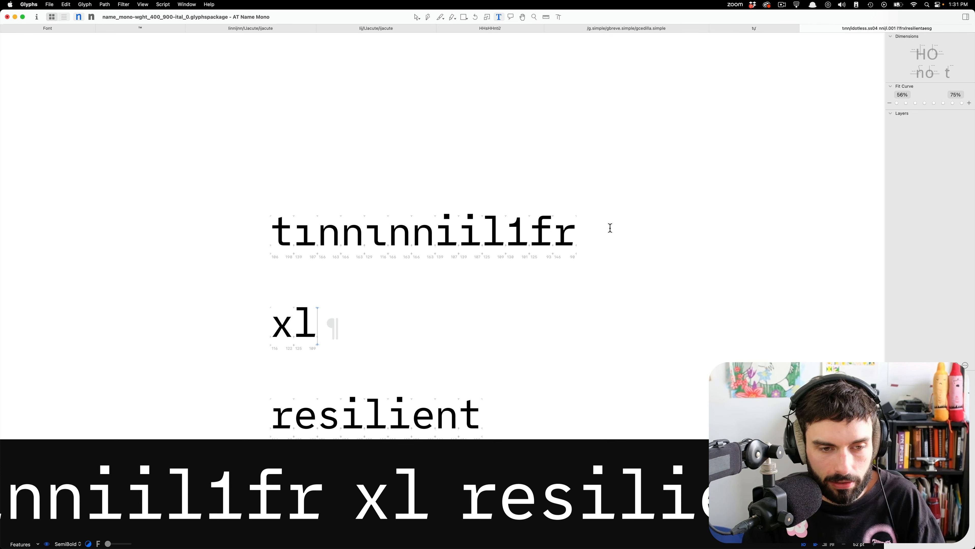
{"action": "type", "text": "8"}
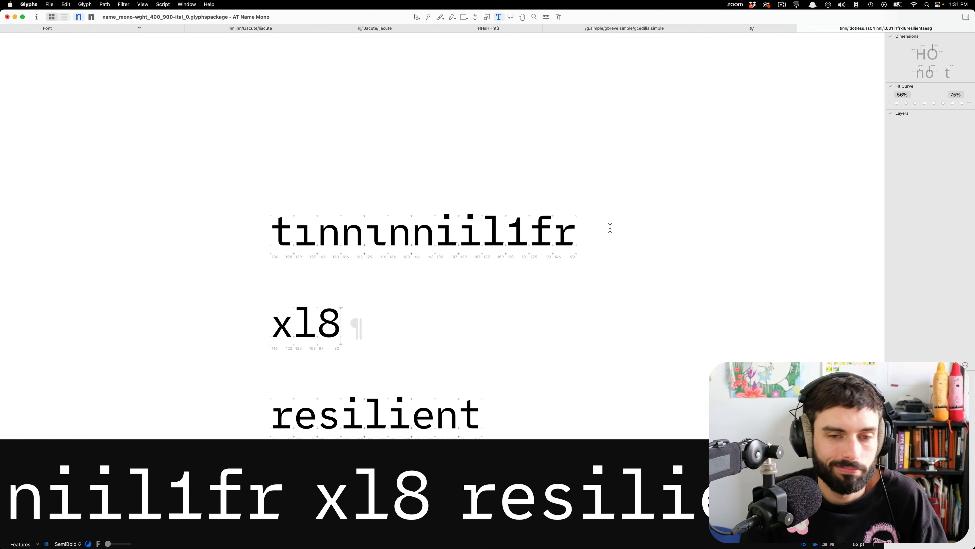
{"action": "scroll", "coordinate": [284, 363], "scroll_direction": "up", "scroll_amount": 5}
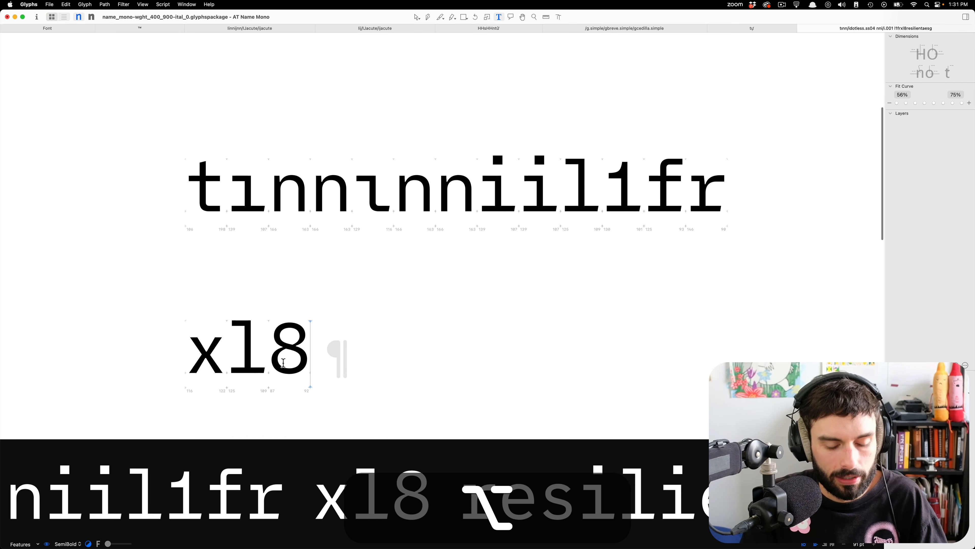
{"action": "type", "text": "ach9"}
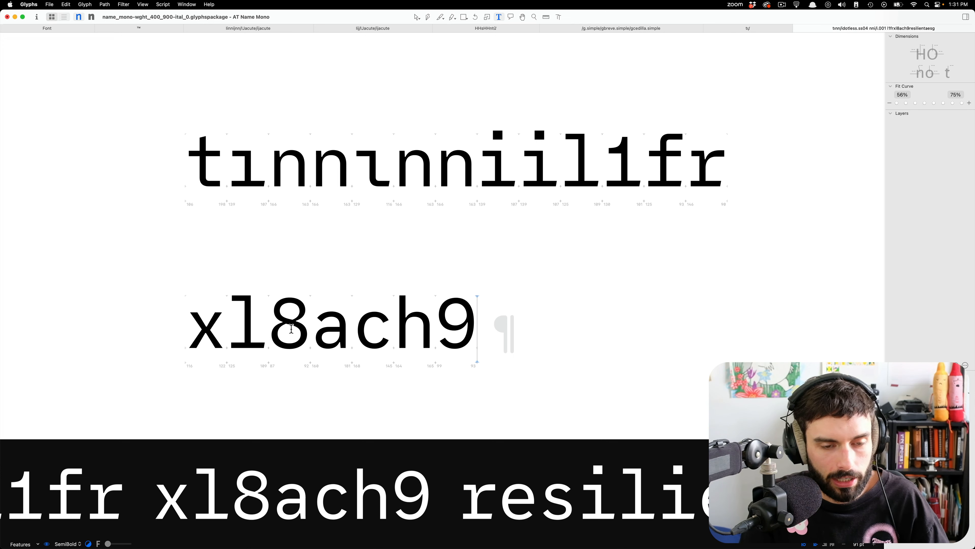
Open the idotless.ss04 outline in the first sample line for editing and switch to the Black master.
{"action": "scroll", "coordinate": [247, 315], "scroll_direction": "down", "scroll_amount": 5}
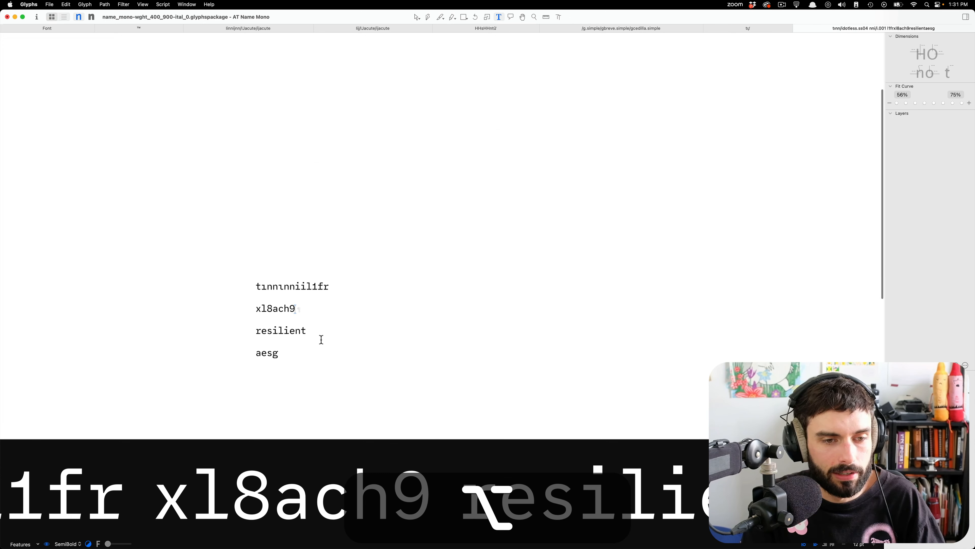
{"action": "scroll", "coordinate": [289, 323], "scroll_direction": "up", "scroll_amount": 5}
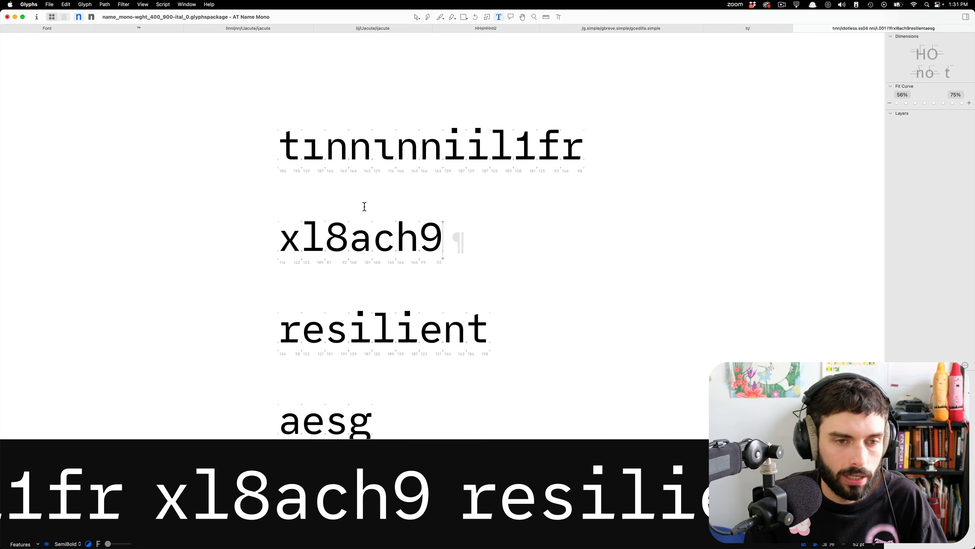
{"action": "scroll", "coordinate": [433, 148], "scroll_direction": "up", "scroll_amount": 5}
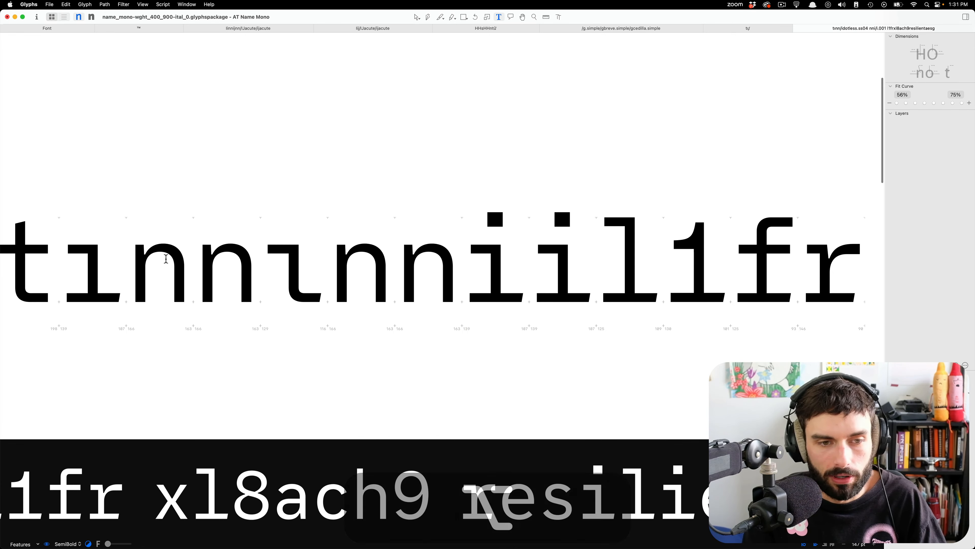
{"action": "scroll", "coordinate": [169, 265], "scroll_direction": "up", "scroll_amount": 5}
{"action": "key", "text": "Escape"}
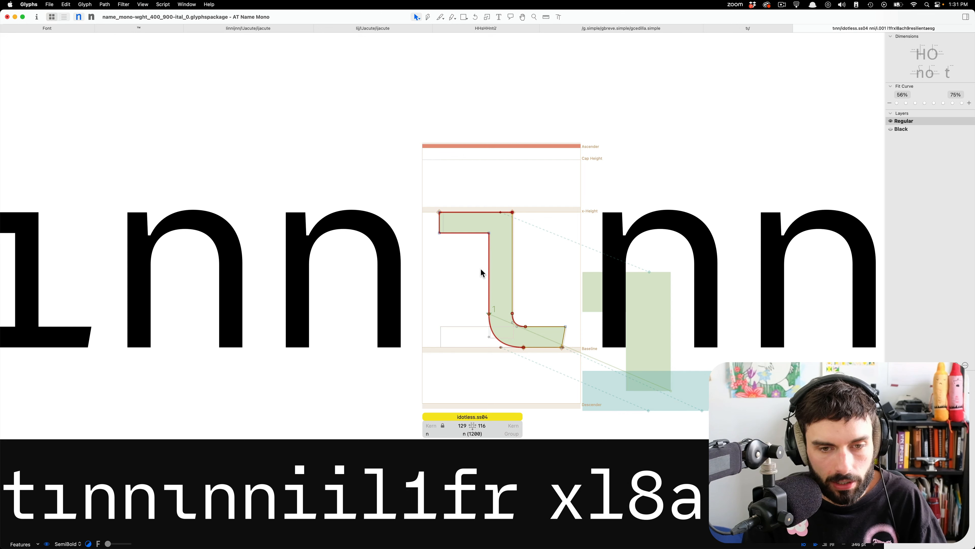
{"action": "key", "text": "super+2"}
{"action": "scroll", "coordinate": [481, 273], "scroll_direction": "down", "scroll_amount": 3}
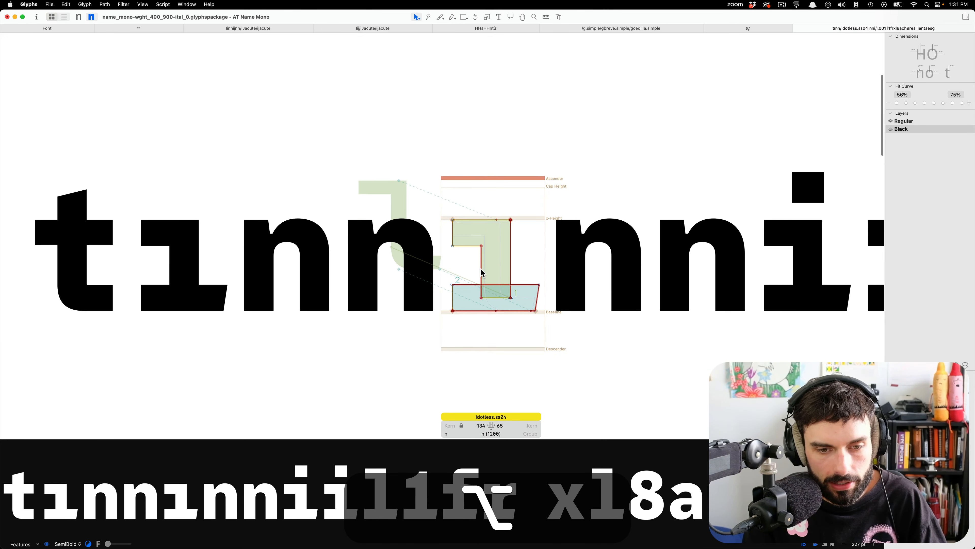
Copy the nodes of the curved tail from the Black t and open the Black idotless.ss04 outline.
{"action": "double_click", "coordinate": [111, 269]}
{"action": "left_click_drag", "start_coordinate": [133, 312], "coordinate": [11, 265]}
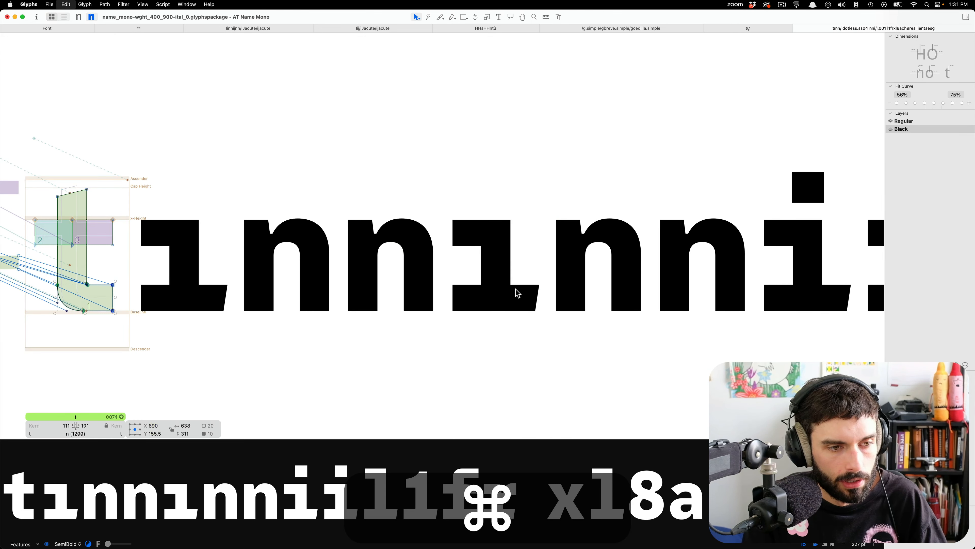
{"action": "scroll", "coordinate": [517, 221], "scroll_direction": "up", "scroll_amount": 5}
{"action": "double_click", "coordinate": [517, 221]}
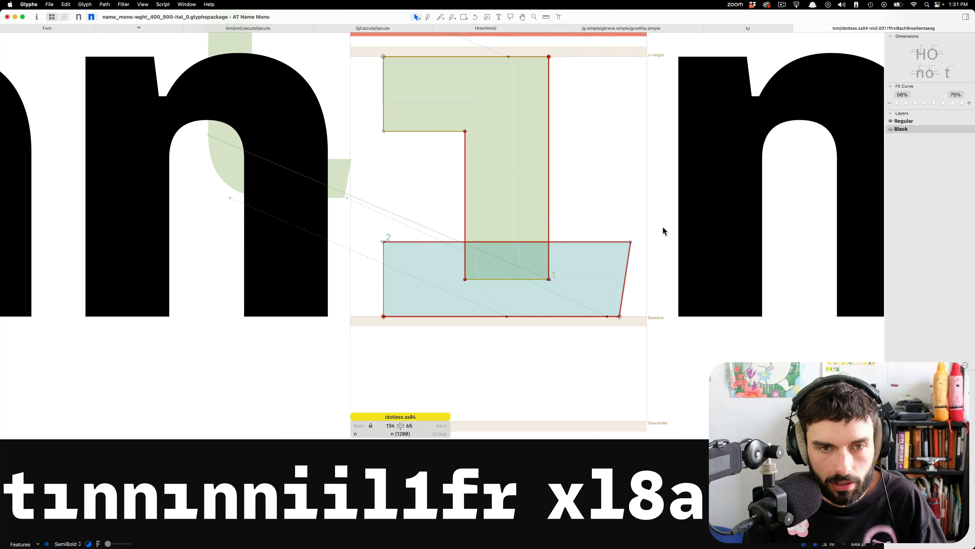
Delete the foot and the stem's bottom edge from the Black idotless.ss04 and paste in the t's curved tail.
{"action": "key", "text": "super+a"}
{"action": "key", "text": "super+c"}
{"action": "key", "text": "super+b"}
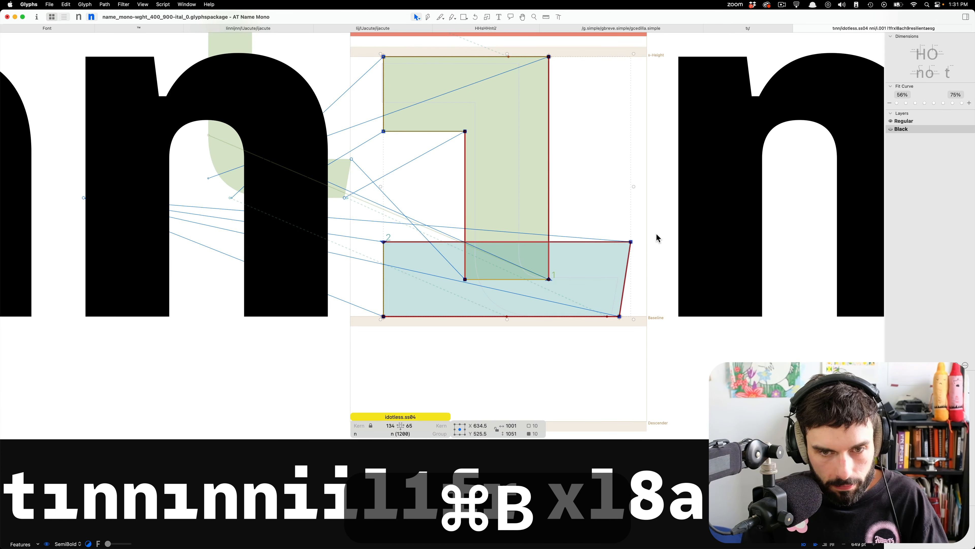
{"action": "key", "text": "alt+BackSpace"}
{"action": "key", "text": "alt+super+v"}
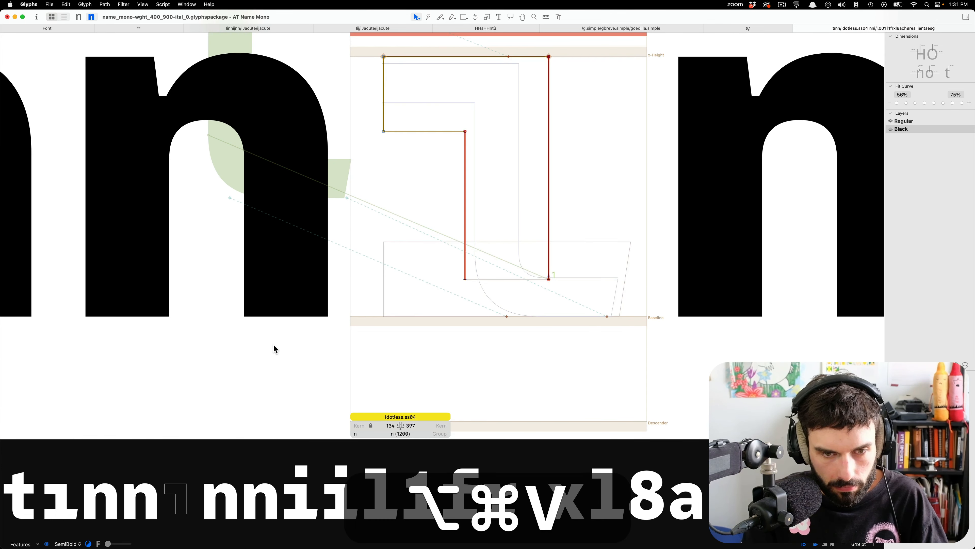
{"action": "key", "text": "alt+super+Right"}
{"action": "key", "text": "Return"}
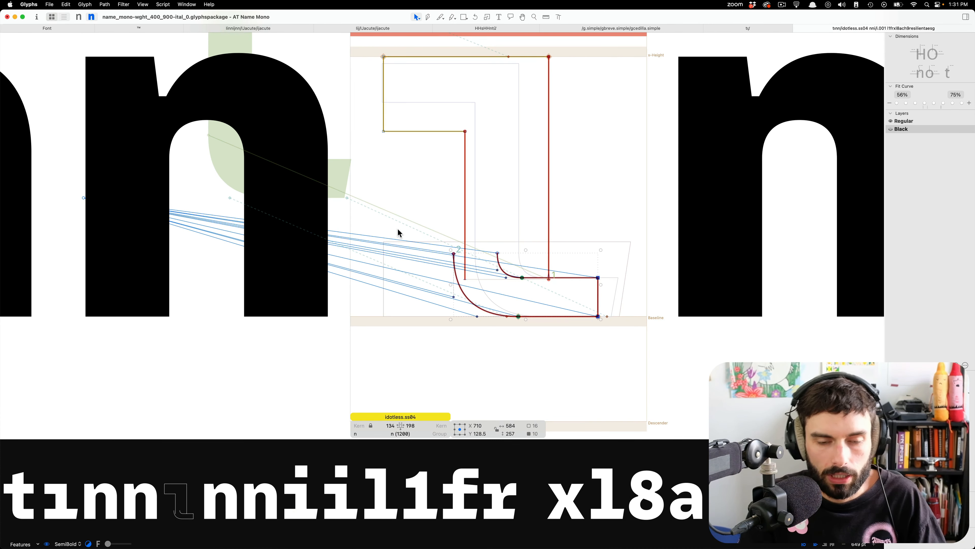
Insert a t before idotless.ss04 in the first sample line, copy its curved tail nodes and paste them into the Black idotless.ss04.
{"action": "type", "text": "tnnt"}
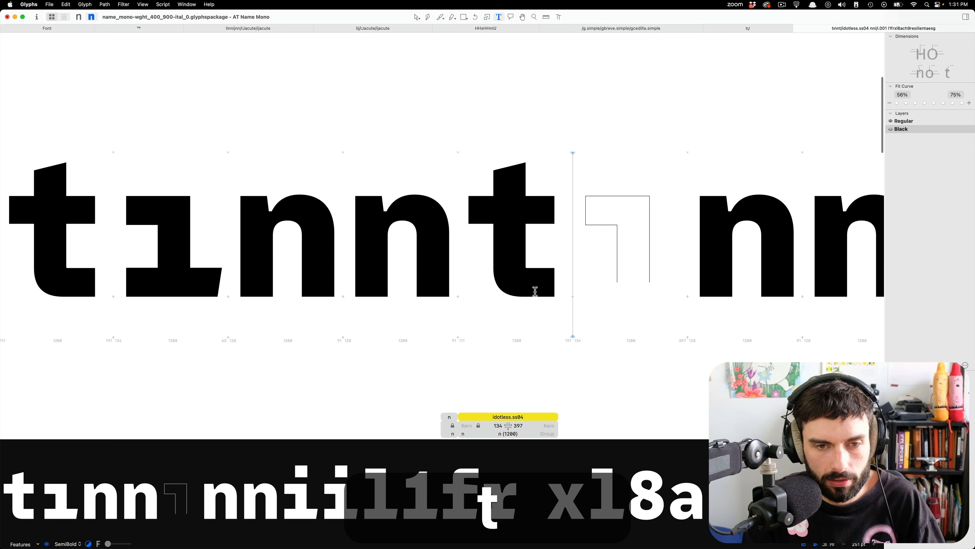
{"action": "key", "text": "Escape"}
{"action": "left_click_drag", "start_coordinate": [621, 257], "coordinate": [429, 333]}
{"action": "key", "text": "super+c"}
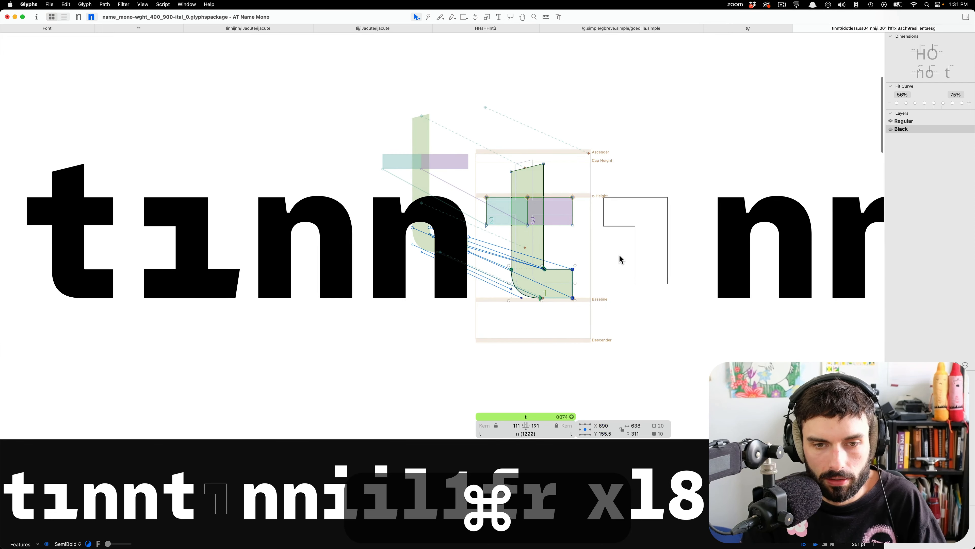
{"action": "double_click", "coordinate": [682, 276]}
{"action": "key", "text": "super+v"}
{"action": "scroll", "coordinate": [716, 283], "scroll_direction": "up", "scroll_amount": 10}
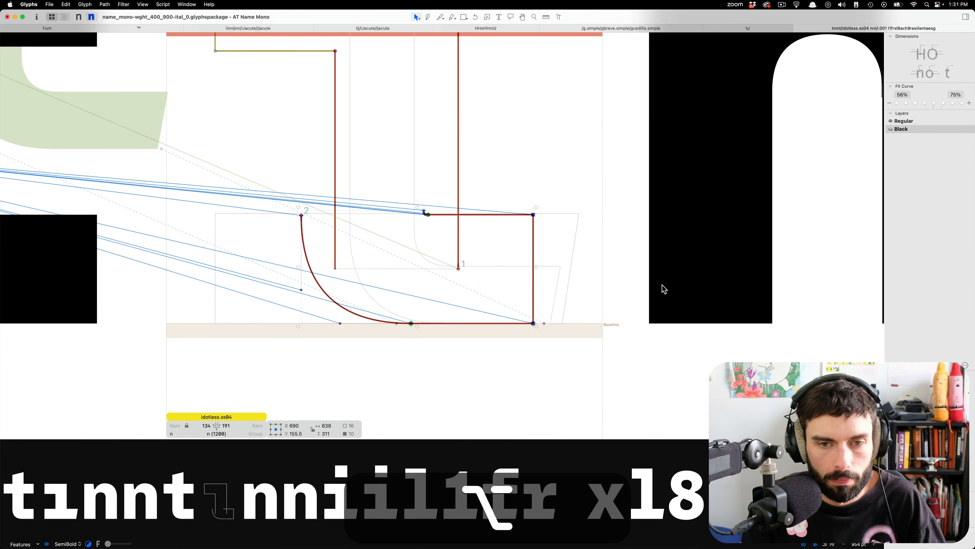
Move the pasted tail right to about X 771 so its inner corner meets the right edge of the stem.
{"action": "key", "text": "shift+super+Right"}
{"action": "key", "text": "Left"}
{"action": "key", "text": "Left"}
{"action": "key", "text": "Left"}
{"action": "key", "text": "Left"}
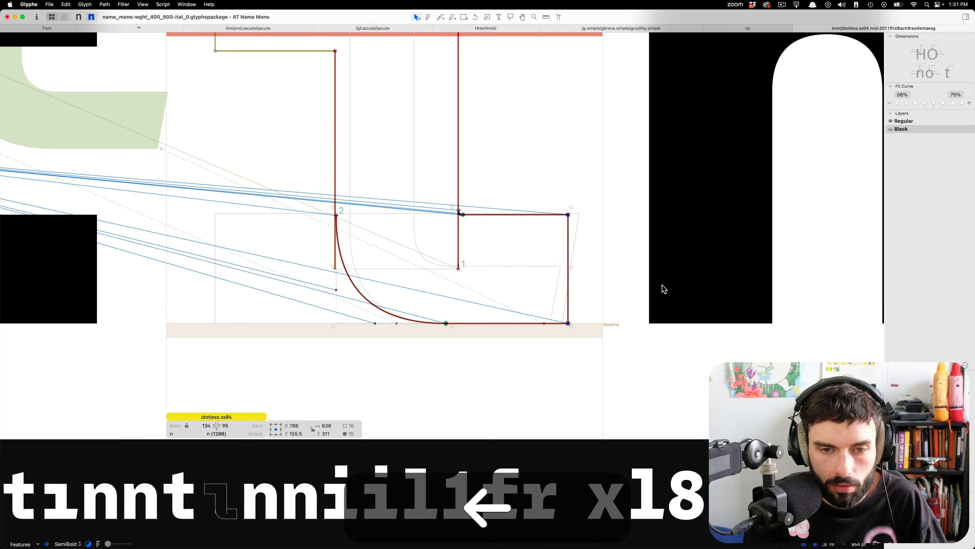
{"action": "key", "text": "shift+Left"}
{"action": "key", "text": "Left"}
{"action": "key", "text": "Left"}
{"action": "key", "text": "Left"}
{"action": "key", "text": "Left"}
{"action": "key", "text": "Left"}
{"action": "key", "text": "Left"}
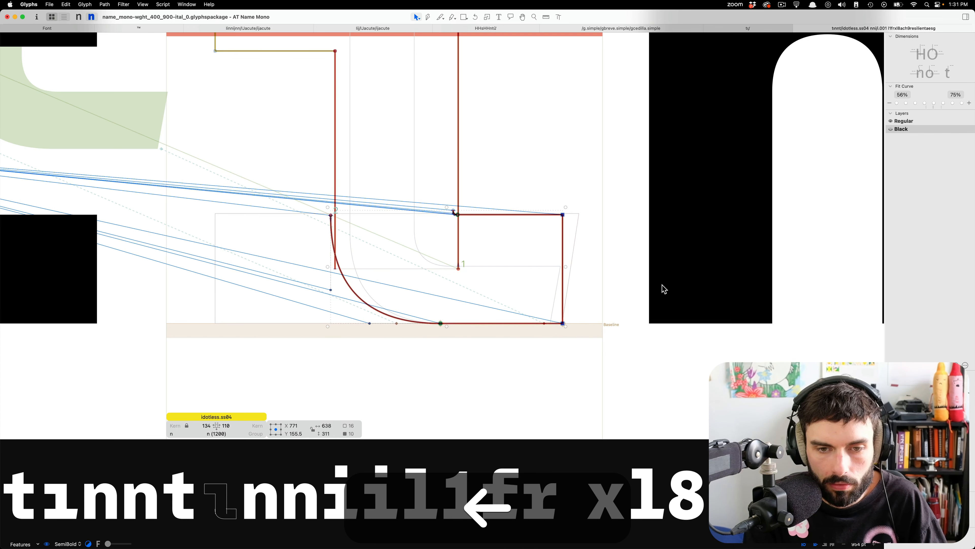
Raise the tail's upper edge to Y 302 and extend its upper right corner to X 1135, slanting the terminal.
{"action": "left_click", "coordinate": [614, 224]}
{"action": "scroll", "coordinate": [557, 208], "scroll_direction": "up", "scroll_amount": 5}
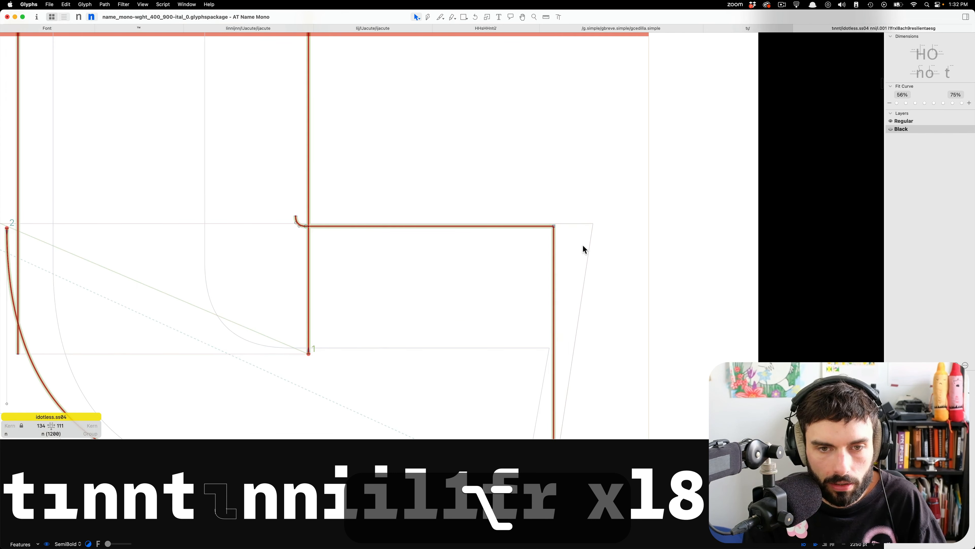
{"action": "scroll", "coordinate": [584, 245], "scroll_direction": "down", "scroll_amount": 6}
{"action": "scroll", "coordinate": [558, 221], "scroll_direction": "up", "scroll_amount": 6}
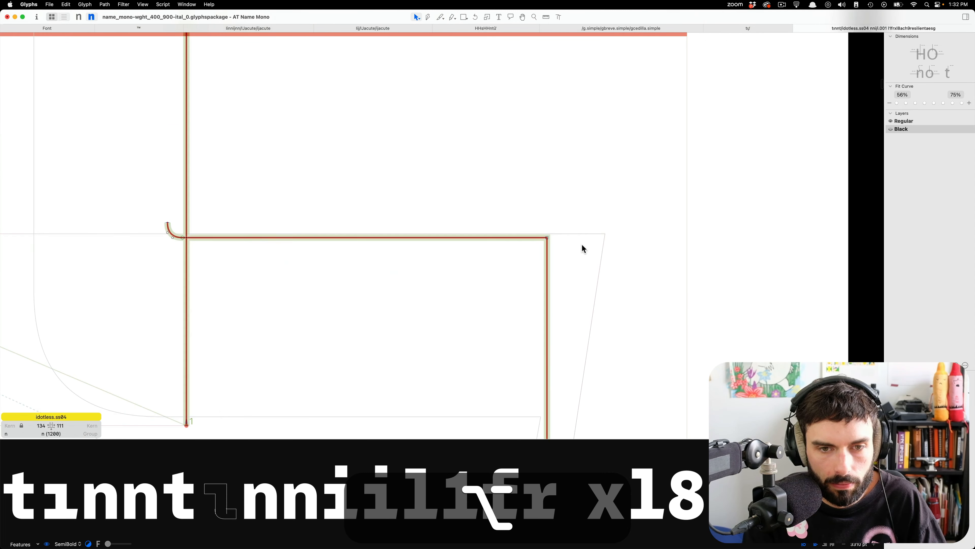
{"action": "left_click_drag", "start_coordinate": [582, 245], "coordinate": [87, 129]}
{"action": "key", "text": "Up"}
{"action": "key", "text": "Up"}
{"action": "key", "text": "Up"}
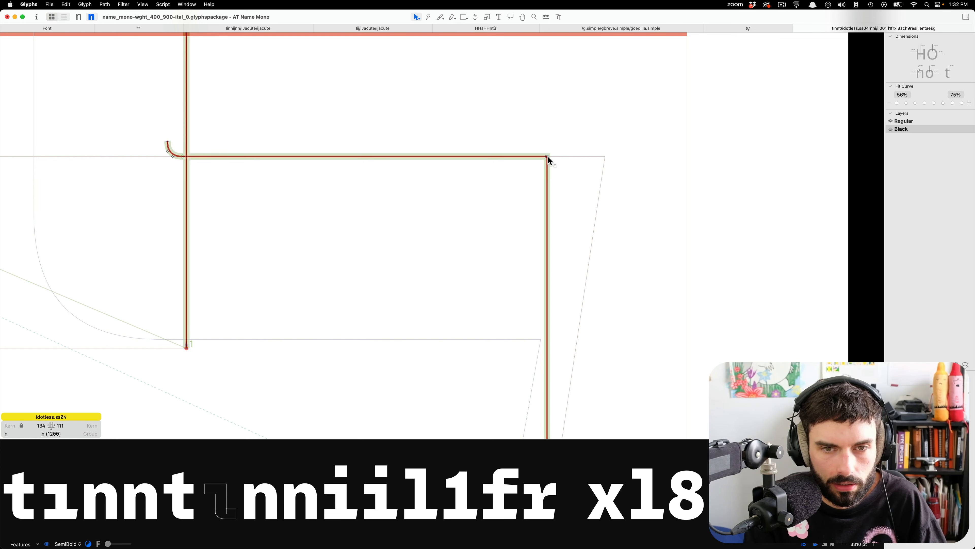
{"action": "left_click_drag", "start_coordinate": [549, 159], "coordinate": [605, 157]}
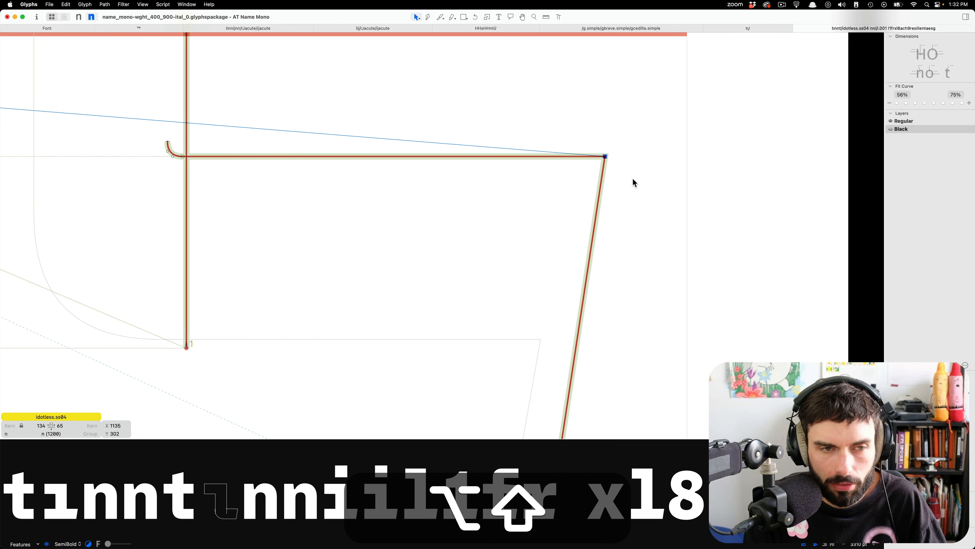
{"action": "scroll", "coordinate": [634, 184], "scroll_direction": "down", "scroll_amount": 6}
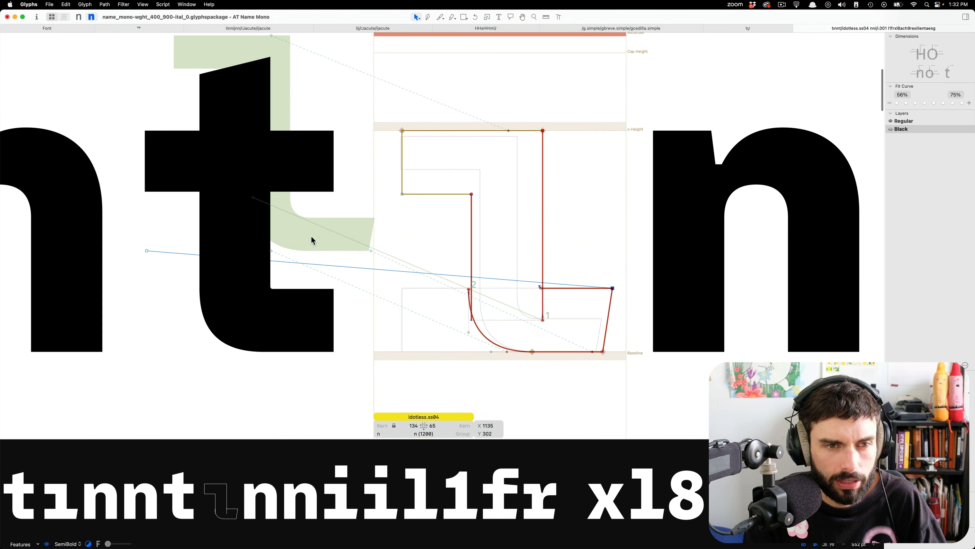
Open the Black t for editing and add the i as a component in its background layer.
{"action": "left_click", "coordinate": [311, 241]}
{"action": "scroll", "coordinate": [240, 308], "scroll_direction": "up", "scroll_amount": 2}
{"action": "double_click", "coordinate": [245, 255]}
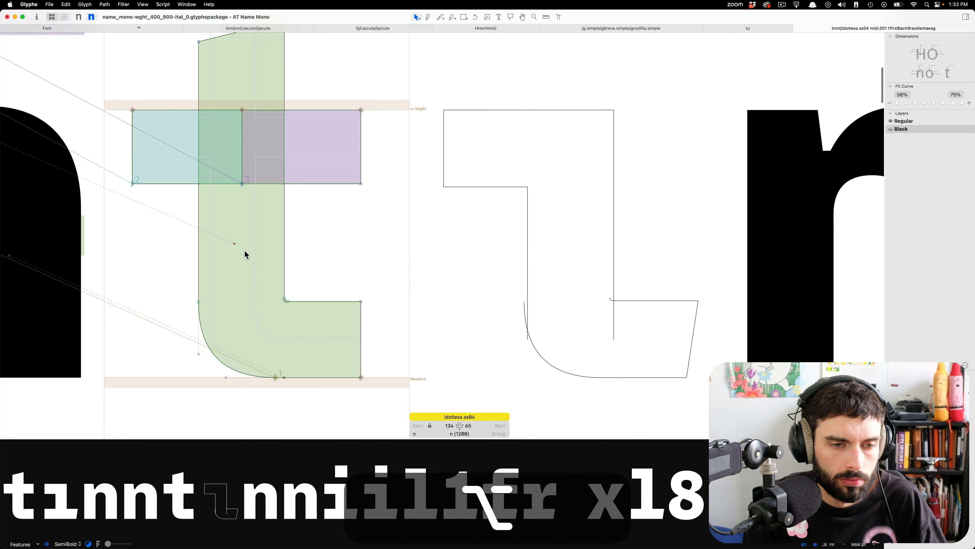
{"action": "scroll", "coordinate": [279, 368], "scroll_direction": "up", "scroll_amount": 6}
{"action": "key", "text": "alt+super+b"}
{"action": "right_click", "coordinate": [320, 320]}
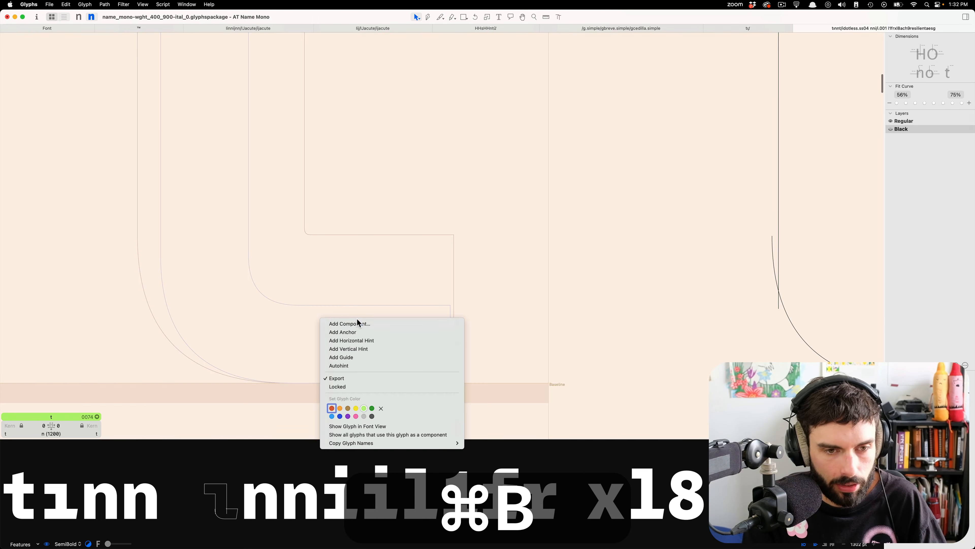
{"action": "left_click", "coordinate": [356, 322]}
{"action": "type", "text": "i"}
{"action": "key", "text": "Return"}
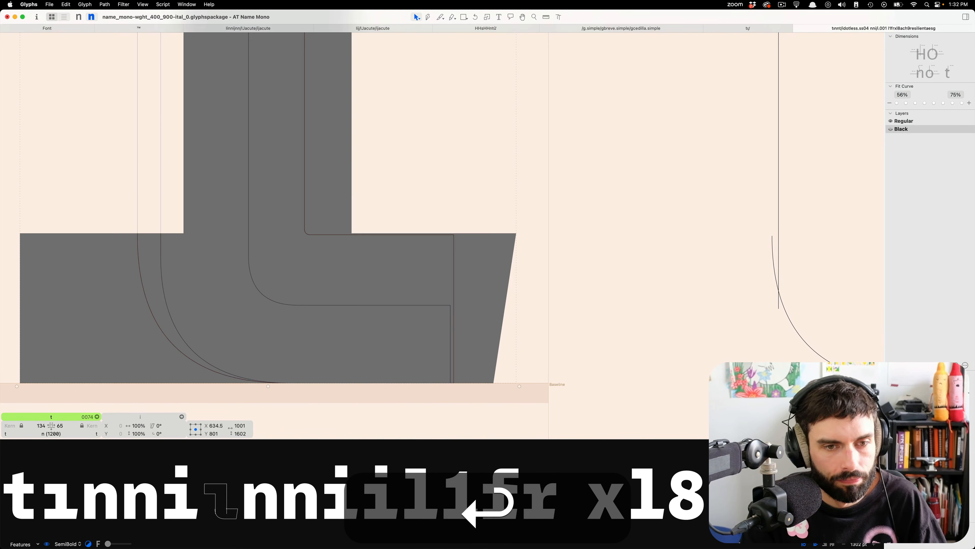
Raise the upper edge and inner corner nodes of the Black t's tail to the height of the background i's foot.
{"action": "key", "text": "shift+super+d"}
{"action": "left_click_drag", "start_coordinate": [483, 272], "coordinate": [249, 197]}
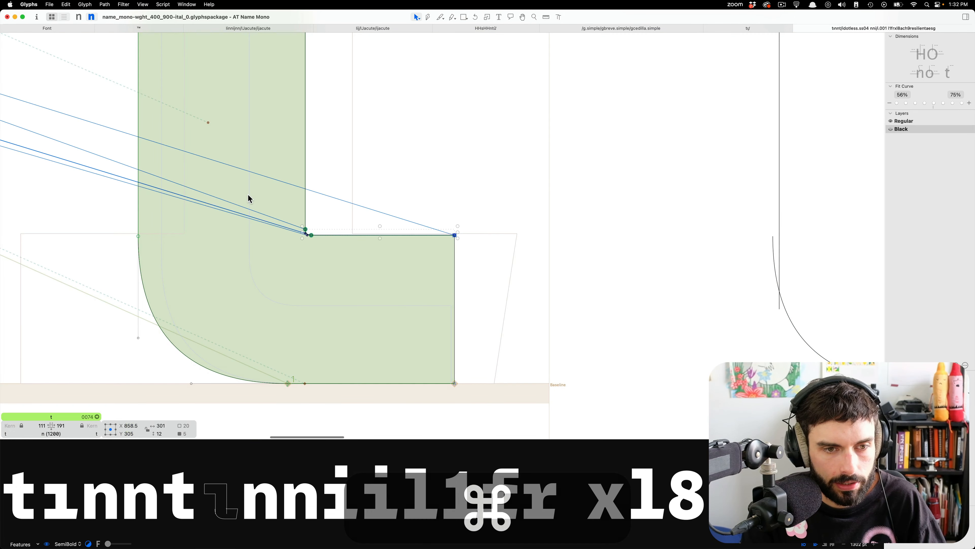
{"action": "key", "text": "Up"}
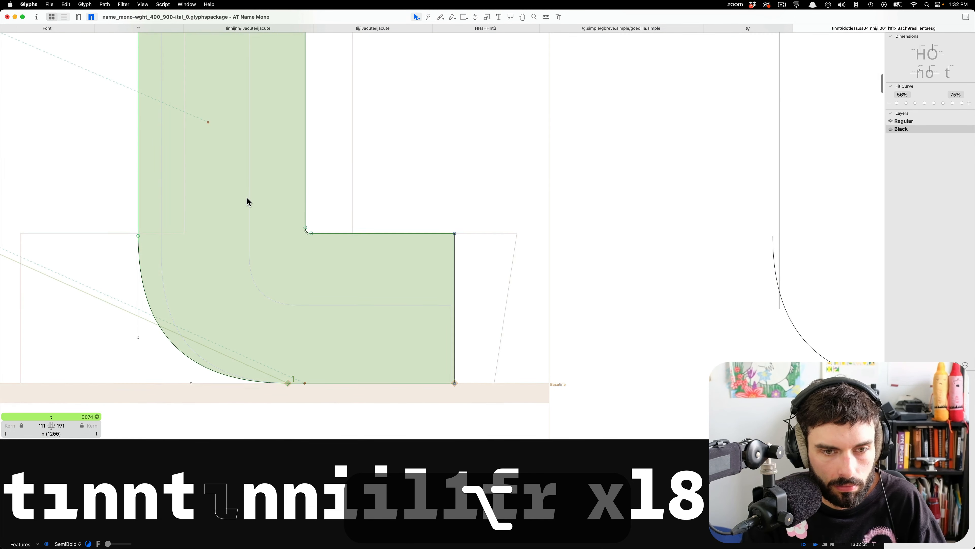
Align the small inner corner curve of the Black idotless.ss04 with the stem's right edge and join the stem's open end to it.
{"action": "key", "text": "alt+t"}
{"action": "key", "text": "Escape"}
{"action": "scroll", "coordinate": [480, 190], "scroll_direction": "up", "scroll_amount": 5, "text": "alt"}
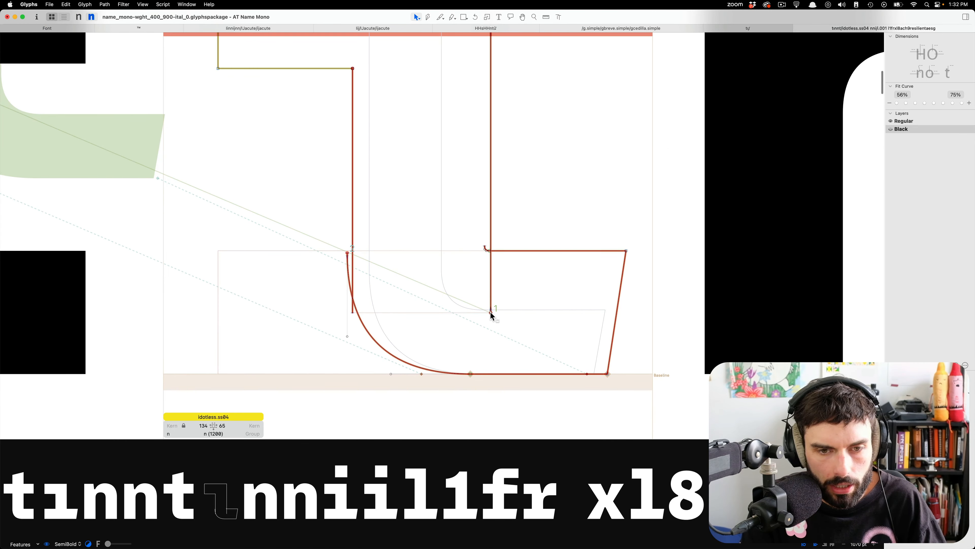
{"action": "left_click_drag", "start_coordinate": [507, 227], "coordinate": [470, 258]}
{"action": "scroll", "coordinate": [493, 256], "scroll_direction": "up", "scroll_amount": 8, "text": "alt"}
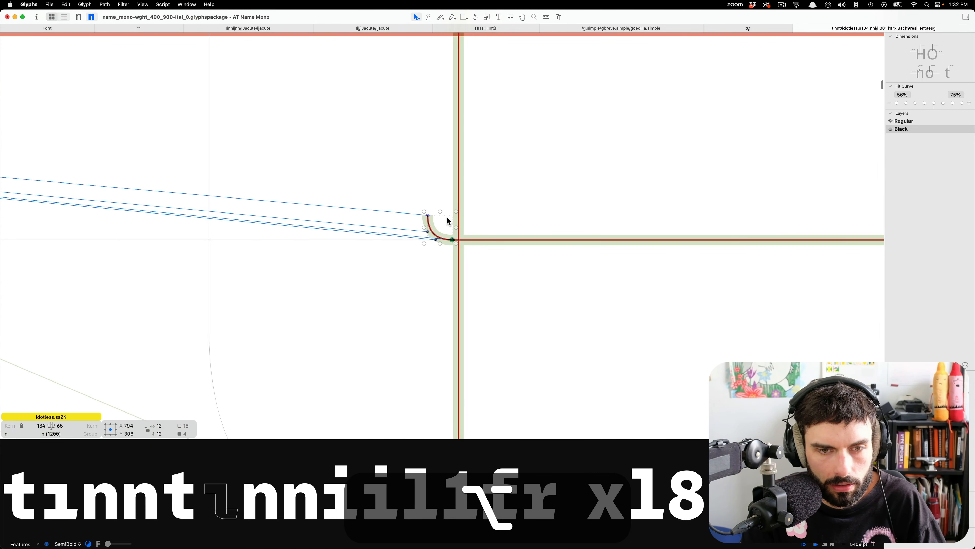
{"action": "left_click_drag", "start_coordinate": [429, 219], "coordinate": [473, 135]}
{"action": "scroll", "coordinate": [475, 229], "scroll_direction": "down", "scroll_amount": 6}
{"action": "scroll", "coordinate": [470, 338], "scroll_direction": "down", "scroll_amount": 5}
{"action": "scroll", "coordinate": [472, 136], "scroll_direction": "up", "scroll_amount": 10}
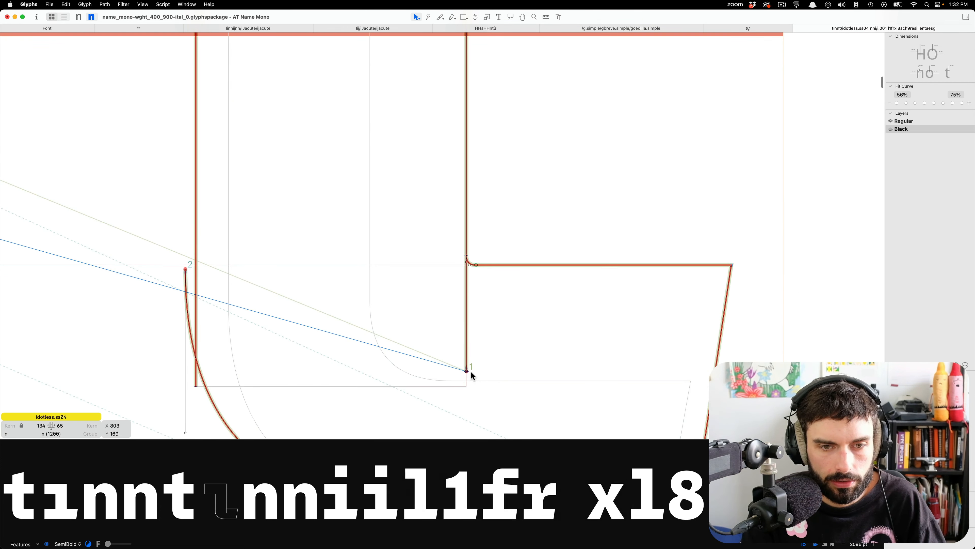
{"action": "left_click_drag", "start_coordinate": [466, 371], "coordinate": [468, 257]}
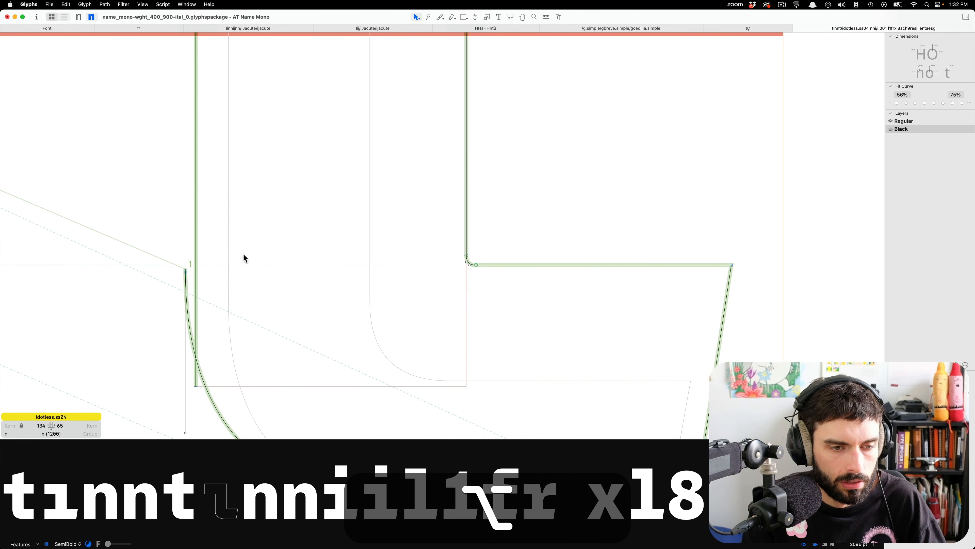
Shift the tail's outer curve right to X 615 and join its upper end to the open end of the stem's left edge.
{"action": "scroll", "coordinate": [246, 255], "scroll_direction": "down", "scroll_amount": 3}
{"action": "left_click_drag", "start_coordinate": [381, 401], "coordinate": [119, 249]}
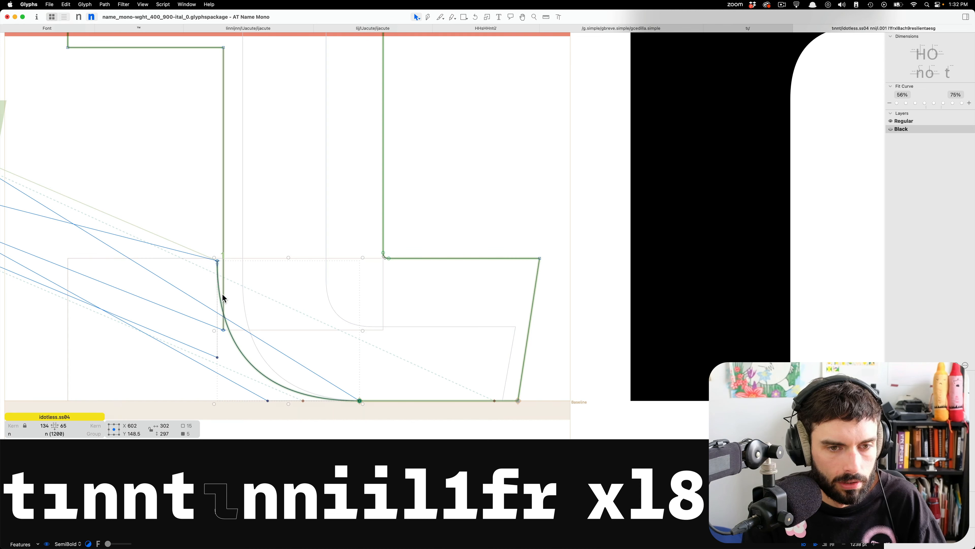
{"action": "left_click_drag", "start_coordinate": [245, 312], "coordinate": [182, 343]}
{"action": "key", "text": "shift+Right"}
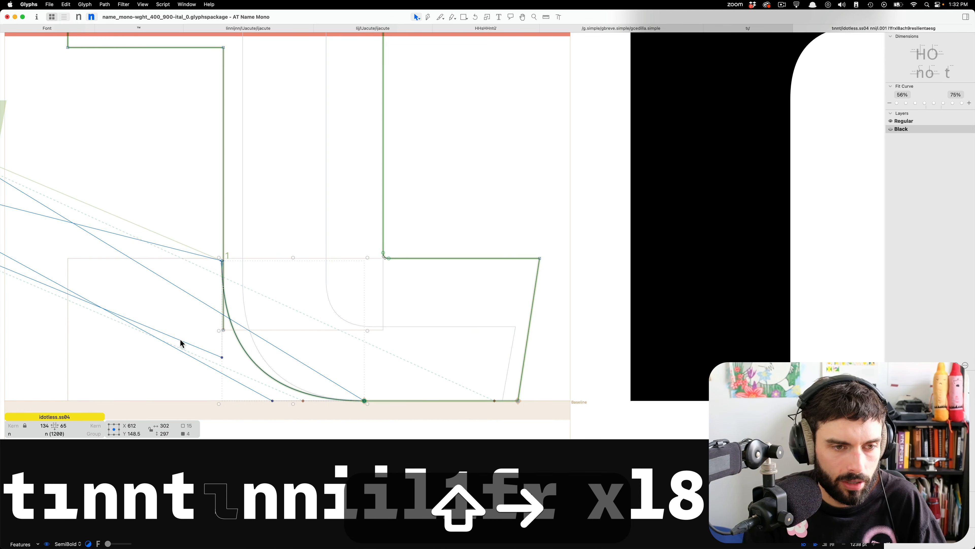
{"action": "key", "text": "Right"}
{"action": "key", "text": "Right"}
{"action": "key", "text": "Right"}
{"action": "scroll", "coordinate": [168, 332], "scroll_direction": "up", "scroll_amount": 3}
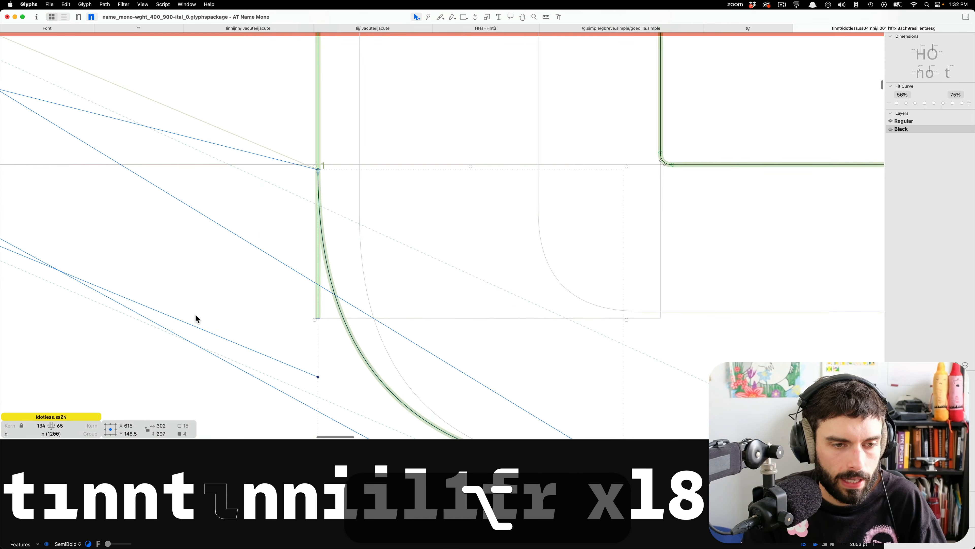
{"action": "left_click_drag", "start_coordinate": [318, 322], "coordinate": [332, 171]}
{"action": "left_click", "coordinate": [406, 288]}
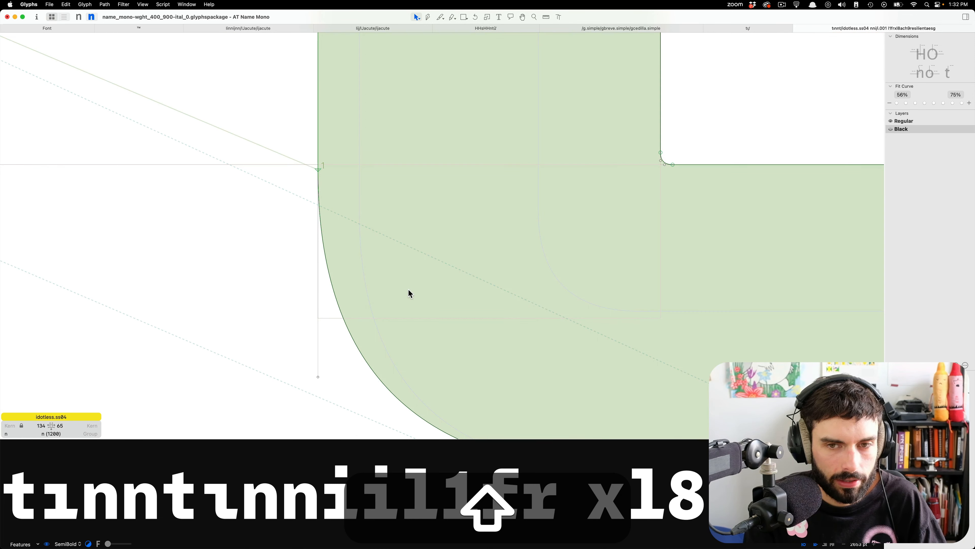
Examine the shape and spacing of the Black idotless.ss04 between the neighbouring t and n.
{"action": "scroll", "coordinate": [406, 288], "scroll_direction": "down", "scroll_amount": 4}
{"action": "key", "text": "alt+t"}
{"action": "scroll", "coordinate": [411, 288], "scroll_direction": "down", "scroll_amount": 2}
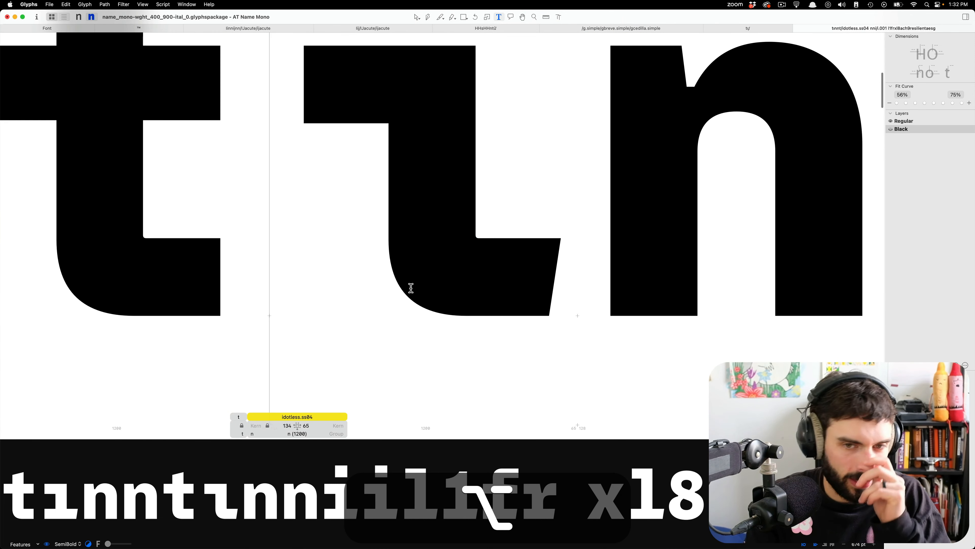
{"action": "key", "text": "Escape"}
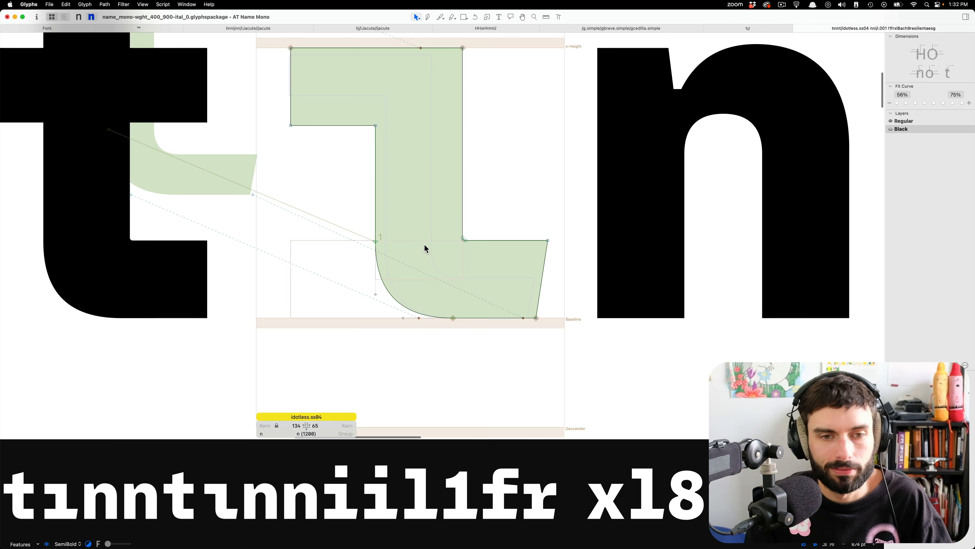
{"action": "scroll", "coordinate": [453, 233], "scroll_direction": "down", "scroll_amount": 3}
{"action": "scroll", "coordinate": [463, 233], "scroll_direction": "down", "scroll_amount": 1}
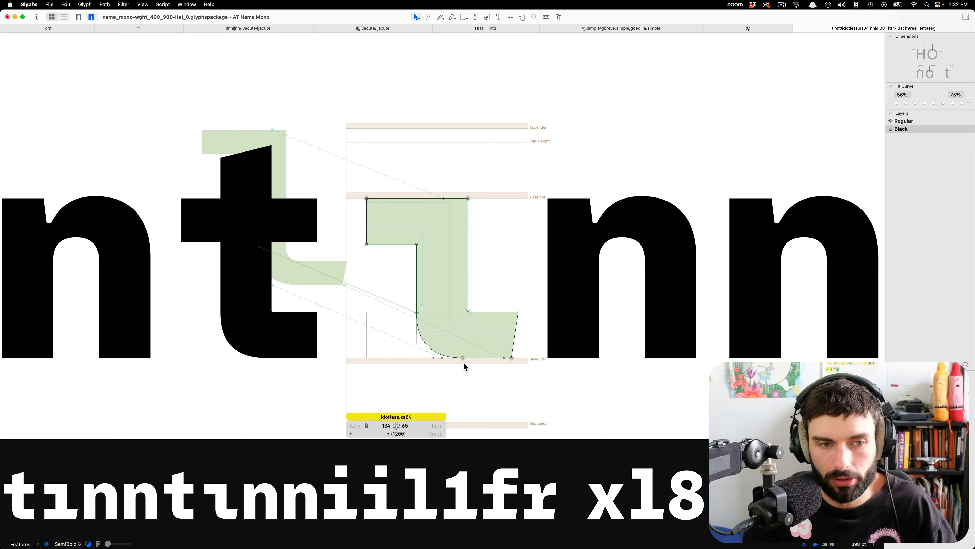
{"action": "key", "text": "t"}
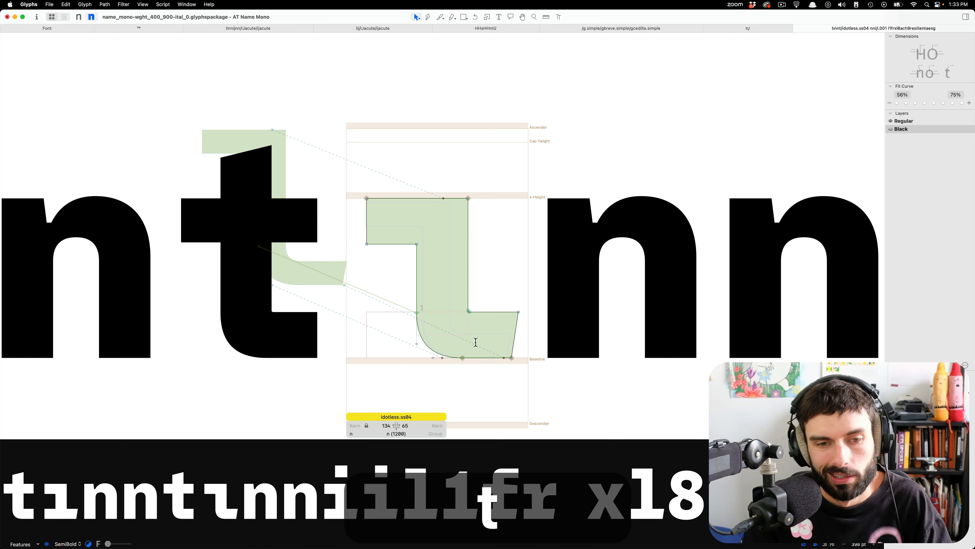
{"action": "scroll", "coordinate": [464, 333], "scroll_direction": "down", "scroll_amount": 7}
{"action": "scroll", "coordinate": [464, 332], "scroll_direction": "up", "scroll_amount": 8}
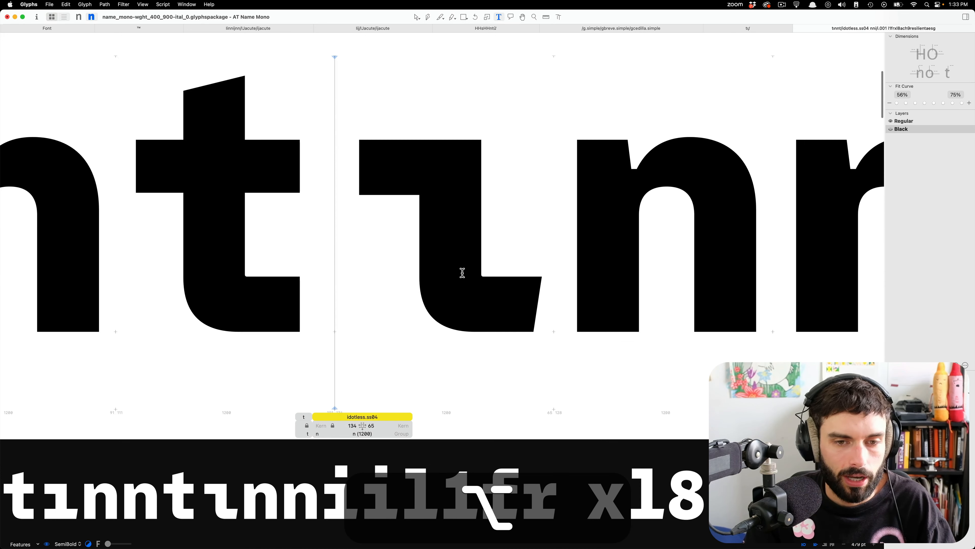
Shift the stem and curve nodes of the Black idotless.ss04, together with its top and bottom anchors, 10 units left.
{"action": "double_click", "coordinate": [462, 275]}
{"action": "left_click_drag", "start_coordinate": [419, 108], "coordinate": [409, 76]}
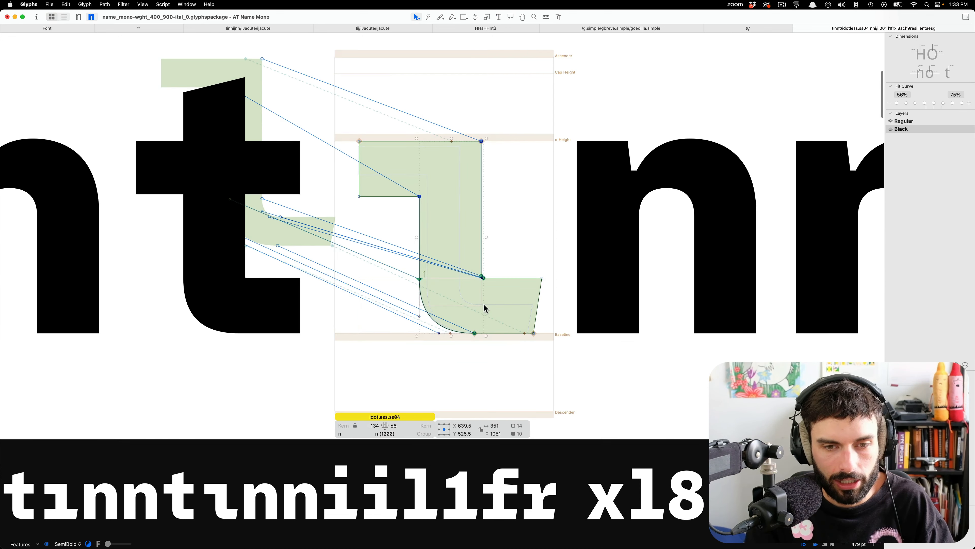
{"action": "left_click", "coordinate": [451, 334], "text": "shift"}
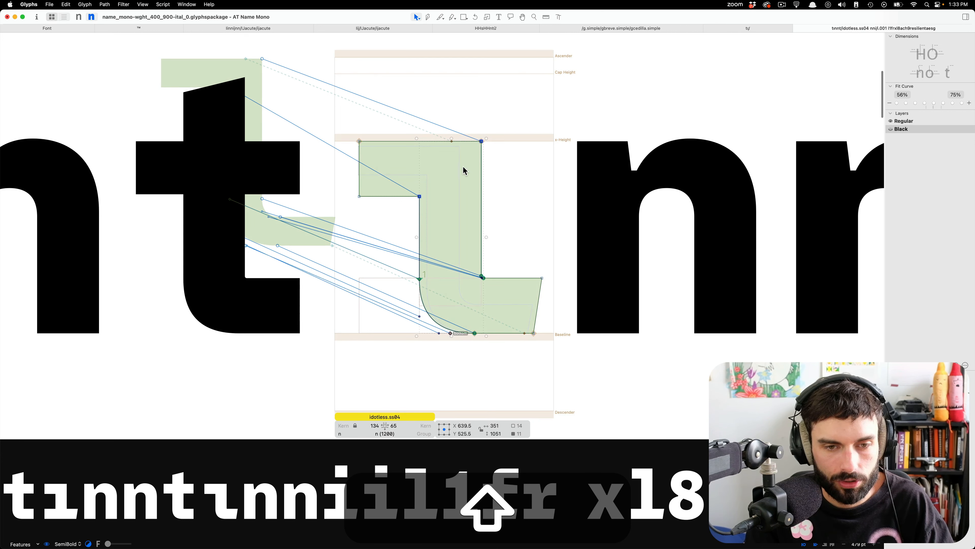
{"action": "left_click", "coordinate": [453, 142], "text": "shift"}
{"action": "key", "text": "shift+Left"}
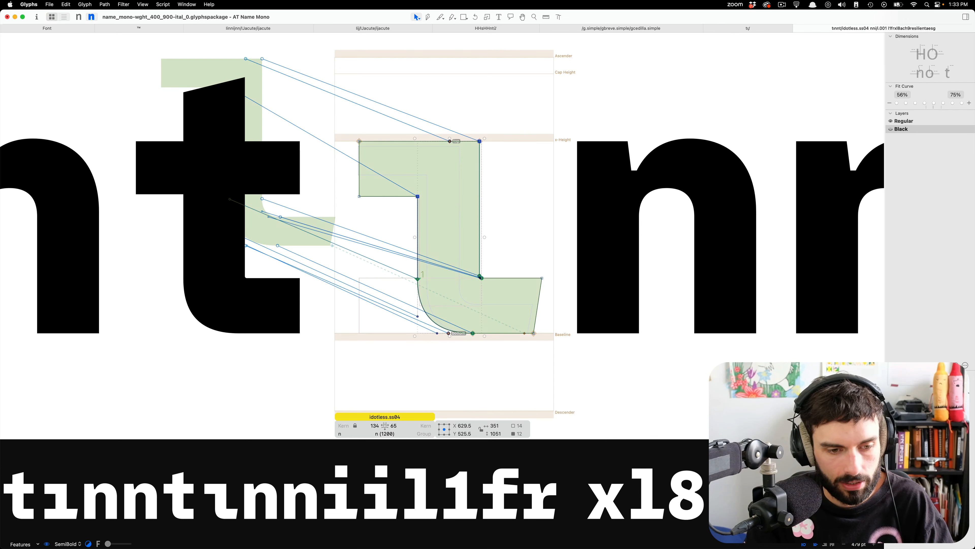
Reduce the preview strip to fit the whole sample text and insert an n before idotless.ss04 in the first sample line.
{"action": "key", "text": "alt"}
{"action": "left_click_drag", "start_coordinate": [561, 440], "coordinate": [552, 497]}
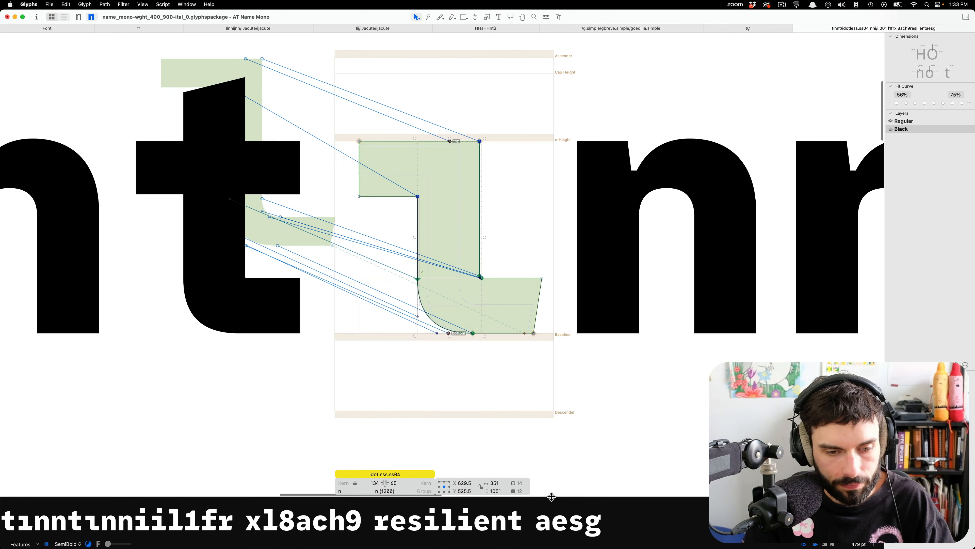
{"action": "key", "text": "t"}
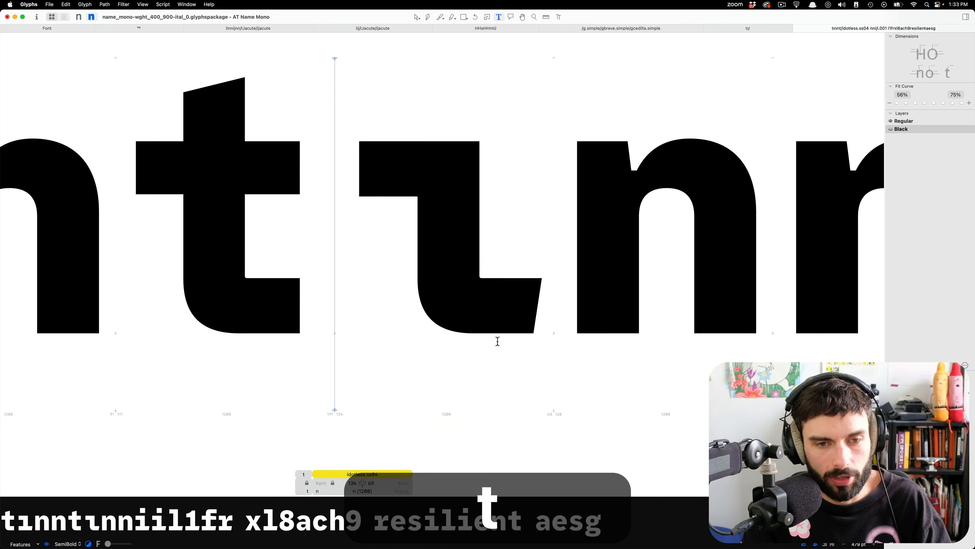
{"action": "key", "text": "shift"}
{"action": "left_click_drag", "start_coordinate": [523, 333], "coordinate": [532, 333]}
{"action": "key", "text": "shift+t"}
{"action": "scroll", "coordinate": [524, 360], "scroll_direction": "down", "scroll_amount": 10}
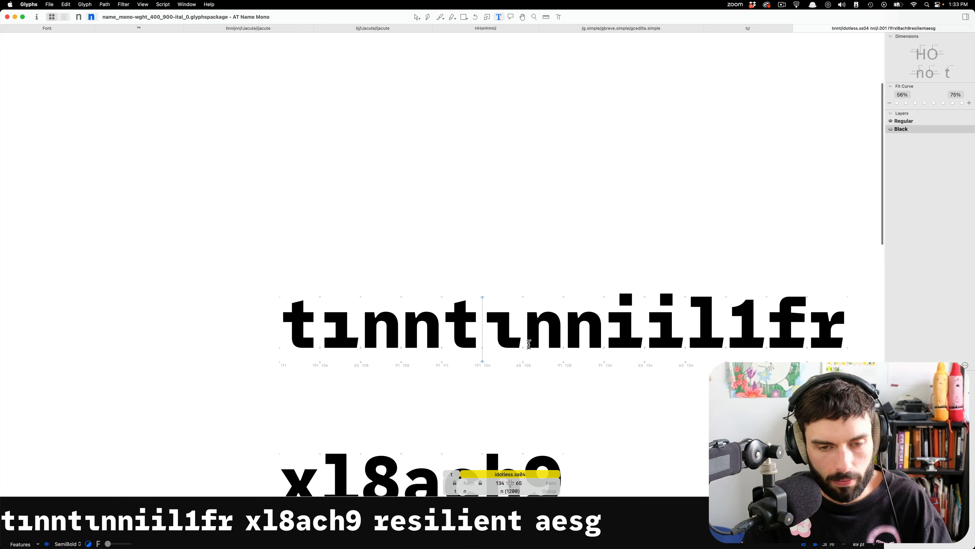
{"action": "type", "text": "n"}
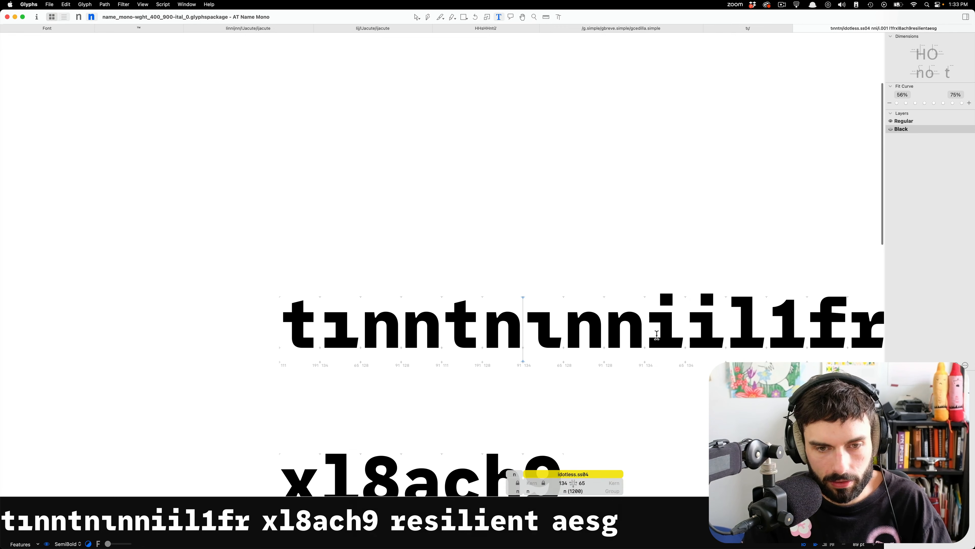
Shift the stem, serif and tail-curve nodes of the Black idotless.ss04 10 units left and review it in the preview strip.
{"action": "left_click", "coordinate": [634, 386]}
{"action": "scroll", "coordinate": [563, 343], "scroll_direction": "up", "scroll_amount": 10}
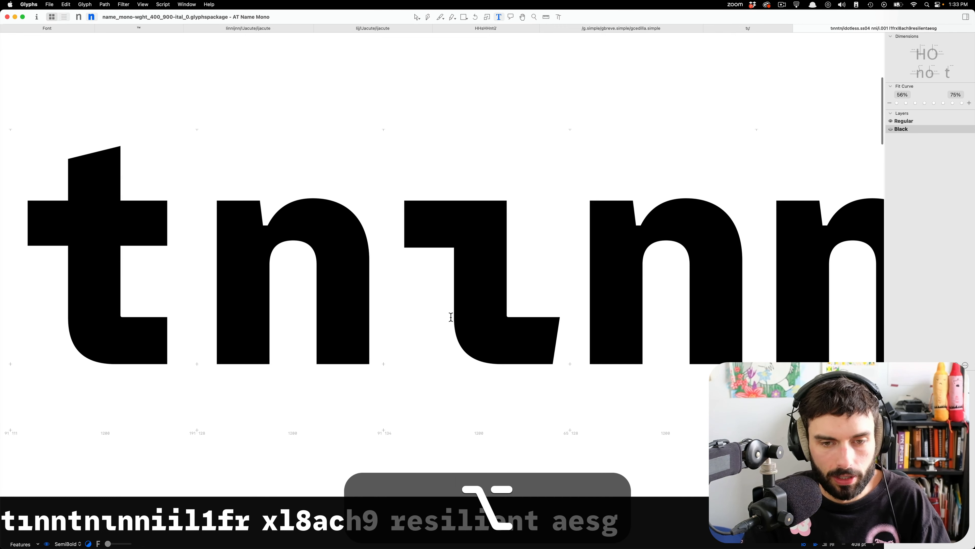
{"action": "double_click", "coordinate": [431, 313]}
{"action": "left_click_drag", "start_coordinate": [523, 382], "coordinate": [387, 187]}
{"action": "key", "text": "shift+Left"}
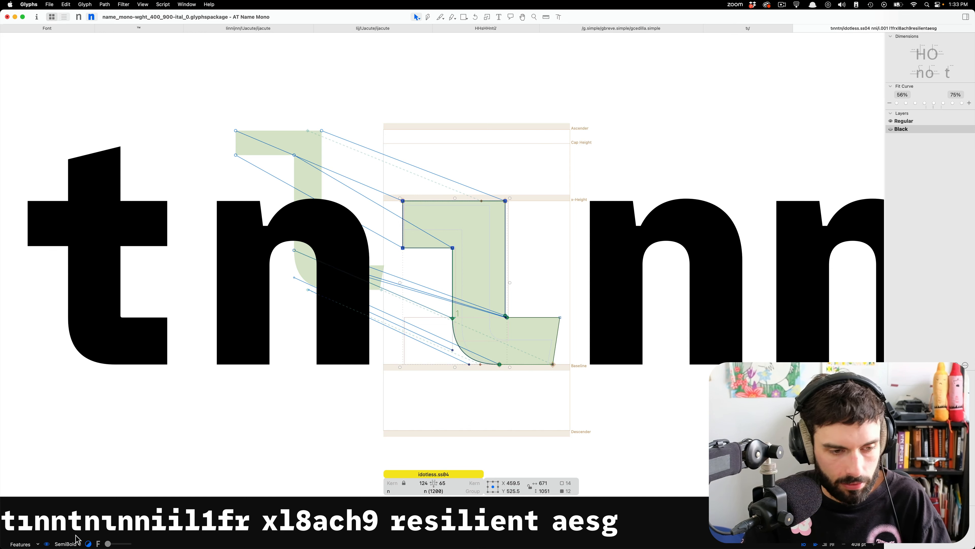
{"action": "left_click", "coordinate": [48, 543]}
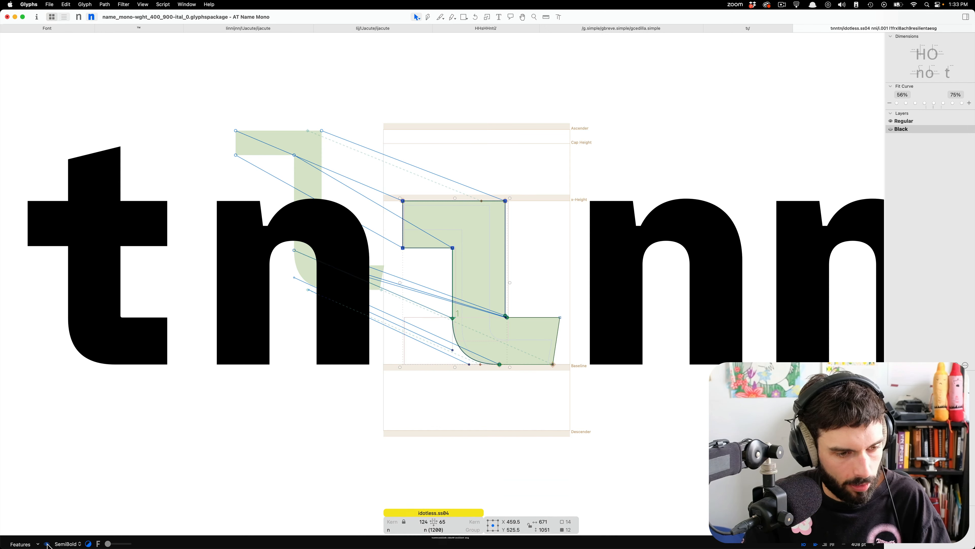
{"action": "left_click", "coordinate": [48, 544]}
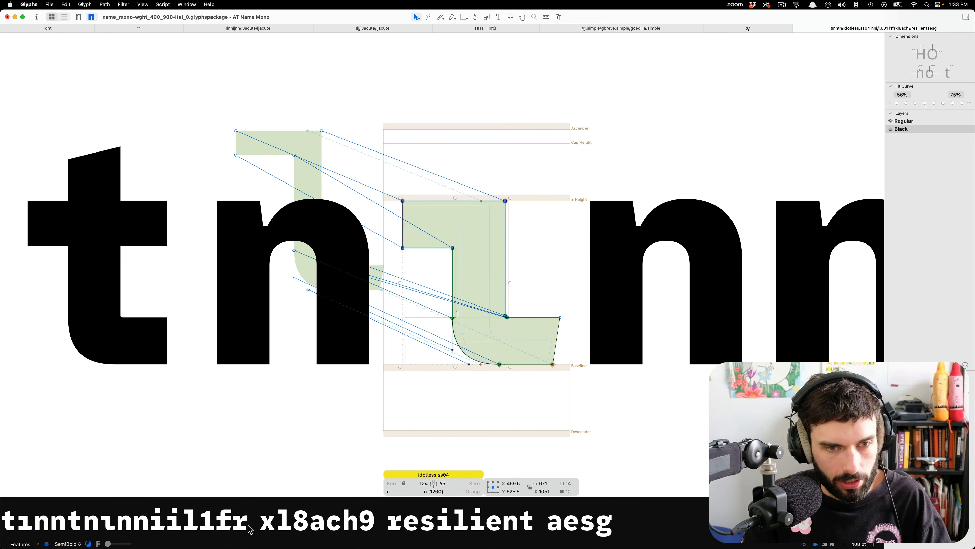
{"action": "left_click", "coordinate": [528, 427]}
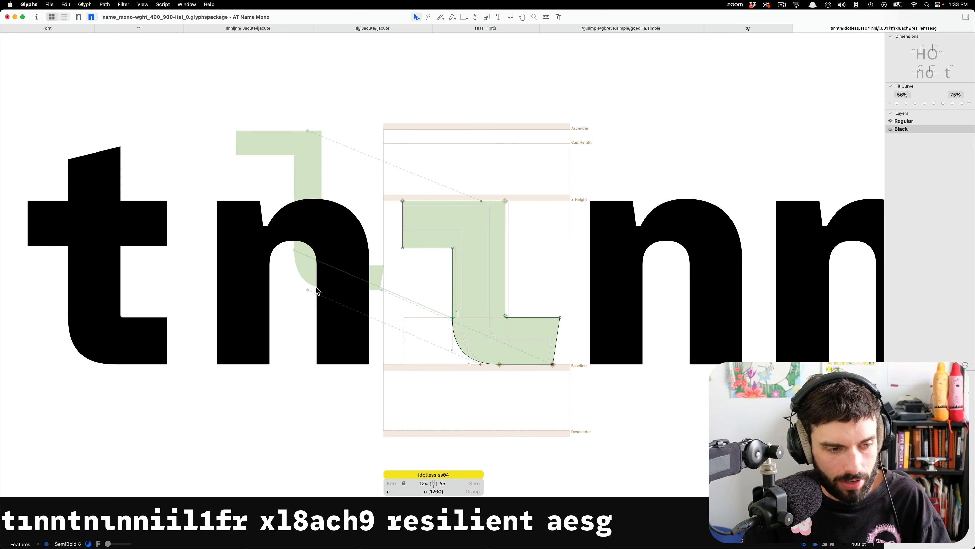
Replace the letters before idotless.ss04 in the first sample line with nnn.
{"action": "scroll", "coordinate": [316, 286], "scroll_direction": "down", "scroll_amount": 10, "text": "alt"}
{"action": "key", "text": "alt+t"}
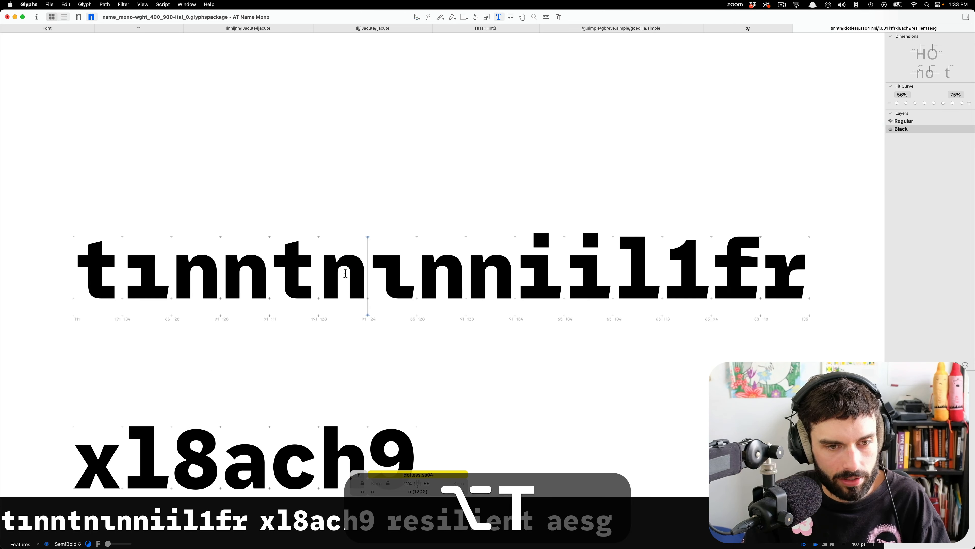
{"action": "key", "text": "BackSpace"}
{"action": "key", "text": "BackSpace"}
{"action": "key", "text": "BackSpace"}
{"action": "key", "text": "BackSpace"}
{"action": "key", "text": "BackSpace"}
{"action": "key", "text": "BackSpace"}
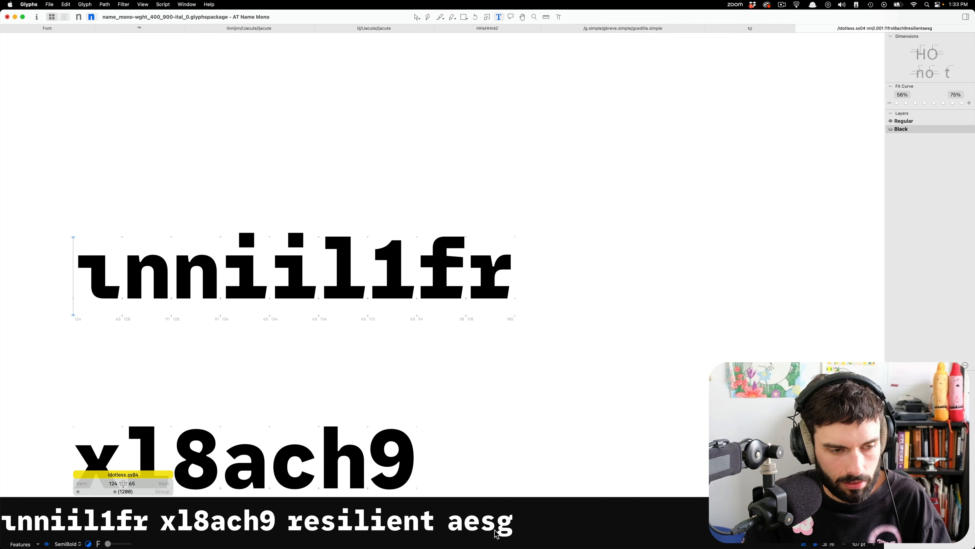
{"action": "scroll", "coordinate": [131, 276], "scroll_direction": "up", "scroll_amount": 5, "text": "alt"}
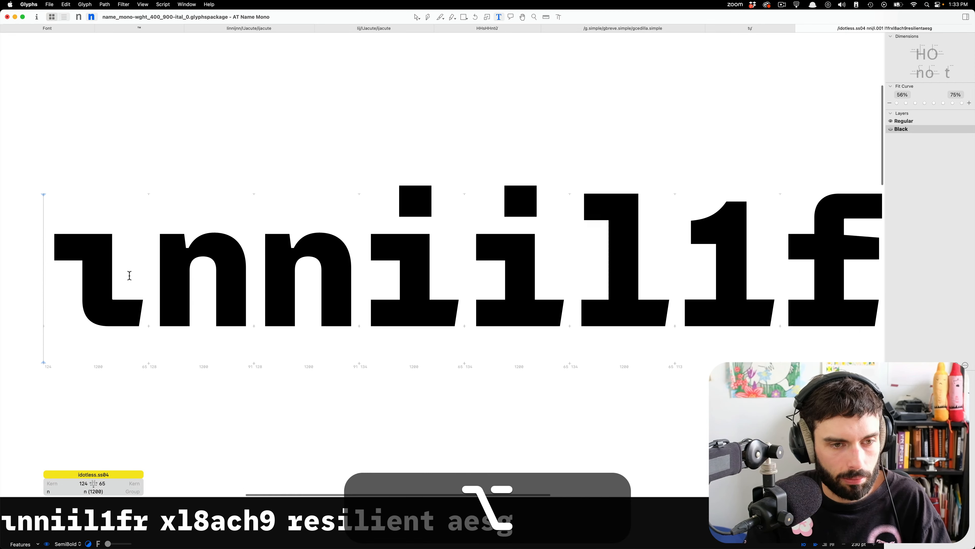
{"action": "type", "text": "nnn"}
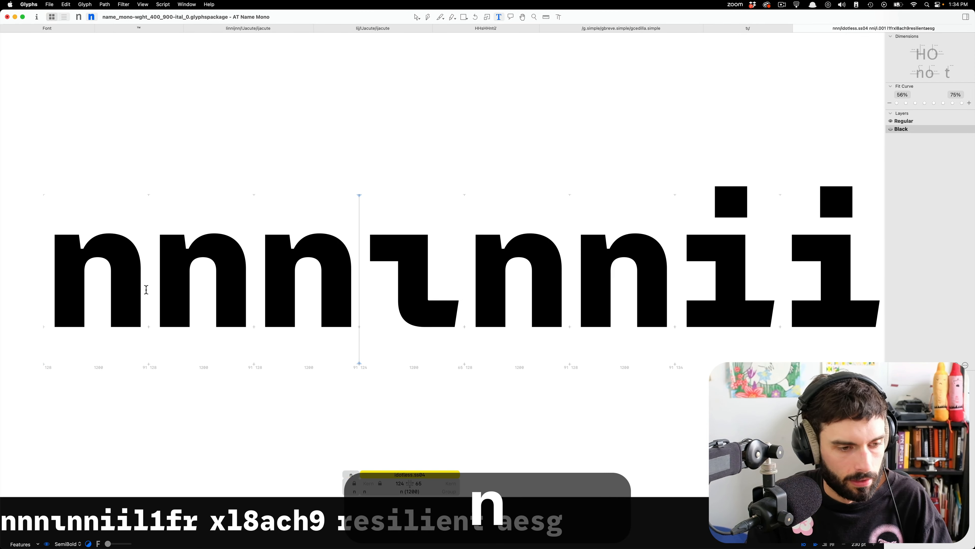
Switch the sample text to the Regular master and examine idotless.ss04 among its neighbours at small and large sizes.
{"action": "left_click", "coordinate": [214, 375]}
{"action": "key", "text": "cmd+1"}
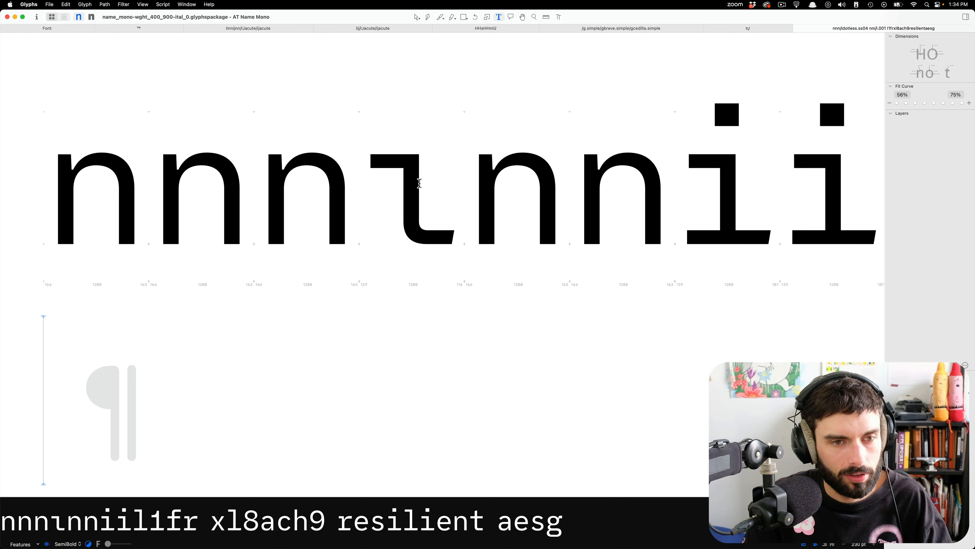
{"action": "scroll", "coordinate": [505, 190], "scroll_direction": "down", "scroll_amount": 5}
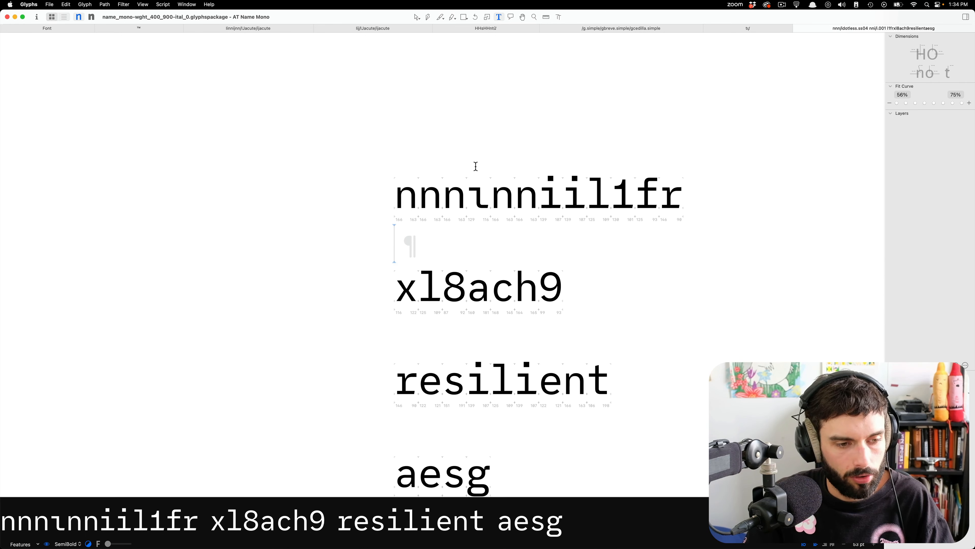
{"action": "scroll", "coordinate": [466, 233], "scroll_direction": "down", "scroll_amount": 5}
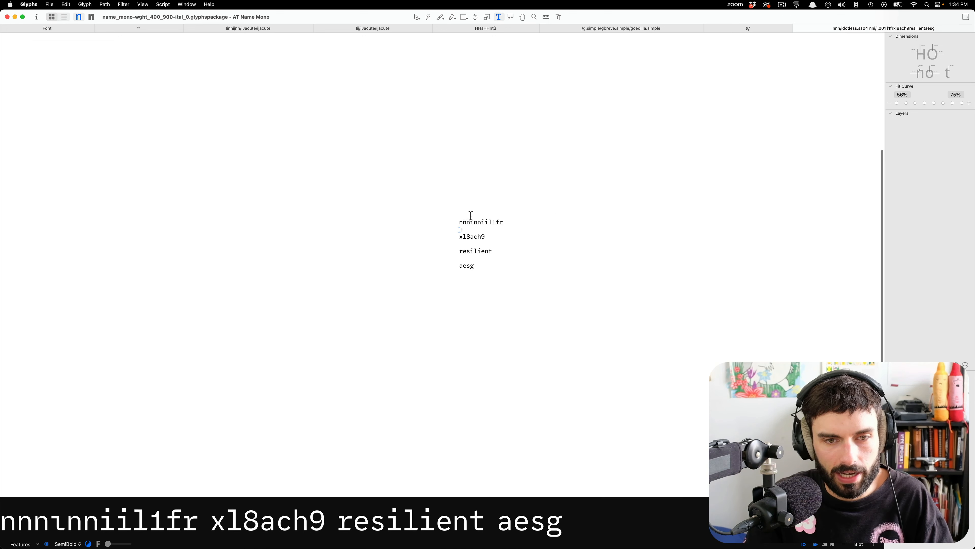
{"action": "scroll", "coordinate": [465, 211], "scroll_direction": "up", "scroll_amount": 6}
{"action": "scroll", "coordinate": [417, 266], "scroll_direction": "right", "scroll_amount": 3}
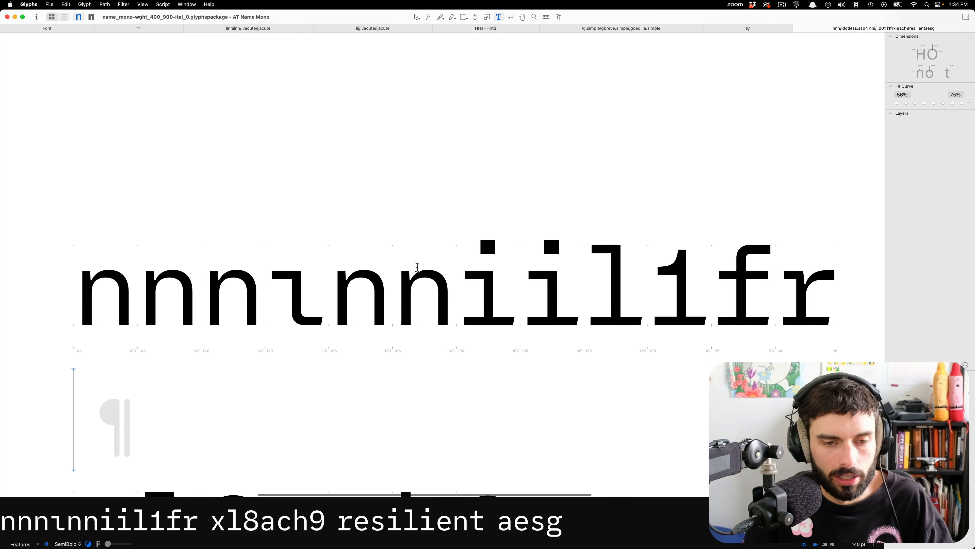
{"action": "scroll", "coordinate": [254, 318], "scroll_direction": "up", "scroll_amount": 2}
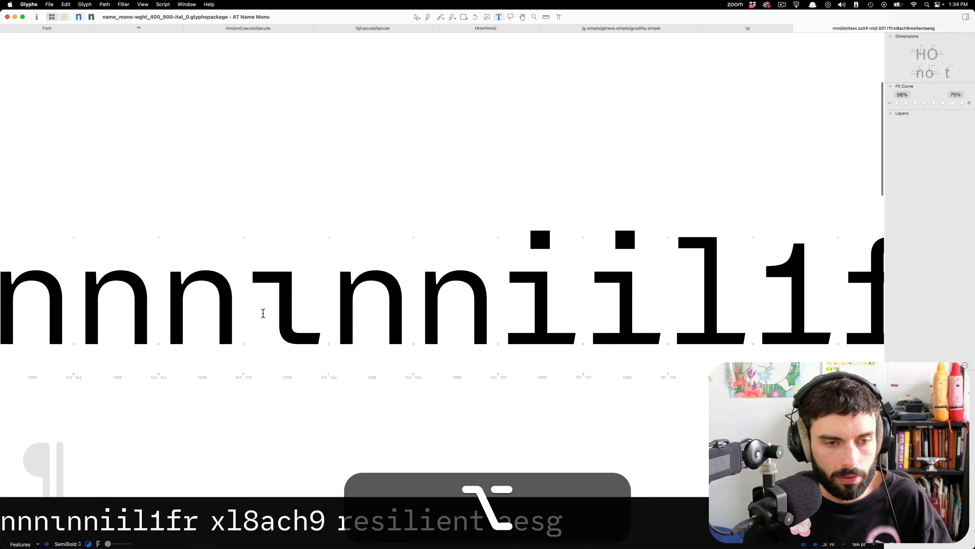
Copy the complete outline of the Regular idotless.ss04.
{"action": "double_click", "coordinate": [263, 313]}
{"action": "key", "text": "super+a"}
{"action": "key", "text": "super+c"}
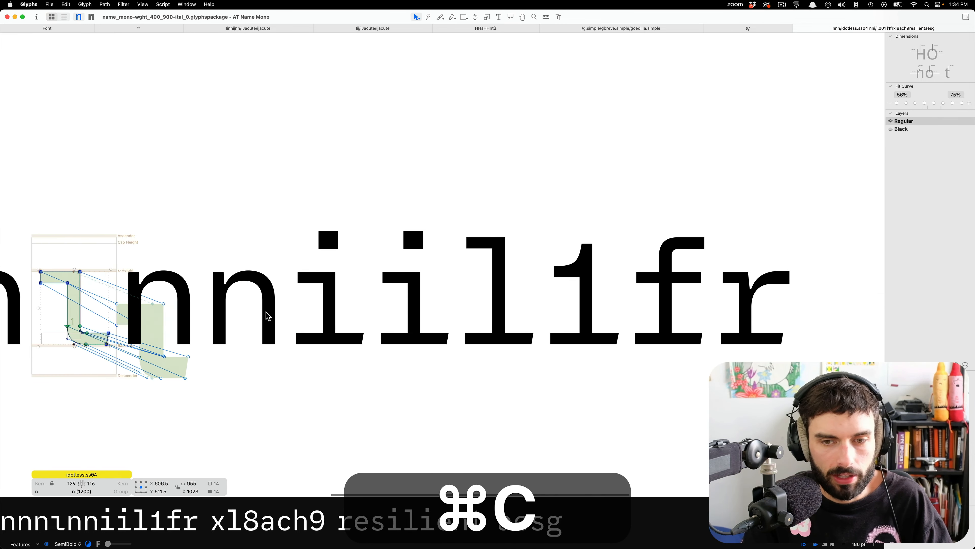
Duplicate the l glyph and rename the copy l.ss05.
{"action": "double_click", "coordinate": [482, 301]}
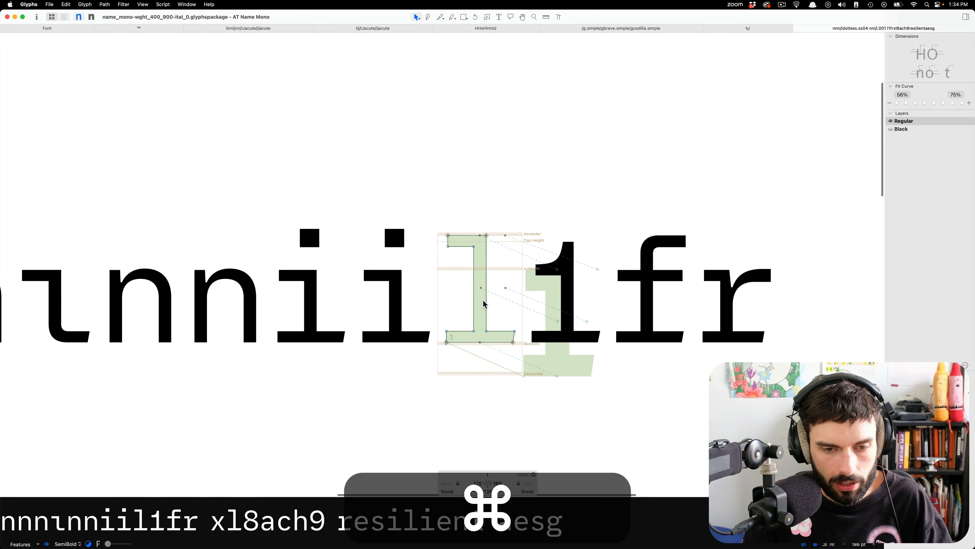
{"action": "key", "text": "super+d"}
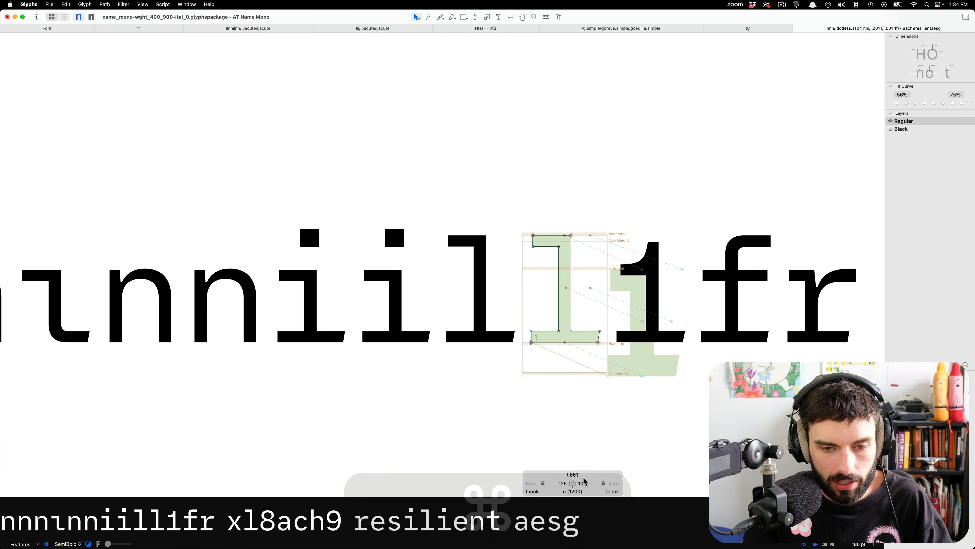
{"action": "double_click", "coordinate": [572, 474]}
{"action": "type", "text": "s"}
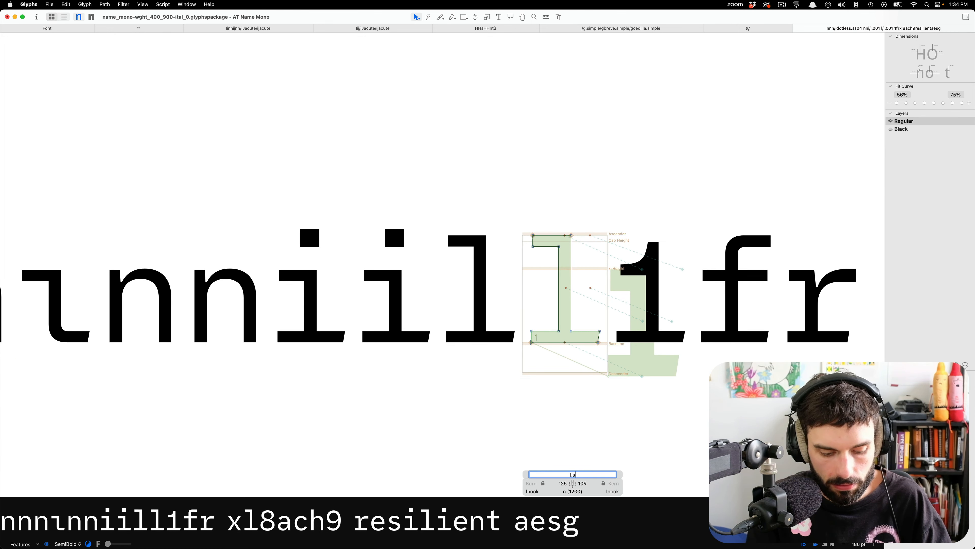
{"action": "type", "text": "s05"}
{"action": "key", "text": "Return"}
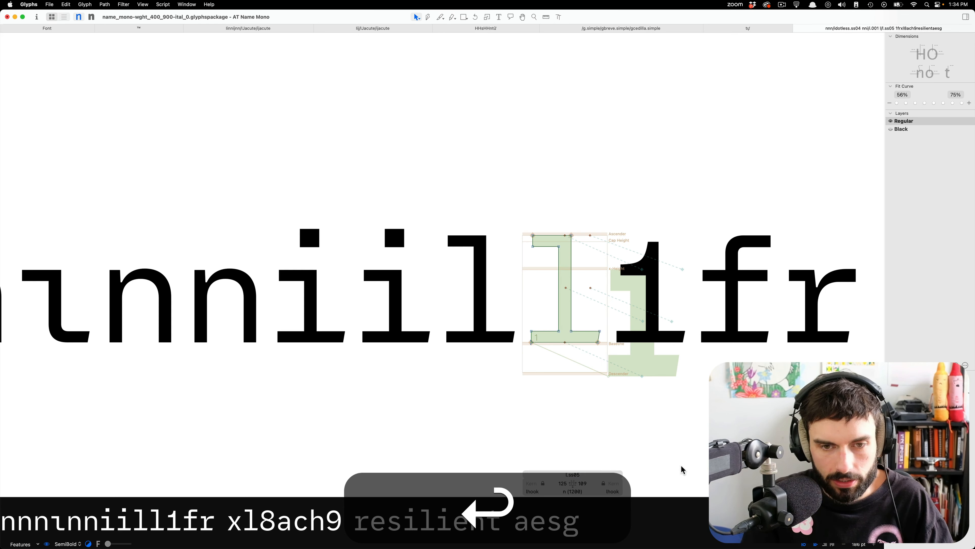
Paste the idotless.ss04 outline into l.ss05 and delete the original l outline from the foreground.
{"action": "scroll", "coordinate": [534, 263], "scroll_direction": "up", "scroll_amount": 3}
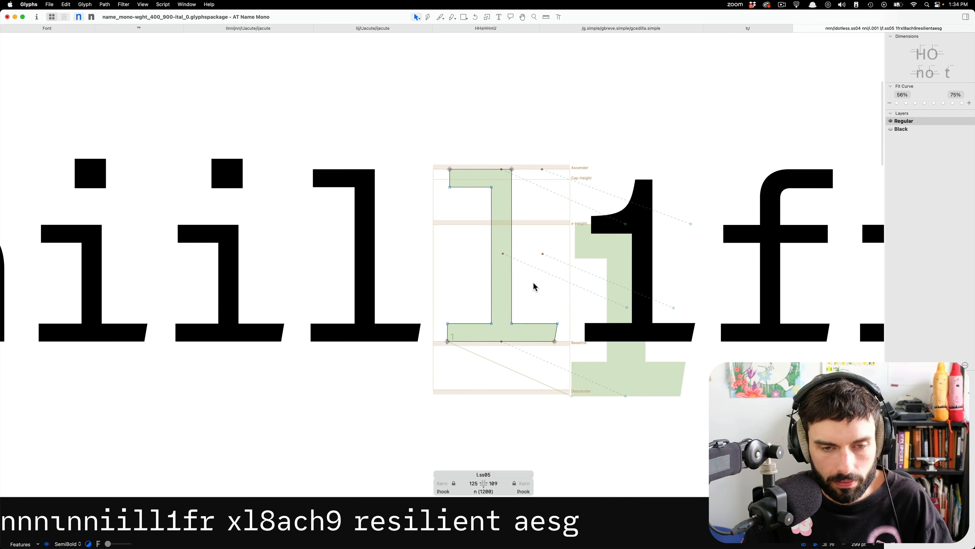
{"action": "key", "text": "super+v"}
{"action": "double_click", "coordinate": [513, 208]}
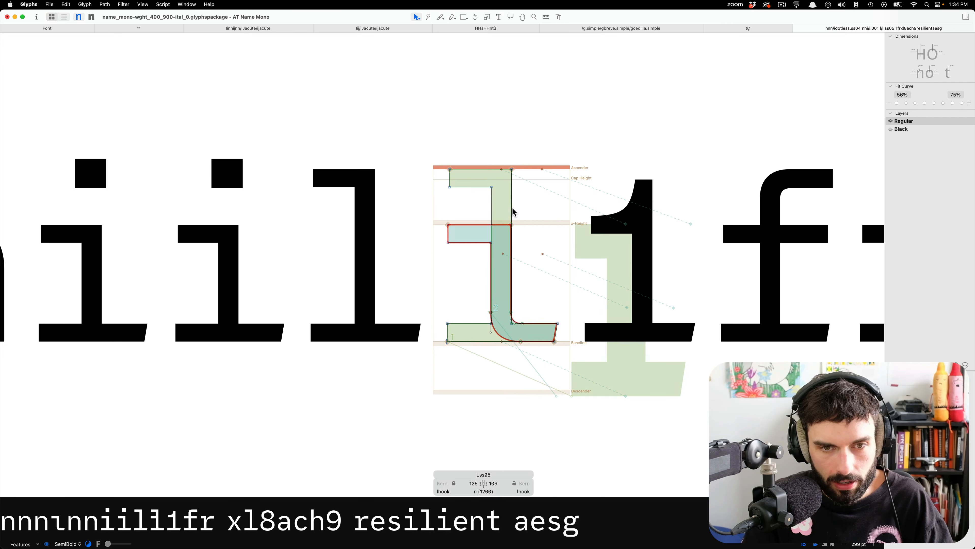
{"action": "key", "text": "BackSpace"}
{"action": "key", "text": "super+b"}
Replace the outline in the background of l.ss05 with a component of l and return to the foreground.
{"action": "key", "text": "super+b"}
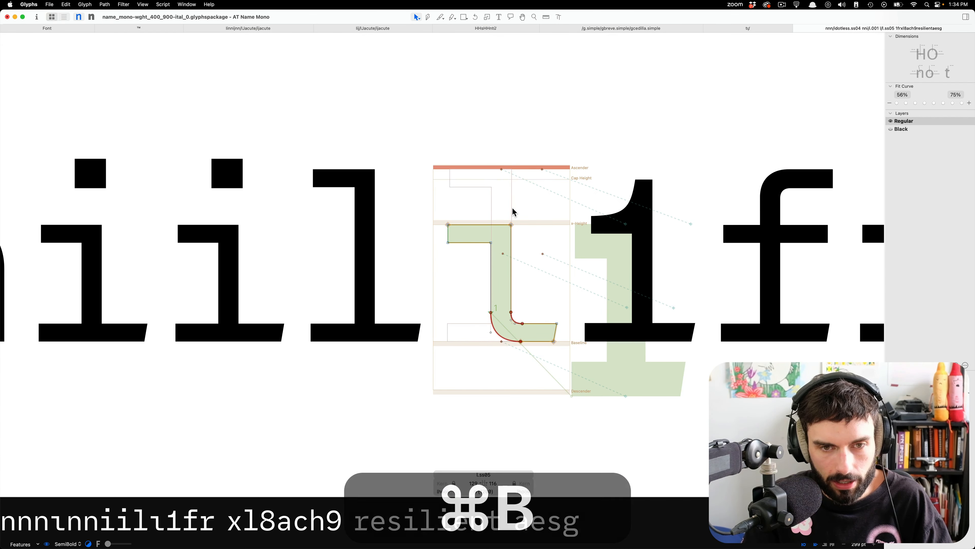
{"action": "key", "text": "super+b"}
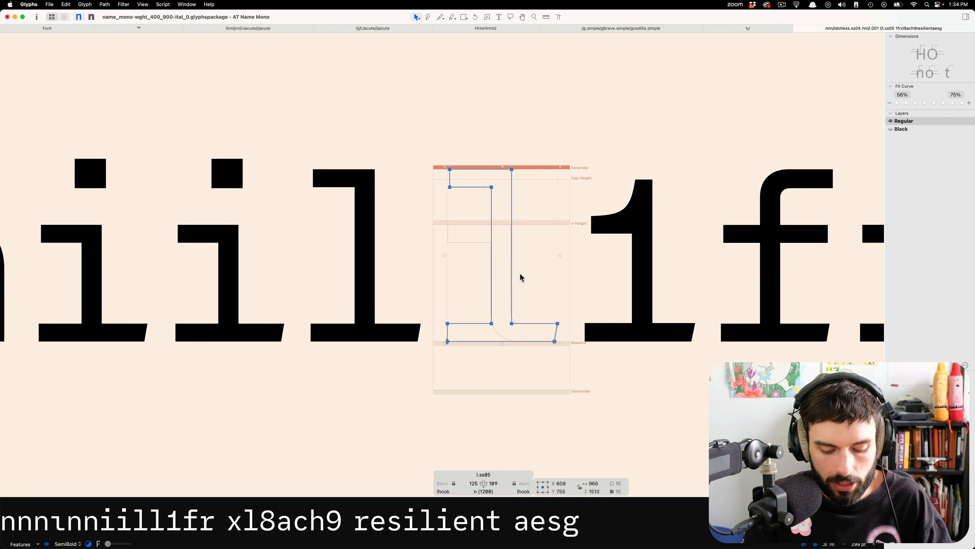
{"action": "key", "text": "BackSpace"}
{"action": "right_click", "coordinate": [519, 272]}
{"action": "left_click", "coordinate": [539, 280]}
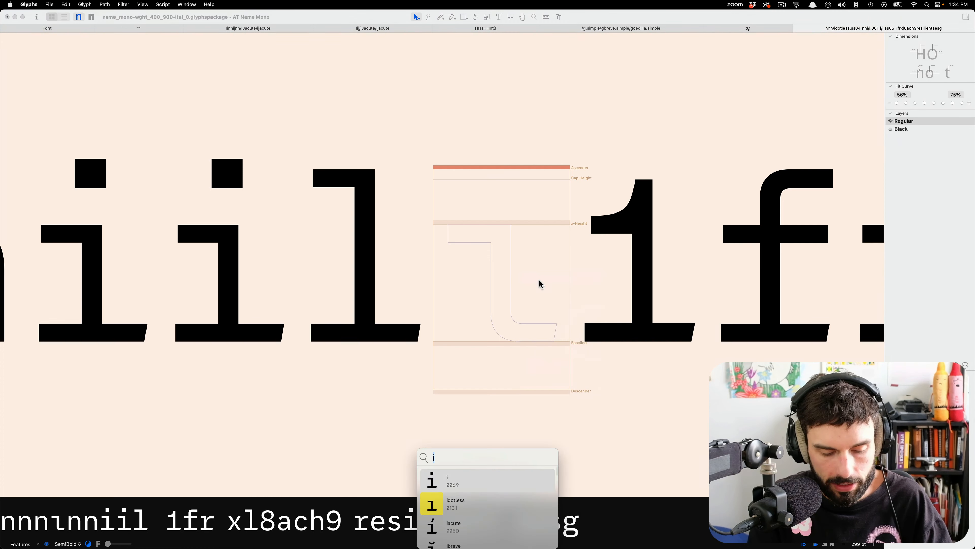
{"action": "type", "text": "l"}
{"action": "key", "text": "Return"}
{"action": "scroll", "coordinate": [515, 314], "scroll_direction": "up", "scroll_amount": 5}
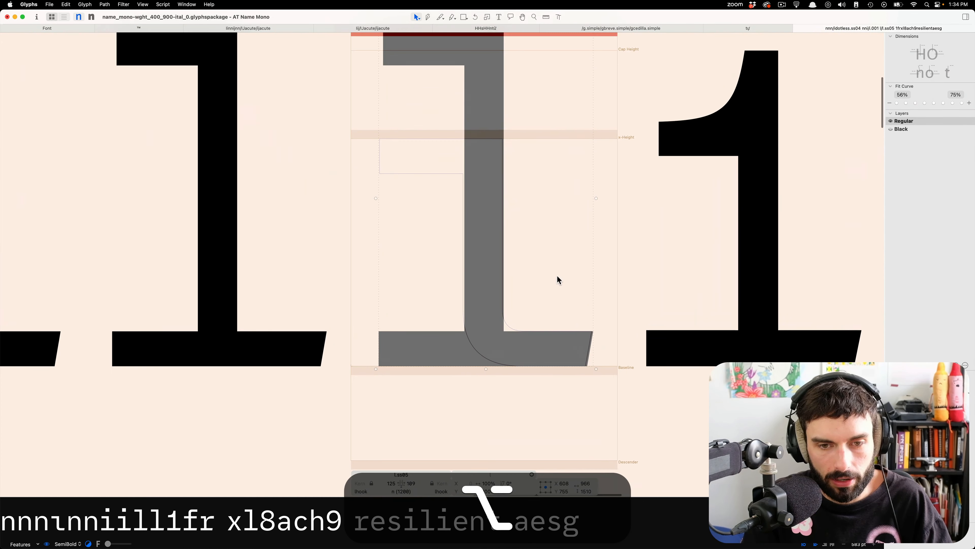
{"action": "key", "text": "super+b"}
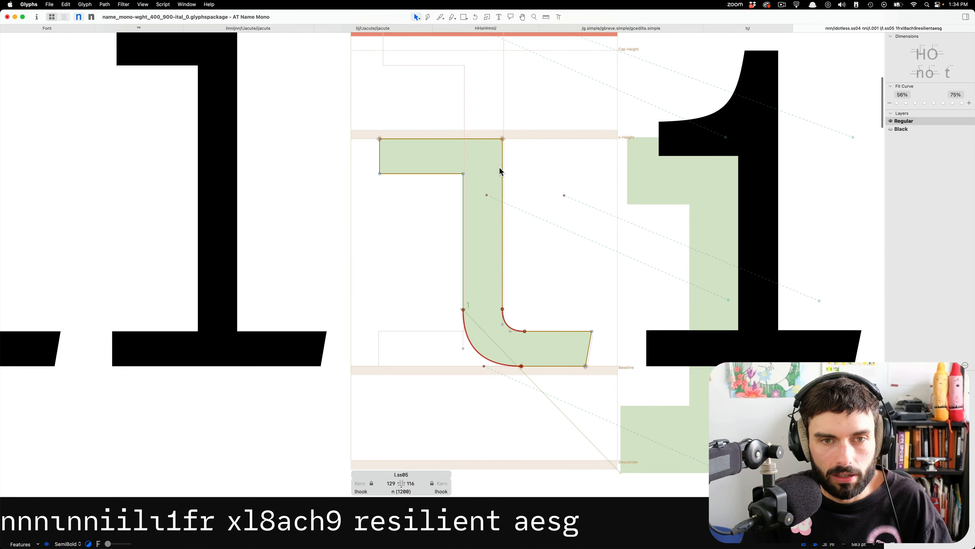
Raise the four top serif nodes of l.ss05 to match the ascender height of the background l.
{"action": "scroll", "coordinate": [500, 169], "scroll_direction": "up", "scroll_amount": 4}
{"action": "left_click_drag", "start_coordinate": [546, 297], "coordinate": [296, 185]}
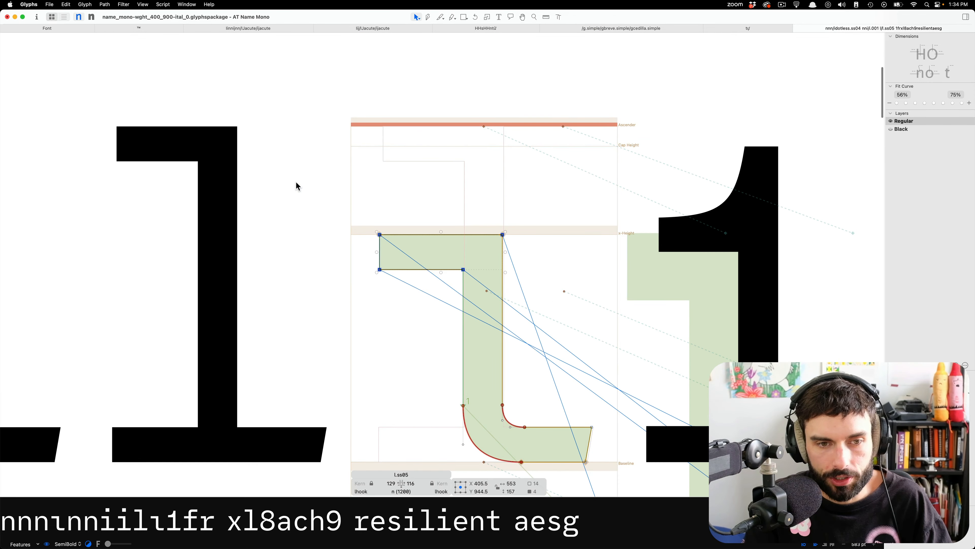
{"action": "key", "text": "shift+super+Up"}
{"action": "key", "text": "shift+super+Up"}
{"action": "key", "text": "shift+super+Up"}
{"action": "key", "text": "shift+Down"}
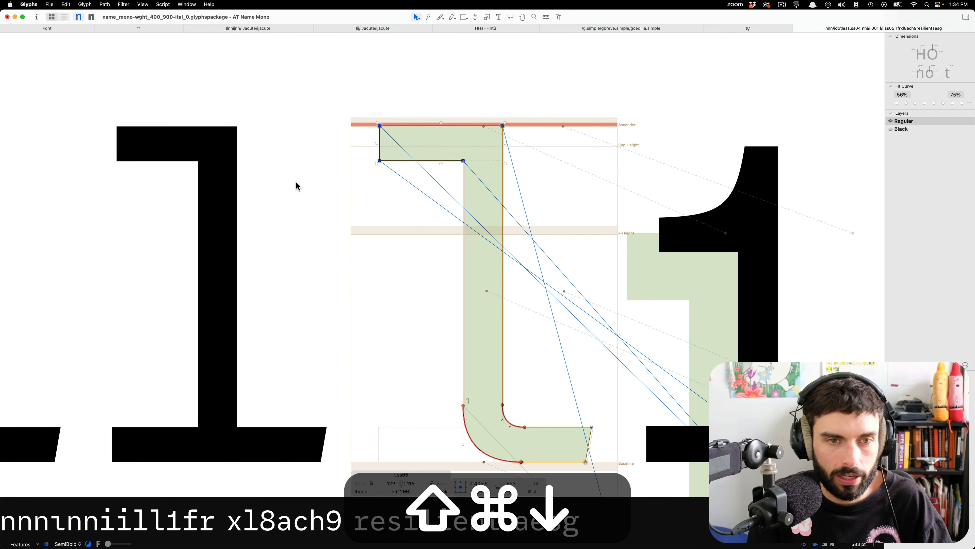
Test the background component link by lowering the left serif nodes of l, checking l.ss05, and undoing the move.
{"action": "left_click", "coordinate": [201, 201]}
{"action": "left_click_drag", "start_coordinate": [147, 110], "coordinate": [114, 168]}
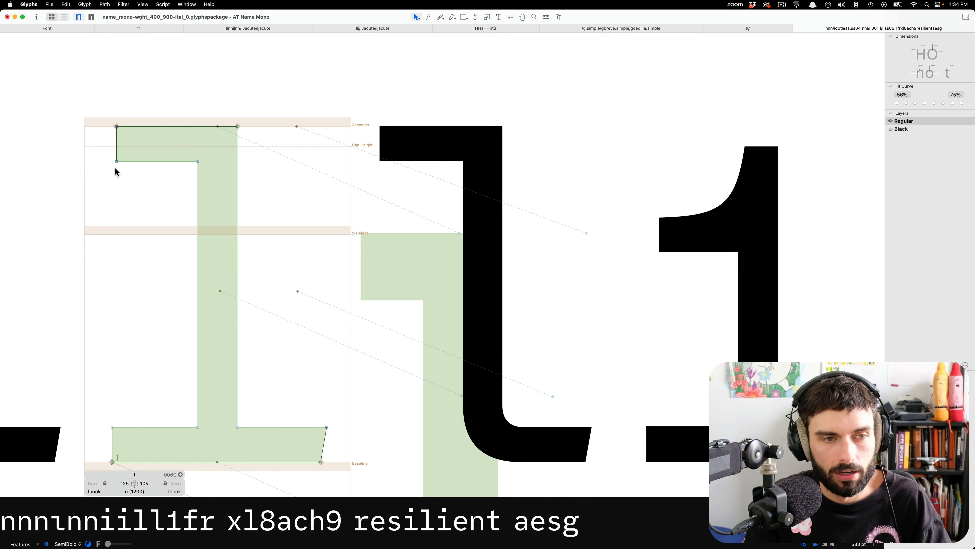
{"action": "key", "text": "shift+super+Down"}
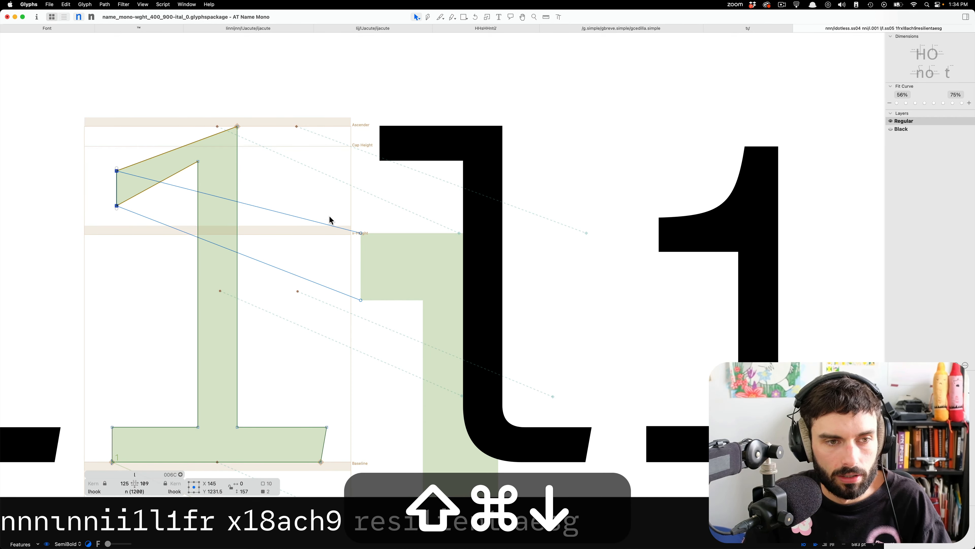
{"action": "double_click", "coordinate": [422, 222]}
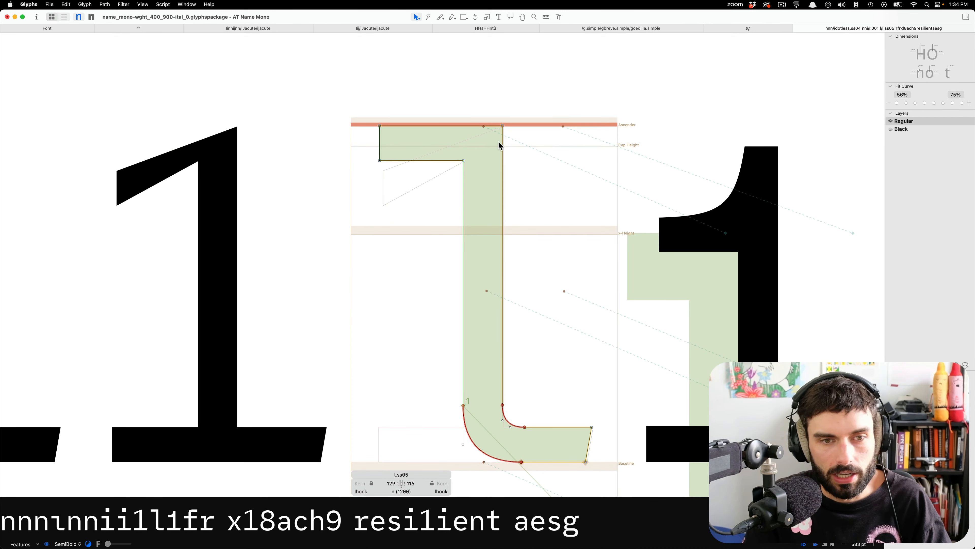
{"action": "double_click", "coordinate": [196, 251]}
{"action": "key", "text": "super+z"}
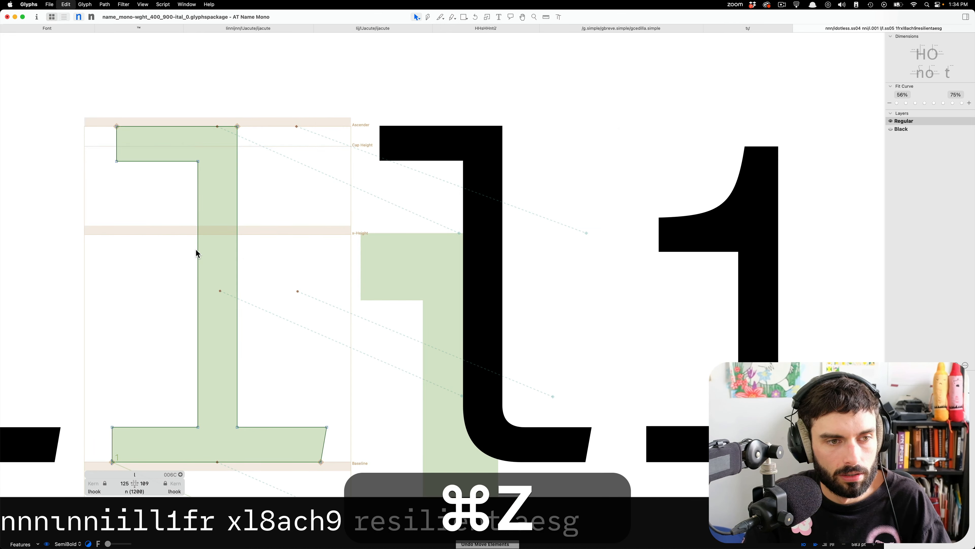
Shift the stem and tail-curve nodes of l.ss05 9 units right to align the stem with the background l.
{"action": "double_click", "coordinate": [414, 249]}
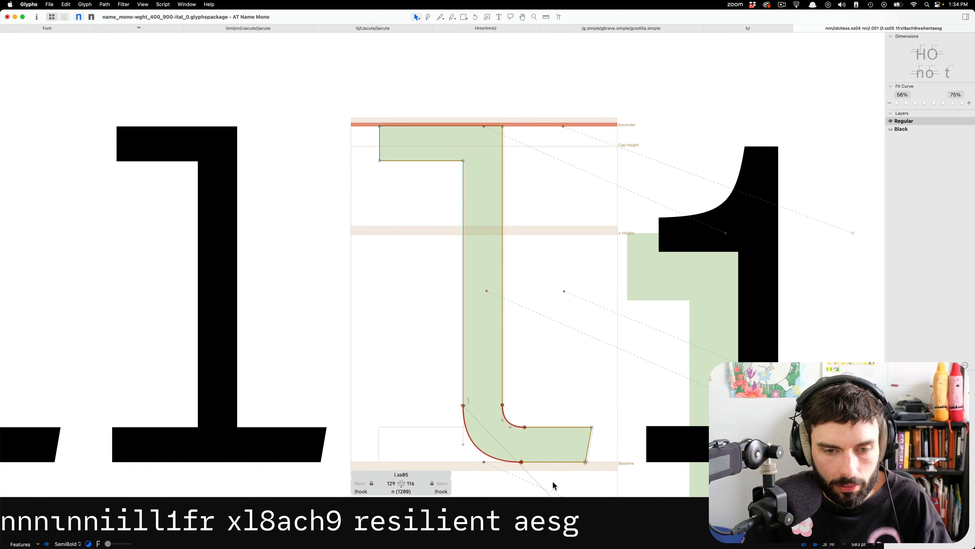
{"action": "left_click_drag", "start_coordinate": [553, 463], "coordinate": [421, 108]}
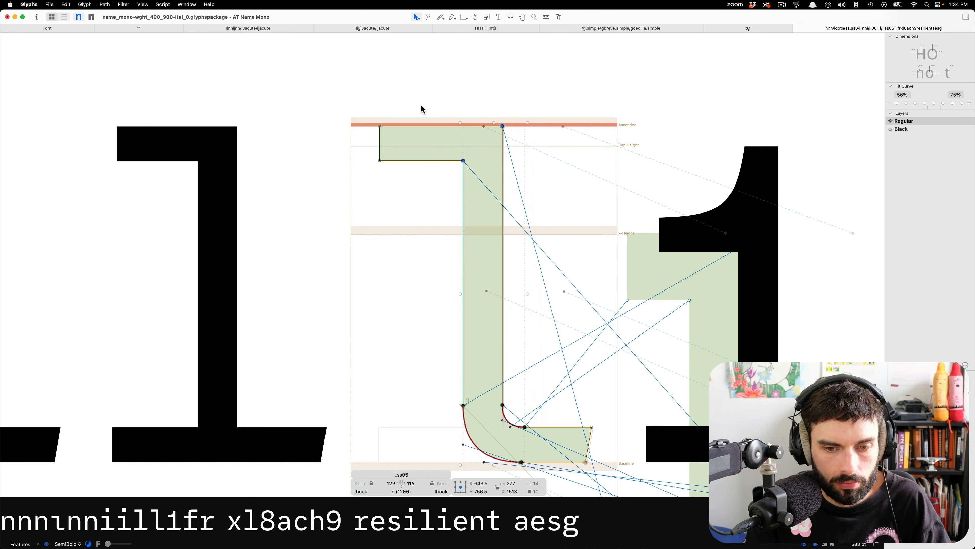
{"action": "key", "text": "shift+Right"}
{"action": "key", "text": "shift+Right"}
{"action": "key", "text": "shift+Left"}
{"action": "key", "text": "Left"}
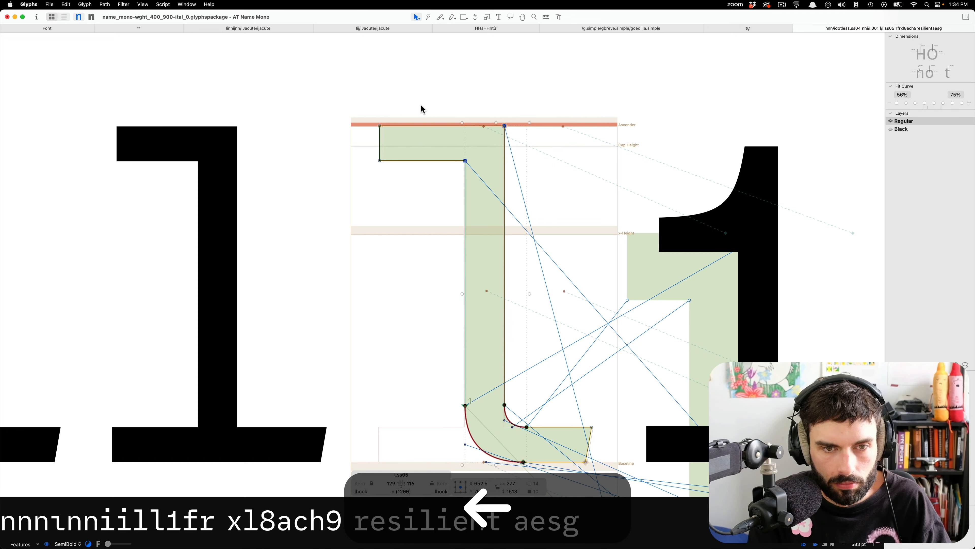
Nudge the stem nodes of l.ss05 left and lower the two underside nodes of its top serif to match the background l.
{"action": "scroll", "coordinate": [480, 143], "scroll_direction": "up", "scroll_amount": 5}
{"action": "key", "text": "Left"}
{"action": "key", "text": "Left"}
{"action": "key", "text": "Left"}
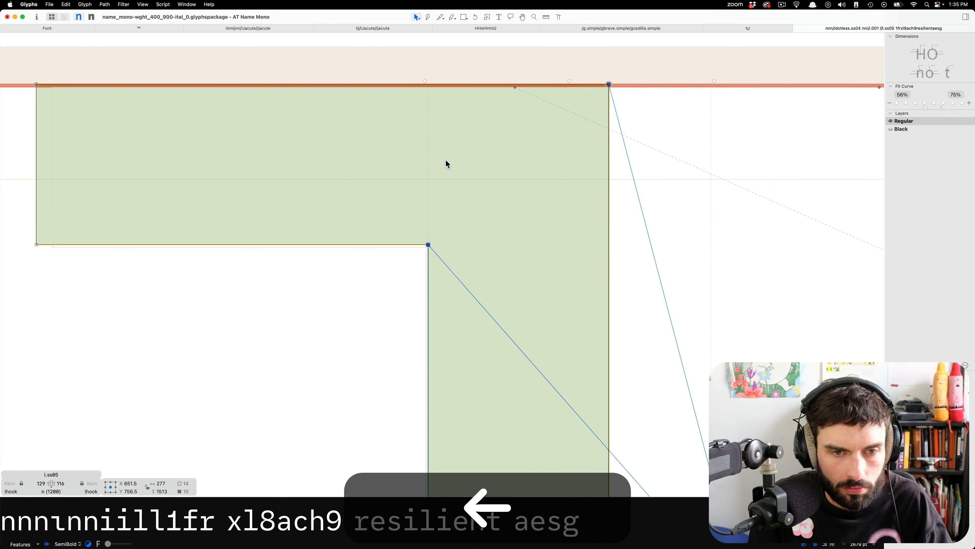
{"action": "left_click_drag", "start_coordinate": [487, 266], "coordinate": [17, 200]}
{"action": "key", "text": "Down"}
{"action": "key", "text": "Down"}
{"action": "key", "text": "Down"}
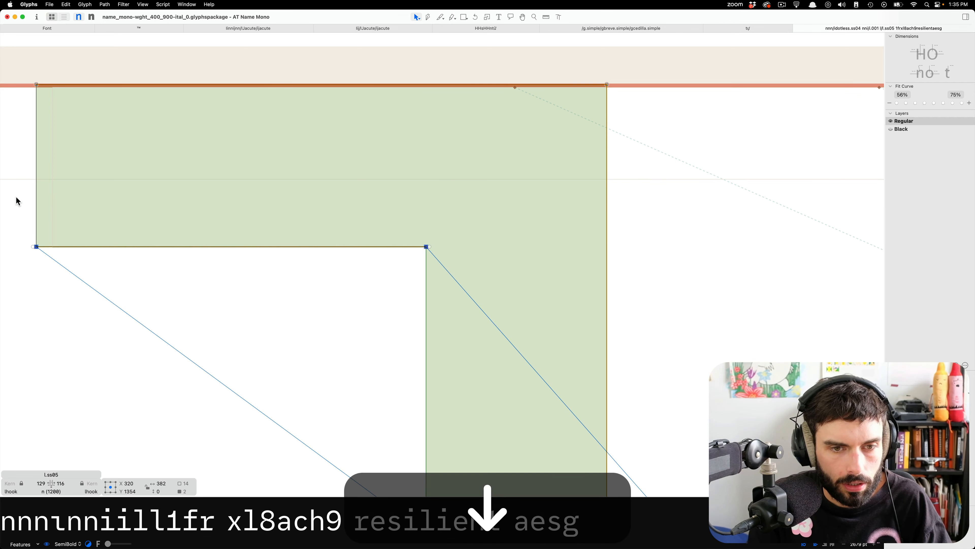
Move the two end nodes of the l.ss05 tail right to X 1077 to match the foot of the background l.
{"action": "scroll", "coordinate": [370, 175], "scroll_direction": "down", "scroll_amount": 2}
{"action": "scroll", "coordinate": [442, 315], "scroll_direction": "down", "scroll_amount": 2}
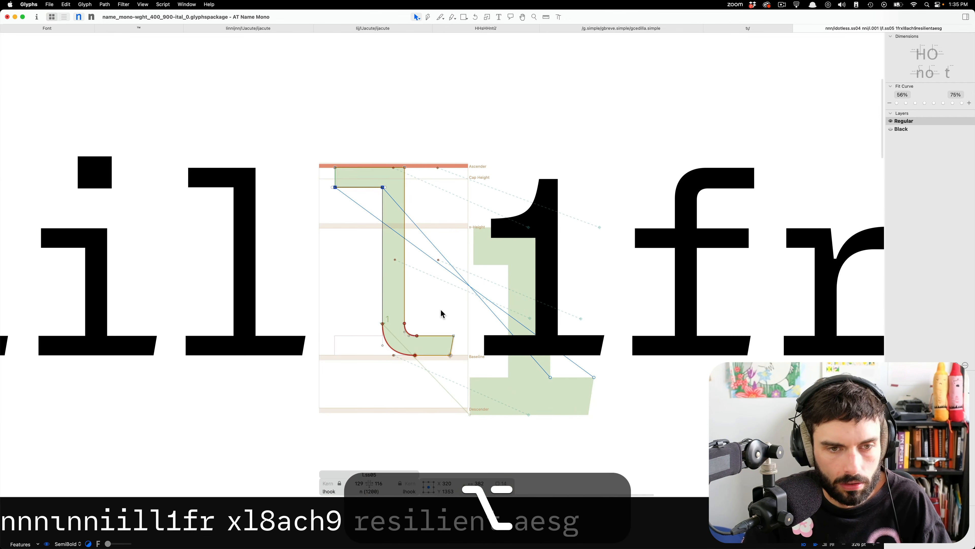
{"action": "scroll", "coordinate": [442, 316], "scroll_direction": "up", "scroll_amount": 3}
{"action": "left_click_drag", "start_coordinate": [548, 382], "coordinate": [423, 244]}
{"action": "scroll", "coordinate": [450, 322], "scroll_direction": "up", "scroll_amount": 5}
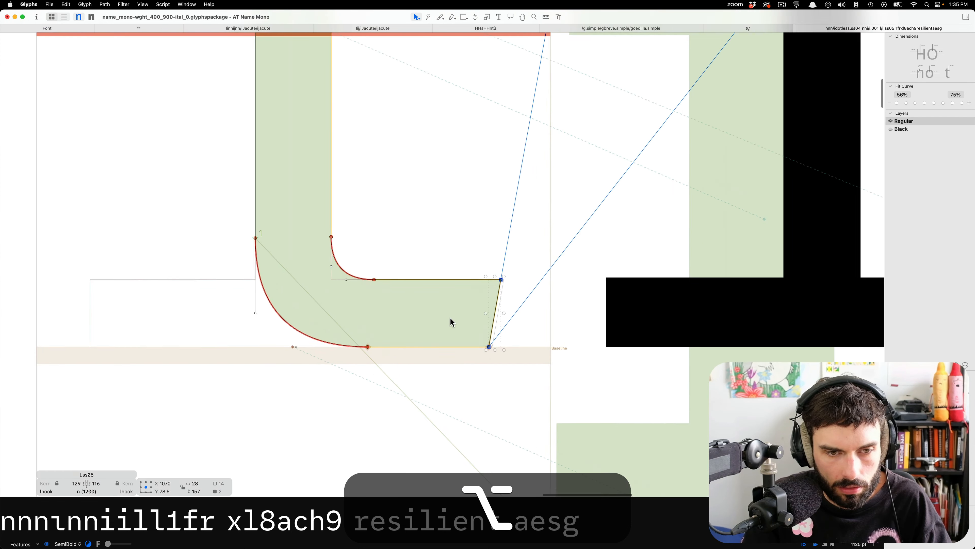
{"action": "key", "text": "Right"}
{"action": "key", "text": "Right"}
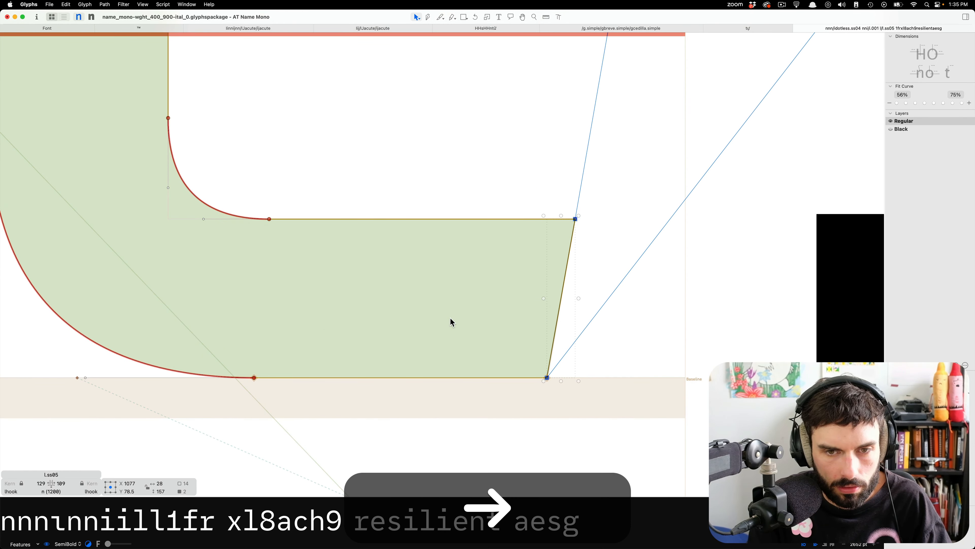
Compare l.ss05 with its neighbours in the text line and check the sidebearings of idotless.ss04.
{"action": "scroll", "coordinate": [488, 303], "scroll_direction": "down", "scroll_amount": 5}
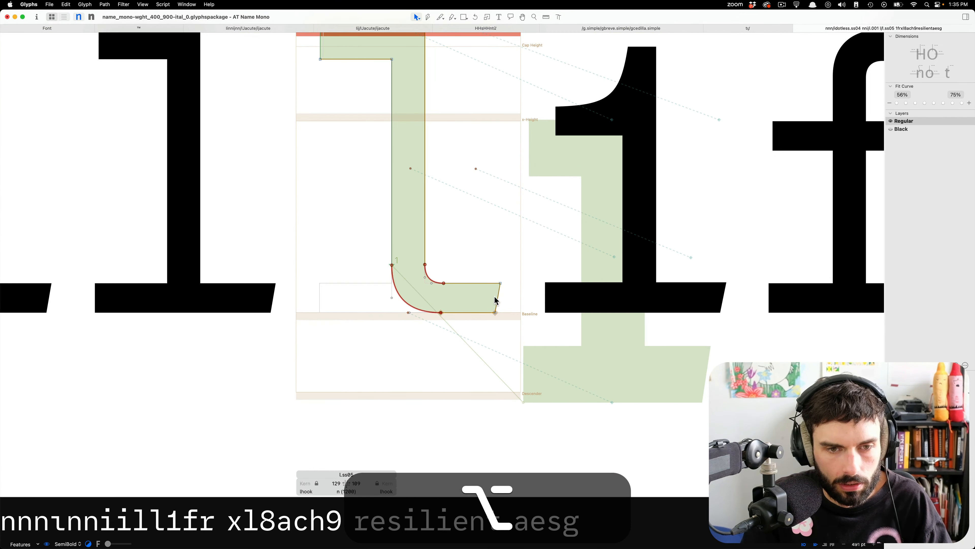
{"action": "scroll", "coordinate": [495, 292], "scroll_direction": "up", "scroll_amount": 1}
{"action": "scroll", "coordinate": [490, 292], "scroll_direction": "down", "scroll_amount": 2}
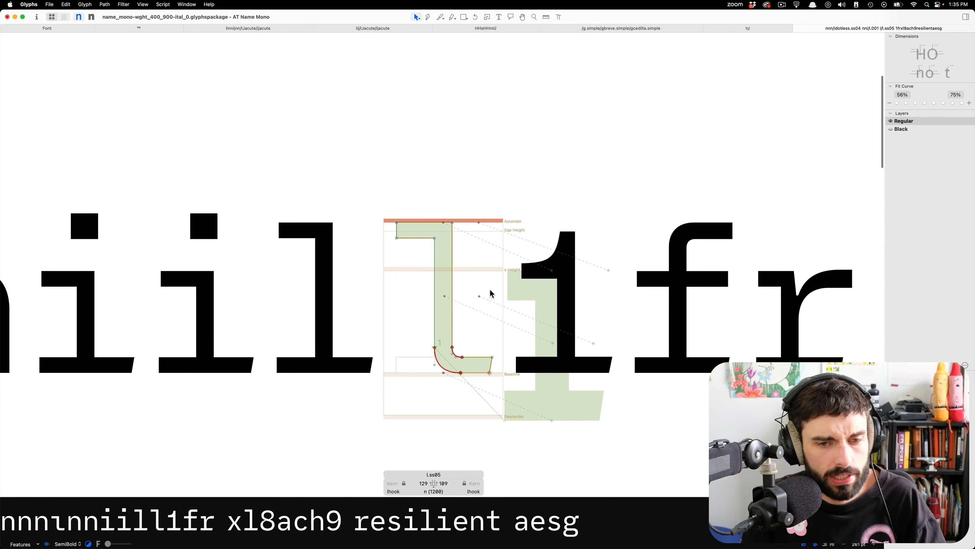
{"action": "scroll", "coordinate": [496, 295], "scroll_direction": "down", "scroll_amount": 2}
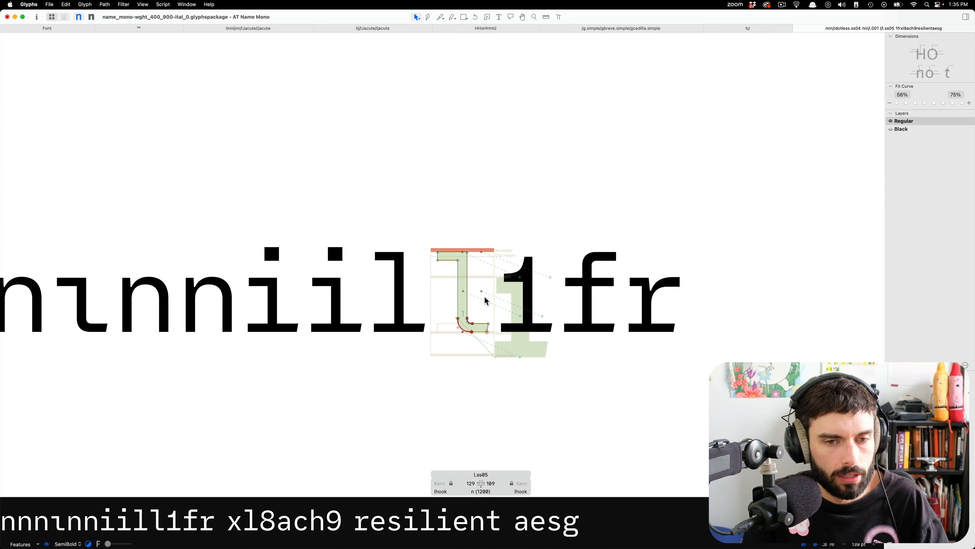
{"action": "key", "text": "t"}
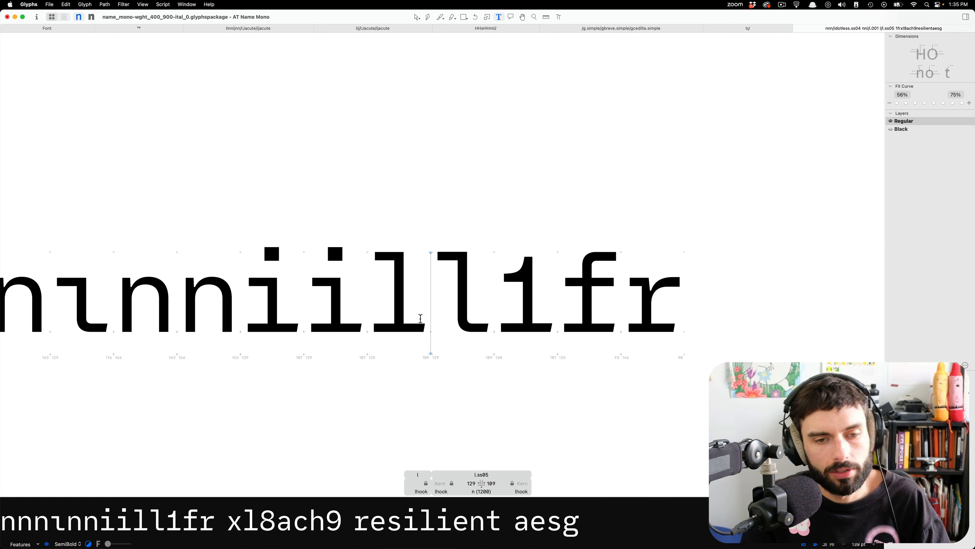
{"action": "key", "text": "Escape"}
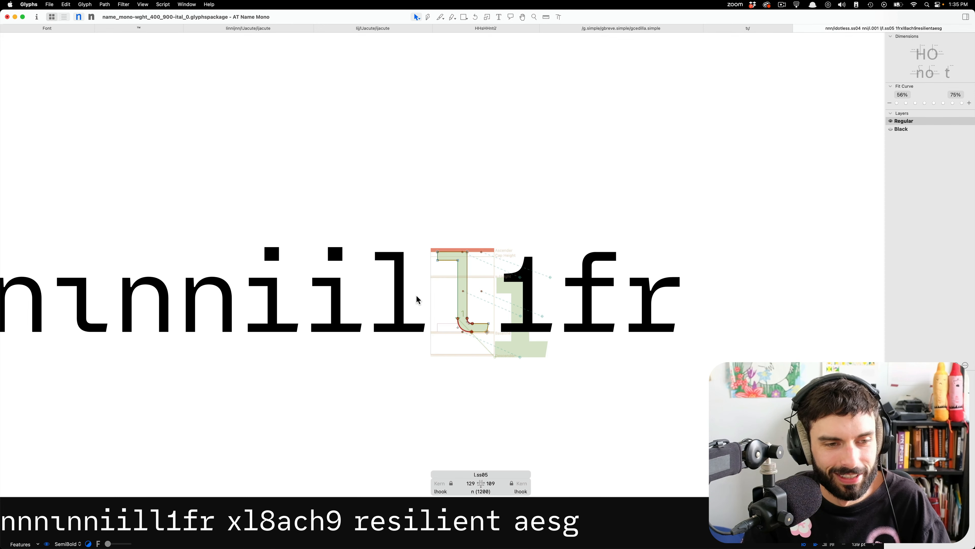
{"action": "double_click", "coordinate": [98, 304]}
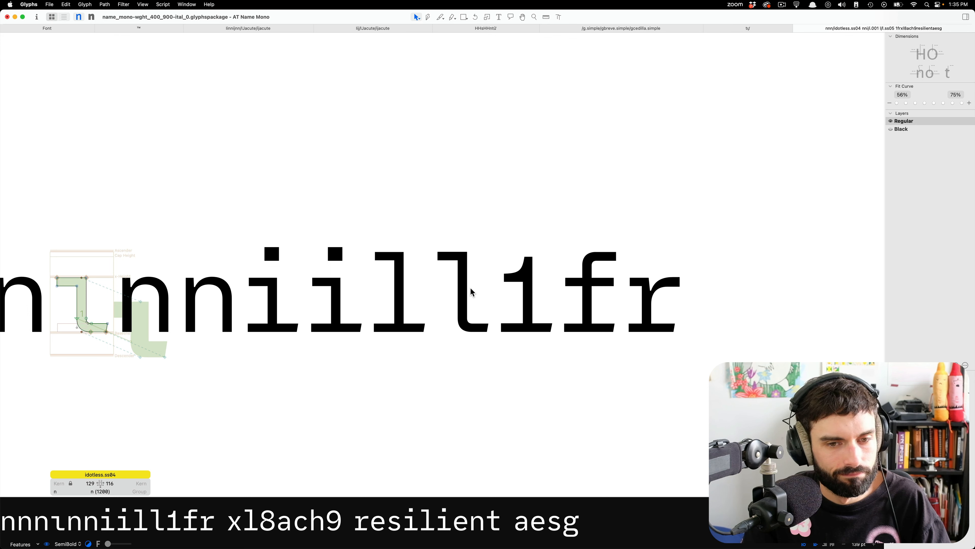
Move the two end nodes of the l.ss05 tail back left to X 1070 and preview the glyph in text.
{"action": "double_click", "coordinate": [484, 303]}
{"action": "left_click_drag", "start_coordinate": [485, 306], "coordinate": [507, 368]}
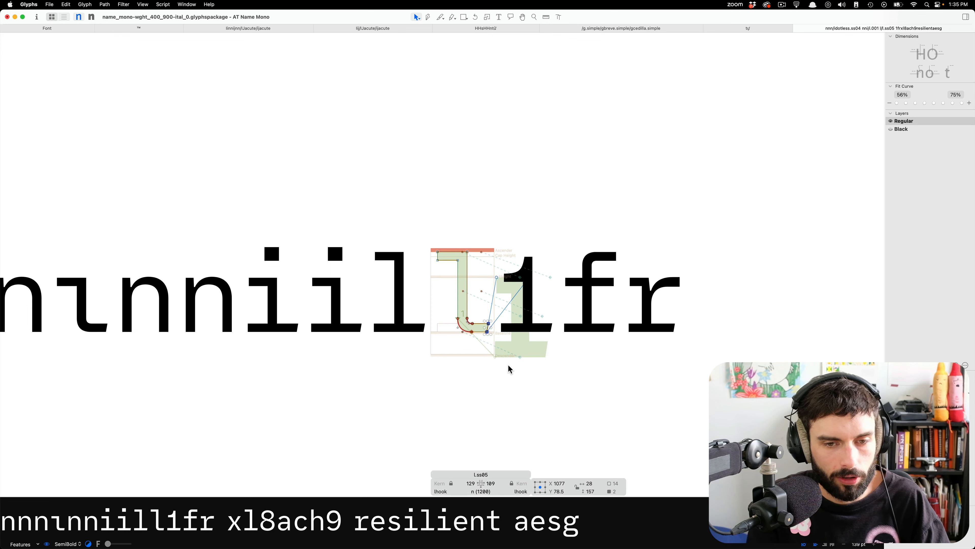
{"action": "key", "text": "Left"}
{"action": "key", "text": "Left"}
{"action": "key", "text": "Left"}
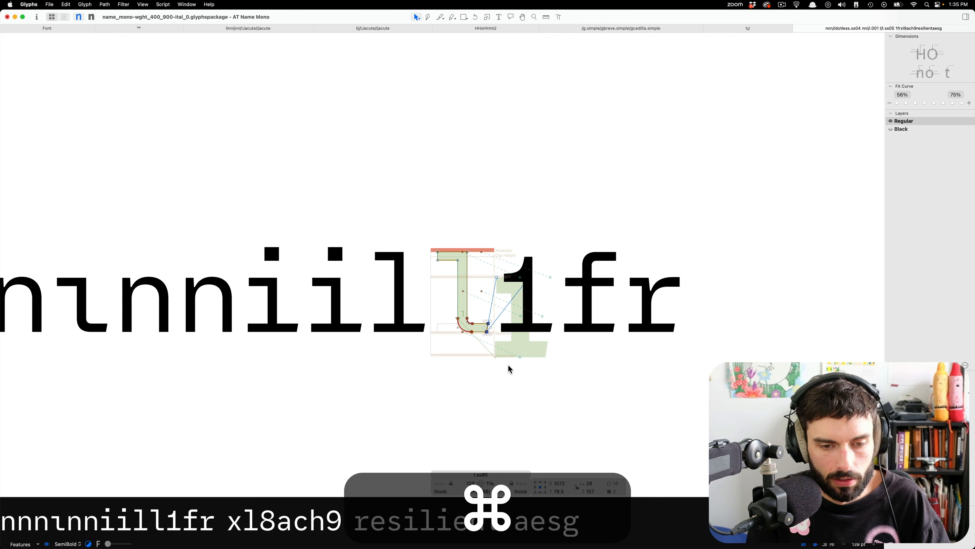
{"action": "key", "text": "t"}
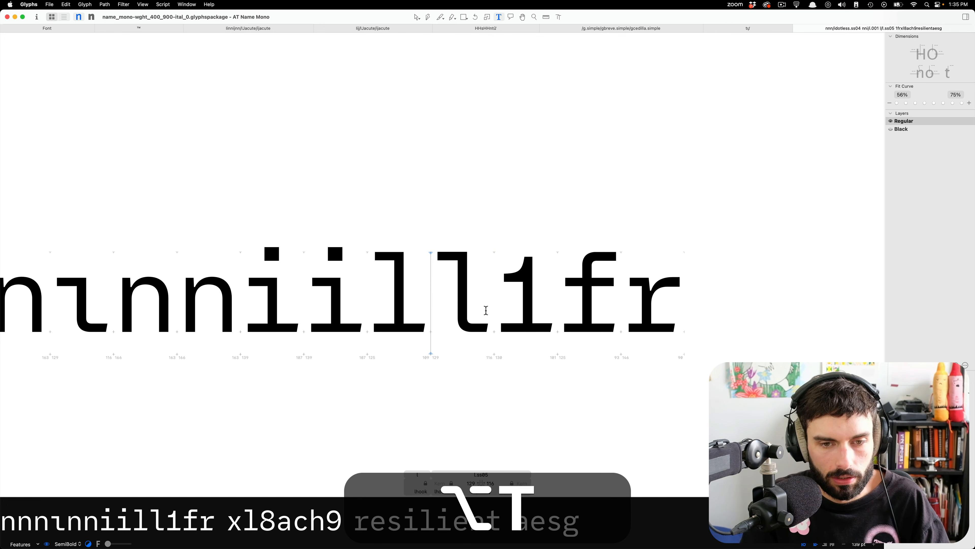
{"action": "scroll", "coordinate": [497, 330], "scroll_direction": "up", "scroll_amount": 2}
{"action": "scroll", "coordinate": [485, 284], "scroll_direction": "left", "scroll_amount": 3}
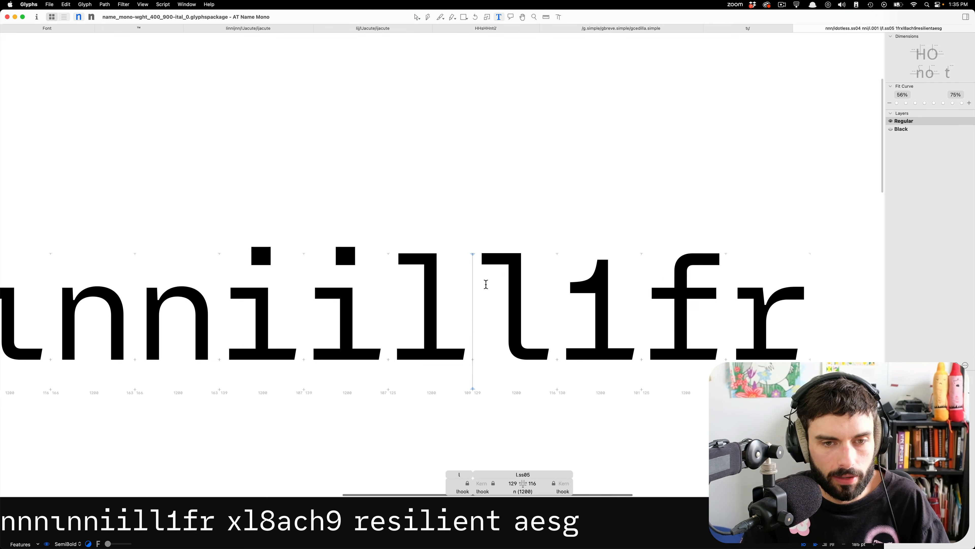
Lower the two top nodes of the l.ss05 serif to the ascender height of the background l and preview the text.
{"action": "double_click", "coordinate": [493, 282]}
{"action": "scroll", "coordinate": [496, 270], "scroll_direction": "up", "scroll_amount": 5}
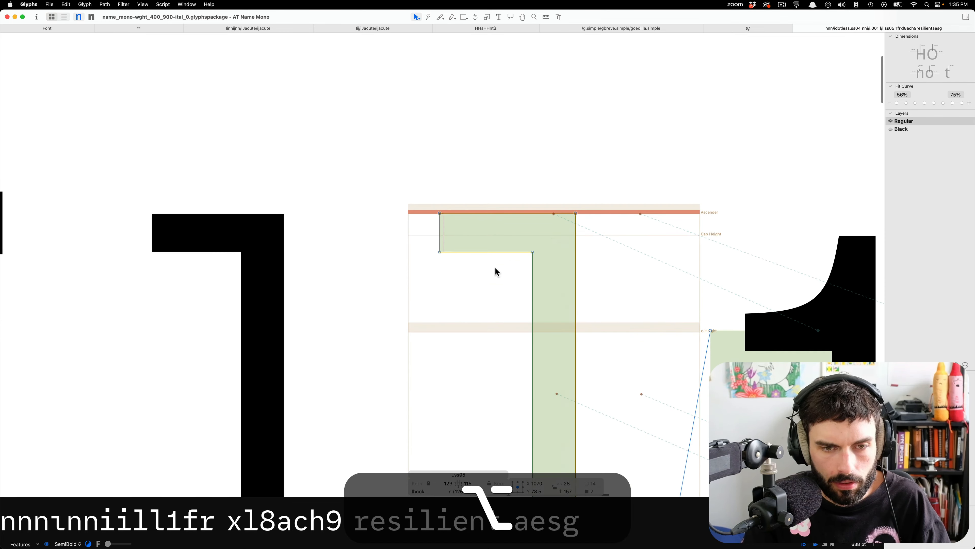
{"action": "left_click", "coordinate": [591, 232]}
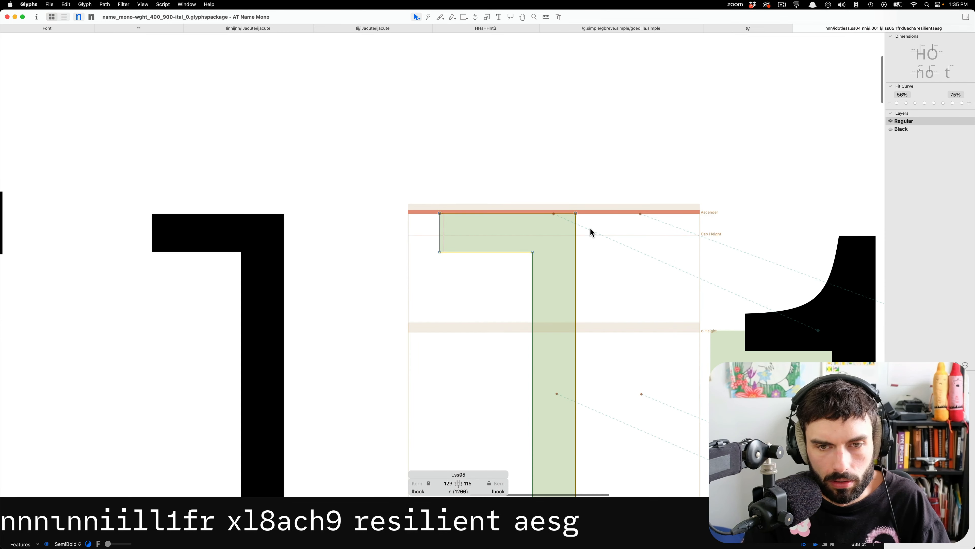
{"action": "scroll", "coordinate": [555, 218], "scroll_direction": "up", "scroll_amount": 5}
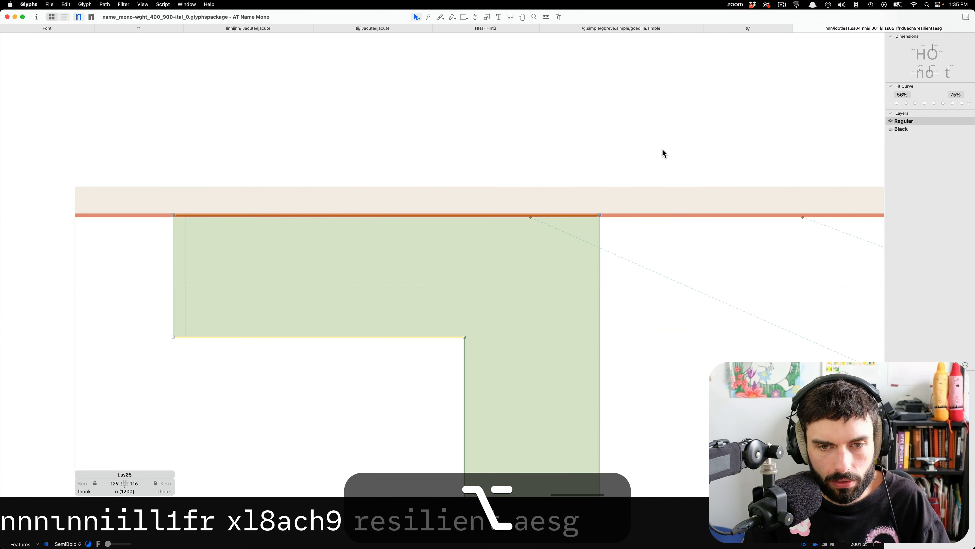
{"action": "left_click_drag", "start_coordinate": [662, 153], "coordinate": [143, 318]}
{"action": "key", "text": "Down"}
{"action": "key", "text": "Down"}
{"action": "key", "text": "Down"}
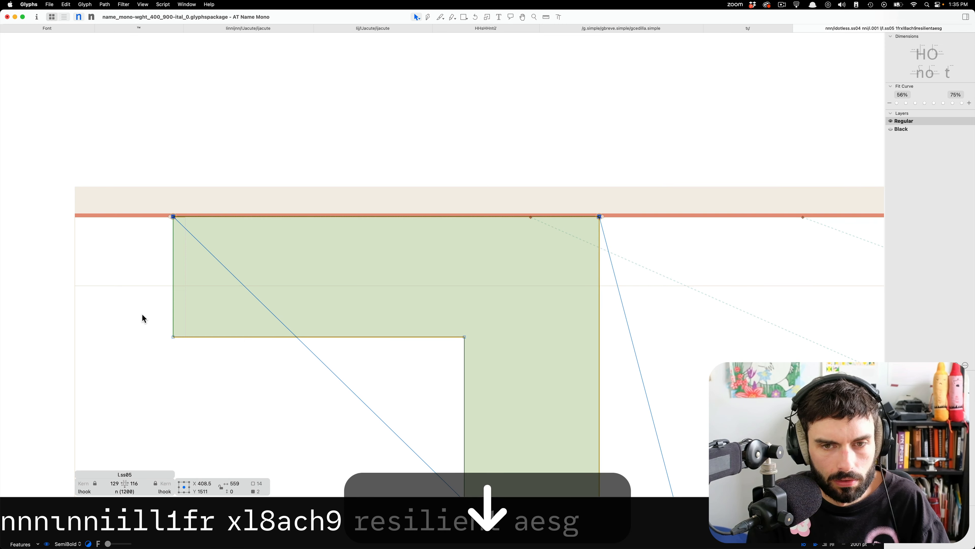
{"action": "scroll", "coordinate": [322, 275], "scroll_direction": "down", "scroll_amount": 5}
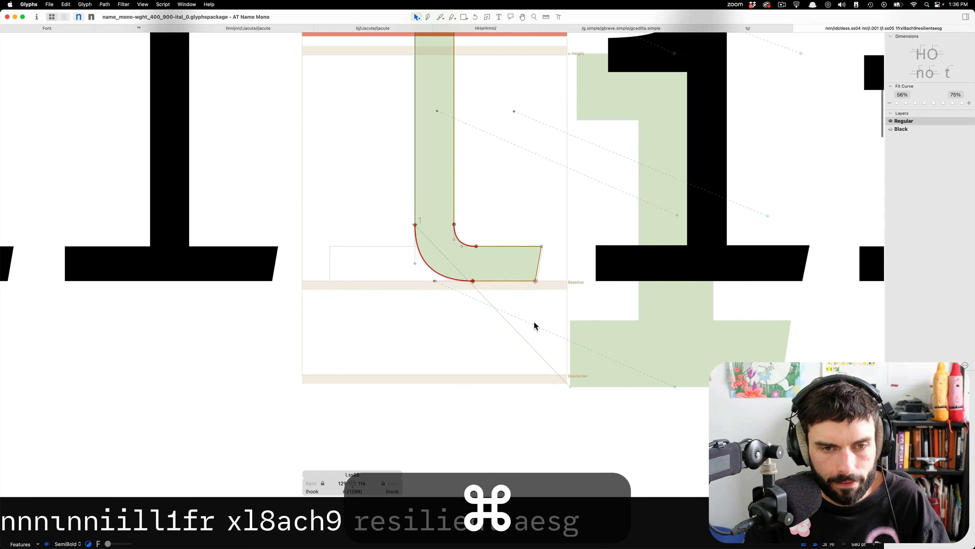
{"action": "key", "text": "alt+t"}
{"action": "scroll", "coordinate": [537, 320], "scroll_direction": "down", "scroll_amount": 4}
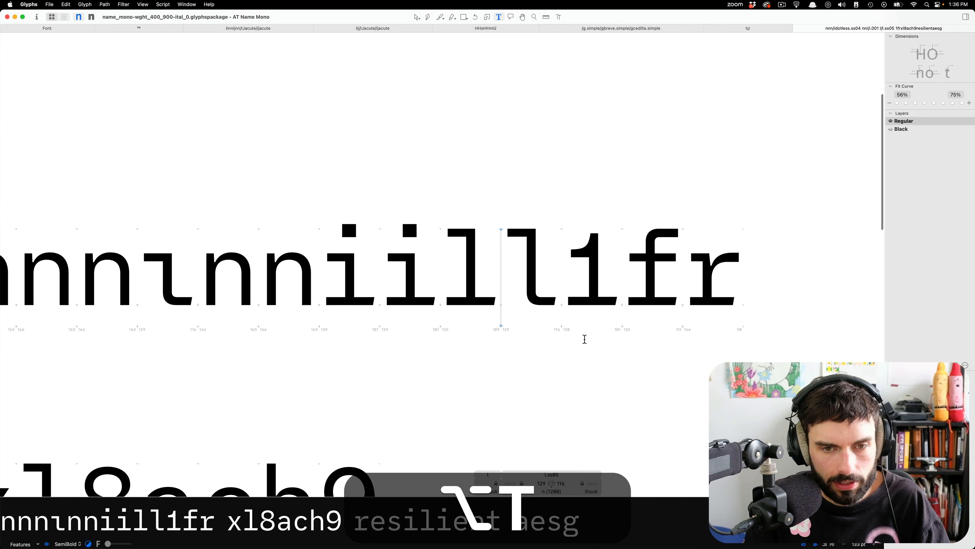
Switch to the Black master, copy the outline of idotless.ss04, and open l.ss05 for editing.
{"action": "key", "text": "ctrl+2"}
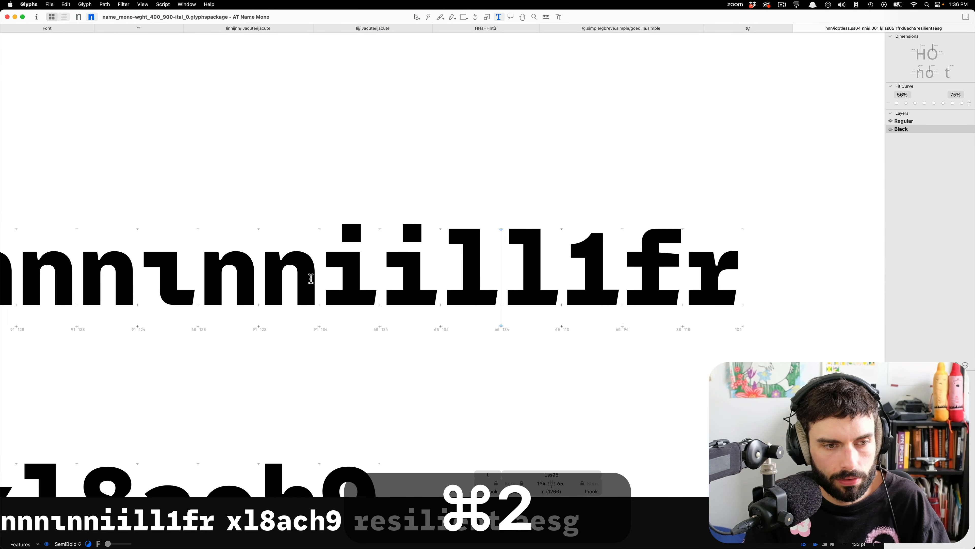
{"action": "double_click", "coordinate": [171, 274]}
{"action": "key", "text": "ctrl+c"}
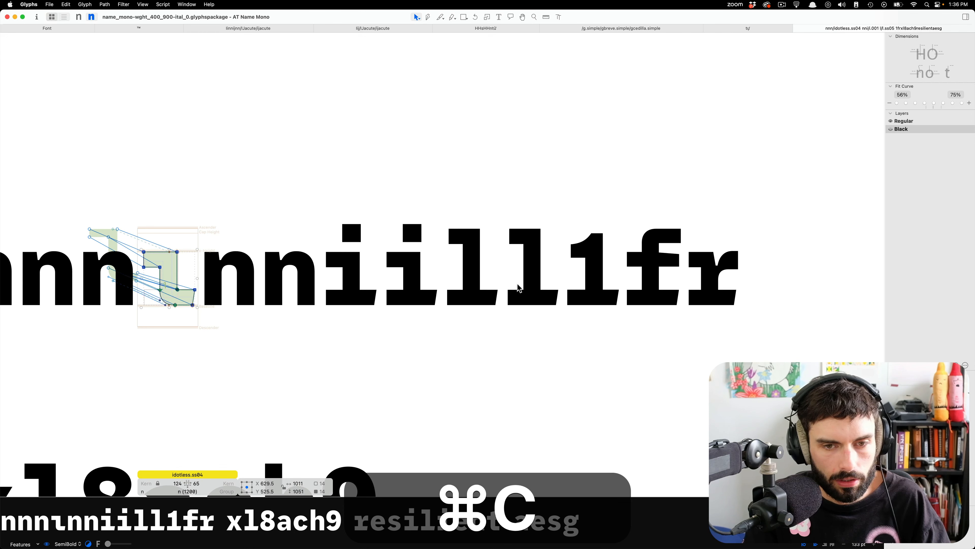
{"action": "double_click", "coordinate": [518, 288]}
{"action": "scroll", "coordinate": [518, 288], "scroll_direction": "up", "scroll_amount": 5}
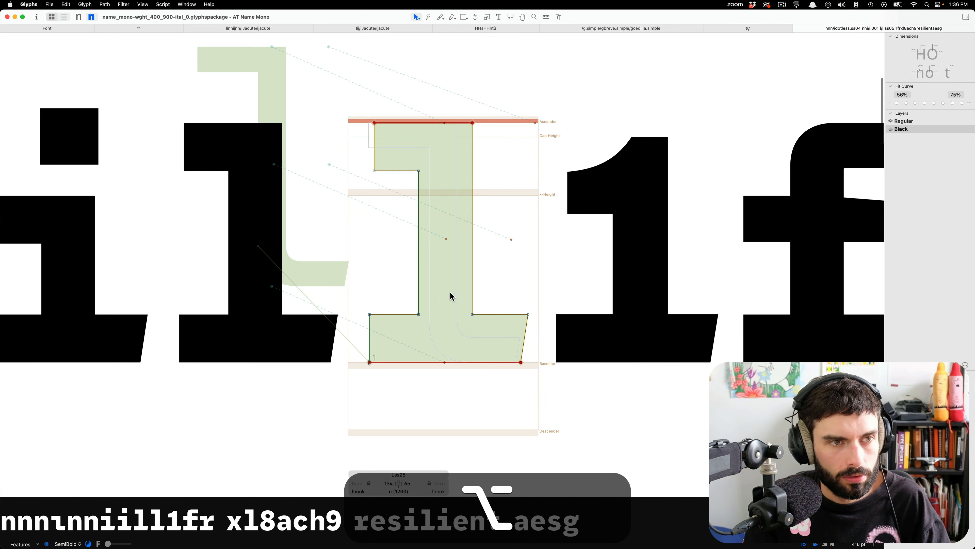
{"action": "scroll", "coordinate": [450, 296], "scroll_direction": "up", "scroll_amount": 1}
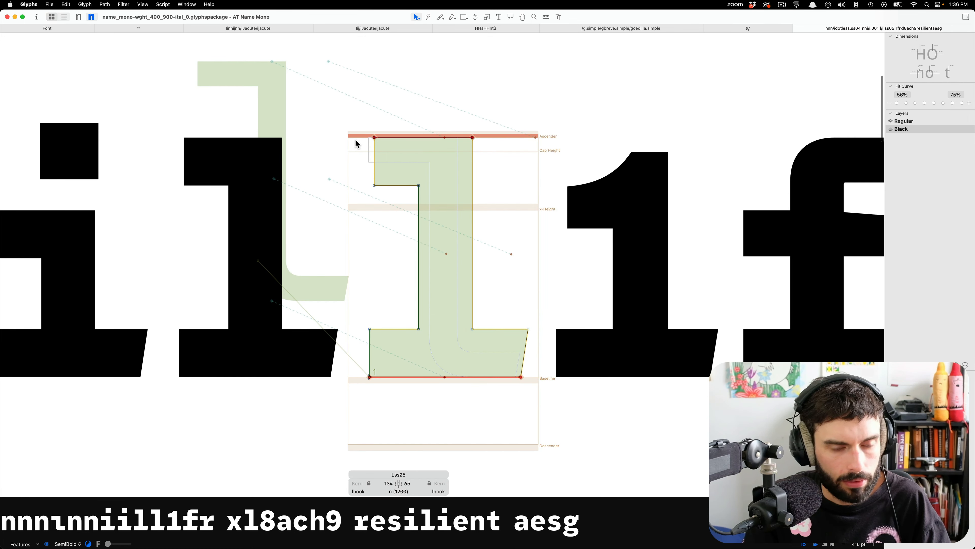
Check the master metrics in the font info and close it.
{"action": "key", "text": "super+i"}
{"action": "left_click", "coordinate": [280, 92]}
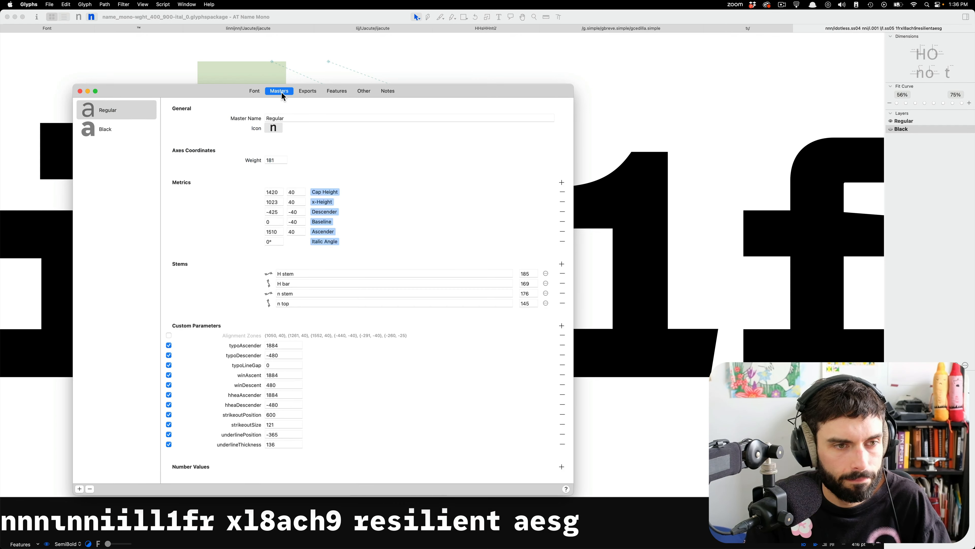
{"action": "key", "text": "super+w"}
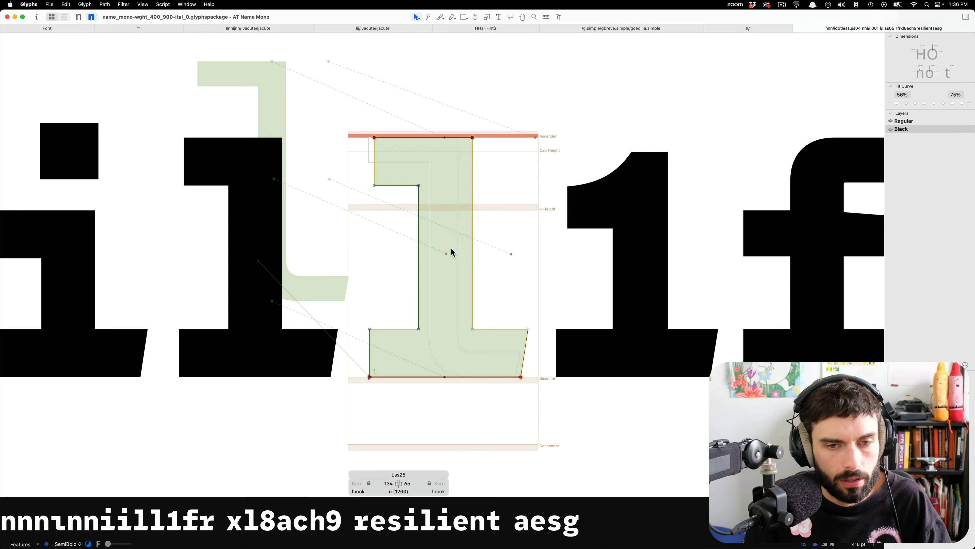
Replace the Black outline of l.ss05 with the copied idotless.ss04 outline.
{"action": "key", "text": "super+a"}
{"action": "key", "text": "BackSpace"}
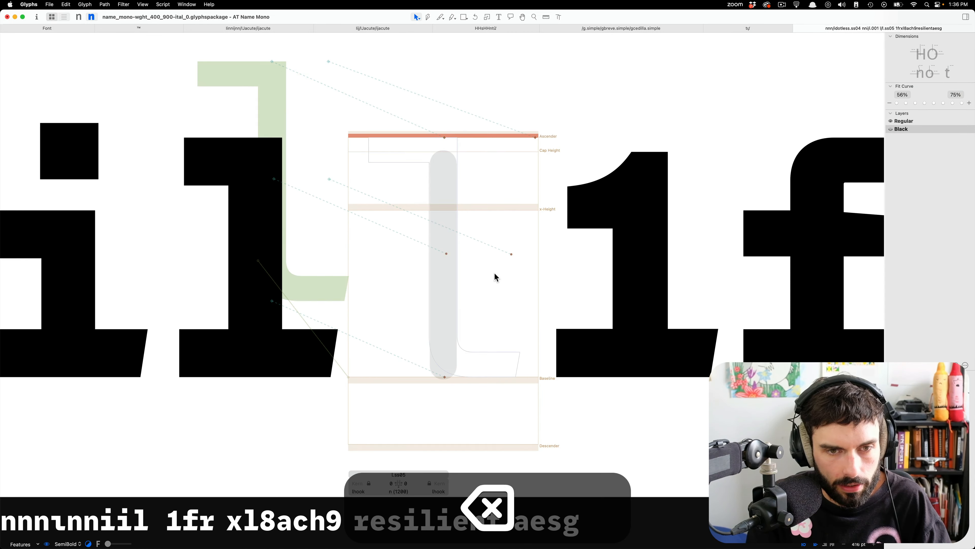
{"action": "key", "text": "super+v"}
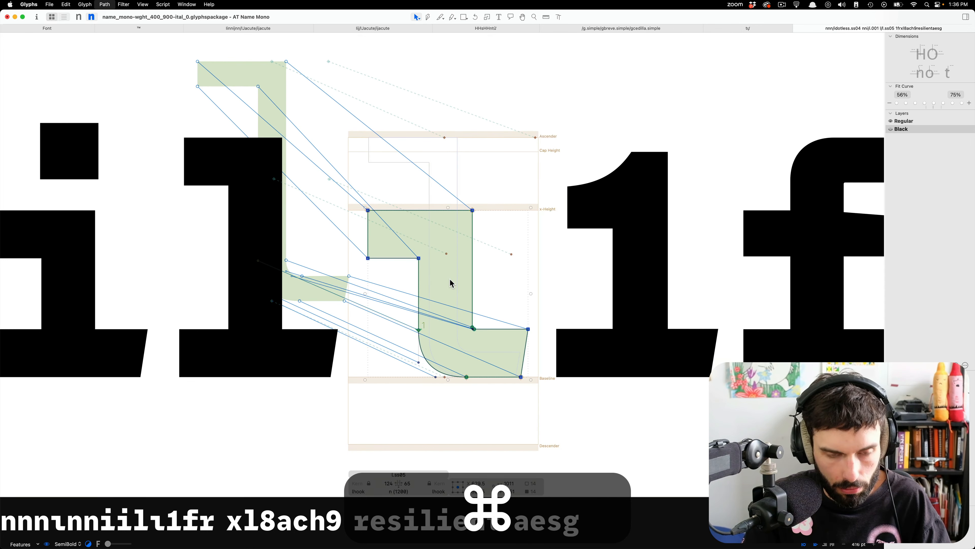
Add a component of l to the background of the Black l.ss05 and return to the foreground.
{"action": "key", "text": "super+b"}
{"action": "right_click", "coordinate": [450, 279]}
{"action": "left_click", "coordinate": [463, 284]}
{"action": "key", "text": "Return"}
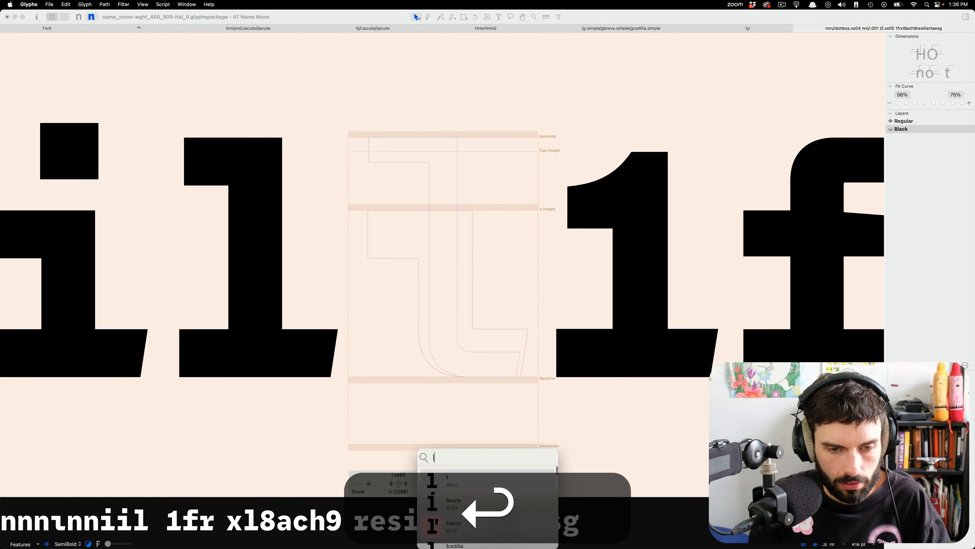
{"action": "key", "text": "super+b"}
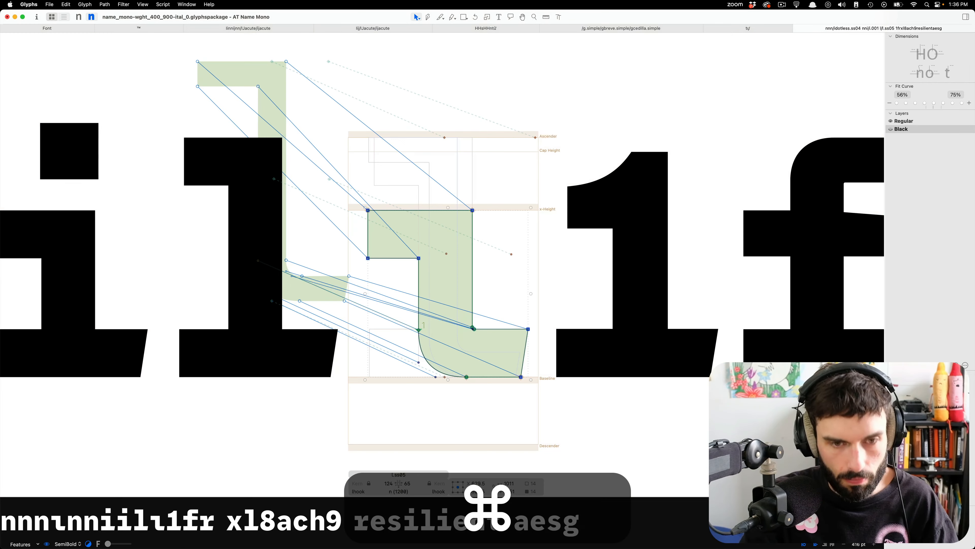
Raise the four top serif nodes of the Black l.ss05 to match the ascender height of the background l.
{"action": "left_click_drag", "start_coordinate": [511, 309], "coordinate": [288, 181]}
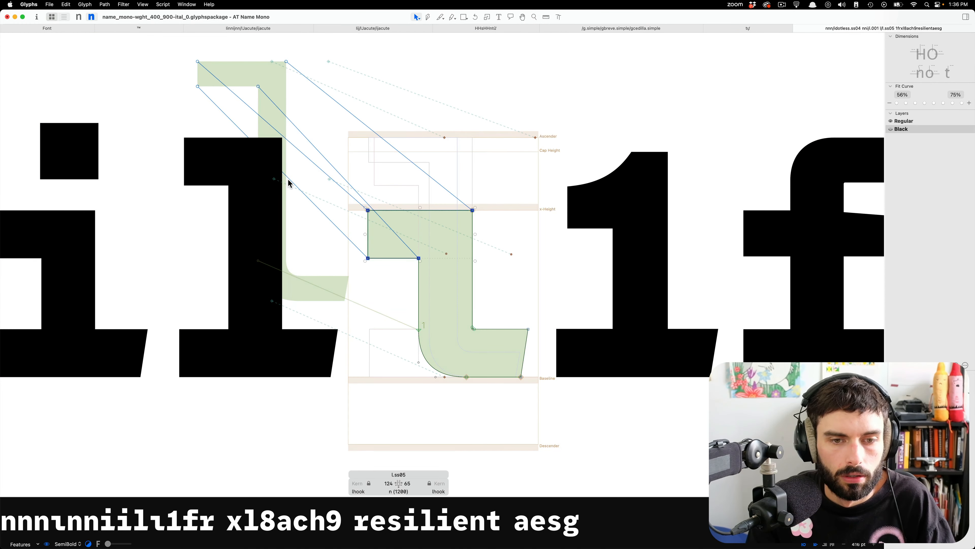
{"action": "key", "text": "shift+super+Up"}
{"action": "key", "text": "shift+super+Up"}
{"action": "key", "text": "shift+super+Up"}
{"action": "key", "text": "shift+Up"}
{"action": "key", "text": "shift+Up"}
{"action": "key", "text": "shift+Up"}
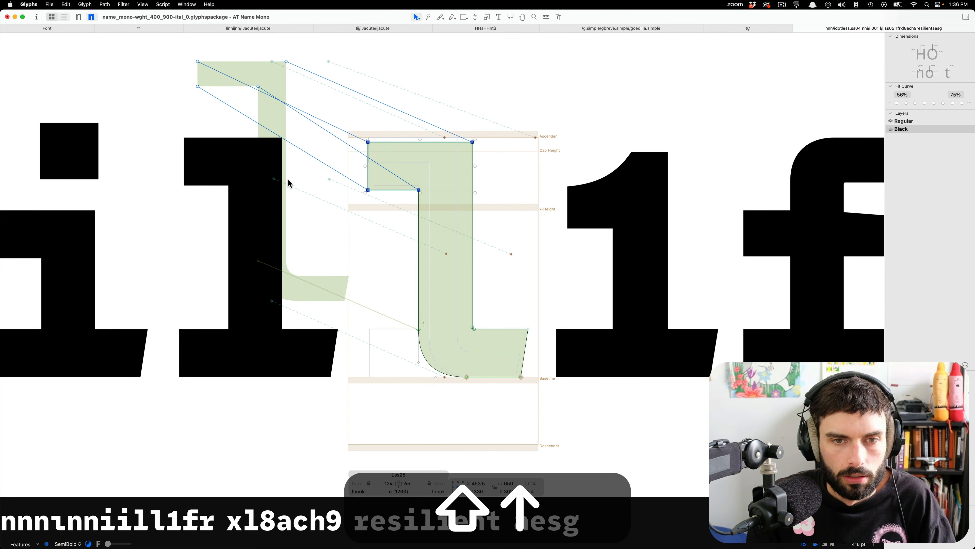
{"action": "key", "text": "shift+Down"}
{"action": "key", "text": "Down"}
{"action": "key", "text": "Up"}
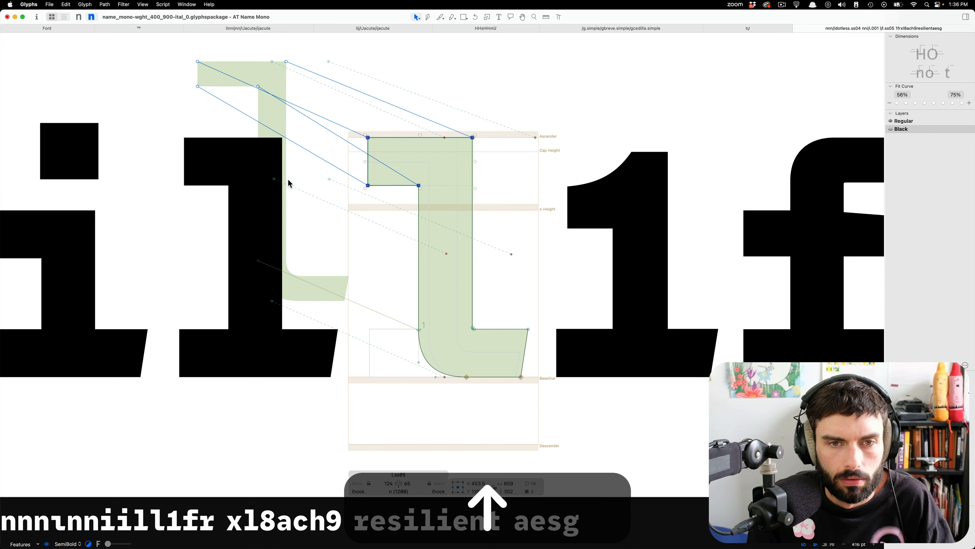
Preview the Black l.ss05 in the sample text and save the font file.
{"action": "left_click", "coordinate": [531, 193]}
{"action": "key", "text": "t"}
{"action": "scroll", "coordinate": [529, 190], "scroll_direction": "down", "scroll_amount": 8}
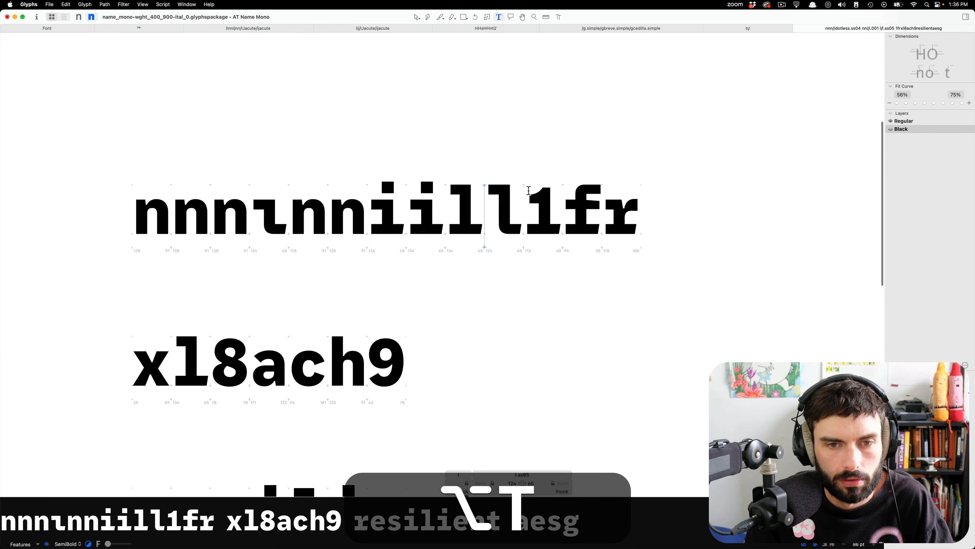
{"action": "key", "text": "super+s"}
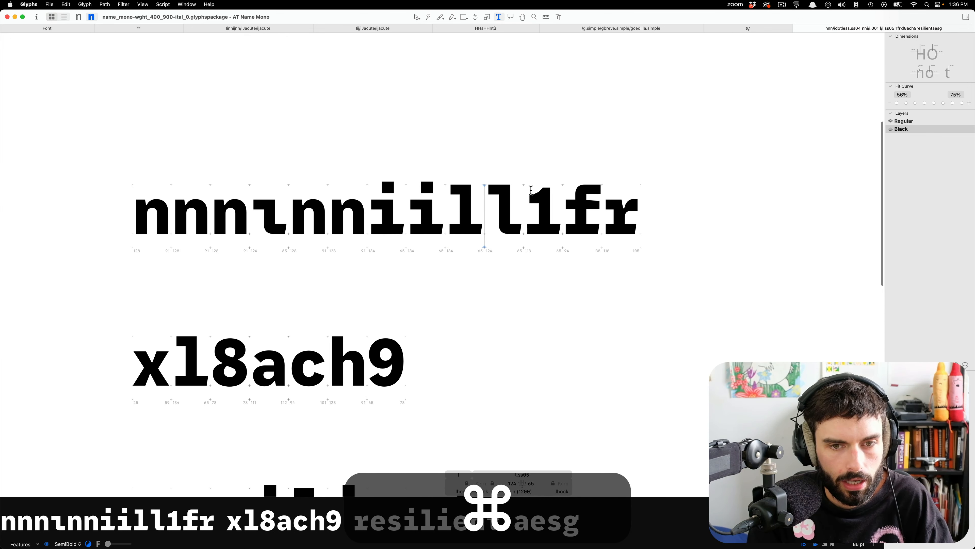
Start adding a new glyph named i.ss04 to the font.
{"action": "left_click", "coordinate": [253, 195]}
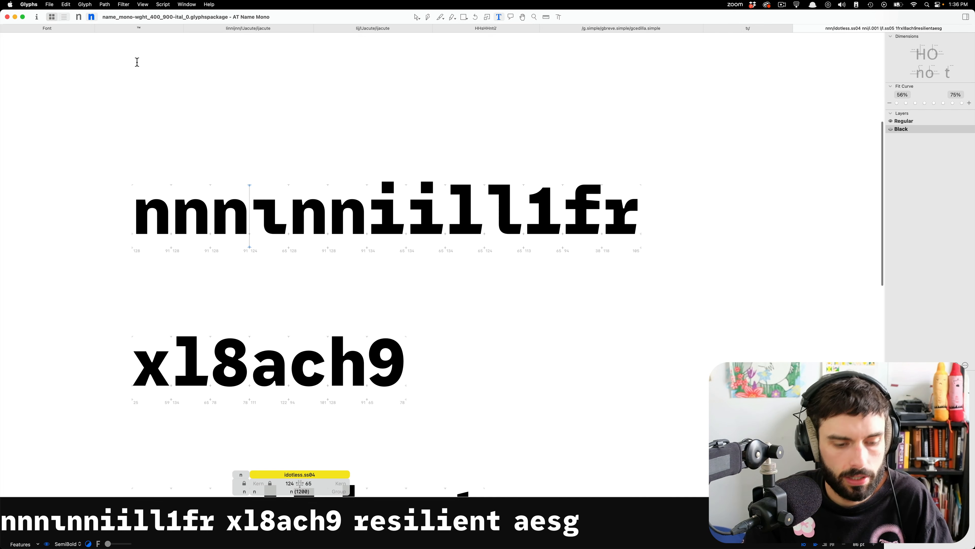
{"action": "left_click", "coordinate": [80, 4]}
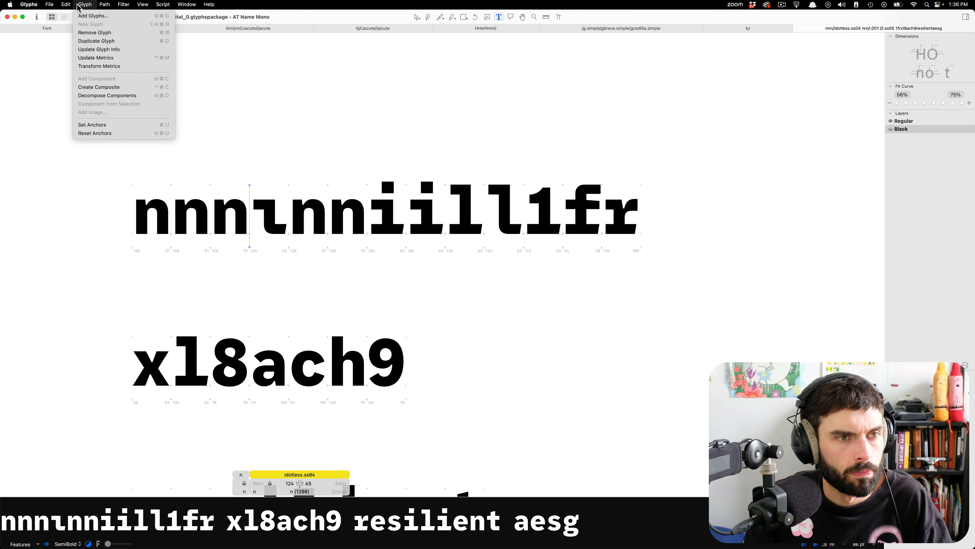
{"action": "left_click", "coordinate": [83, 18]}
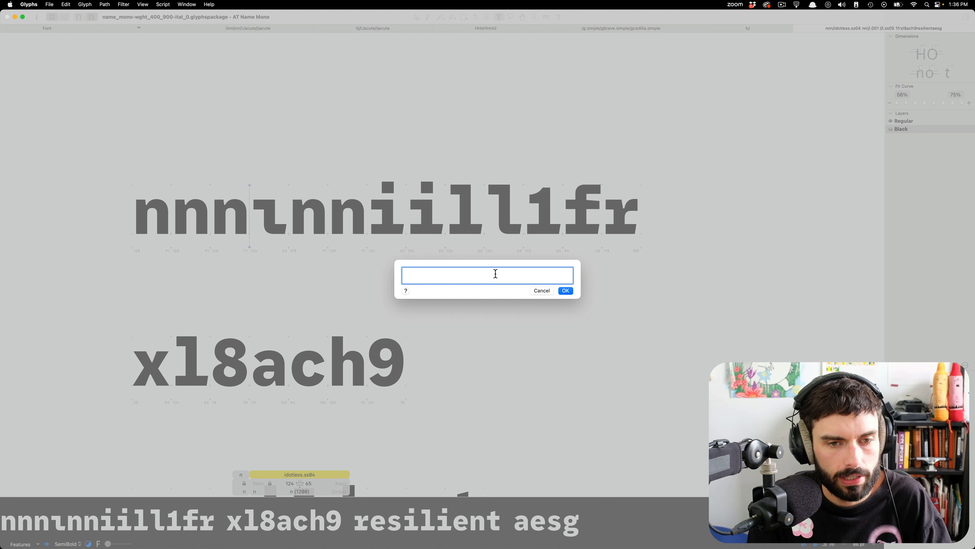
{"action": "type", "text": "i.ss04"}
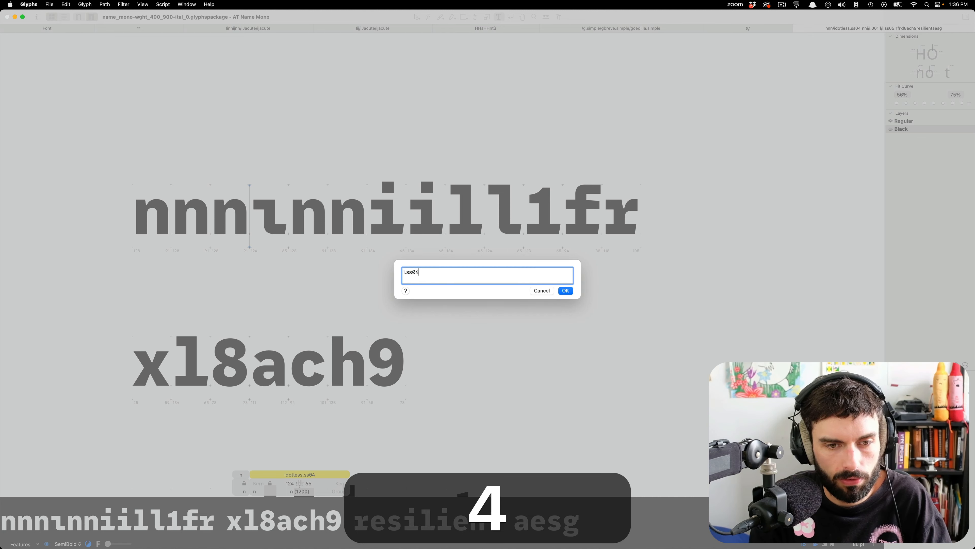
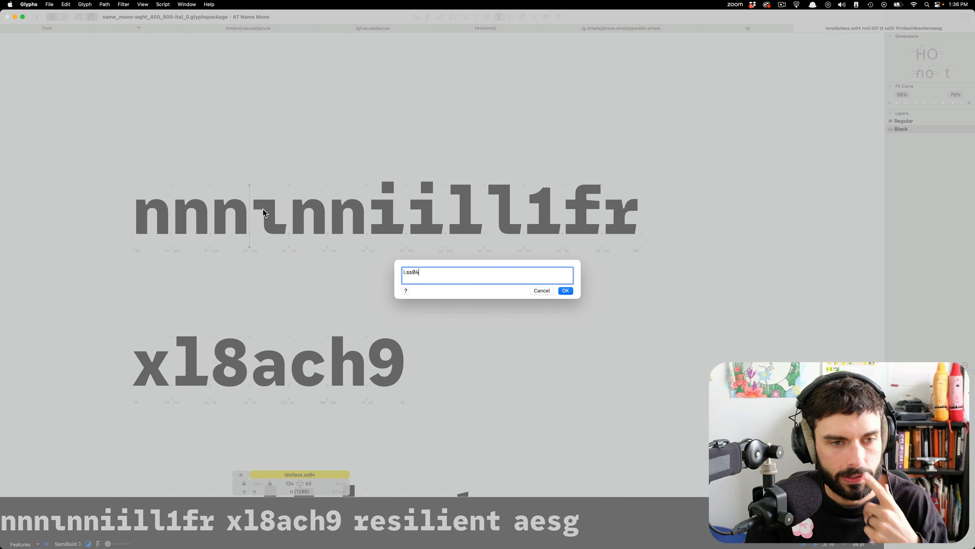
Confirm adding the i.ss04 glyph, inspect its Black components in edit mode, and return to the font overview.
{"action": "left_click", "coordinate": [562, 294]}
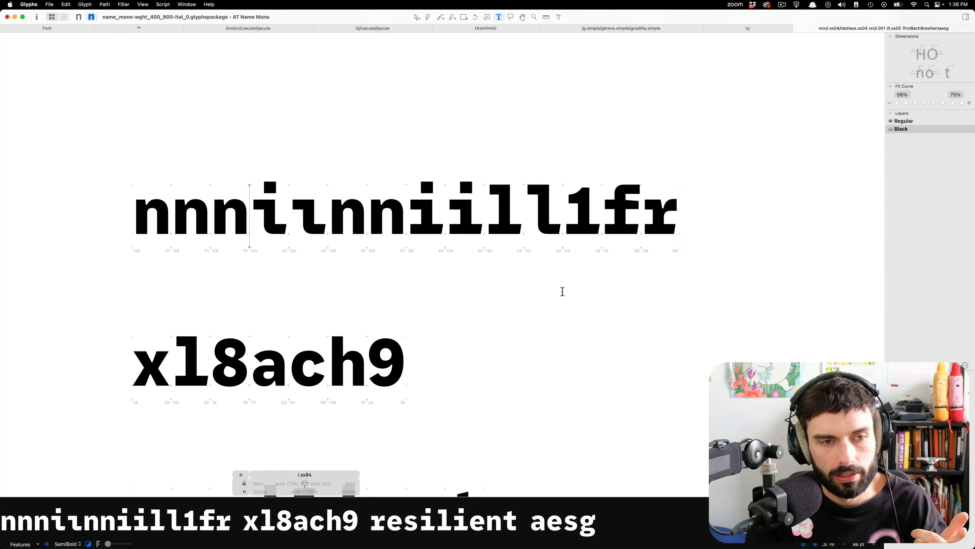
{"action": "scroll", "coordinate": [220, 230], "scroll_direction": "up", "scroll_amount": 5, "text": "alt"}
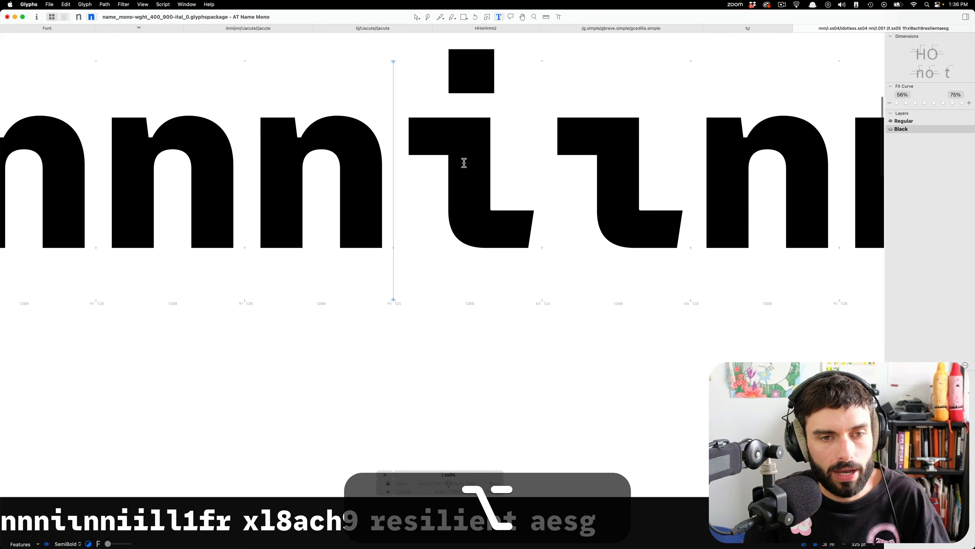
{"action": "scroll", "coordinate": [499, 226], "scroll_direction": "up", "scroll_amount": 5}
{"action": "key", "text": "Escape"}
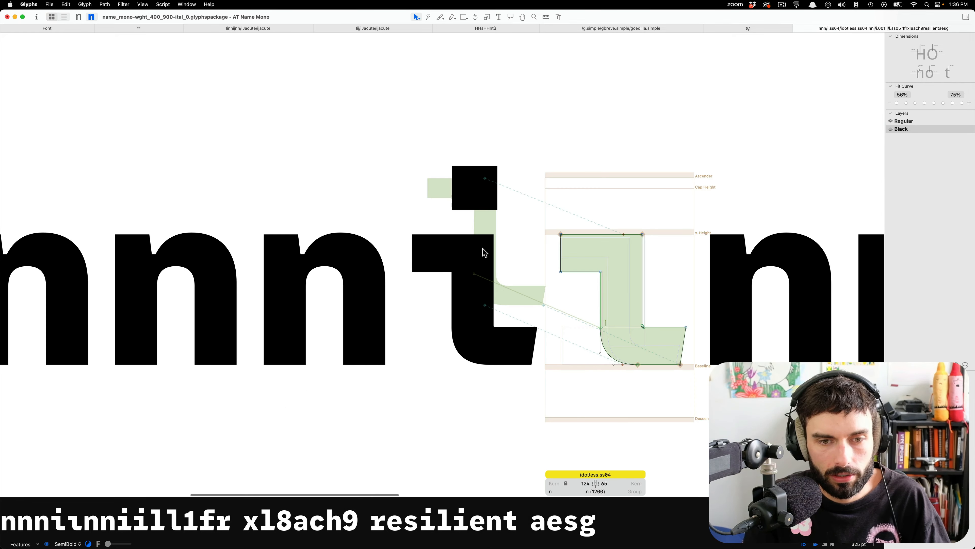
{"action": "left_click", "coordinate": [44, 29]}
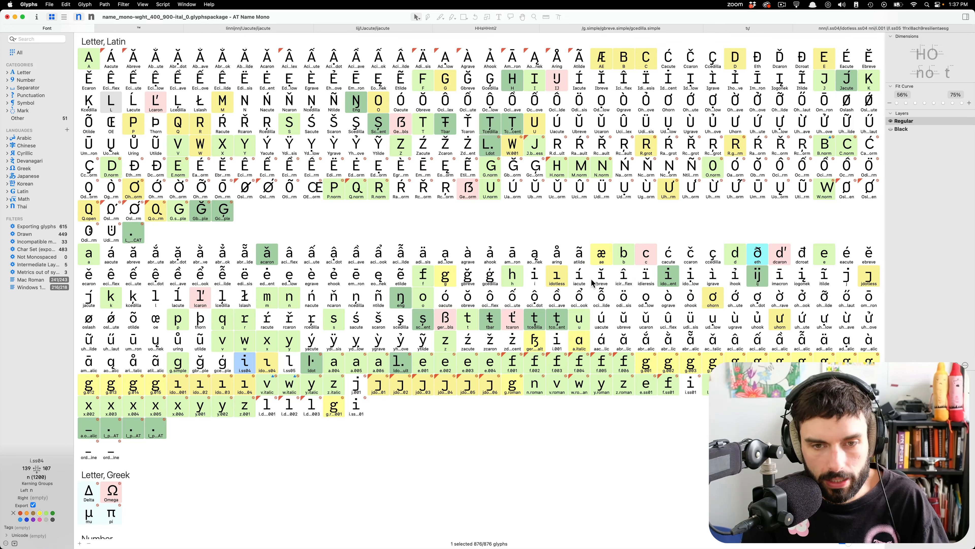
{"action": "left_click", "coordinate": [580, 276]}
{"action": "key", "text": "shift"}
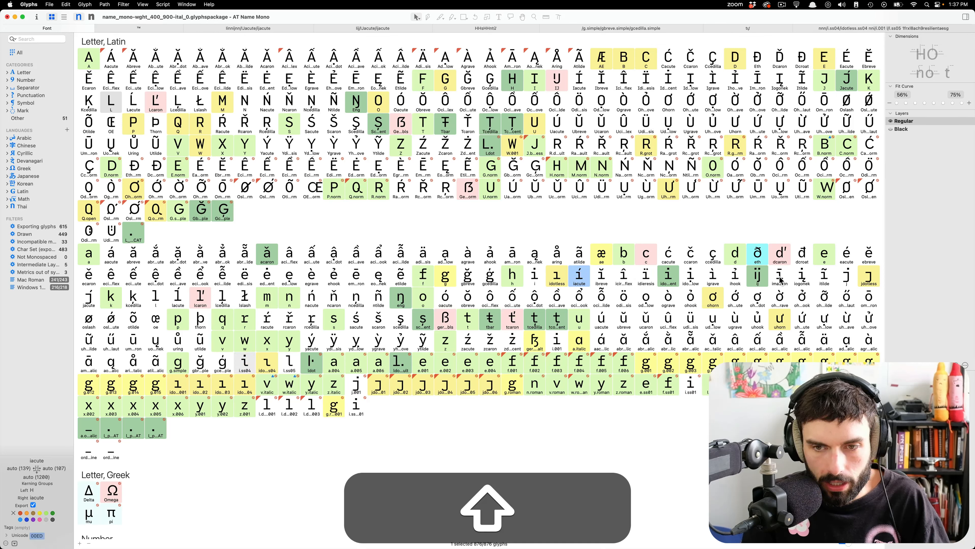
{"action": "left_click", "coordinate": [736, 276], "text": "shift"}
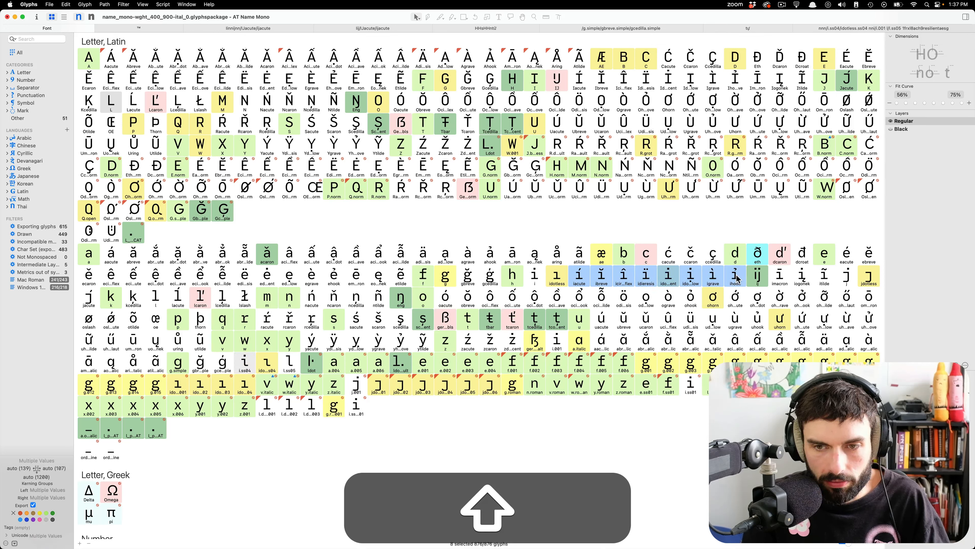
{"action": "left_click", "coordinate": [780, 276], "text": "shift"}
{"action": "right_click", "coordinate": [799, 277]}
{"action": "left_click", "coordinate": [797, 276]}
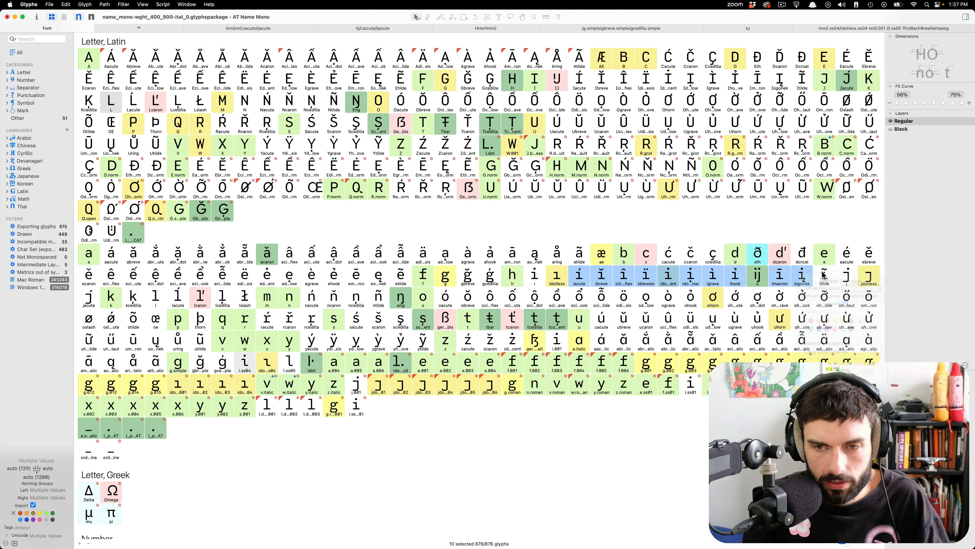
{"action": "left_click", "coordinate": [825, 276], "text": "super"}
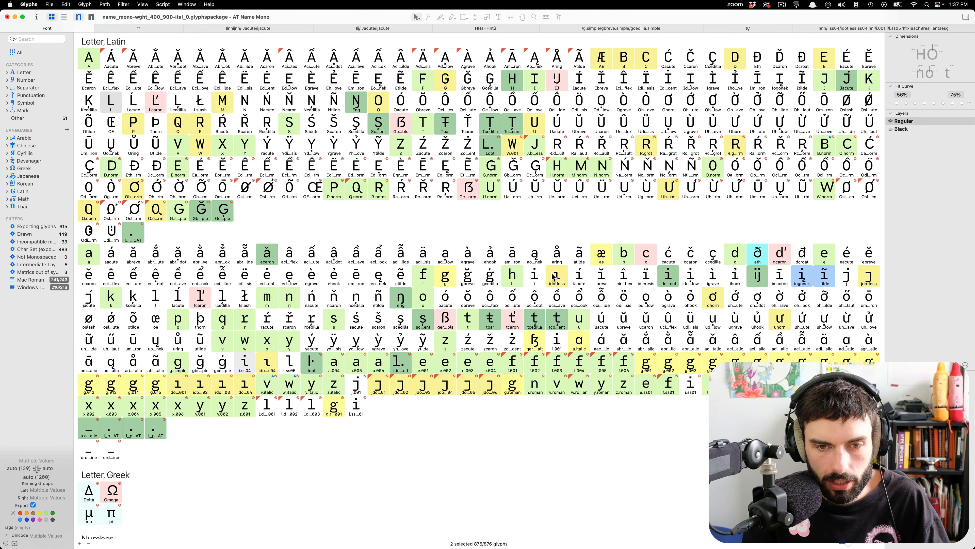
Select the accented i glyphs from iacute to itilde, excluding ij, and copy their glyph names one per line.
{"action": "left_click", "coordinate": [587, 276]}
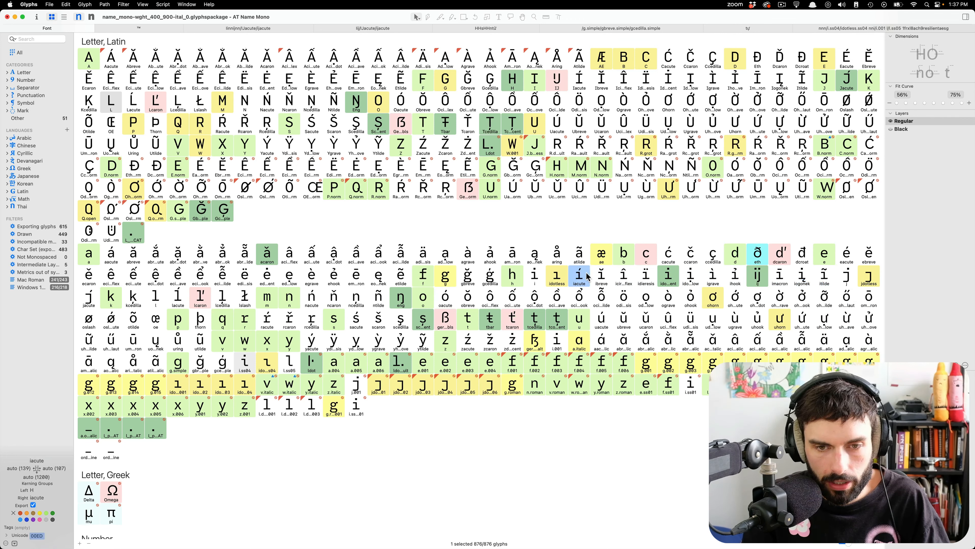
{"action": "left_click", "coordinate": [822, 277], "text": "shift"}
{"action": "left_click", "coordinate": [762, 276], "text": "super"}
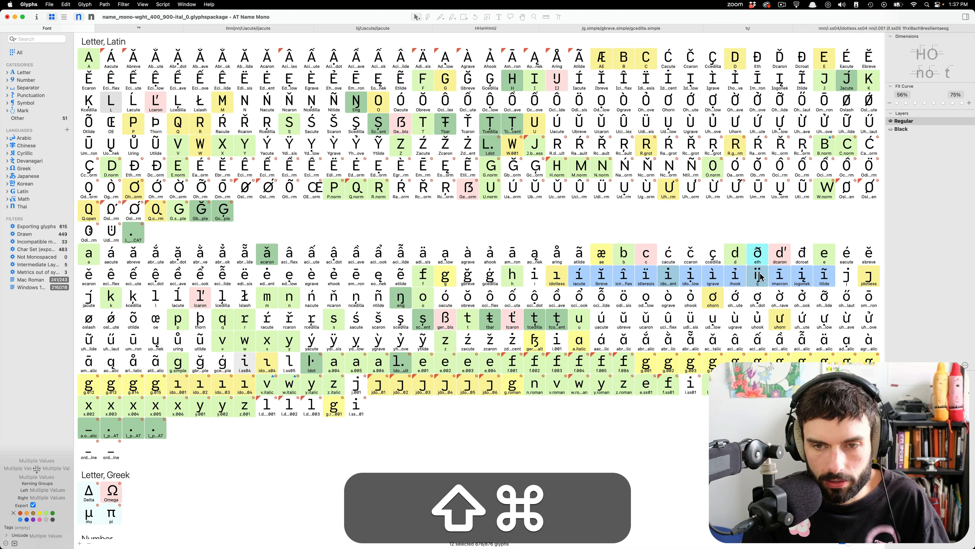
{"action": "right_click", "coordinate": [781, 278]}
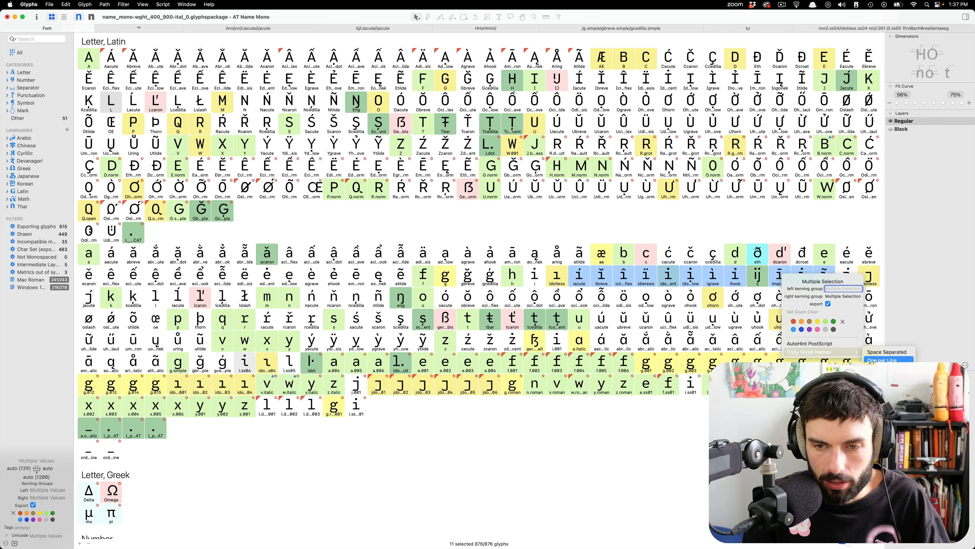
{"action": "left_click", "coordinate": [875, 360]}
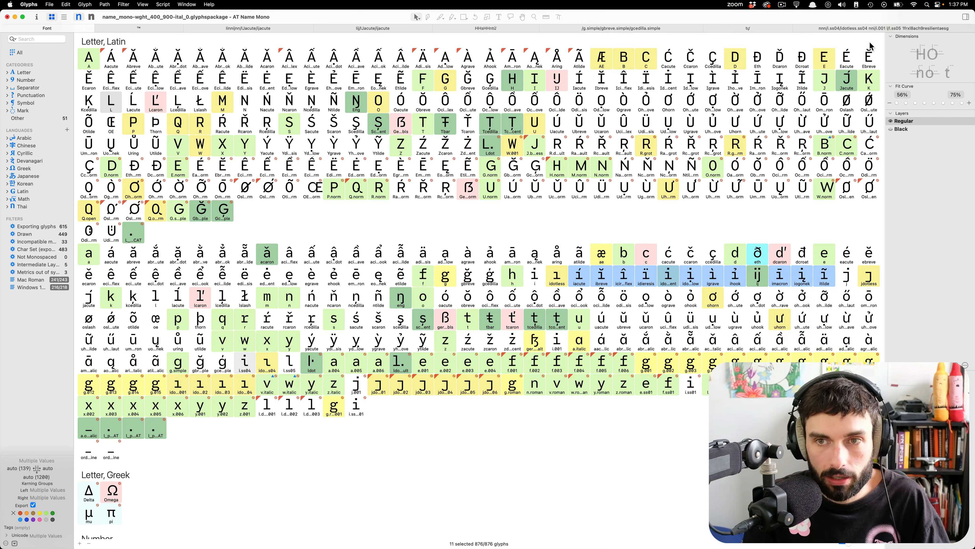
Open the selected accented i glyphs in a new edit tab and add a second text line below them.
{"action": "key", "text": "super"}
{"action": "key", "text": "super+t"}
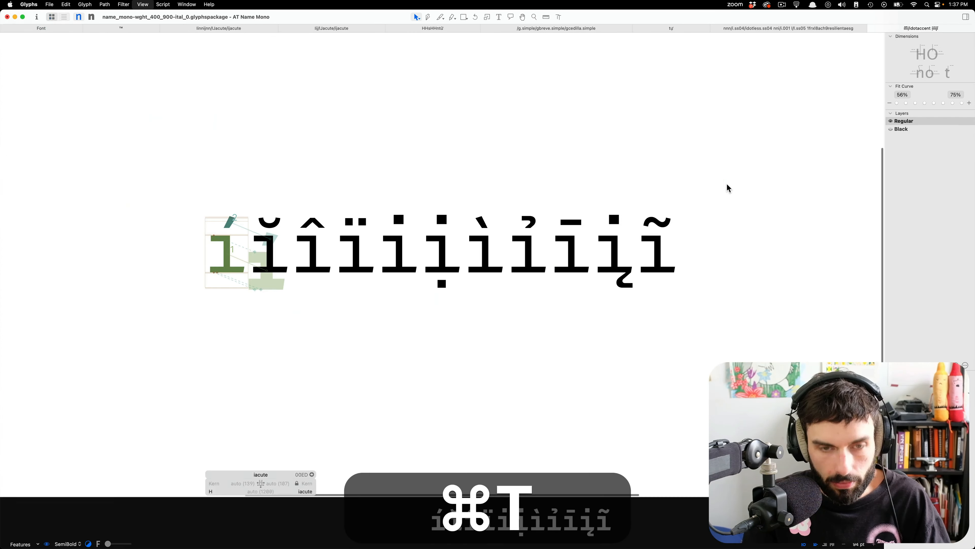
{"action": "key", "text": "t"}
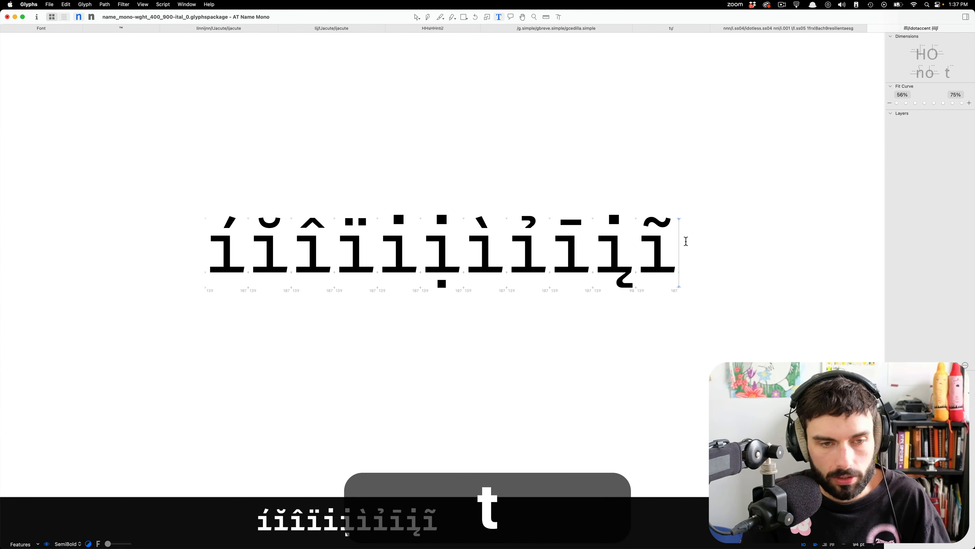
{"action": "key", "text": "Return"}
Start inserting glyphs on the new line and fill in the copied name list without its trailing line break.
{"action": "key", "text": "shift+super+g"}
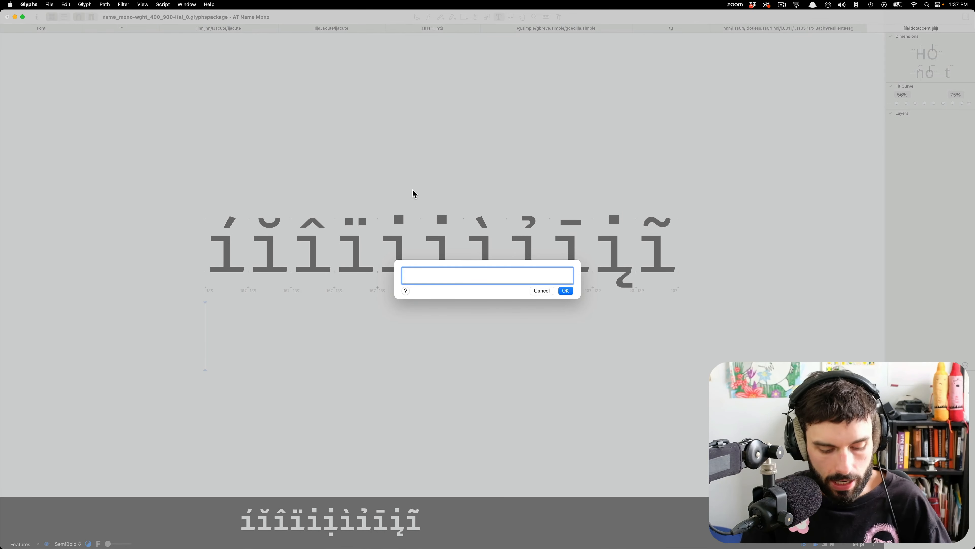
{"action": "type", "text": "iacute ibreve icircumflex idieresis idotaccent idotbelow igrave ihook imacron iogonek itilde"}
{"action": "key", "text": "BackSpace"}
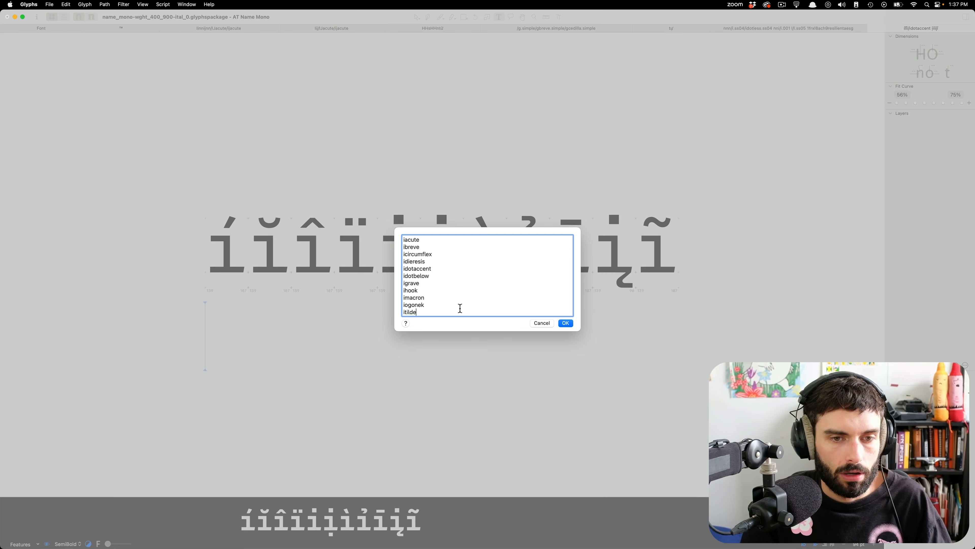
Switch to Visual Studio Code and paste the copied glyph names into a new untitled file.
{"action": "left_click", "coordinate": [182, 536]}
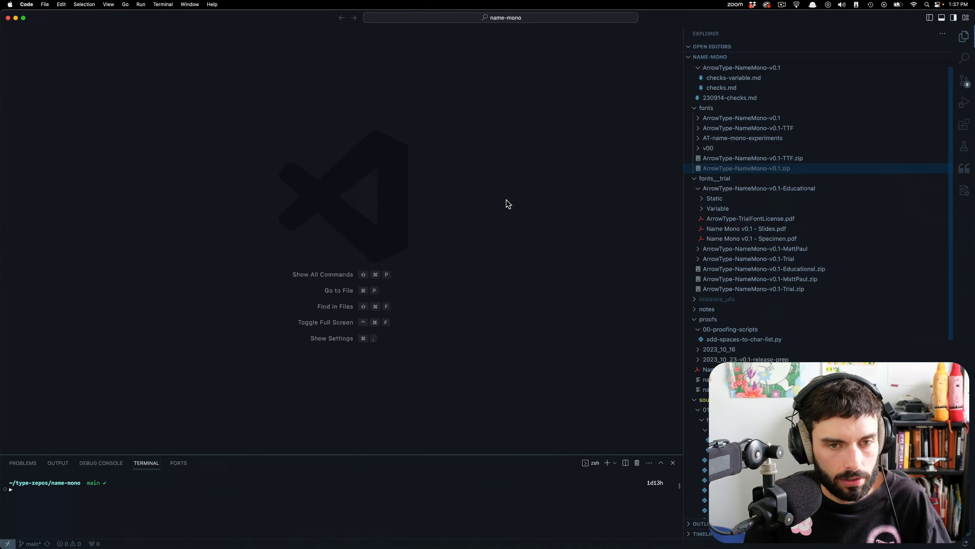
{"action": "key", "text": "super+n"}
{"action": "type", "text": "iacute ibreve icircumflex idieresis idotaccent idotbelow igrave ihook imacron iogonek itilde"}
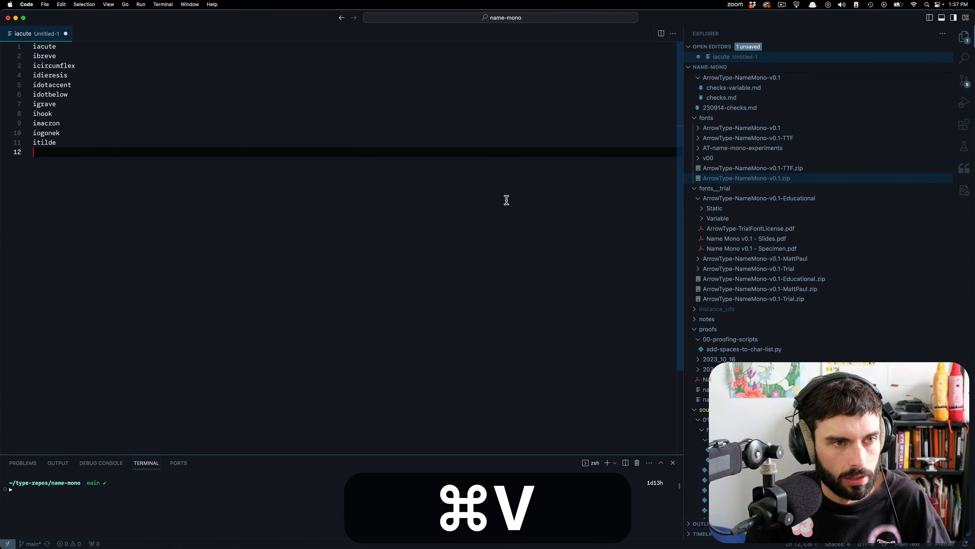
Append the suffix .ss04 to all eleven glyph names at once, from iacute to itilde.
{"action": "key", "text": "Up"}
{"action": "key", "text": "alt+super+Up"}
{"action": "key", "text": "alt+super+Up"}
{"action": "key", "text": "alt+super+Up"}
{"action": "key", "text": "alt+super+Up"}
{"action": "key", "text": "alt+super+Up"}
{"action": "key", "text": "alt+super+Up"}
{"action": "key", "text": "alt+super+Up"}
{"action": "key", "text": "alt+super+Up"}
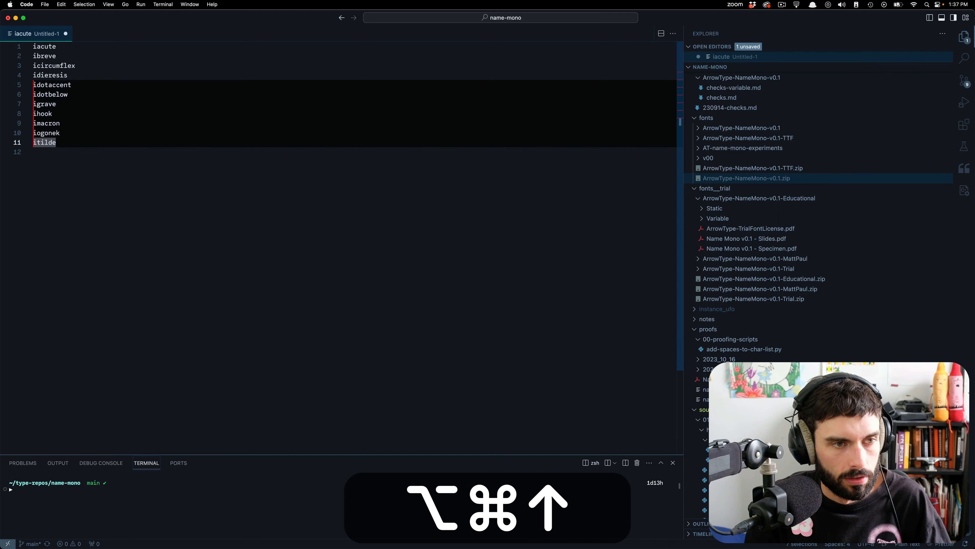
{"action": "key", "text": "alt+super+Up"}
{"action": "key", "text": "alt+super+Up"}
{"action": "key", "text": "alt+super+Right"}
{"action": "key", "text": "super+Right"}
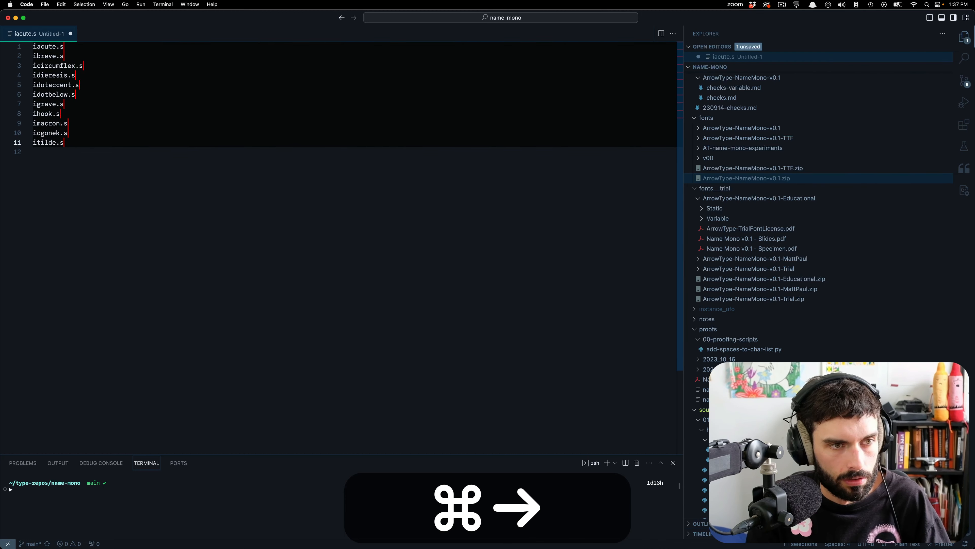
{"action": "type", "text": ".ss04"}
{"action": "left_click", "coordinate": [497, 320]}
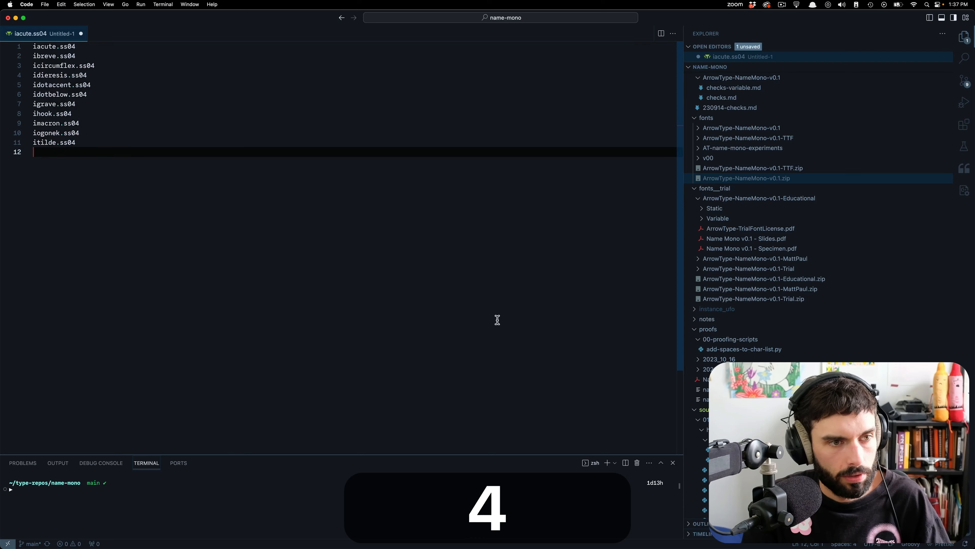
Copy the .ss04 name list, switch back to Glyphs, replace the names in the glyph entry with it, and insert those glyphs.
{"action": "key", "text": "shift+super+Up"}
{"action": "key", "text": "super+c"}
{"action": "key", "text": "super+Tab"}
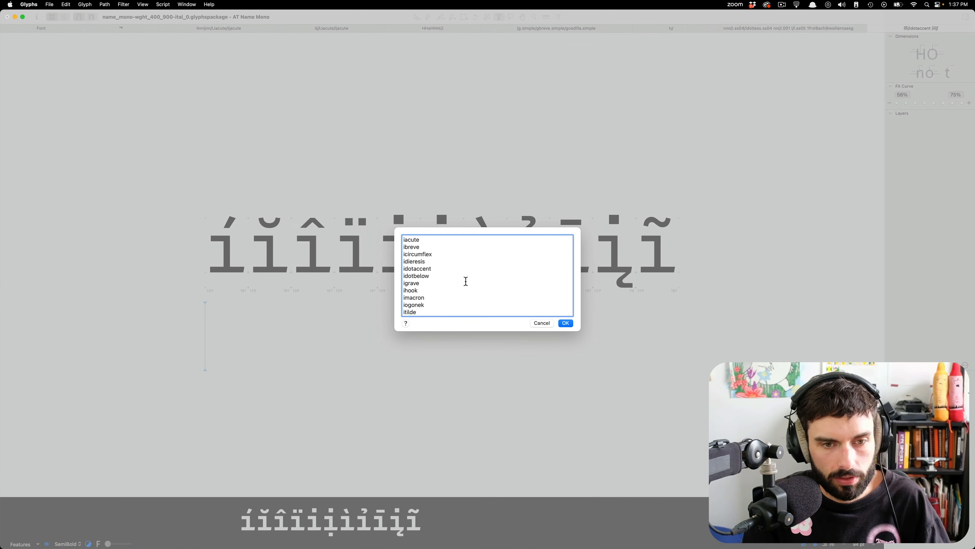
{"action": "key", "text": "super+v"}
{"action": "key", "text": "BackSpace"}
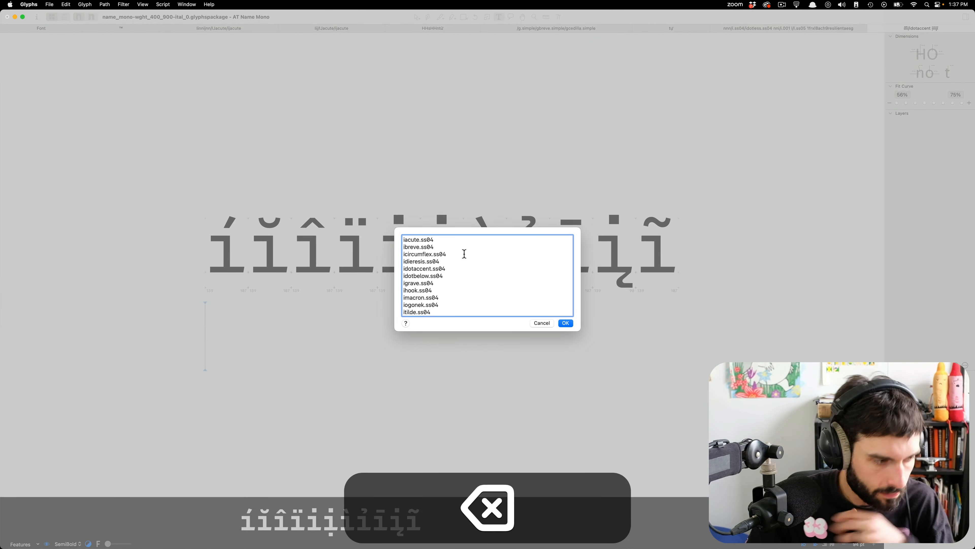
{"action": "key", "text": "super+Tab"}
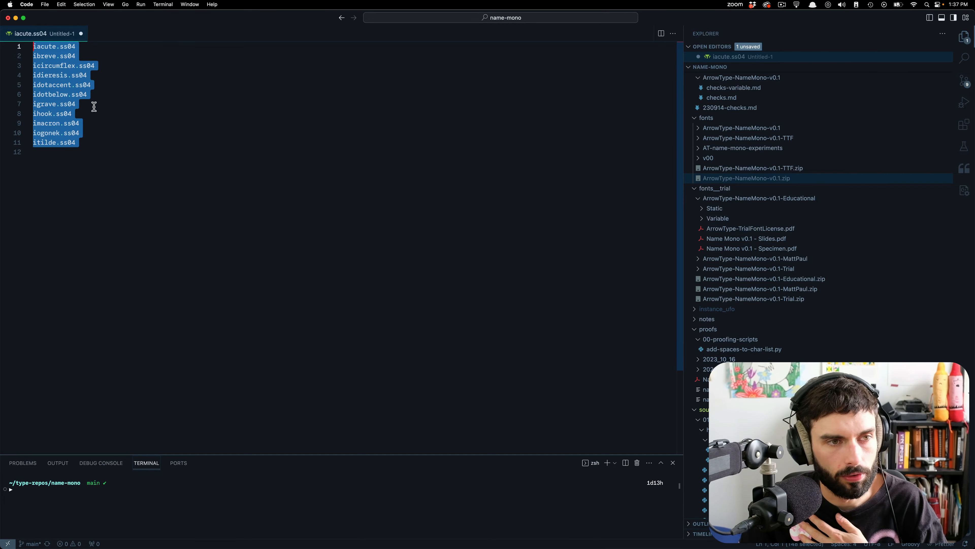
{"action": "key", "text": "super+Tab"}
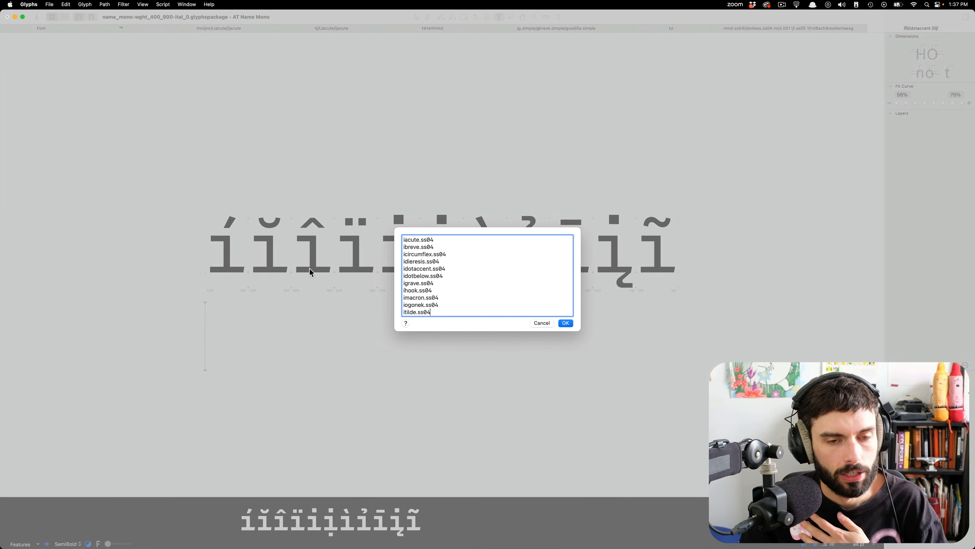
{"action": "left_click", "coordinate": [566, 323]}
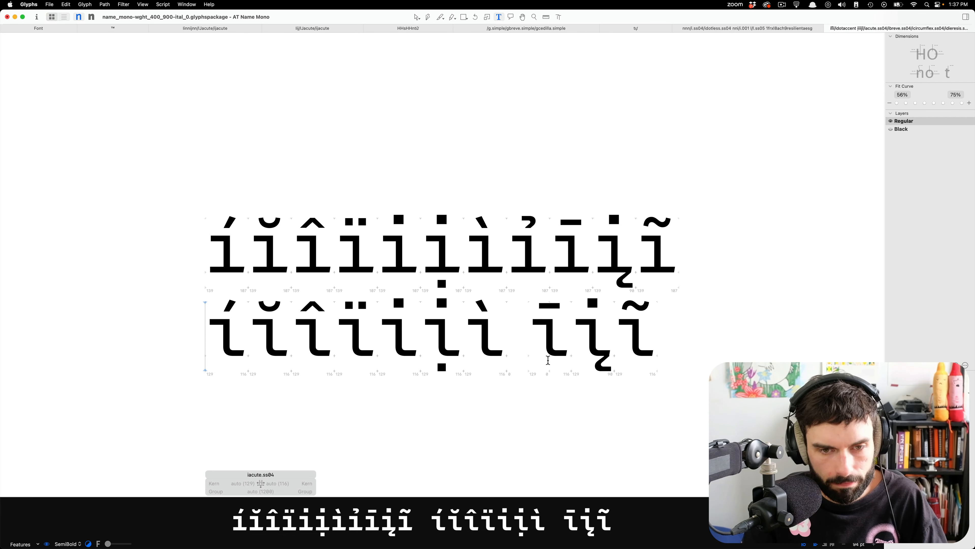
Locate the blank ihook.ss04 in the second line and open the base ihook glyph from the font overview.
{"action": "left_click", "coordinate": [513, 324]}
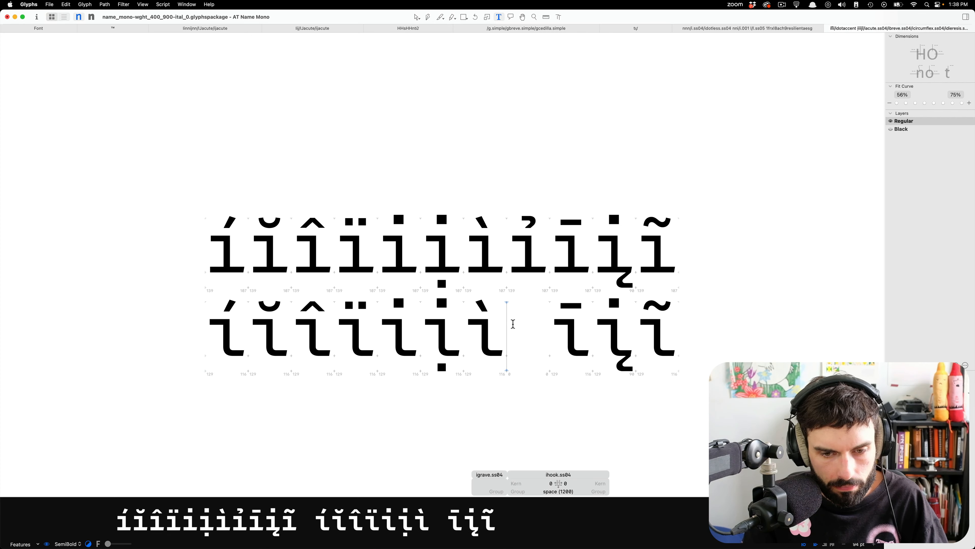
{"action": "scroll", "coordinate": [513, 324], "scroll_direction": "left", "scroll_amount": 1}
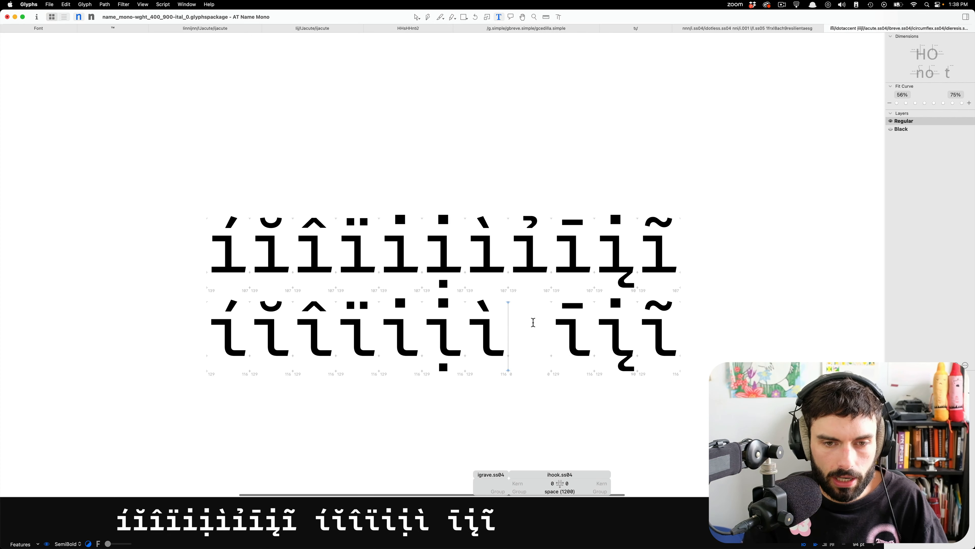
{"action": "left_click", "coordinate": [34, 30]}
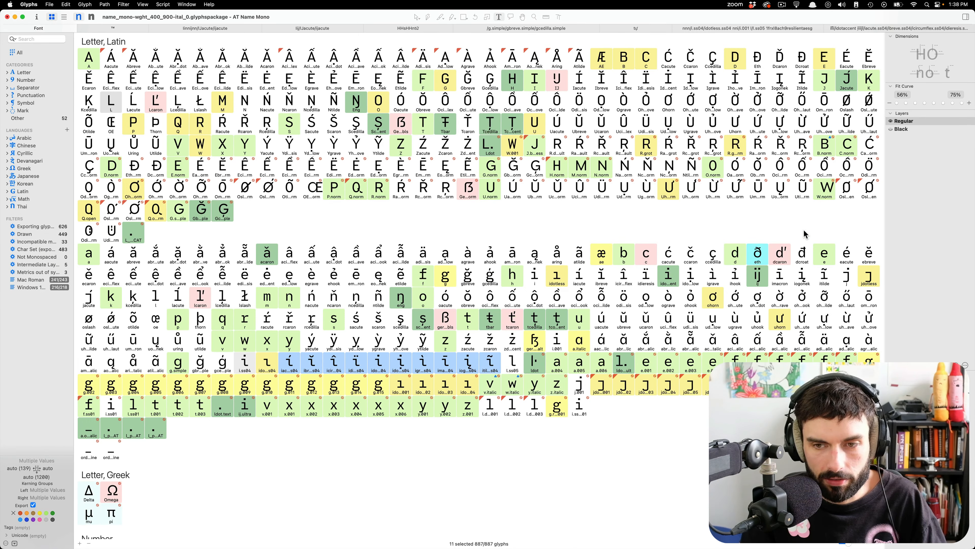
{"action": "left_click", "coordinate": [739, 281]}
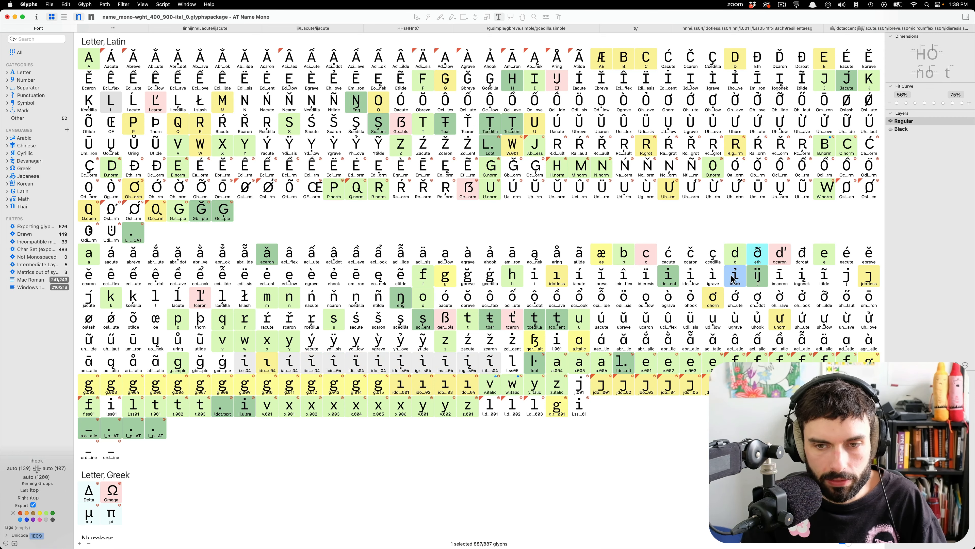
{"action": "double_click", "coordinate": [733, 280]}
Return to the edit view with the accented i glyphs and copy the name hookabovecomb from ihook's accent component.
{"action": "left_click", "coordinate": [859, 30]}
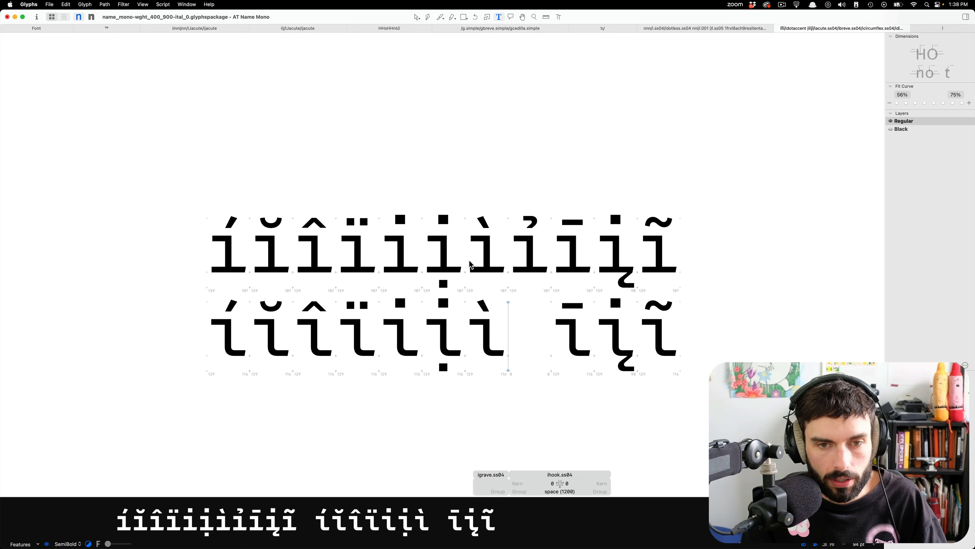
{"action": "scroll", "coordinate": [470, 265], "scroll_direction": "up", "scroll_amount": 3}
{"action": "double_click", "coordinate": [541, 263]}
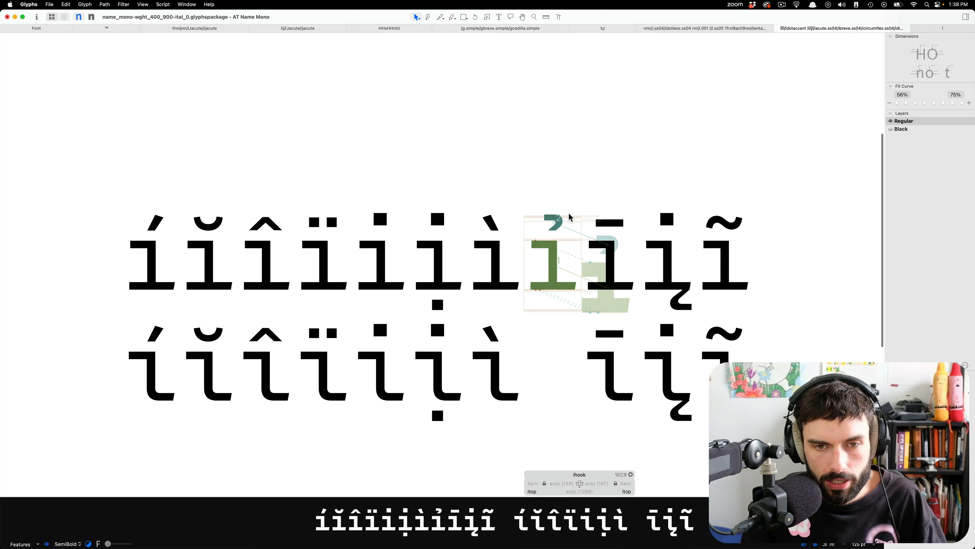
{"action": "scroll", "coordinate": [570, 217], "scroll_direction": "up", "scroll_amount": 5}
{"action": "left_click", "coordinate": [489, 259]}
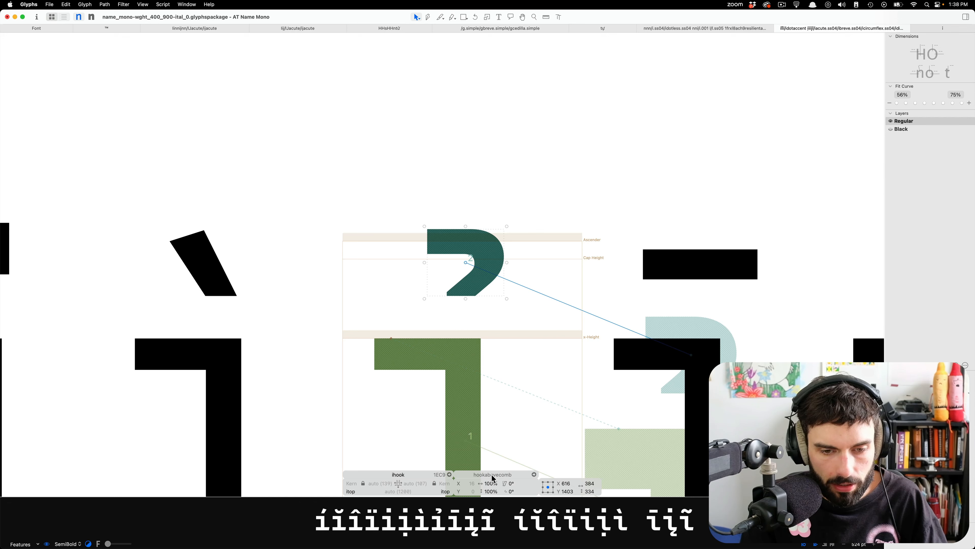
{"action": "key", "text": "super"}
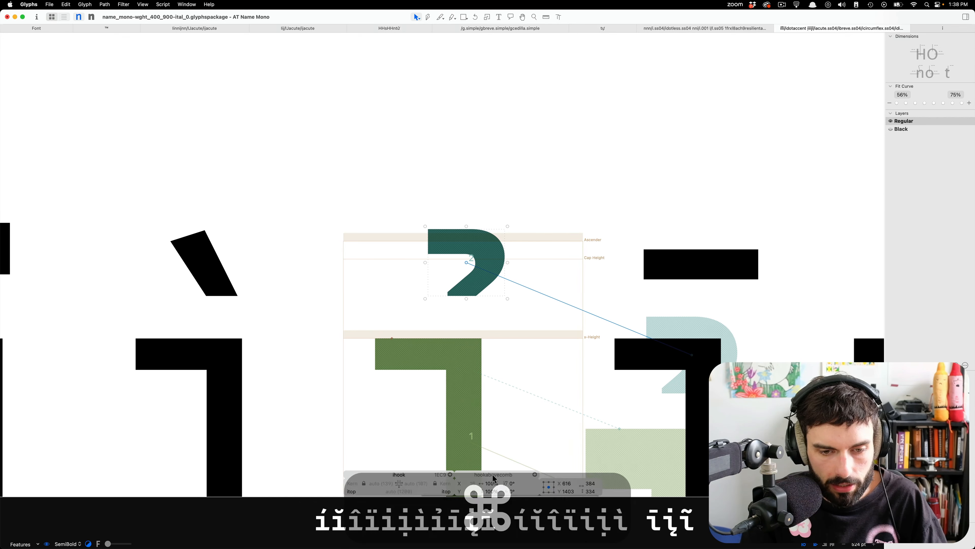
{"action": "left_click", "coordinate": [493, 476]}
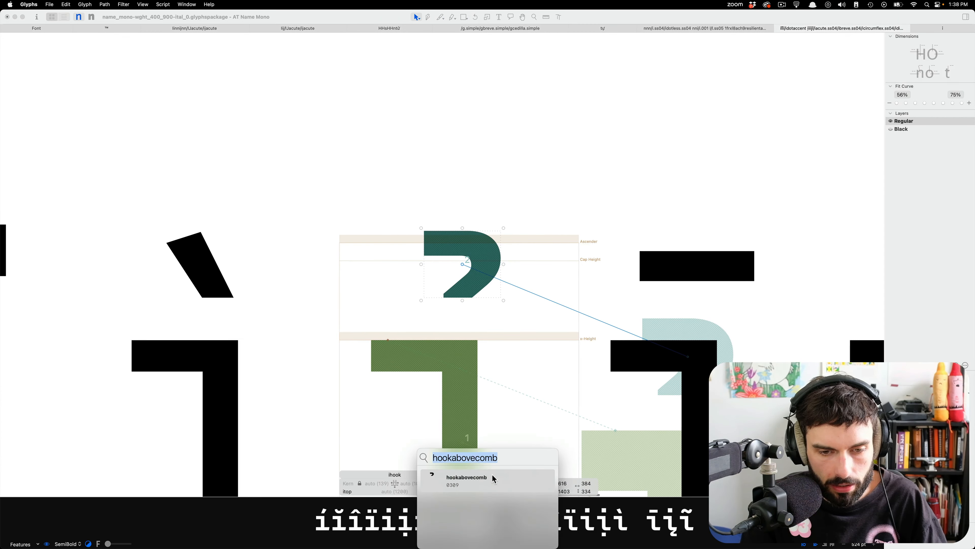
{"action": "left_click", "coordinate": [518, 333]}
{"action": "scroll", "coordinate": [518, 331], "scroll_direction": "down", "scroll_amount": 5}
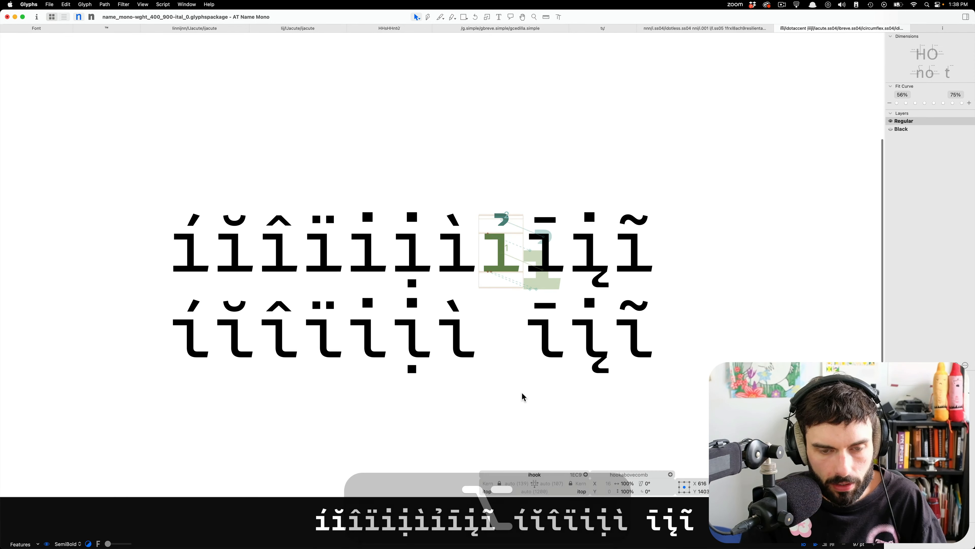
Remove the blank ihook.ss04 glyph in the second line from the font.
{"action": "key", "text": "t"}
{"action": "left_click", "coordinate": [488, 331]}
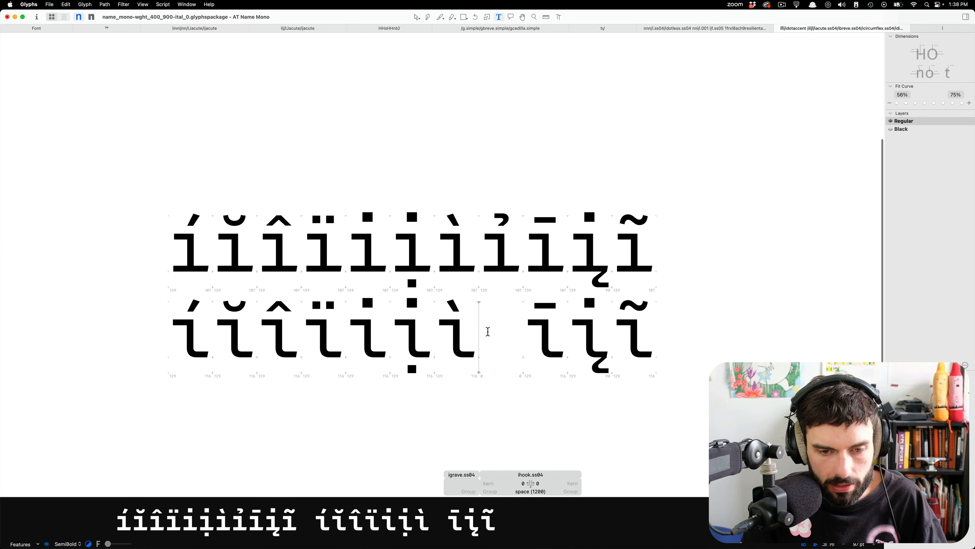
{"action": "key", "text": "super+BackSpace"}
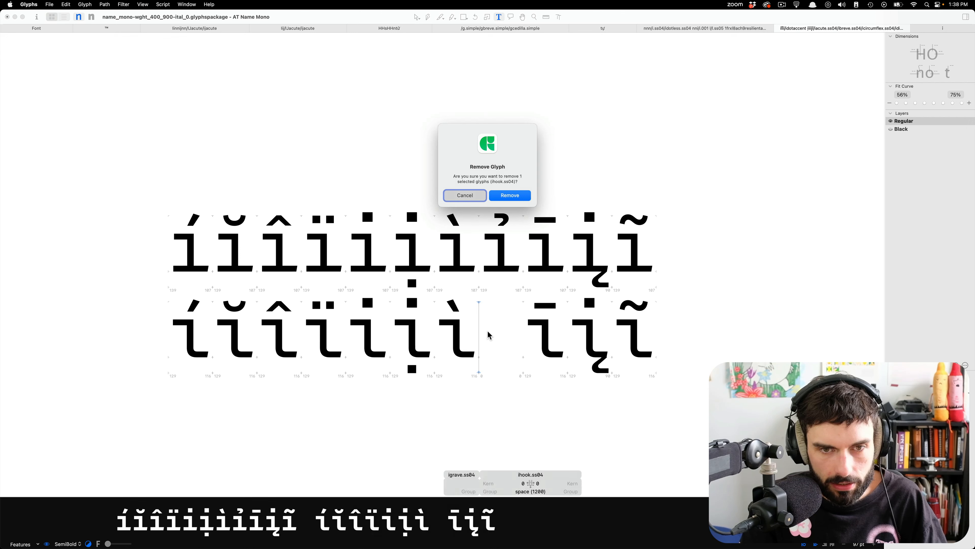
{"action": "key", "text": "Return"}
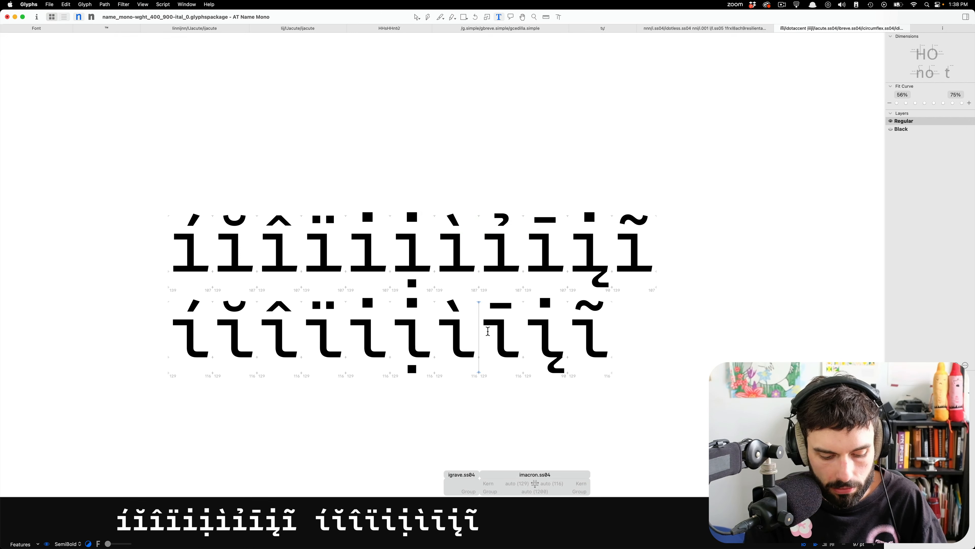
Generate the glyph from the recipe idotless.ss04+hookabovecomb=ihook.ss04, copying the recipe before confirming it.
{"action": "key", "text": "shift+super+g"}
{"action": "key", "text": "shift+super+v"}
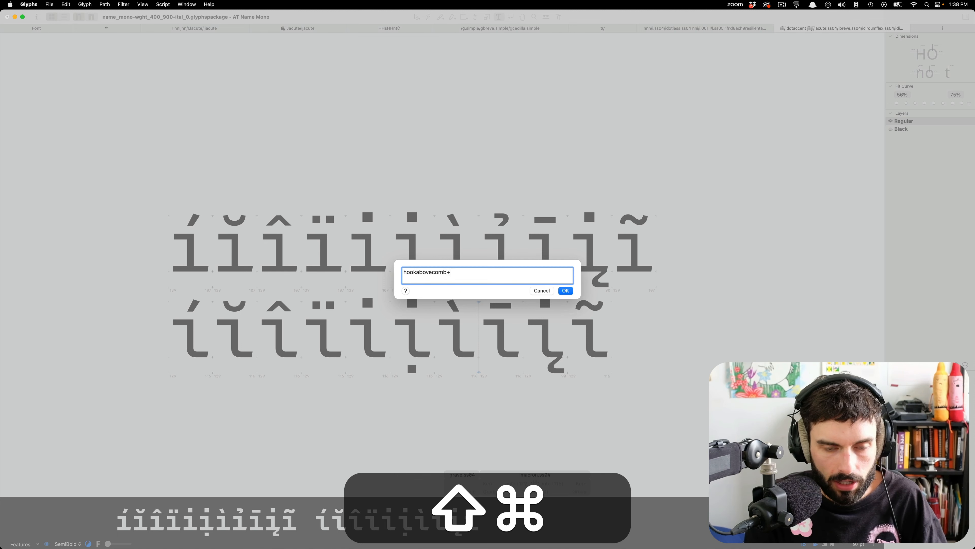
{"action": "key", "text": "super+Left"}
{"action": "type", "text": "ido"}
{"action": "type", "text": "tless.ss0"}
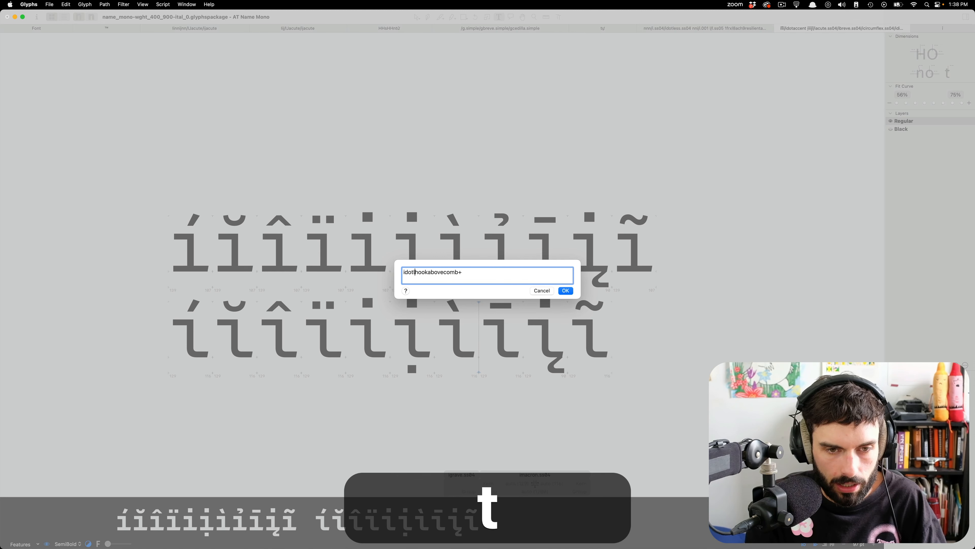
{"action": "type", "text": "4"}
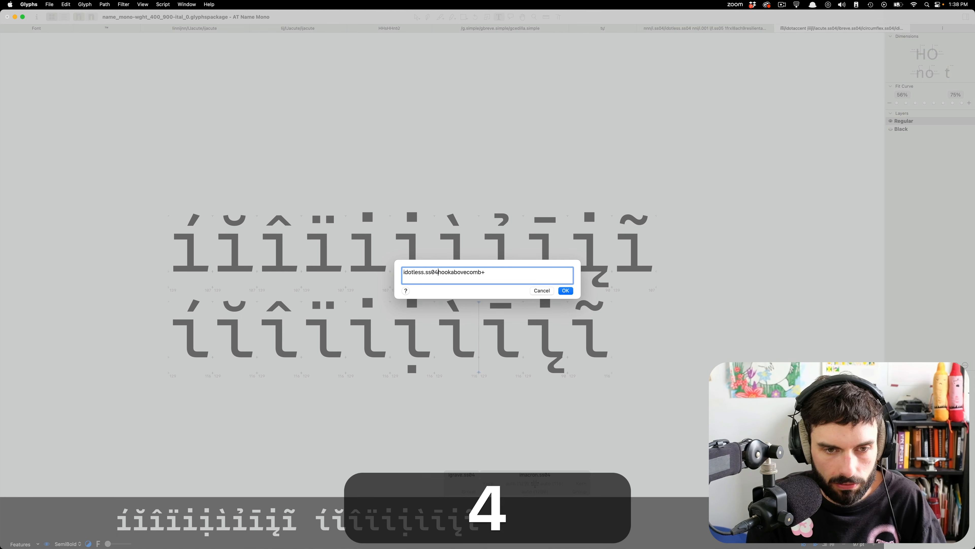
{"action": "key", "text": "shift"}
{"action": "key", "text": "super+Right"}
{"action": "key", "text": "BackSpace"}
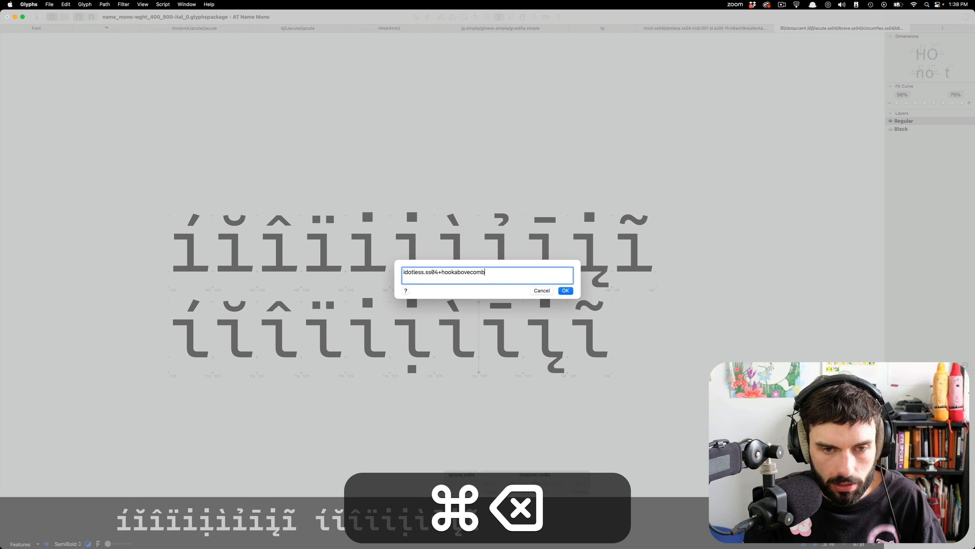
{"action": "type", "text": "id"}
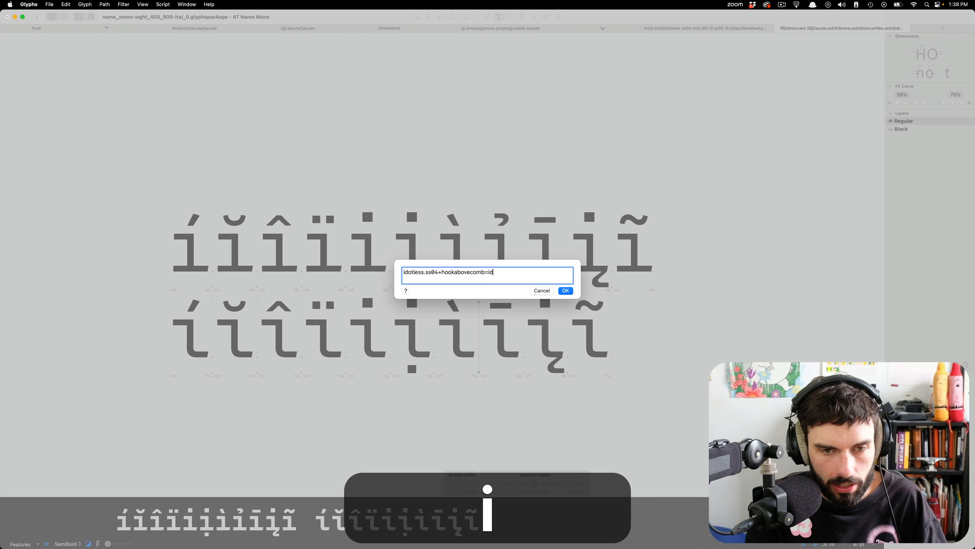
{"action": "key", "text": "BackSpace"}
{"action": "type", "text": "ho"}
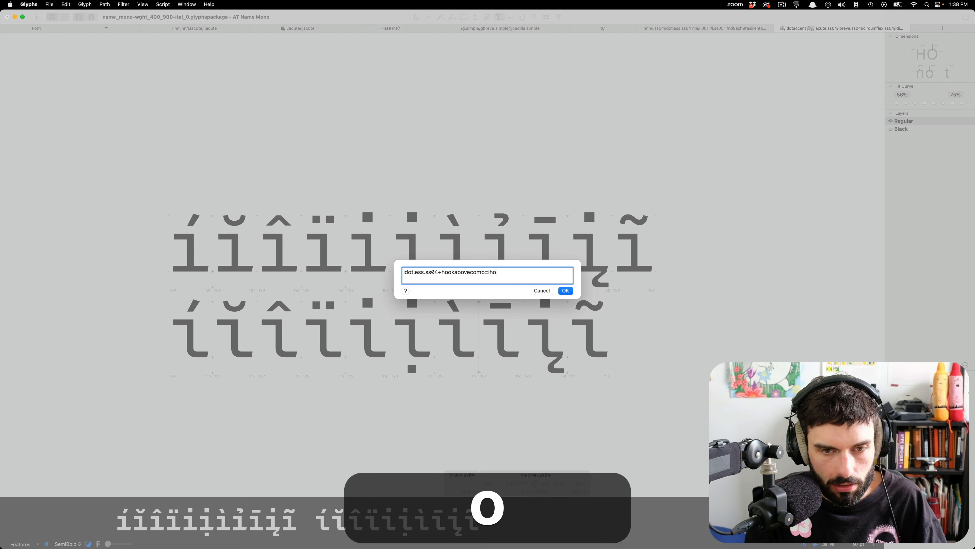
{"action": "type", "text": "ok.ss04"}
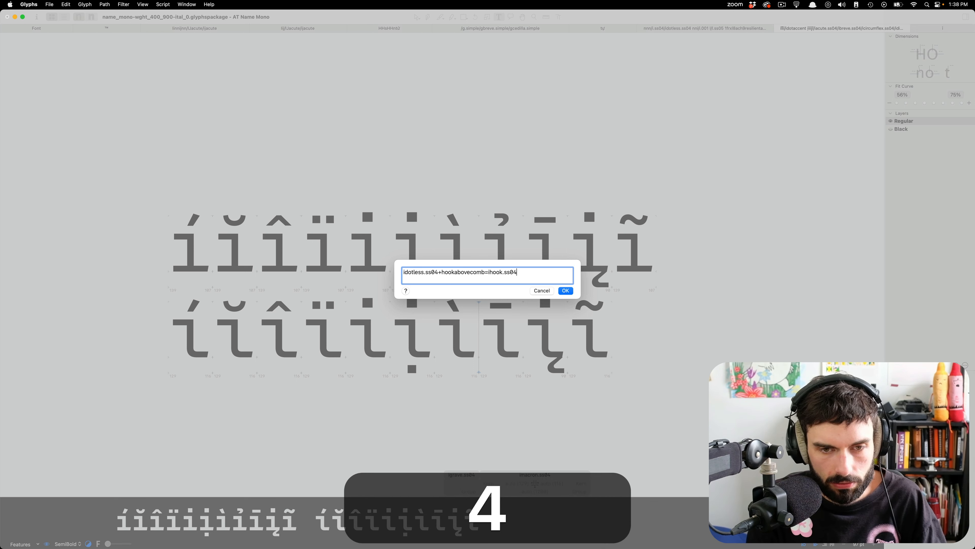
{"action": "key", "text": "super+a"}
{"action": "key", "text": "super+c"}
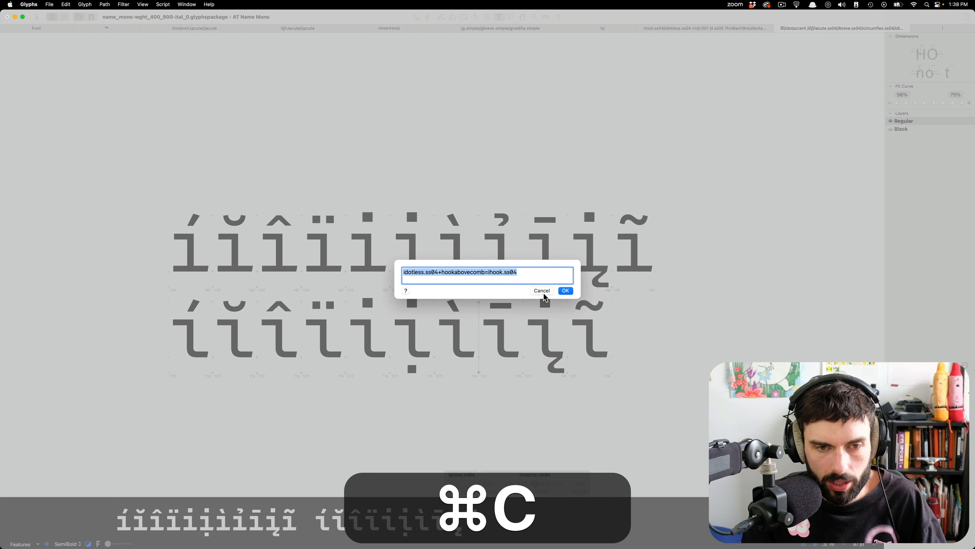
{"action": "left_click", "coordinate": [564, 291]}
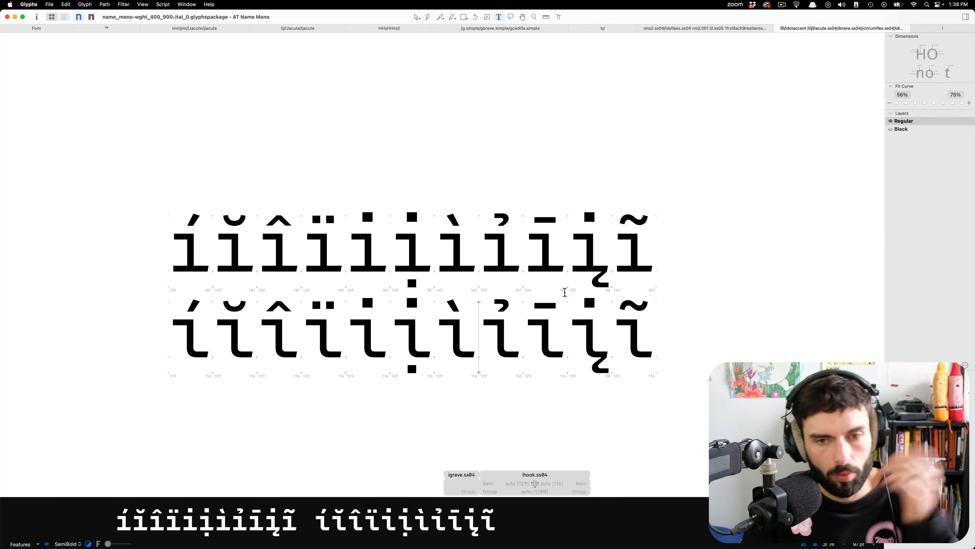
Open the idotless and ogonekcomb components of iogonek in the first line for editing.
{"action": "scroll", "coordinate": [528, 343], "scroll_direction": "left", "scroll_amount": 5}
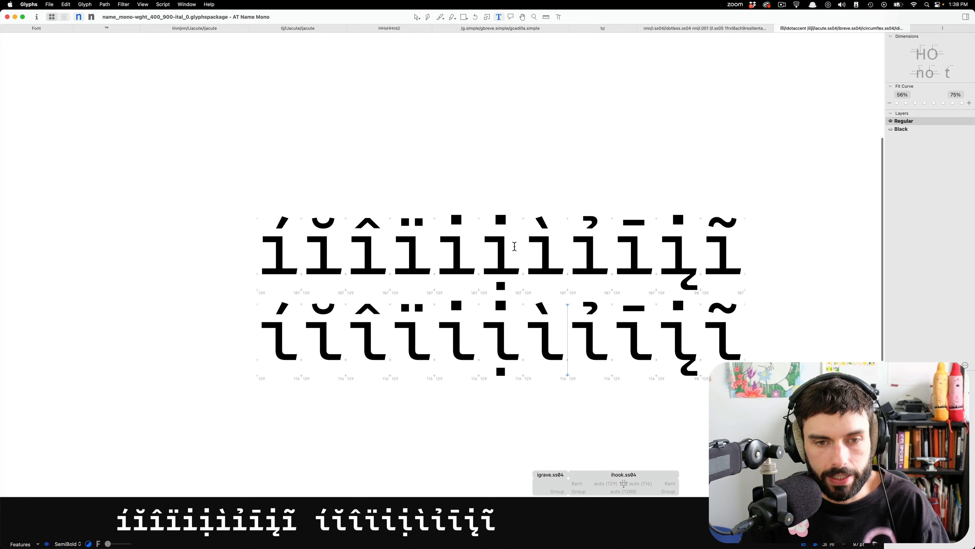
{"action": "left_click", "coordinate": [790, 325]}
{"action": "scroll", "coordinate": [661, 229], "scroll_direction": "up", "scroll_amount": 10}
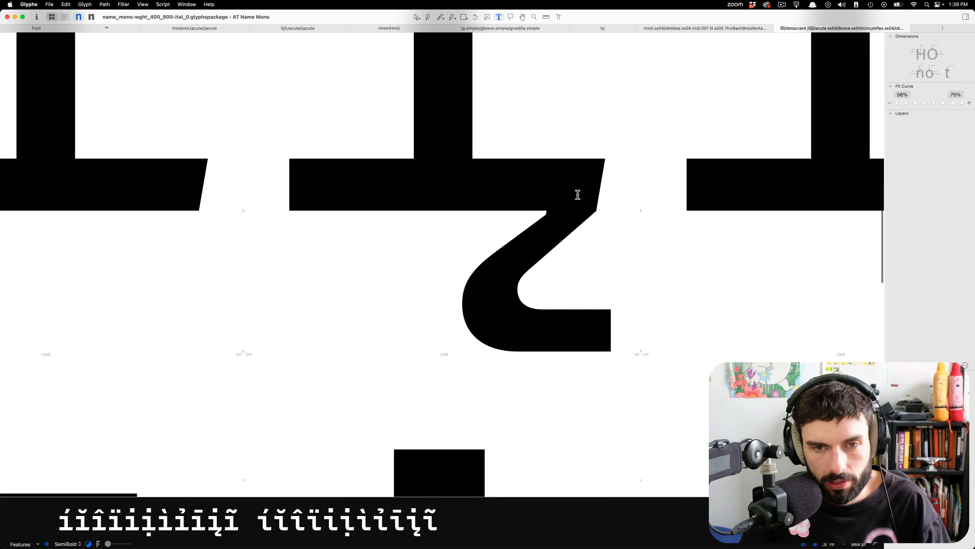
{"action": "left_click", "coordinate": [577, 195]}
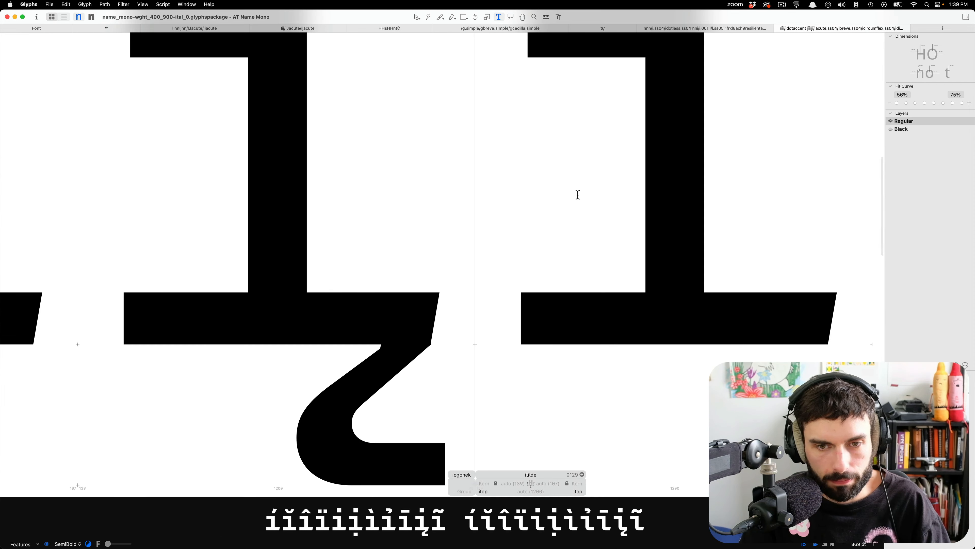
{"action": "double_click", "coordinate": [403, 253]}
{"action": "double_click", "coordinate": [387, 322]}
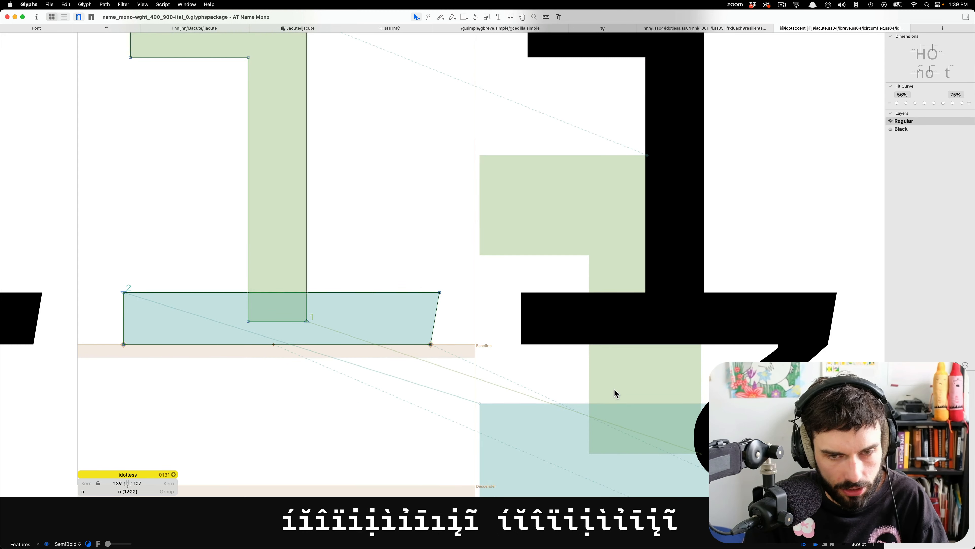
{"action": "double_click", "coordinate": [702, 432]}
{"action": "double_click", "coordinate": [702, 432]}
Shift the entire ogonekcomb outline and its anchor right to sit within the advance width, then take ogonekcomb out of the text line.
{"action": "scroll", "coordinate": [510, 349], "scroll_direction": "up", "scroll_amount": 2}
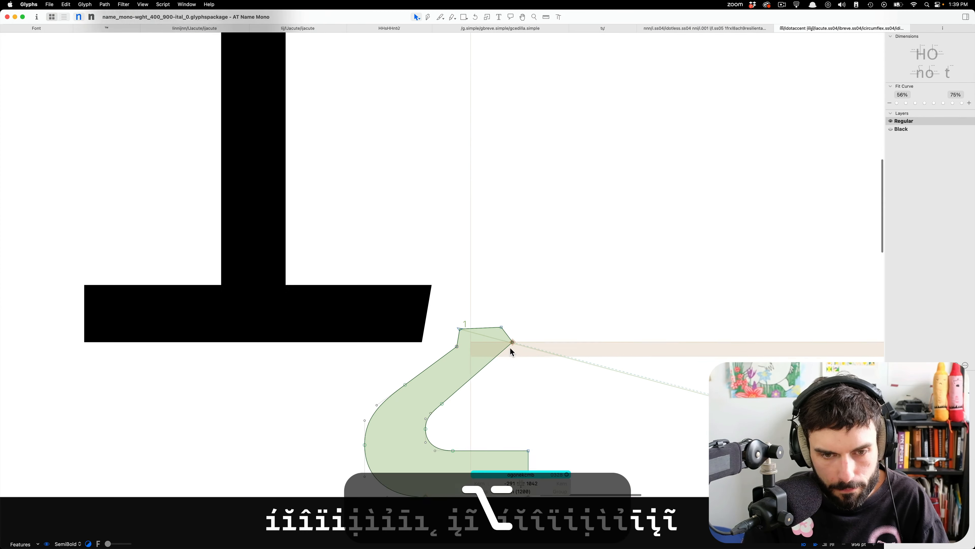
{"action": "scroll", "coordinate": [510, 352], "scroll_direction": "up", "scroll_amount": 5}
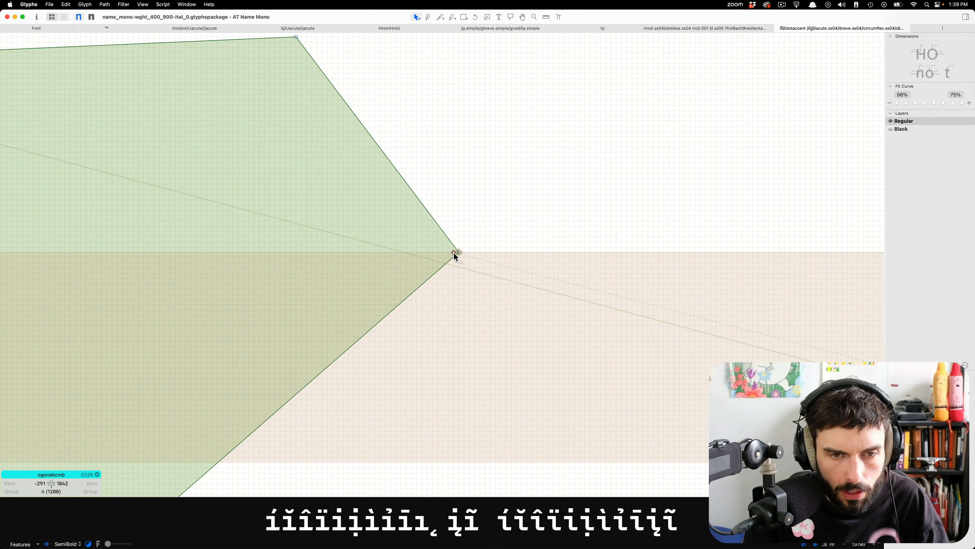
{"action": "scroll", "coordinate": [457, 257], "scroll_direction": "down", "scroll_amount": 6}
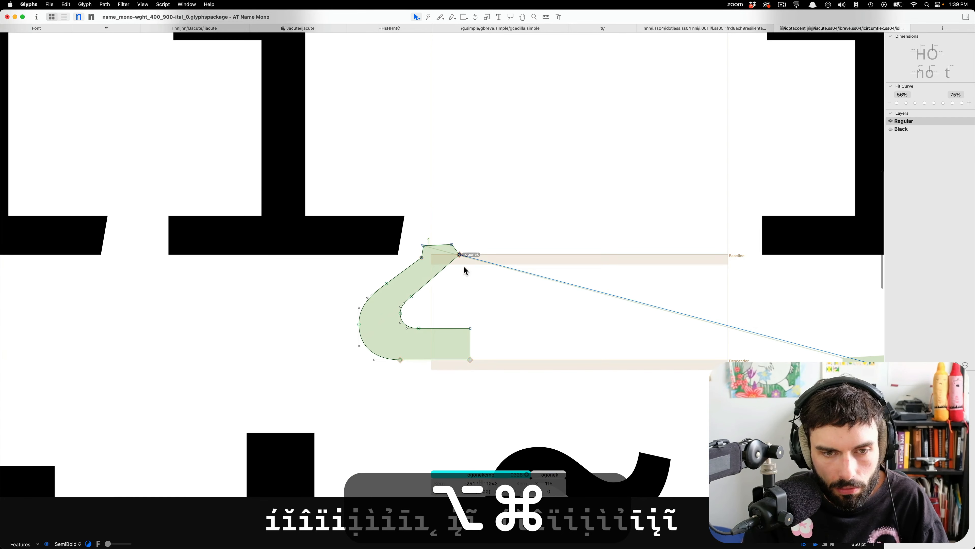
{"action": "scroll", "coordinate": [465, 270], "scroll_direction": "down", "scroll_amount": 2}
{"action": "key", "text": "super+a"}
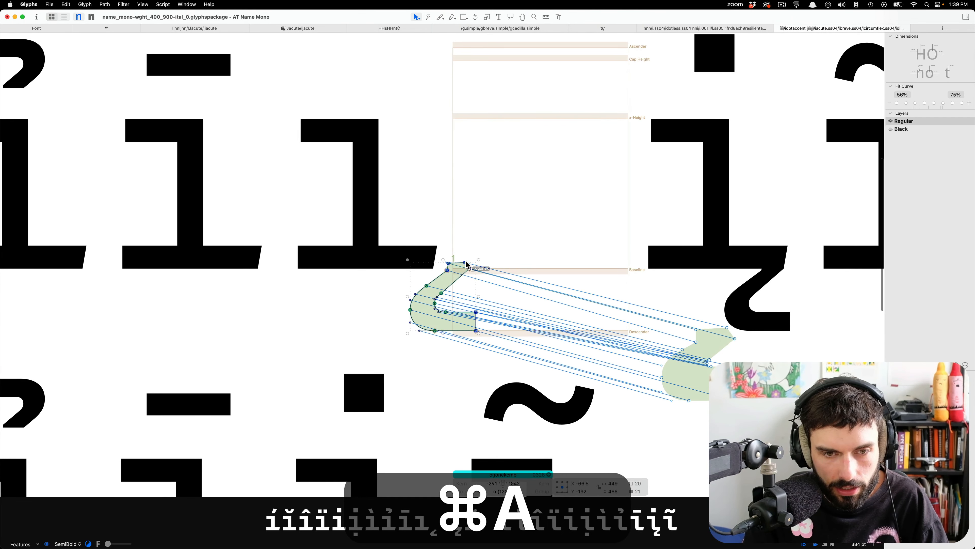
{"action": "left_click_drag", "start_coordinate": [465, 264], "coordinate": [557, 265]}
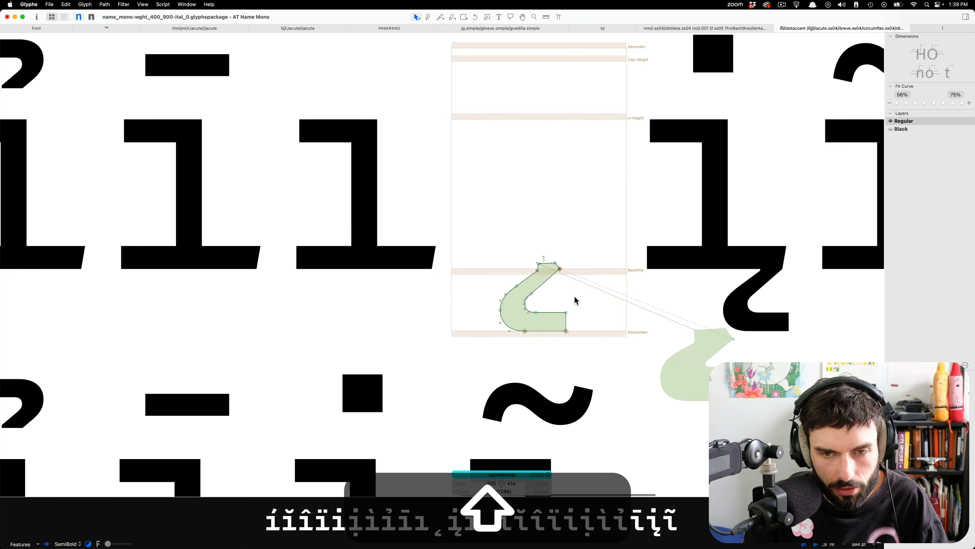
{"action": "key", "text": "shift+super+t"}
{"action": "scroll", "coordinate": [456, 261], "scroll_direction": "down", "scroll_amount": 5}
{"action": "left_click", "coordinate": [496, 235]}
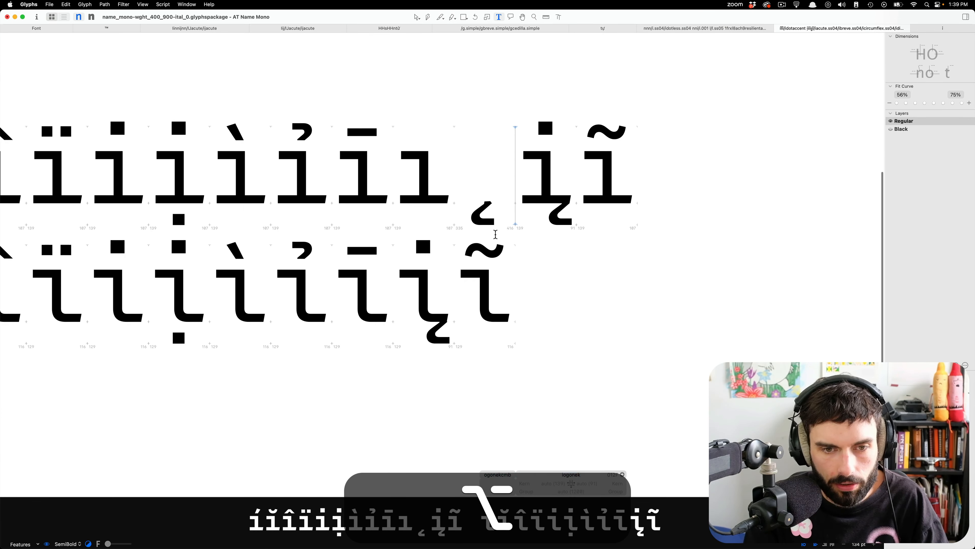
{"action": "key", "text": "BackSpace"}
Open idotless.ss04 from iogonek.ss04 and nudge its ogonek anchor left toward the lower-right corner of the tail.
{"action": "scroll", "coordinate": [436, 321], "scroll_direction": "up", "scroll_amount": 5}
{"action": "double_click", "coordinate": [432, 304]}
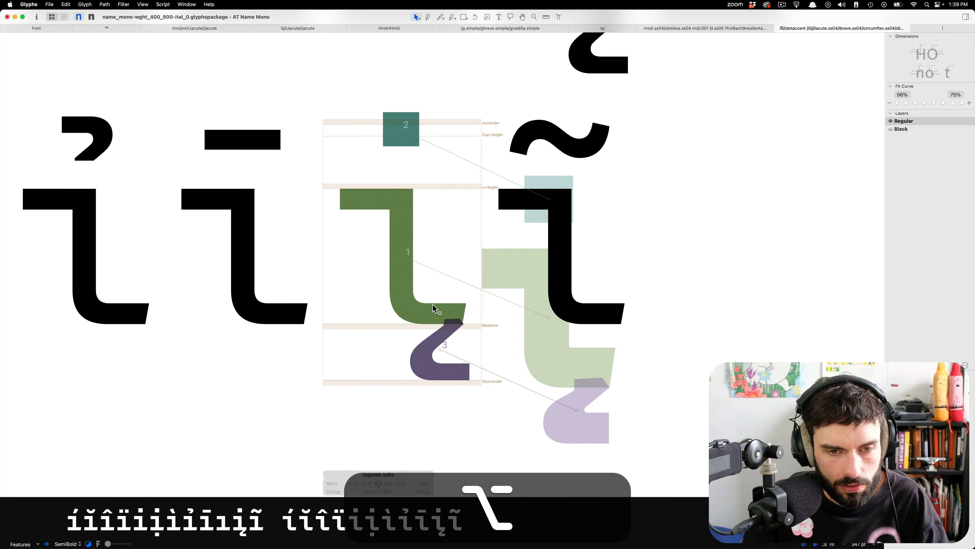
{"action": "double_click", "coordinate": [441, 318]}
{"action": "scroll", "coordinate": [455, 309], "scroll_direction": "up", "scroll_amount": 4}
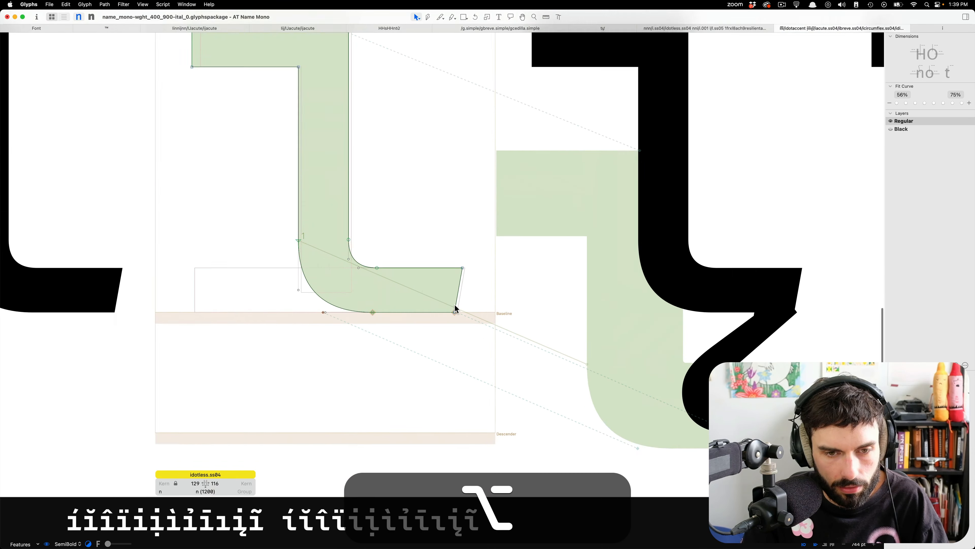
{"action": "scroll", "coordinate": [454, 308], "scroll_direction": "up", "scroll_amount": 4}
{"action": "left_click", "coordinate": [456, 307]}
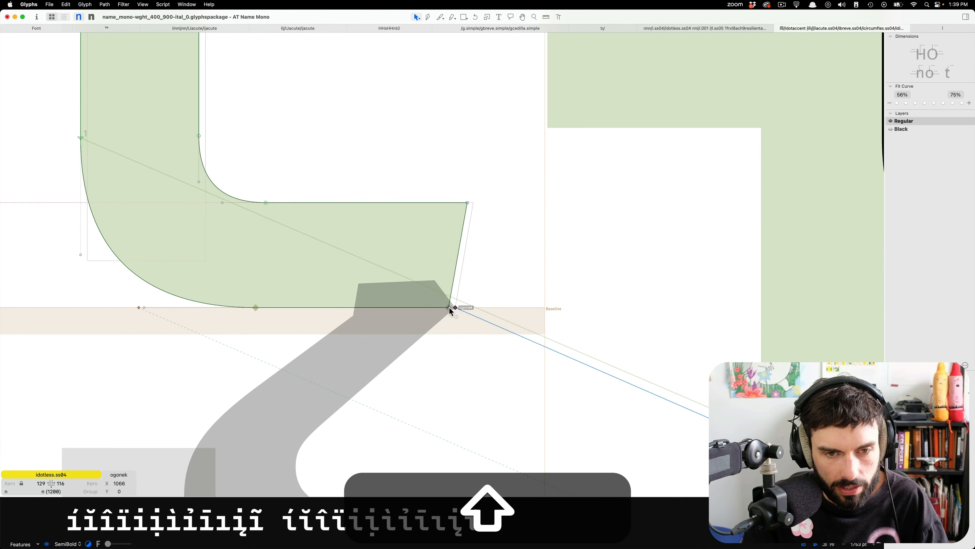
{"action": "key", "text": "shift+Left"}
{"action": "scroll", "coordinate": [410, 350], "scroll_direction": "down", "scroll_amount": 8}
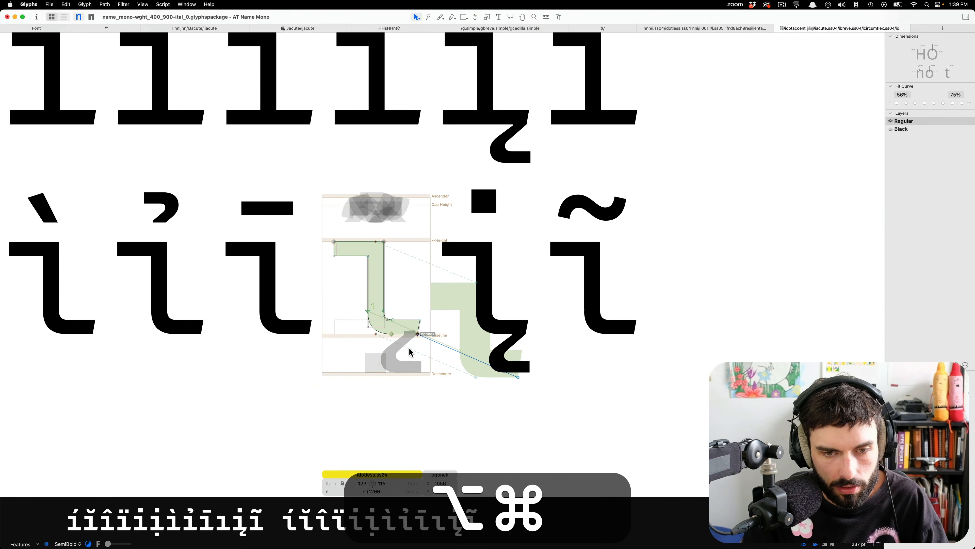
Start an empty line below the .ss04 glyphs in the text and go back to the font overview.
{"action": "key", "text": "super+t"}
{"action": "scroll", "coordinate": [548, 394], "scroll_direction": "down", "scroll_amount": 4}
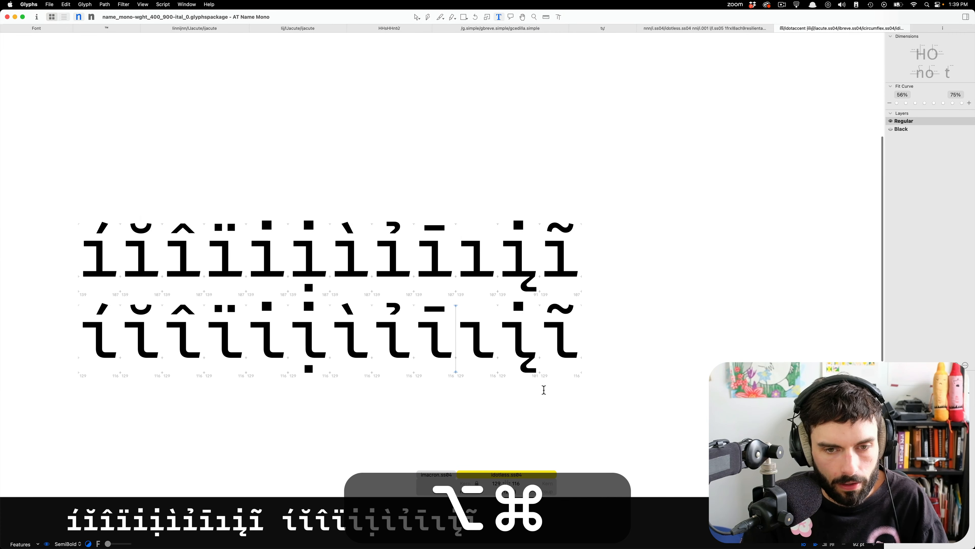
{"action": "scroll", "coordinate": [512, 375], "scroll_direction": "left", "scroll_amount": 2}
{"action": "left_click", "coordinate": [667, 323]}
{"action": "key", "text": "Return"}
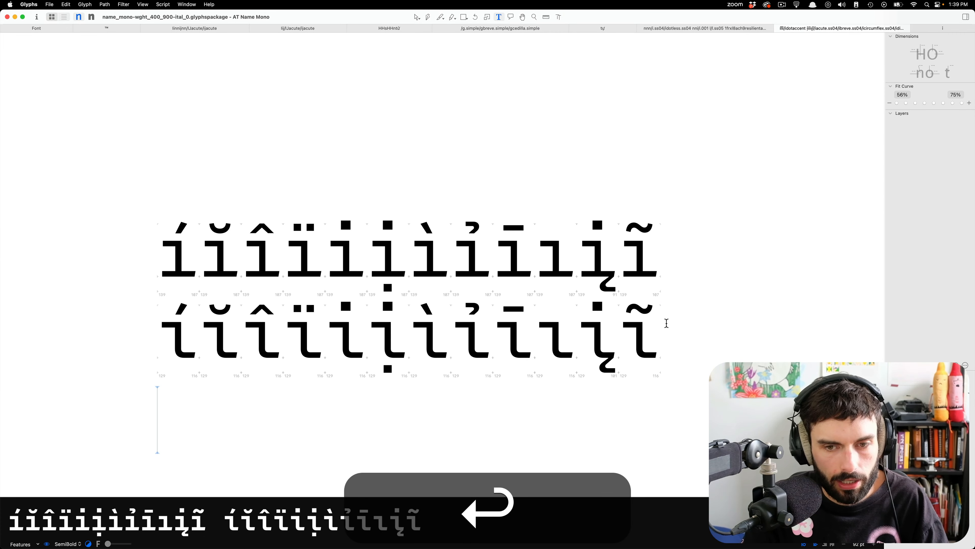
{"action": "left_click", "coordinate": [39, 29]}
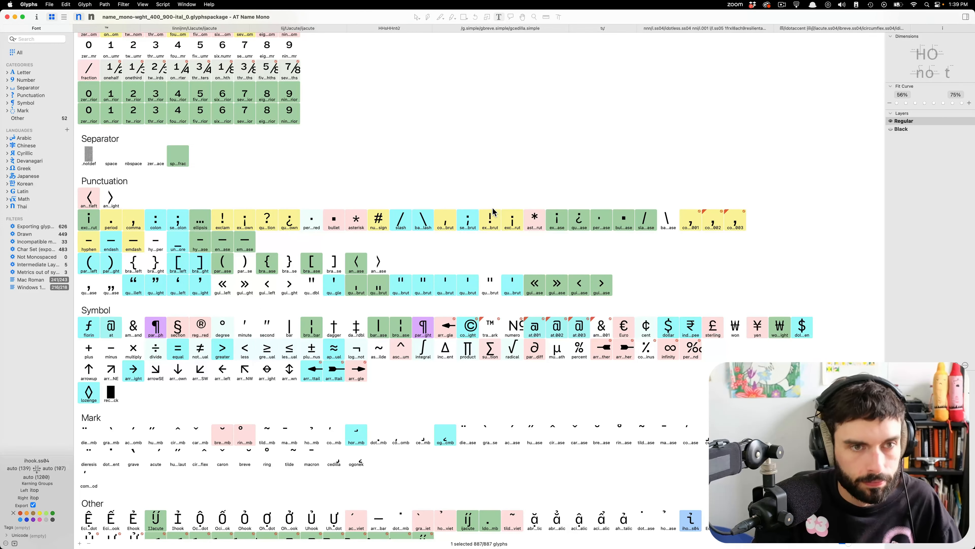
Select lacute, lcaron, lcedilla and lslash in the font overview and copy their glyph names one per line.
{"action": "scroll", "coordinate": [493, 211], "scroll_direction": "up", "scroll_amount": 15}
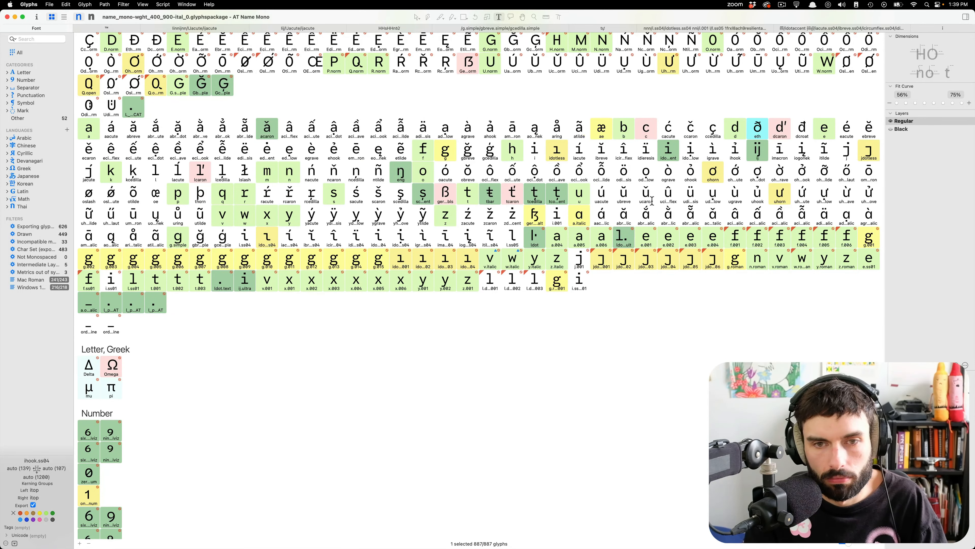
{"action": "scroll", "coordinate": [652, 200], "scroll_direction": "up", "scroll_amount": 3}
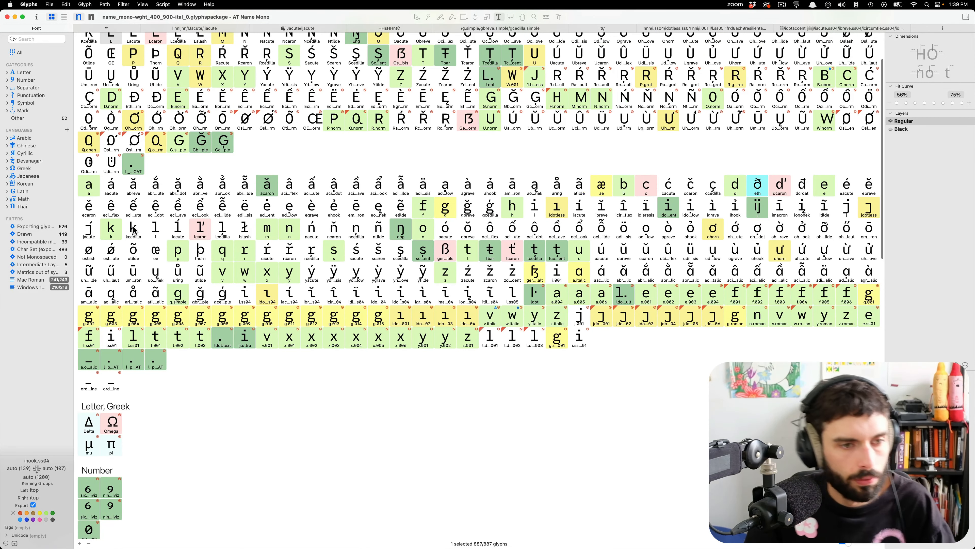
{"action": "left_click", "coordinate": [155, 227]}
{"action": "scroll", "coordinate": [172, 227], "scroll_direction": "down", "scroll_amount": 1}
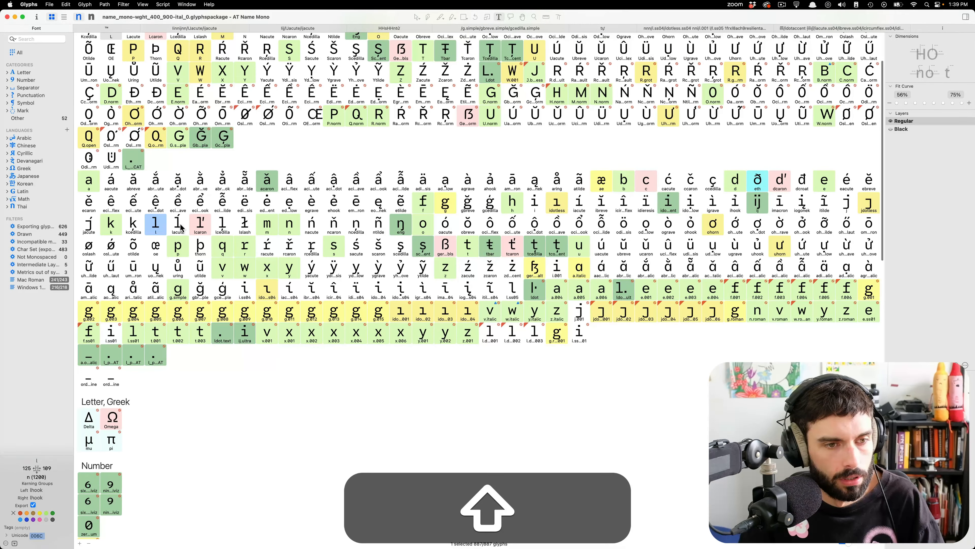
{"action": "left_click", "coordinate": [180, 227]}
{"action": "left_click", "coordinate": [242, 226], "text": "shift"}
{"action": "right_click", "coordinate": [243, 226]}
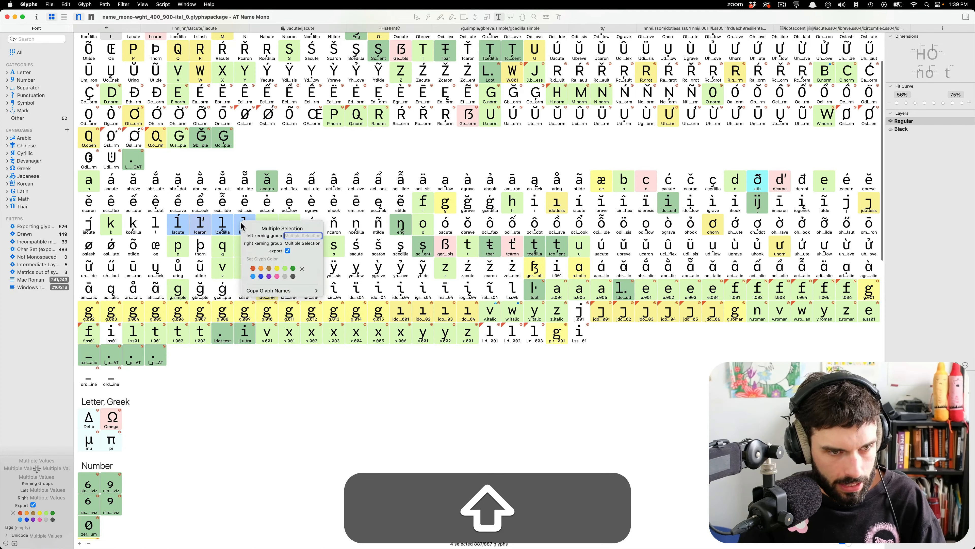
{"action": "mouse_move", "coordinate": [286, 292]}
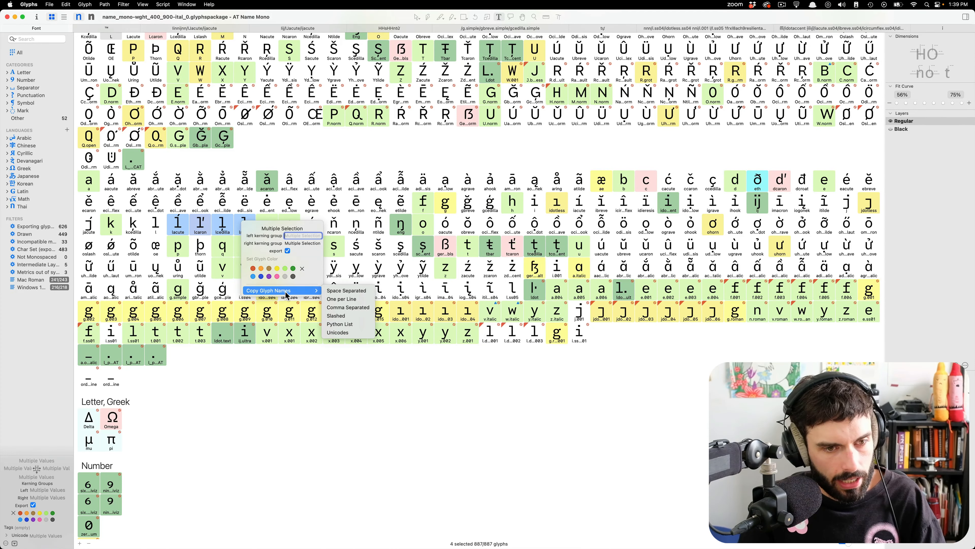
{"action": "left_click", "coordinate": [366, 302]}
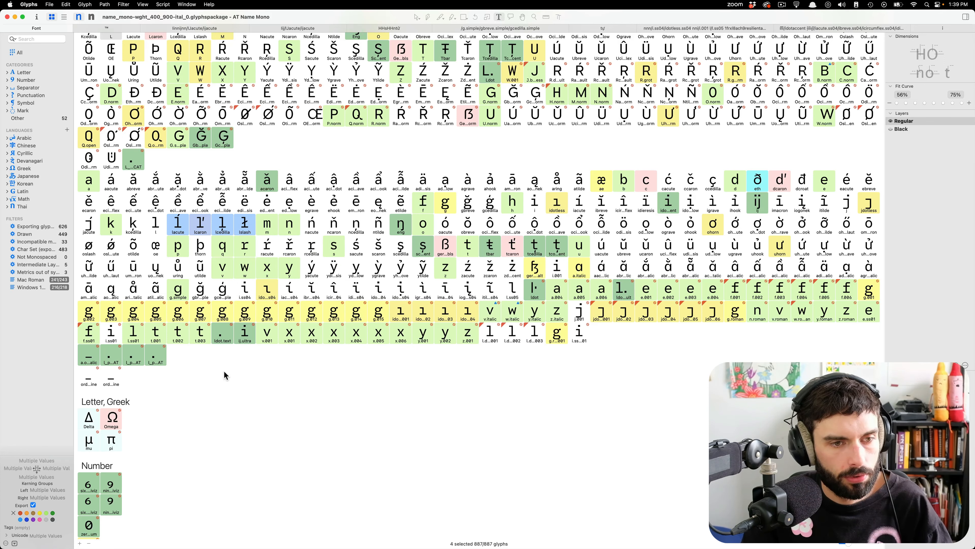
Open the four selected accented l glyphs together for editing and inspect how lcaron and lslash are built.
{"action": "double_click", "coordinate": [200, 221]}
{"action": "left_click", "coordinate": [375, 226]}
{"action": "left_click", "coordinate": [422, 227]}
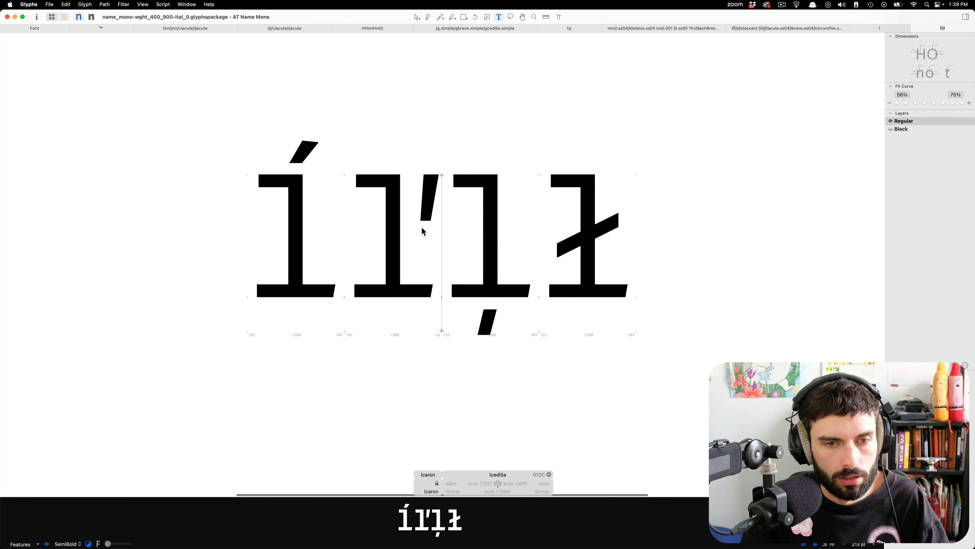
{"action": "key", "text": "Escape"}
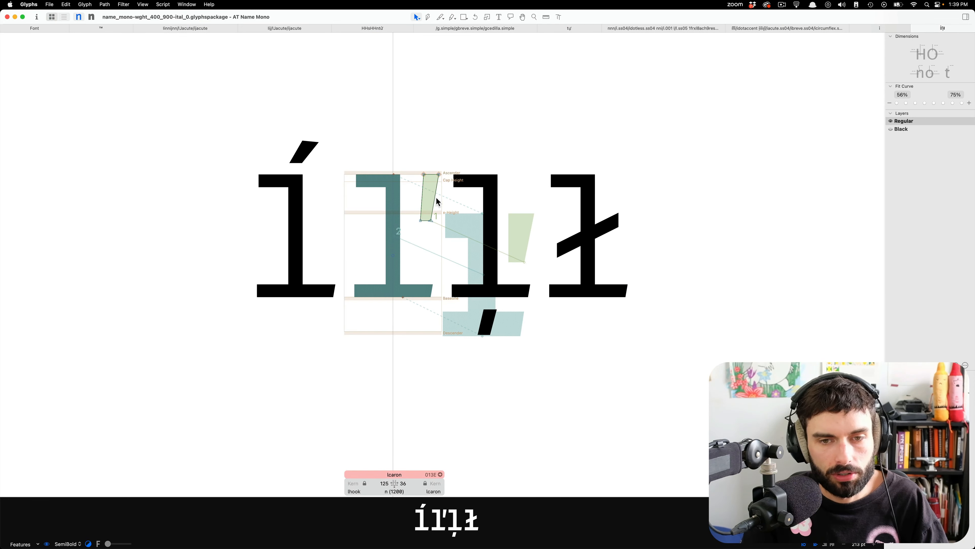
{"action": "double_click", "coordinate": [581, 249]}
Return to text editing and start an empty line after lslash.
{"action": "key", "text": "t"}
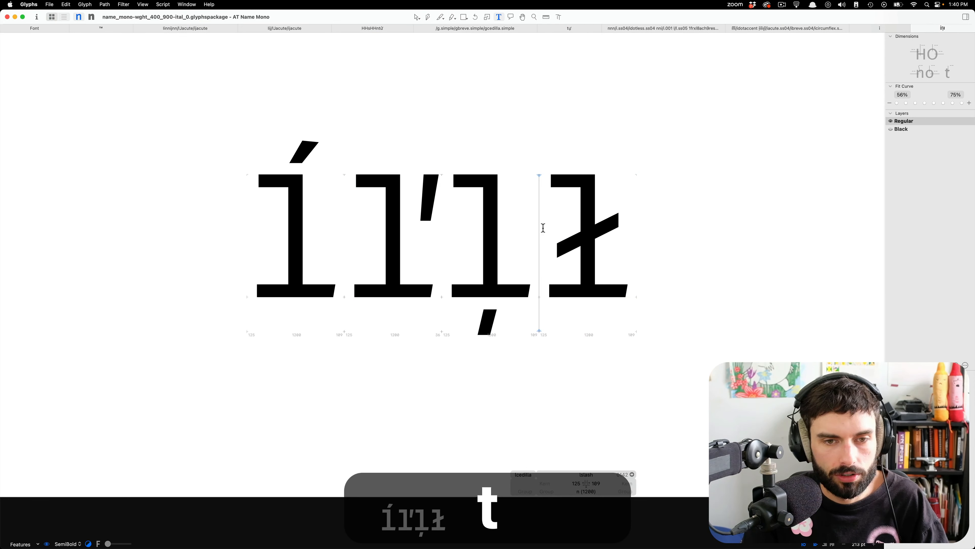
{"action": "left_click", "coordinate": [243, 210]}
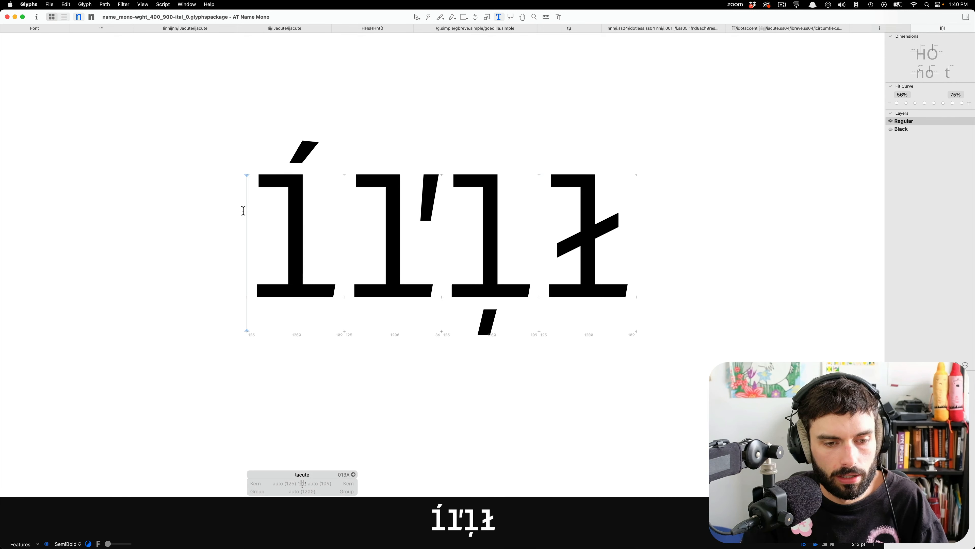
{"action": "left_click", "coordinate": [456, 227]}
{"action": "left_click", "coordinate": [735, 242]}
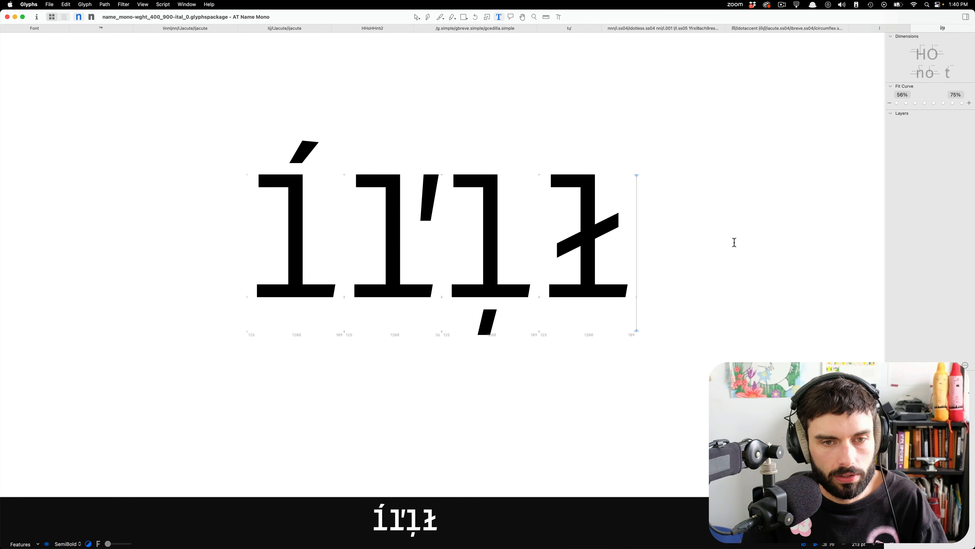
{"action": "key", "text": "Return"}
Switch to VS Code and replace the old .ss04 name list with the copied names lacute, lcaron, lcedilla and lslash.
{"action": "key", "text": "super+shift+g"}
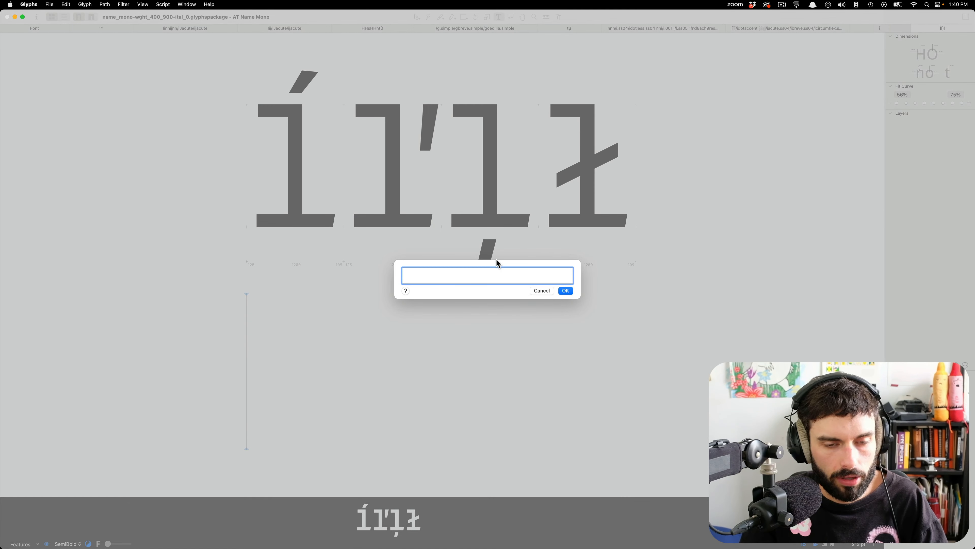
{"action": "key", "text": "ctrl+Right"}
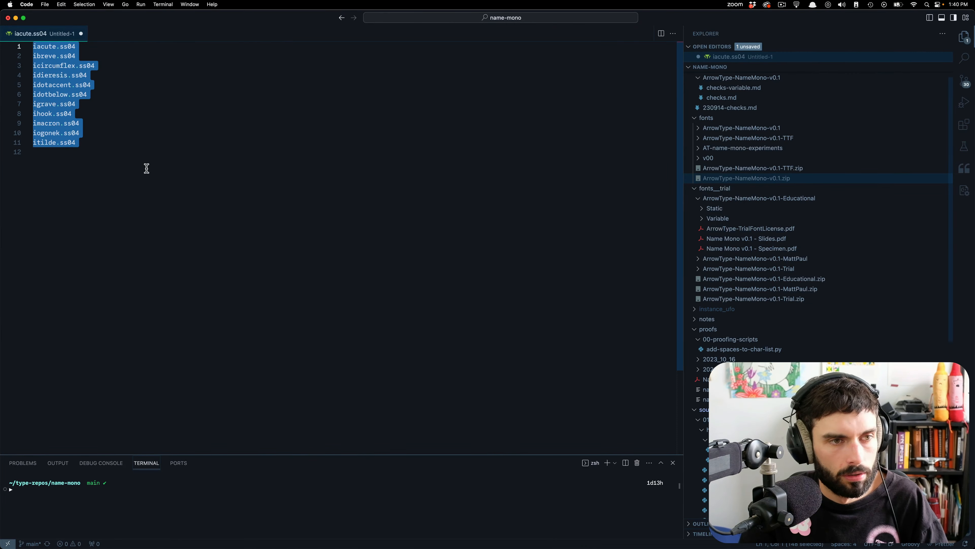
{"action": "key", "text": "BackSpace"}
{"action": "type", "text": "lacute lcaron lcedilla lslash"}
{"action": "key", "text": "super+BackSpace"}
{"action": "key", "text": "Up"}
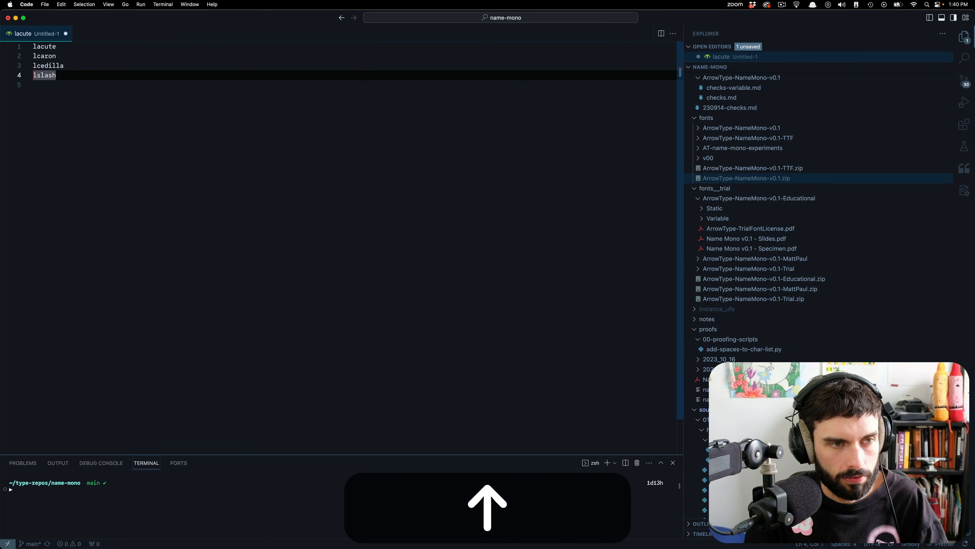
Append the suffix .ss05 to all four glyph names in the list at once.
{"action": "key", "text": "alt+super+Up"}
{"action": "key", "text": "alt+super+Up"}
{"action": "key", "text": "alt+super+Up"}
{"action": "key", "text": "super+Right"}
{"action": "type", "text": ".s"}
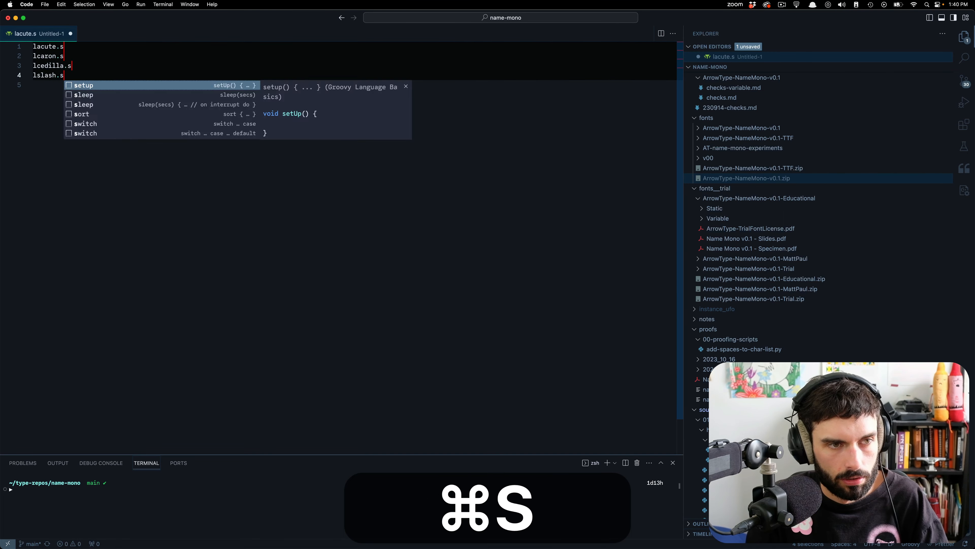
{"action": "type", "text": "s04"}
{"action": "key", "text": "BackSpace"}
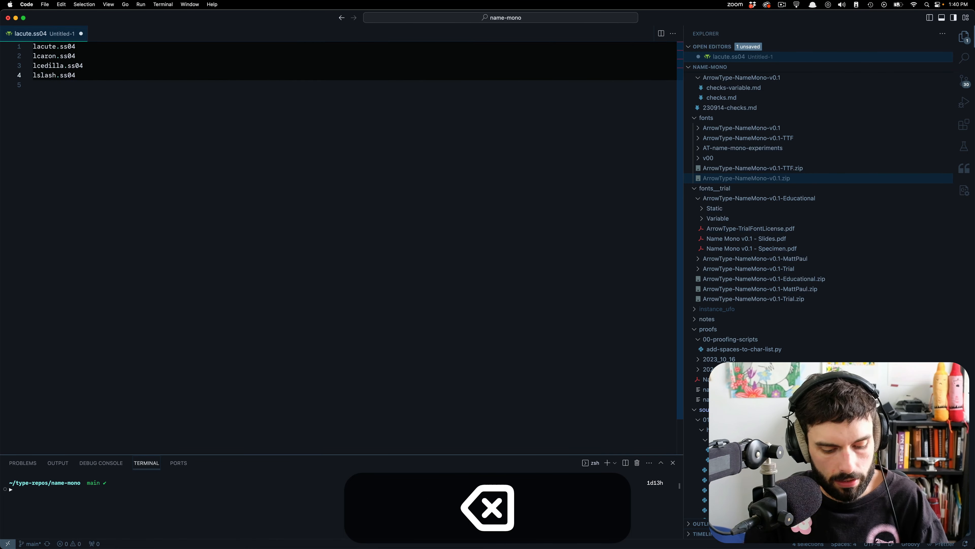
{"action": "type", "text": "5"}
Copy the list, switch back to Glyphs, and add lacute.ss05, lcaron.ss05, lcedilla.ss05 and lslash.ss05 as new glyphs.
{"action": "left_click_drag", "start_coordinate": [204, 196], "coordinate": [2, 3]}
{"action": "key", "text": "super+c"}
{"action": "key", "text": "super+Tab"}
{"action": "key", "text": "super+shift+g"}
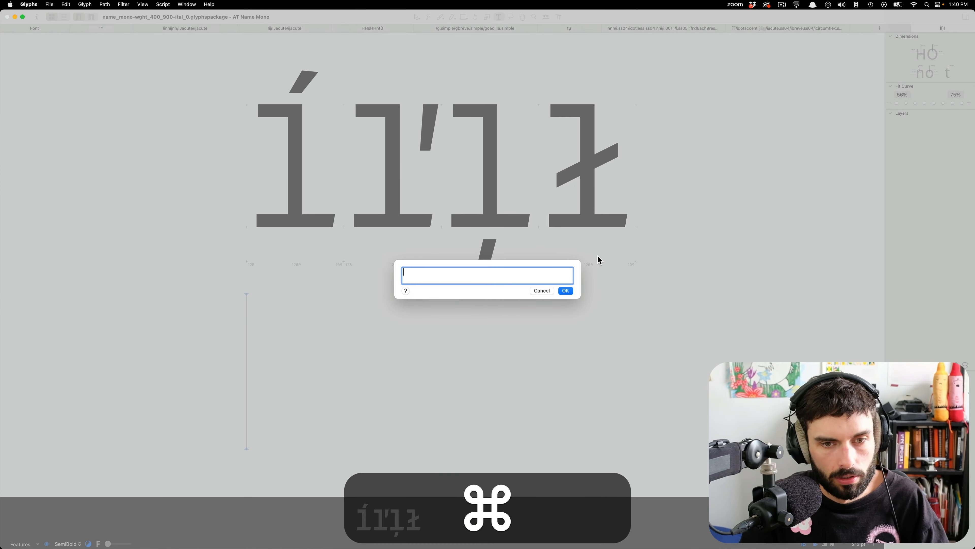
{"action": "key", "text": "super+v"}
{"action": "key", "text": "BackSpace"}
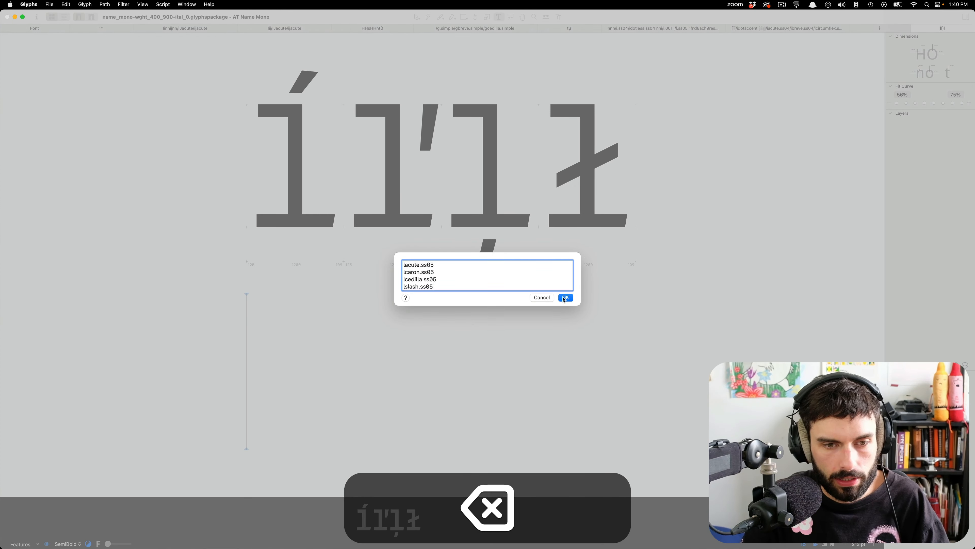
{"action": "left_click", "coordinate": [565, 298]}
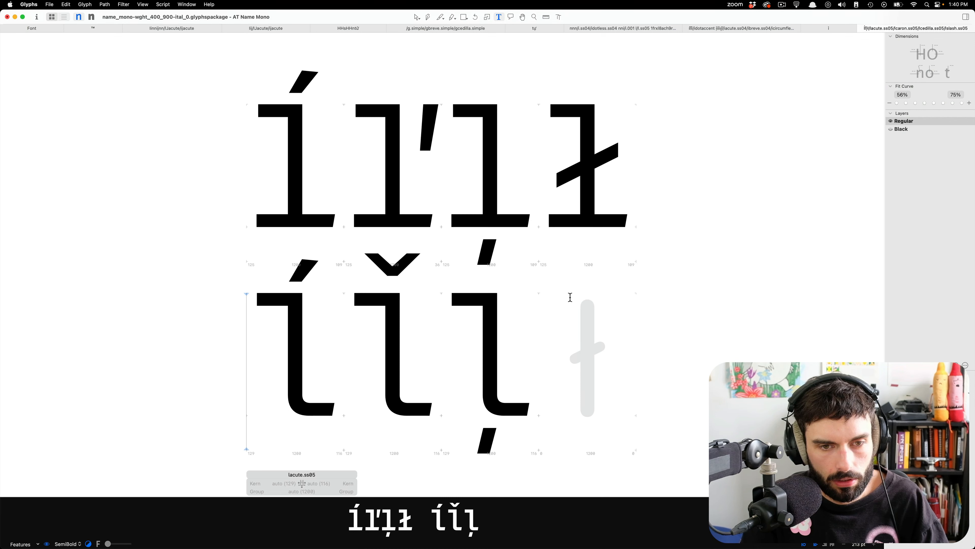
Insert an extra blank line between the default accented l glyphs and the new .ss05 glyphs.
{"action": "left_click", "coordinate": [646, 195]}
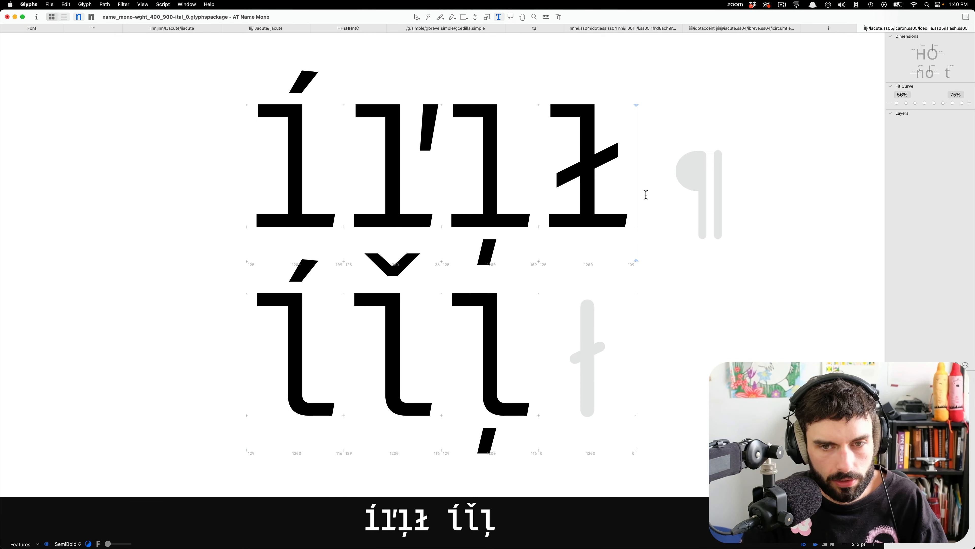
{"action": "key", "text": "Return"}
{"action": "scroll", "coordinate": [646, 194], "scroll_direction": "down", "scroll_amount": 5}
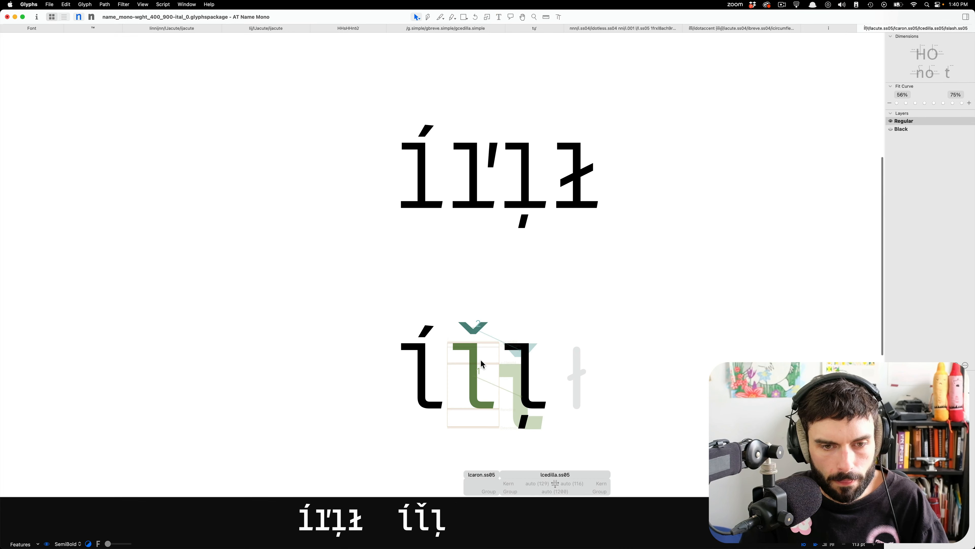
Replace the caroncomb component in lcaron.ss05 with the apostrophe-shaped caron outline copied from lcaron.
{"action": "double_click", "coordinate": [482, 356]}
{"action": "double_click", "coordinate": [492, 195]}
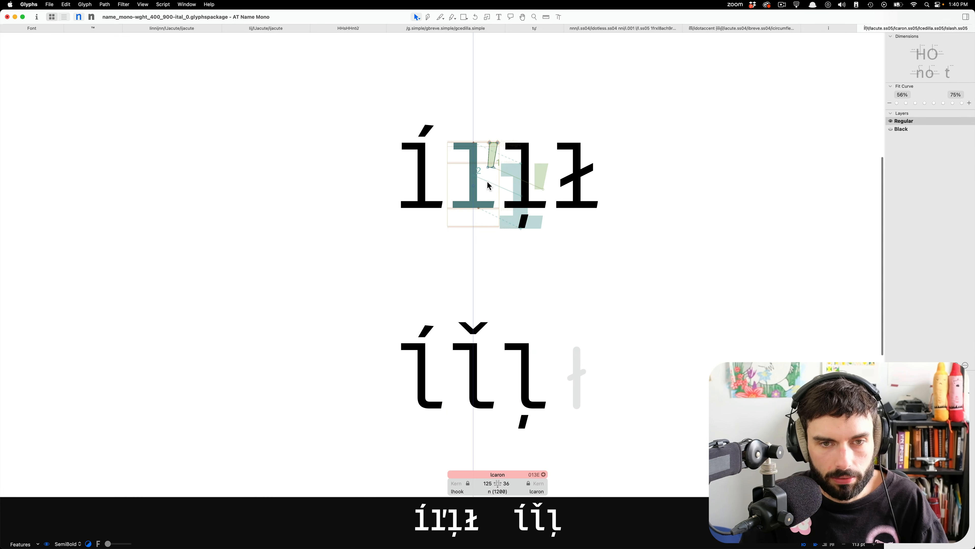
{"action": "key", "text": "super+c"}
{"action": "double_click", "coordinate": [475, 380]}
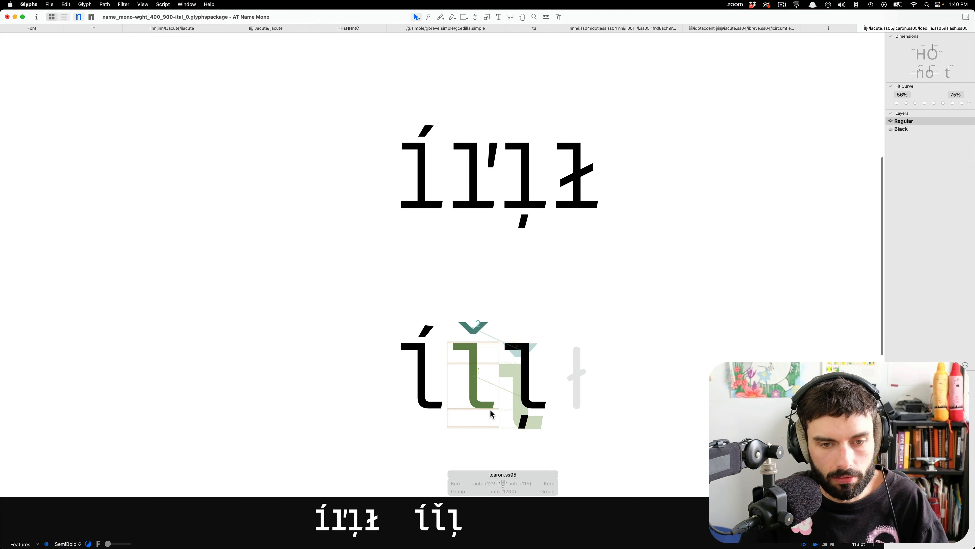
{"action": "scroll", "coordinate": [483, 384], "scroll_direction": "up", "scroll_amount": 5}
{"action": "left_click", "coordinate": [460, 191]}
{"action": "key", "text": "super+BackSpace"}
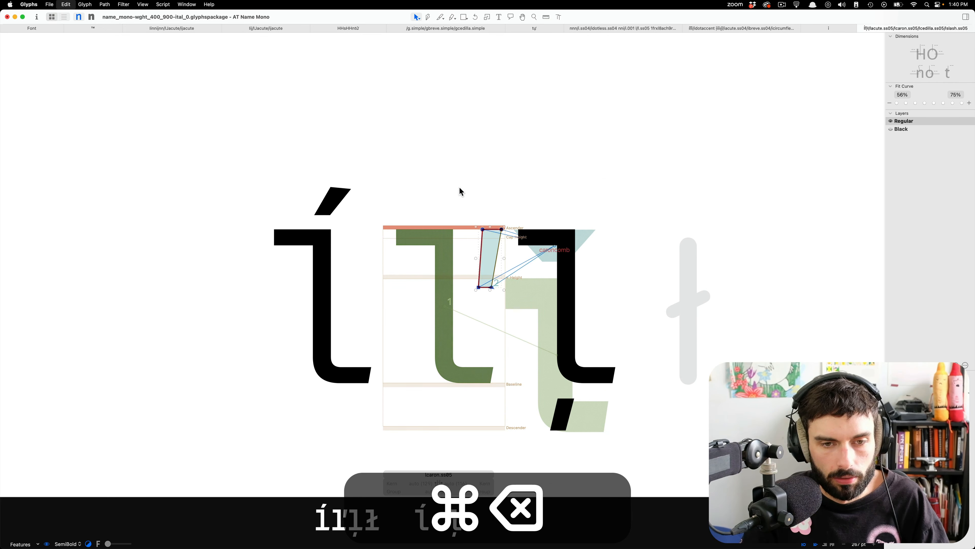
{"action": "left_click", "coordinate": [483, 312]}
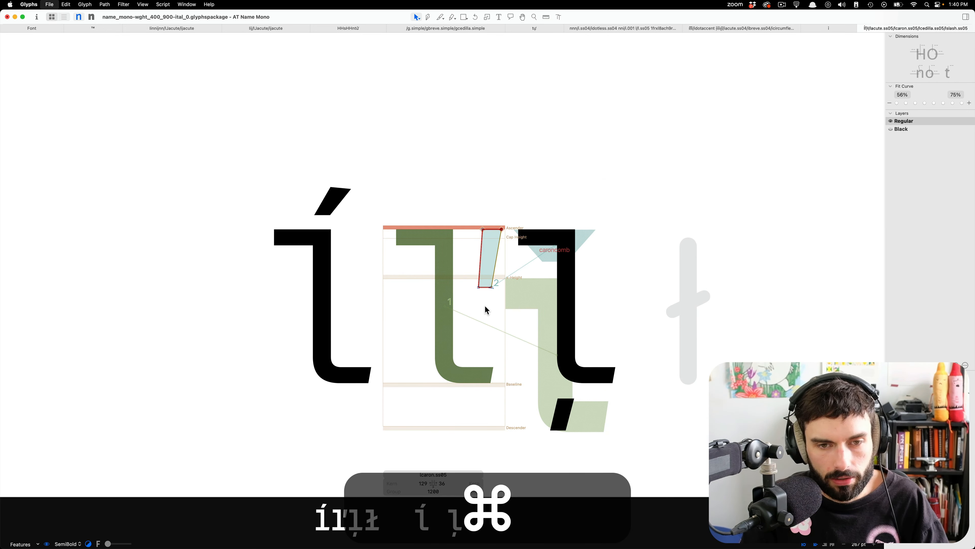
Copy the l.ss05 component from lcedilla.ss05 and paste it into the empty lslash.ss05.
{"action": "scroll", "coordinate": [551, 269], "scroll_direction": "down", "scroll_amount": 4}
{"action": "double_click", "coordinate": [551, 269]}
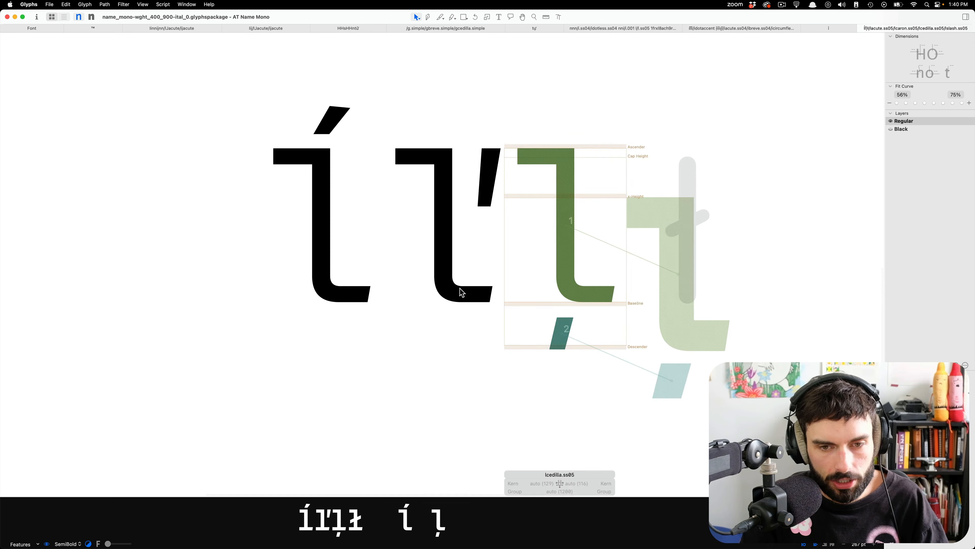
{"action": "scroll", "coordinate": [512, 201], "scroll_direction": "down", "scroll_amount": 5}
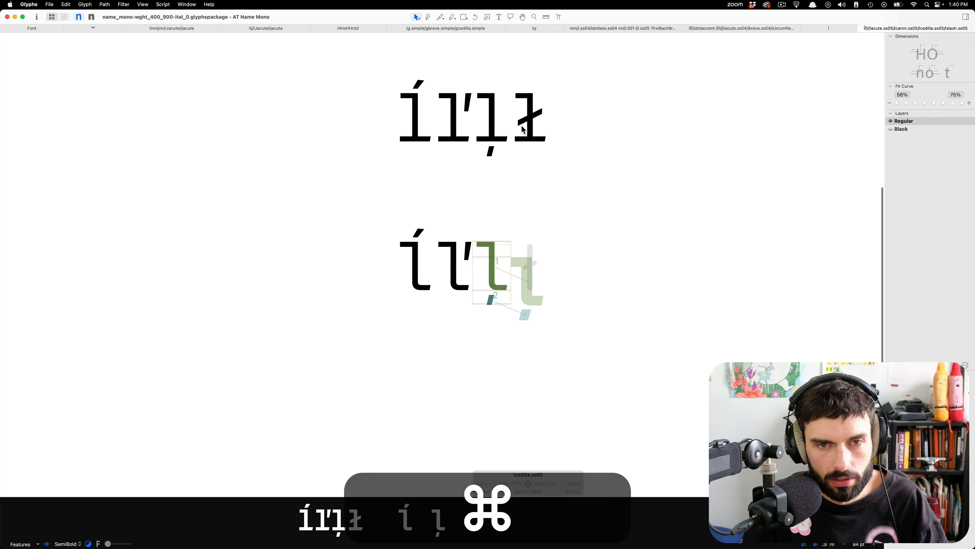
{"action": "scroll", "coordinate": [522, 277], "scroll_direction": "down", "scroll_amount": 1}
{"action": "double_click", "coordinate": [526, 261]}
{"action": "right_click", "coordinate": [526, 261]}
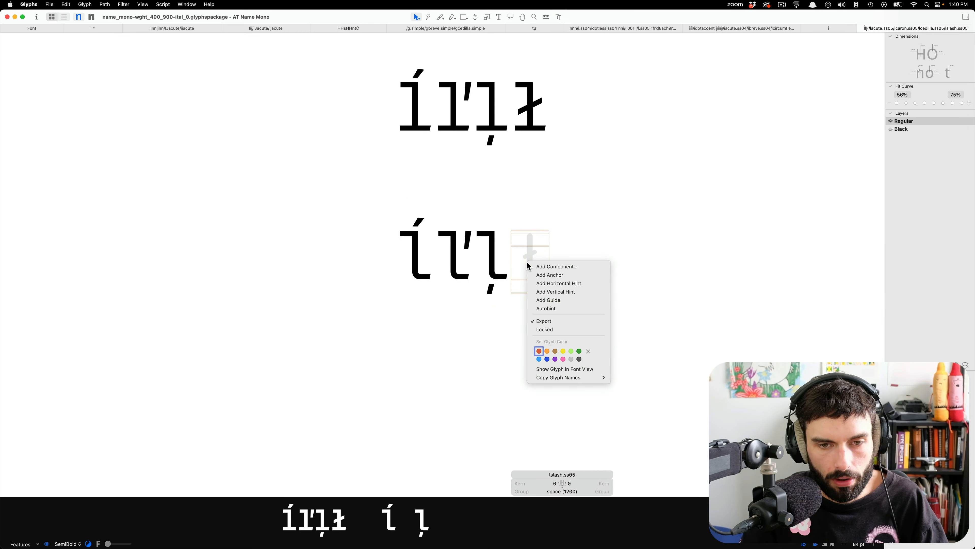
{"action": "left_click", "coordinate": [504, 264]}
{"action": "double_click", "coordinate": [503, 264]}
{"action": "left_click", "coordinate": [493, 266]}
{"action": "key", "text": "super+c"}
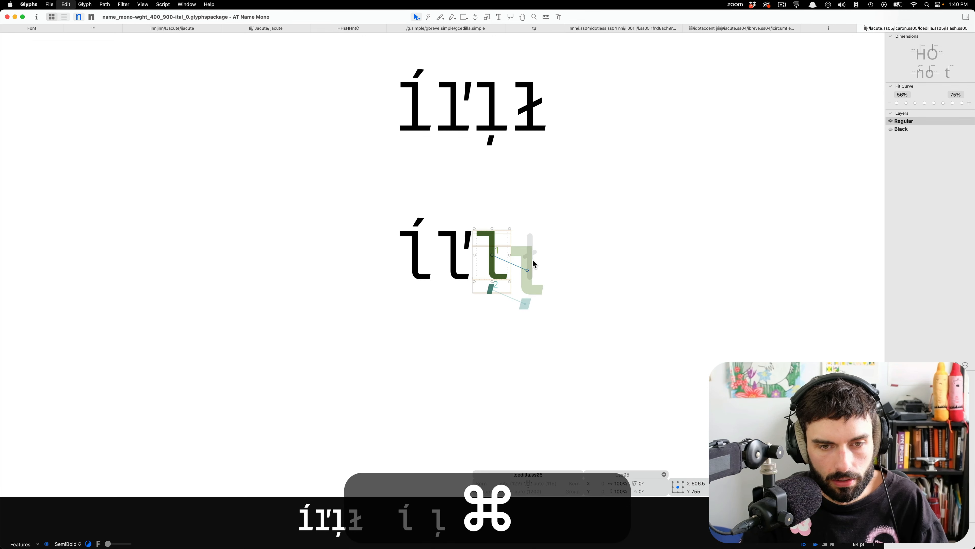
{"action": "double_click", "coordinate": [533, 263]}
Copy the diagonal slash outline from lslash and paste it over the stem in lslash.ss05.
{"action": "left_click", "coordinate": [553, 113]}
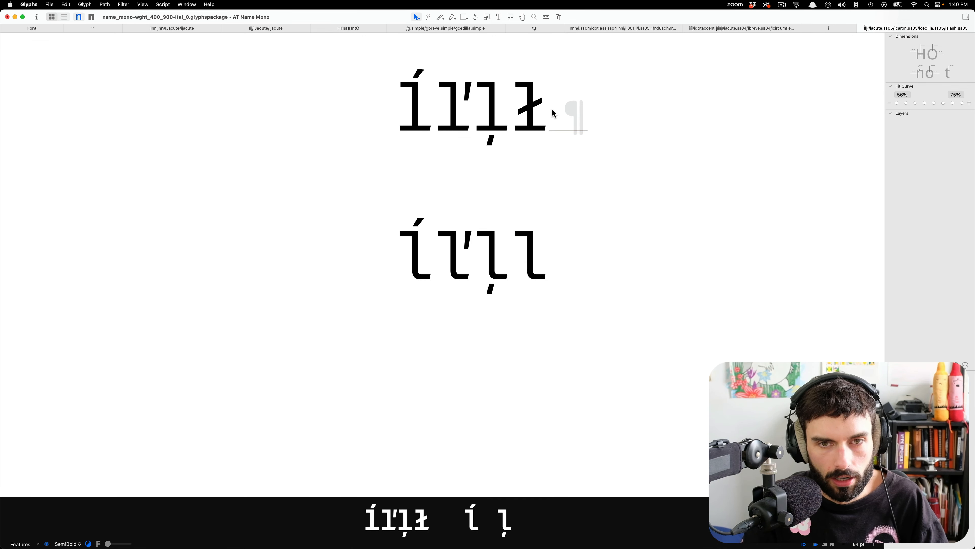
{"action": "double_click", "coordinate": [529, 105]}
{"action": "left_click", "coordinate": [529, 106]}
{"action": "key", "text": "super+c"}
{"action": "double_click", "coordinate": [535, 268]}
{"action": "scroll", "coordinate": [530, 231], "scroll_direction": "up", "scroll_amount": 10}
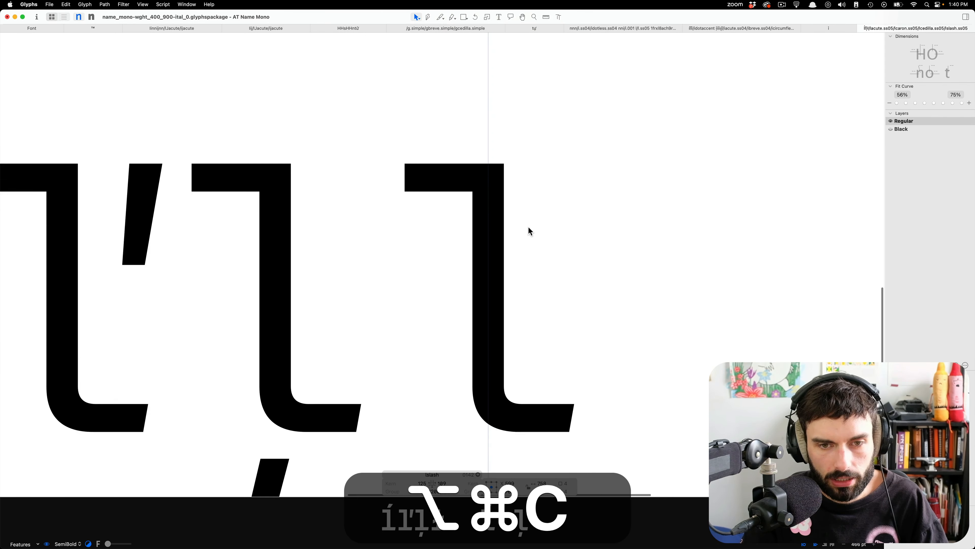
{"action": "key", "text": "super+v"}
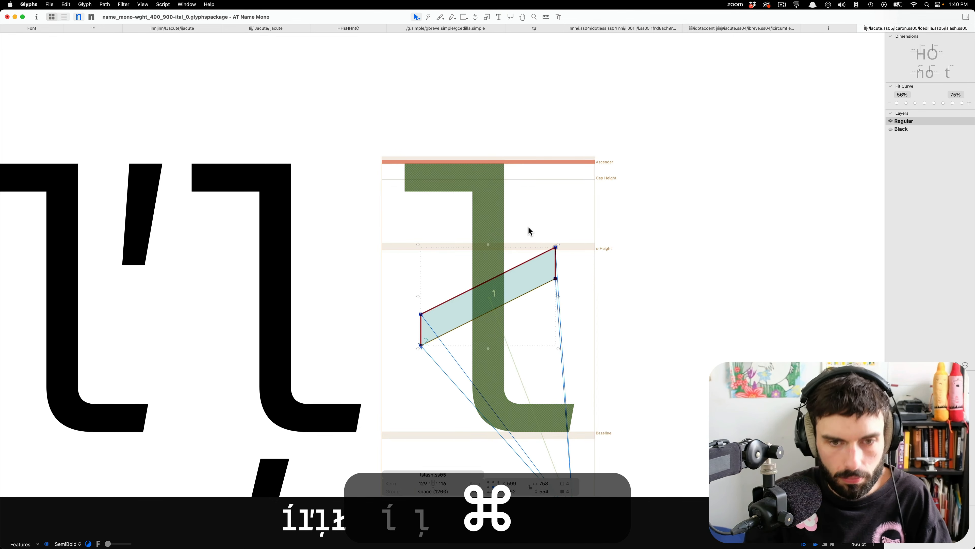
Leave lslash.ss05 and open lcaron.ss05 for editing in the second line of glyphs.
{"action": "key", "text": "t"}
{"action": "key", "text": "alt+t"}
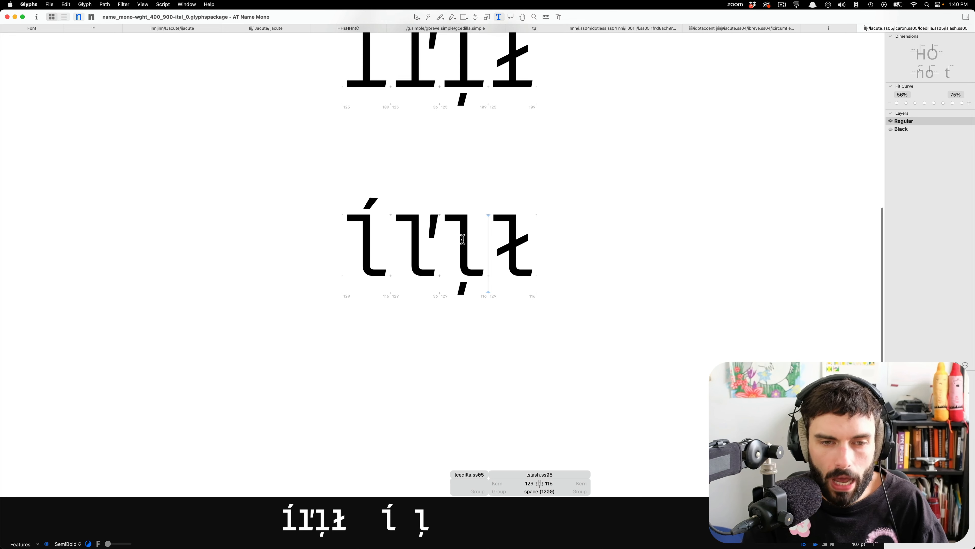
{"action": "scroll", "coordinate": [463, 239], "scroll_direction": "up", "scroll_amount": 3, "text": "alt"}
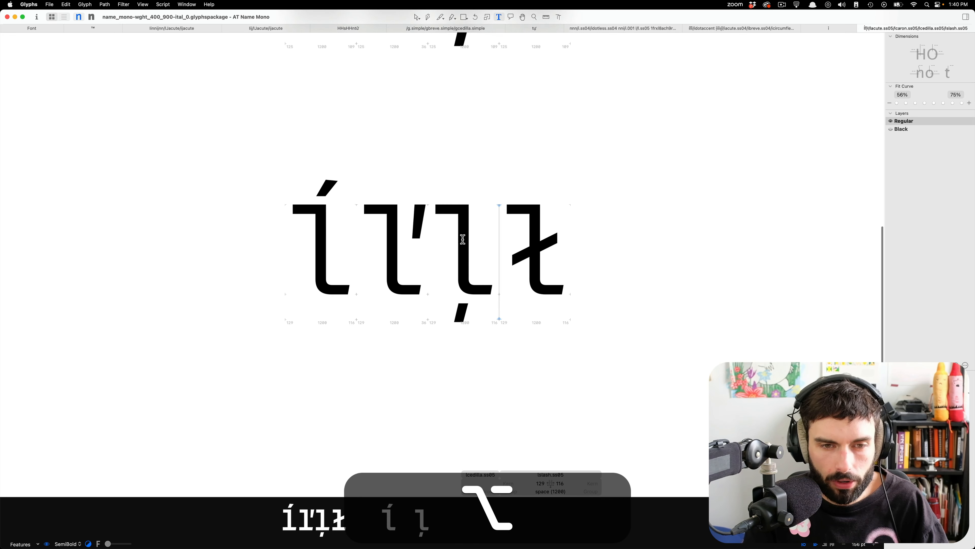
{"action": "double_click", "coordinate": [368, 232]}
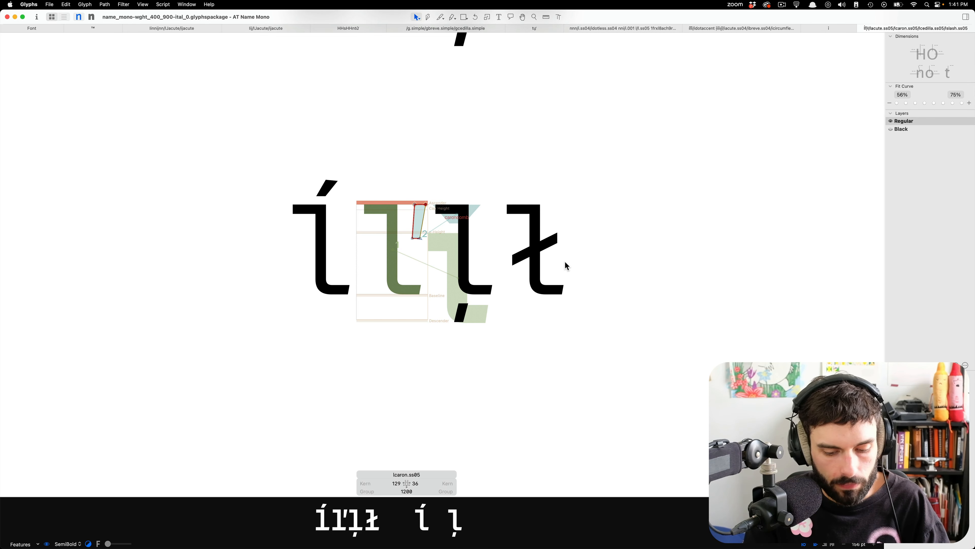
Insert the l.ss05 glyph at the start of the second line, before lacute.ss05.
{"action": "key", "text": "Escape"}
{"action": "scroll", "coordinate": [564, 263], "scroll_direction": "up", "scroll_amount": 5}
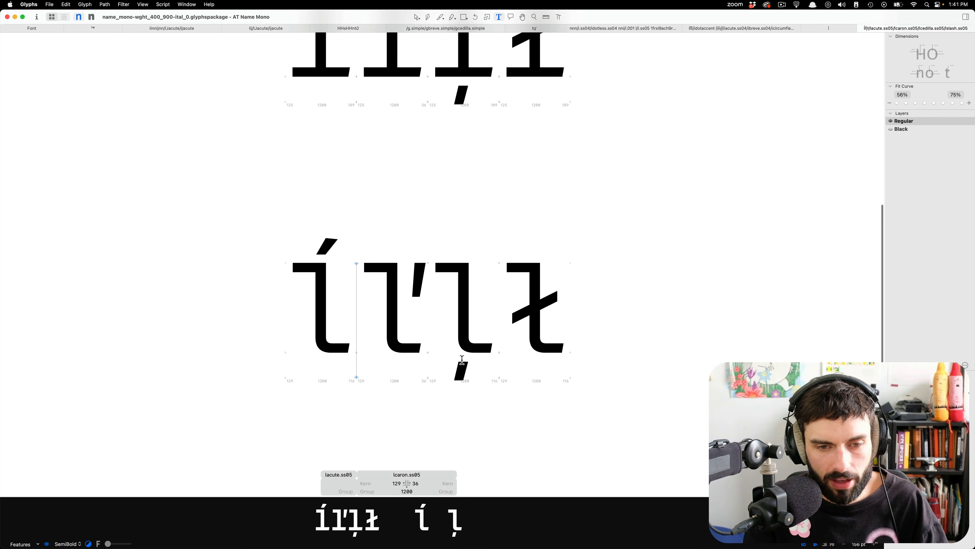
{"action": "scroll", "coordinate": [462, 359], "scroll_direction": "up", "scroll_amount": 3}
{"action": "left_click", "coordinate": [285, 267]}
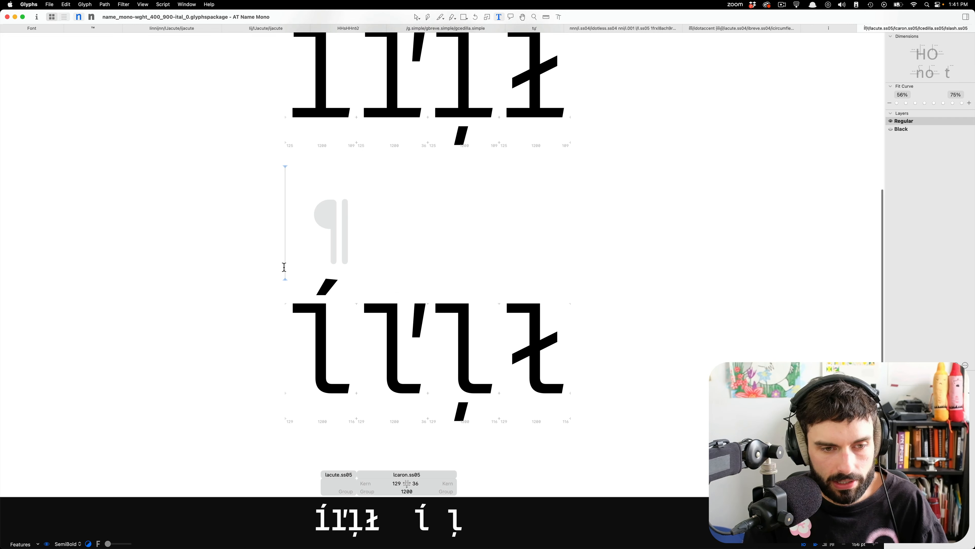
{"action": "key", "text": "Down"}
{"action": "type", "text": "l"}
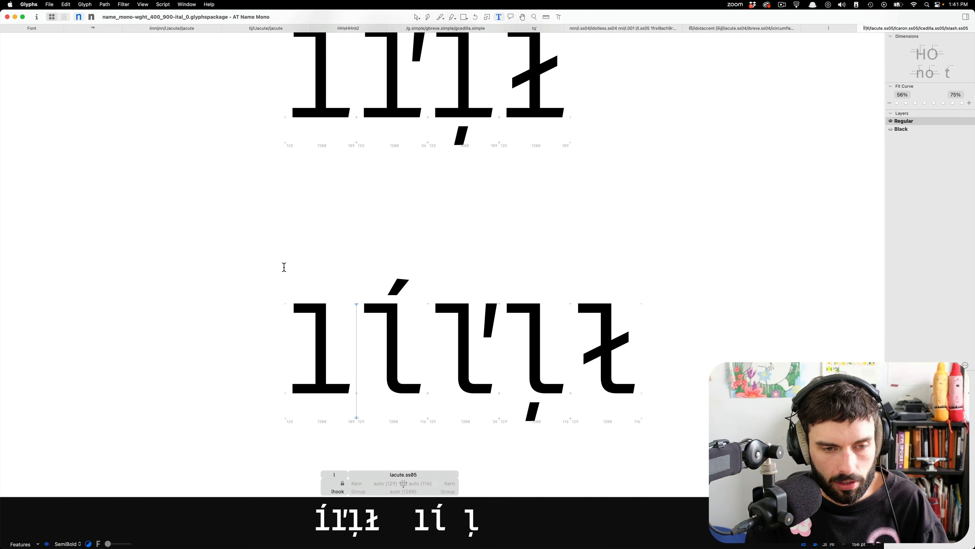
{"action": "key", "text": "super+BackSpace"}
{"action": "key", "text": "super+f"}
{"action": "type", "text": "l.s"}
{"action": "key", "text": "Return"}
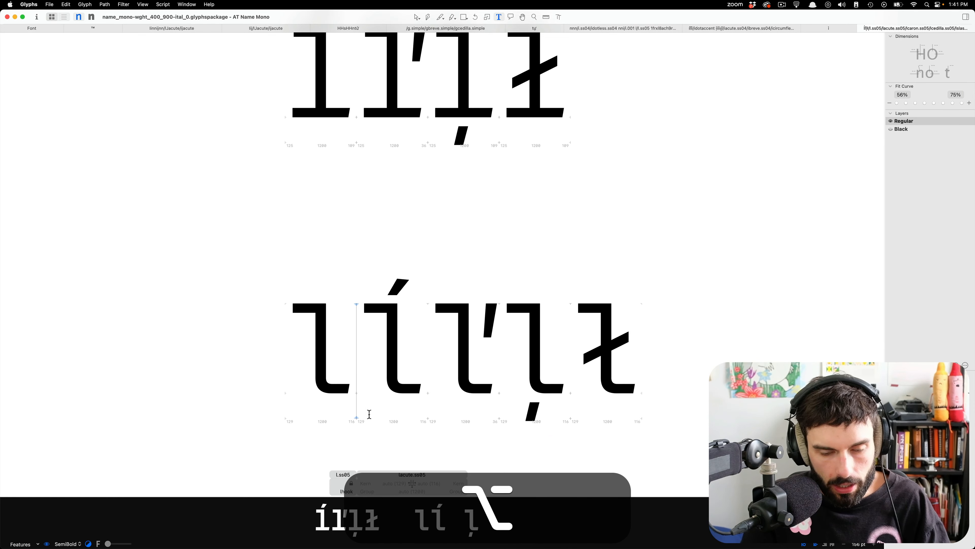
Shift the bottom anchor of l.ss05 horizontally along the baseline to X 780 in the Regular master.
{"action": "scroll", "coordinate": [369, 414], "scroll_direction": "up", "scroll_amount": 5}
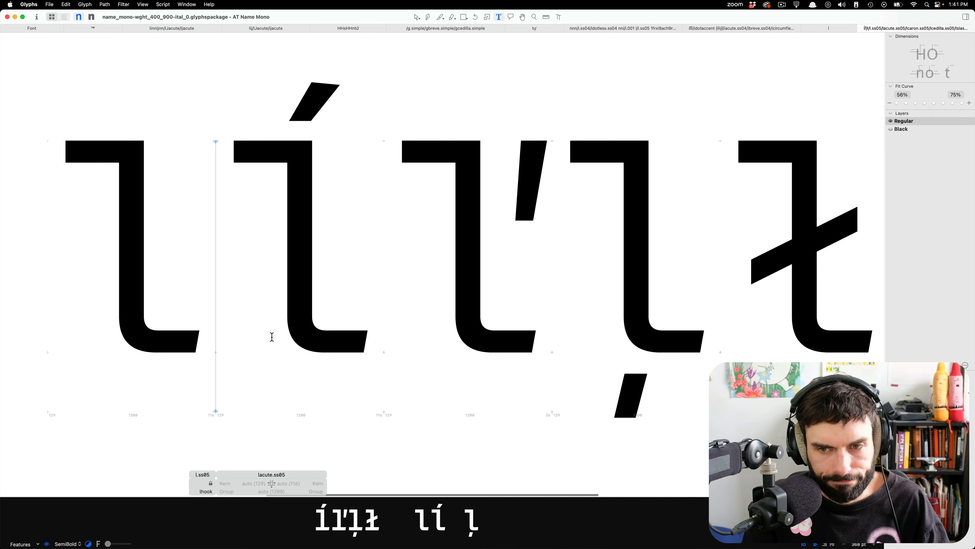
{"action": "key", "text": "Escape"}
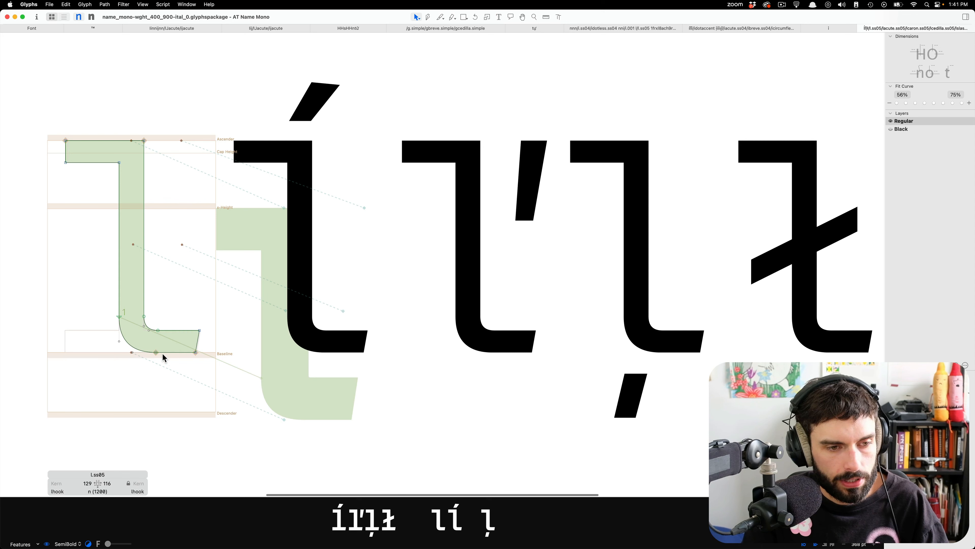
{"action": "left_click", "coordinate": [131, 353]}
{"action": "key", "text": "Right"}
{"action": "key", "text": "shift+Right"}
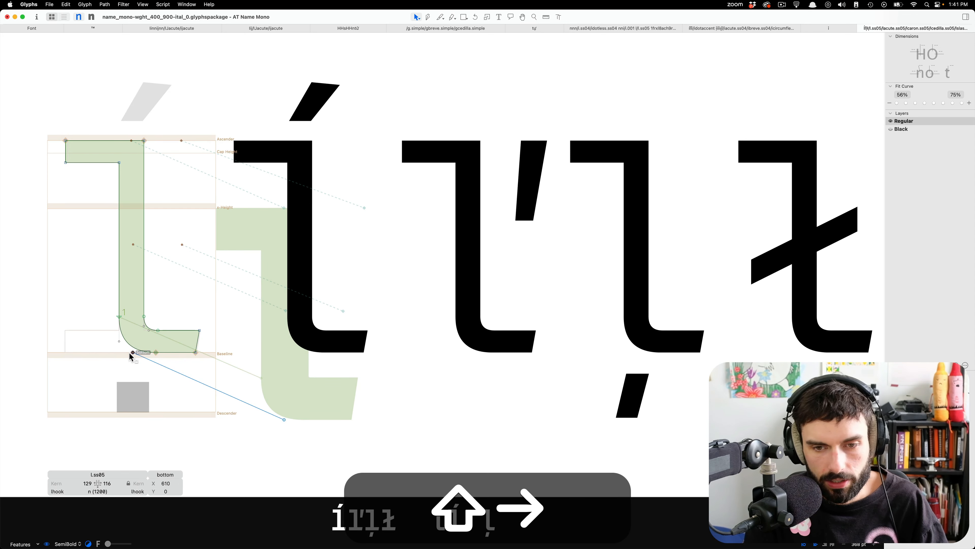
{"action": "key", "text": "shift+Right"}
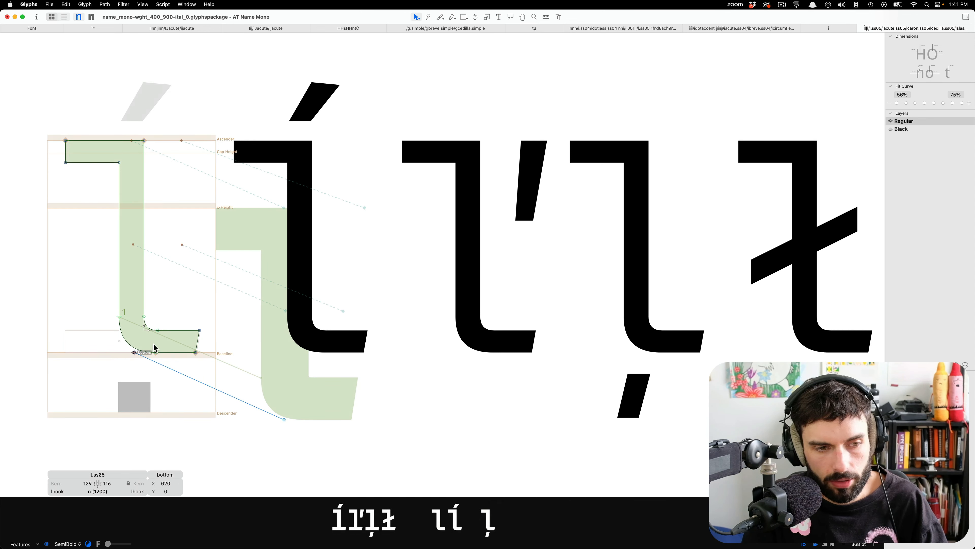
{"action": "key", "text": "shift+Right"}
{"action": "key", "text": "shift+Right"}
{"action": "key", "text": "shift+Right"}
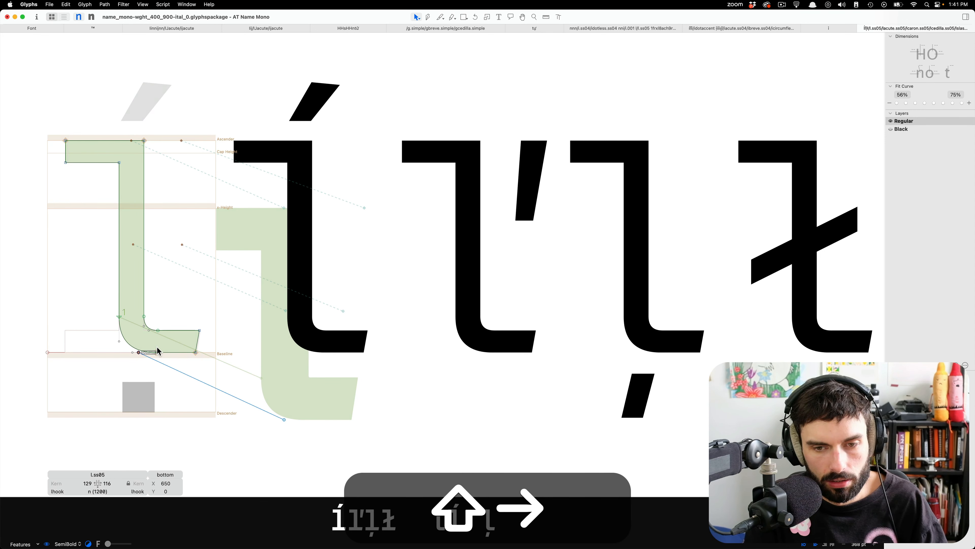
{"action": "key", "text": "shift+super+Right"}
{"action": "key", "text": "shift+super+Right"}
{"action": "key", "text": "shift+Left"}
{"action": "key", "text": "shift+Left"}
{"action": "key", "text": "shift+Left"}
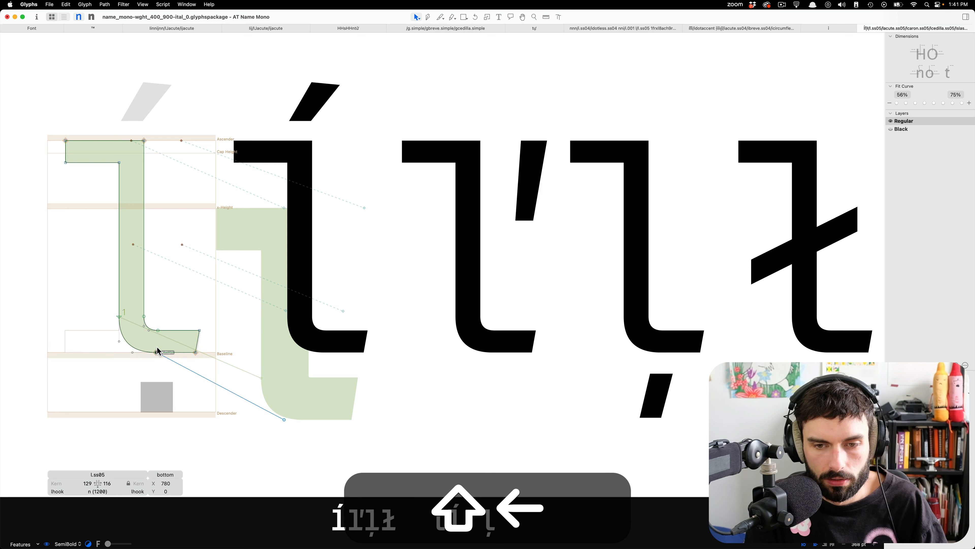
Insert an n on each side of lcedilla.ss05 in the second line.
{"action": "key", "text": "shift+t"}
{"action": "key", "text": "alt+t"}
{"action": "key", "text": "alt+super+0"}
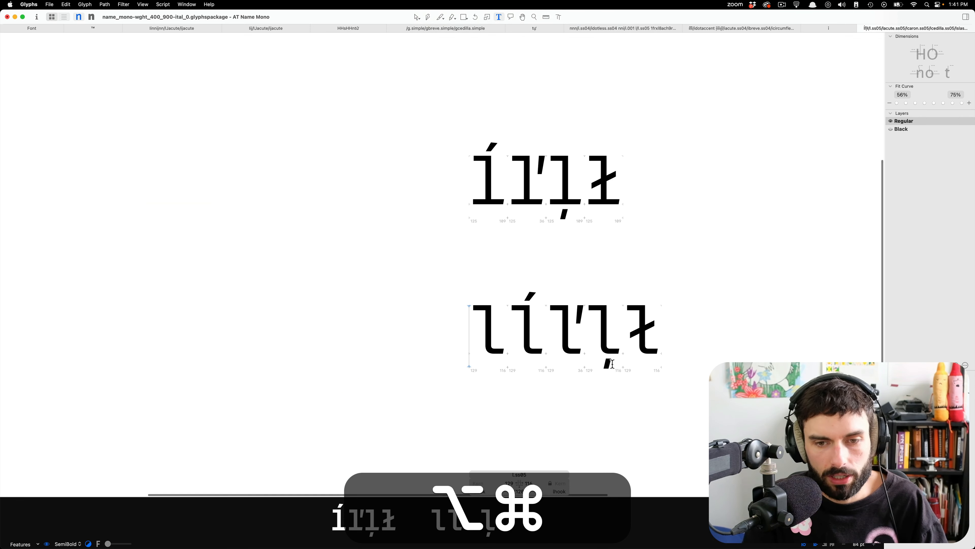
{"action": "left_click", "coordinate": [598, 331]}
{"action": "type", "text": "n"}
{"action": "key", "text": "Right"}
{"action": "type", "text": "n"}
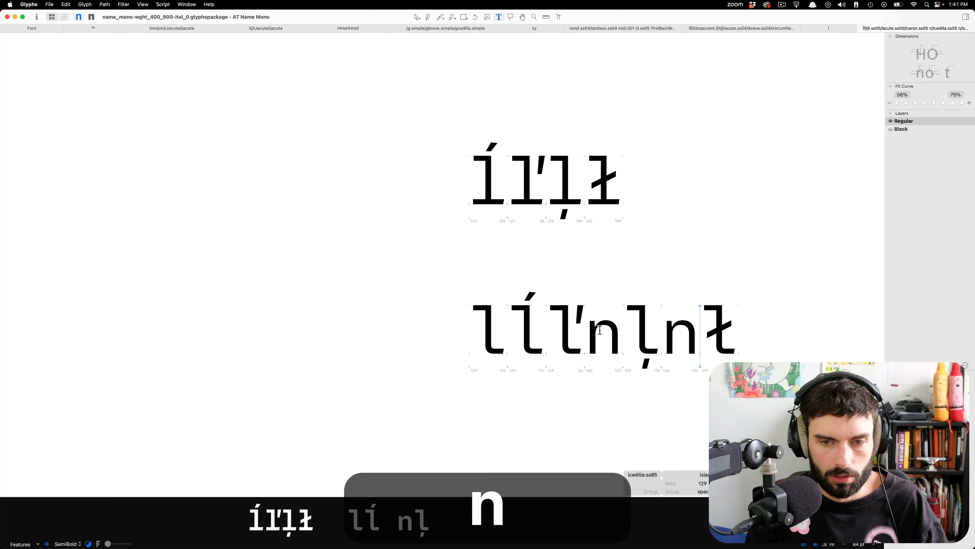
{"action": "key", "text": "super+n"}
{"action": "left_click", "coordinate": [773, 325]}
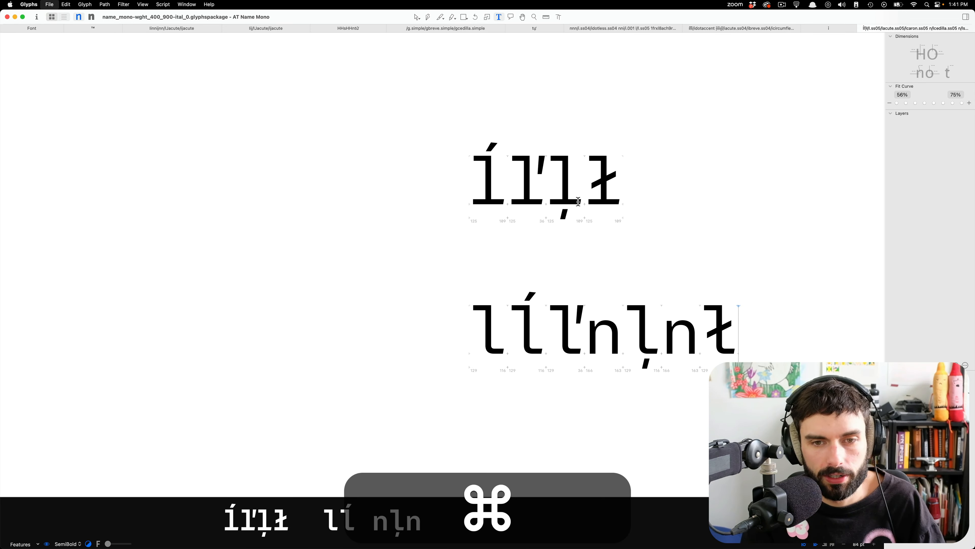
In the Black master, replace the caroncomb component in lcaron.ss05 with the apostrophe-shaped caron outline copied from lcaron.
{"action": "key", "text": "super+2"}
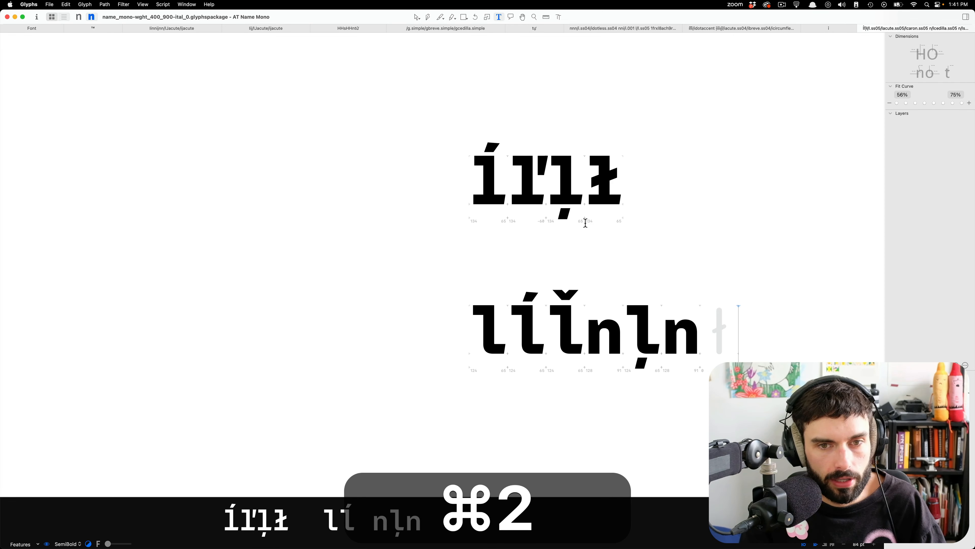
{"action": "scroll", "coordinate": [573, 322], "scroll_direction": "up", "scroll_amount": 5}
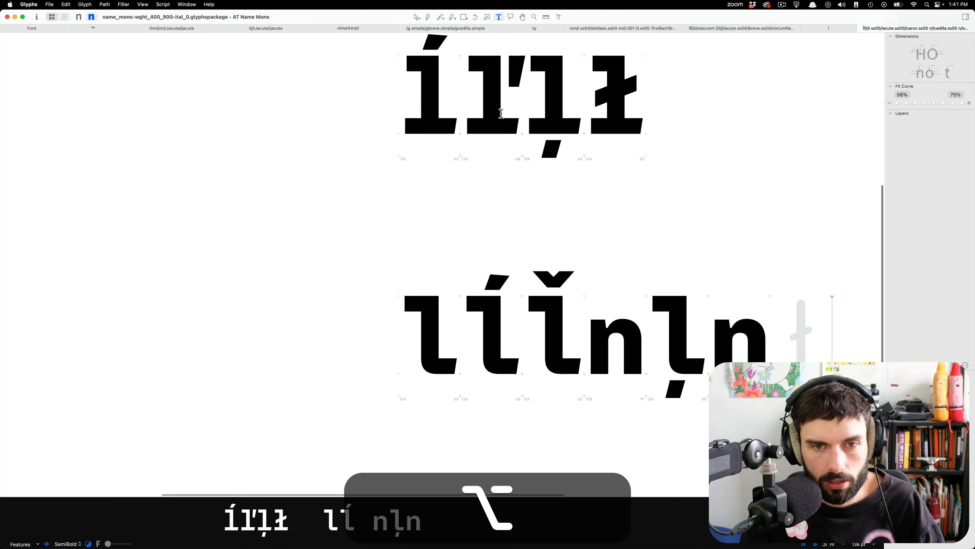
{"action": "double_click", "coordinate": [499, 110]}
{"action": "key", "text": "super+a"}
{"action": "key", "text": "super+c"}
{"action": "double_click", "coordinate": [574, 316]}
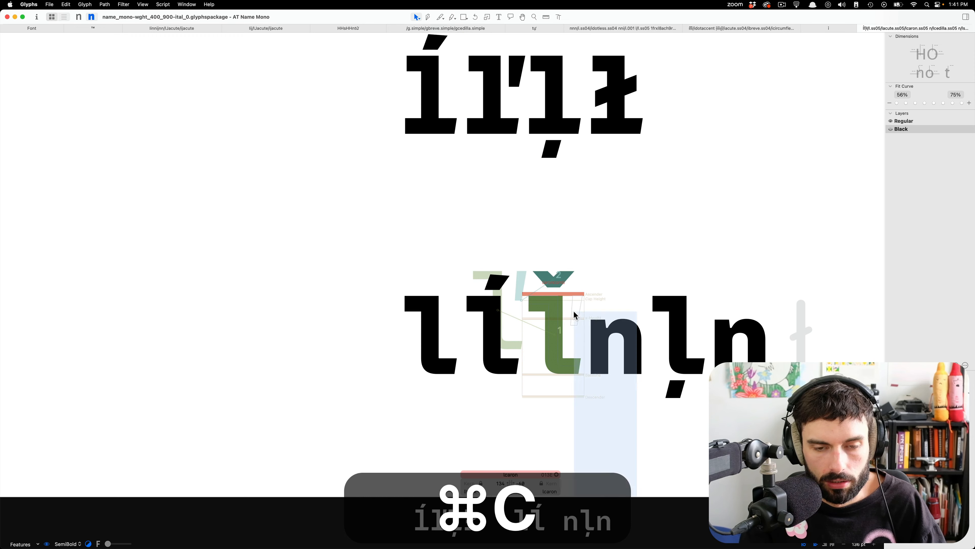
{"action": "scroll", "coordinate": [576, 323], "scroll_direction": "up", "scroll_amount": 10}
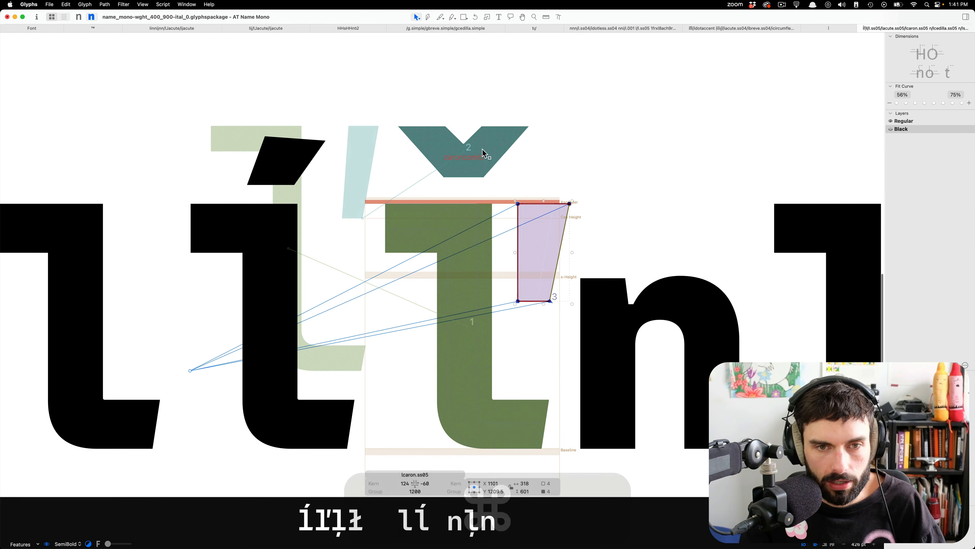
{"action": "key", "text": "BackSpace"}
{"action": "key", "text": "alt+BackSpace"}
{"action": "scroll", "coordinate": [424, 203], "scroll_direction": "down", "scroll_amount": 8}
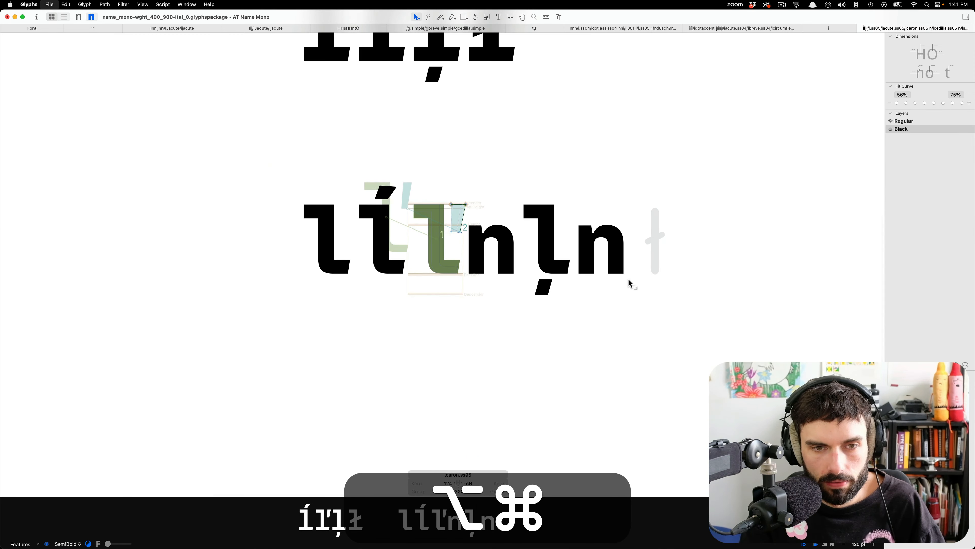
{"action": "scroll", "coordinate": [687, 257], "scroll_direction": "up", "scroll_amount": 4}
{"action": "scroll", "coordinate": [274, 229], "scroll_direction": "down", "scroll_amount": 2}
{"action": "key", "text": "t"}
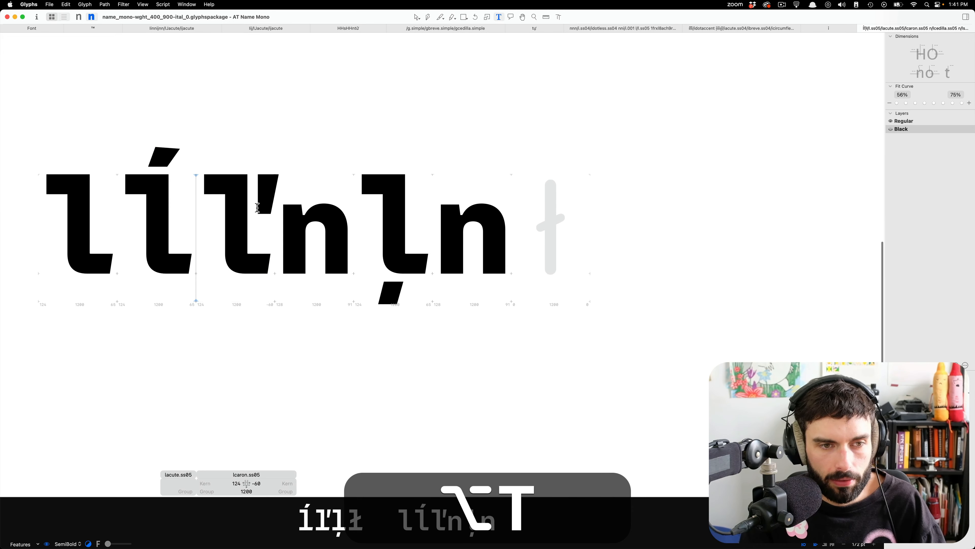
{"action": "scroll", "coordinate": [257, 207], "scroll_direction": "up", "scroll_amount": 5}
{"action": "scroll", "coordinate": [282, 185], "scroll_direction": "down", "scroll_amount": 1}
{"action": "scroll", "coordinate": [286, 192], "scroll_direction": "down", "scroll_amount": 3}
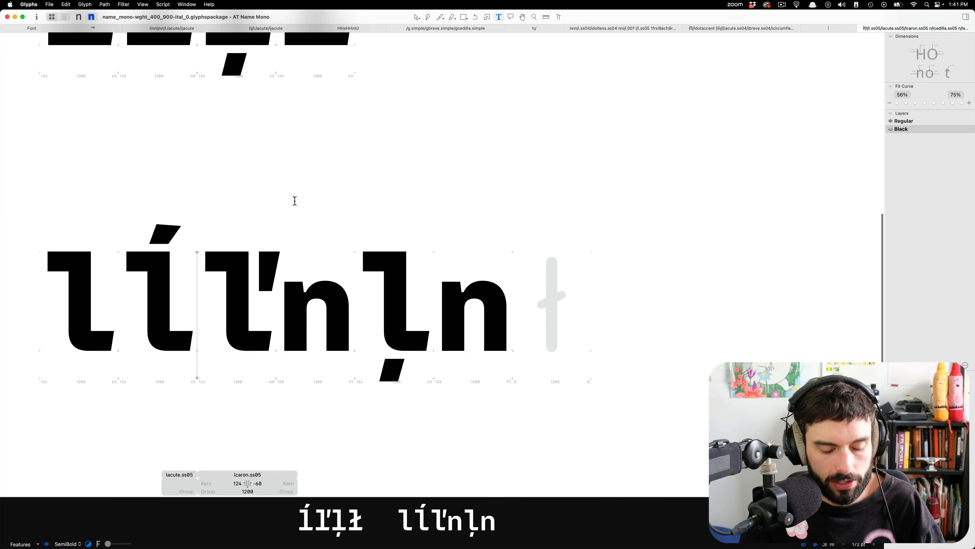
{"action": "key", "text": "cmd+f"}
{"action": "type", "text": "ficar"}
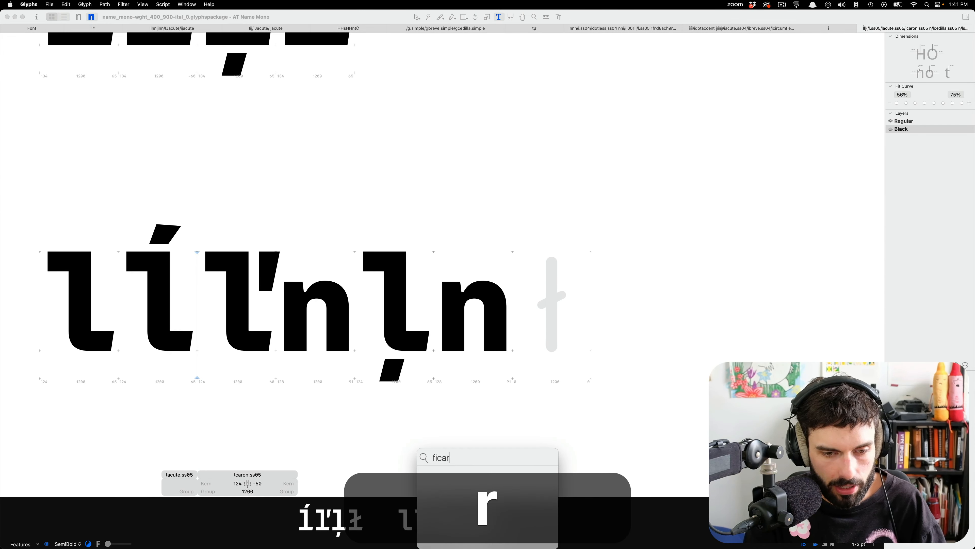
{"action": "key", "text": "super+a"}
{"action": "type", "text": "icar"}
{"action": "key", "text": "BackSpace"}
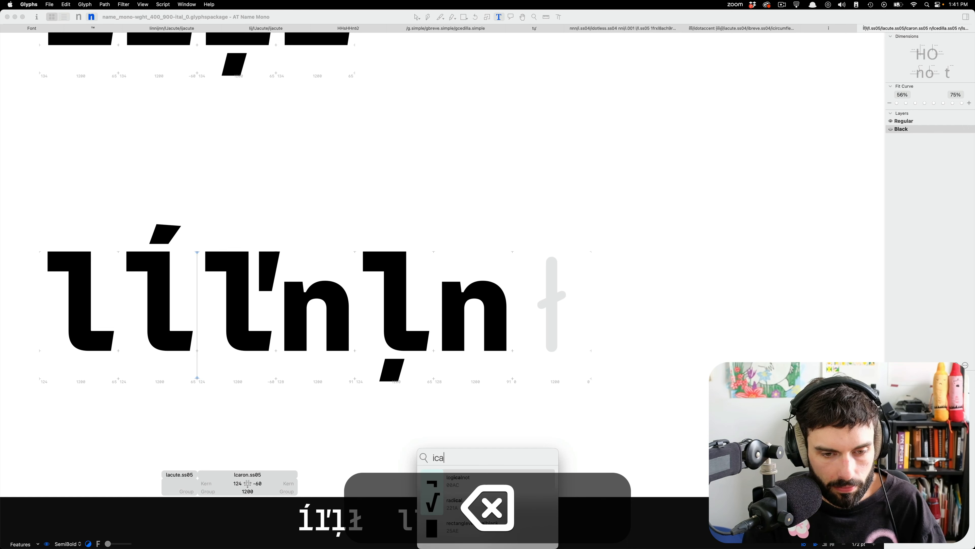
{"action": "key", "text": "BackSpace"}
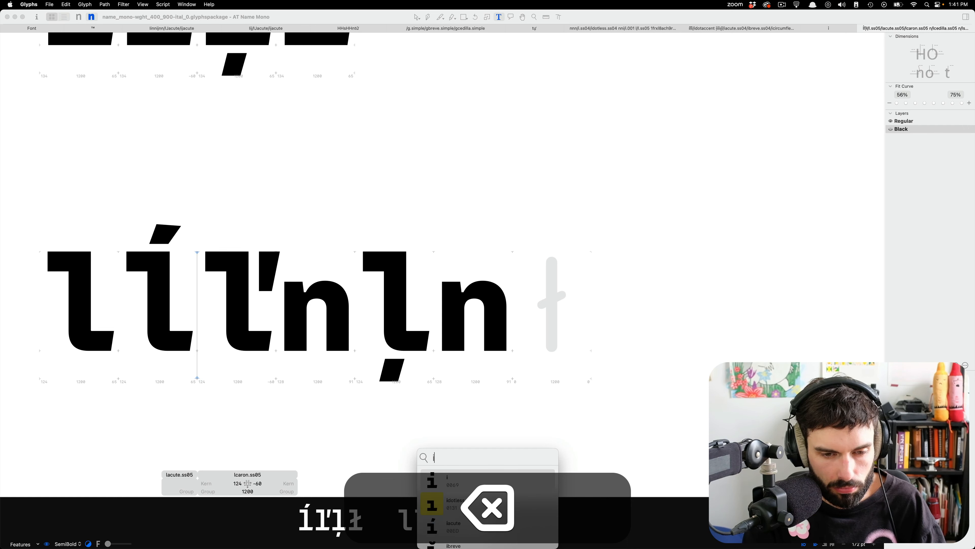
{"action": "key", "text": "super+BackSpace"}
{"action": "type", "text": "caron"}
{"action": "key", "text": "Down"}
{"action": "key", "text": "Down"}
{"action": "key", "text": "Down"}
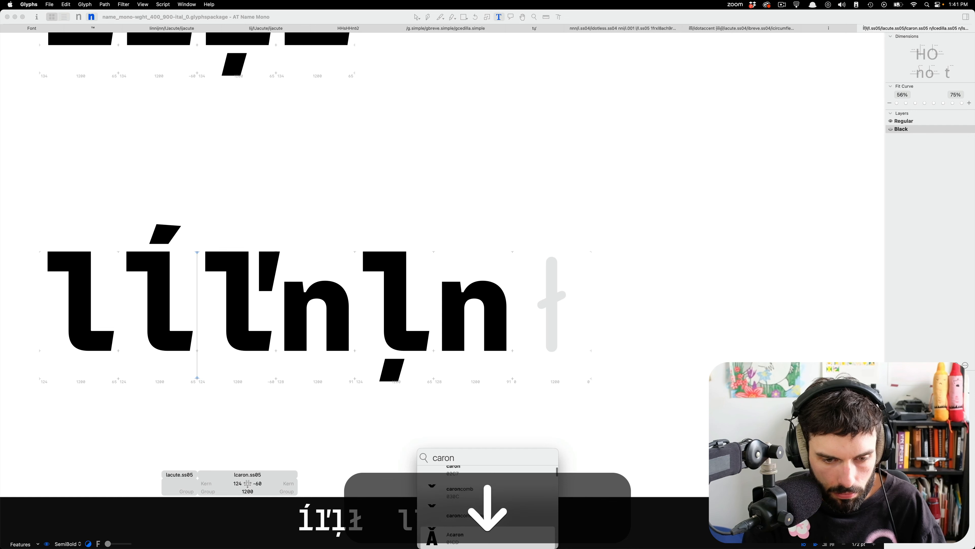
{"action": "key", "text": "Up"}
{"action": "key", "text": "Return"}
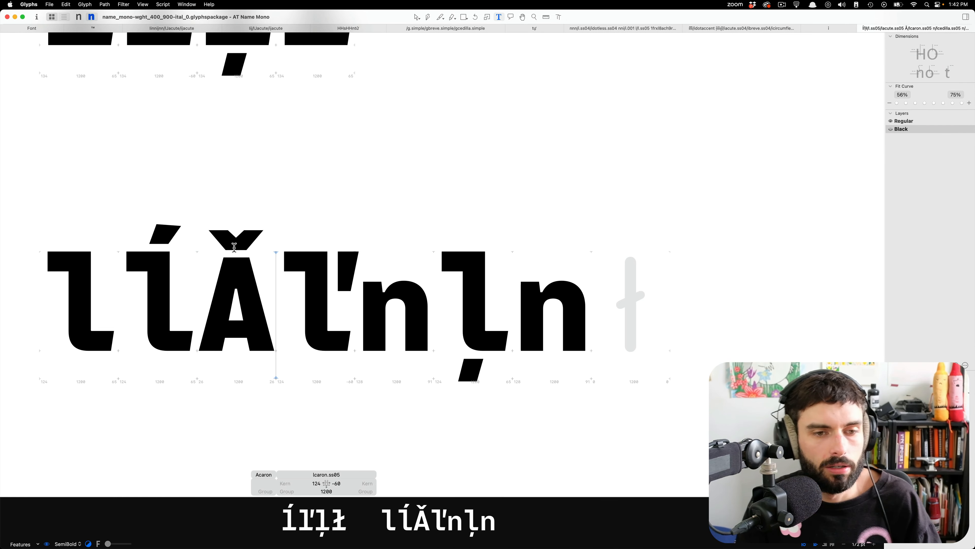
{"action": "key", "text": "BackSpace"}
Copy the diagonal slash outline from the Black lslash and paste it into the empty Black lslash.ss05.
{"action": "double_click", "coordinate": [272, 272]}
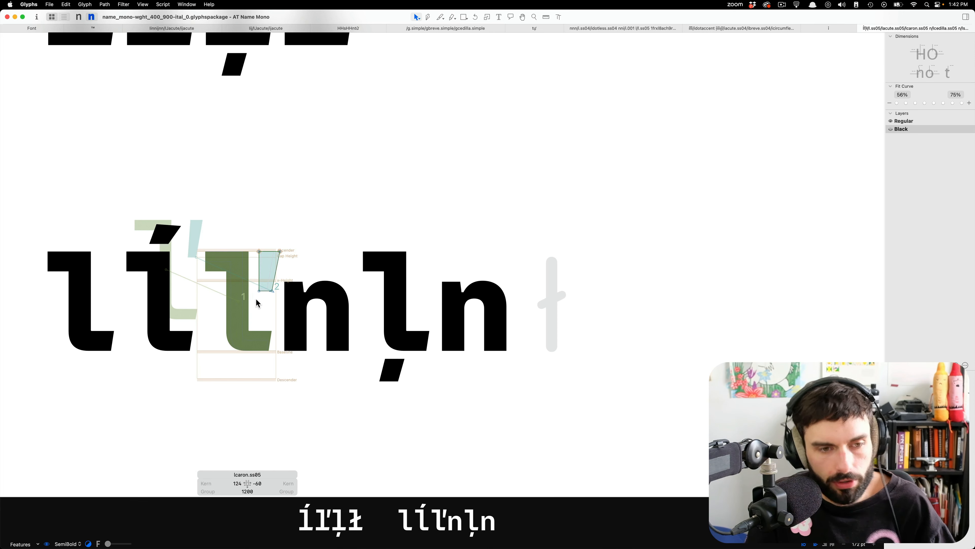
{"action": "double_click", "coordinate": [554, 310]}
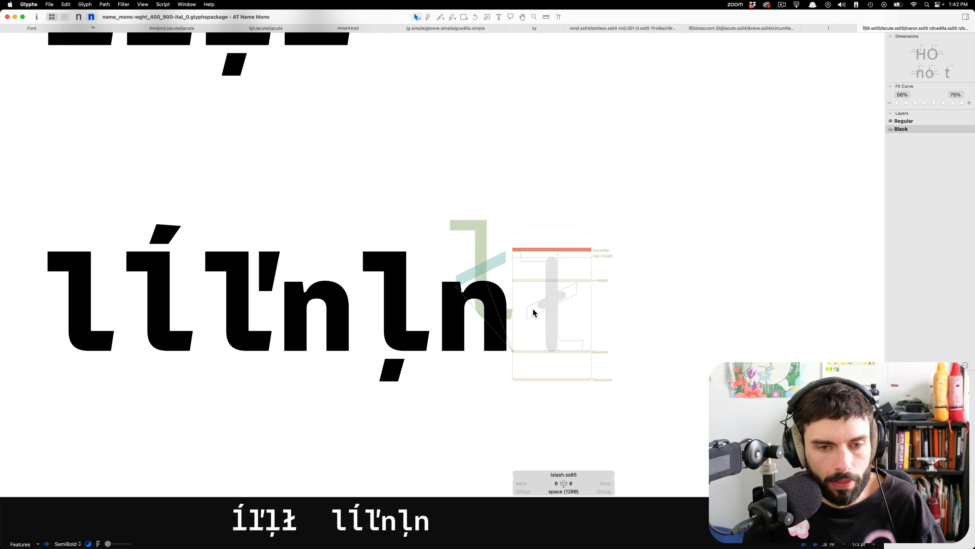
{"action": "scroll", "coordinate": [439, 312], "scroll_direction": "up", "scroll_amount": 5}
{"action": "double_click", "coordinate": [348, 182]}
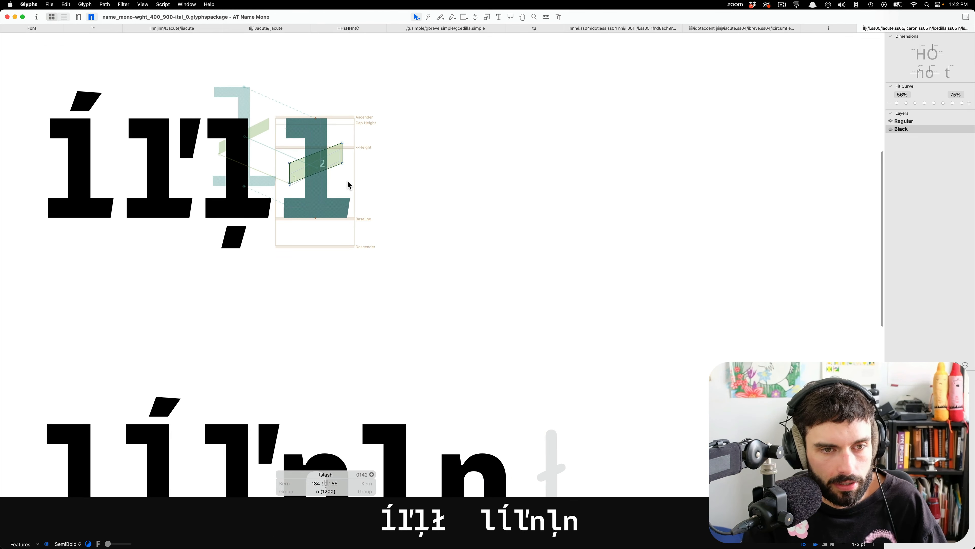
{"action": "key", "text": "super+a"}
{"action": "key", "text": "super+c"}
{"action": "scroll", "coordinate": [421, 239], "scroll_direction": "down", "scroll_amount": 5}
{"action": "double_click", "coordinate": [543, 257]}
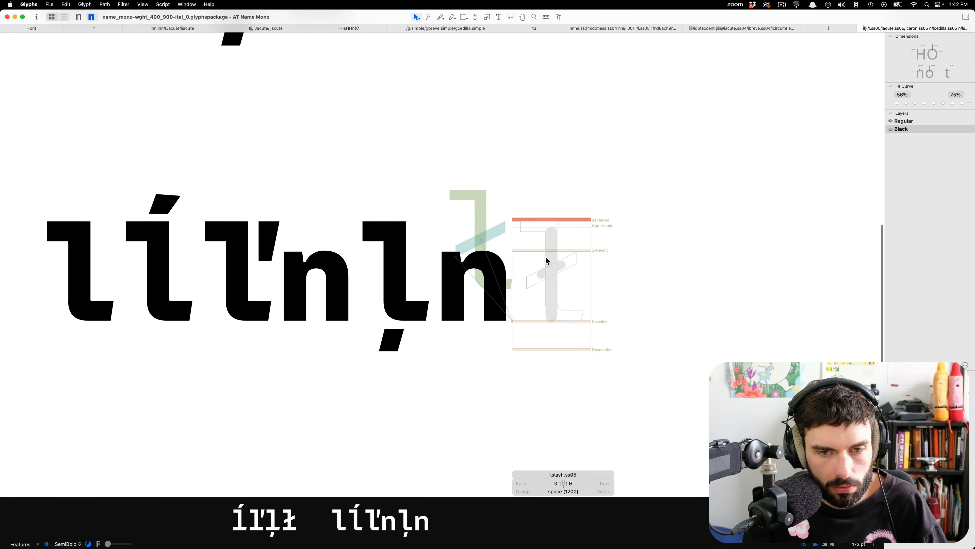
{"action": "key", "text": "super+v"}
Copy the l.ss05 component from the Black lcedilla.ss05 and paste it into lslash.ss05.
{"action": "double_click", "coordinate": [381, 274]}
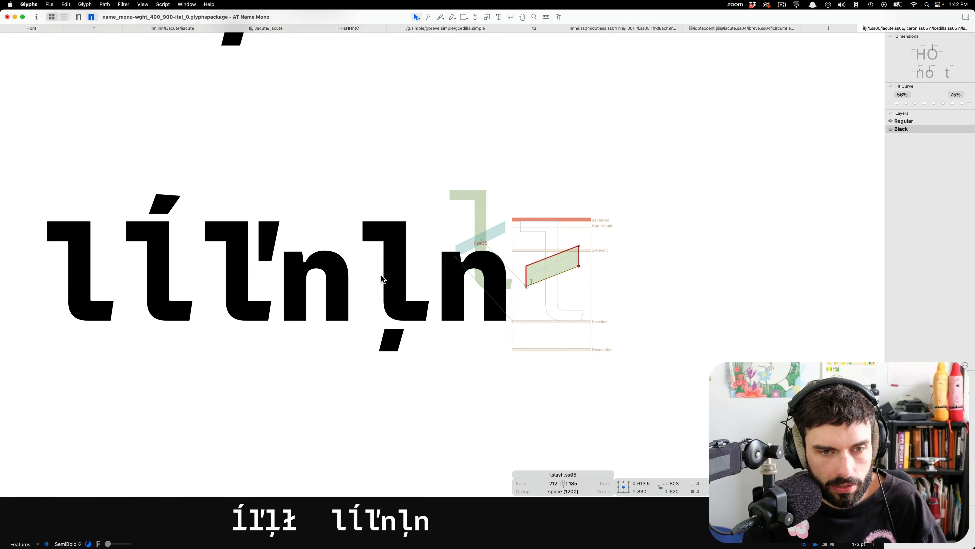
{"action": "left_click", "coordinate": [393, 268]}
{"action": "key", "text": "super+c"}
{"action": "double_click", "coordinate": [556, 234]}
{"action": "key", "text": "super+v"}
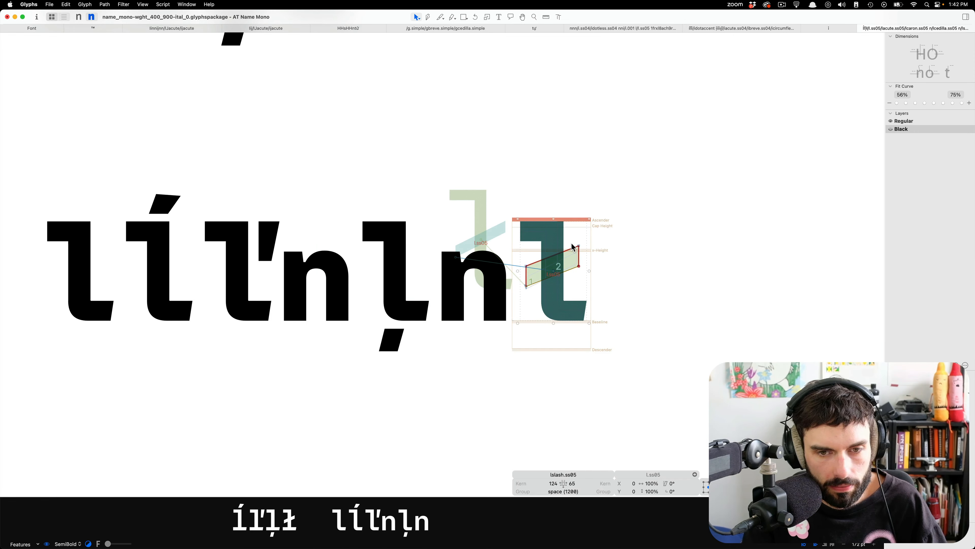
Cut the slash outline in the Black lslash.ss05 and paste it back so it follows the l.ss05 component in shape order.
{"action": "left_click", "coordinate": [585, 236]}
{"action": "double_click", "coordinate": [580, 251]}
{"action": "key", "text": "super+x"}
{"action": "key", "text": "super+v"}
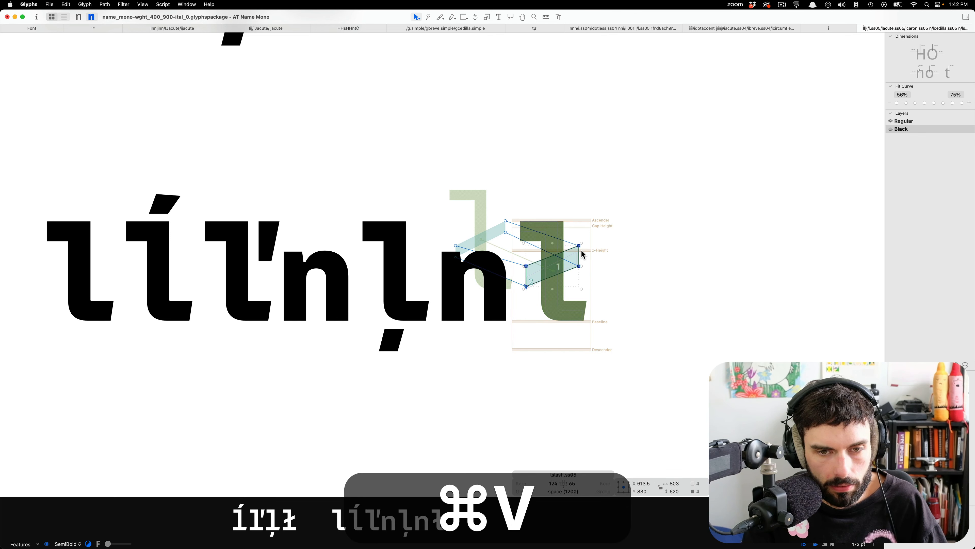
{"action": "left_click", "coordinate": [588, 225]}
{"action": "scroll", "coordinate": [588, 228], "scroll_direction": "down", "scroll_amount": 6}
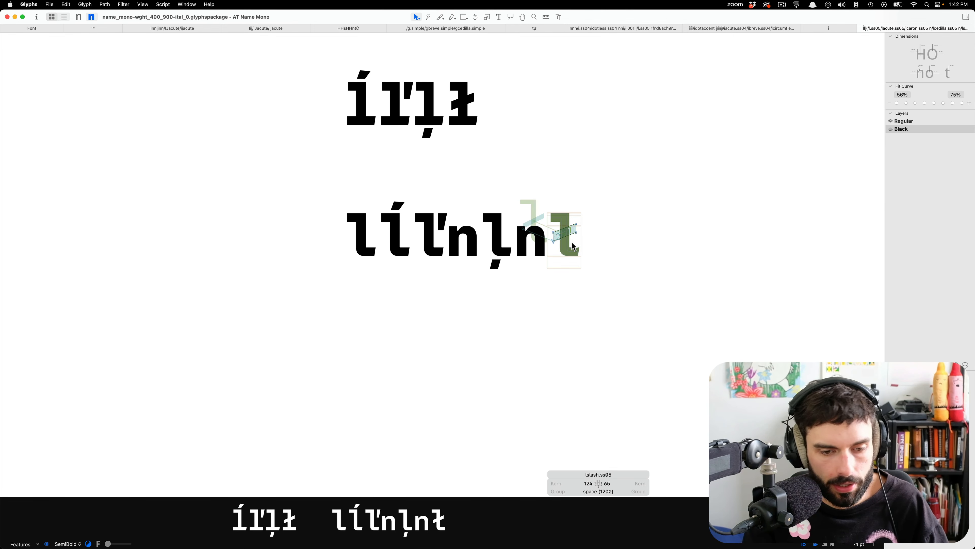
Remove both n glyphs around lcedilla.ss05 from the second line.
{"action": "key", "text": "t"}
{"action": "key", "text": "BackSpace"}
{"action": "key", "text": "Left"}
{"action": "key", "text": "BackSpace"}
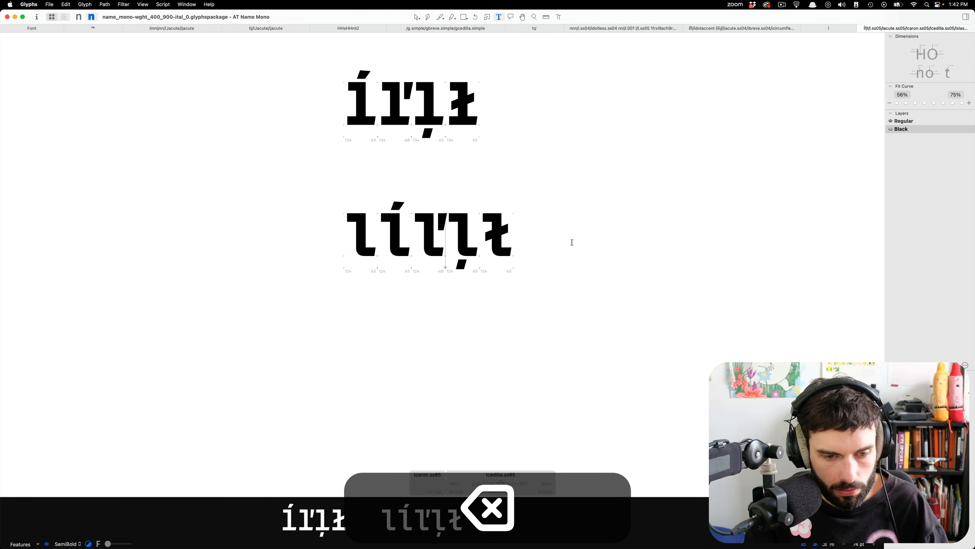
{"action": "key", "text": "super+BackSpace"}
{"action": "left_click", "coordinate": [67, 544]}
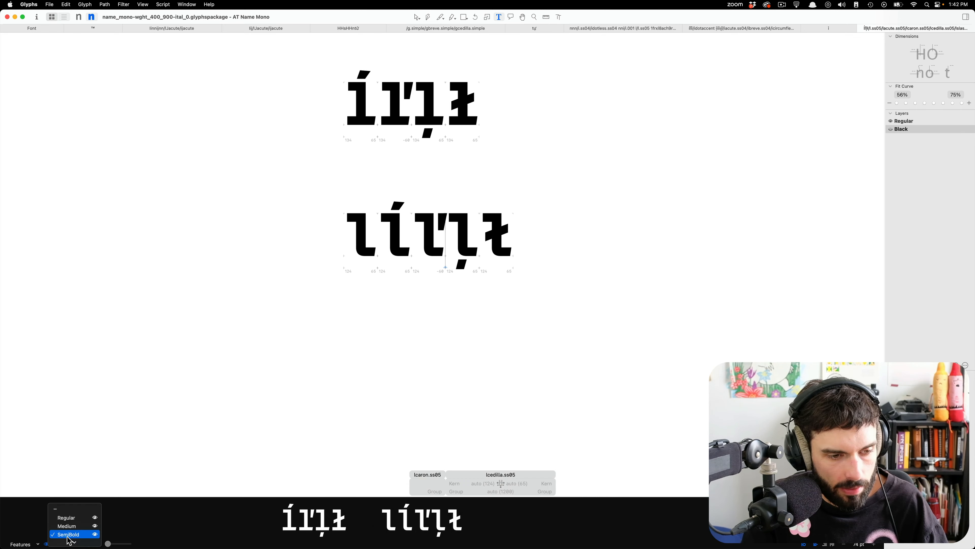
{"action": "left_click", "coordinate": [191, 485]}
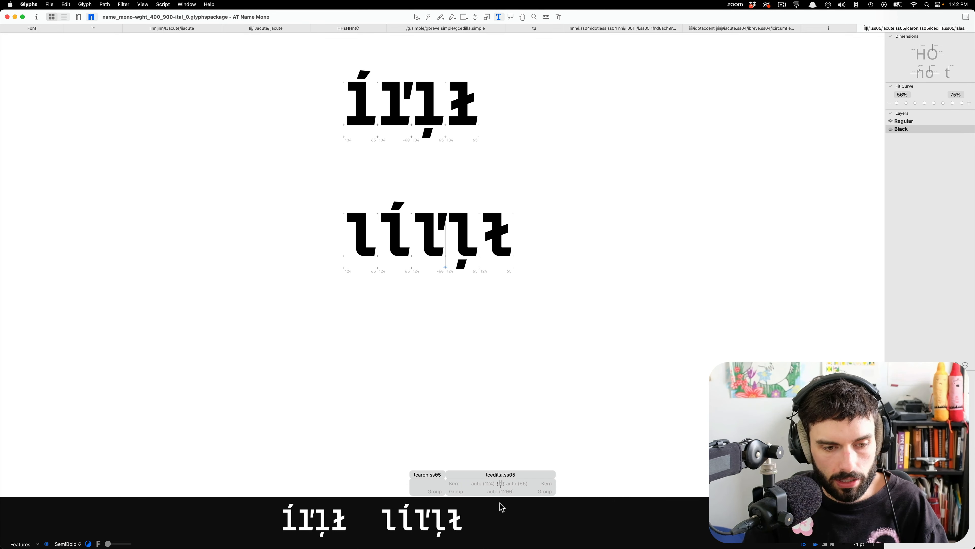
Remove the dotless i from both lines of the accented i comparison, idotless.ss04 in the second line and idotless in the first.
{"action": "left_click", "coordinate": [763, 30]}
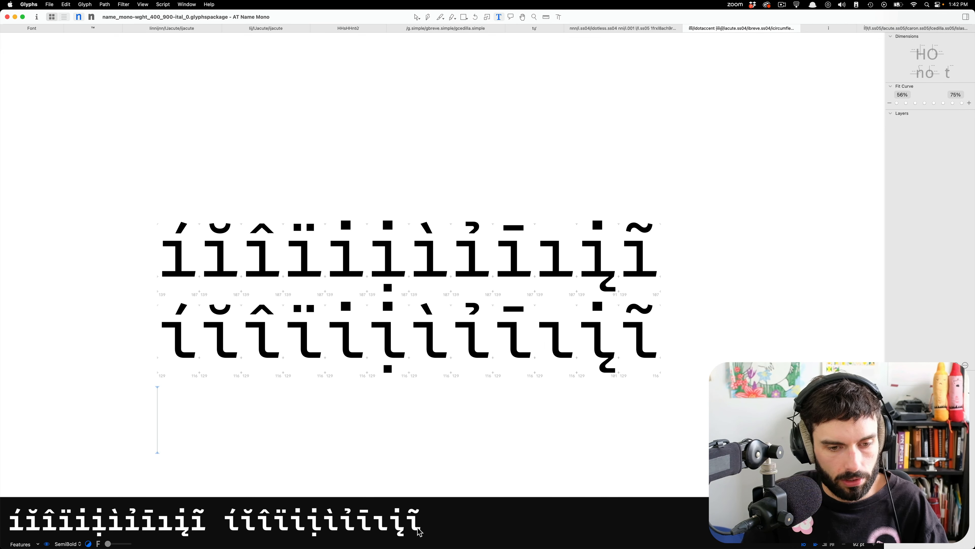
{"action": "left_click", "coordinate": [551, 326]}
{"action": "left_click", "coordinate": [571, 328]}
{"action": "key", "text": "BackSpace"}
{"action": "key", "text": "Right"}
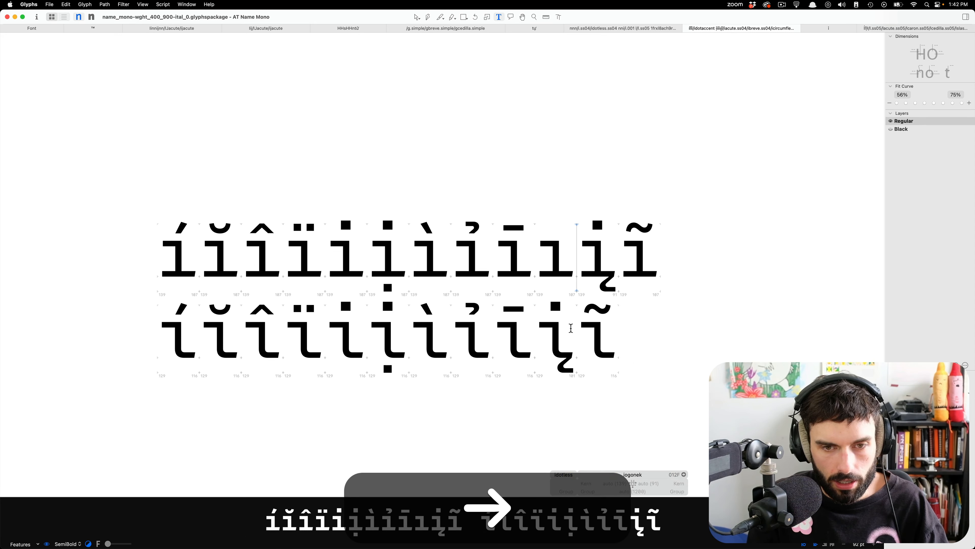
{"action": "key", "text": "BackSpace"}
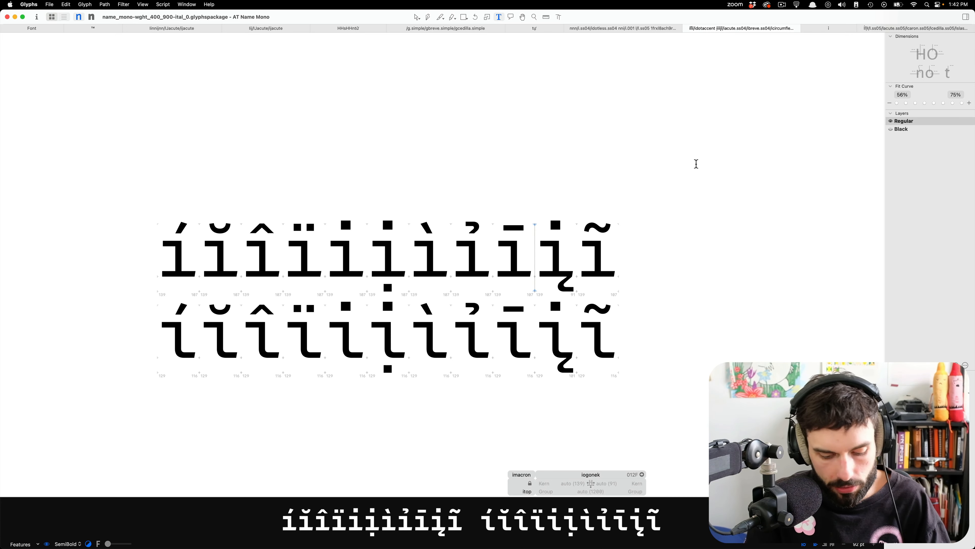
Add an ss04 (Stylistic Set 4) feature to the font's OpenType features.
{"action": "key", "text": "super+i"}
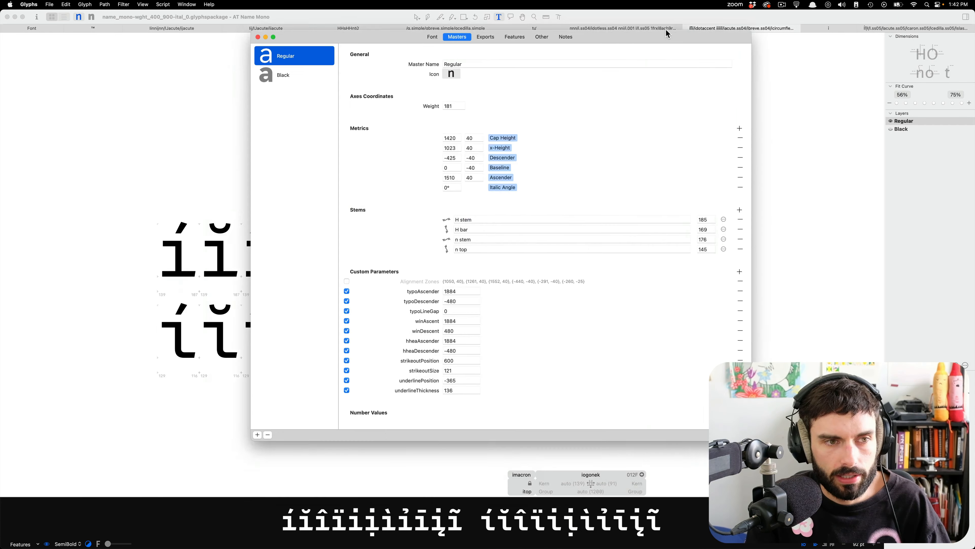
{"action": "left_click_drag", "start_coordinate": [666, 29], "coordinate": [657, 30]}
{"action": "left_click", "coordinate": [551, 31]}
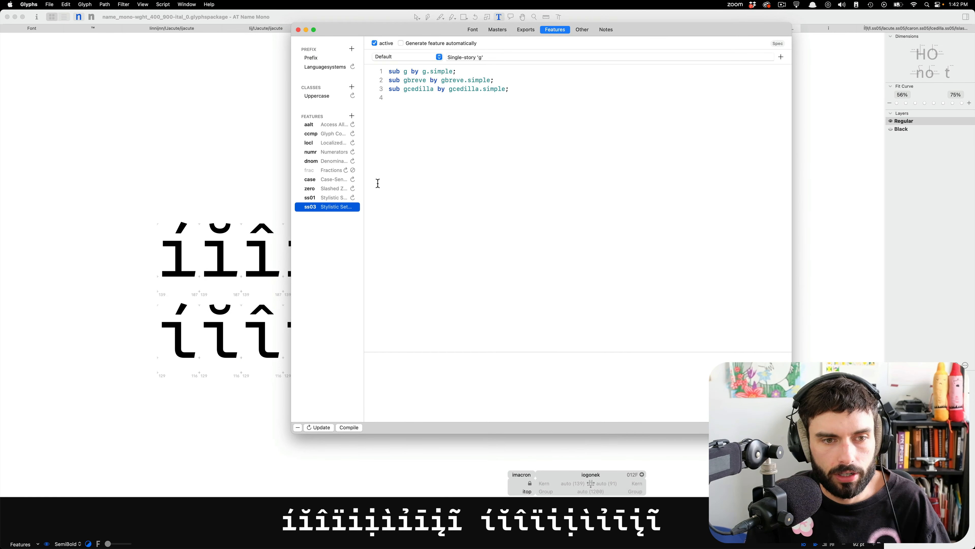
{"action": "left_click", "coordinate": [352, 117]}
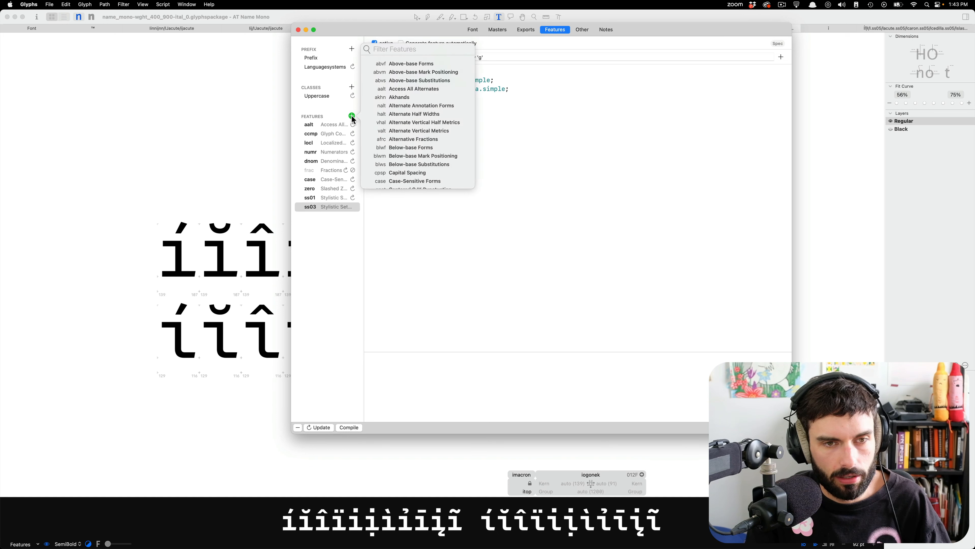
{"action": "type", "text": "ss04"}
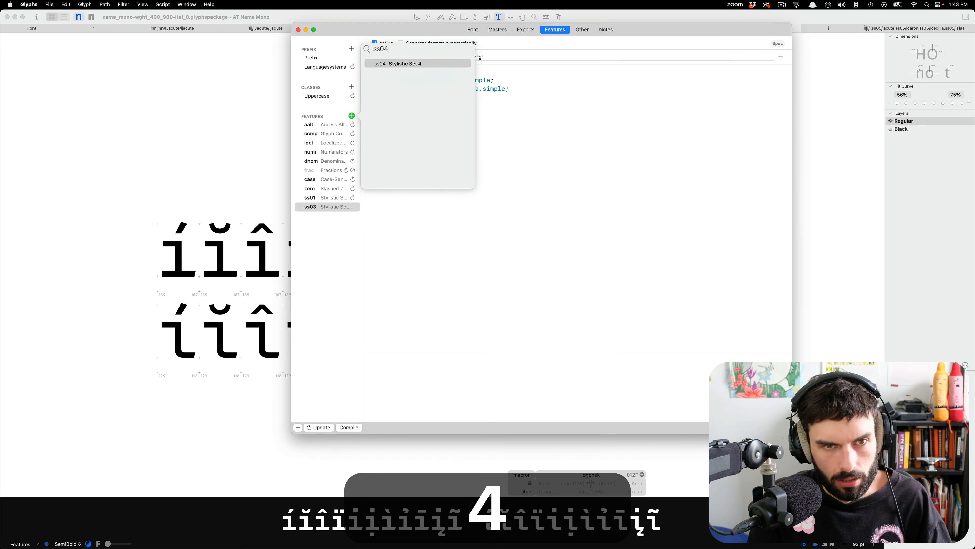
{"action": "key", "text": "Return"}
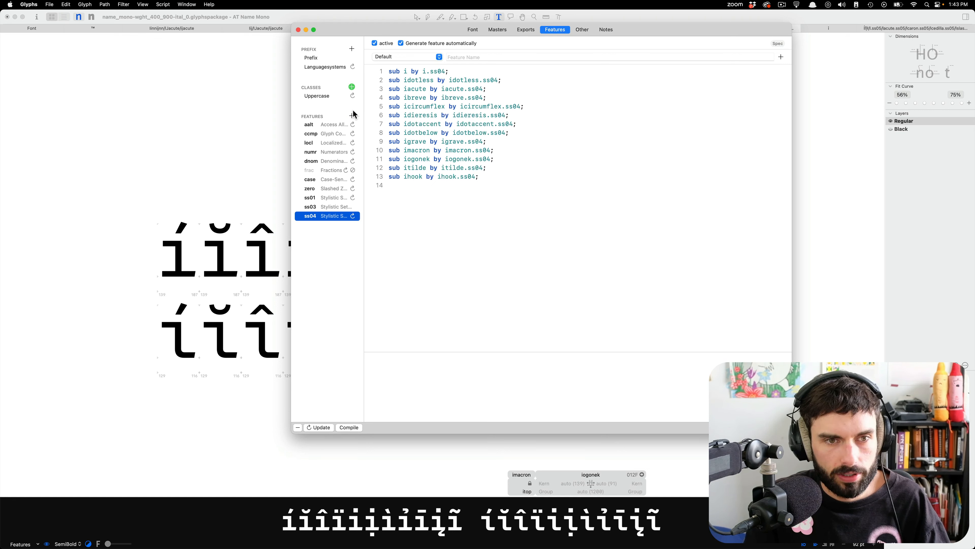
Add an ss05 feature to the font's OpenType features.
{"action": "left_click", "coordinate": [352, 116]}
{"action": "key", "text": "BackSpace"}
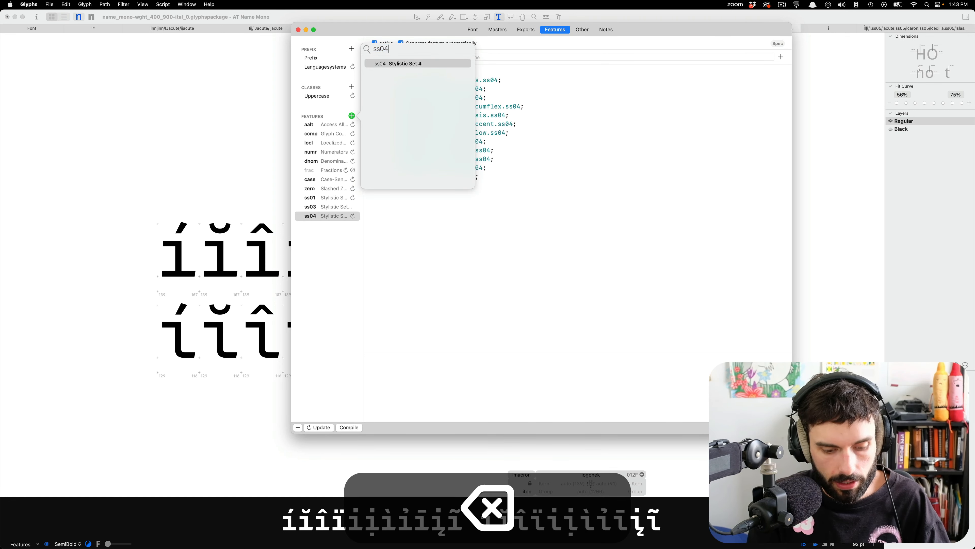
{"action": "type", "text": "5"}
{"action": "key", "text": "Return"}
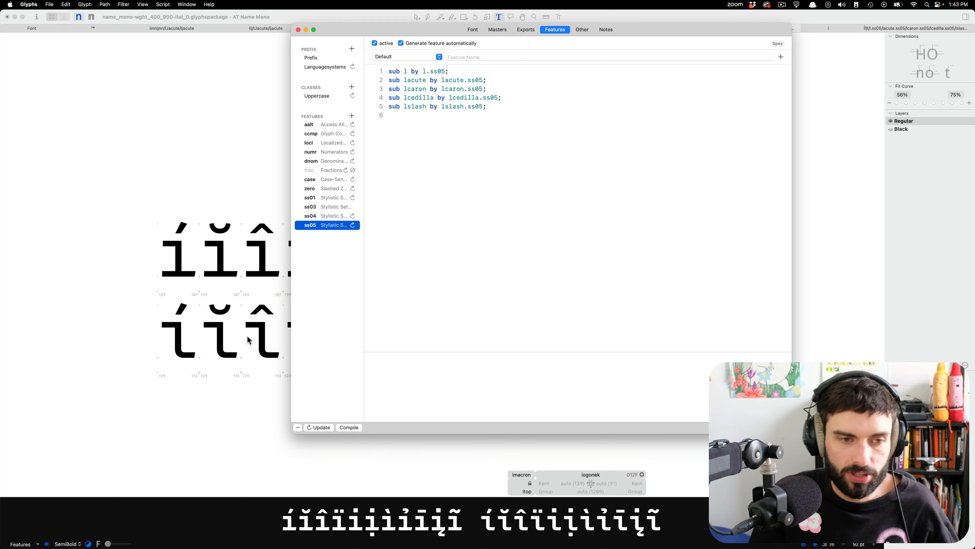
{"action": "scroll", "coordinate": [285, 175], "scroll_direction": "up", "scroll_amount": 1}
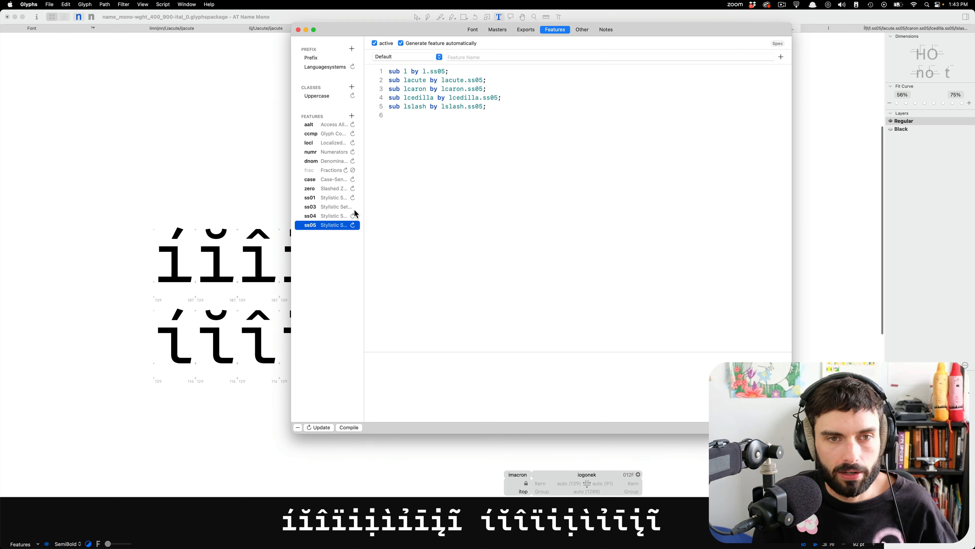
Check how the ss03 feature is named and name the ss04 feature Disambiguated 'i'.
{"action": "left_click", "coordinate": [346, 217]}
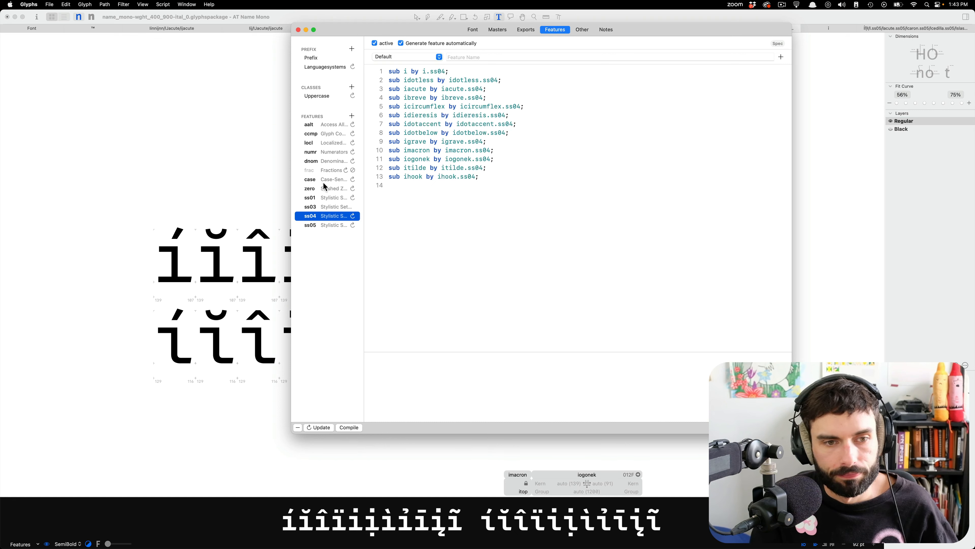
{"action": "left_click", "coordinate": [337, 206]}
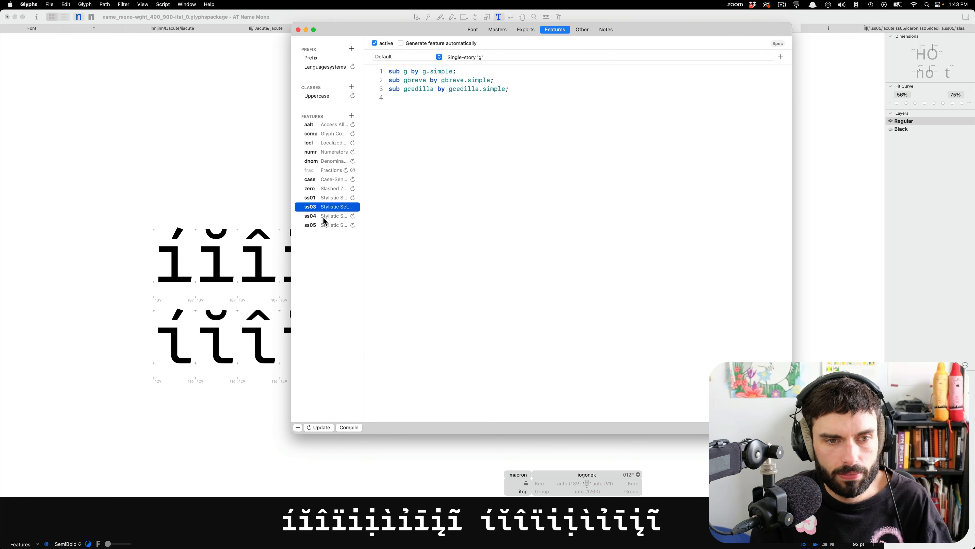
{"action": "left_click", "coordinate": [326, 217]}
{"action": "left_click", "coordinate": [474, 57]}
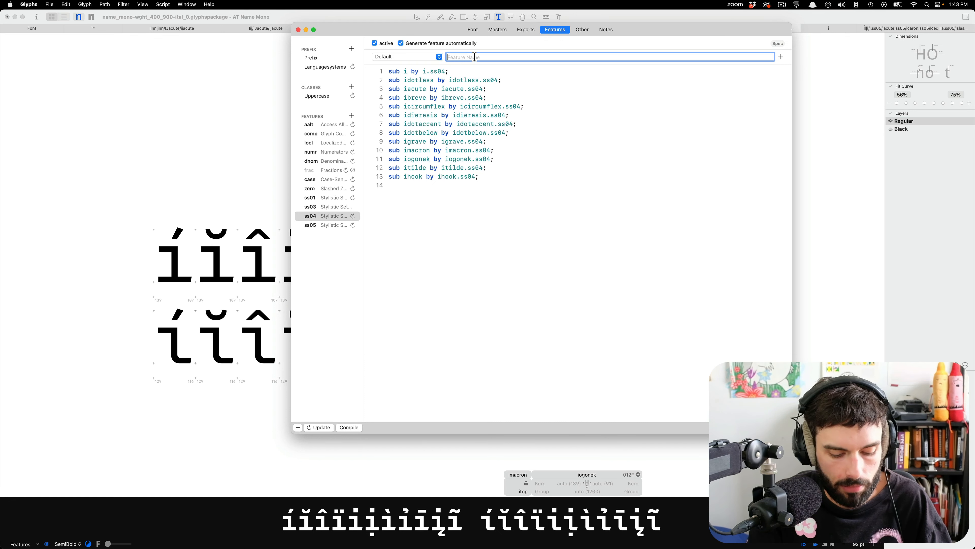
{"action": "type", "text": "Disambi"}
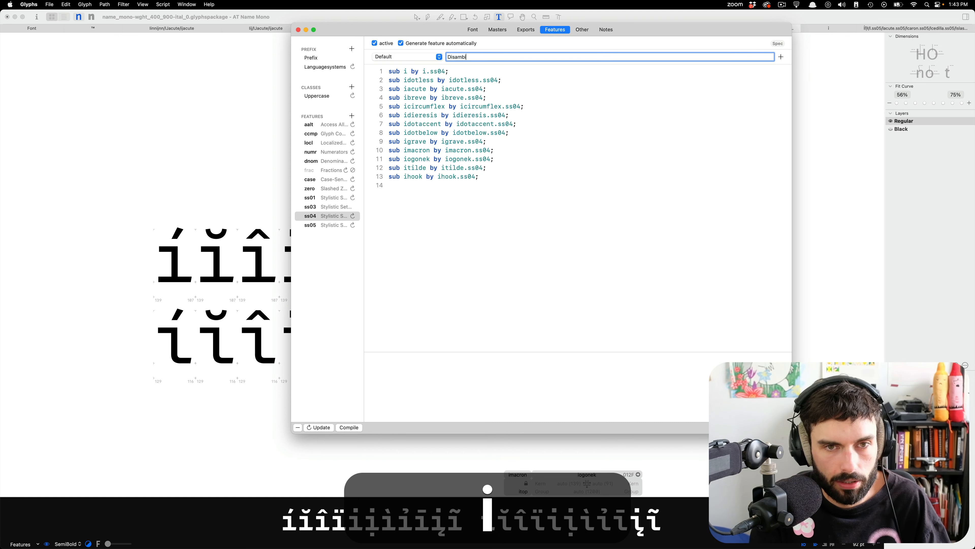
{"action": "type", "text": "guated"}
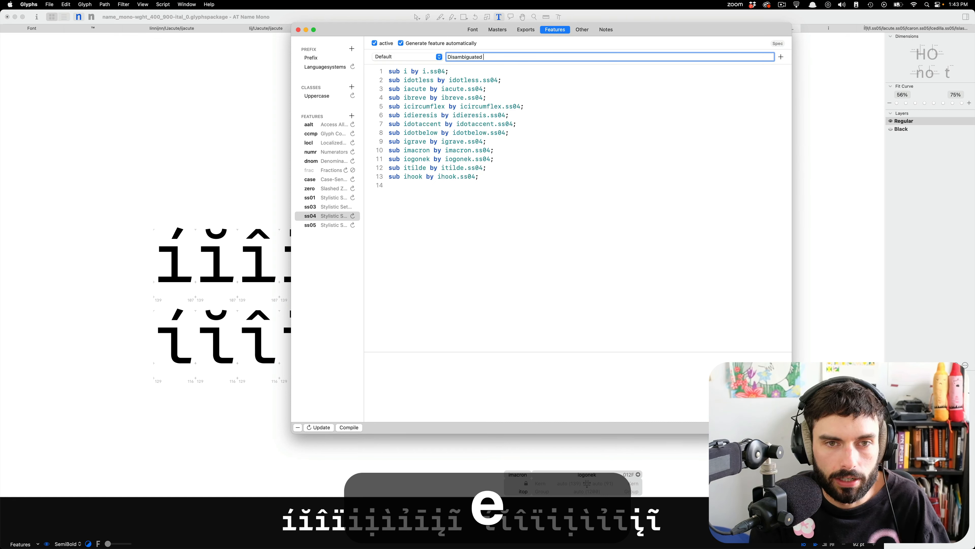
{"action": "type", "text": " 'i'"}
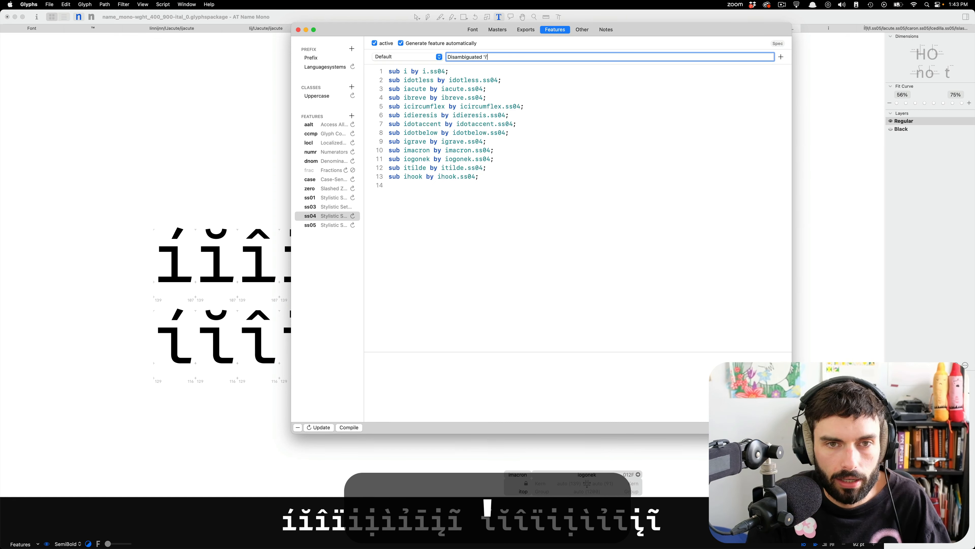
Replace the word Disambiguated in the ss04 feature name with High-legibility, so it reads High-legibility 'i'.
{"action": "left_click", "coordinate": [317, 206]}
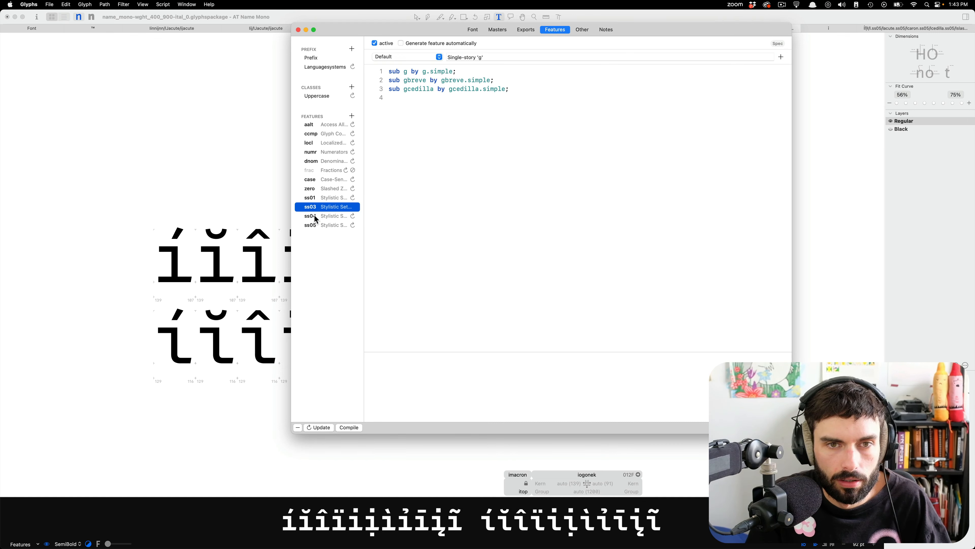
{"action": "left_click", "coordinate": [314, 216]}
{"action": "left_click", "coordinate": [462, 60]}
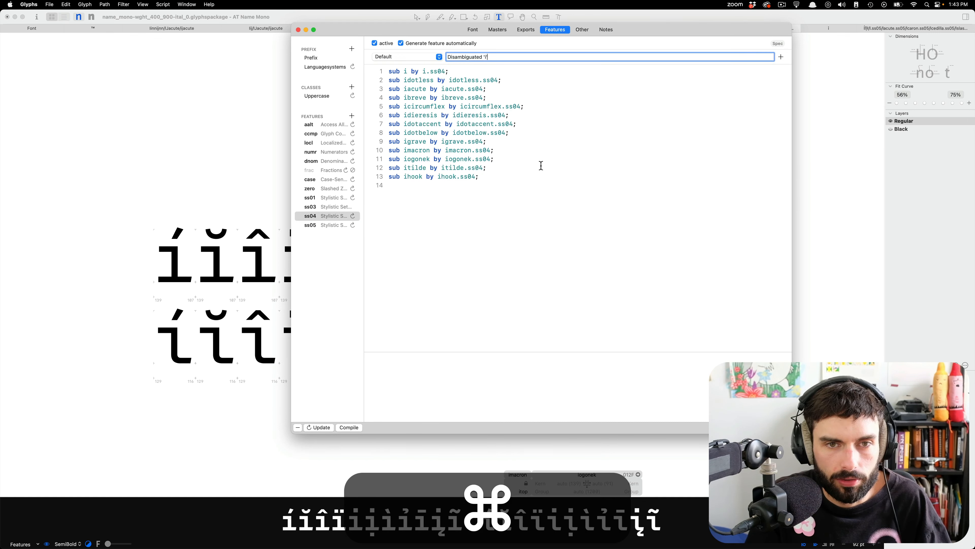
{"action": "double_click", "coordinate": [463, 58]}
{"action": "mouse_move", "coordinate": [210, 538]}
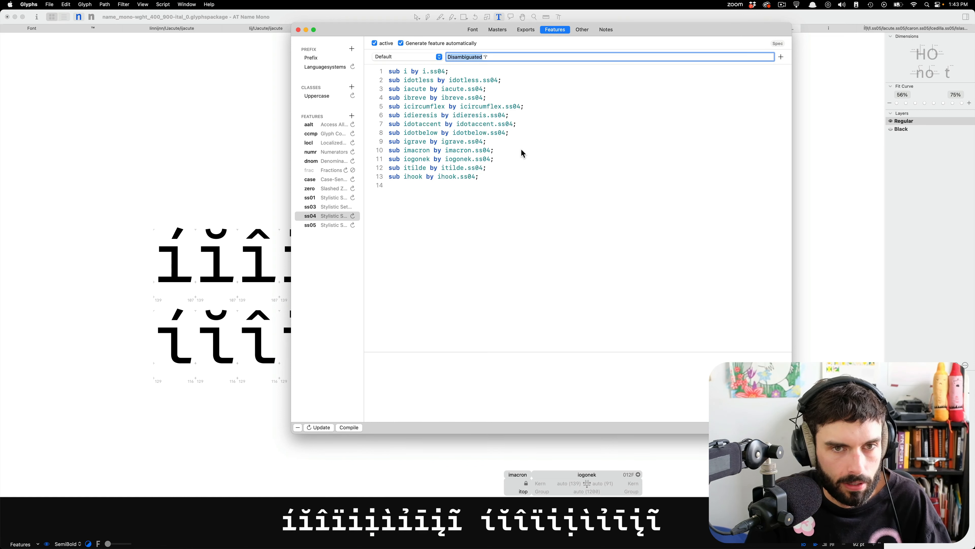
{"action": "type", "text": "Hig"}
{"action": "type", "text": "h-legibility"}
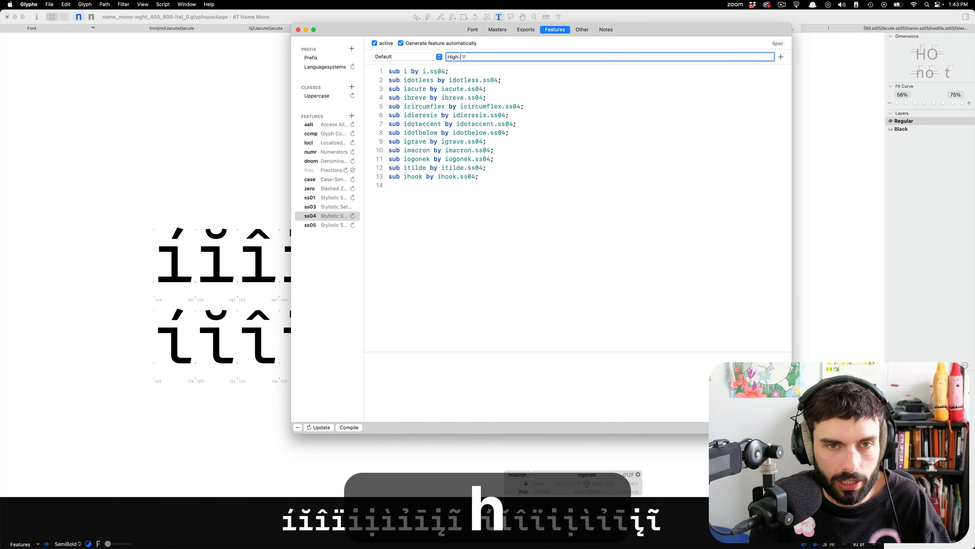
Copy the ss04 feature name to ss05, change it to High-legibility 'l', and close the font info window.
{"action": "key", "text": "cmd+a"}
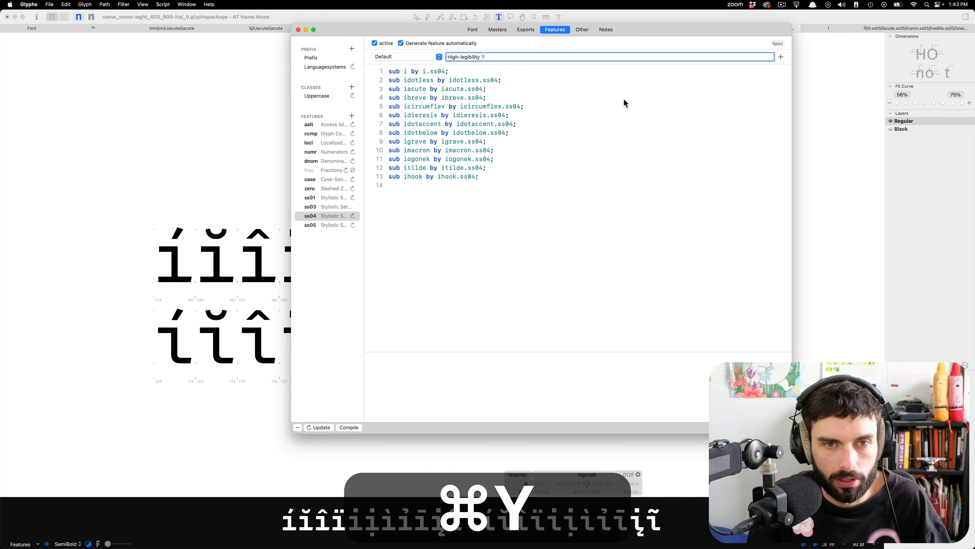
{"action": "key", "text": "cmd+c"}
{"action": "left_click", "coordinate": [330, 224]}
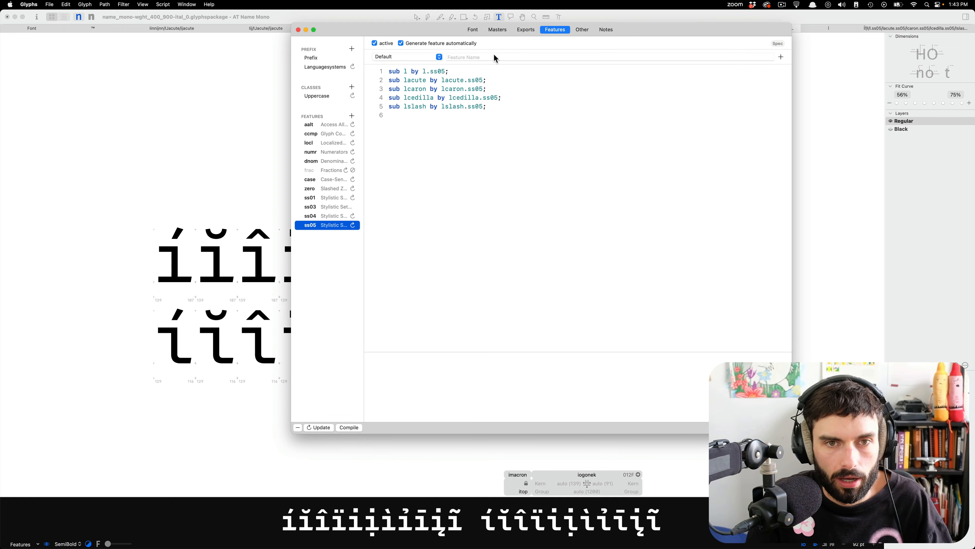
{"action": "left_click", "coordinate": [488, 58]}
{"action": "key", "text": "super+v"}
{"action": "key", "text": "Left"}
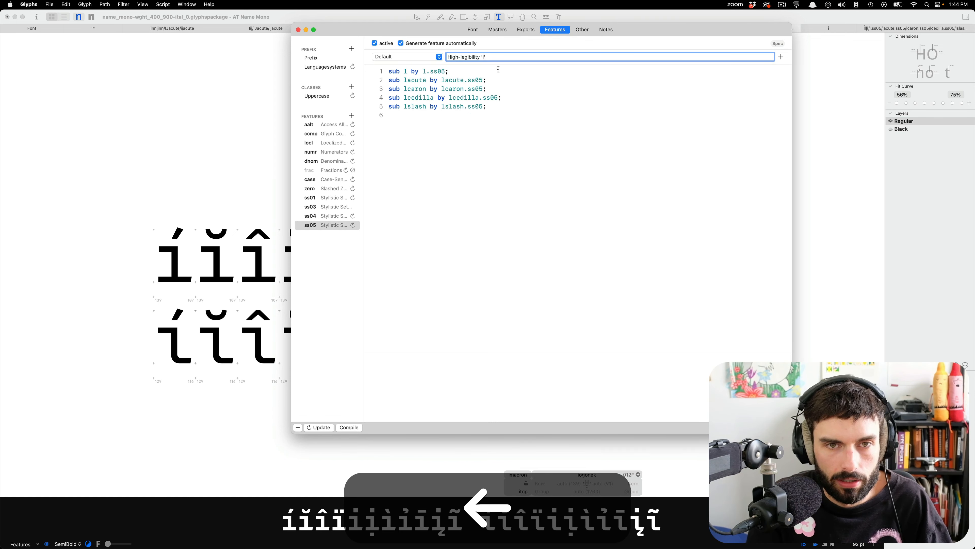
{"action": "key", "text": "BackSpace"}
{"action": "type", "text": "l"}
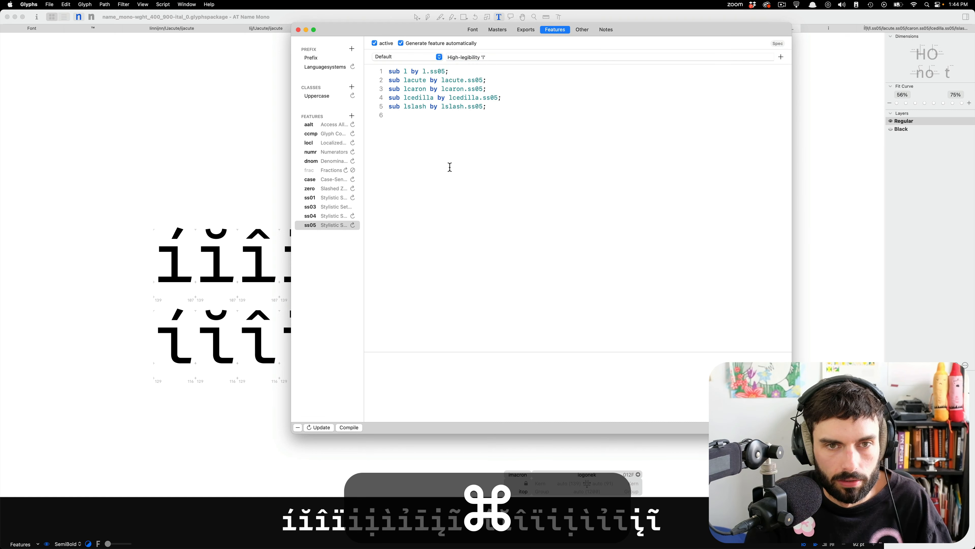
{"action": "left_click", "coordinate": [325, 217]}
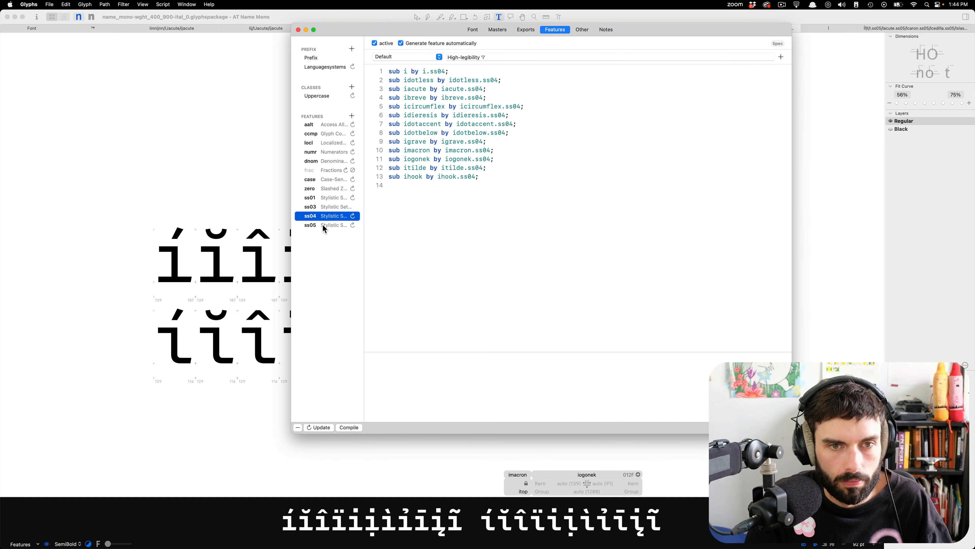
{"action": "left_click", "coordinate": [326, 226]}
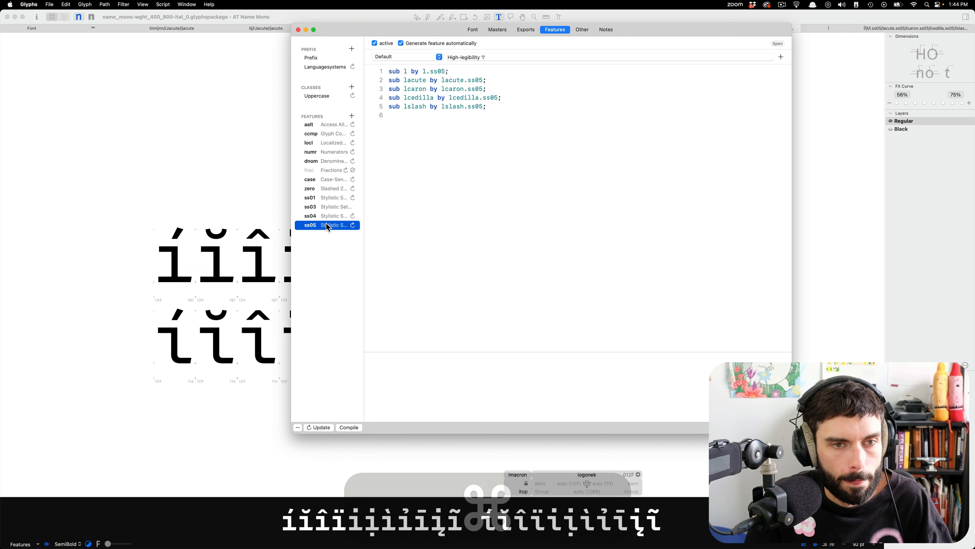
{"action": "key", "text": "super+w"}
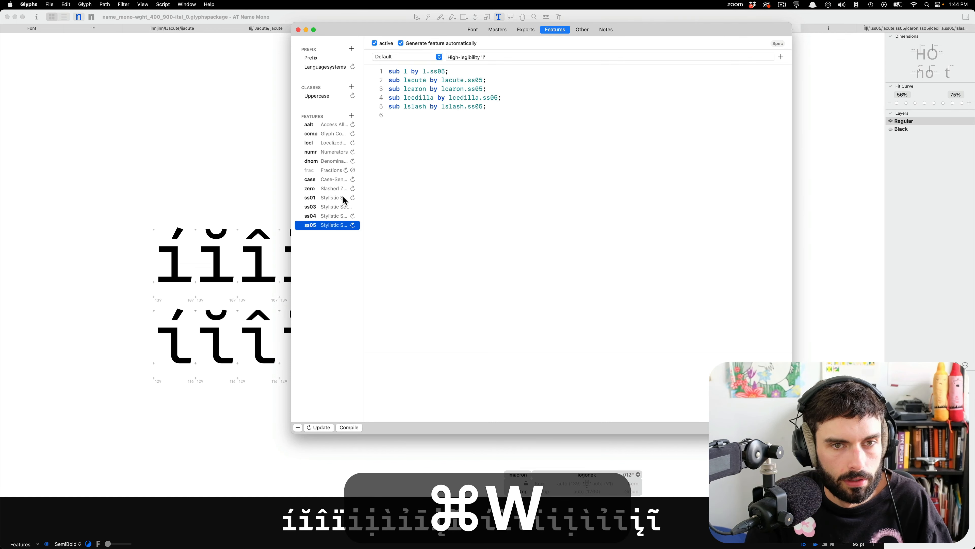
Switch to Visual Studio Code and activate the name-mono project's virtual environment with the venv command in the terminal.
{"action": "mouse_move", "coordinate": [409, 546]}
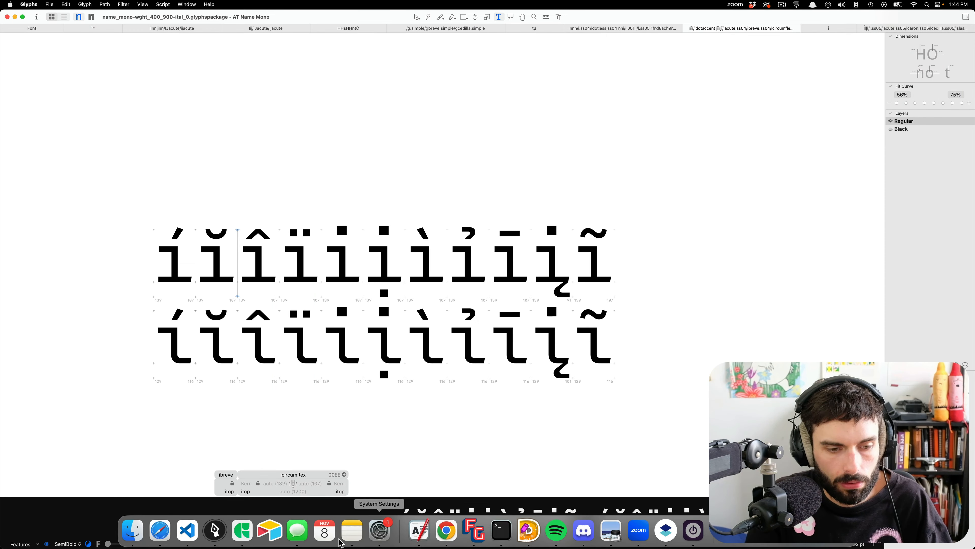
{"action": "left_click", "coordinate": [186, 530]}
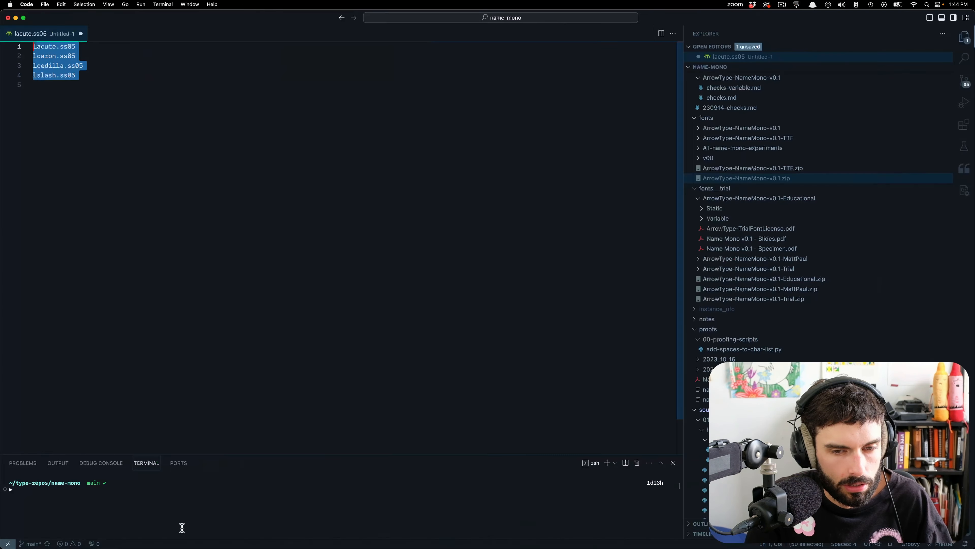
{"action": "left_click", "coordinate": [227, 498]}
{"action": "type", "text": "venv"}
{"action": "key", "text": "Return"}
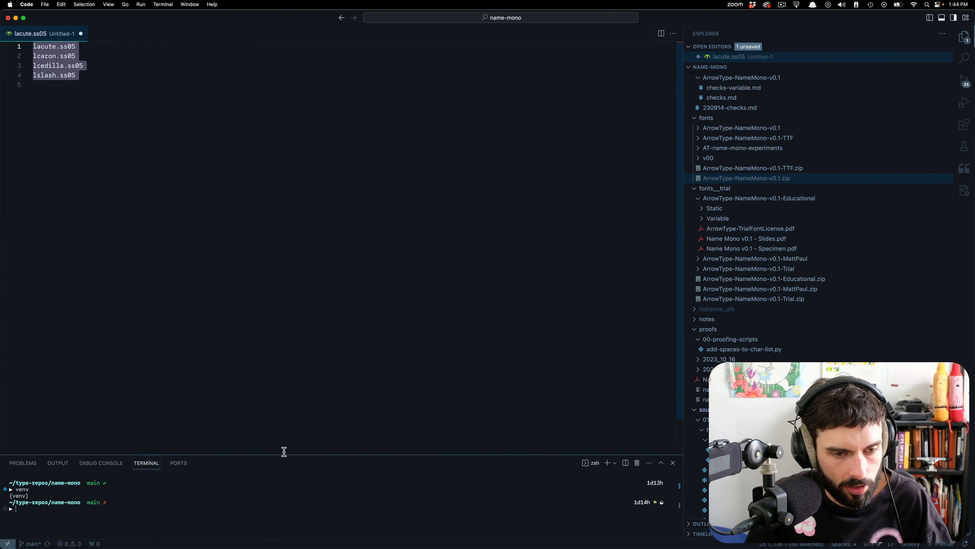
Open the project's Makefile, set the VERSION variable to 0.2, and save it.
{"action": "left_click_drag", "start_coordinate": [283, 455], "coordinate": [303, 207]}
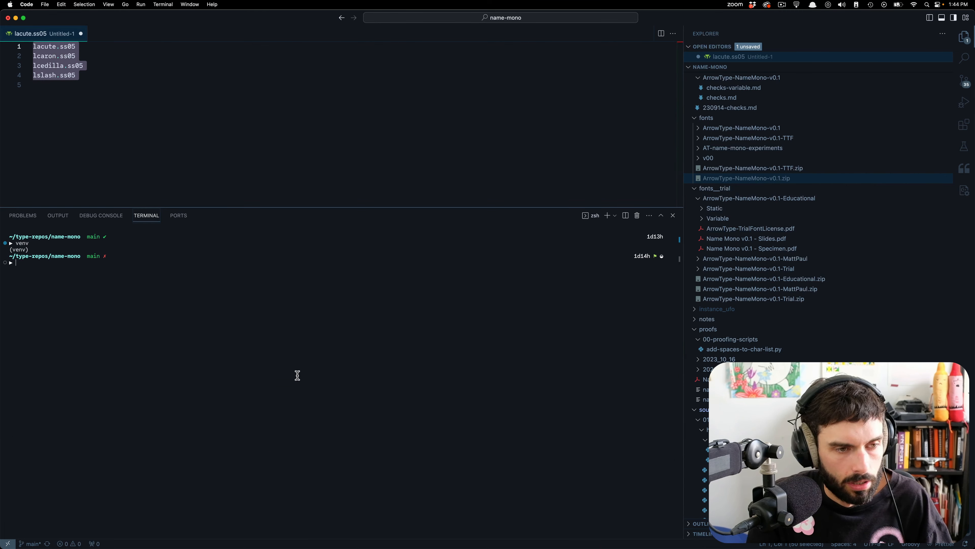
{"action": "type", "text": "make clean"}
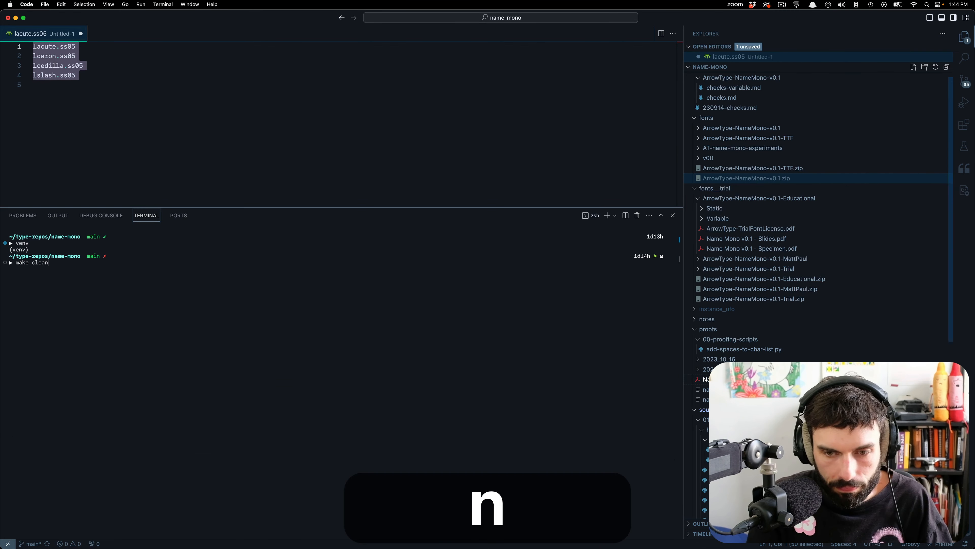
{"action": "scroll", "coordinate": [806, 231], "scroll_direction": "down", "scroll_amount": 10}
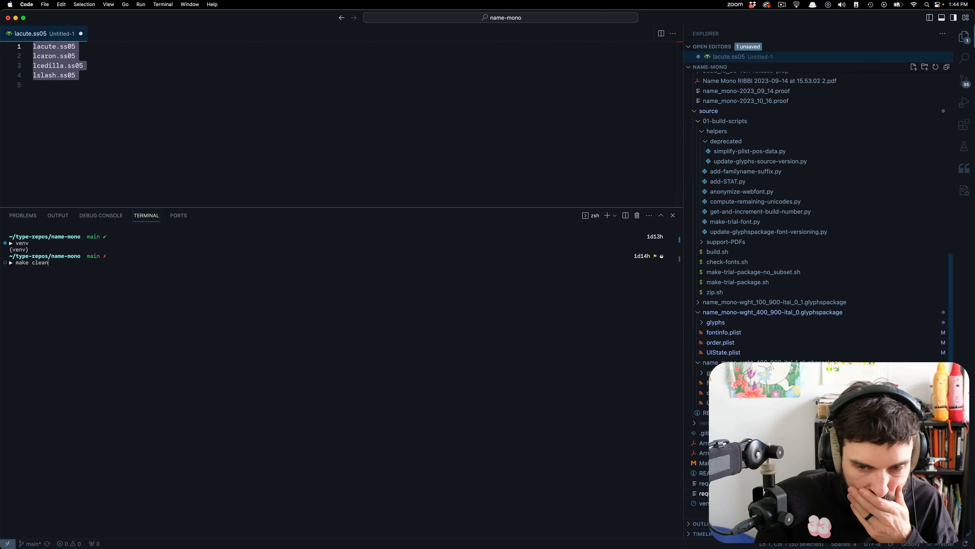
{"action": "left_click", "coordinate": [718, 463]}
{"action": "scroll", "coordinate": [153, 104], "scroll_direction": "up", "scroll_amount": 10}
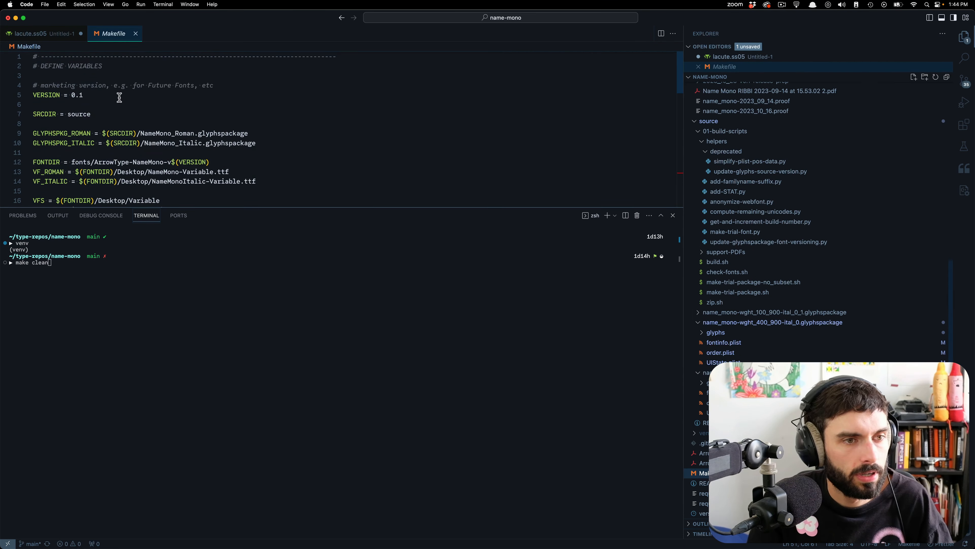
{"action": "left_click", "coordinate": [107, 93]}
{"action": "key", "text": "BackSpace"}
{"action": "type", "text": "2"}
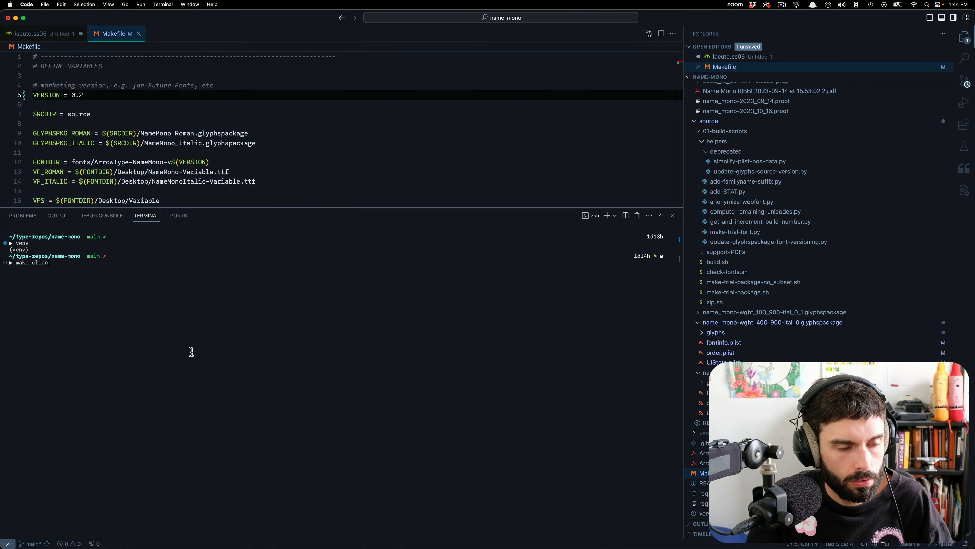
Replace the pending terminal command with make all, review the Makefile's targets, and run the build.
{"action": "key", "text": "BackSpace"}
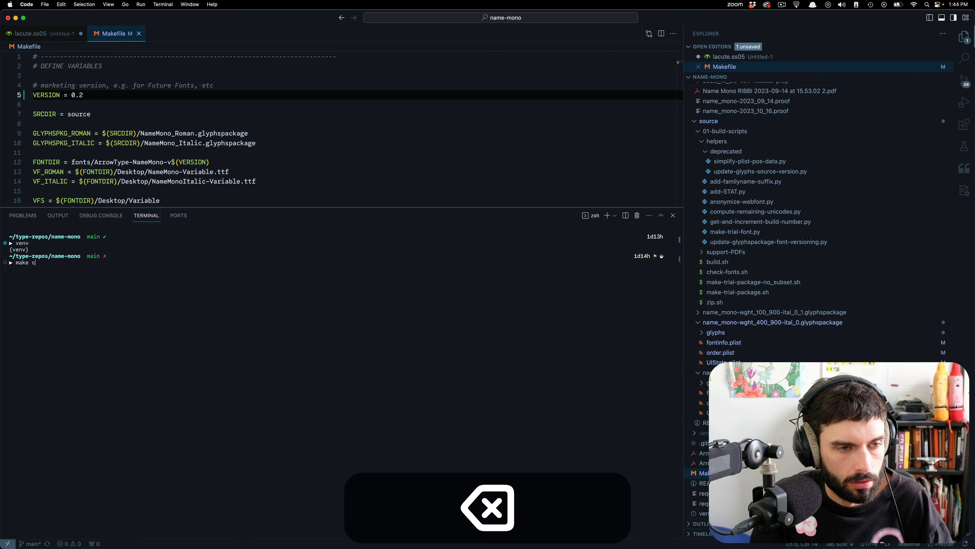
{"action": "key", "text": "BackSpace"}
{"action": "type", "text": "all"}
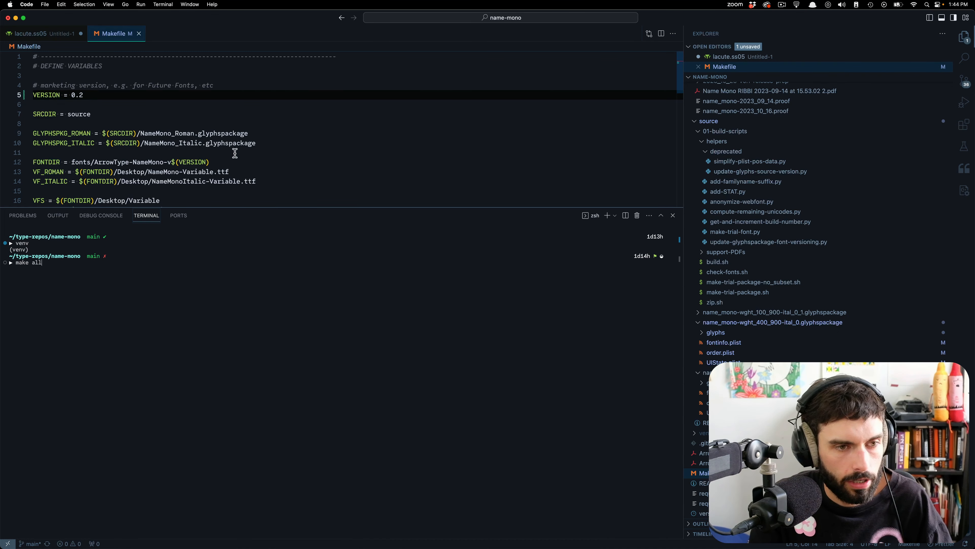
{"action": "left_click_drag", "start_coordinate": [241, 206], "coordinate": [250, 408]}
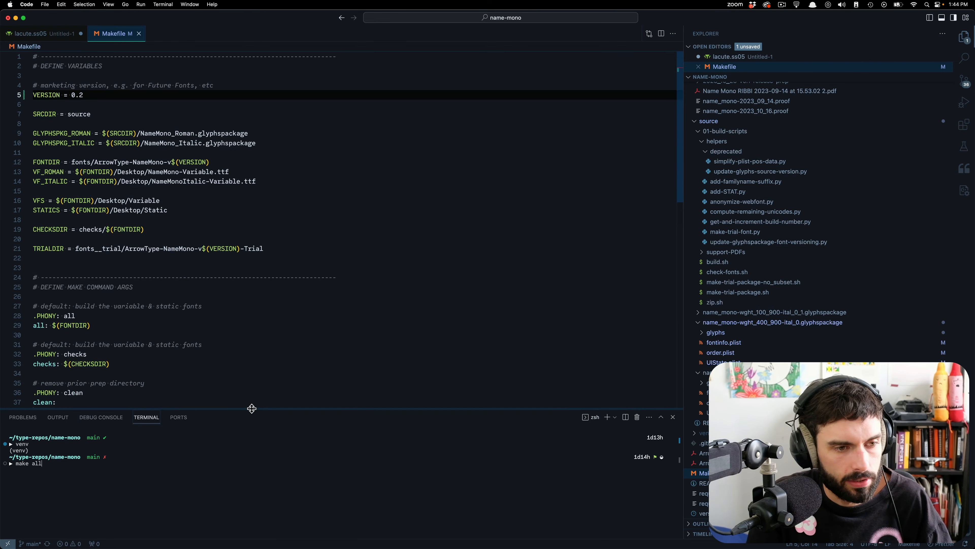
{"action": "scroll", "coordinate": [275, 317], "scroll_direction": "down", "scroll_amount": 6}
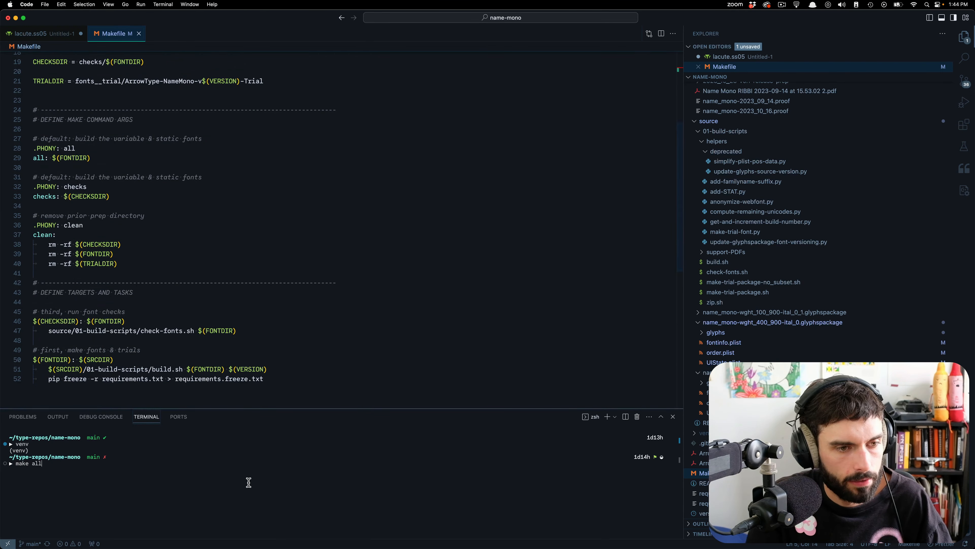
{"action": "key", "text": "Return"}
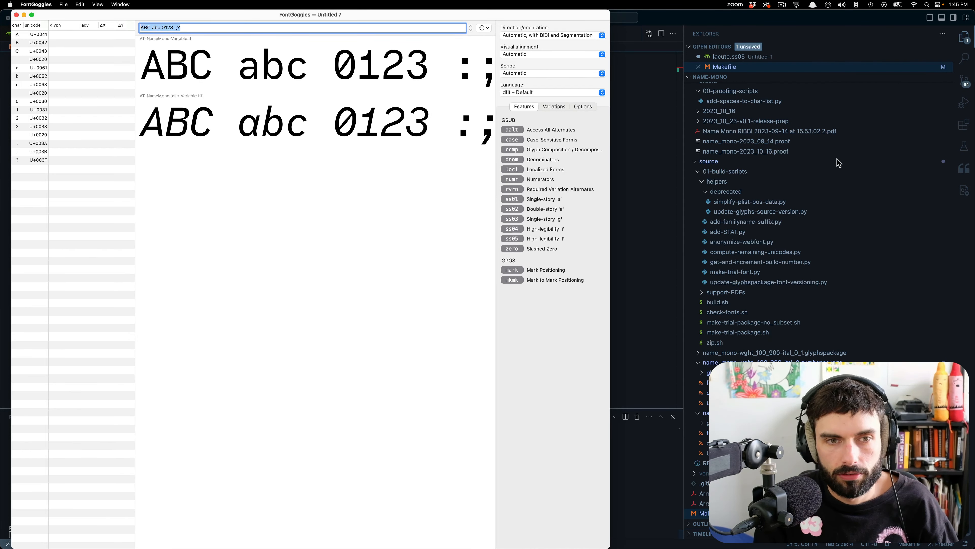
In FontGoggles, widen the preview window, set the sample text to resilient, and enable the ss04 feature.
{"action": "scroll", "coordinate": [838, 163], "scroll_direction": "up", "scroll_amount": 10}
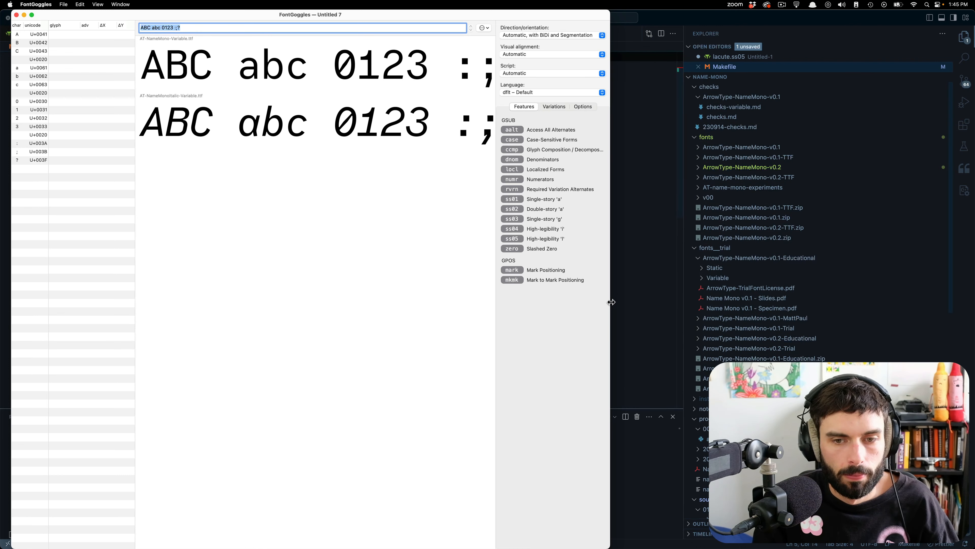
{"action": "left_click_drag", "start_coordinate": [611, 302], "coordinate": [897, 298]}
{"action": "type", "text": "resilient"}
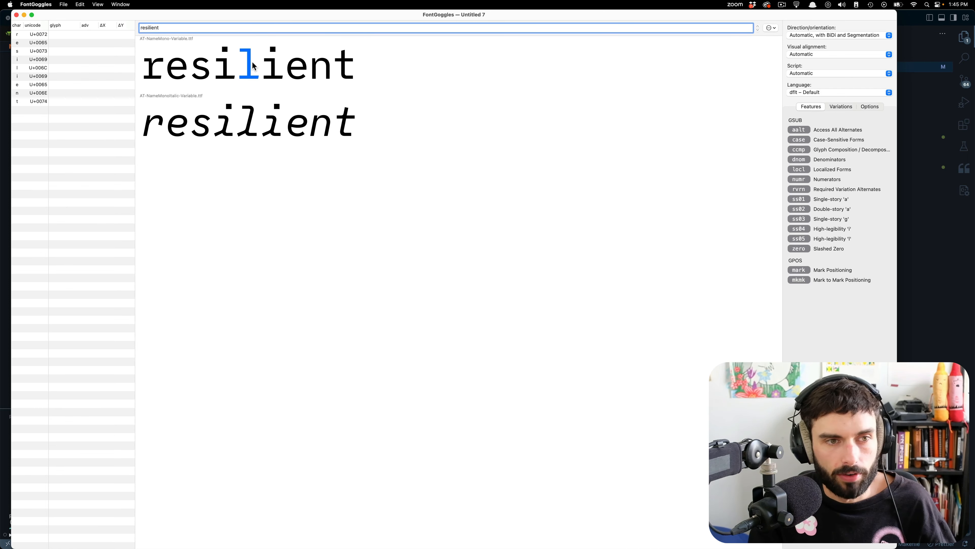
{"action": "left_click", "coordinate": [795, 229]}
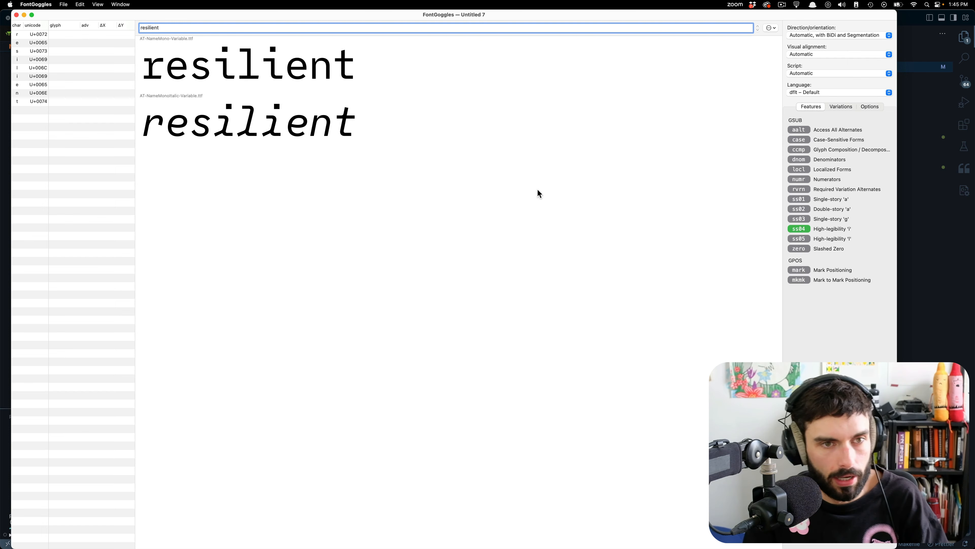
Copy the line of default accented i glyphs from Glyphs and append it to the FontGoggles sample text after resilient.
{"action": "mouse_move", "coordinate": [185, 542]}
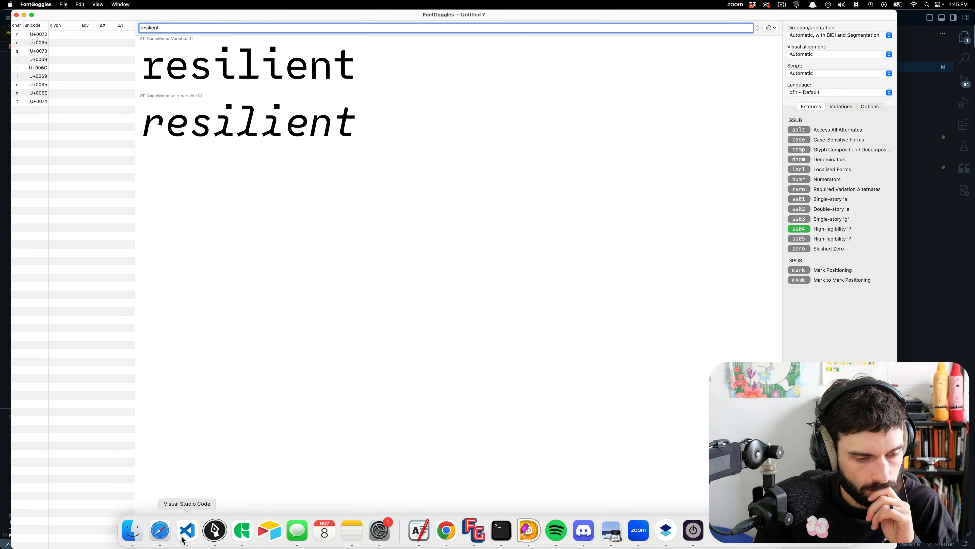
{"action": "left_click", "coordinate": [242, 535]}
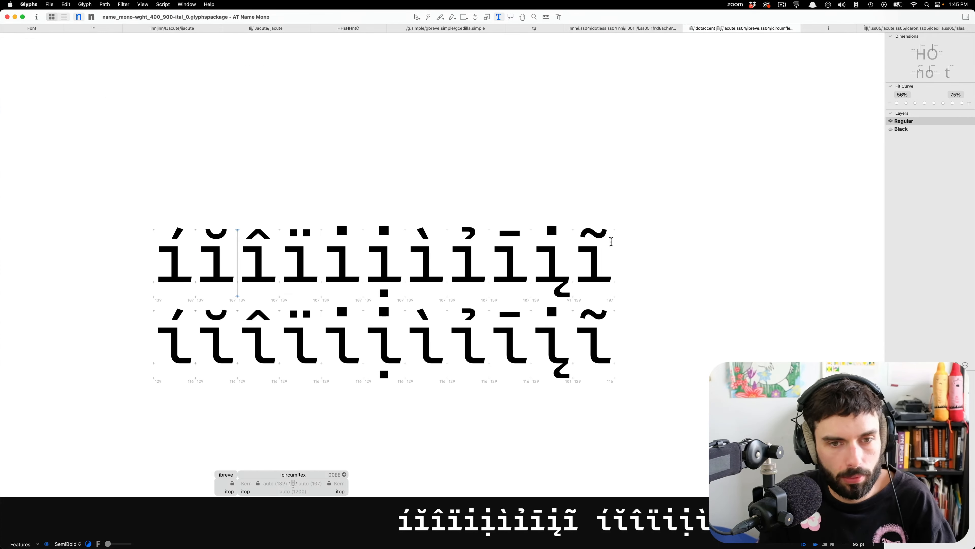
{"action": "left_click", "coordinate": [633, 260]}
{"action": "key", "text": "shift+Up"}
{"action": "key", "text": "shift+super+Right"}
{"action": "key", "text": "super+Tab"}
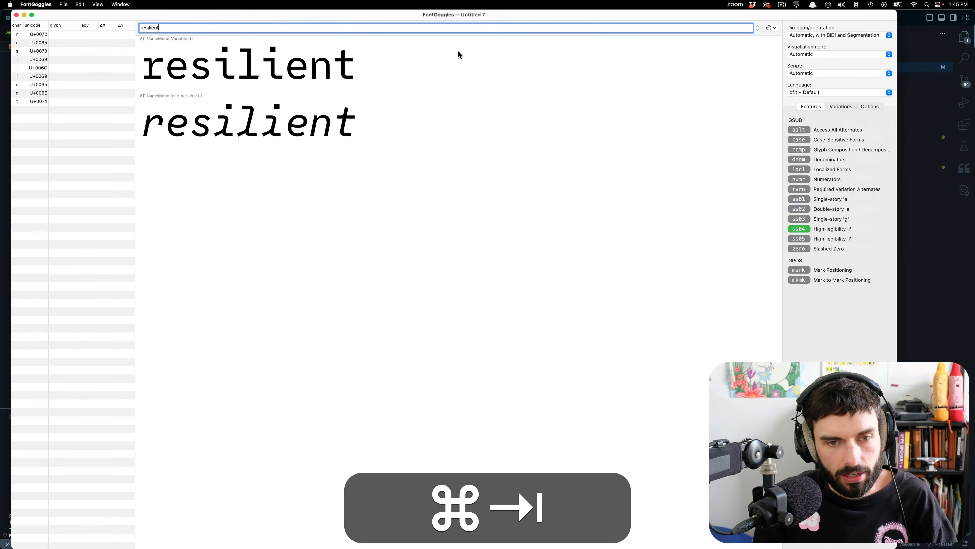
{"action": "type", "text": "íĭîï/idotaccent ịìỉīįĩ"}
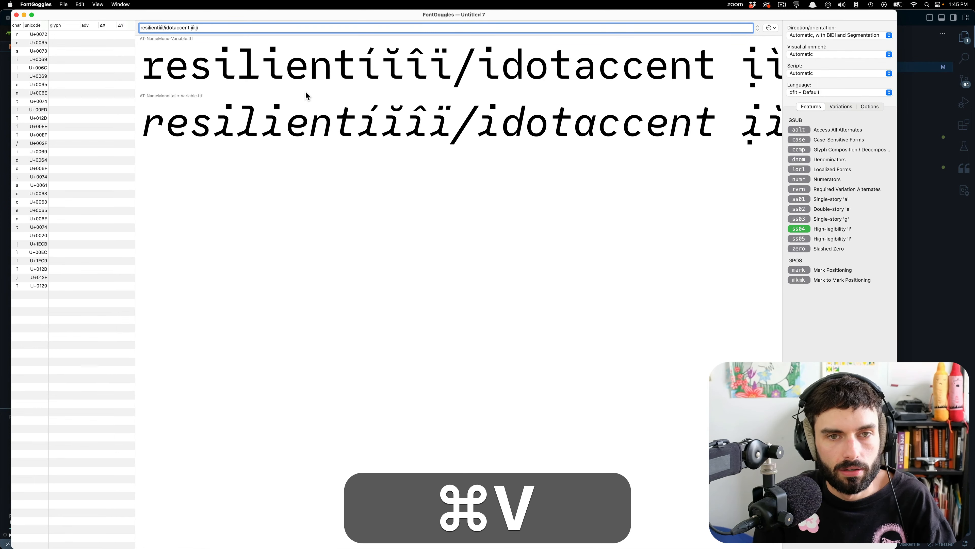
{"action": "scroll", "coordinate": [218, 66], "scroll_direction": "right", "scroll_amount": 3}
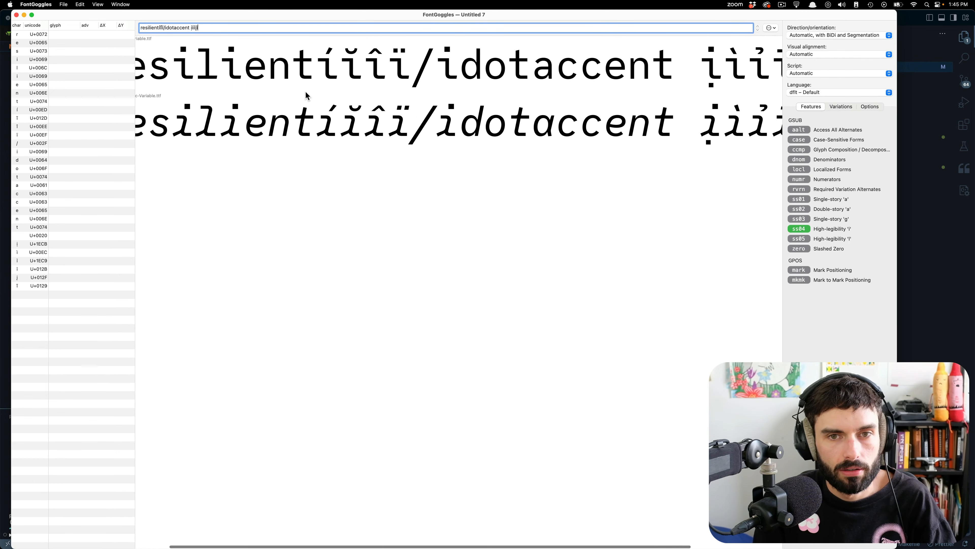
Return to Glyphs and delete idotaccent from the default line and idotaccent.ss04 from the alternates line of the edit view.
{"action": "double_click", "coordinate": [187, 28]}
{"action": "key", "text": "super+Tab"}
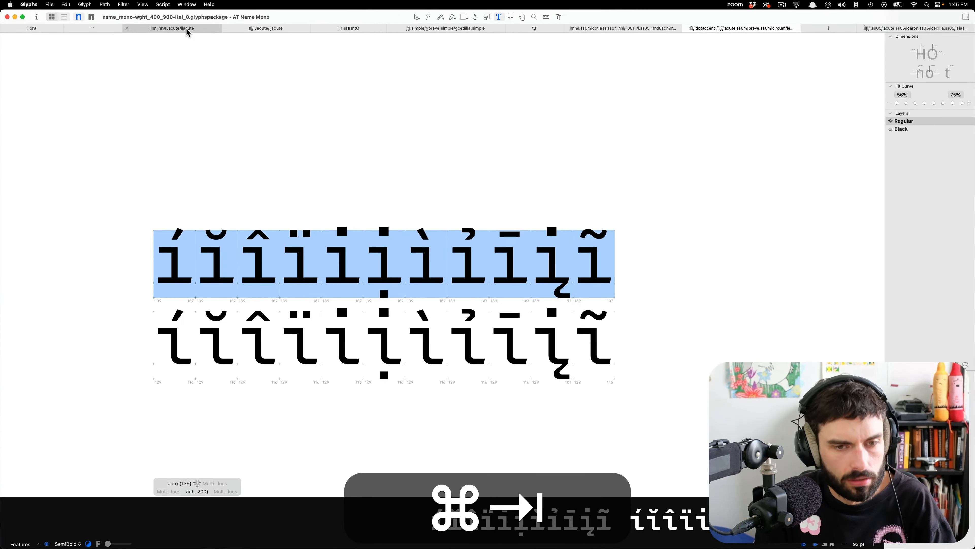
{"action": "left_click", "coordinate": [368, 254]}
{"action": "left_click", "coordinate": [329, 255]}
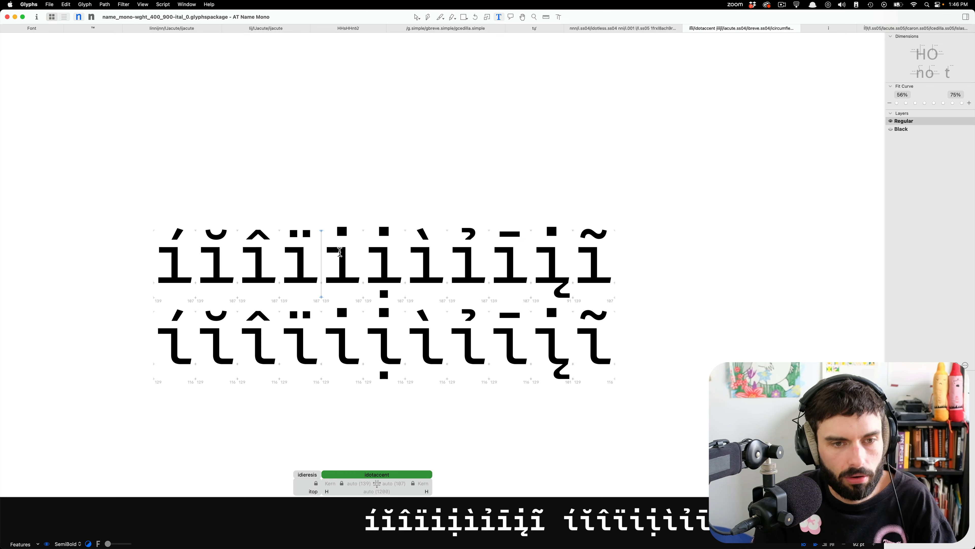
{"action": "left_click", "coordinate": [354, 249]}
{"action": "key", "text": "BackSpace"}
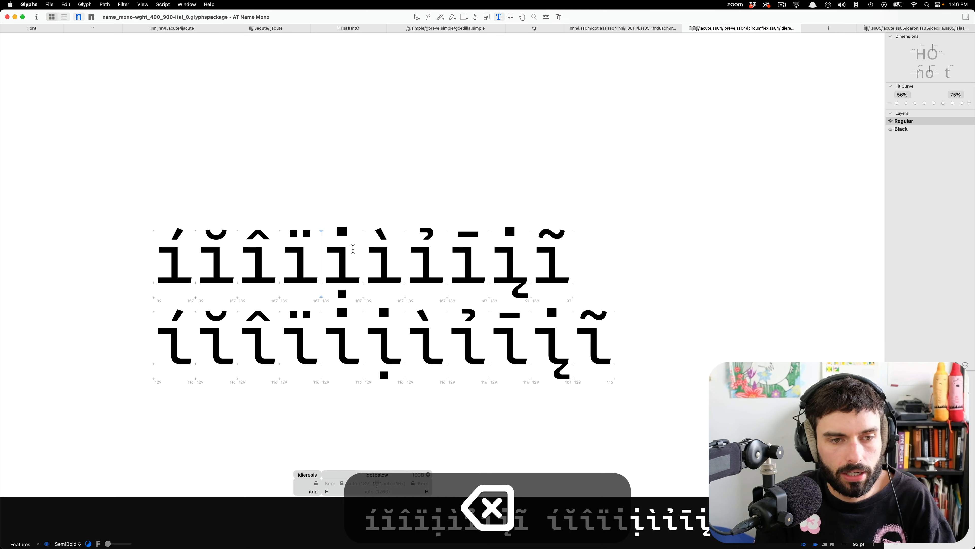
{"action": "key", "text": "Down"}
{"action": "key", "text": "Right"}
{"action": "key", "text": "BackSpace"}
Switch to FontGoggles and remove the literal /idotaccent text from the sample string.
{"action": "key", "text": "ctrl+Right"}
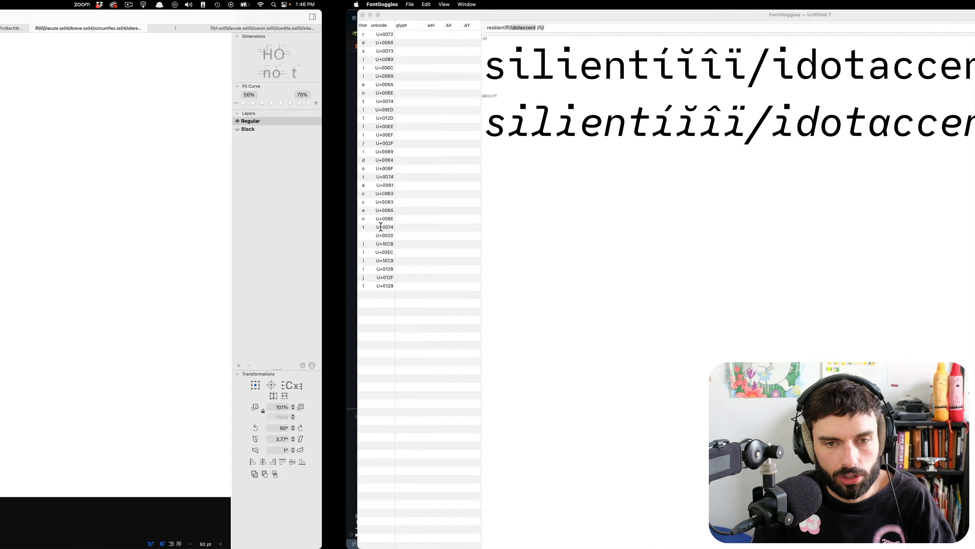
{"action": "double_click", "coordinate": [172, 28]}
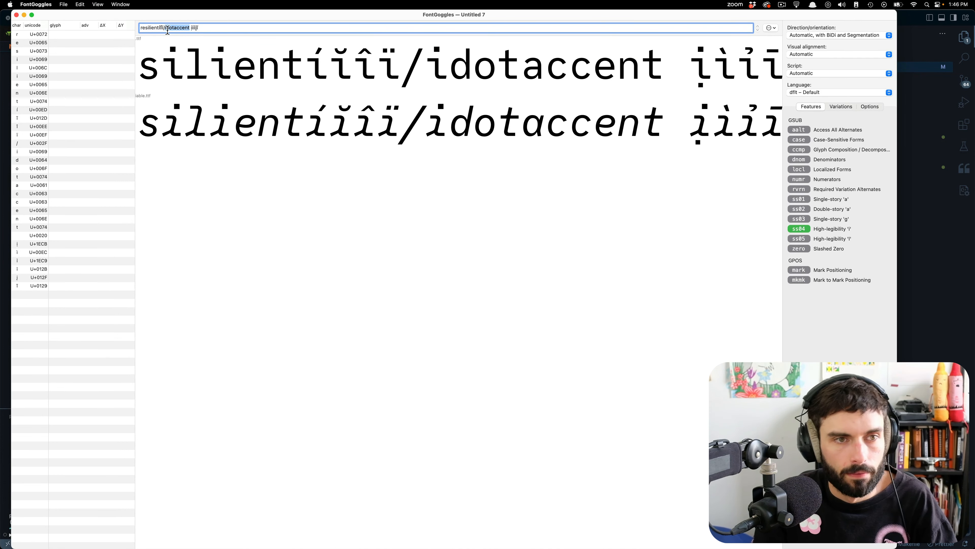
{"action": "key", "text": "BackSpace"}
{"action": "key", "text": "BackSpace"}
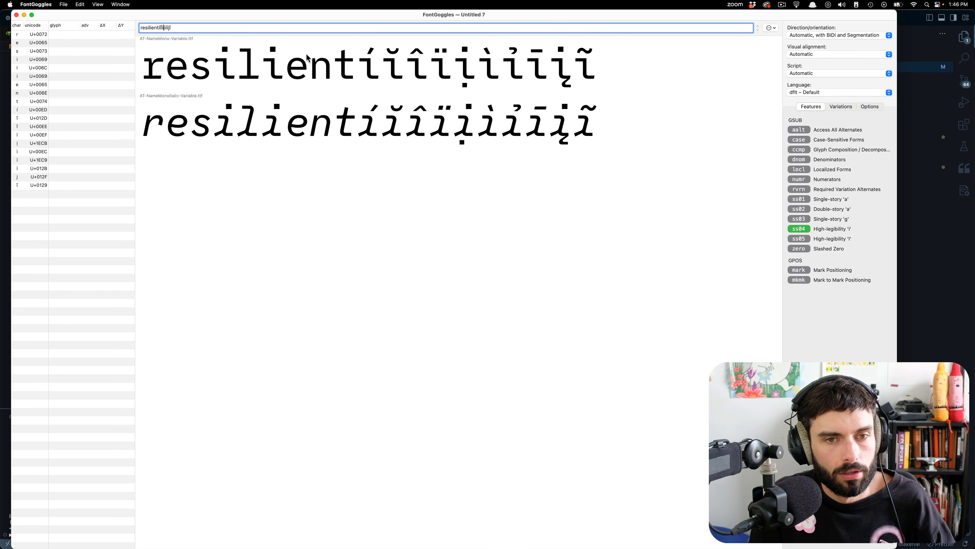
Copy the four default accented l glyphs from the Glyphs tab containing the ss05 alternates and append them to the FontGoggles sample text.
{"action": "key", "text": "super+Tab"}
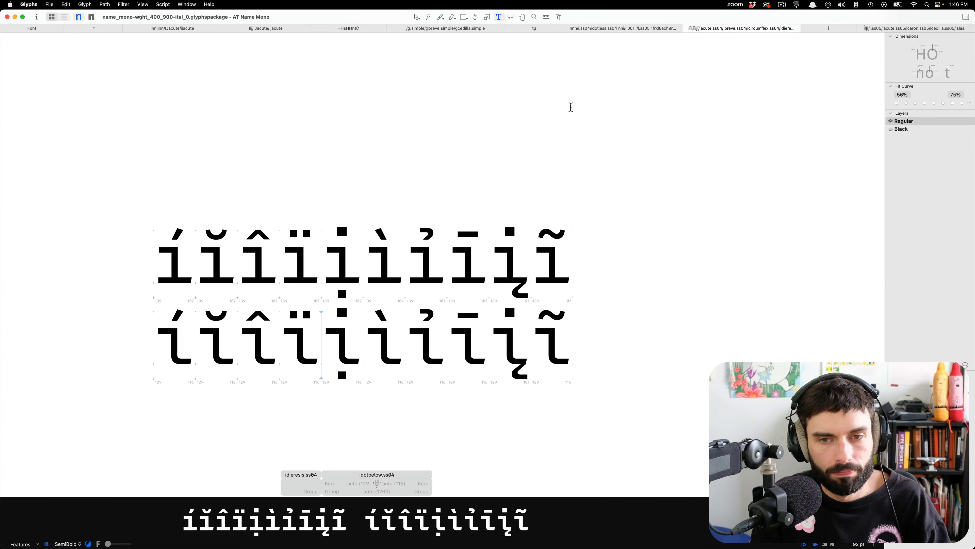
{"action": "left_click", "coordinate": [862, 28]}
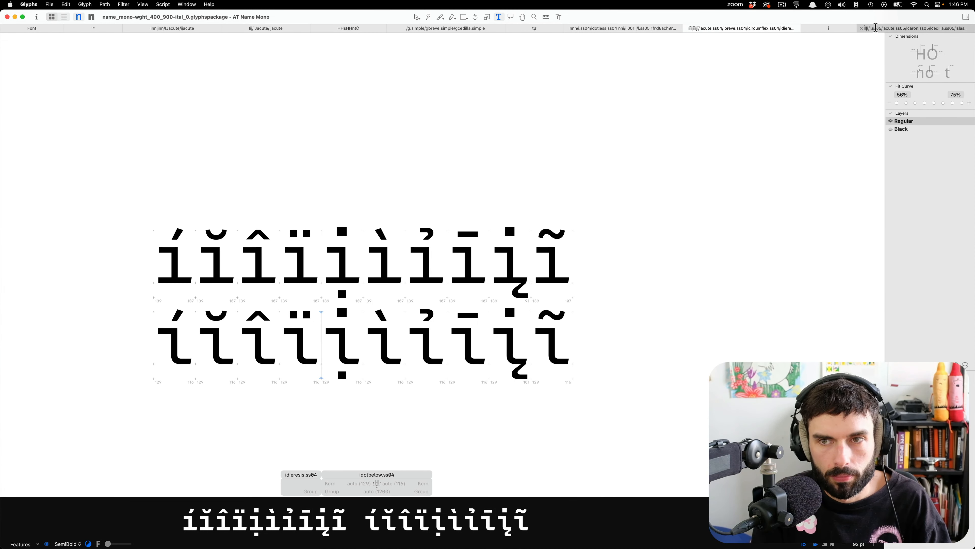
{"action": "key", "text": "Left"}
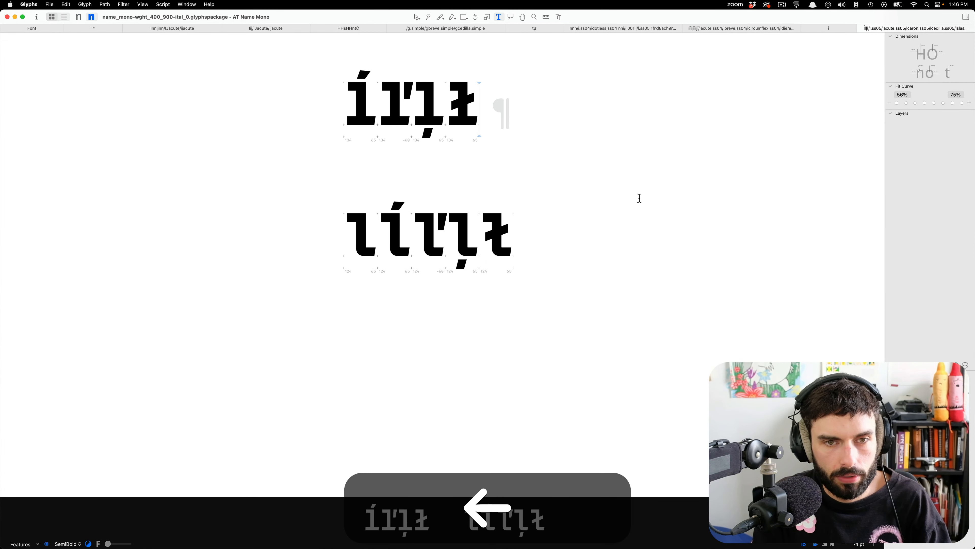
{"action": "key", "text": "shift+Left"}
{"action": "key", "text": "shift+Left"}
{"action": "key", "text": "shift+Left"}
{"action": "key", "text": "shift+Left"}
{"action": "key", "text": "super+c"}
{"action": "key", "text": "shift+super+Tab"}
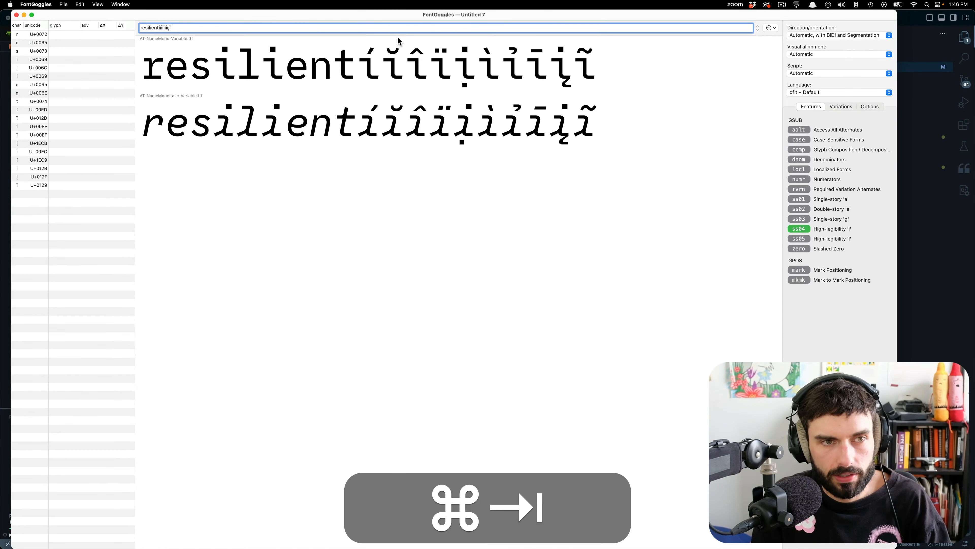
{"action": "key", "text": "super+v"}
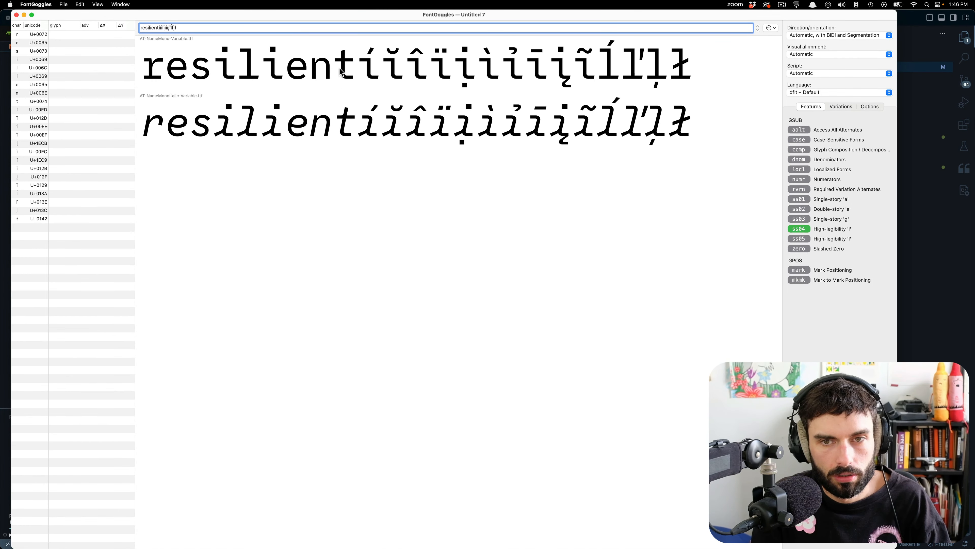
Preview the sample text across the Weight axis and return the weight to 400.
{"action": "left_click", "coordinate": [840, 108]}
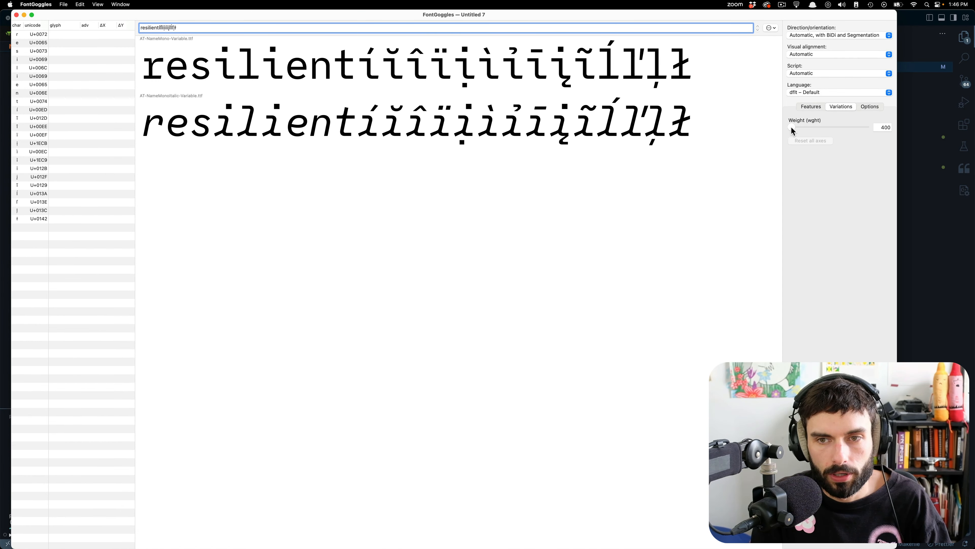
{"action": "left_click_drag", "start_coordinate": [791, 129], "coordinate": [919, 128]}
{"action": "left_click_drag", "start_coordinate": [808, 129], "coordinate": [629, 128]}
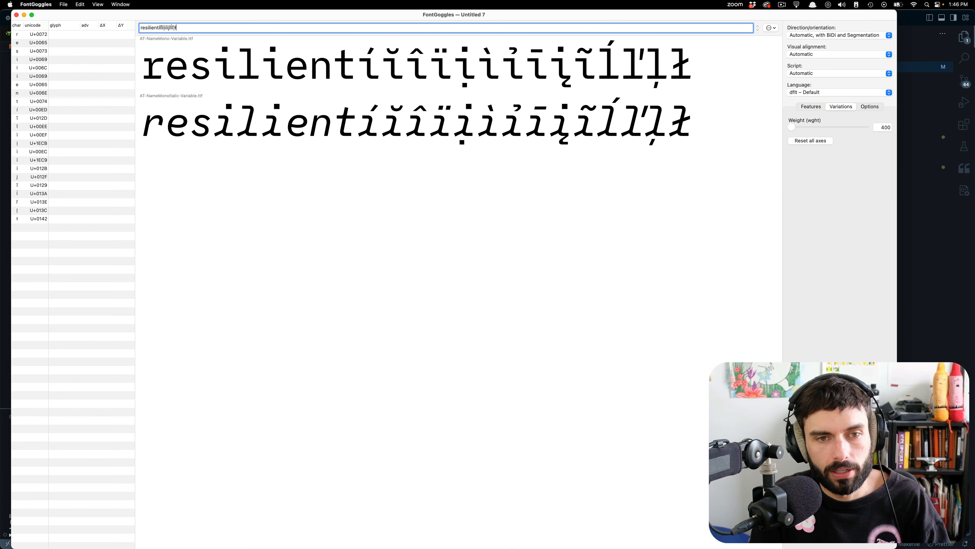
Switch to the italic source name_mono-wght_400_900-ital_1.glyphspackage in Glyphs and open the i in ilaesg for outline editing.
{"action": "mouse_move", "coordinate": [389, 544]}
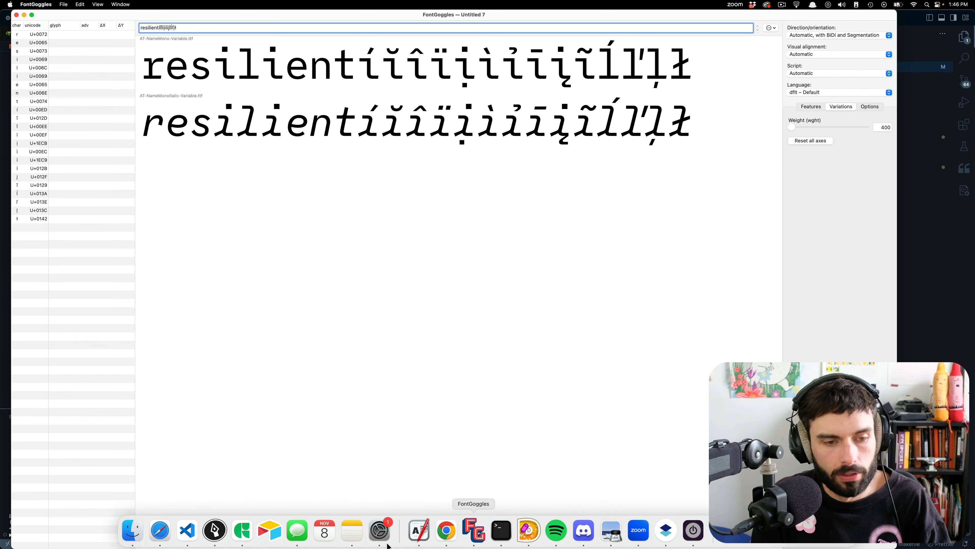
{"action": "left_click", "coordinate": [243, 529]}
{"action": "left_click", "coordinate": [580, 171]}
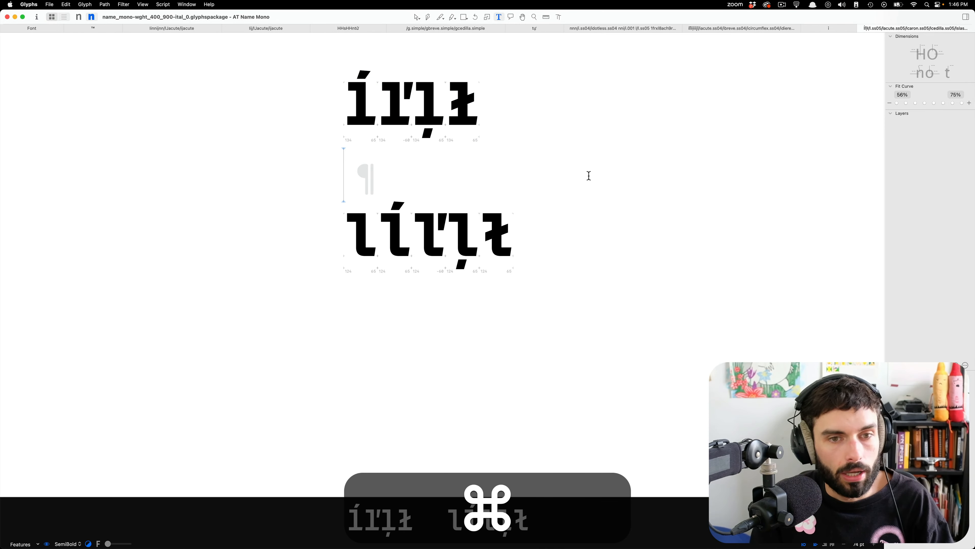
{"action": "key", "text": "ctrl+Down"}
{"action": "left_click", "coordinate": [302, 131]}
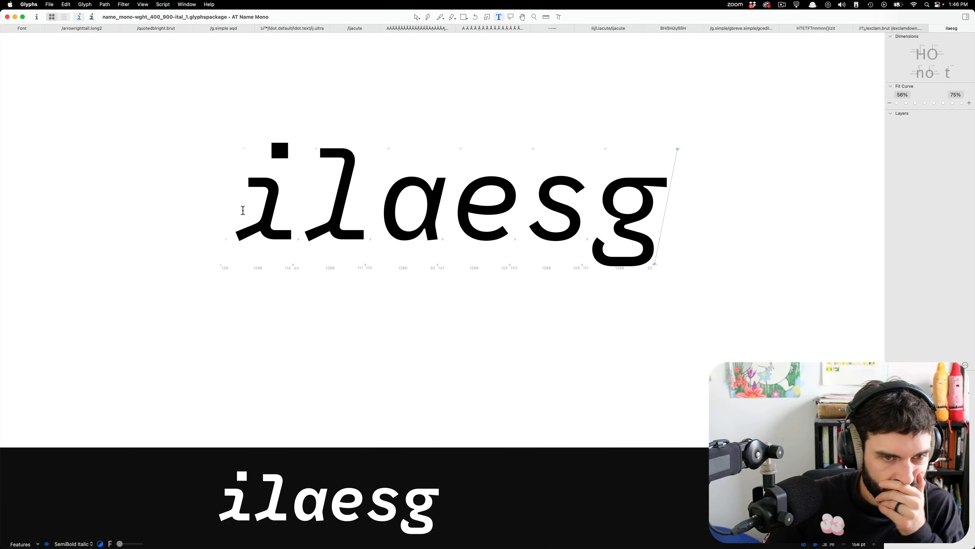
{"action": "double_click", "coordinate": [253, 207]}
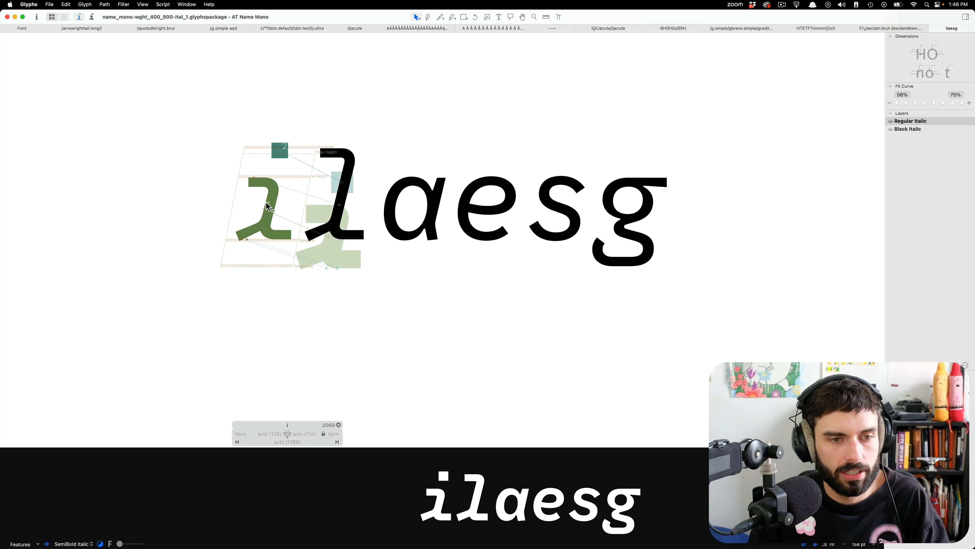
Reposition the three anchors of the i in Regular Italic: one to the foot's outer corner, one mid-baseline, and one above the upper bend.
{"action": "double_click", "coordinate": [269, 205]}
{"action": "scroll", "coordinate": [219, 205], "scroll_direction": "up", "scroll_amount": 10}
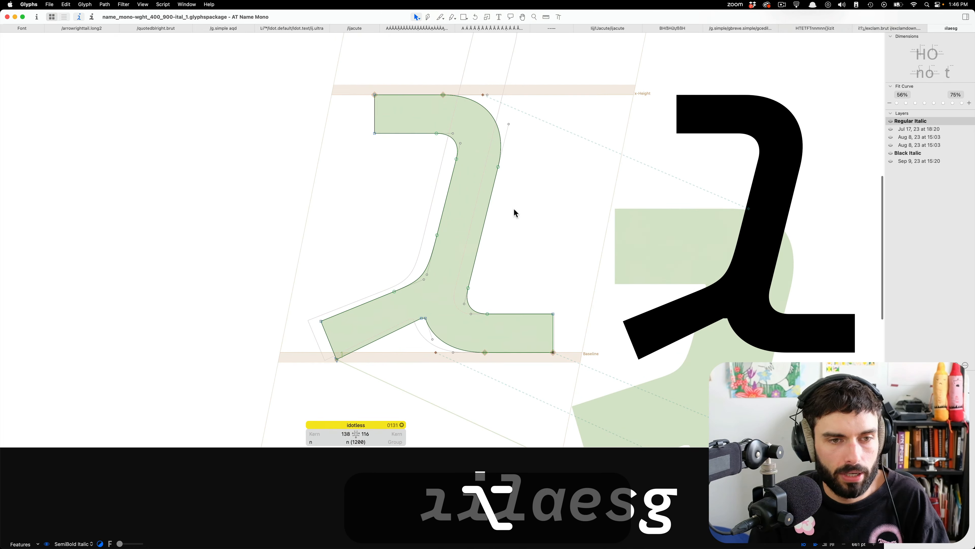
{"action": "double_click", "coordinate": [688, 327]}
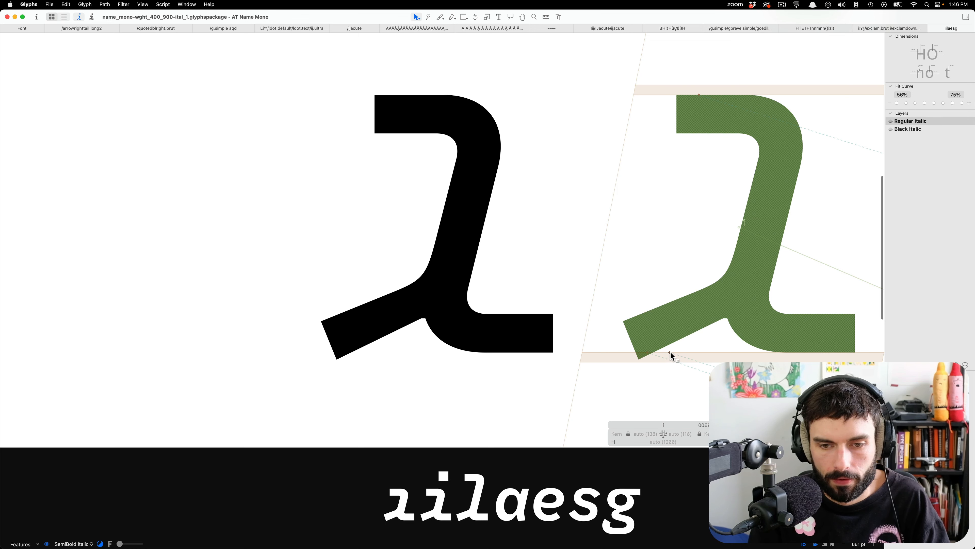
{"action": "left_click_drag", "start_coordinate": [670, 353], "coordinate": [868, 353]}
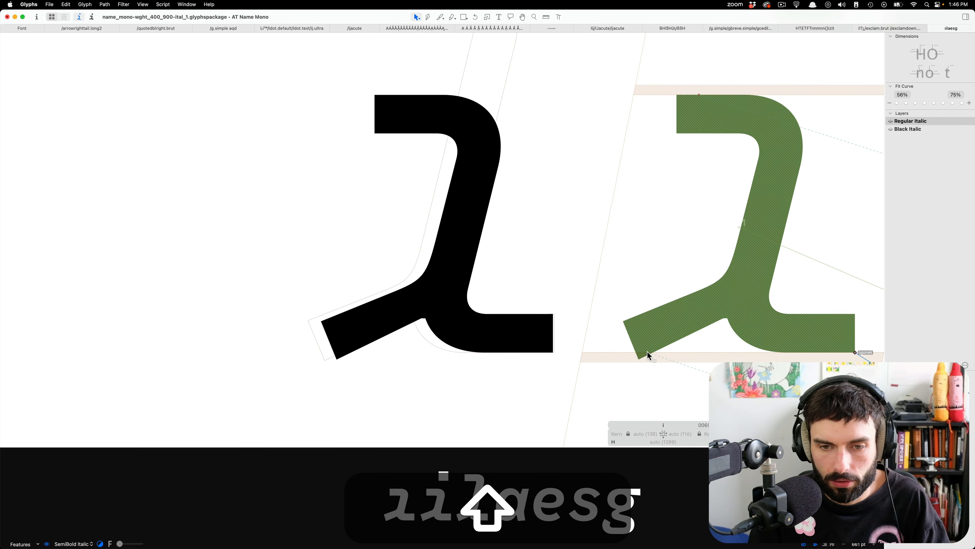
{"action": "left_click_drag", "start_coordinate": [648, 354], "coordinate": [730, 353]}
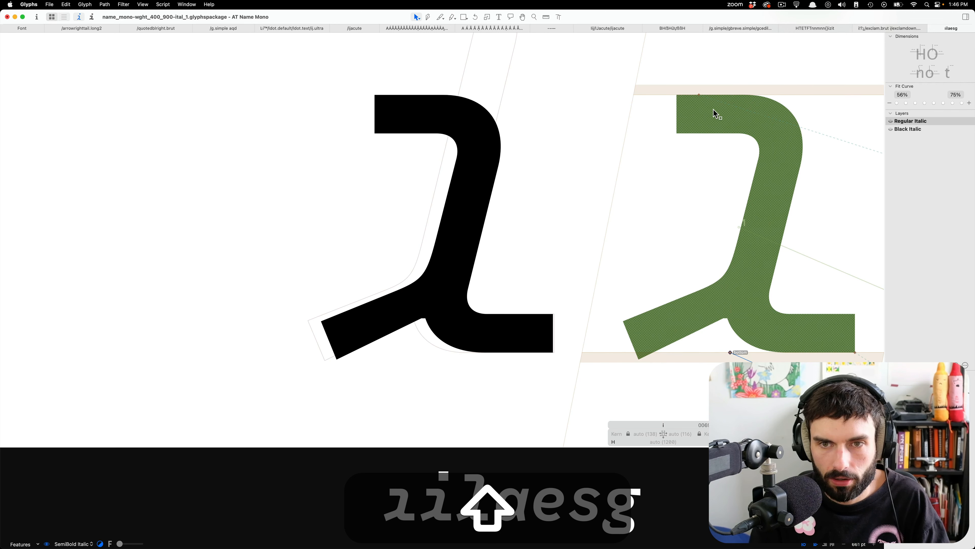
{"action": "left_click_drag", "start_coordinate": [698, 95], "coordinate": [793, 95]}
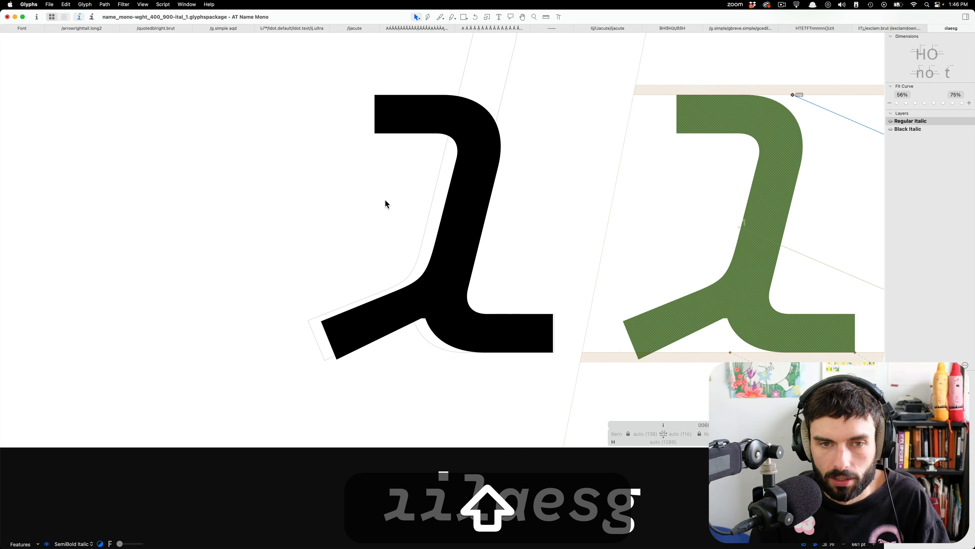
Duplicate the idotless glyph and name the copy idotless.ss04.
{"action": "scroll", "coordinate": [388, 201], "scroll_direction": "down", "scroll_amount": 5}
{"action": "double_click", "coordinate": [464, 206]}
{"action": "scroll", "coordinate": [463, 206], "scroll_direction": "up", "scroll_amount": 3}
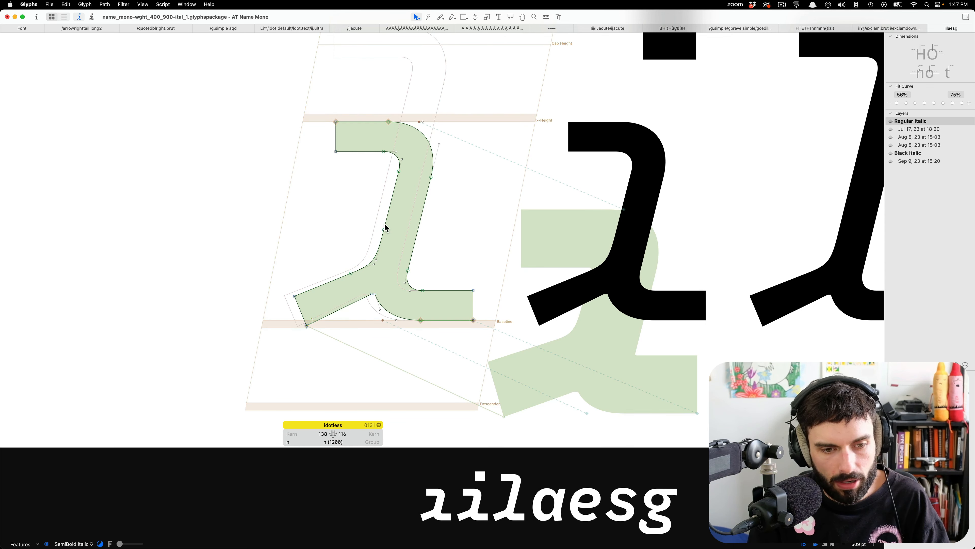
{"action": "key", "text": "super+d"}
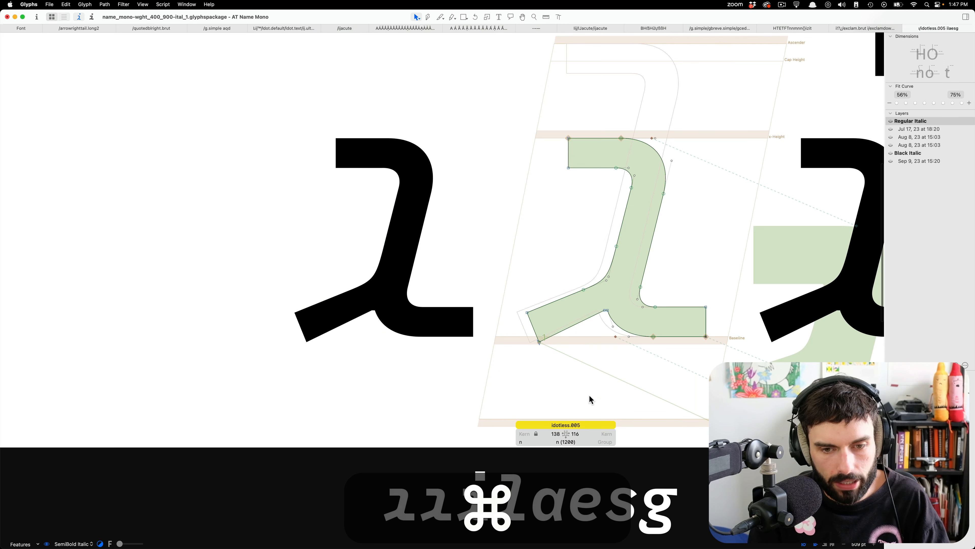
{"action": "double_click", "coordinate": [571, 425]}
{"action": "type", "text": "ss04"}
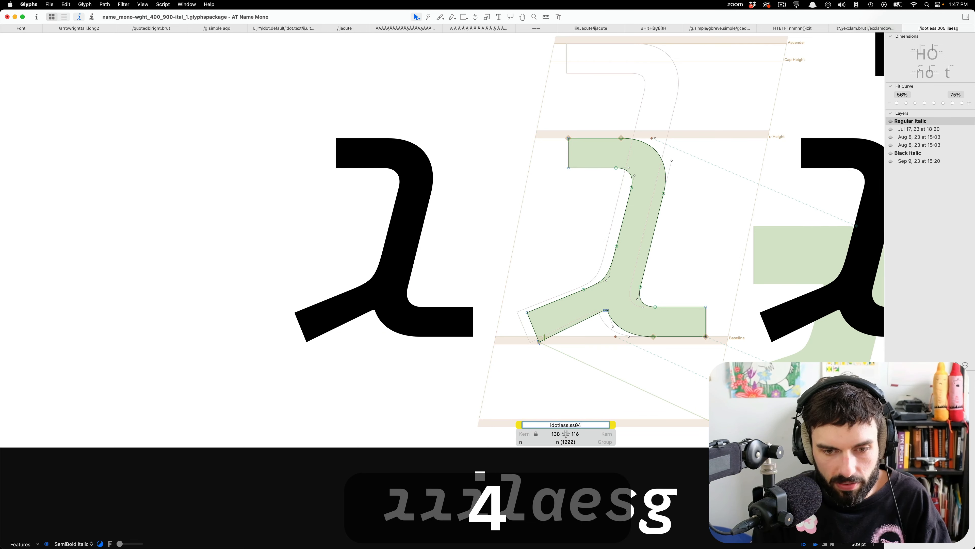
{"action": "key", "text": "Return"}
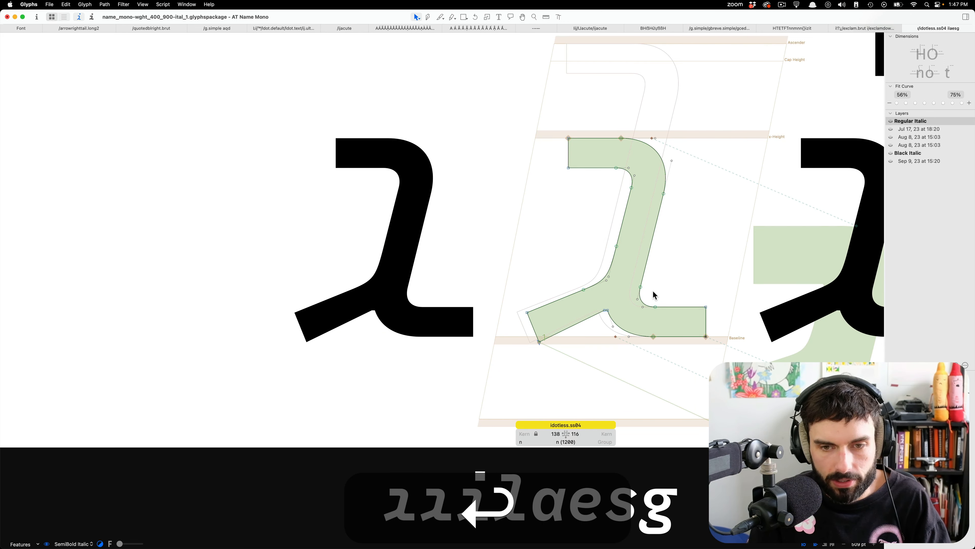
Delete the diagonal tail nodes from idotless.ss04 and change the type of the remaining node on the stem's outer edge.
{"action": "scroll", "coordinate": [651, 293], "scroll_direction": "right", "scroll_amount": 5}
{"action": "key", "text": "super+a"}
{"action": "key", "text": "super+b"}
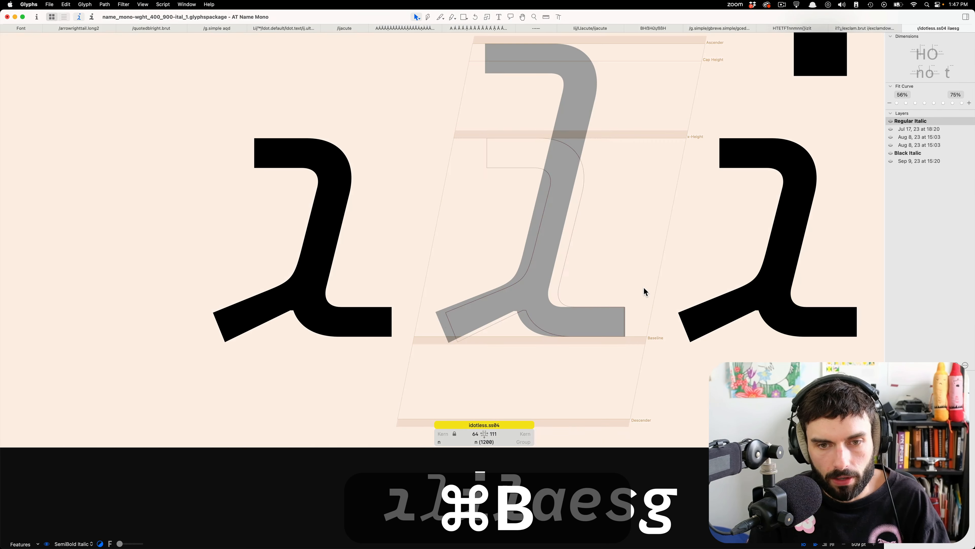
{"action": "left_click", "coordinate": [506, 341]}
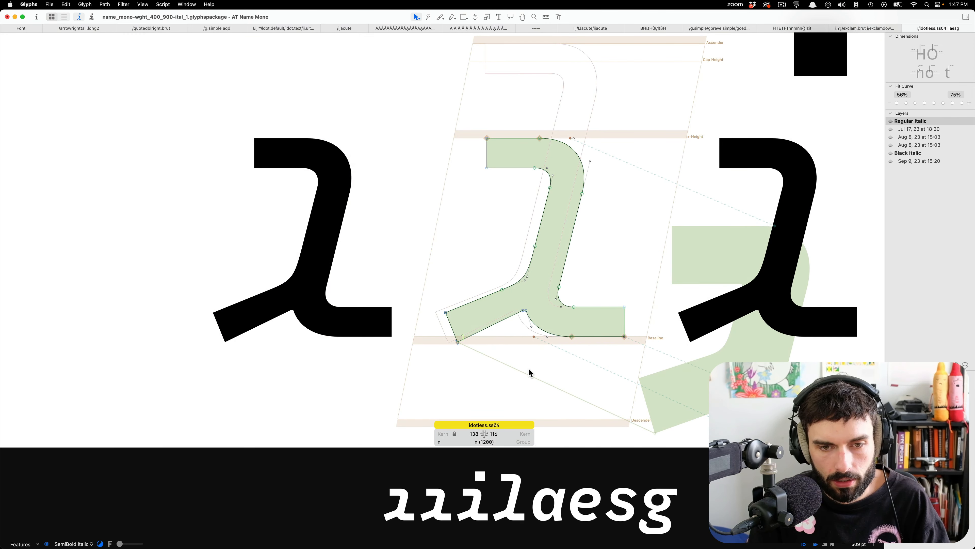
{"action": "mouse_move", "coordinate": [408, 222]}
{"action": "left_mouse_down"}
{"action": "mouse_move", "coordinate": [513, 385]}
{"action": "mouse_move", "coordinate": [525, 373]}
{"action": "left_mouse_up"}
{"action": "key", "text": "BackSpace"}
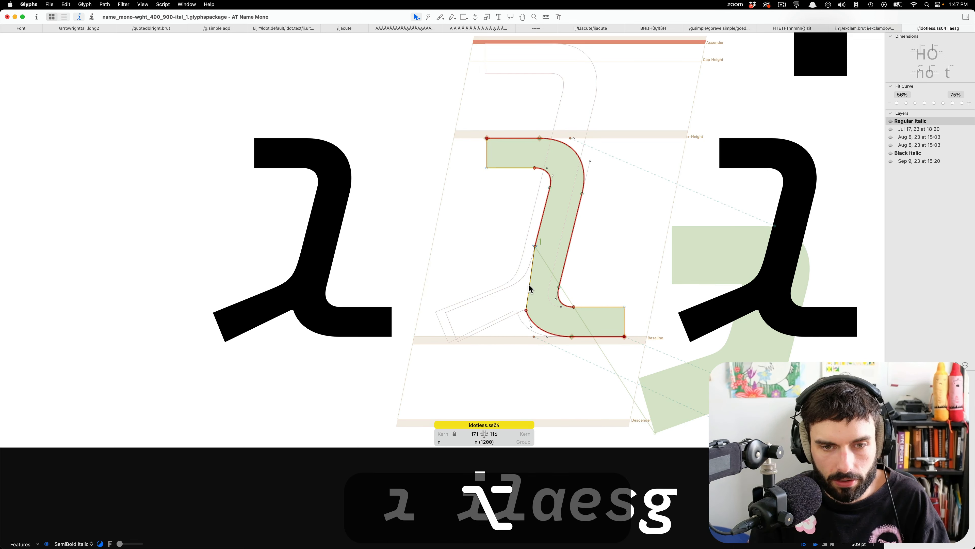
{"action": "left_click", "coordinate": [536, 247]}
{"action": "key", "text": "Return"}
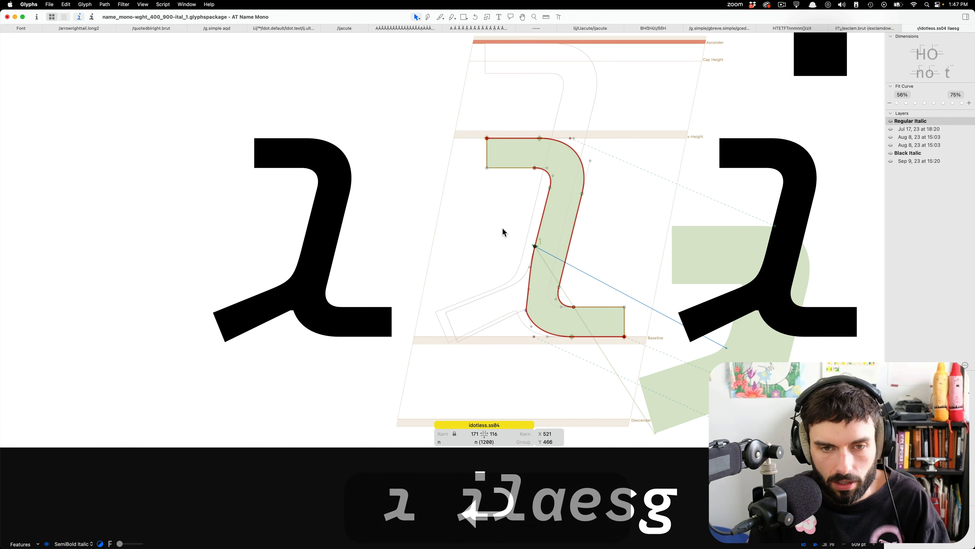
Delete the leftover corner node at the base, slide the outer stem node down to about Y 274, and reshape the curve.
{"action": "scroll", "coordinate": [505, 231], "scroll_direction": "up", "scroll_amount": 5}
{"action": "scroll", "coordinate": [460, 224], "scroll_direction": "down", "scroll_amount": 3}
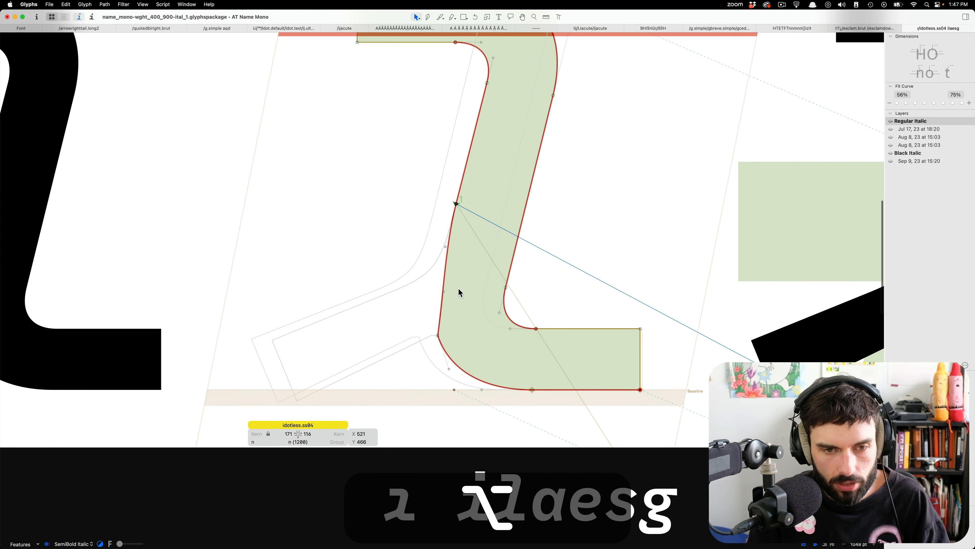
{"action": "left_click_drag", "start_coordinate": [442, 324], "coordinate": [405, 347]}
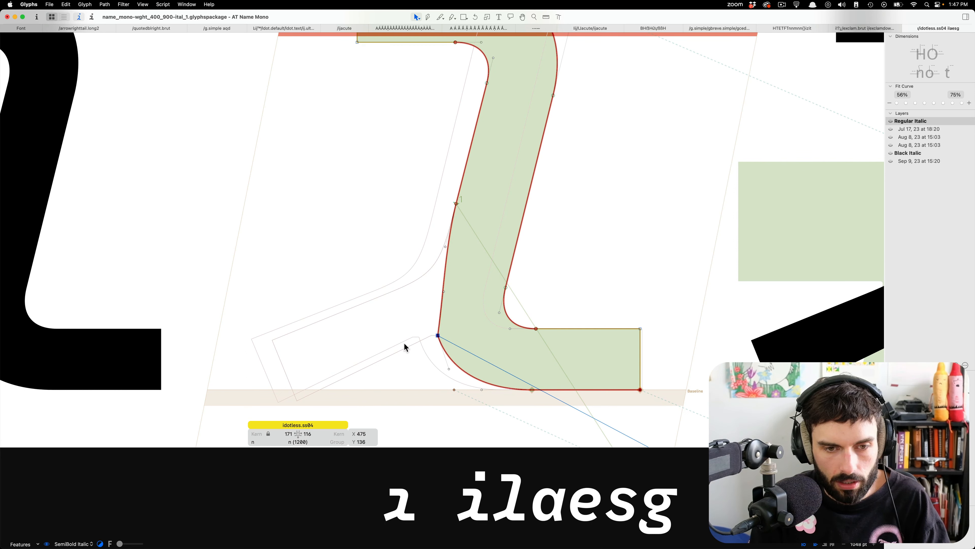
{"action": "key", "text": "BackSpace"}
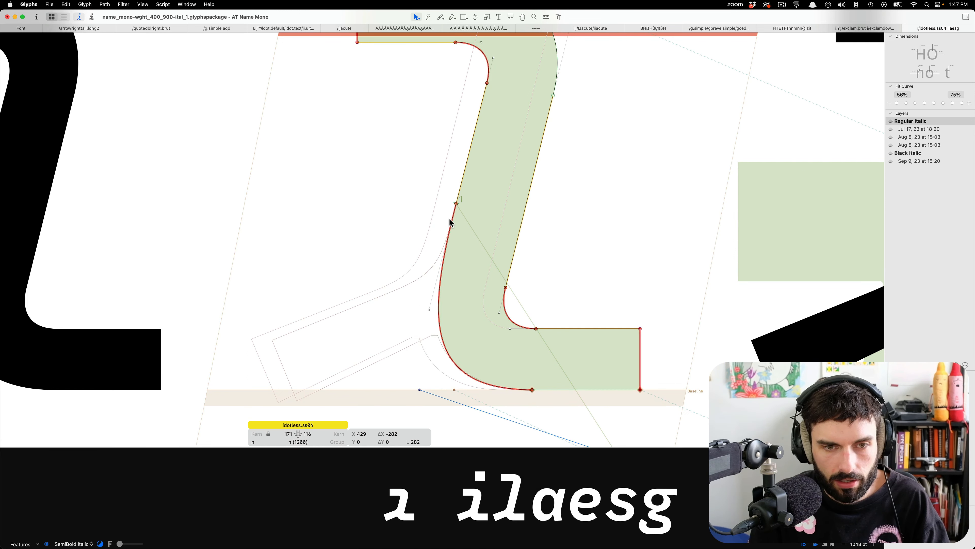
{"action": "left_click_drag", "start_coordinate": [456, 207], "coordinate": [443, 284]}
{"action": "key", "text": "alt+Right"}
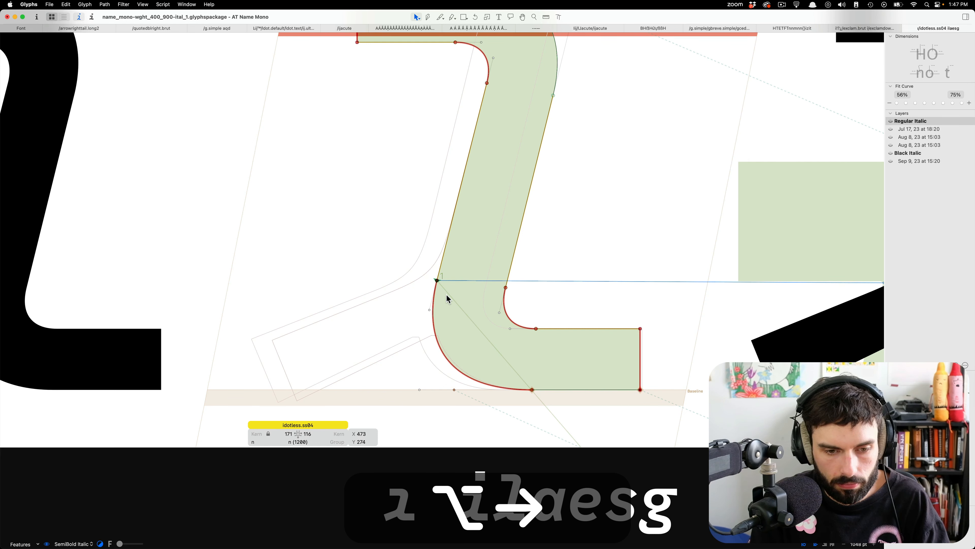
{"action": "key", "text": "Right"}
{"action": "left_click", "coordinate": [457, 369], "text": "alt"}
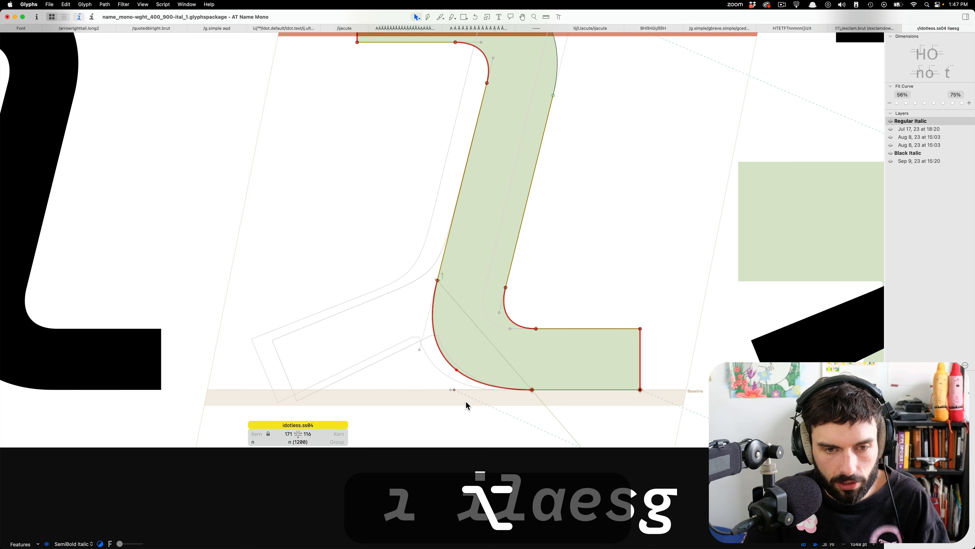
Insert a t before idotless.ss04 in the edit text and copy the t's curved base nodes.
{"action": "key", "text": "alt+t"}
{"action": "scroll", "coordinate": [473, 327], "scroll_direction": "down", "scroll_amount": 5}
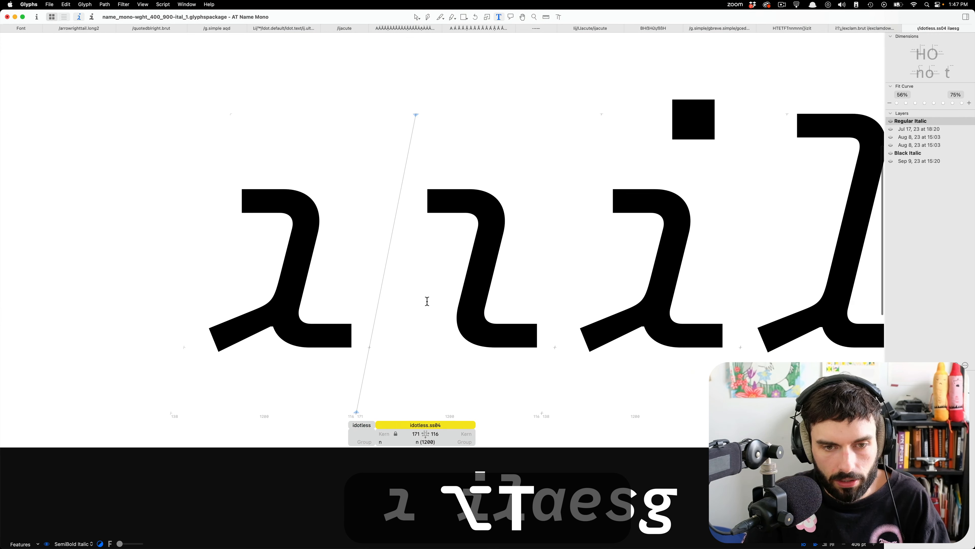
{"action": "type", "text": "t"}
{"action": "key", "text": "Escape"}
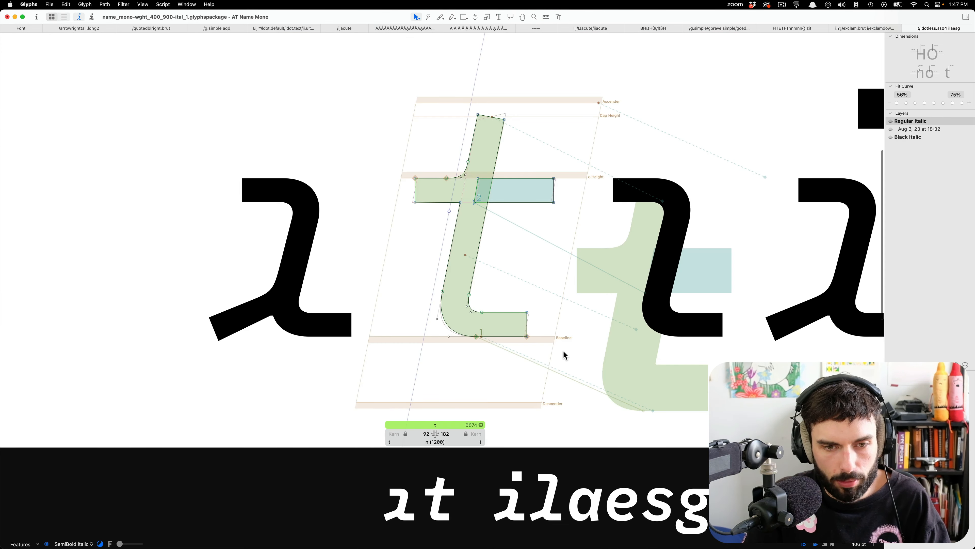
{"action": "left_click_drag", "start_coordinate": [561, 356], "coordinate": [321, 235]}
{"action": "key", "text": "super+c"}
Paste the t's base segment into idotless.ss04 and shift it horizontally to X 731.5 to line up with the stem.
{"action": "double_click", "coordinate": [722, 286]}
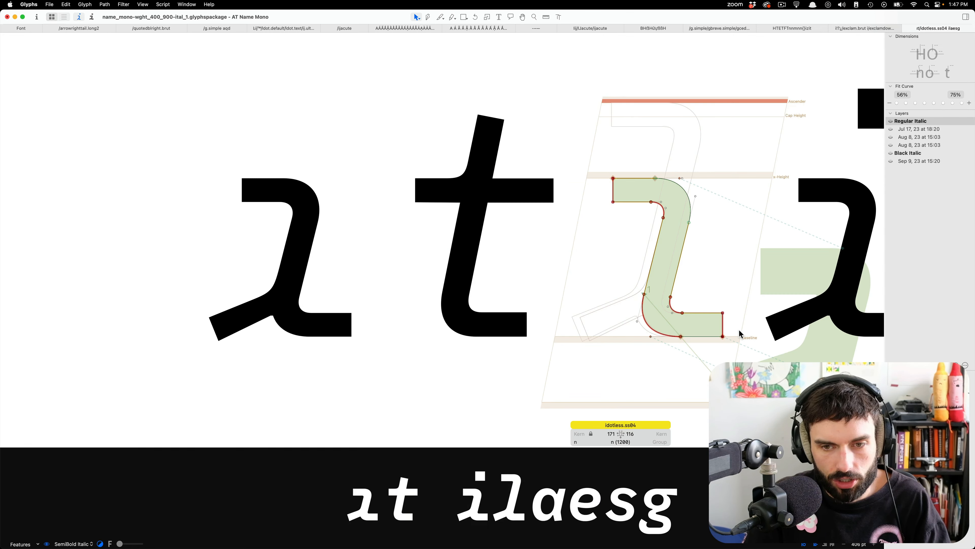
{"action": "scroll", "coordinate": [740, 333], "scroll_direction": "up", "scroll_amount": 5}
{"action": "key", "text": "alt+super+v"}
{"action": "key", "text": "shift+Right"}
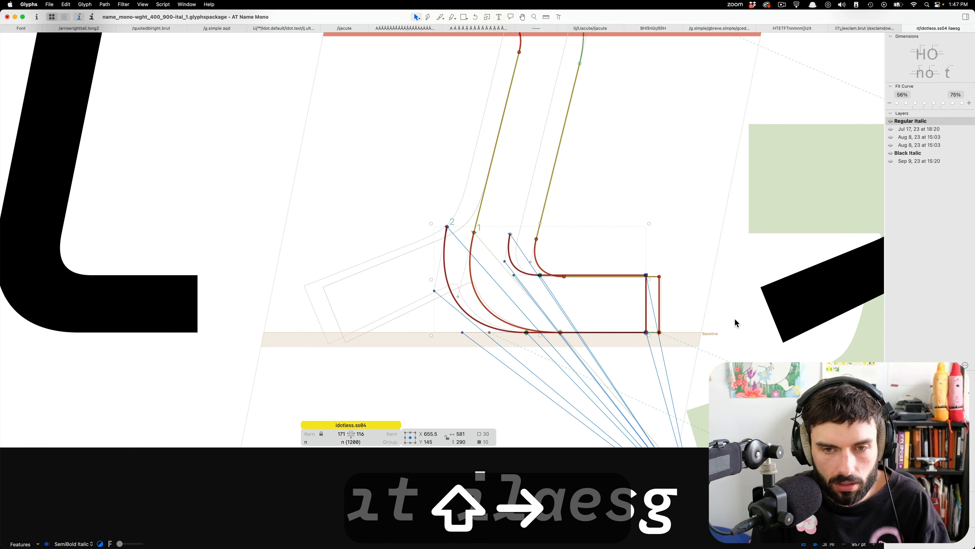
{"action": "key", "text": "shift+Right"}
{"action": "key", "text": "shift+Right"}
{"action": "key", "text": "shift+Right"}
{"action": "key", "text": "shift+Right"}
{"action": "key", "text": "Left"}
{"action": "key", "text": "Left"}
{"action": "key", "text": "Left"}
{"action": "key", "text": "Left"}
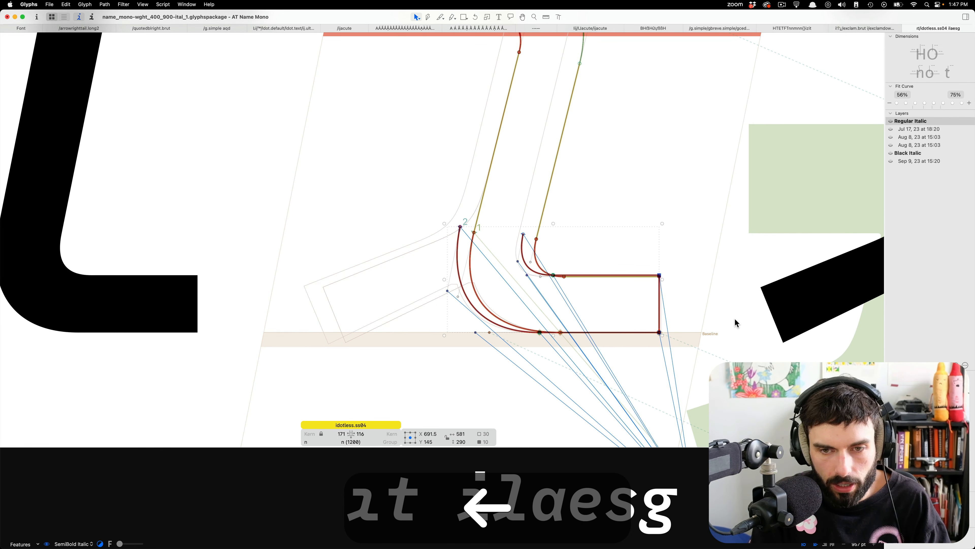
{"action": "key", "text": "shift+Right"}
{"action": "key", "text": "shift+Right"}
{"action": "key", "text": "shift+Right"}
{"action": "key", "text": "shift+Right"}
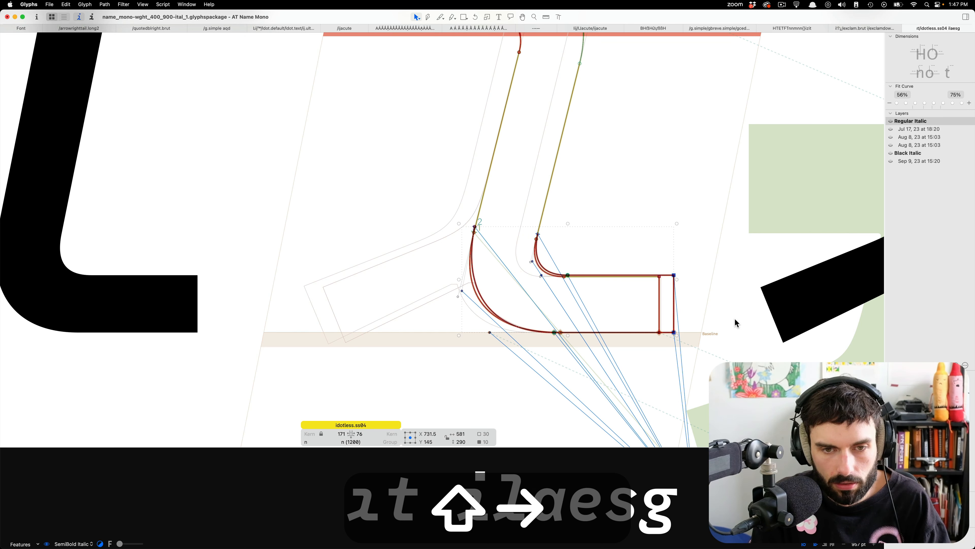
Replace the old base nodes of idotless.ss04 with the aligned t base and nudge it to X 732.5.
{"action": "key", "text": "super+x"}
{"action": "left_click_drag", "start_coordinate": [723, 344], "coordinate": [348, 184]}
{"action": "key", "text": "alt+BackSpace"}
{"action": "key", "text": "super+v"}
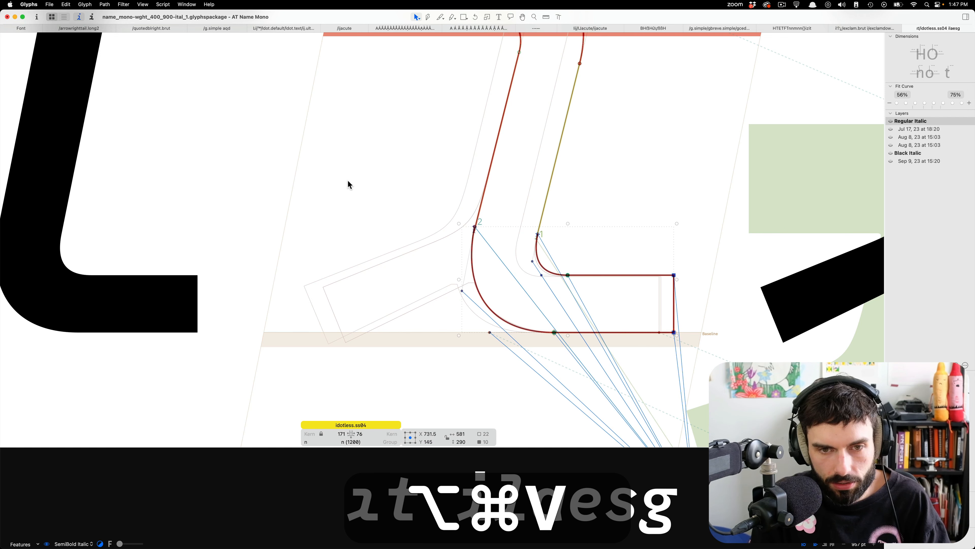
{"action": "scroll", "coordinate": [616, 253], "scroll_direction": "up", "scroll_amount": 5, "text": "alt"}
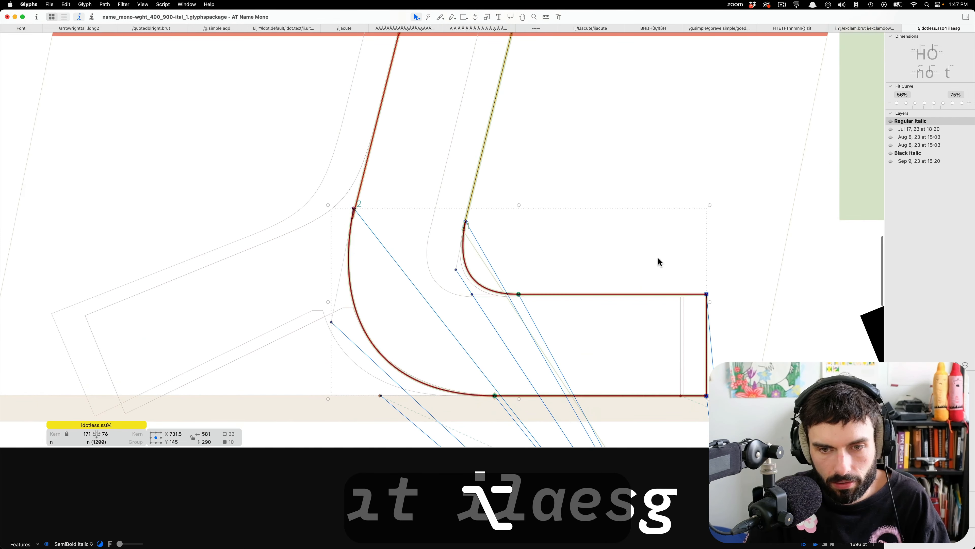
{"action": "scroll", "coordinate": [345, 187], "scroll_direction": "up", "scroll_amount": 8, "text": "alt"}
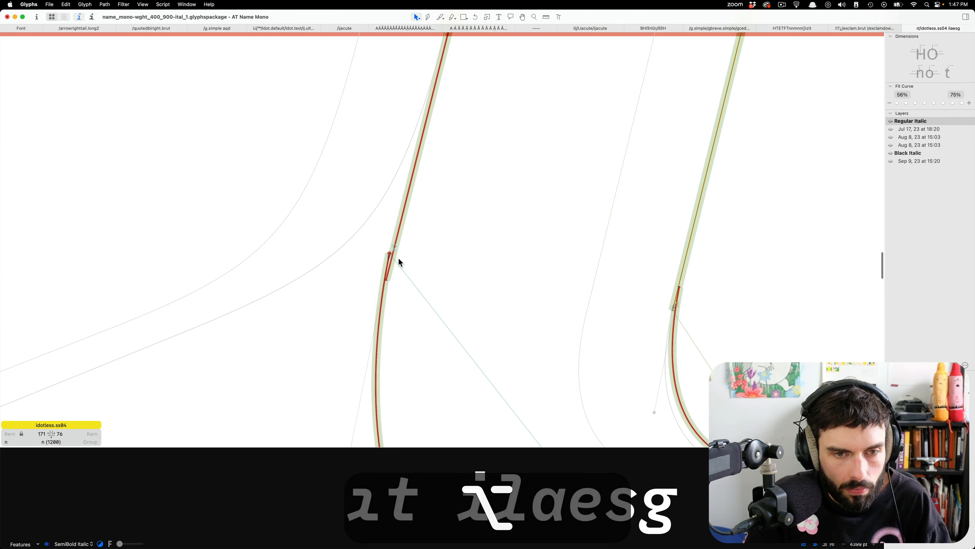
{"action": "scroll", "coordinate": [414, 256], "scroll_direction": "down", "scroll_amount": 3, "text": "alt"}
{"action": "double_click", "coordinate": [391, 320]}
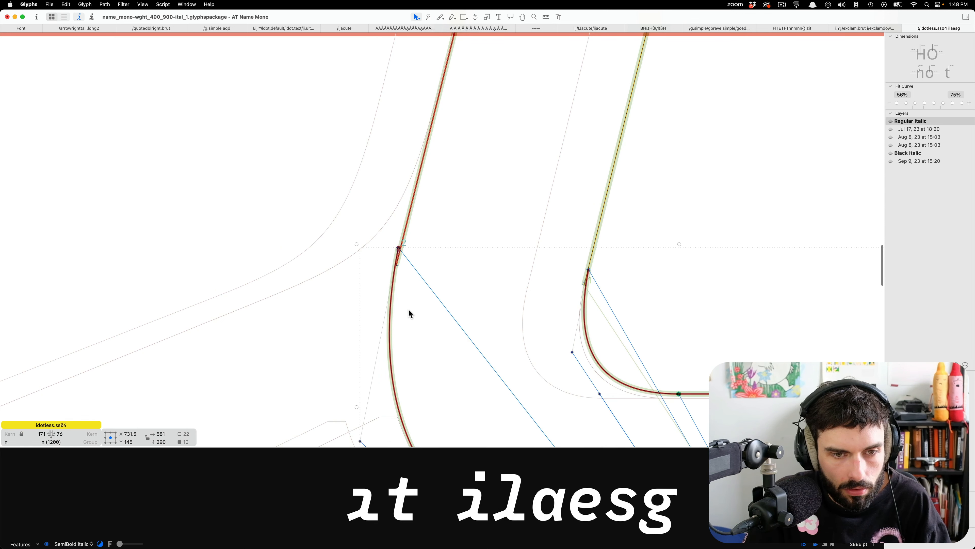
{"action": "scroll", "coordinate": [436, 283], "scroll_direction": "down", "scroll_amount": 1}
{"action": "scroll", "coordinate": [436, 282], "scroll_direction": "down", "scroll_amount": 4, "text": "alt"}
{"action": "key", "text": "Right"}
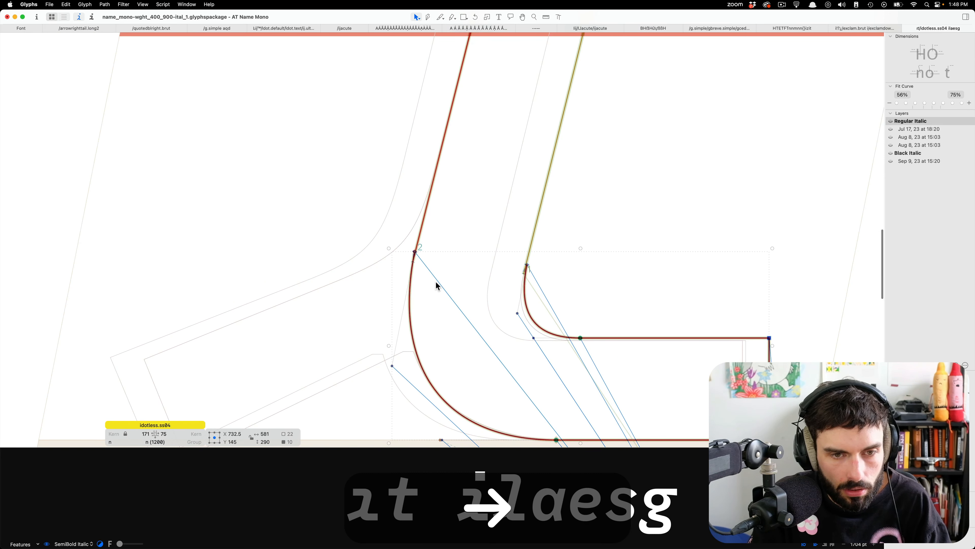
Make the outer junction node between stem and base smooth and work on joining the inner junction of idotless.ss04.
{"action": "left_click", "coordinate": [423, 263]}
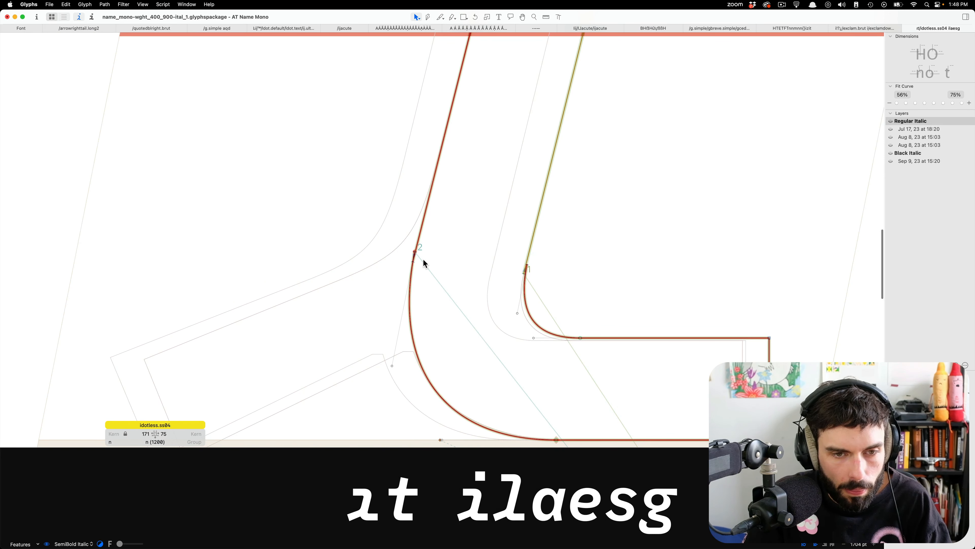
{"action": "left_click", "coordinate": [414, 251]}
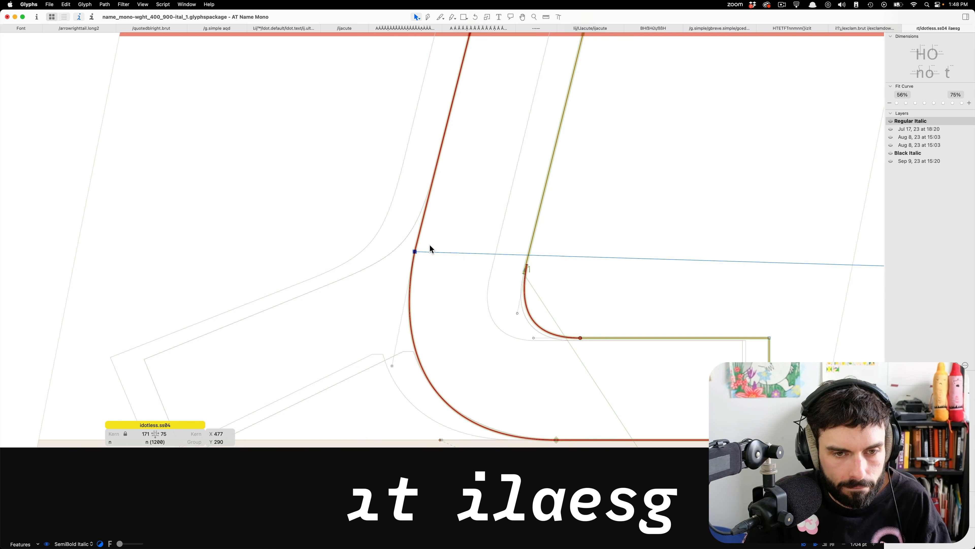
{"action": "key", "text": "Return"}
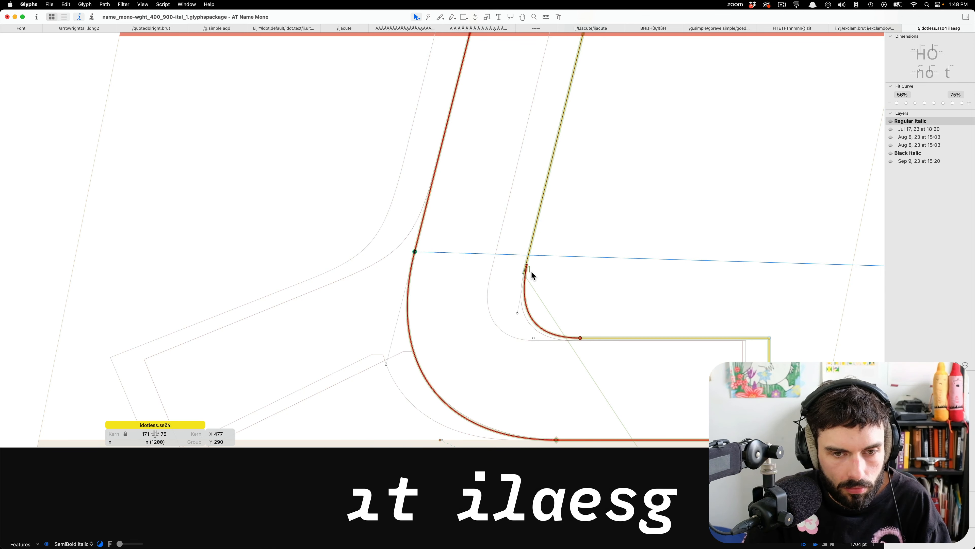
{"action": "left_click_drag", "start_coordinate": [527, 265], "coordinate": [501, 281]}
{"action": "key", "text": "super+z"}
Toggle the type of the inner junction node between stem and base, and compare idotless.ss04 with its neighbouring letters in text mode.
{"action": "scroll", "coordinate": [509, 266], "scroll_direction": "down", "scroll_amount": 10}
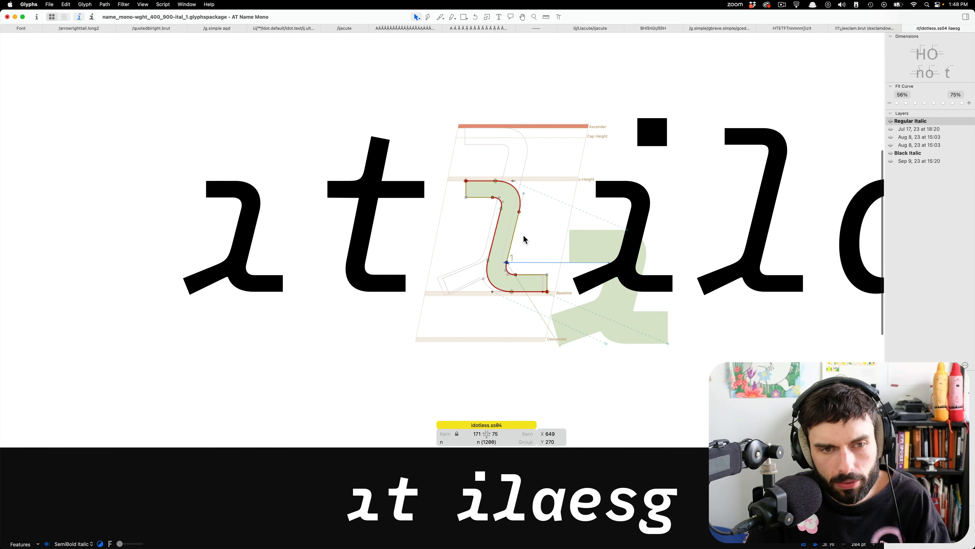
{"action": "scroll", "coordinate": [508, 266], "scroll_direction": "up", "scroll_amount": 4}
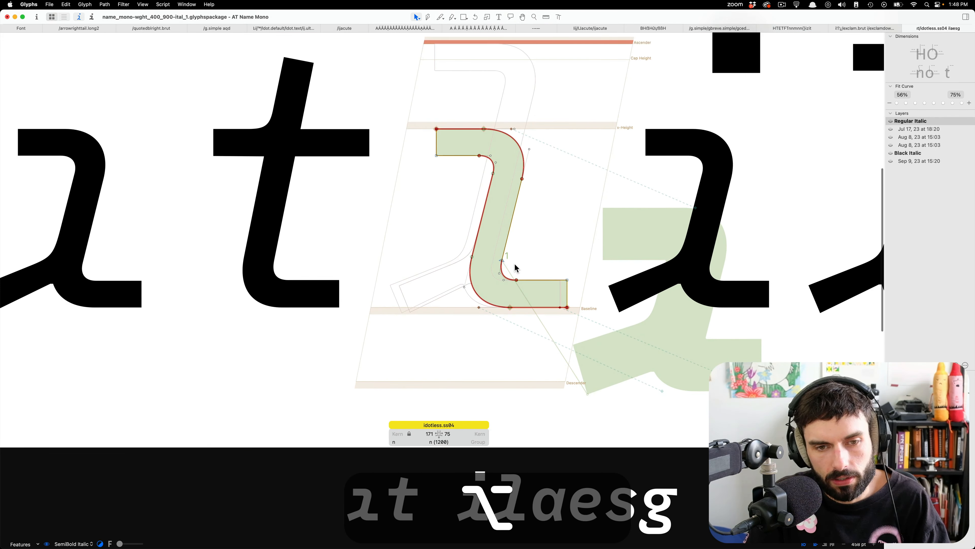
{"action": "key", "text": "t"}
{"action": "key", "text": "Return"}
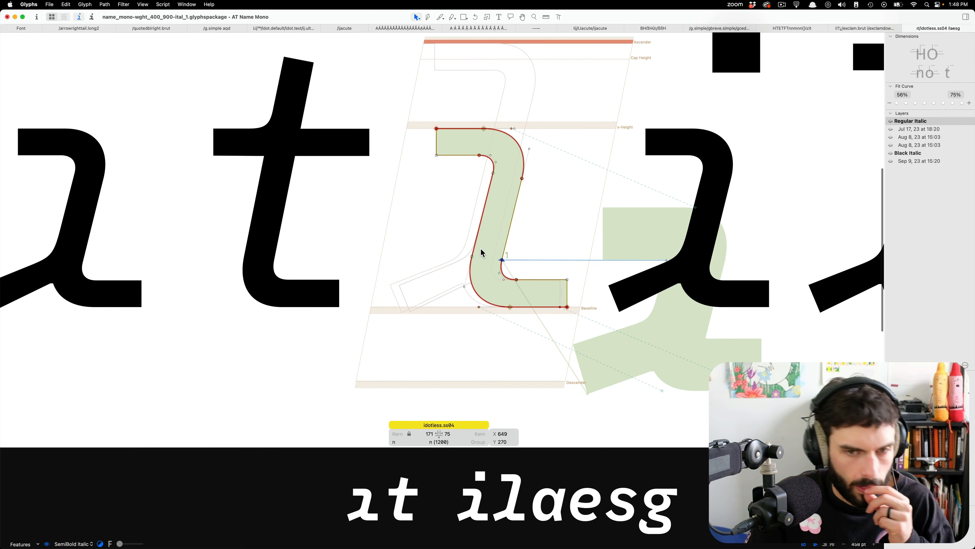
{"action": "key", "text": "super+t"}
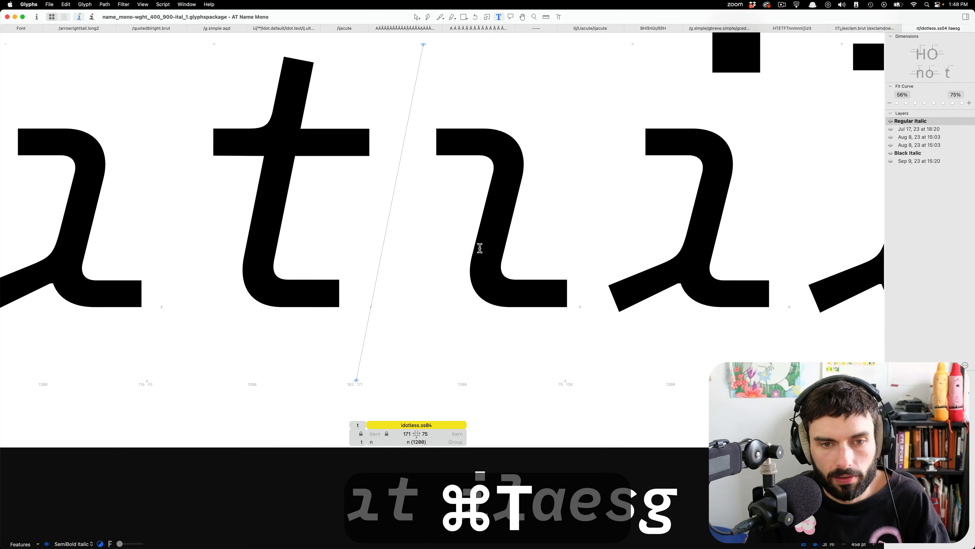
{"action": "key", "text": "alt+super+t"}
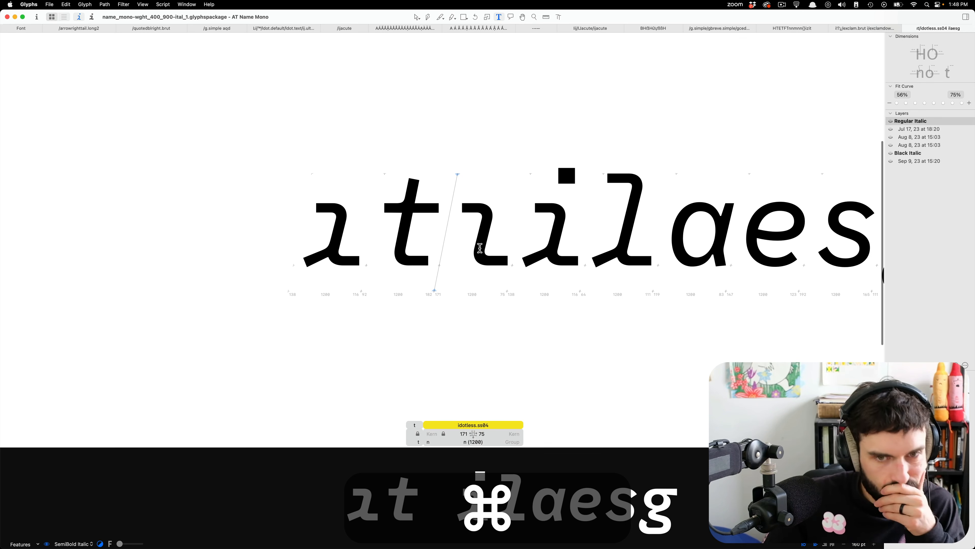
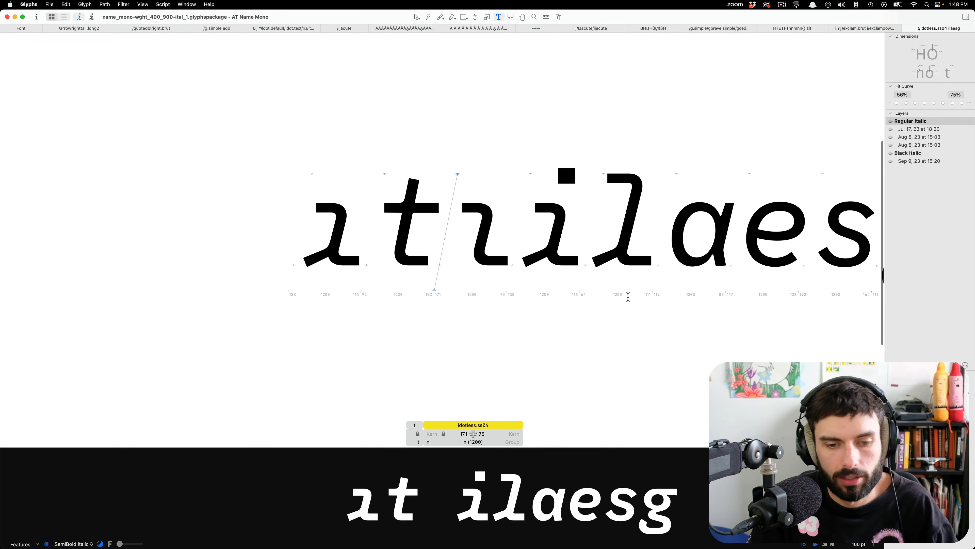
Insert nn before and after idotless.ss04 in the sample text to judge its spacing.
{"action": "scroll", "coordinate": [566, 255], "scroll_direction": "up", "scroll_amount": 5, "text": "alt"}
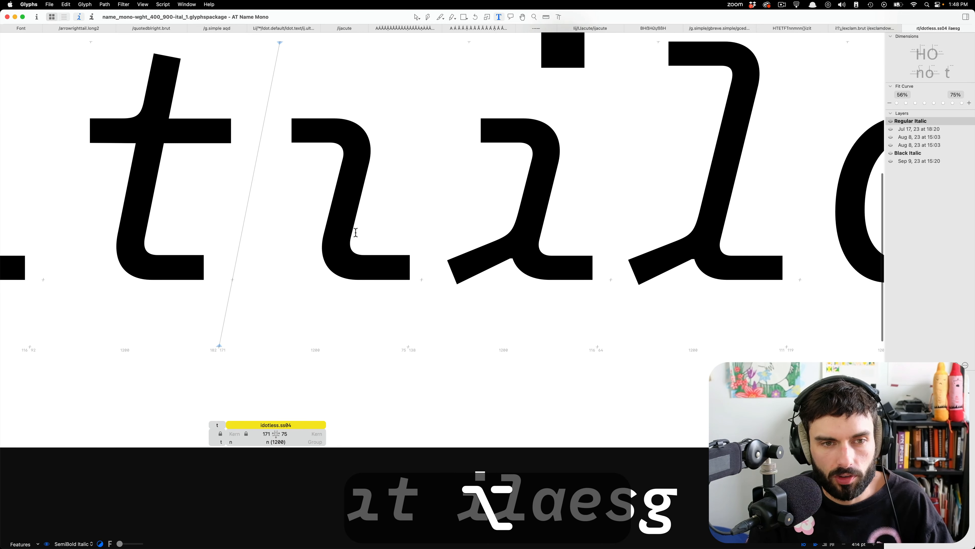
{"action": "double_click", "coordinate": [302, 204]}
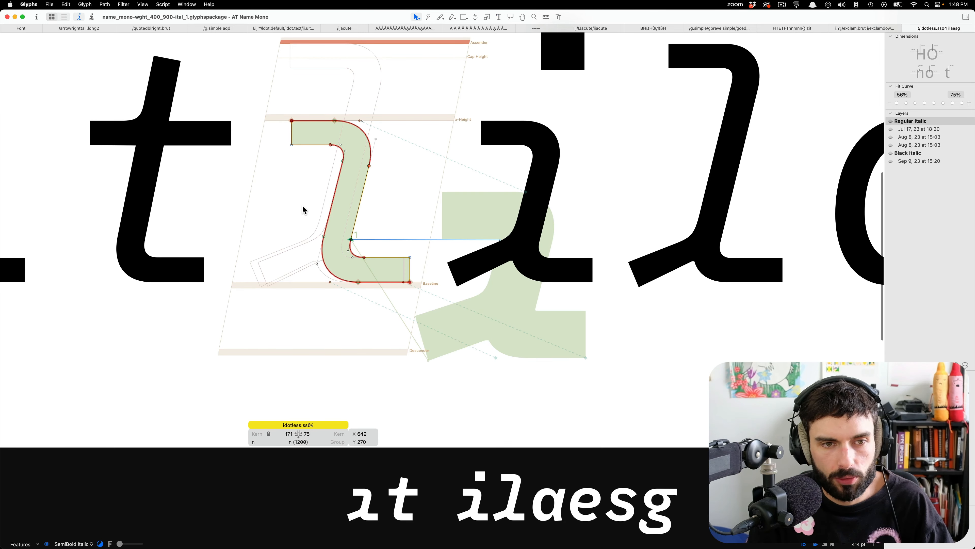
{"action": "key", "text": "super"}
{"action": "key", "text": "super+t"}
{"action": "type", "text": "nn"}
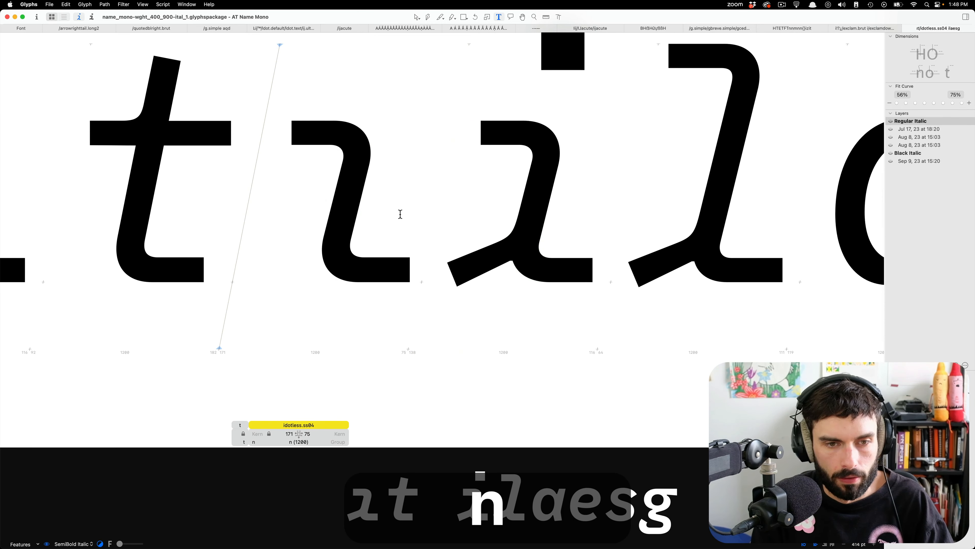
{"action": "key", "text": "Right"}
{"action": "type", "text": "nn"}
{"action": "key", "text": "super+0"}
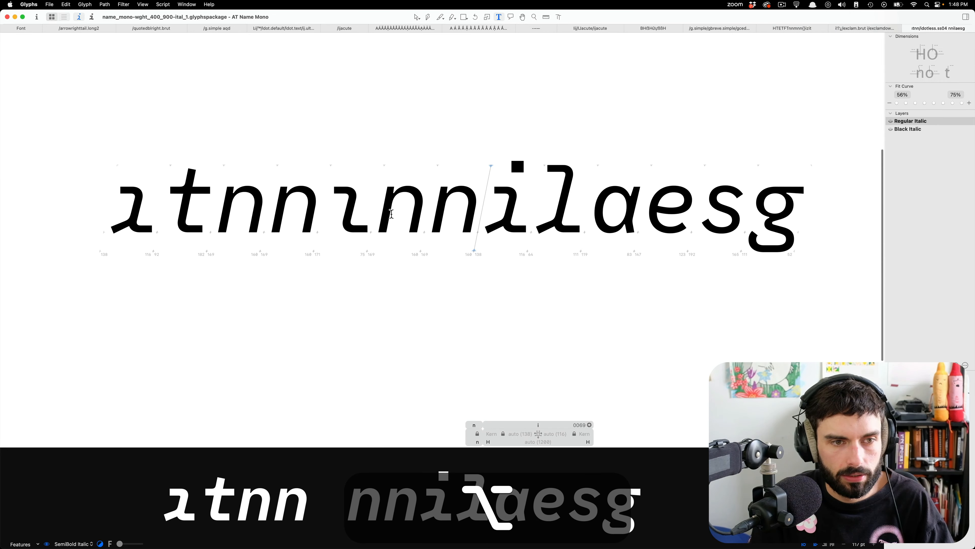
Select the whole idotless.ss04 outline with its anchors and shift it left to X 608.
{"action": "double_click", "coordinate": [346, 205]}
{"action": "key", "text": "super+plus"}
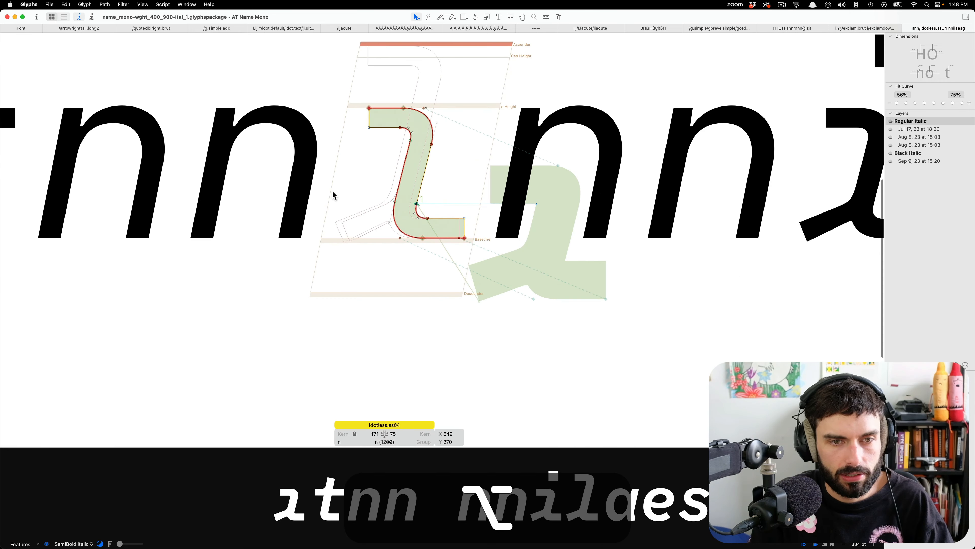
{"action": "key", "text": "super+alt+a"}
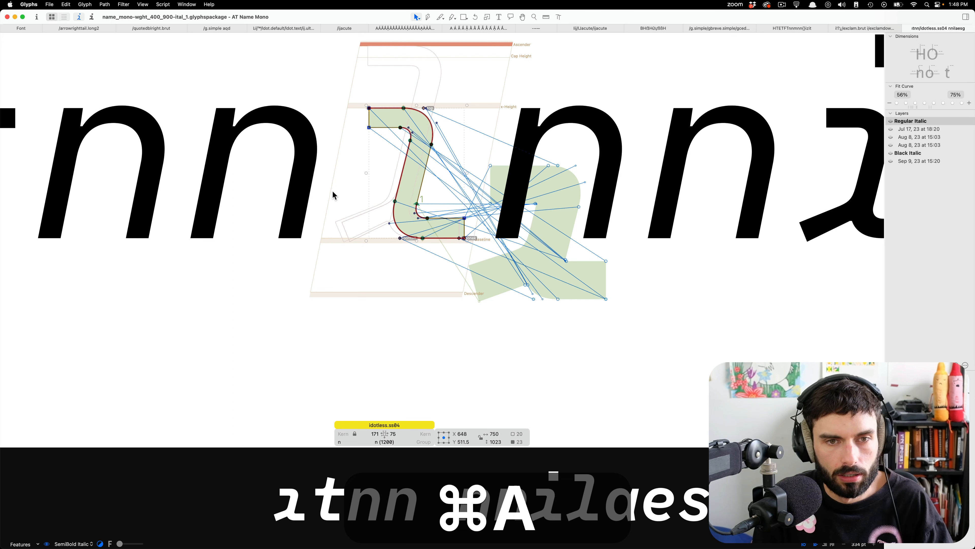
{"action": "key", "text": "shift+Left"}
{"action": "key", "text": "shift+Left"}
{"action": "key", "text": "shift+Left"}
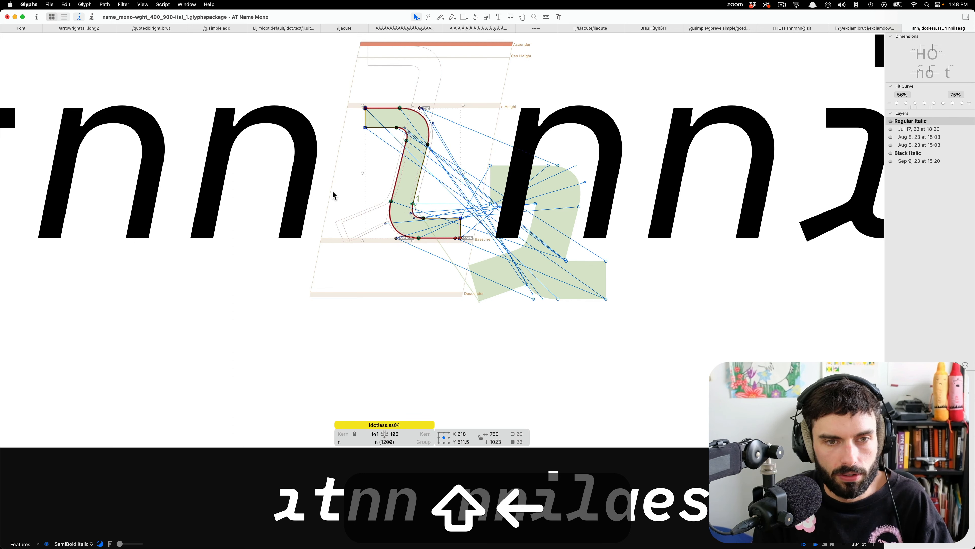
{"action": "key", "text": "shift+Left"}
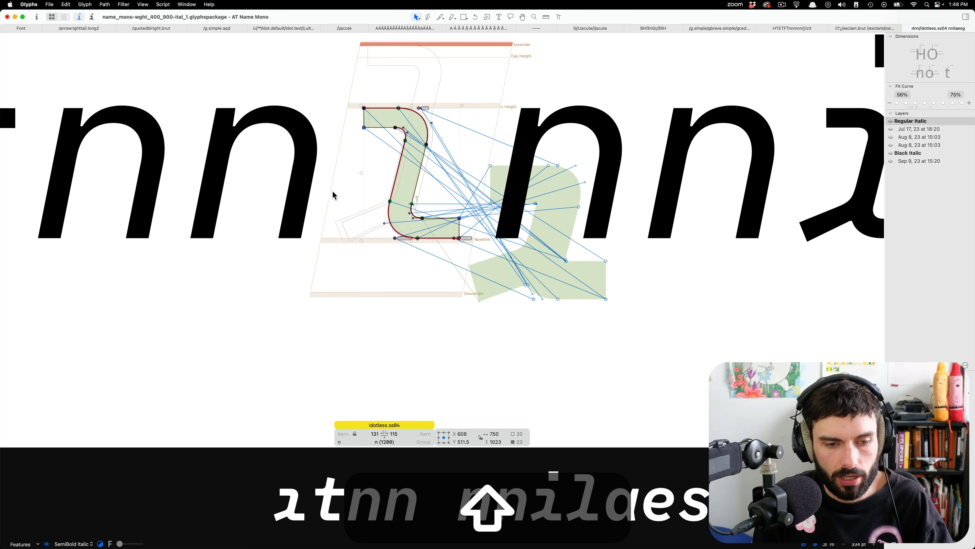
Set the preview to follow the current master and compare idotless.ss04 with the surrounding letters.
{"action": "left_click", "coordinate": [73, 544]}
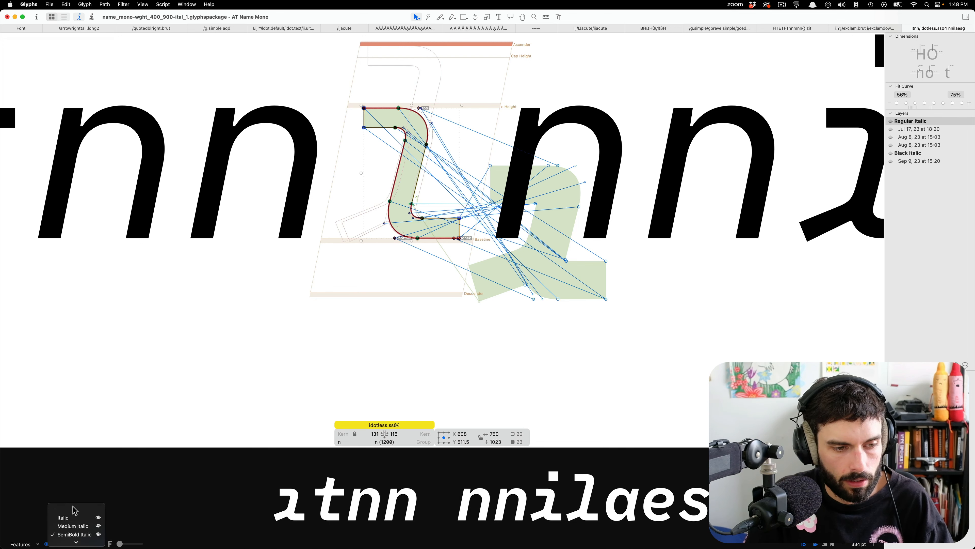
{"action": "left_click", "coordinate": [72, 510]}
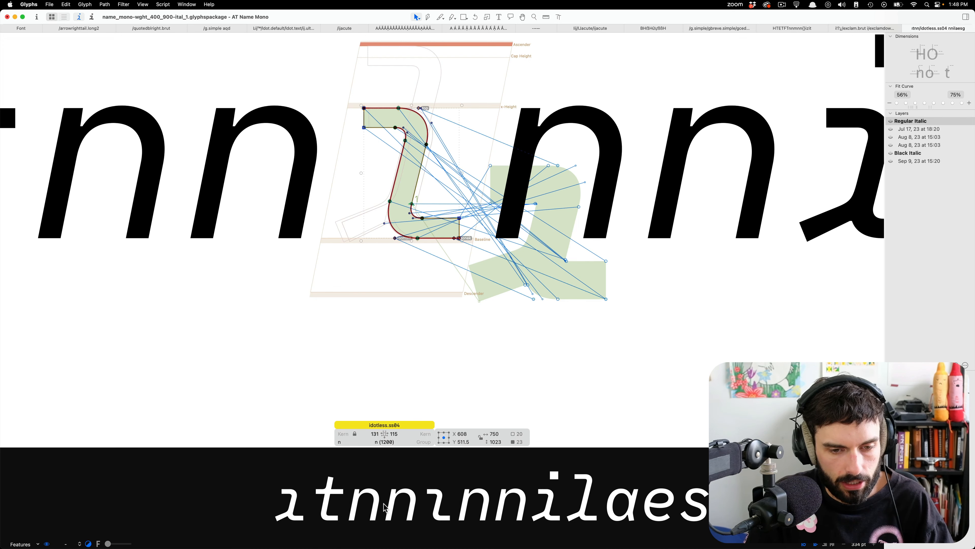
{"action": "scroll", "coordinate": [495, 210], "scroll_direction": "down", "scroll_amount": 10}
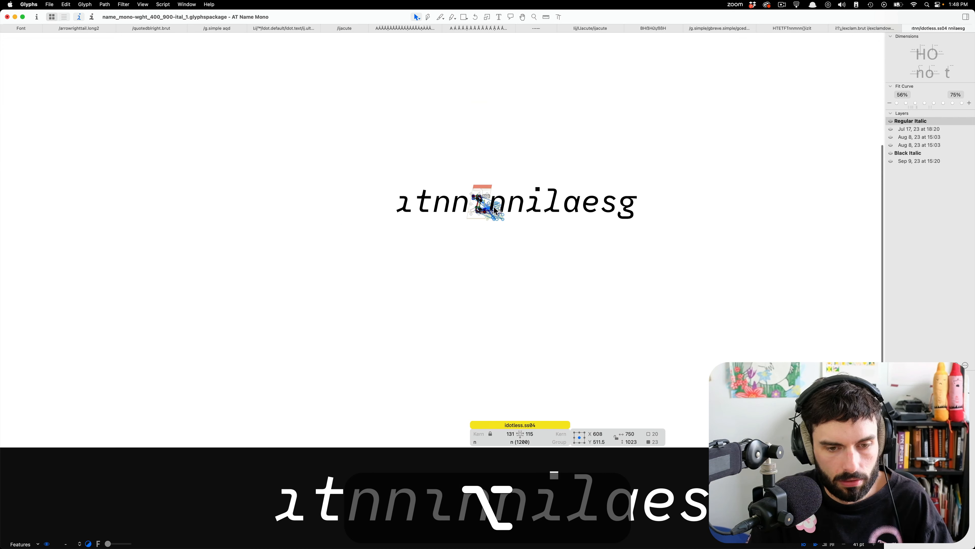
{"action": "scroll", "coordinate": [500, 246], "scroll_direction": "up", "scroll_amount": 10}
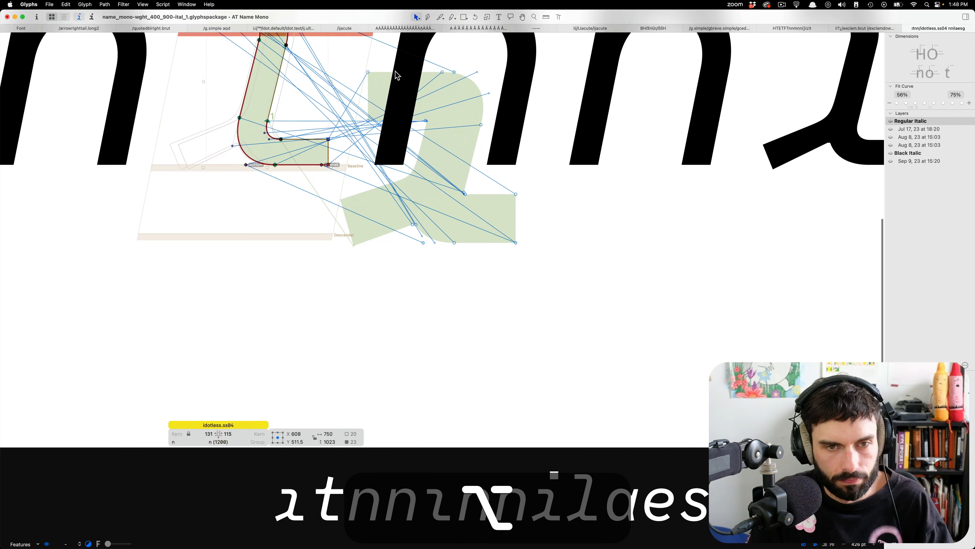
Extend the top-left serif of idotless.ss04 by moving its two end nodes left to X 194.
{"action": "left_click_drag", "start_coordinate": [325, 127], "coordinate": [267, 49]}
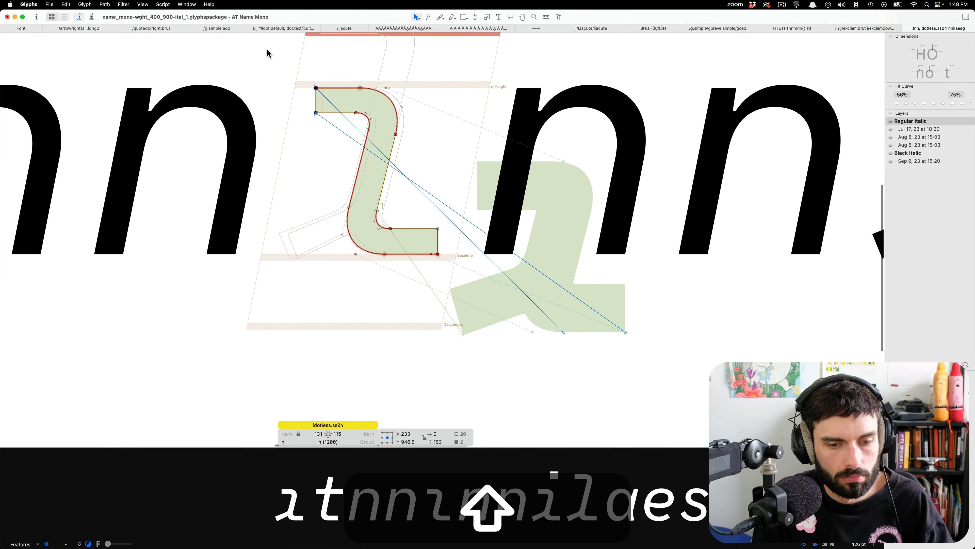
{"action": "key", "text": "shift+Left"}
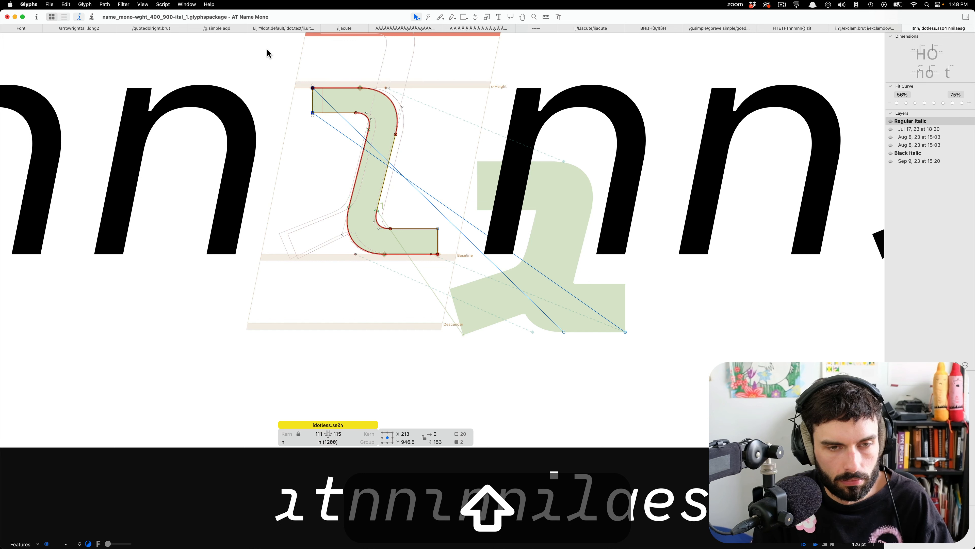
{"action": "key", "text": "shift+Left"}
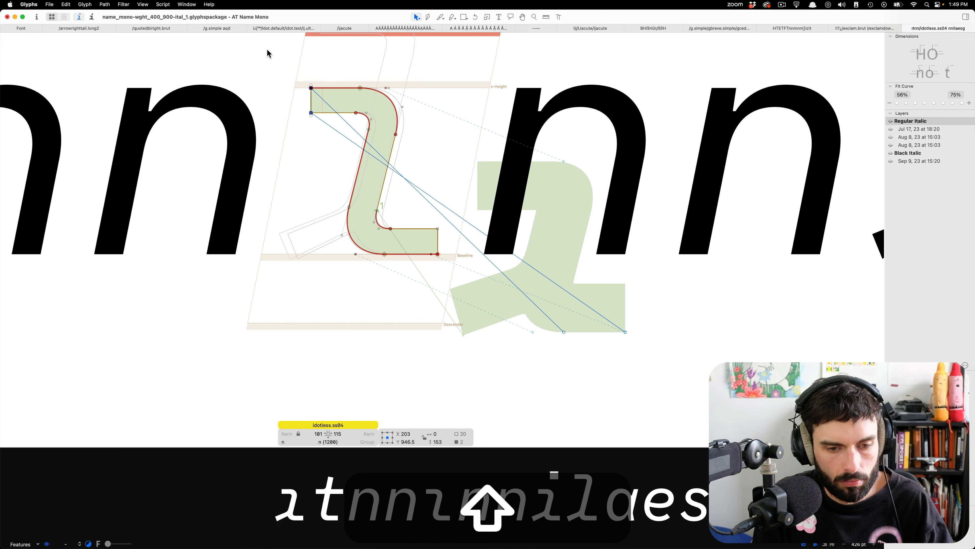
{"action": "key", "text": "shift+Left"}
{"action": "key", "text": "shift+Right"}
{"action": "key", "text": "shift+Left"}
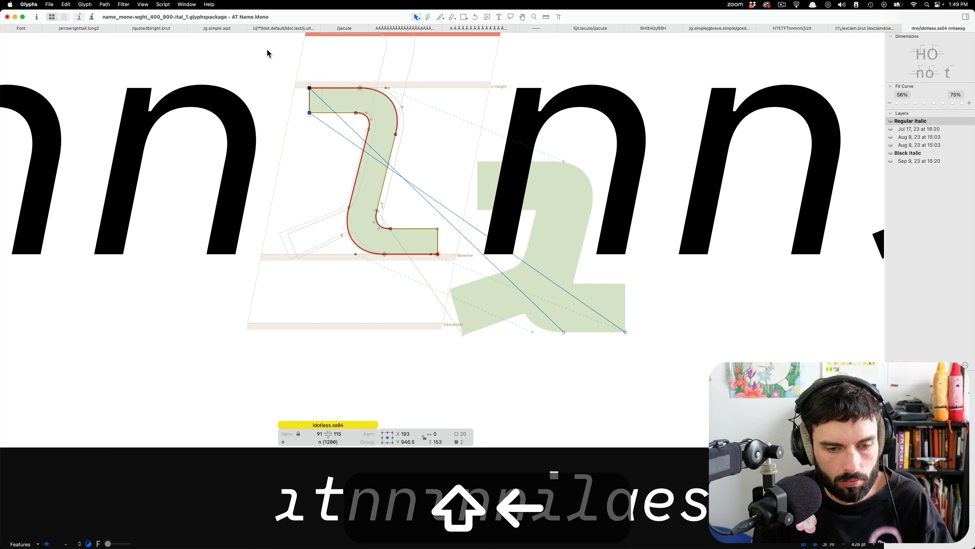
{"action": "key", "text": "Right"}
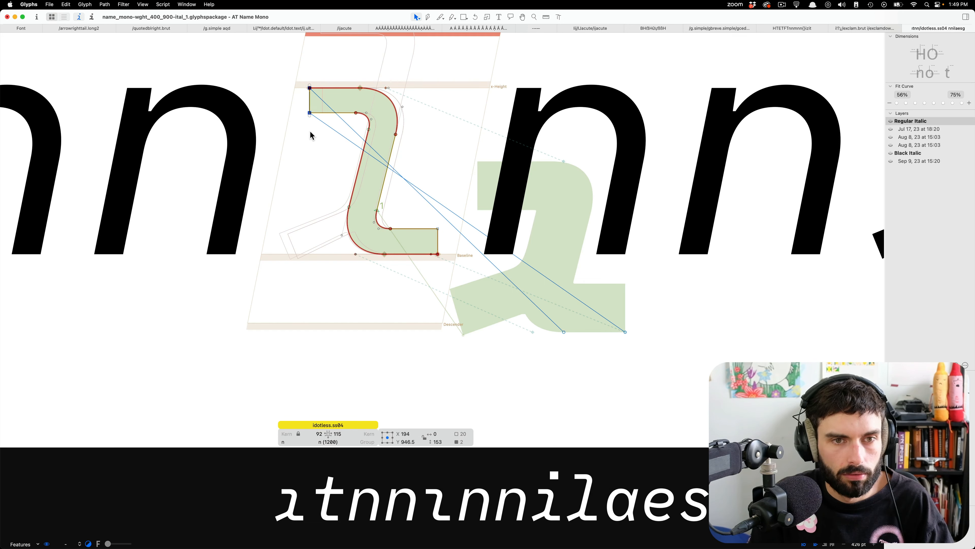
Shift the top anchor of idotless.ss04 slightly right along the x-height and save the file.
{"action": "left_click", "coordinate": [349, 134]}
{"action": "left_click", "coordinate": [387, 87], "text": "shift"}
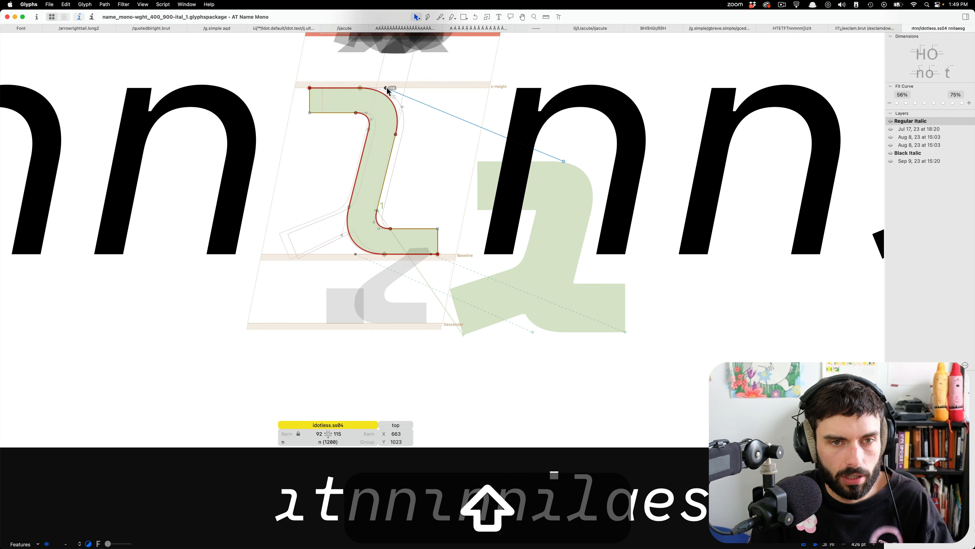
{"action": "key", "text": "shift+Right"}
{"action": "key", "text": "shift+Right"}
{"action": "key", "text": "shift+Left"}
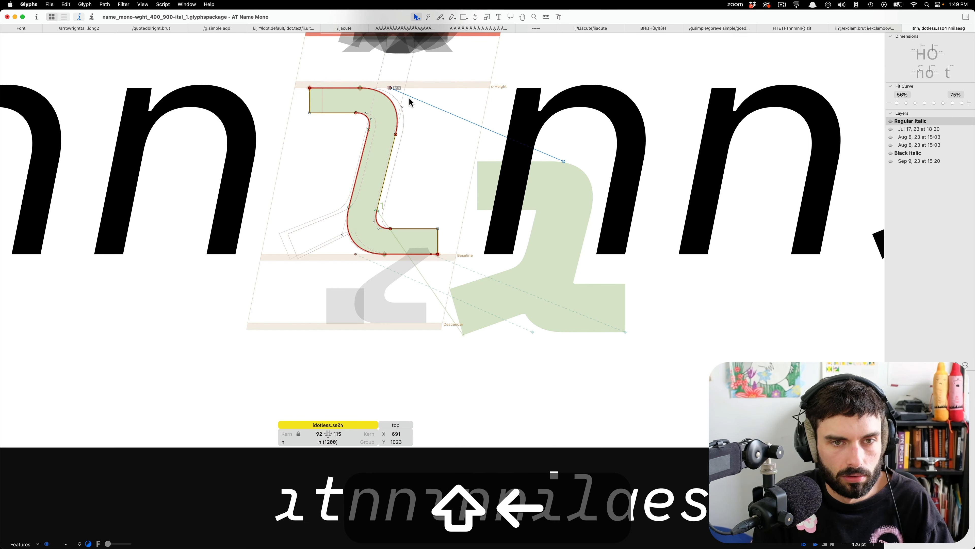
{"action": "key", "text": "Left"}
{"action": "key", "text": "Left"}
{"action": "key", "text": "Left"}
{"action": "scroll", "coordinate": [409, 97], "scroll_direction": "up", "scroll_amount": 3}
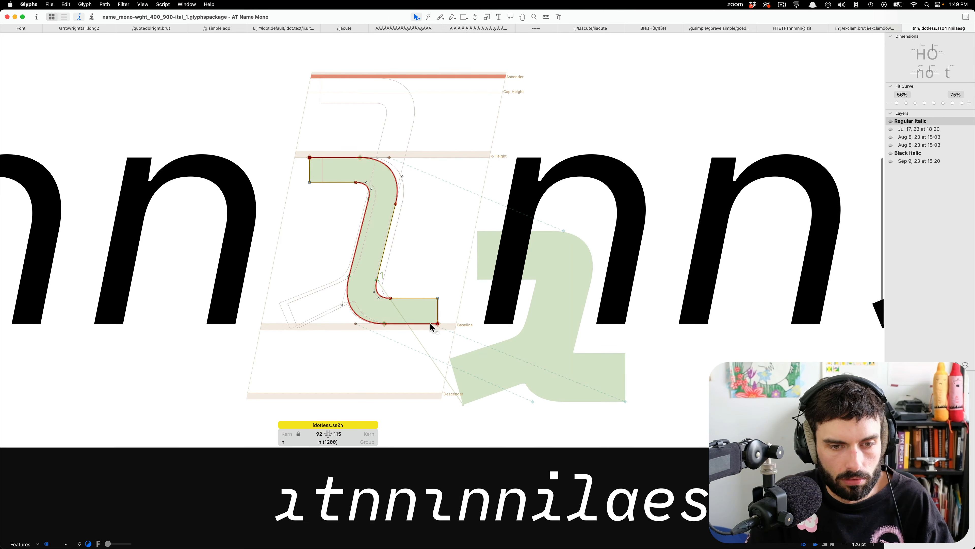
{"action": "left_click", "coordinate": [438, 324]}
{"action": "left_click", "coordinate": [442, 218]}
{"action": "key", "text": "super+s"}
Shift the upper curve nodes of idotless.ss04, where serif meets stem, right to X 634.
{"action": "scroll", "coordinate": [294, 251], "scroll_direction": "down", "scroll_amount": 5}
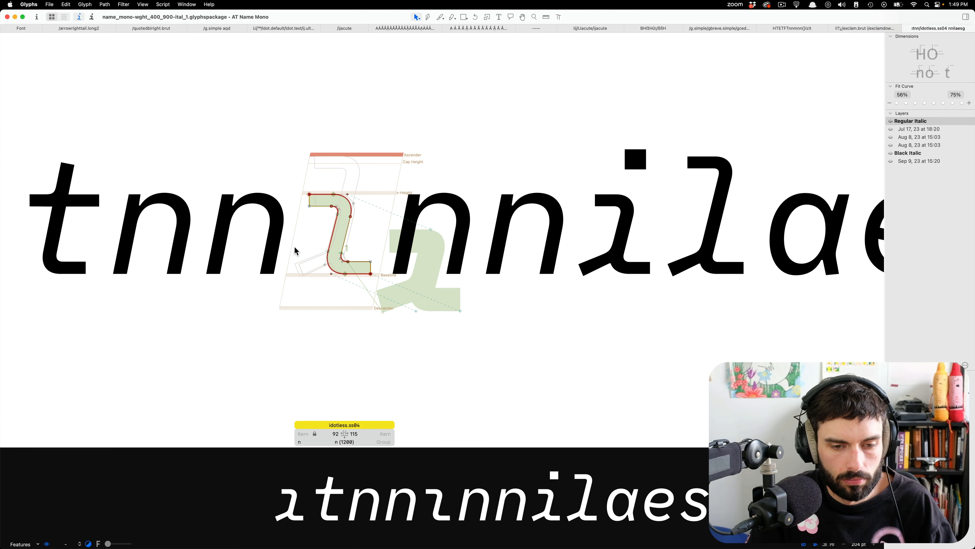
{"action": "left_click_drag", "start_coordinate": [374, 221], "coordinate": [323, 184]}
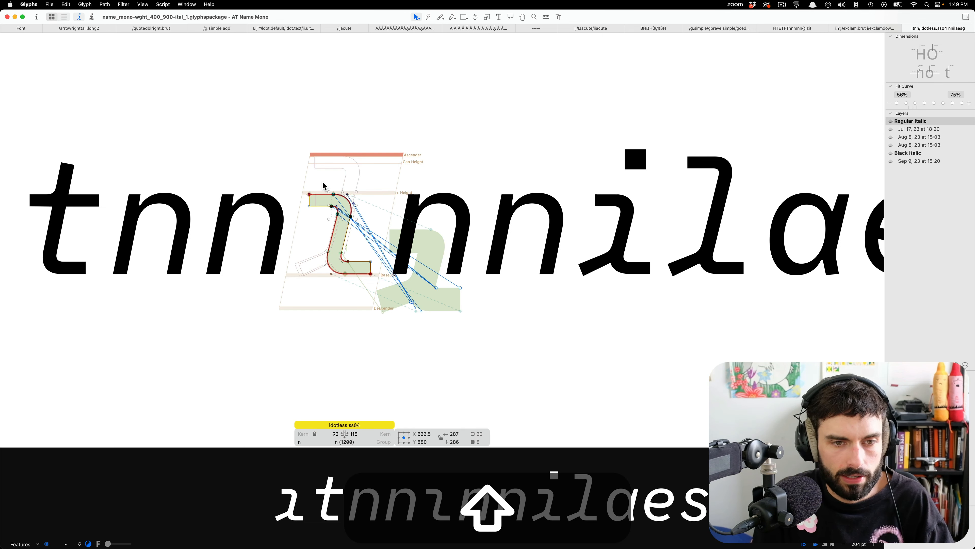
{"action": "key", "text": "shift+Right"}
{"action": "key", "text": "shift+Right"}
{"action": "key", "text": "shift+Right"}
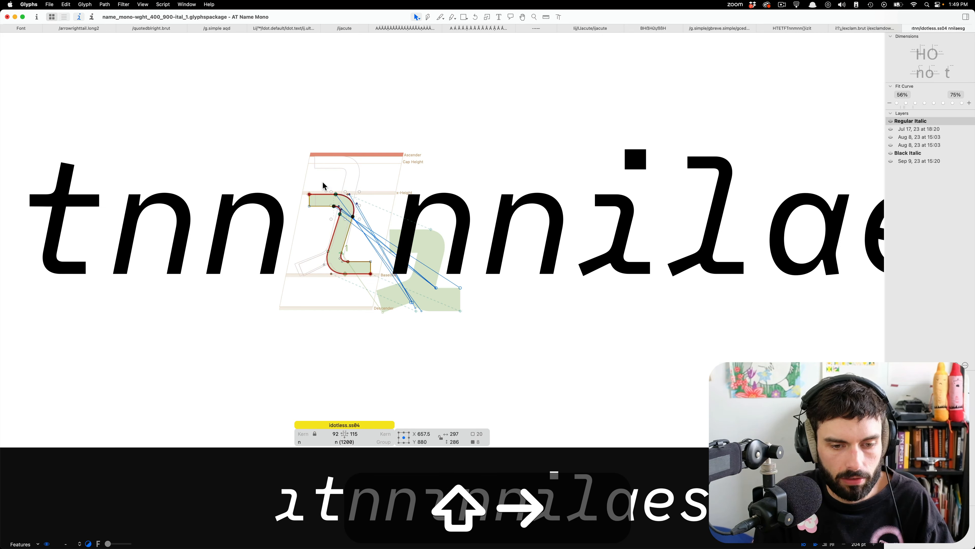
{"action": "key", "text": "shift+Left"}
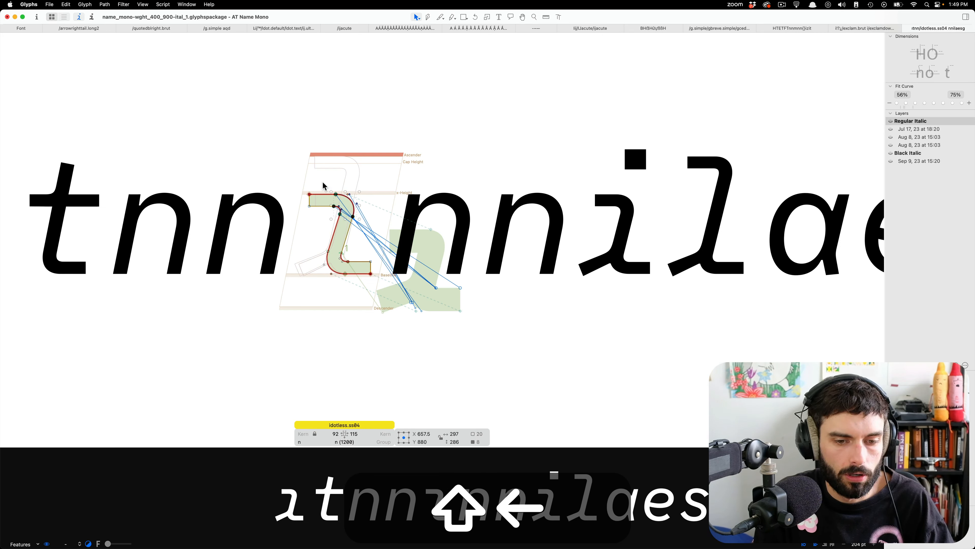
{"action": "key", "text": "shift+Left"}
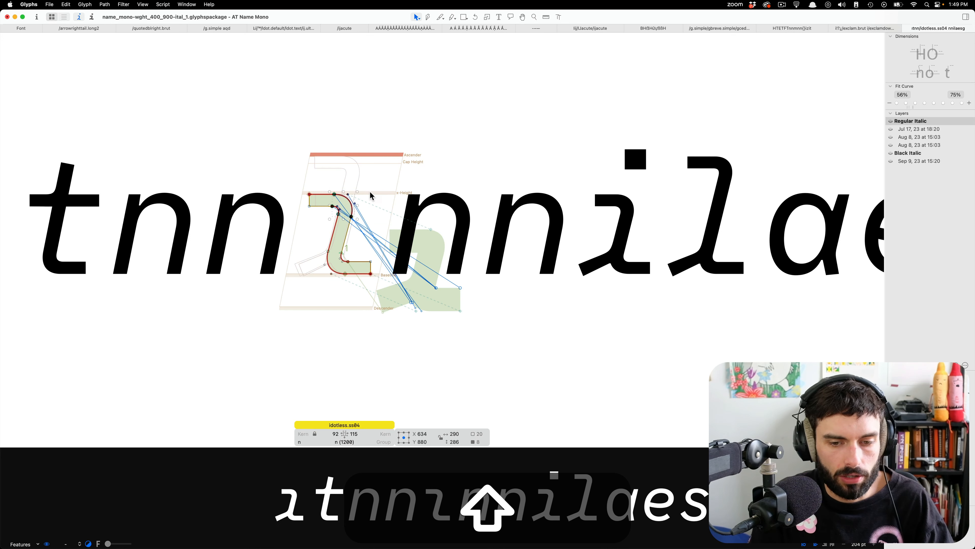
Copy the complete idotless.ss04 outline and open the l after the dotted i for editing.
{"action": "left_click", "coordinate": [389, 237]}
{"action": "key", "text": "cmd+a"}
{"action": "key", "text": "cmd+c"}
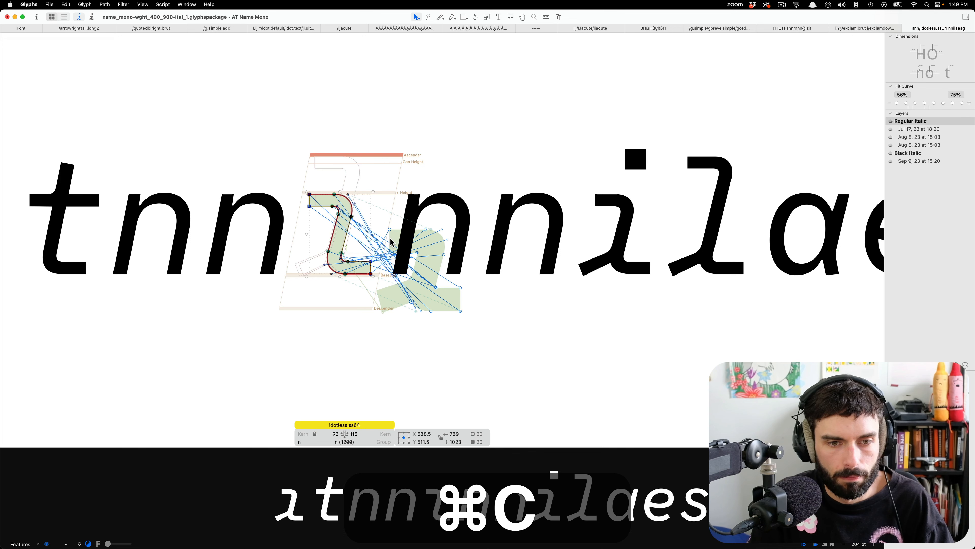
{"action": "double_click", "coordinate": [698, 203]}
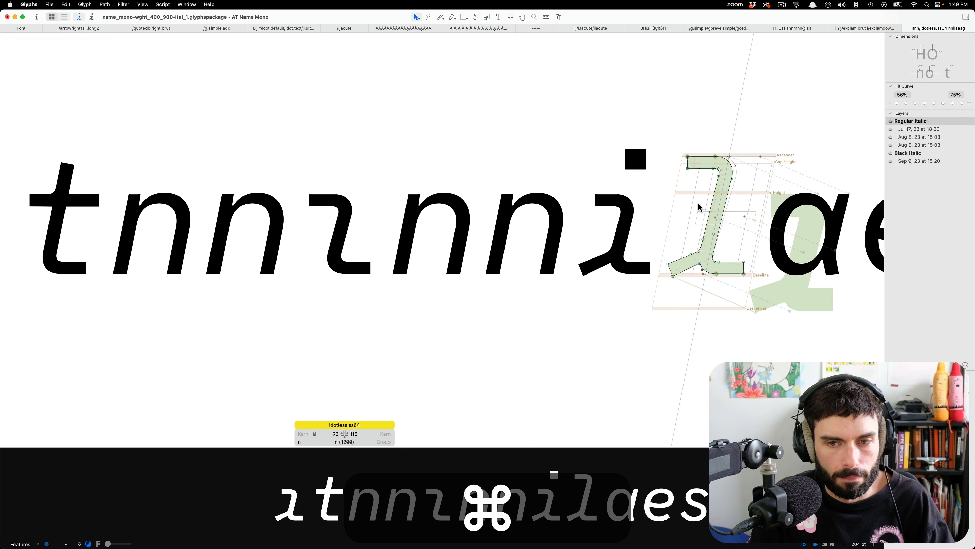
{"action": "scroll", "coordinate": [806, 242], "scroll_direction": "up", "scroll_amount": 5}
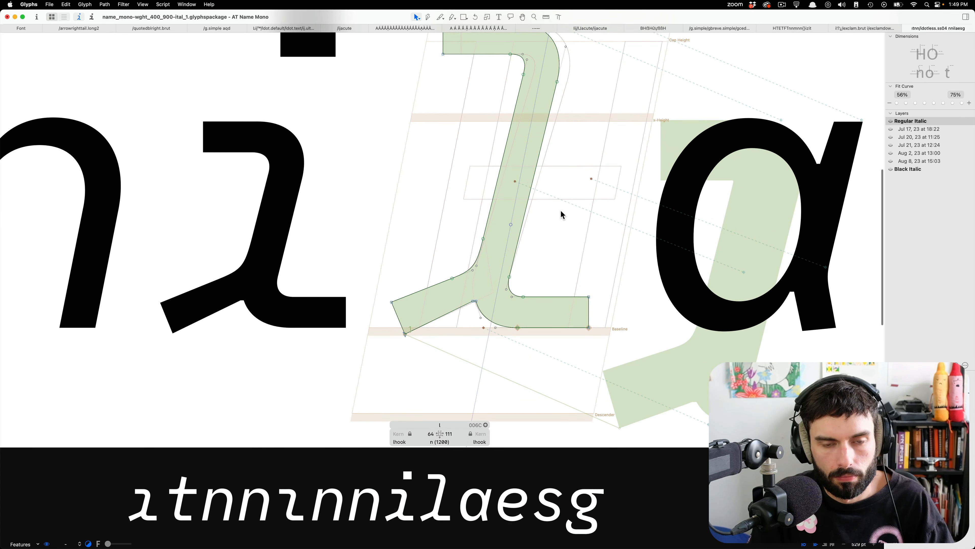
{"action": "key", "text": "cmd+v"}
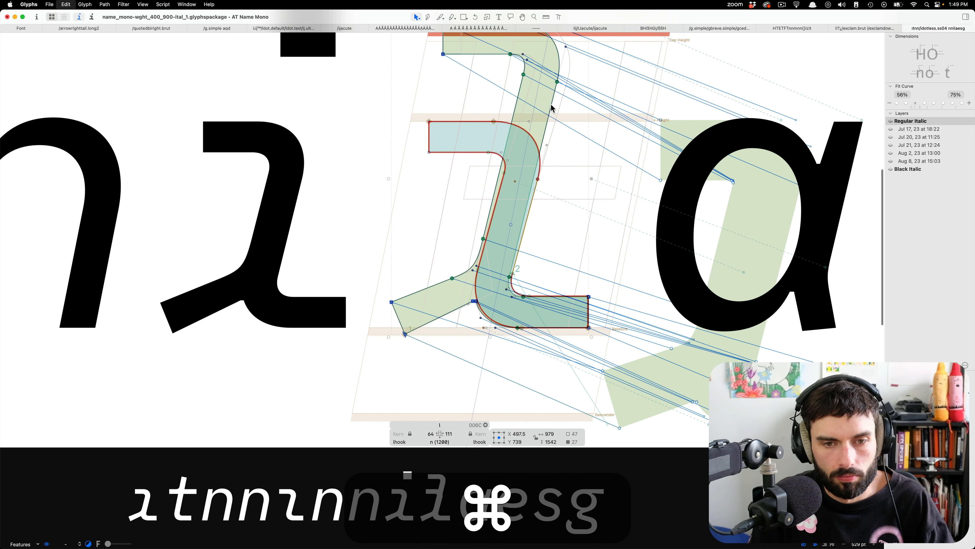
{"action": "key", "text": "cmd+BackSpace"}
{"action": "key", "text": "cmd+z"}
{"action": "key", "text": "super+z"}
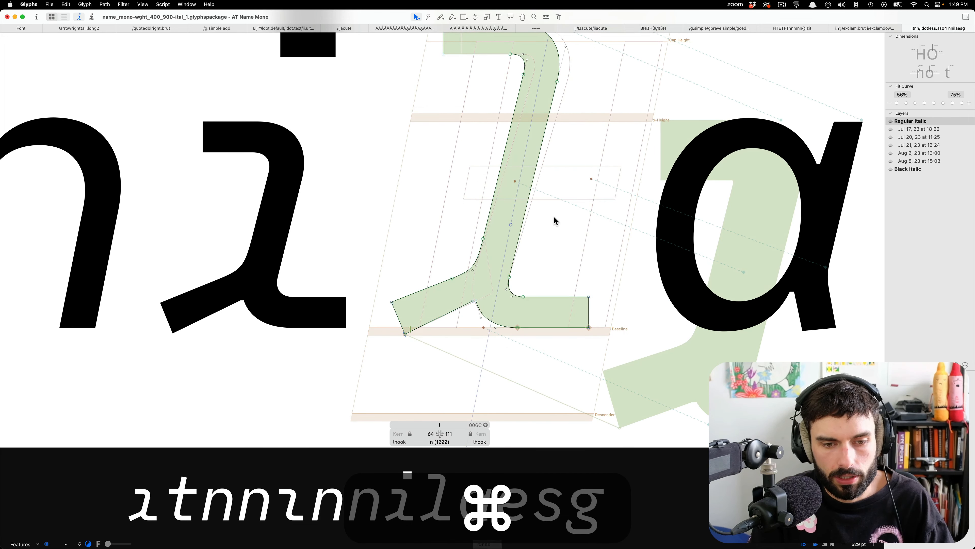
Duplicate the l glyph and rename the copy as l.ss05.
{"action": "key", "text": "super+d"}
{"action": "scroll", "coordinate": [342, 233], "scroll_direction": "down", "scroll_amount": 5}
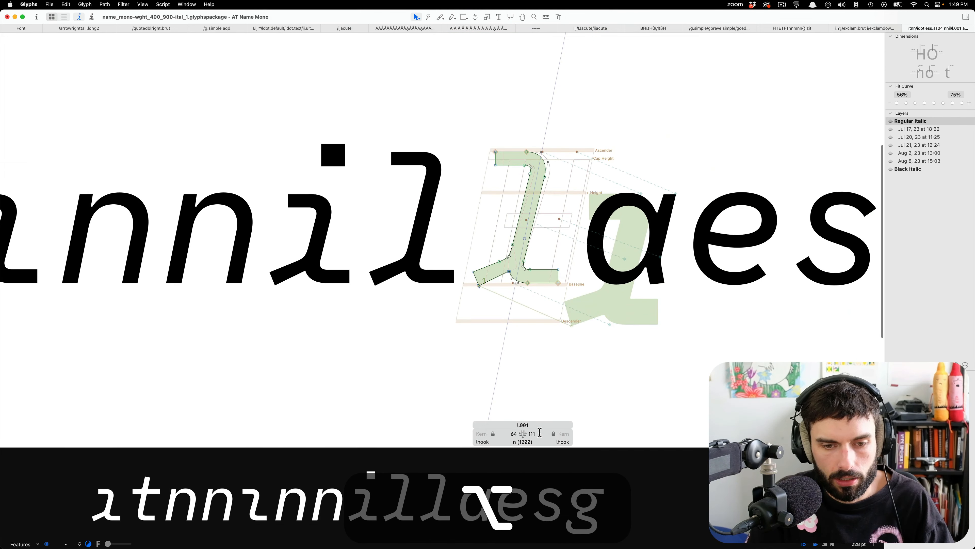
{"action": "left_click_drag", "start_coordinate": [520, 425], "coordinate": [565, 426]}
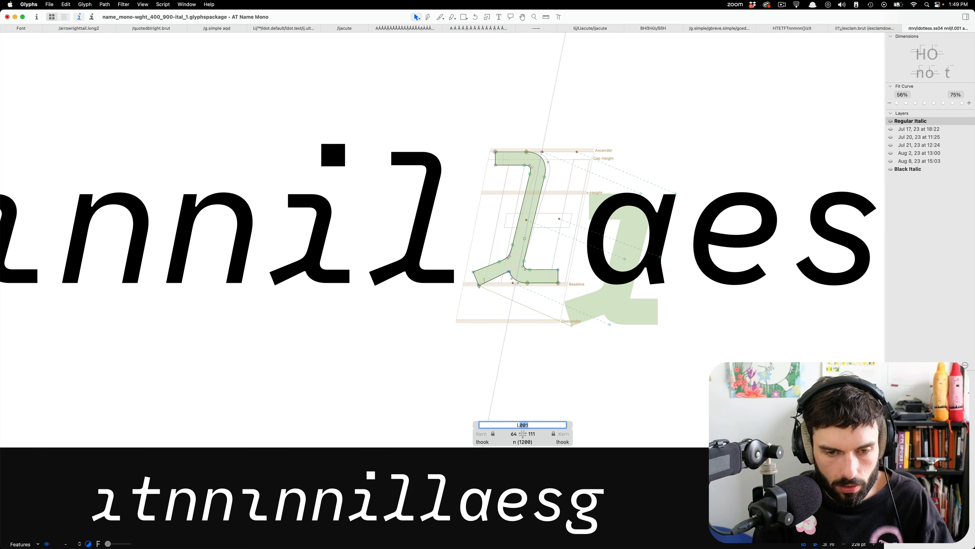
{"action": "type", "text": "ss05"}
{"action": "key", "text": "Return"}
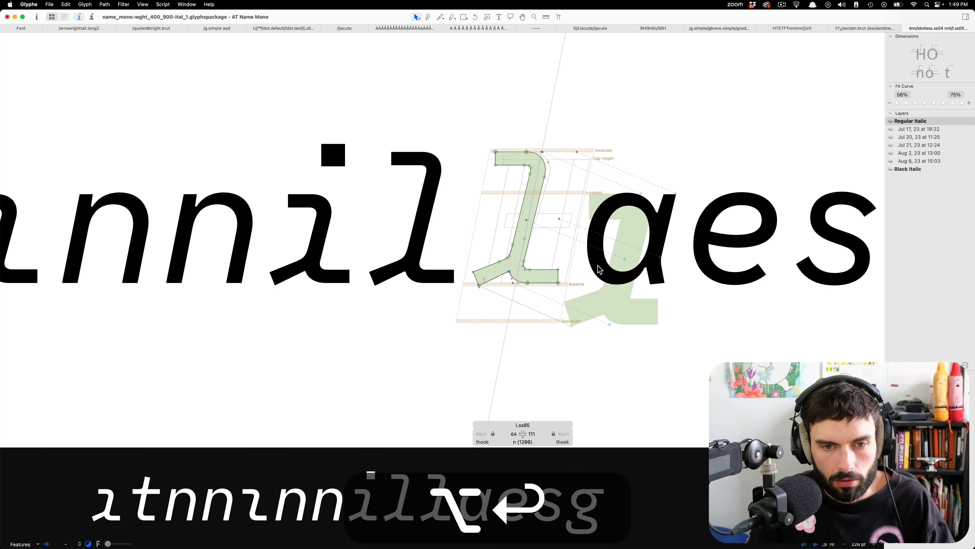
Replace the l outline in l.ss05 with the copied idotless.ss04 outline, nudged left to line up with the original lower stem.
{"action": "scroll", "coordinate": [506, 246], "scroll_direction": "up", "scroll_amount": 3}
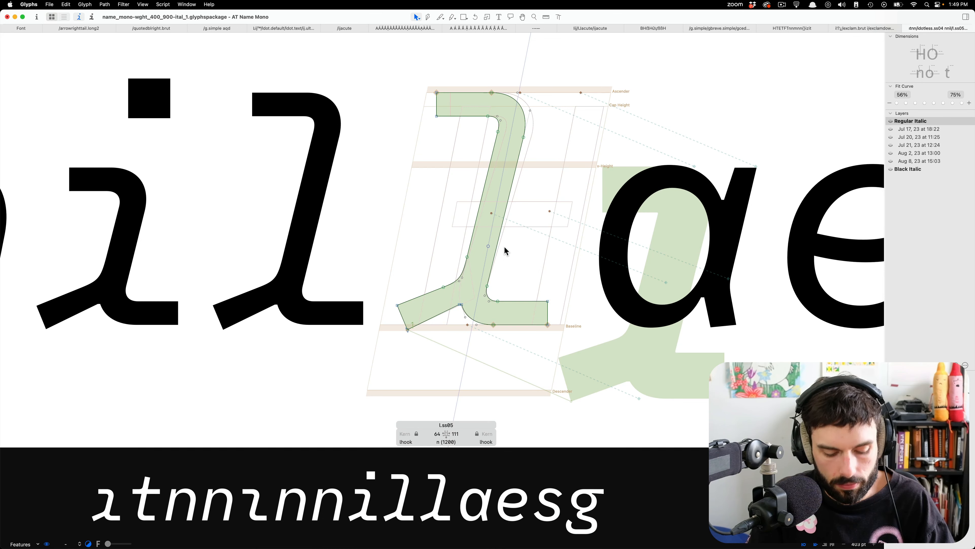
{"action": "key", "text": "super+v"}
{"action": "left_click", "coordinate": [511, 217]}
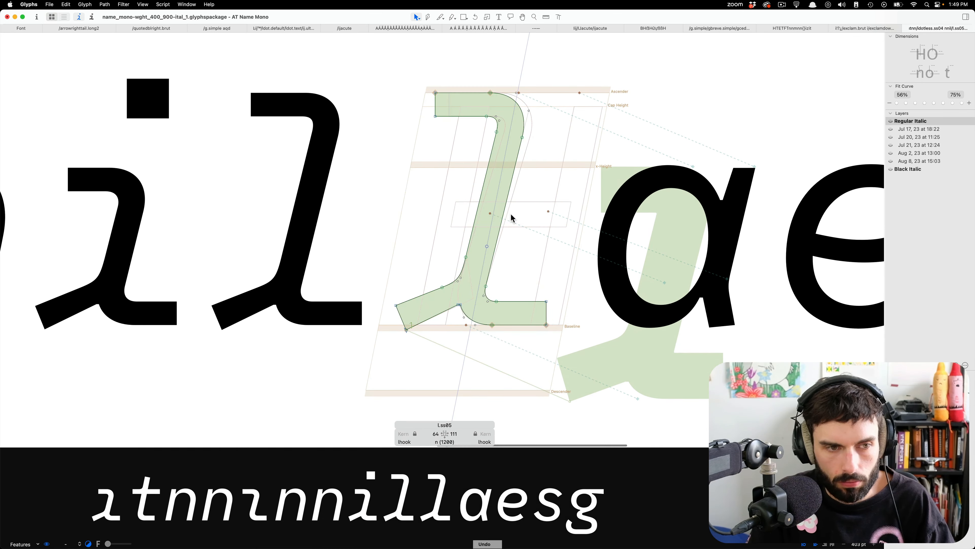
{"action": "key", "text": "super+alt+v"}
{"action": "key", "text": "Return"}
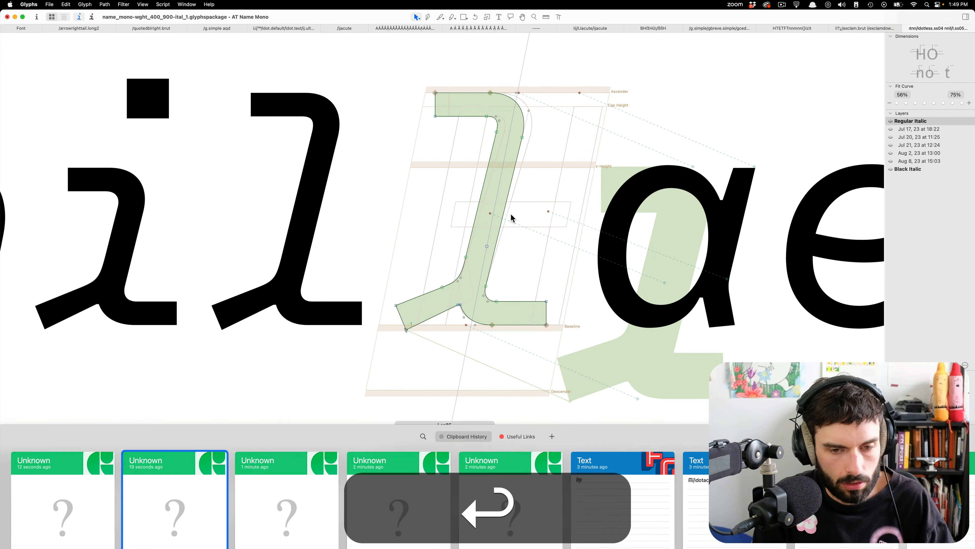
{"action": "key", "text": "shift+Left"}
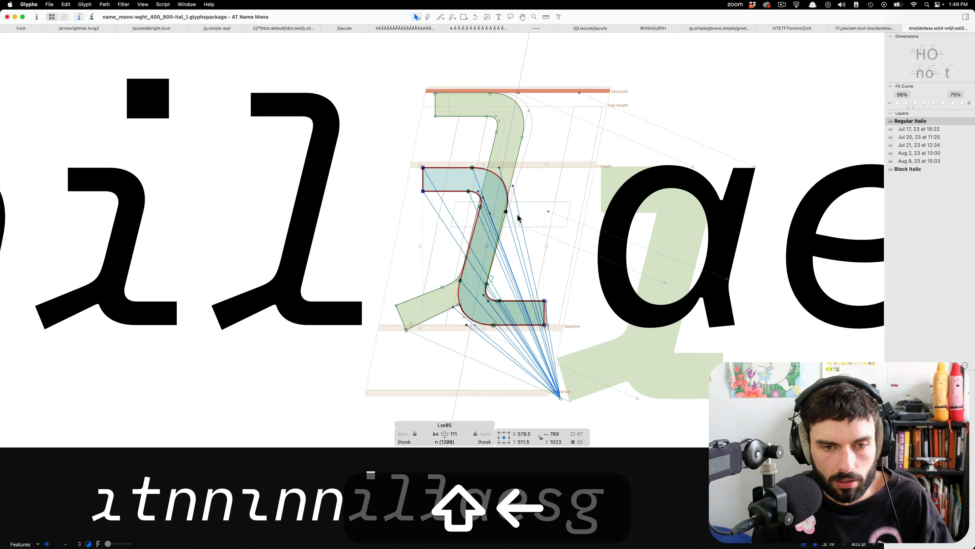
{"action": "key", "text": "Left"}
{"action": "key", "text": "Left"}
{"action": "double_click", "coordinate": [522, 141]}
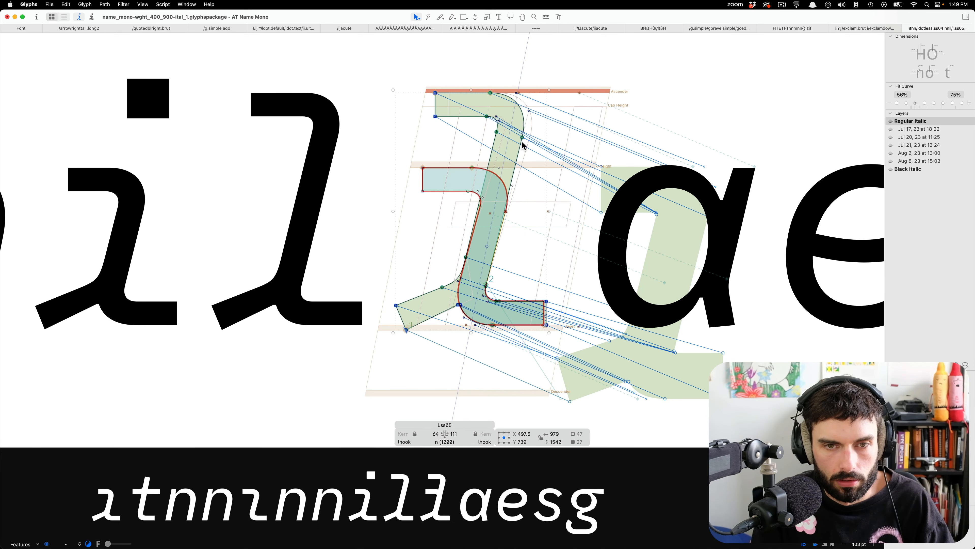
{"action": "key", "text": "super+x"}
{"action": "key", "text": "super+d"}
{"action": "key", "text": "super+b"}
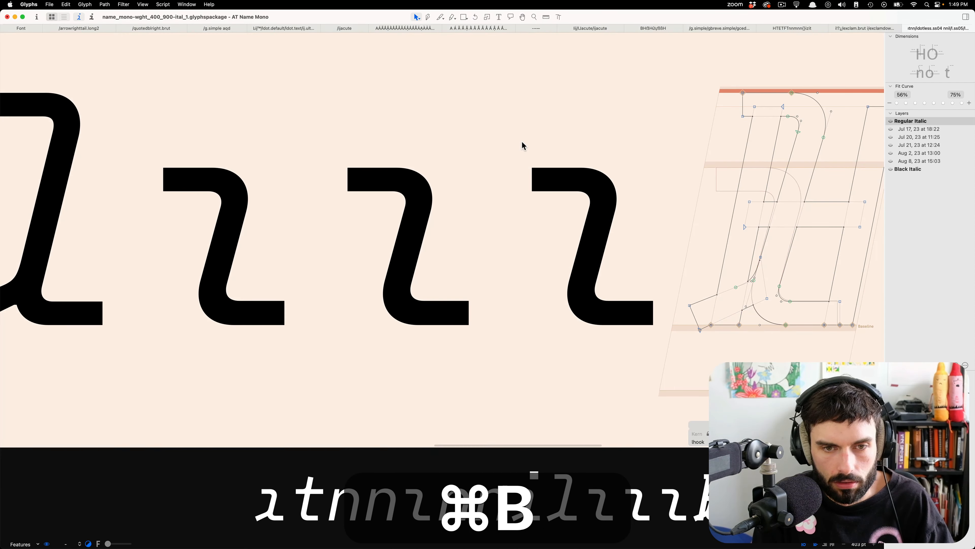
{"action": "key", "text": "super+b"}
Remove the repeated l.ss05 copies before l.ss05.003 from the edit text and restore the regular l after the dotted i.
{"action": "key", "text": "alt+super+t"}
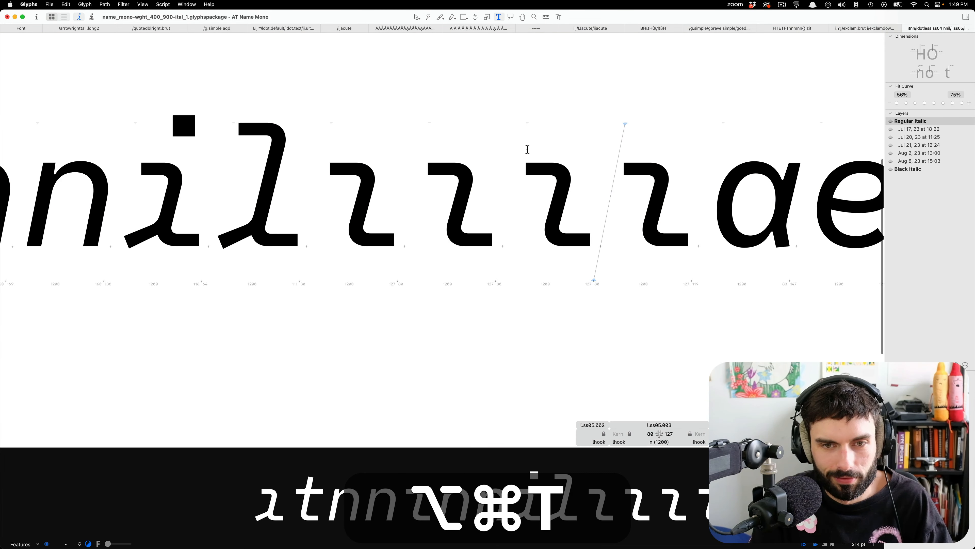
{"action": "key", "text": "BackSpace"}
{"action": "key", "text": "BackSpace"}
{"action": "key", "text": "BackSpace"}
{"action": "key", "text": "BackSpace"}
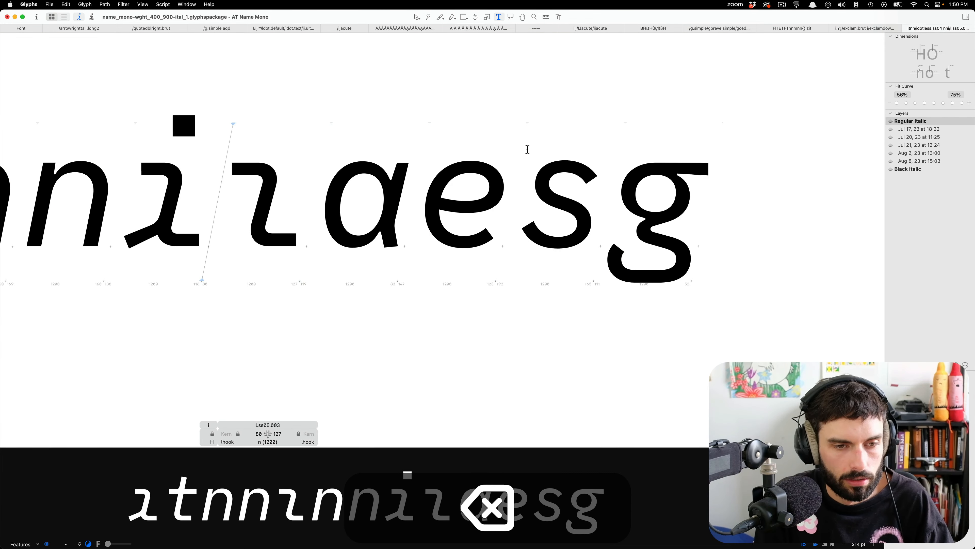
{"action": "type", "text": "l"}
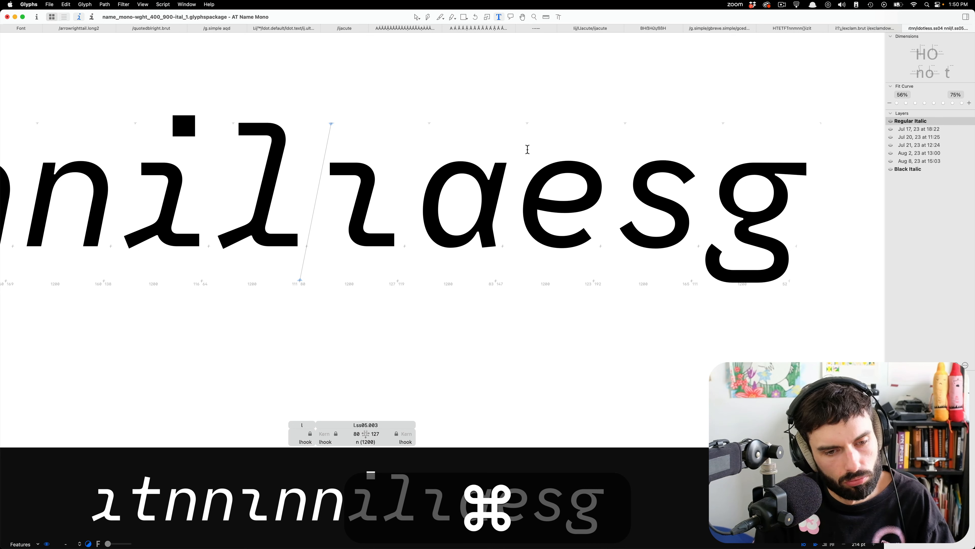
Try to rename the glyph l.ss05.003 as l.ss05.
{"action": "key", "text": "ctrl+Left"}
{"action": "key", "text": "Right"}
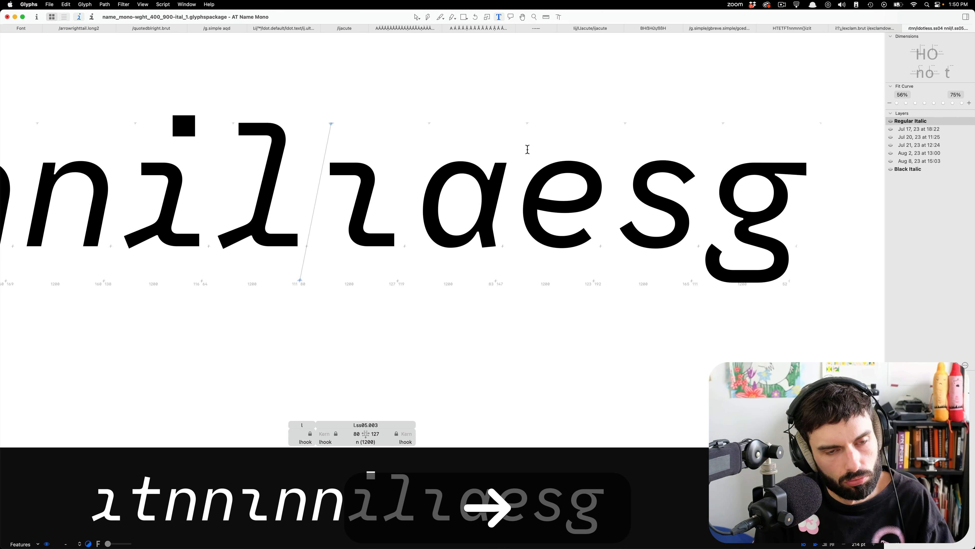
{"action": "double_click", "coordinate": [367, 425]}
{"action": "key", "text": "BackSpace"}
{"action": "left_click", "coordinate": [454, 299]}
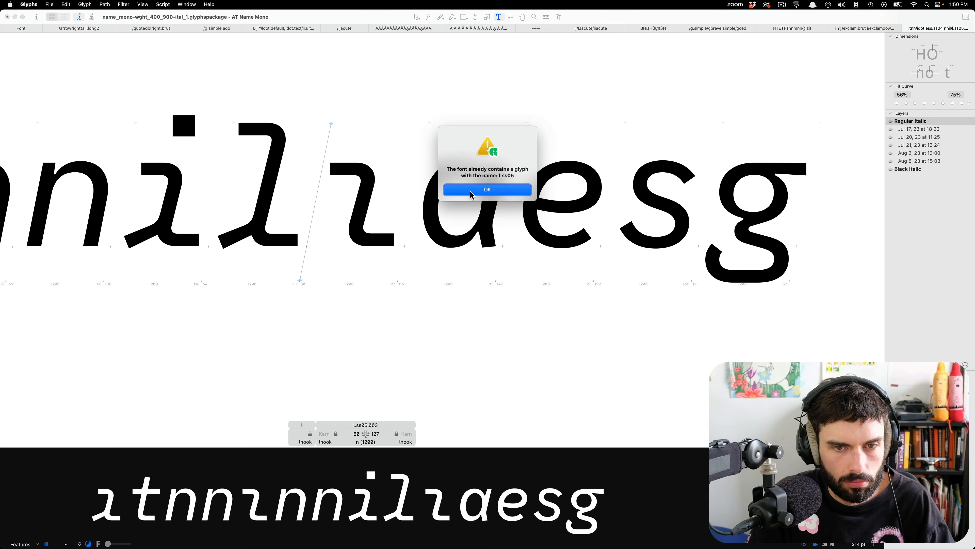
{"action": "left_click", "coordinate": [470, 191]}
Find l.ss05, insert it into the edit text after the regular l, and open it for outline editing.
{"action": "key", "text": "super+f"}
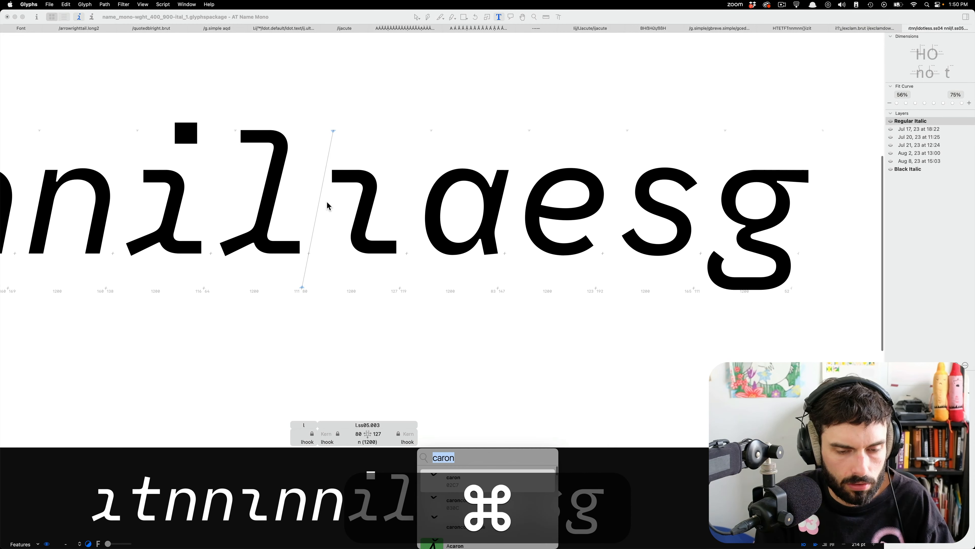
{"action": "type", "text": "l"}
{"action": "key", "text": "BackSpace"}
{"action": "type", "text": ".ss"}
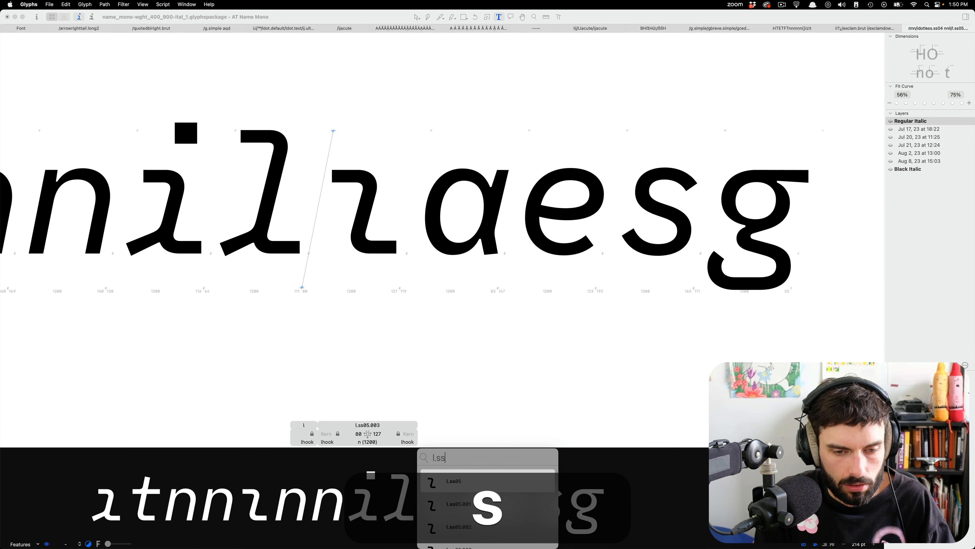
{"action": "key", "text": "Return"}
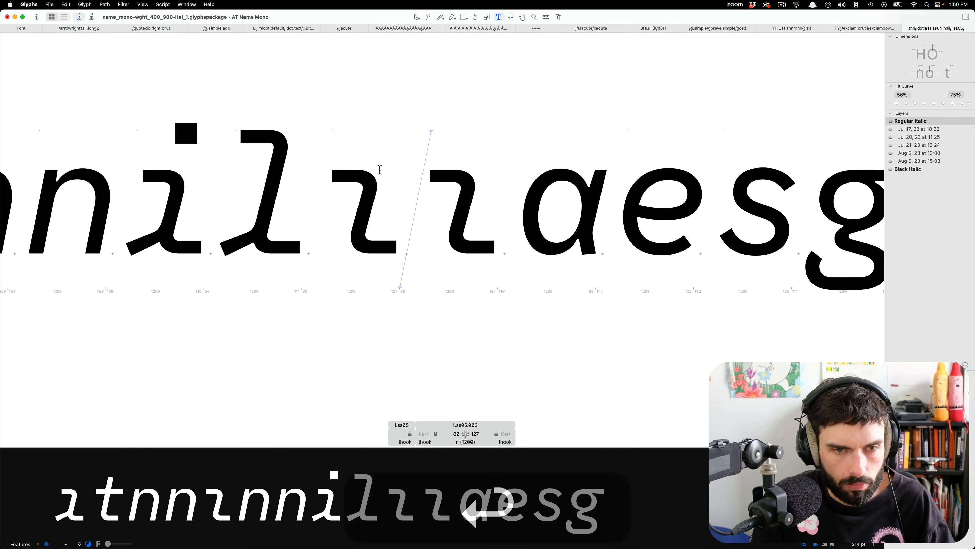
{"action": "scroll", "coordinate": [322, 173], "scroll_direction": "up", "scroll_amount": 3}
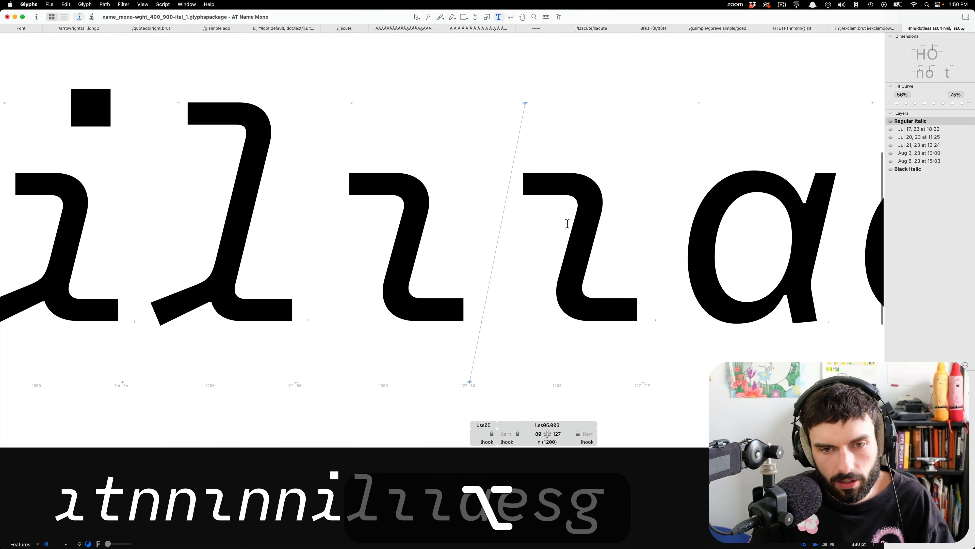
{"action": "double_click", "coordinate": [567, 223]}
{"action": "double_click", "coordinate": [467, 237]}
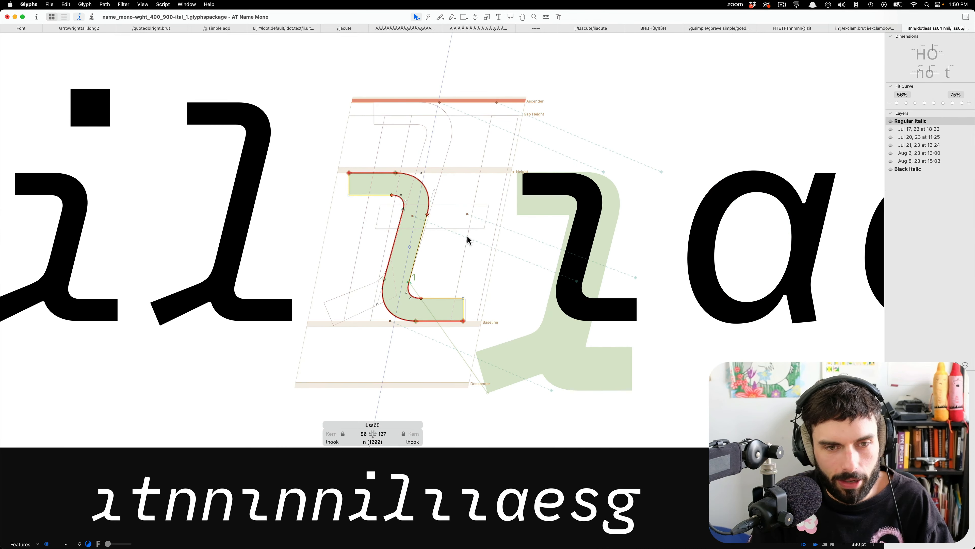
{"action": "scroll", "coordinate": [335, 221], "scroll_direction": "up", "scroll_amount": 2}
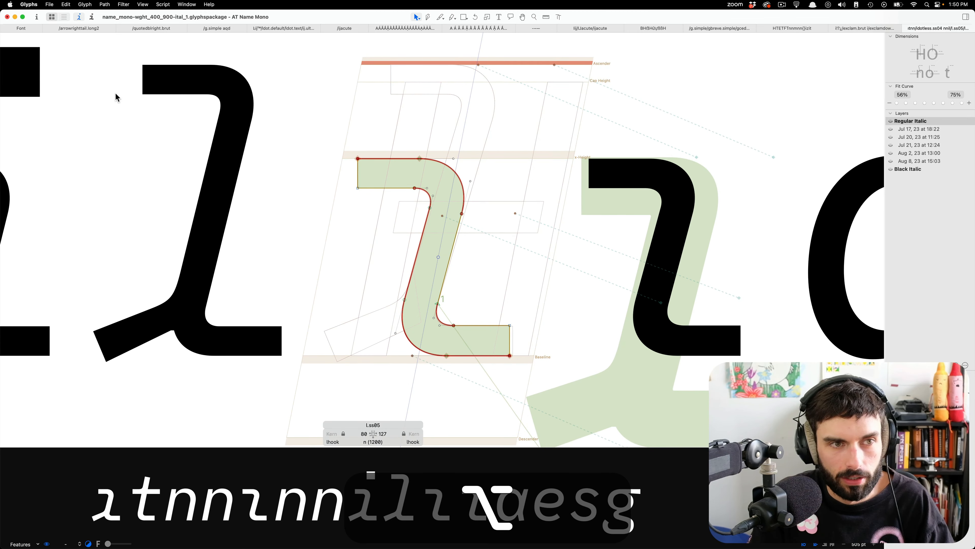
Filter the font overview by ss05 and remove the duplicate glyphs l.ss05.001, l.ss05.002 and l.ss05.003.
{"action": "left_click", "coordinate": [27, 29]}
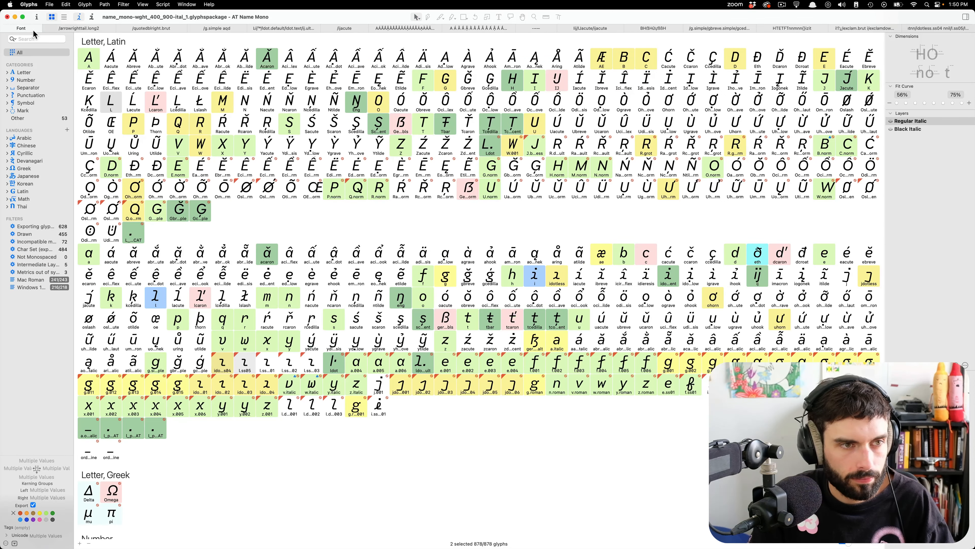
{"action": "key", "text": "super+f"}
{"action": "type", "text": "ss05"}
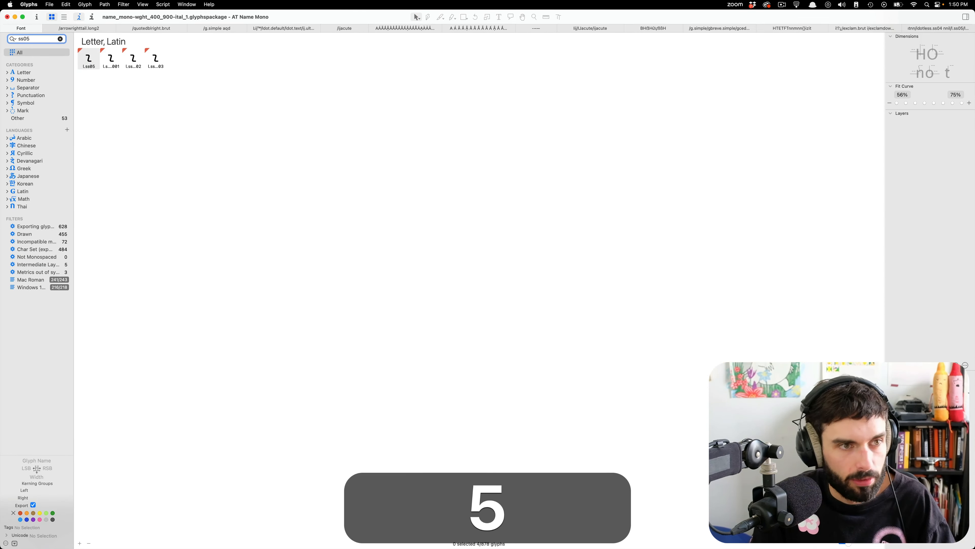
{"action": "left_click", "coordinate": [114, 58]}
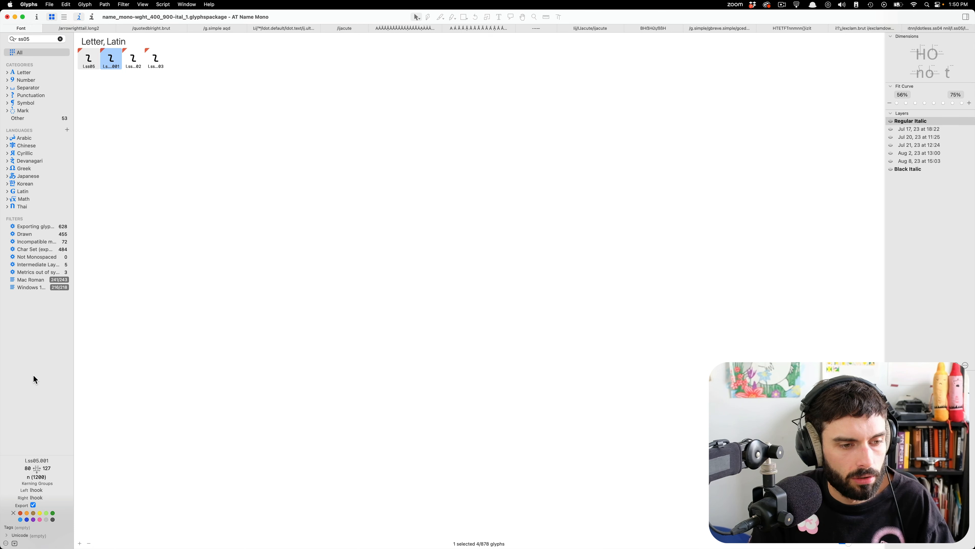
{"action": "left_click", "coordinate": [134, 61]}
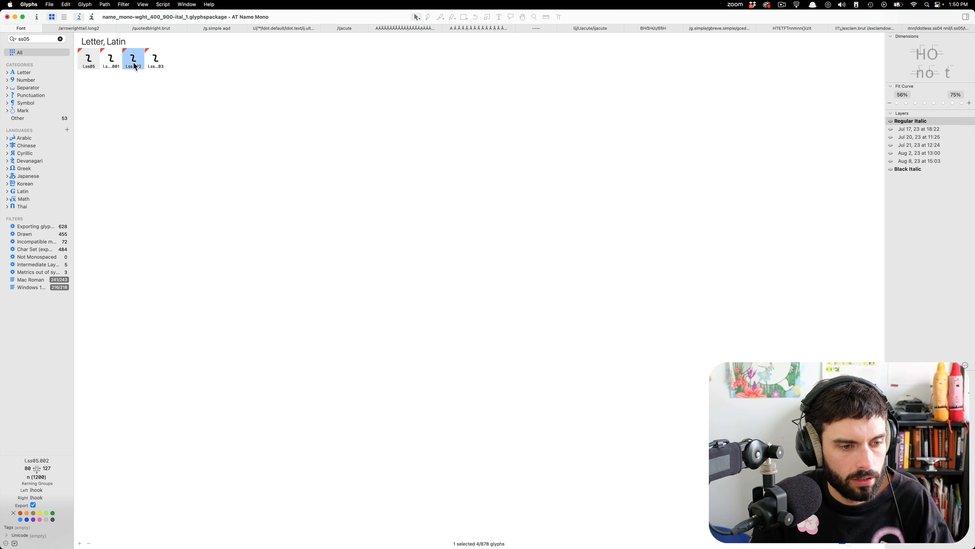
{"action": "left_click", "coordinate": [165, 61]}
{"action": "left_click", "coordinate": [118, 59], "text": "shift"}
{"action": "key", "text": "shift+super+BackSpace"}
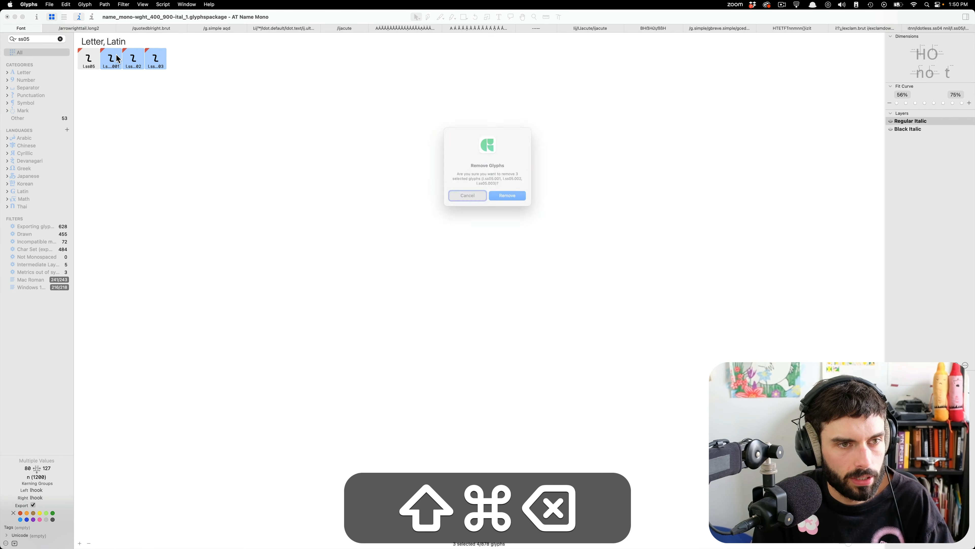
{"action": "key", "text": "super+Return"}
{"action": "key", "text": "Return"}
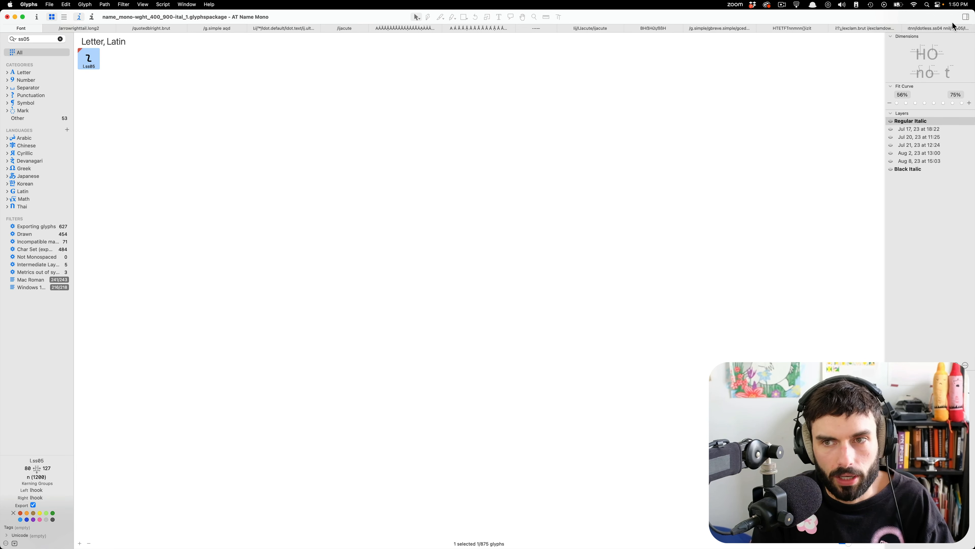
Raise the upper serif and curve nodes of l.ss05 to ascender height and shift them right to X 636, Y 1367.
{"action": "left_click", "coordinate": [950, 30]}
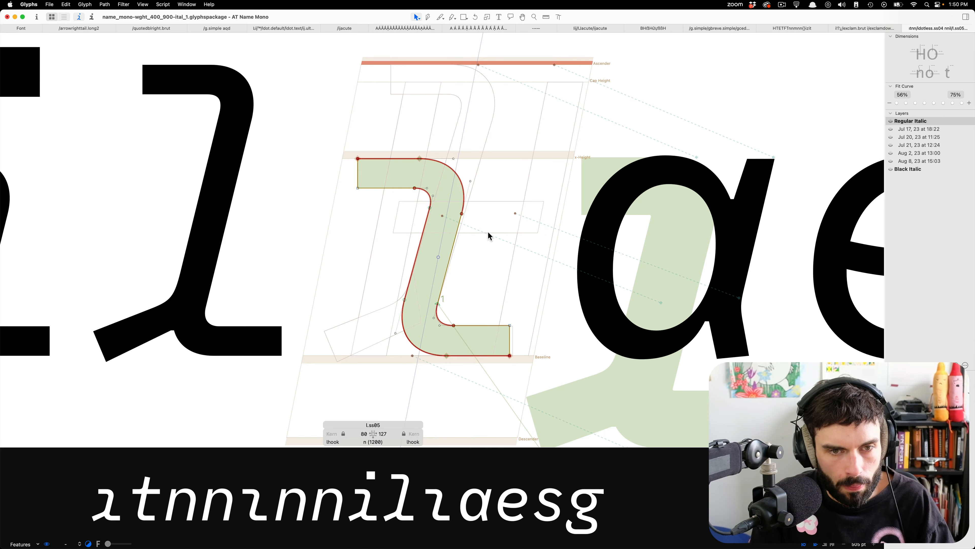
{"action": "left_click_drag", "start_coordinate": [488, 235], "coordinate": [326, 135]}
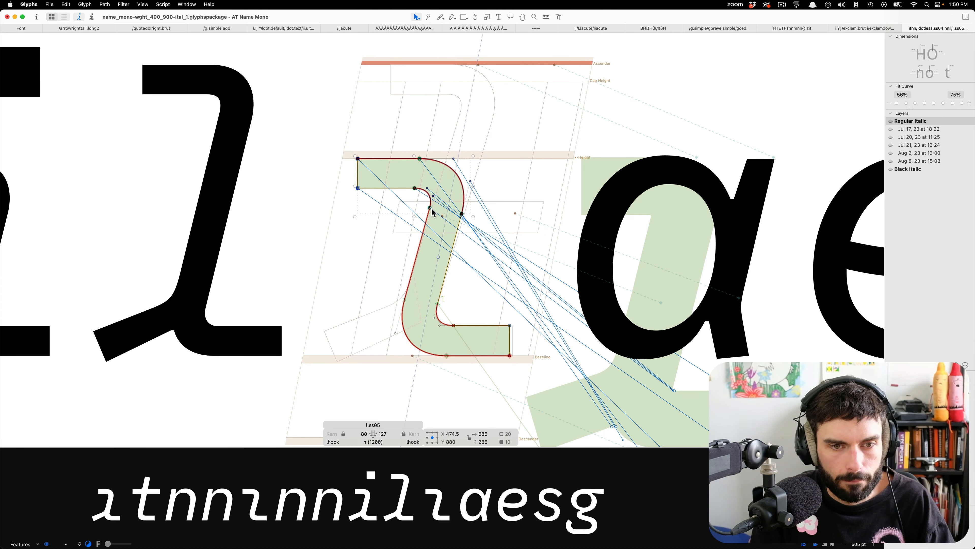
{"action": "left_click_drag", "start_coordinate": [430, 208], "coordinate": [452, 116]}
{"action": "key", "text": "Down"}
{"action": "key", "text": "Down"}
{"action": "key", "text": "Down"}
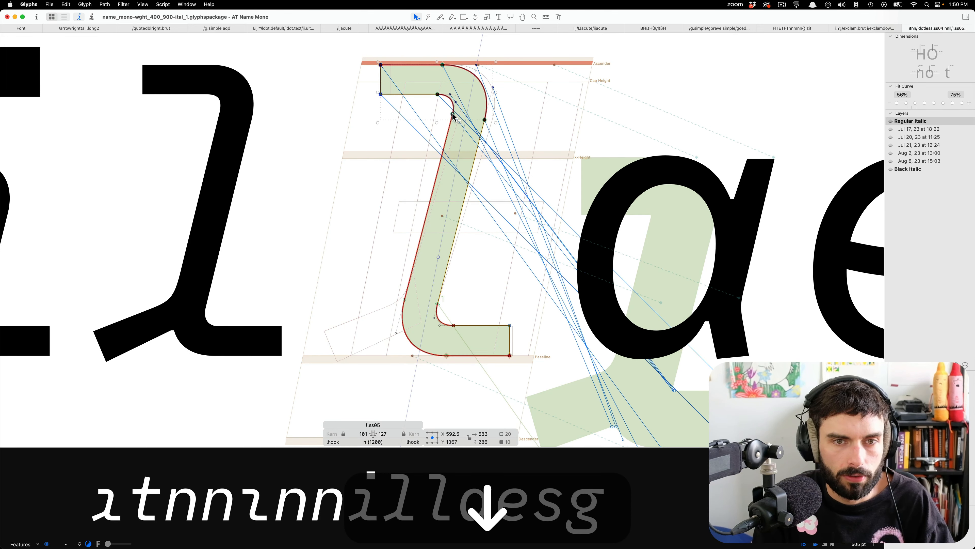
{"action": "key", "text": "shift+Right"}
{"action": "key", "text": "shift+Right"}
{"action": "key", "text": "shift+Right"}
{"action": "key", "text": "shift+Right"}
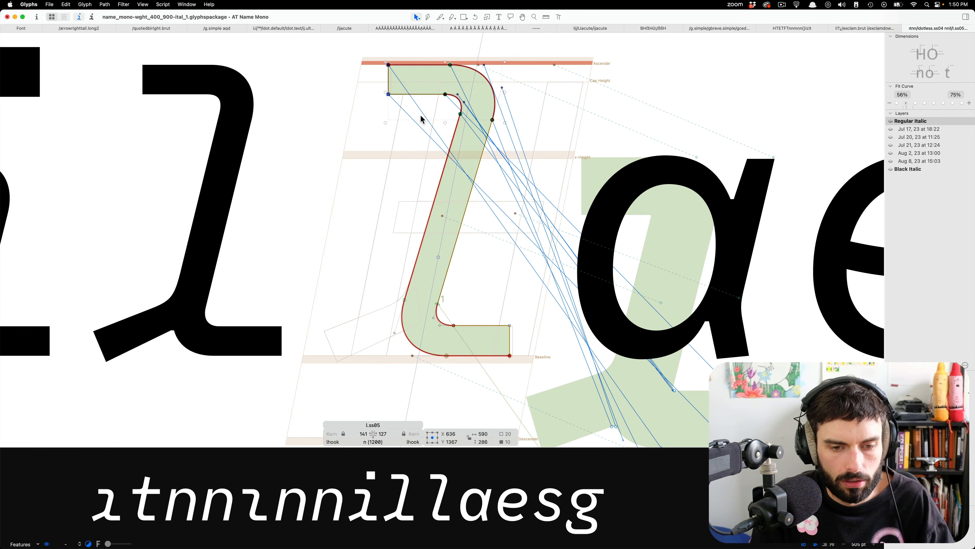
Lengthen the upper serif of l.ss05 by shifting its end nodes left until the left sidebearing is 101.
{"action": "left_click_drag", "start_coordinate": [420, 114], "coordinate": [342, 27]}
{"action": "key", "text": "shift+Left"}
{"action": "key", "text": "shift+Left"}
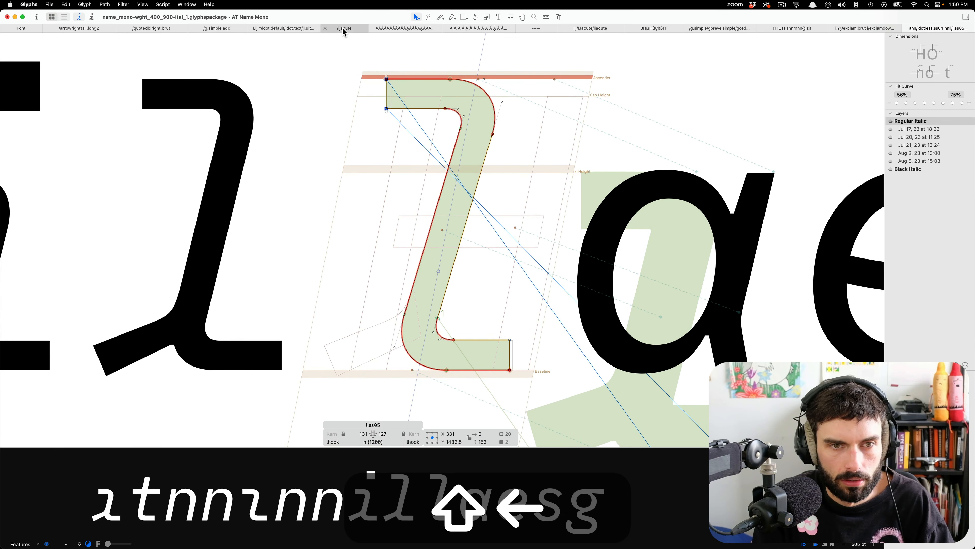
{"action": "left_click", "coordinate": [540, 192]}
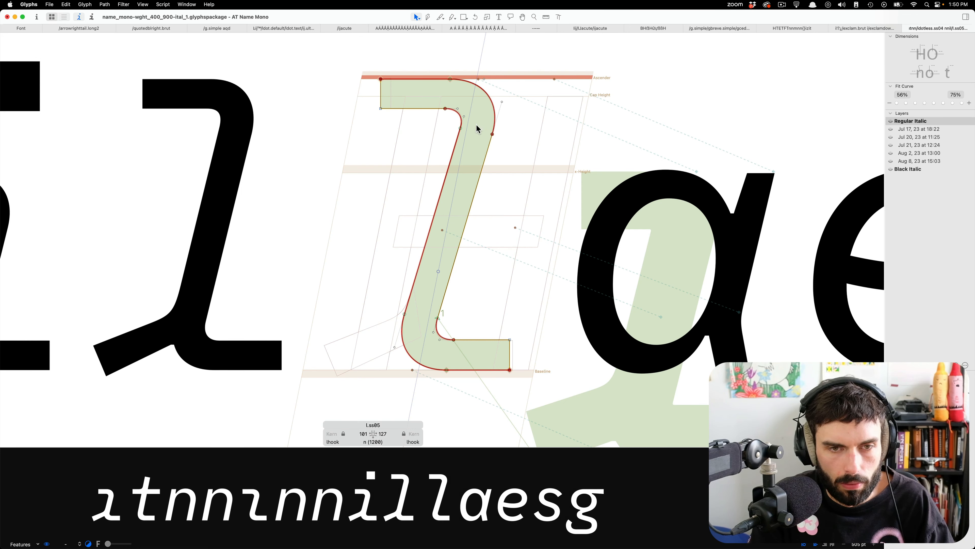
Shift the top anchor of l.ss05 right along the ascender to X 855.
{"action": "left_click", "coordinate": [485, 79]}
{"action": "key", "text": "shift"}
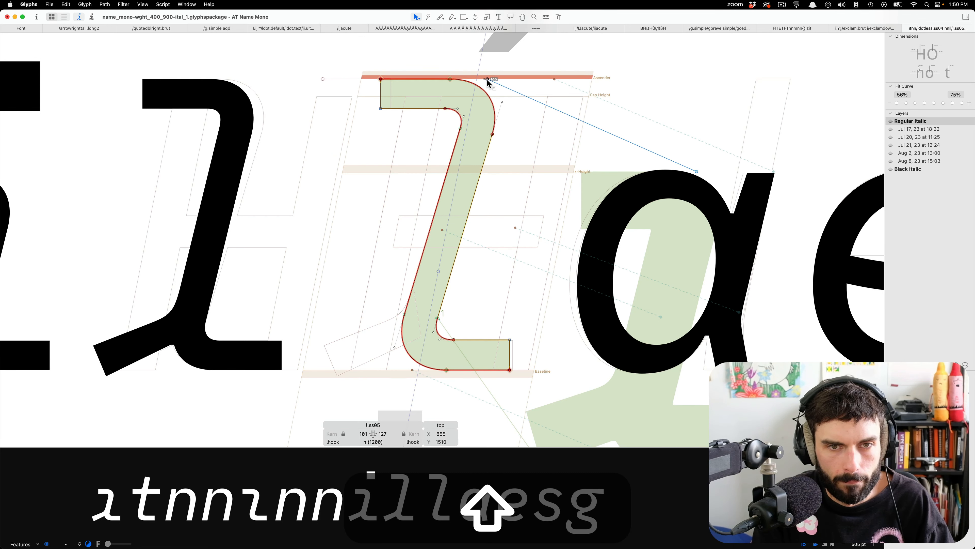
{"action": "left_click", "coordinate": [529, 235]}
{"action": "left_click_drag", "start_coordinate": [516, 322], "coordinate": [488, 406]}
Insert nn before and after l.ss05 in the edit text to surround it with spacing references.
{"action": "key", "text": "t"}
{"action": "scroll", "coordinate": [494, 186], "scroll_direction": "down", "scroll_amount": 10}
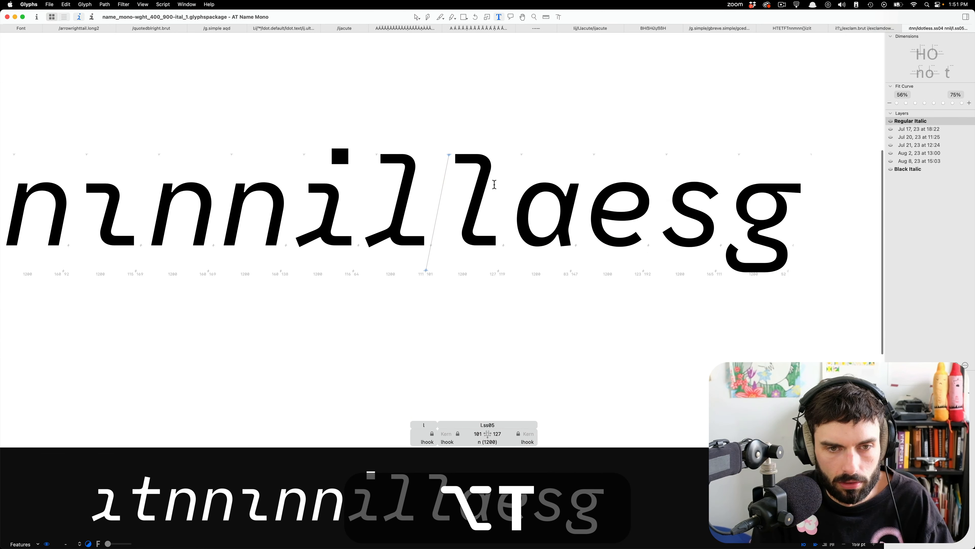
{"action": "type", "text": "nn"}
{"action": "key", "text": "Right"}
{"action": "type", "text": "nn"}
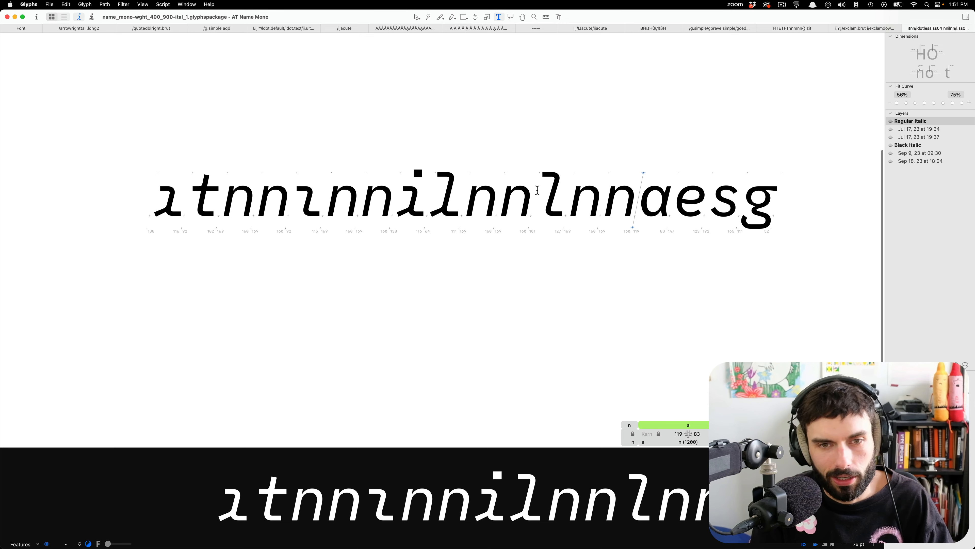
Shift the stem, both curves and upper serif of l.ss05 left until the left sidebearing is 81, keeping the lower serif's end in place.
{"action": "scroll", "coordinate": [537, 190], "scroll_direction": "down", "scroll_amount": 4}
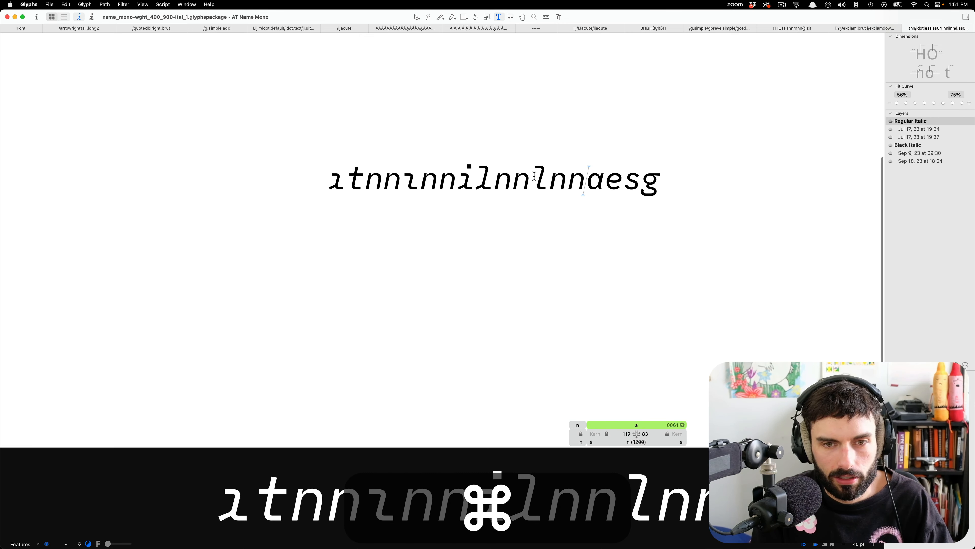
{"action": "scroll", "coordinate": [534, 176], "scroll_direction": "up", "scroll_amount": 3}
{"action": "double_click", "coordinate": [535, 178]}
{"action": "scroll", "coordinate": [554, 314], "scroll_direction": "up", "scroll_amount": 3}
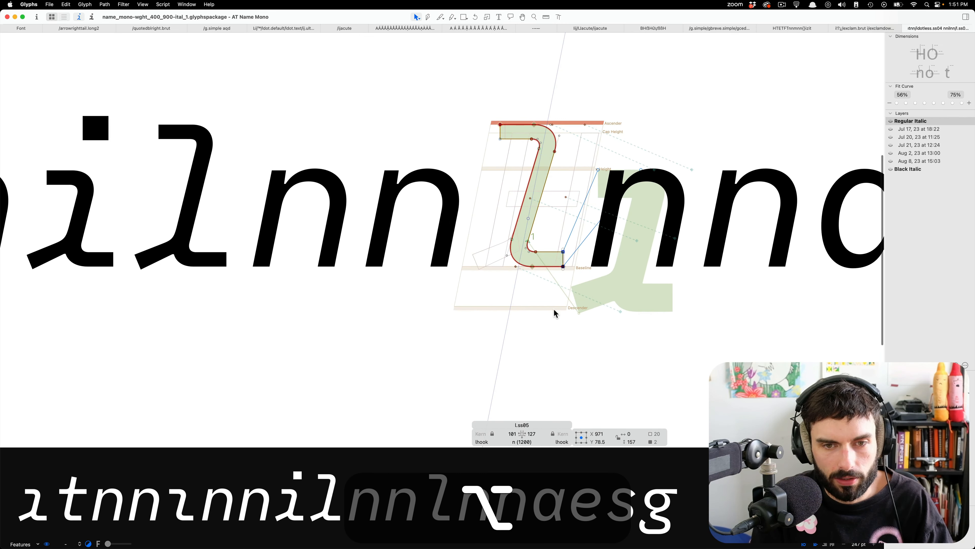
{"action": "left_click_drag", "start_coordinate": [555, 313], "coordinate": [427, 96]}
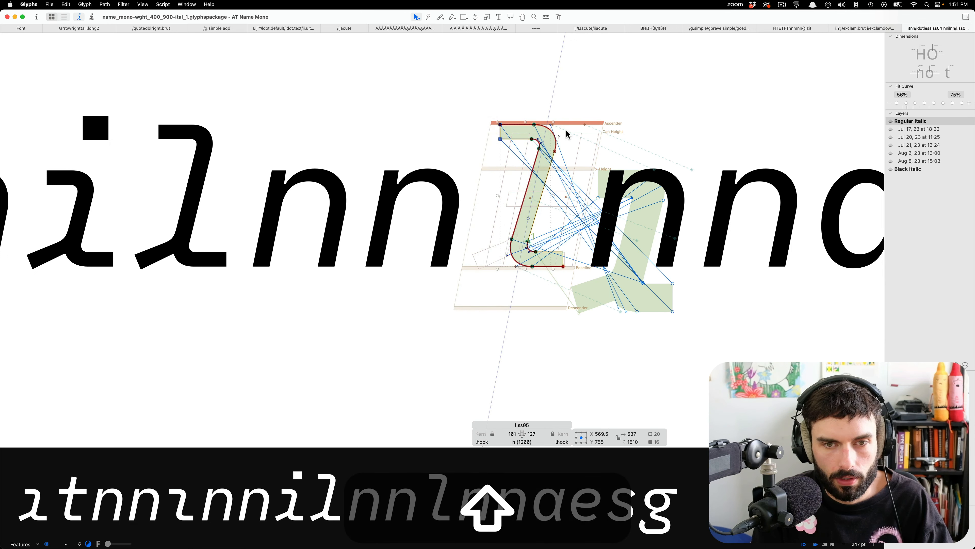
{"action": "key", "text": "shift+Left"}
{"action": "key", "text": "shift+Left"}
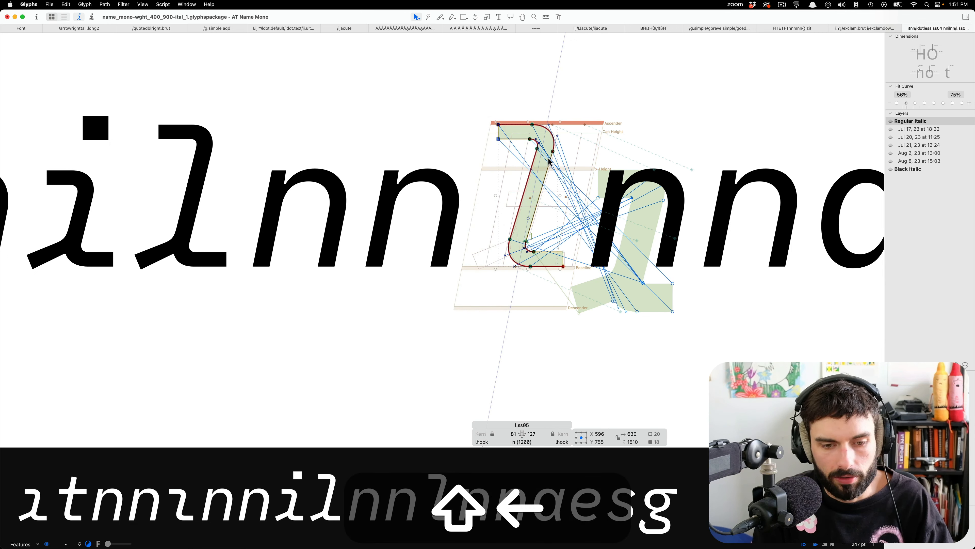
{"action": "key", "text": "shift+Left"}
{"action": "key", "text": "shift+Right"}
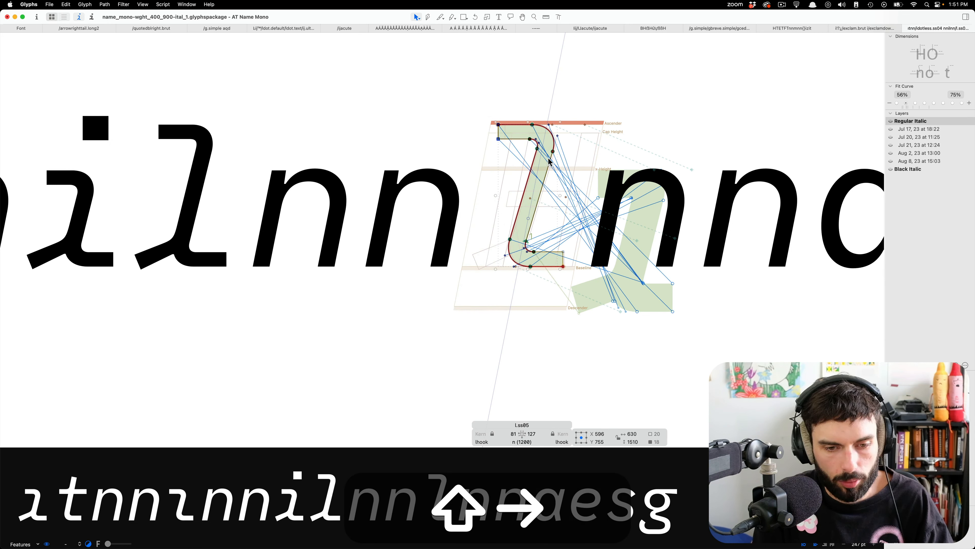
Lengthen the upper serif of l.ss05 by shifting its end nodes left until the left sidebearing is 71.
{"action": "left_click", "coordinate": [601, 176]}
{"action": "left_click_drag", "start_coordinate": [516, 157], "coordinate": [460, 78]}
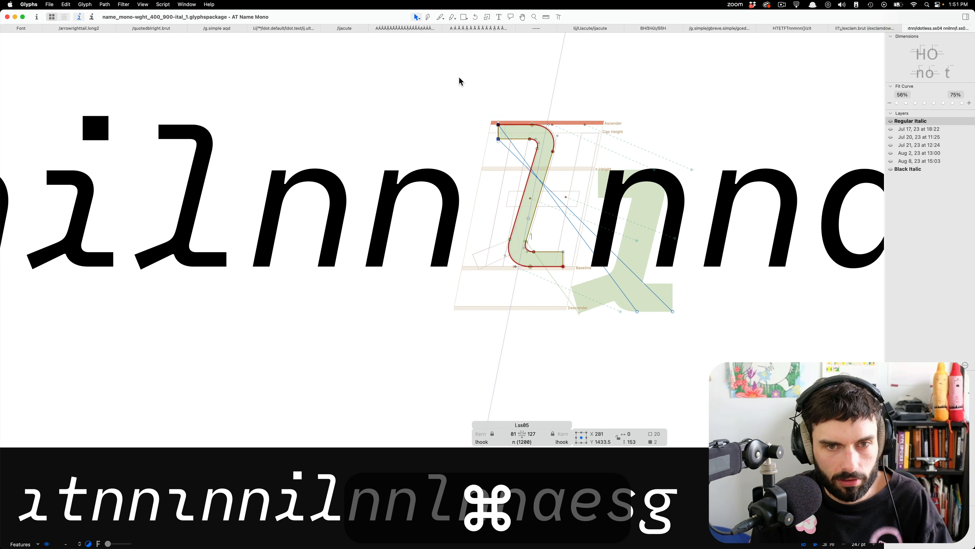
{"action": "key", "text": "shift+super+Left"}
{"action": "key", "text": "shift+t"}
{"action": "scroll", "coordinate": [632, 174], "scroll_direction": "down", "scroll_amount": 10}
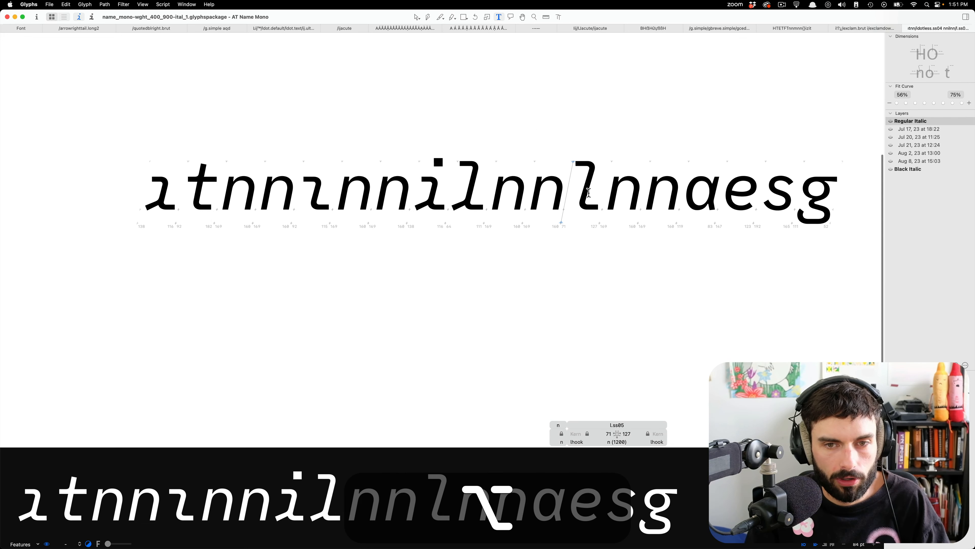
{"action": "scroll", "coordinate": [587, 192], "scroll_direction": "up", "scroll_amount": 5}
{"action": "scroll", "coordinate": [588, 193], "scroll_direction": "up", "scroll_amount": 10}
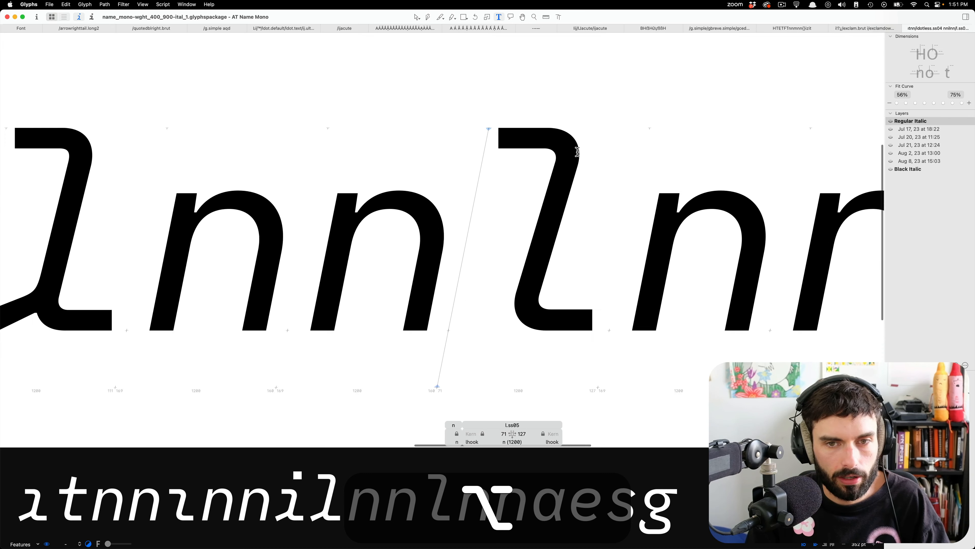
Lower the two nodes where the upper curve of l.ss05 meets the stem to Y 1237.5 and check the letter in the text.
{"action": "double_click", "coordinate": [225, 170]}
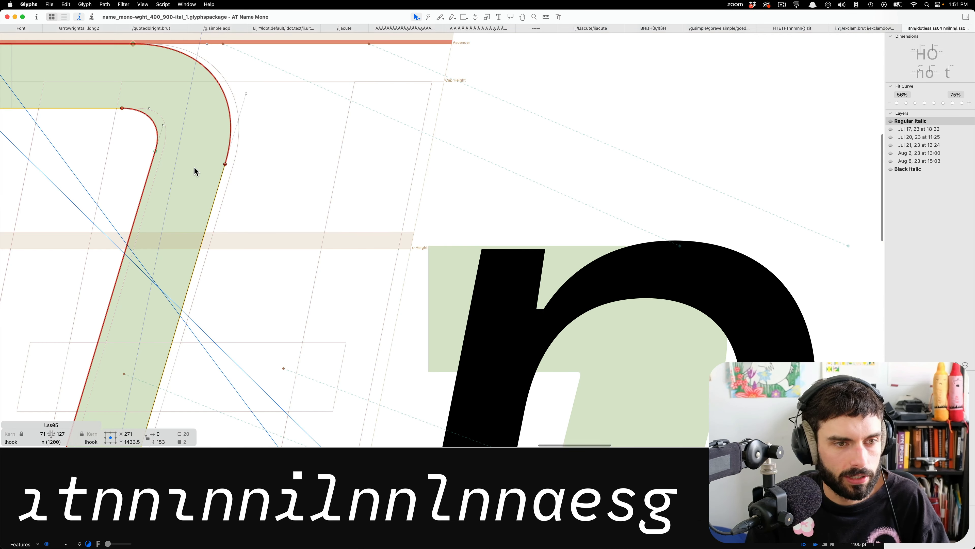
{"action": "left_click_drag", "start_coordinate": [260, 139], "coordinate": [136, 190]}
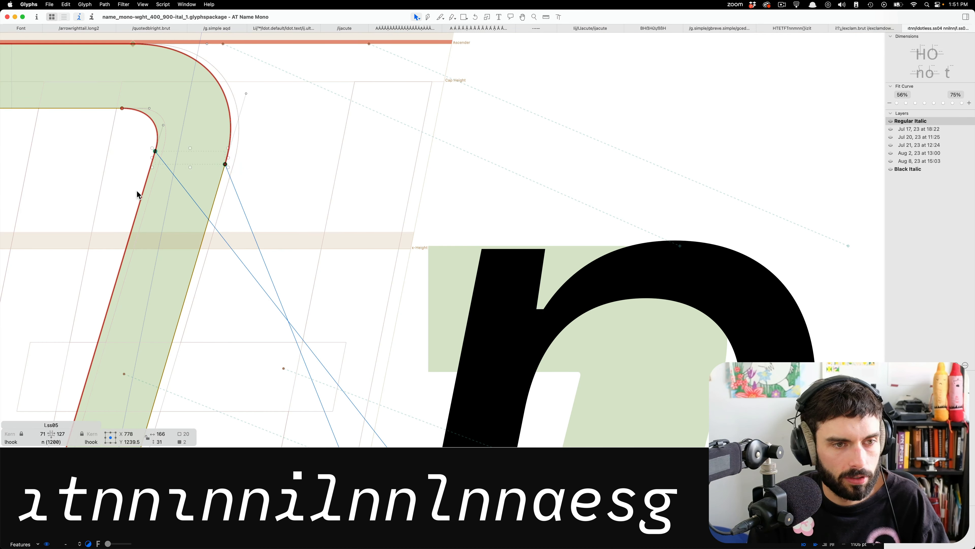
{"action": "key", "text": "Down"}
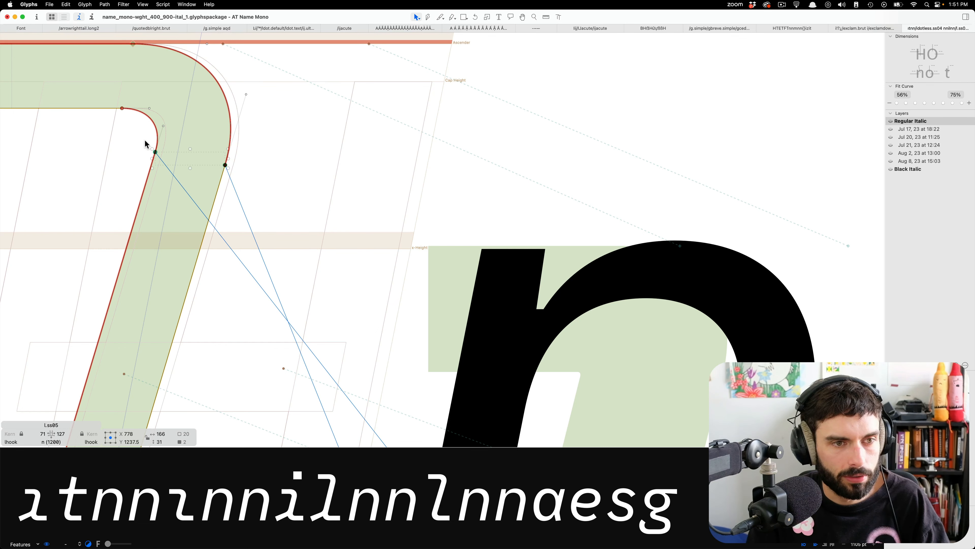
{"action": "scroll", "coordinate": [269, 152], "scroll_direction": "down", "scroll_amount": 5}
{"action": "key", "text": "alt+super+t"}
{"action": "scroll", "coordinate": [313, 159], "scroll_direction": "down", "scroll_amount": 2}
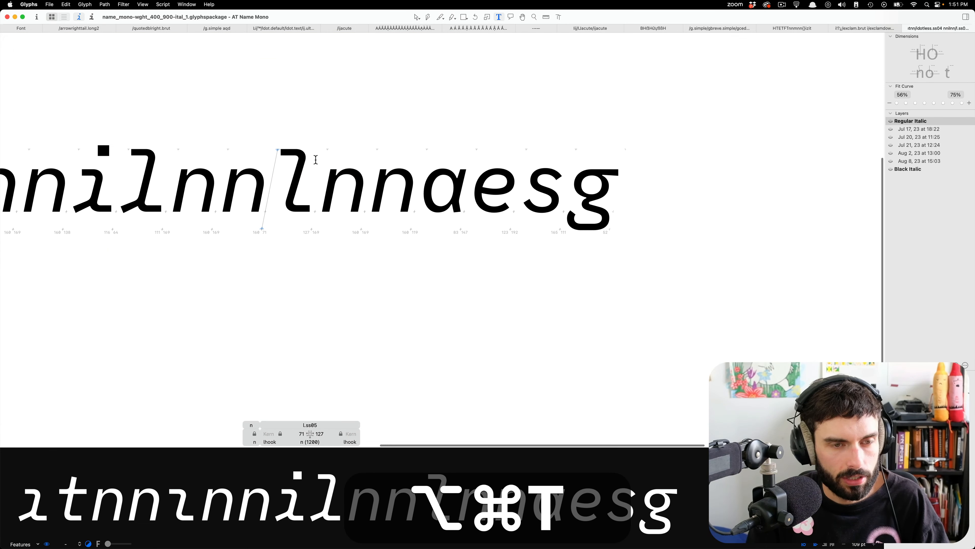
{"action": "scroll", "coordinate": [246, 153], "scroll_direction": "up", "scroll_amount": 4}
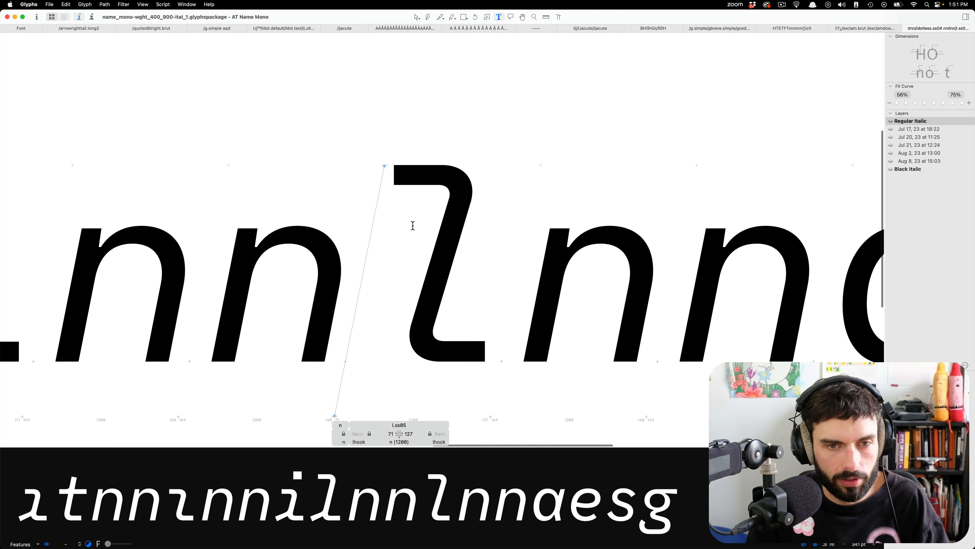
{"action": "double_click", "coordinate": [429, 227]}
{"action": "key", "text": "t"}
{"action": "scroll", "coordinate": [563, 242], "scroll_direction": "down", "scroll_amount": 5}
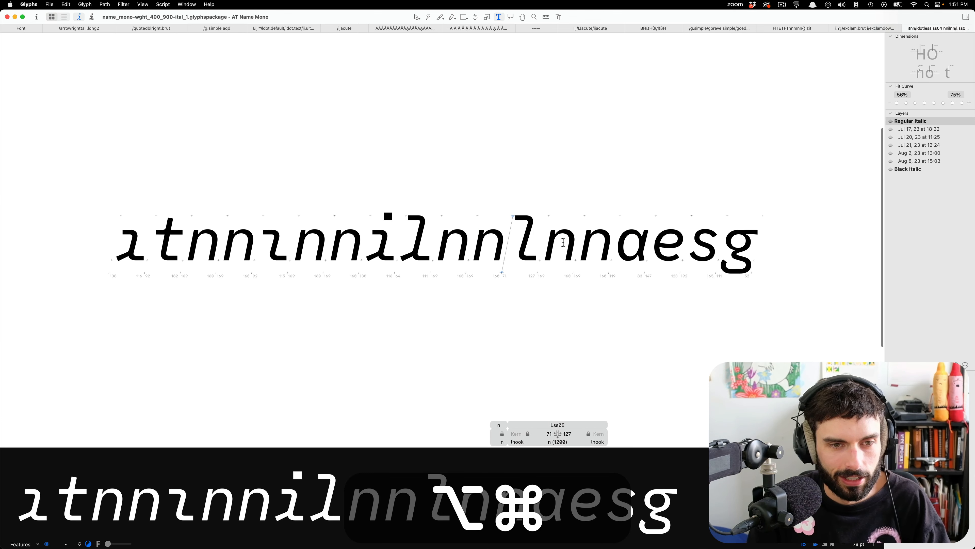
In the Black Italic master, copy the lower tail of t and paste it into idotless.ss04.
{"action": "key", "text": "alt+super+2"}
{"action": "scroll", "coordinate": [215, 230], "scroll_direction": "up", "scroll_amount": 5}
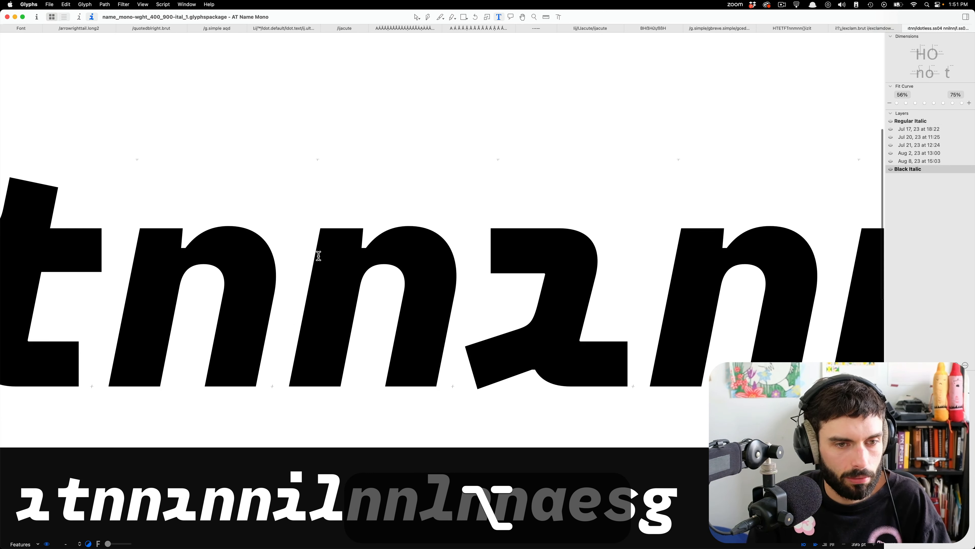
{"action": "double_click", "coordinate": [503, 288]}
{"action": "scroll", "coordinate": [505, 290], "scroll_direction": "down", "scroll_amount": 2}
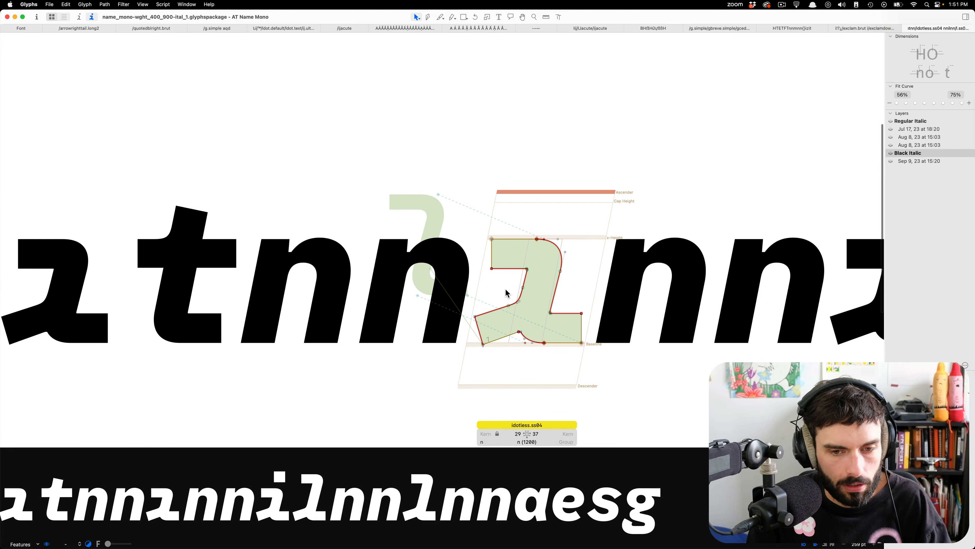
{"action": "double_click", "coordinate": [156, 293]}
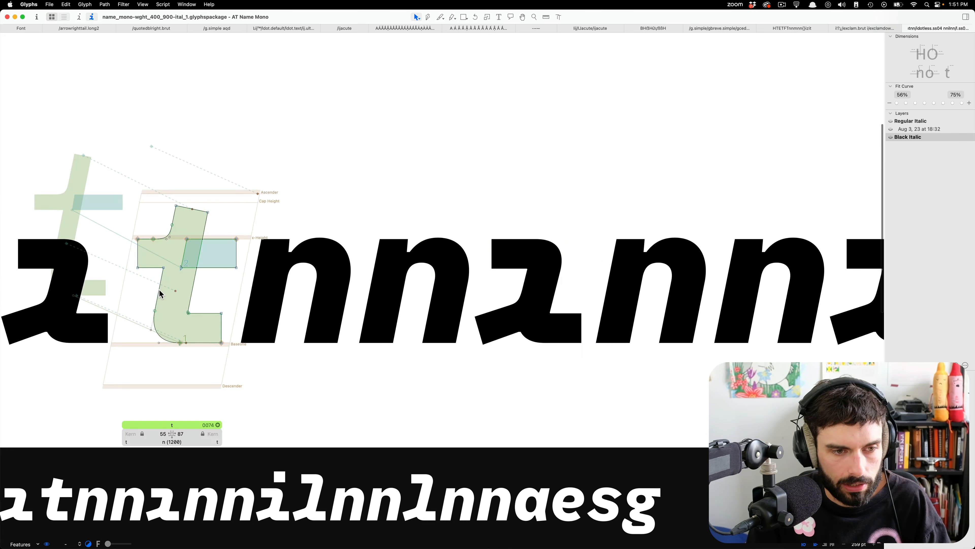
{"action": "left_click_drag", "start_coordinate": [131, 290], "coordinate": [260, 386]}
{"action": "key", "text": "super+c"}
{"action": "scroll", "coordinate": [527, 334], "scroll_direction": "up", "scroll_amount": 6}
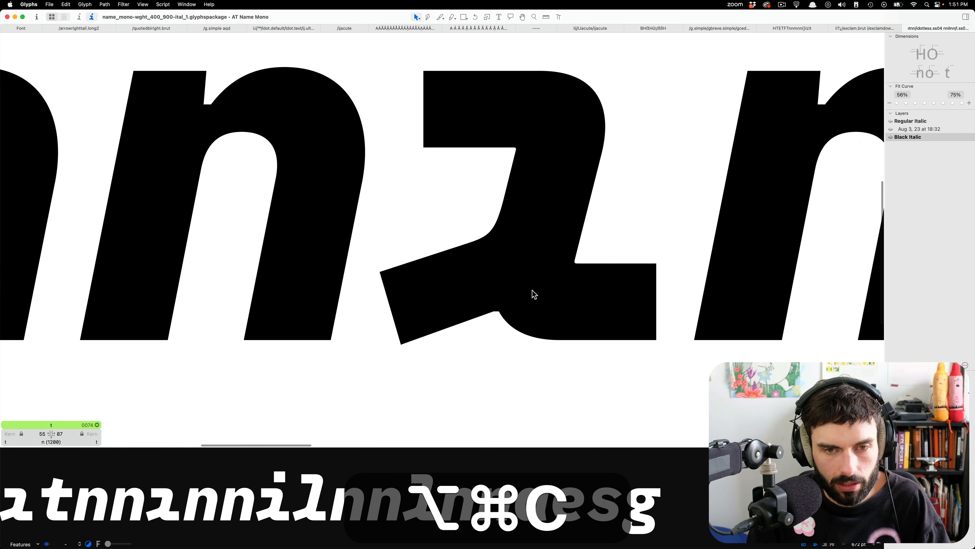
{"action": "double_click", "coordinate": [533, 290]}
{"action": "key", "text": "super+v"}
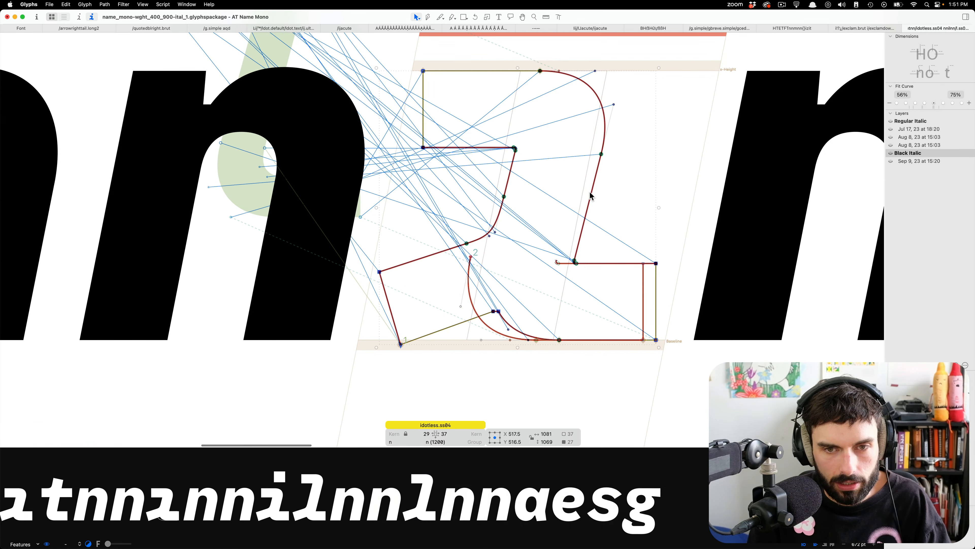
Move the original idotless.ss04 outline to the background, leaving only the pasted t tail in the foreground.
{"action": "key", "text": "super+x"}
{"action": "key", "text": "super+v"}
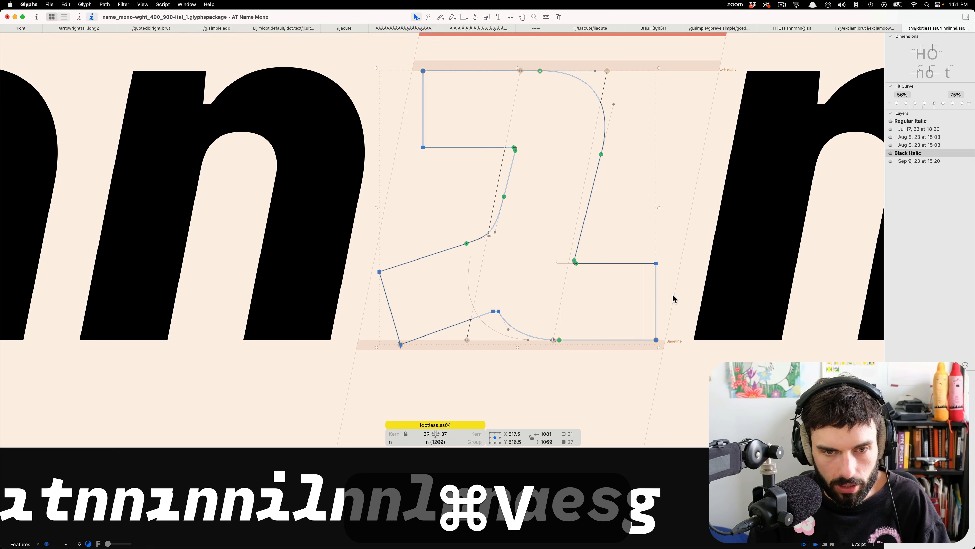
{"action": "key", "text": "super+b"}
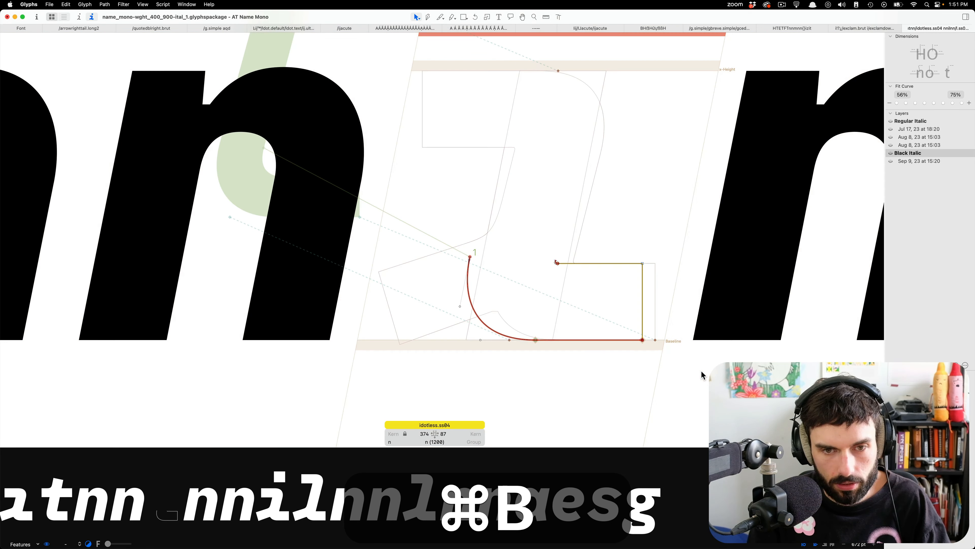
{"action": "key", "text": "super+v"}
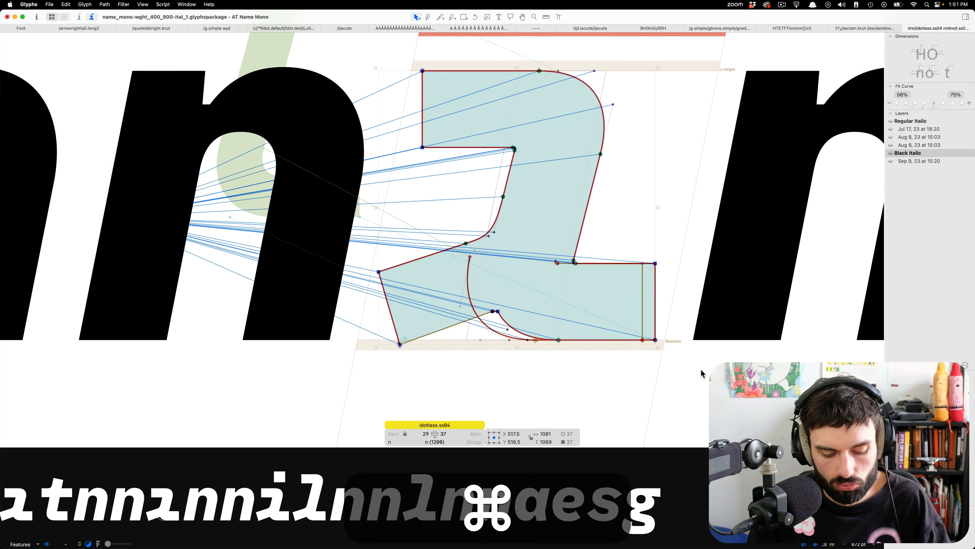
{"action": "key", "text": "super+b"}
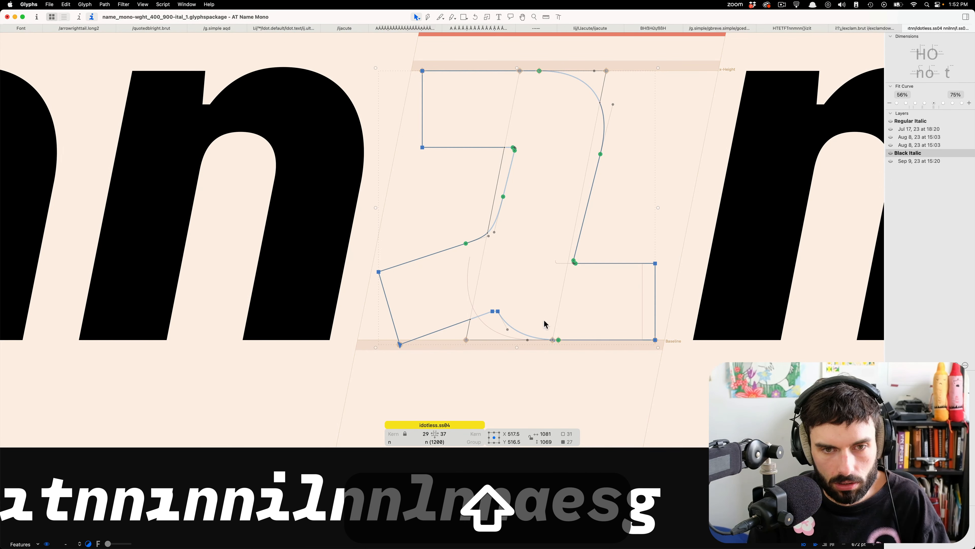
{"action": "left_click", "coordinate": [587, 260]}
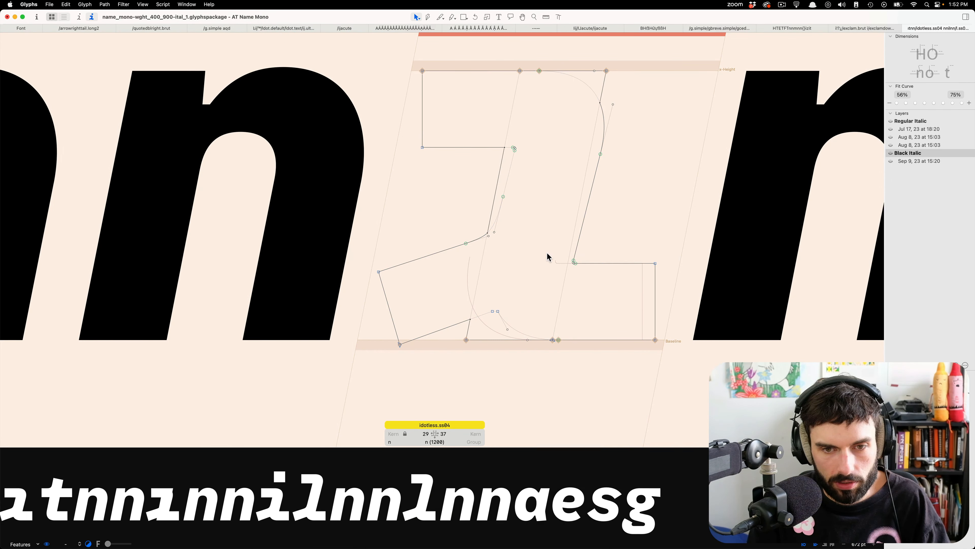
{"action": "left_click", "coordinate": [573, 261]}
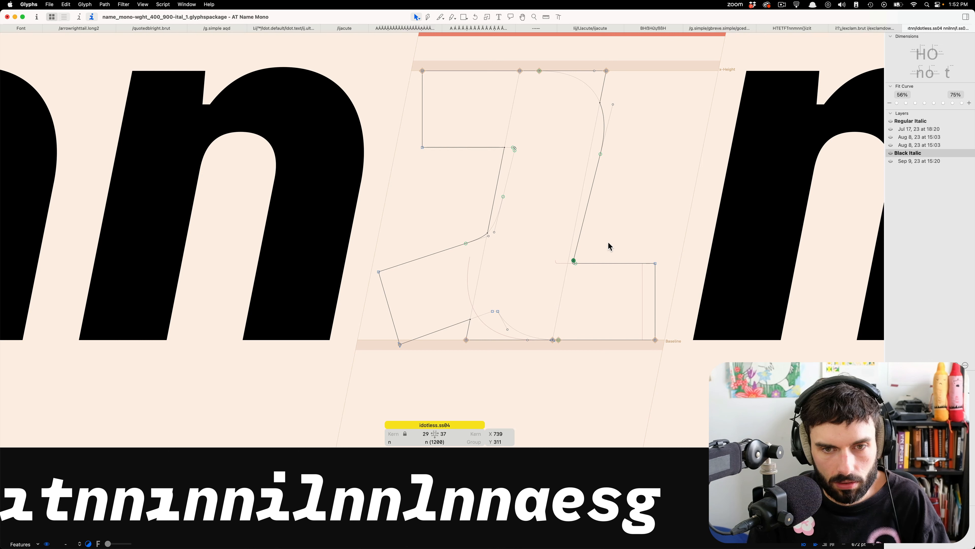
{"action": "left_click_drag", "start_coordinate": [683, 211], "coordinate": [380, 57]}
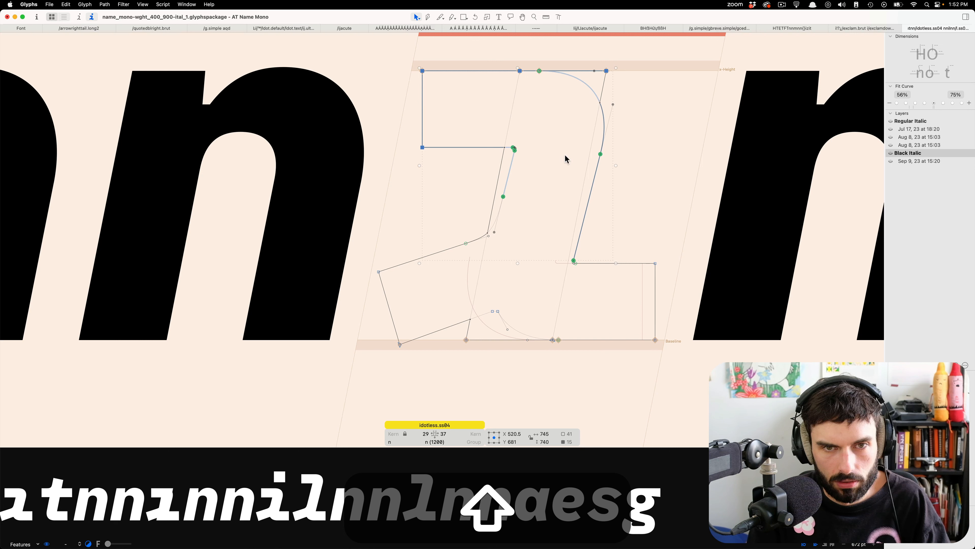
{"action": "left_click", "coordinate": [603, 80]}
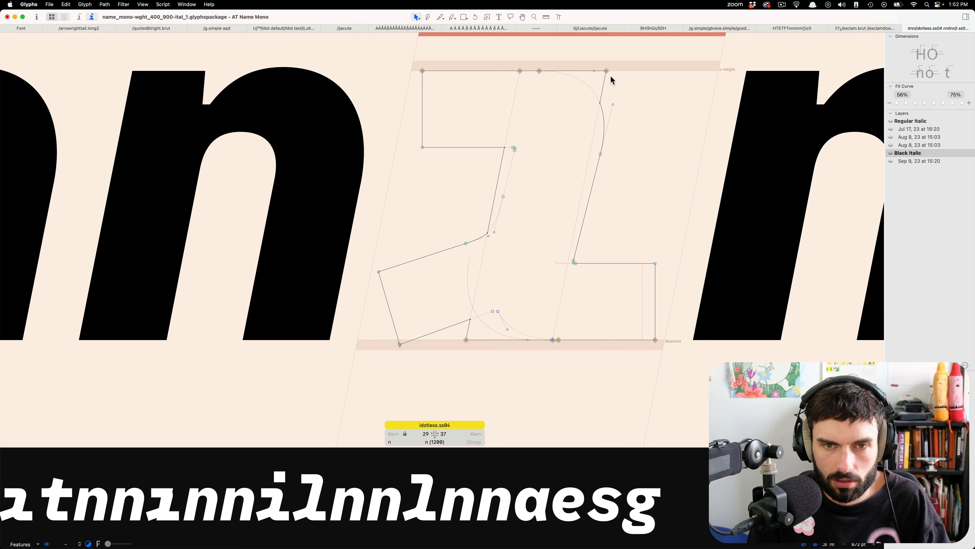
Delete the old plain slanted stem from the idotless.ss04 background, keeping only the full idotless.ss04 outline there.
{"action": "key", "text": "super+a"}
{"action": "key", "text": "super+x"}
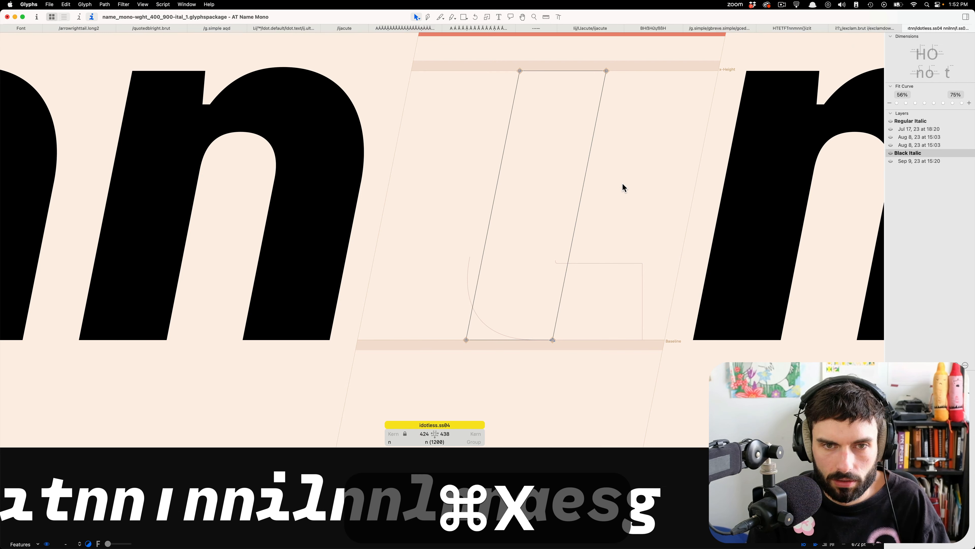
{"action": "key", "text": "super+BackSpace"}
{"action": "key", "text": "super+v"}
{"action": "left_click", "coordinate": [615, 177]}
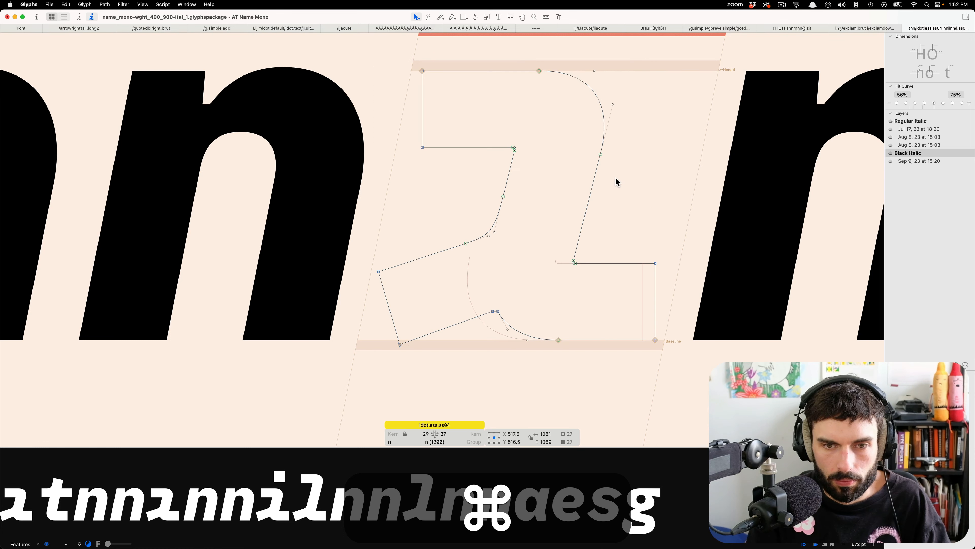
Copy the upper serif, curve and stem nodes from the background outline into the foreground of idotless.ss04.
{"action": "left_click_drag", "start_coordinate": [704, 363], "coordinate": [304, 43]}
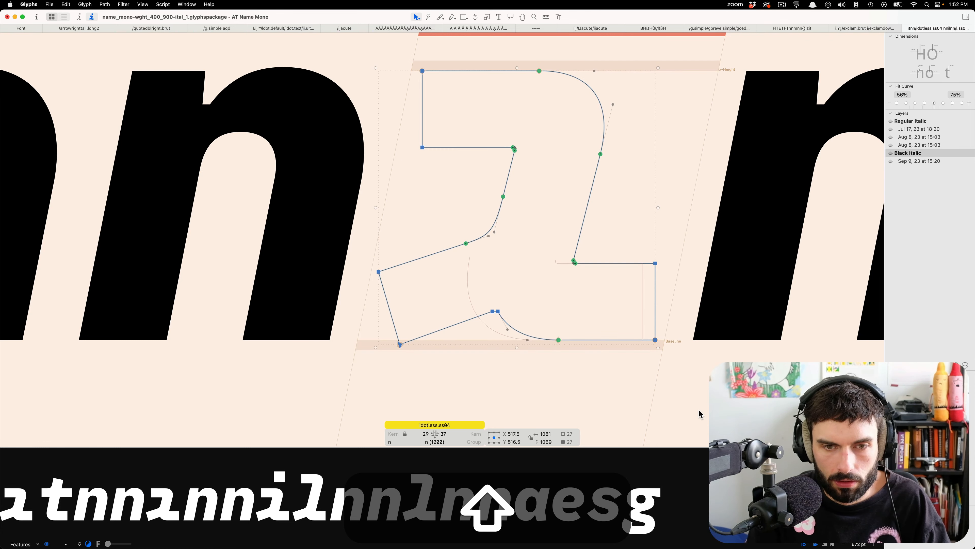
{"action": "left_click_drag", "start_coordinate": [708, 404], "coordinate": [272, 188]}
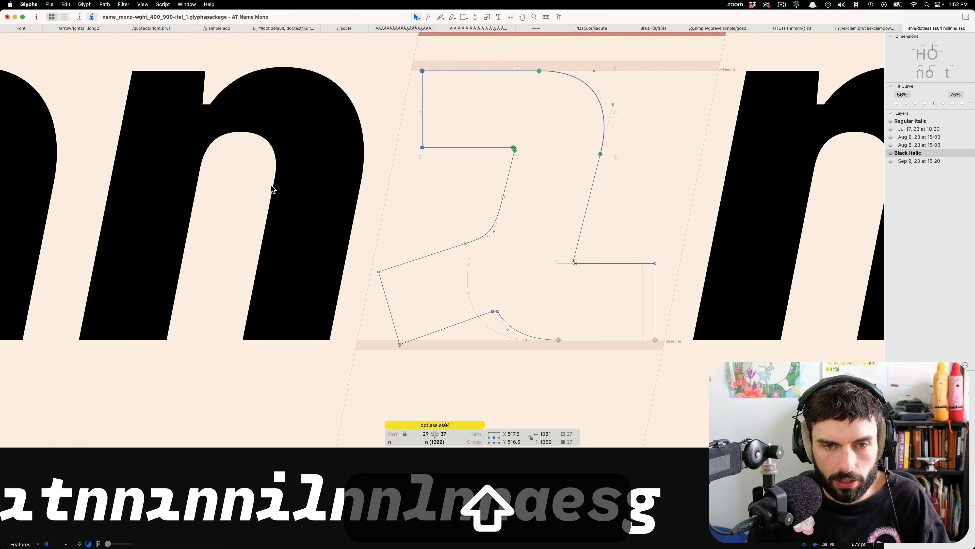
{"action": "left_click_drag", "start_coordinate": [470, 175], "coordinate": [527, 228]}
{"action": "left_click", "coordinate": [573, 257], "text": "shift"}
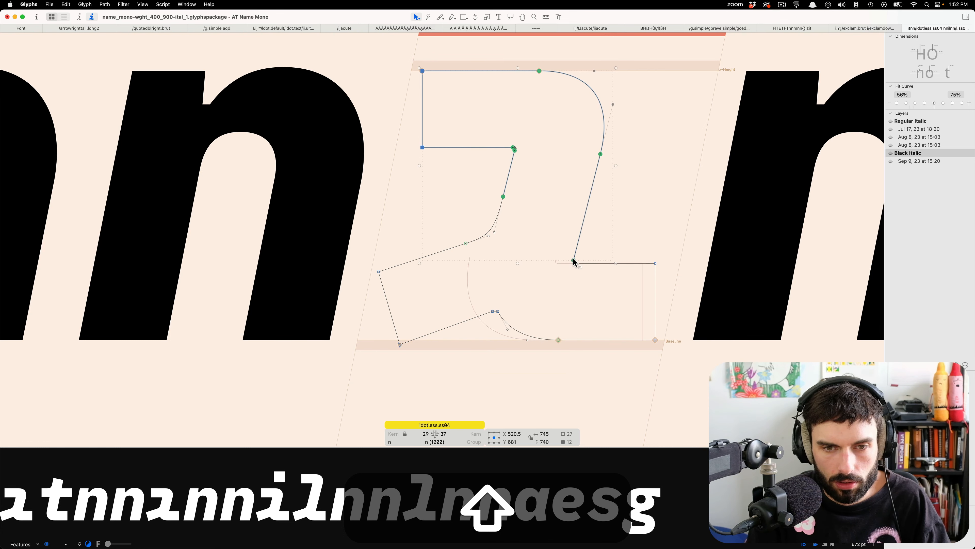
{"action": "key", "text": "super+shift+b"}
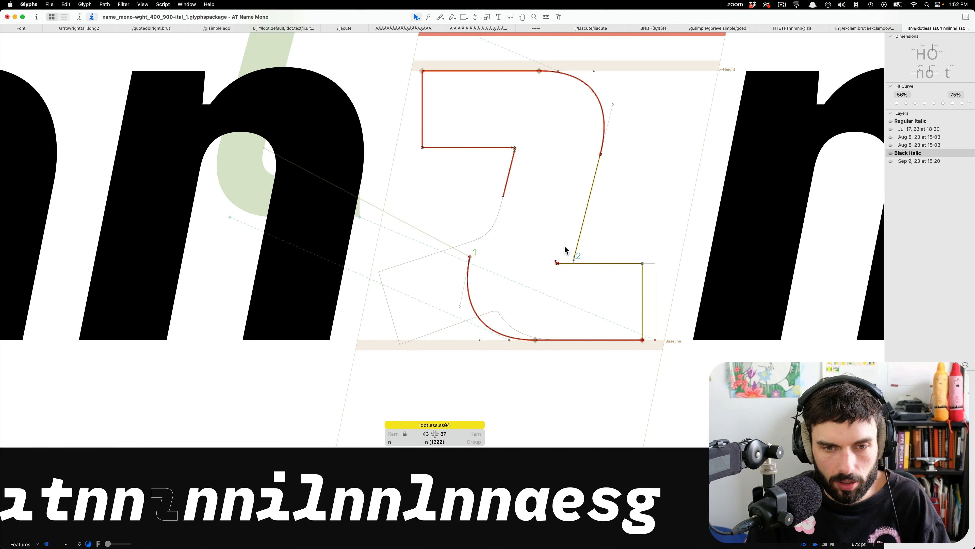
Shift the curve and inner corner of the t tail right to meet the stem's lower end, joining the two paths there.
{"action": "left_click_drag", "start_coordinate": [564, 246], "coordinate": [321, 387]}
{"action": "key", "text": "shift+Right"}
{"action": "key", "text": "shift+Right"}
{"action": "key", "text": "shift+Right"}
{"action": "key", "text": "shift+Right"}
{"action": "key", "text": "shift+Right"}
{"action": "key", "text": "shift+Right"}
{"action": "key", "text": "shift+Right"}
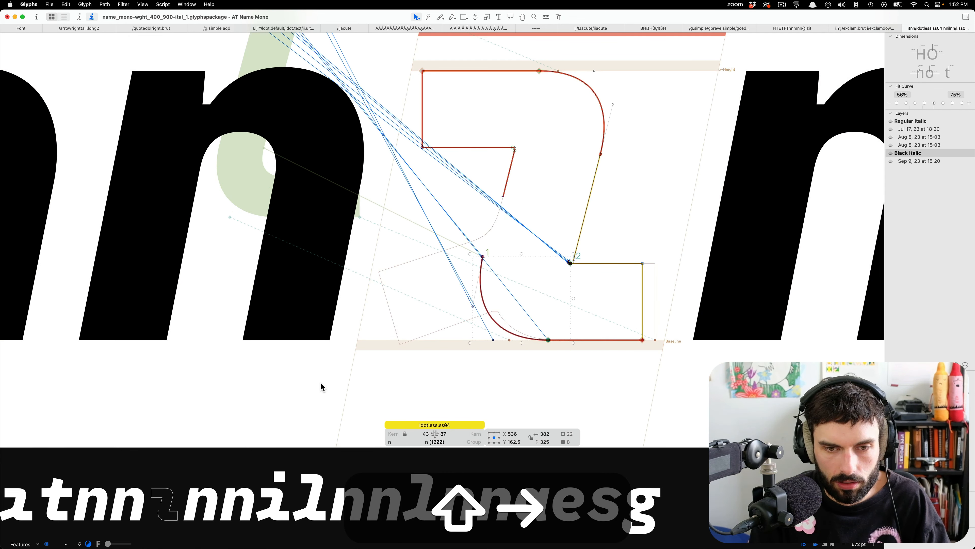
{"action": "left_click", "coordinate": [311, 366]}
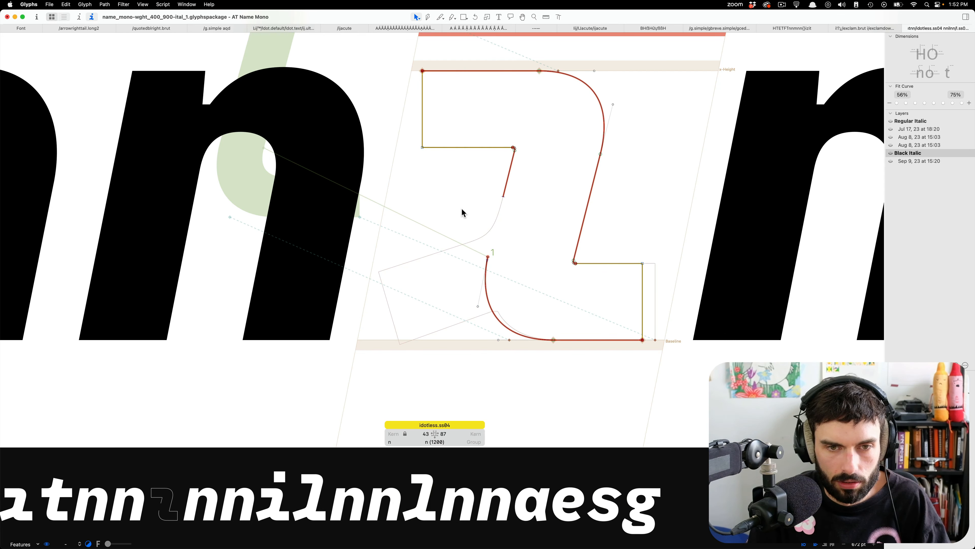
Connect the stem's loose lower-left end to the tail's curve to close the Black Italic idotless.ss04 outline, and check it in the text line.
{"action": "left_click_drag", "start_coordinate": [503, 197], "coordinate": [499, 255]}
{"action": "left_click", "coordinate": [511, 252]}
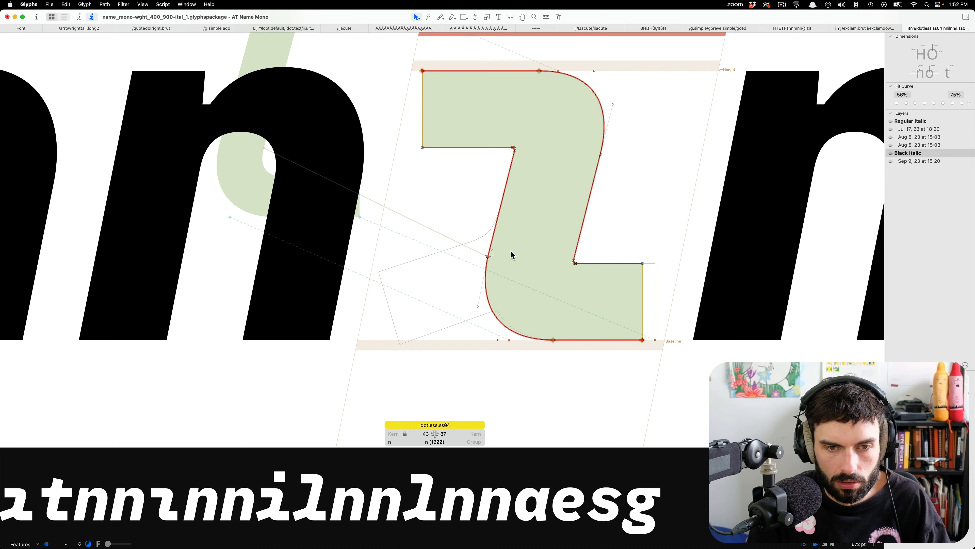
{"action": "scroll", "coordinate": [515, 251], "scroll_direction": "down", "scroll_amount": 5}
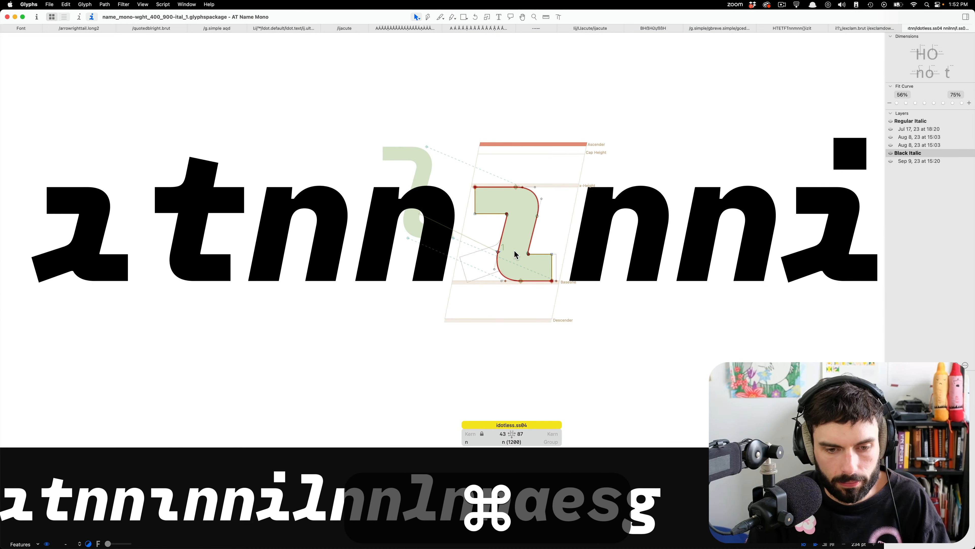
{"action": "key", "text": "t"}
{"action": "scroll", "coordinate": [514, 253], "scroll_direction": "down", "scroll_amount": 6}
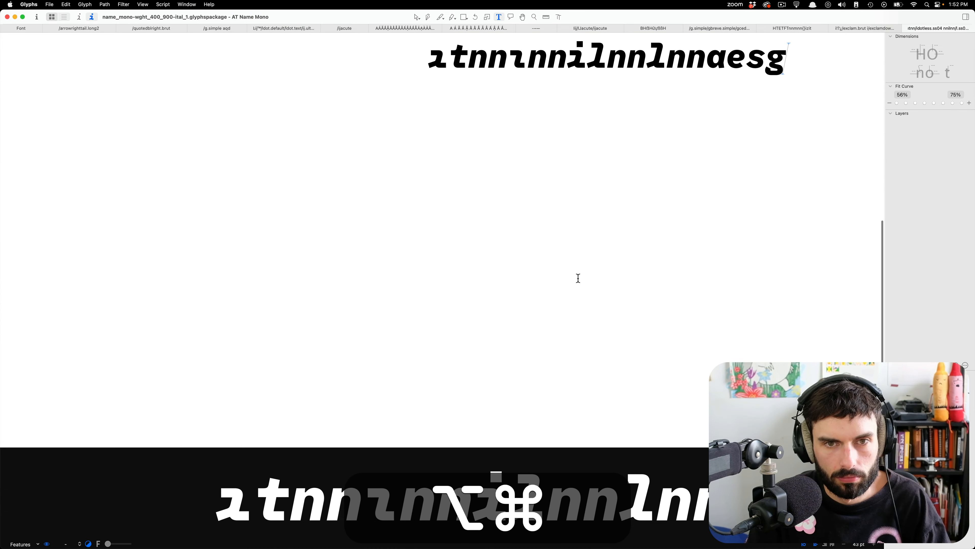
{"action": "scroll", "coordinate": [514, 54], "scroll_direction": "up", "scroll_amount": 6}
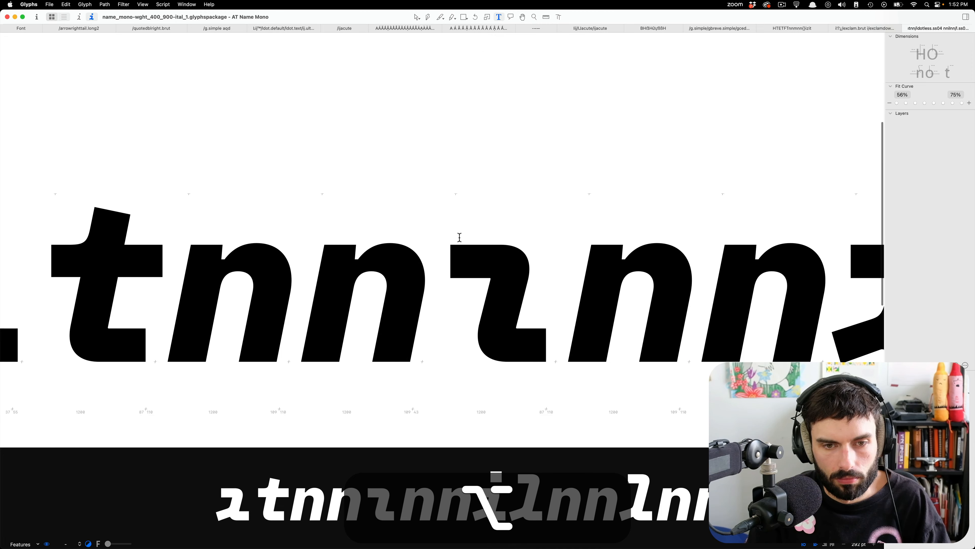
{"action": "scroll", "coordinate": [356, 290], "scroll_direction": "down", "scroll_amount": 2}
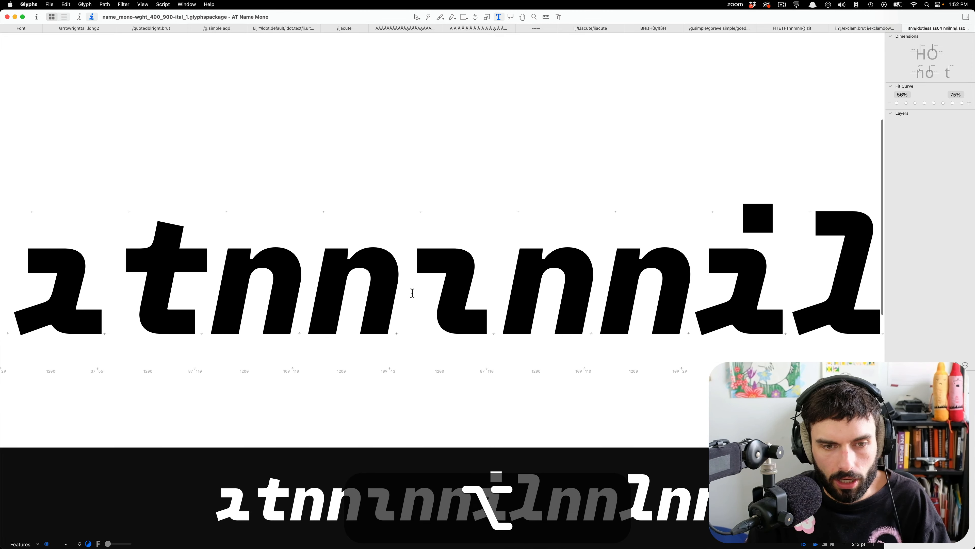
Correct the path direction of idotless.ss04 in both the Black Italic and Regular Italic masters.
{"action": "key", "text": "Escape"}
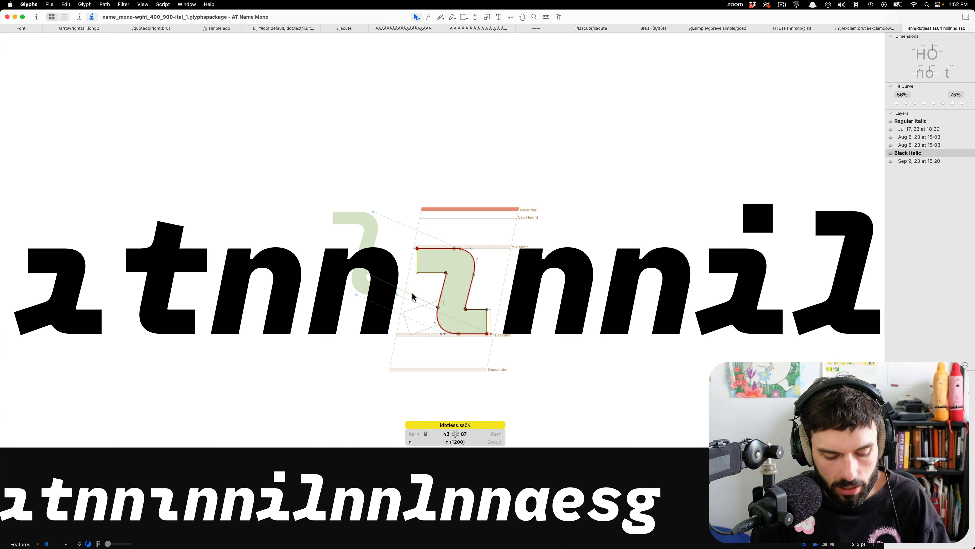
{"action": "key", "text": "super+a"}
{"action": "key", "text": "alt+super+a"}
{"action": "scroll", "coordinate": [422, 298], "scroll_direction": "up", "scroll_amount": 2}
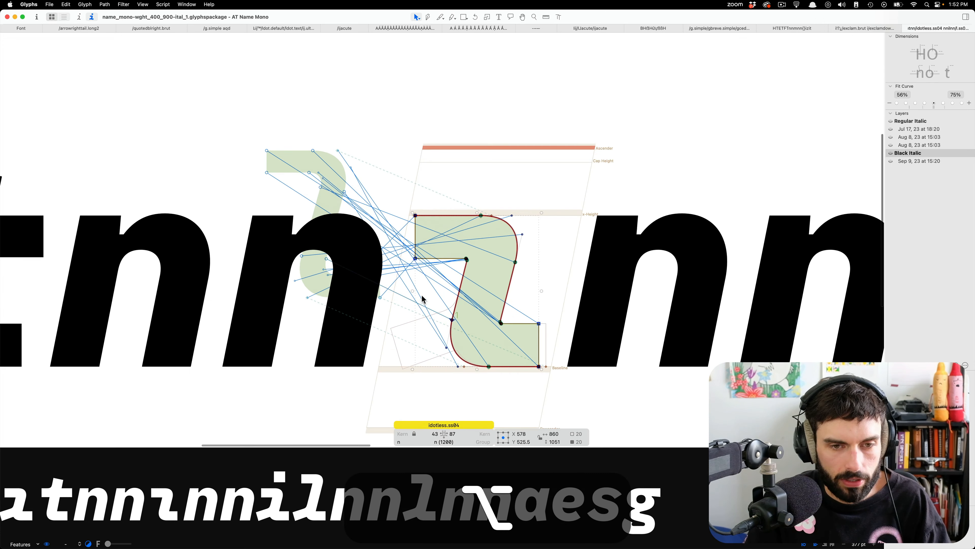
{"action": "left_click", "coordinate": [142, 5]}
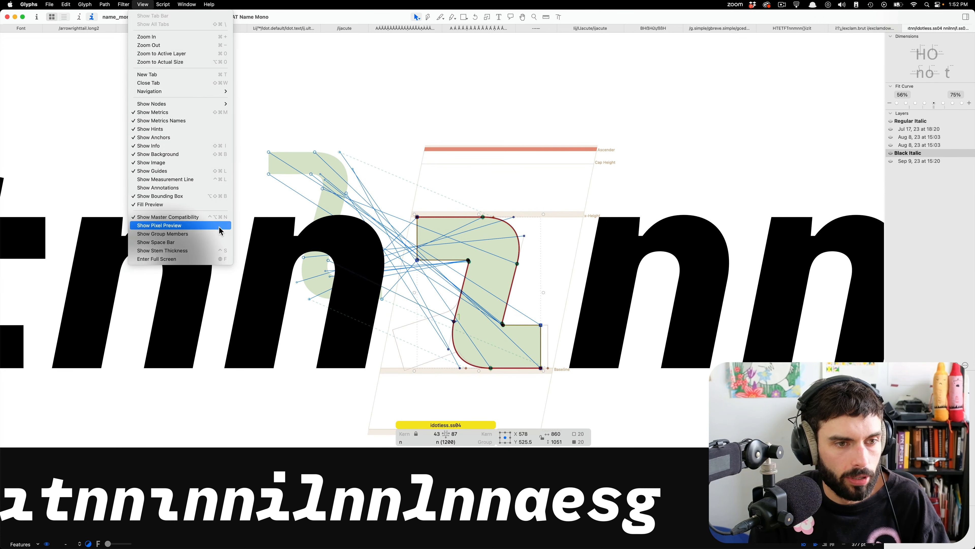
{"action": "left_click", "coordinate": [539, 187]}
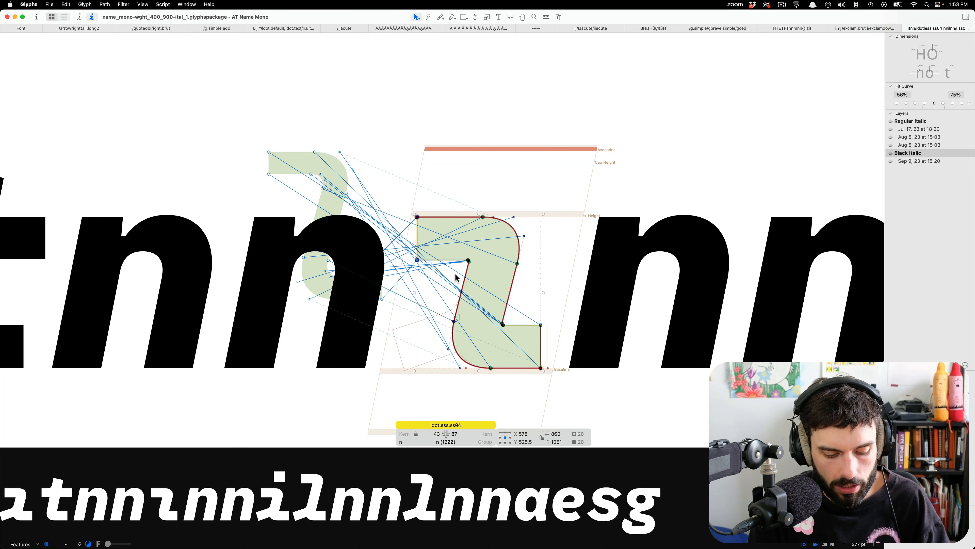
{"action": "key", "text": "shift+super+r"}
{"action": "key", "text": "super+1"}
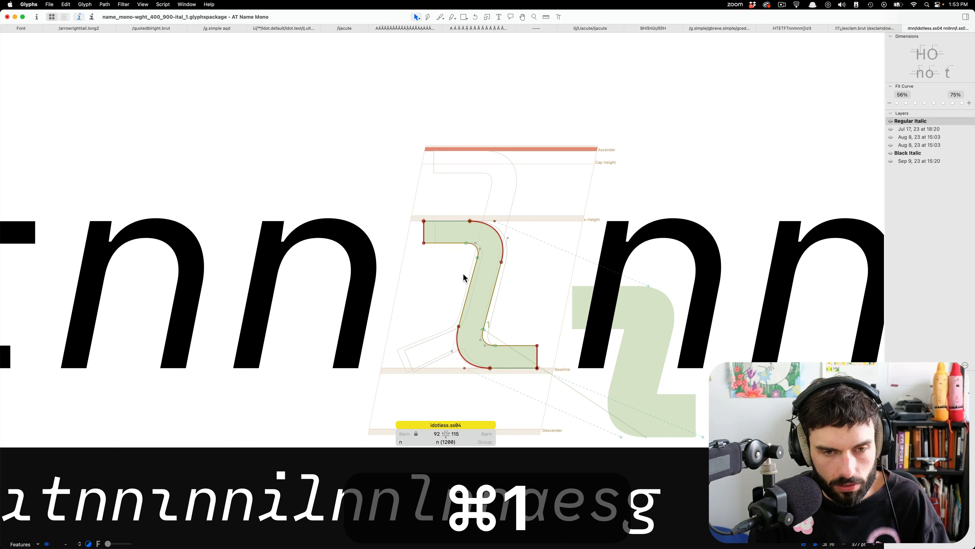
{"action": "key", "text": "shift+super+r"}
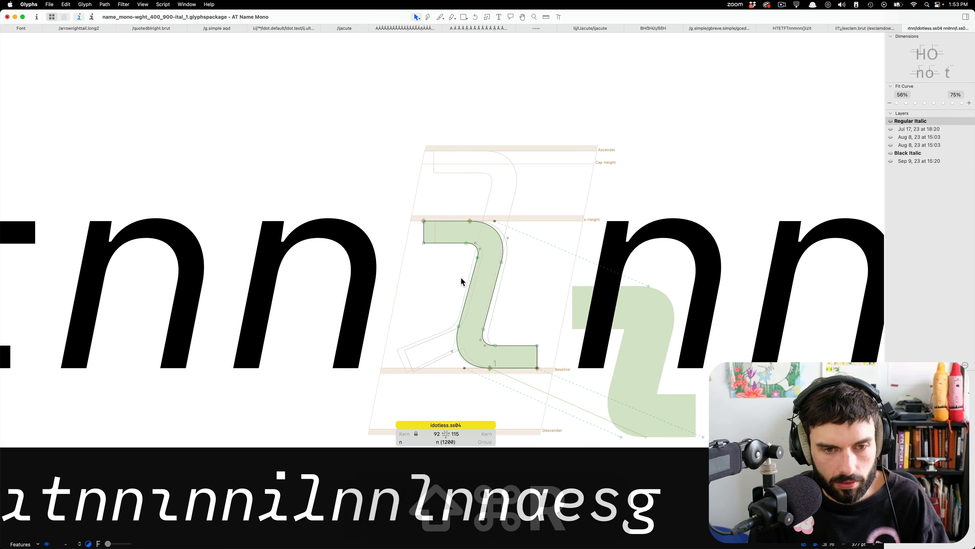
Examine the node correspondence of idotless.ss04 between masters and its shape among the neighbouring Regular Italic letters.
{"action": "key", "text": "super+a"}
{"action": "key", "text": "alt+super+a"}
{"action": "scroll", "coordinate": [625, 376], "scroll_direction": "down", "scroll_amount": 3}
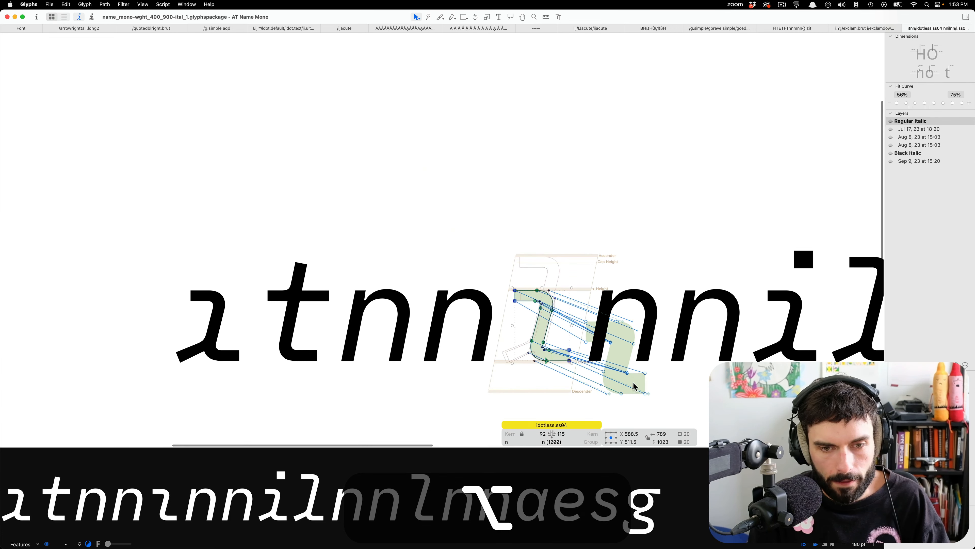
{"action": "scroll", "coordinate": [541, 338], "scroll_direction": "up", "scroll_amount": 1}
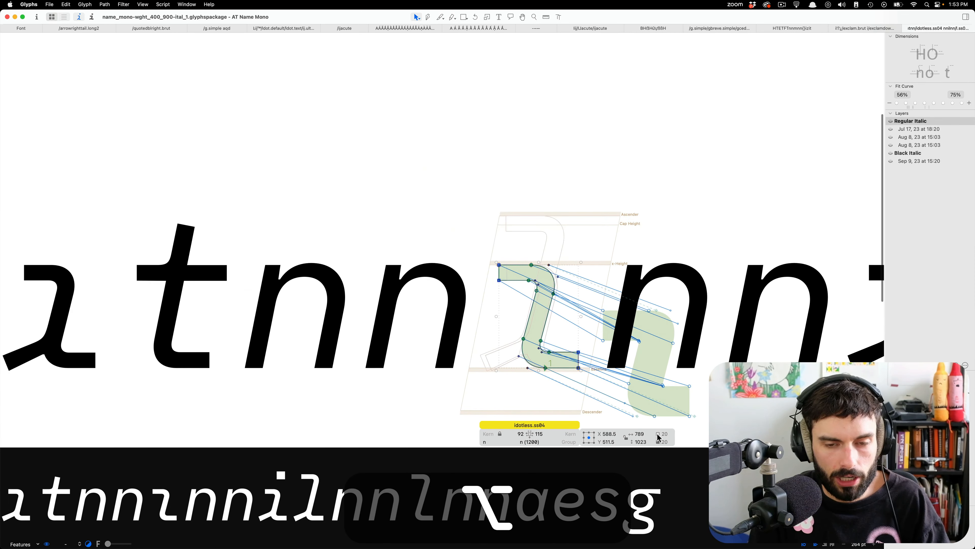
{"action": "scroll", "coordinate": [303, 290], "scroll_direction": "down", "scroll_amount": 5}
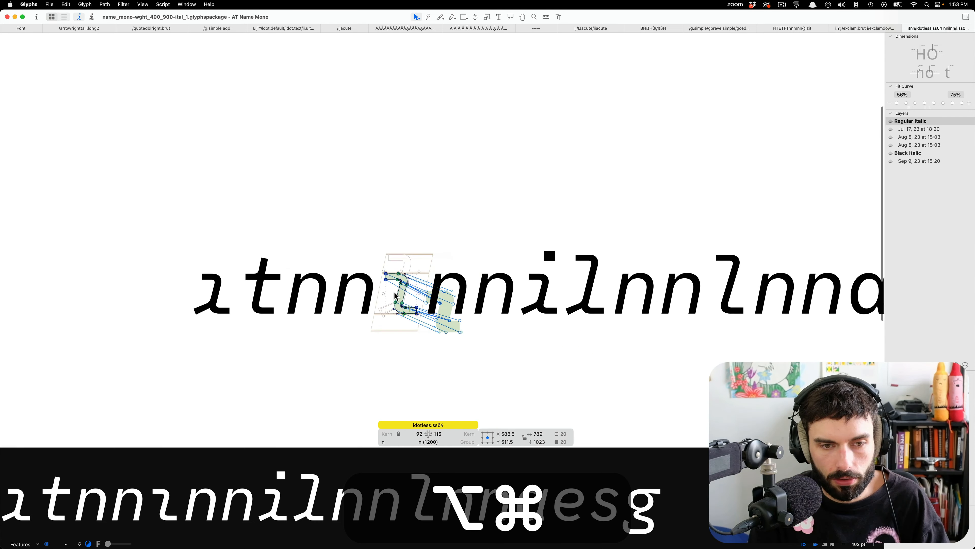
{"action": "scroll", "coordinate": [392, 300], "scroll_direction": "up", "scroll_amount": 4}
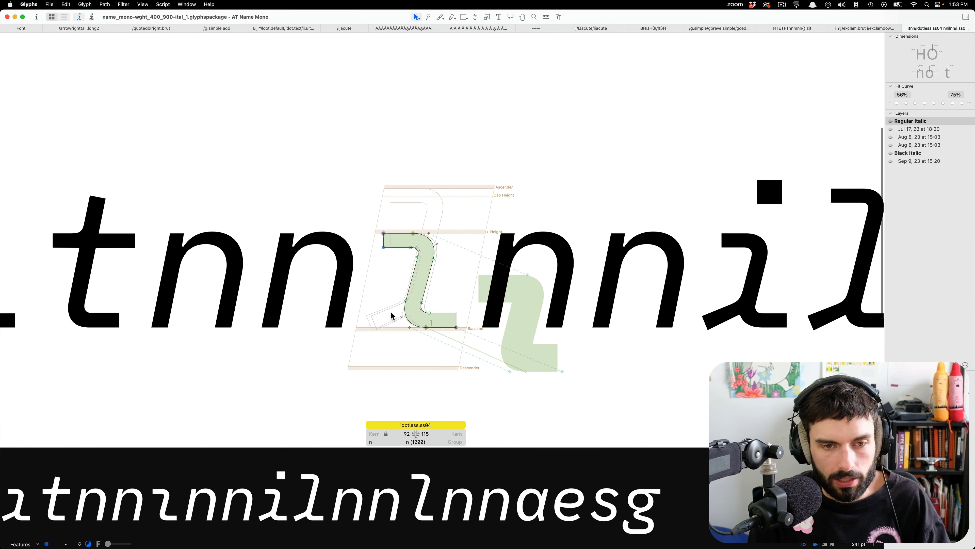
{"action": "scroll", "coordinate": [290, 281], "scroll_direction": "down", "scroll_amount": 4}
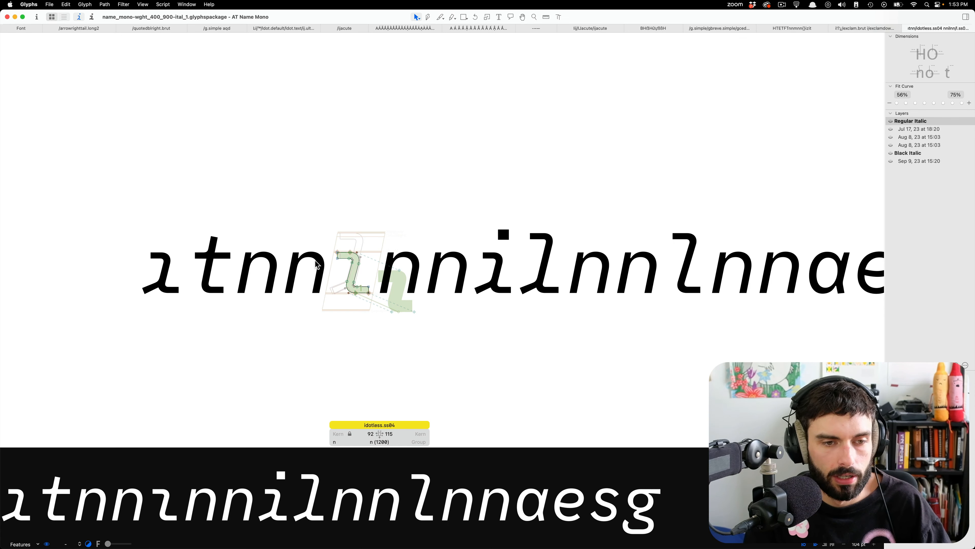
{"action": "scroll", "coordinate": [316, 265], "scroll_direction": "up", "scroll_amount": 5}
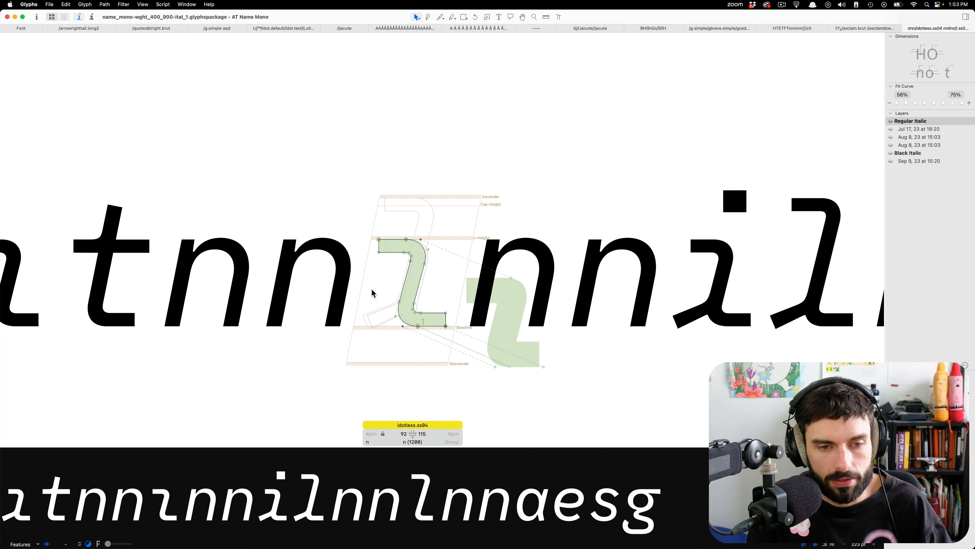
{"action": "scroll", "coordinate": [372, 293], "scroll_direction": "down", "scroll_amount": 5}
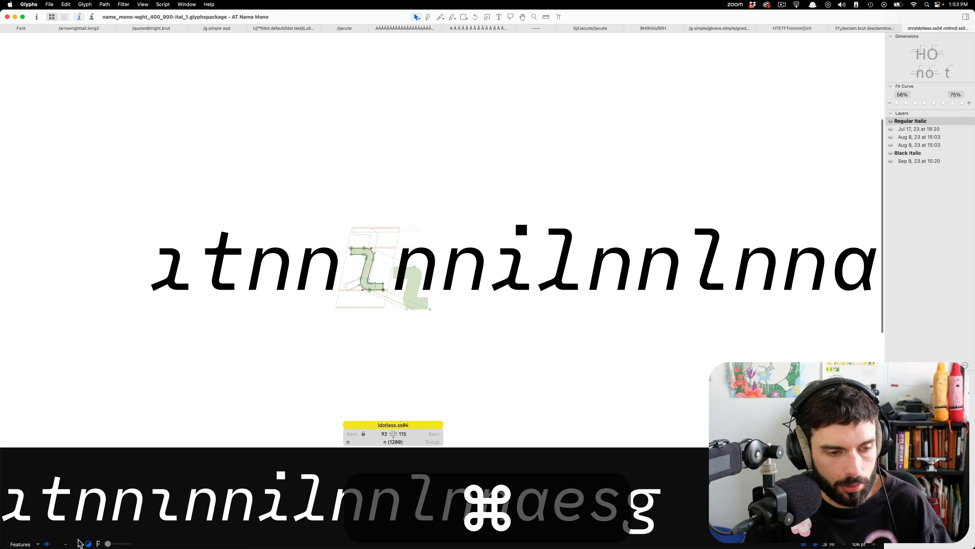
Preview the text as the SemiBold Italic instance and open l.ss05 in the Black Italic master.
{"action": "left_click", "coordinate": [72, 544]}
{"action": "left_click", "coordinate": [86, 496]}
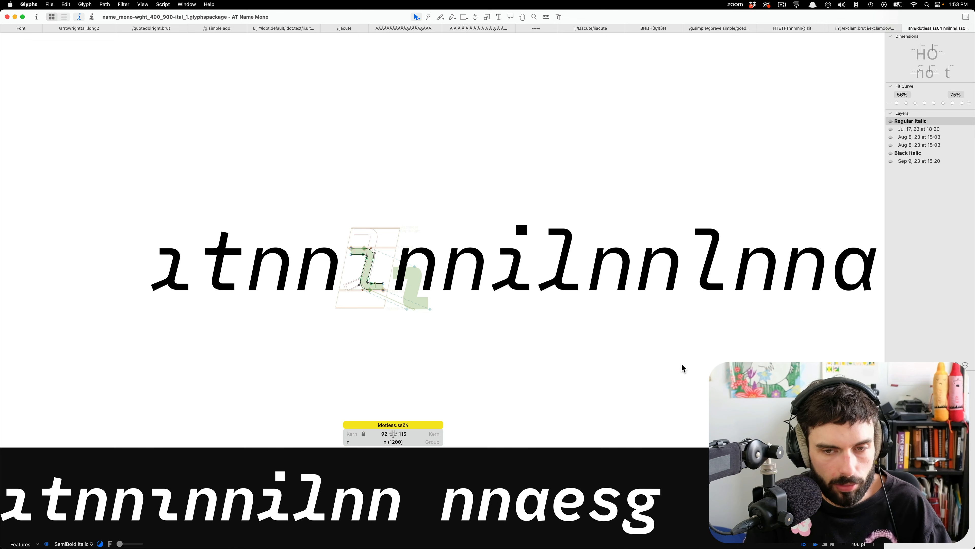
{"action": "scroll", "coordinate": [696, 261], "scroll_direction": "up", "scroll_amount": 10}
{"action": "double_click", "coordinate": [667, 242]}
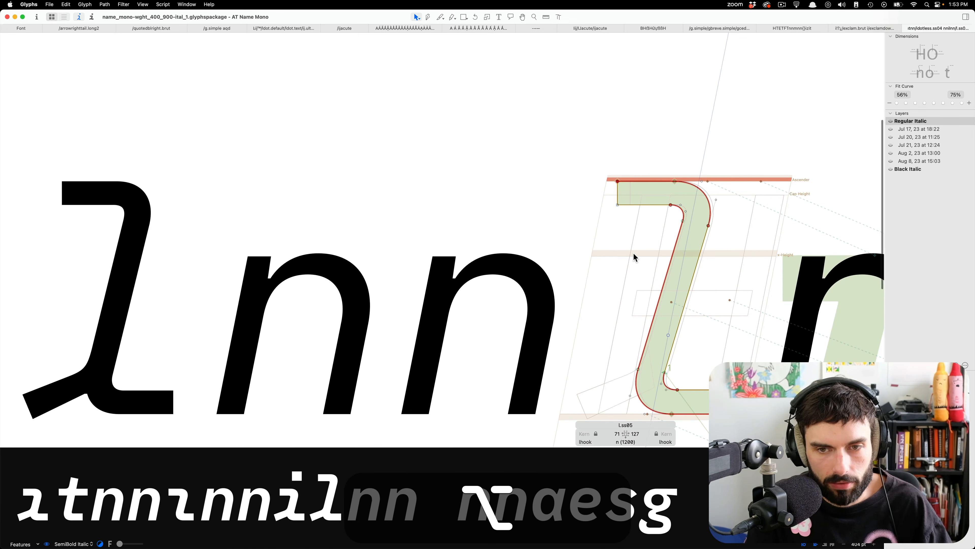
{"action": "scroll", "coordinate": [633, 253], "scroll_direction": "down", "scroll_amount": 10}
{"action": "key", "text": "super+2"}
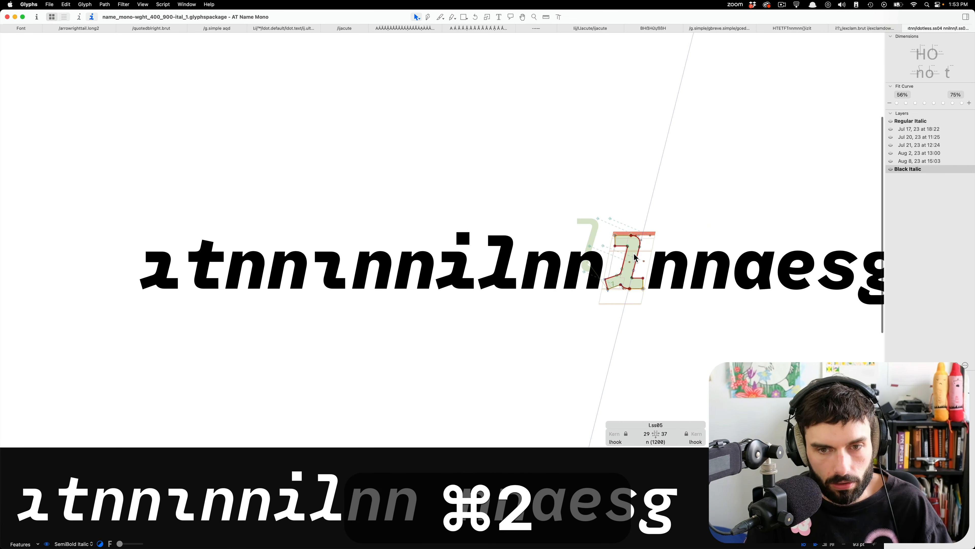
Copy the full Black Italic idotless.ss04 outline and paste it into l.ss05.
{"action": "double_click", "coordinate": [322, 273]}
{"action": "key", "text": "super+c"}
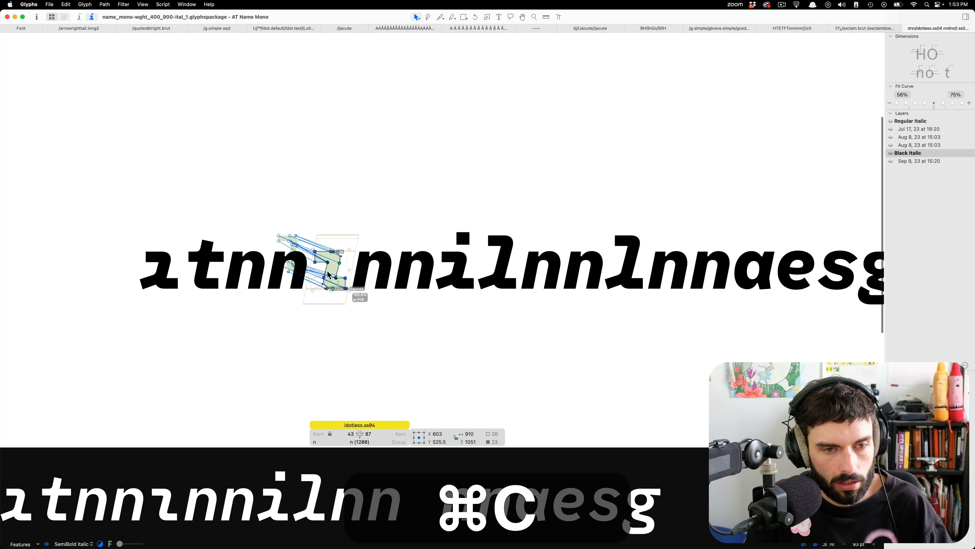
{"action": "key", "text": "alt+super+c"}
{"action": "left_click", "coordinate": [442, 308]}
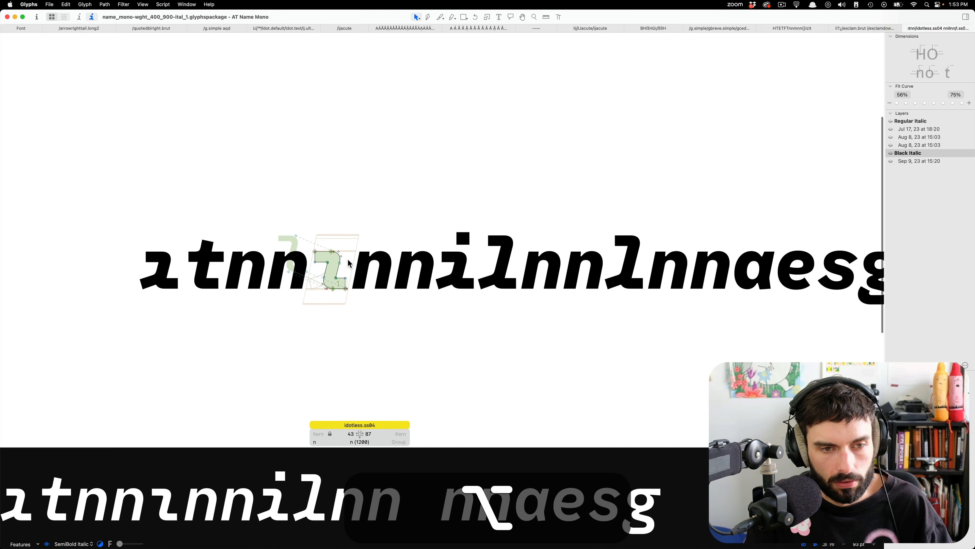
{"action": "double_click", "coordinate": [337, 267]}
{"action": "scroll", "coordinate": [603, 268], "scroll_direction": "up", "scroll_amount": 5}
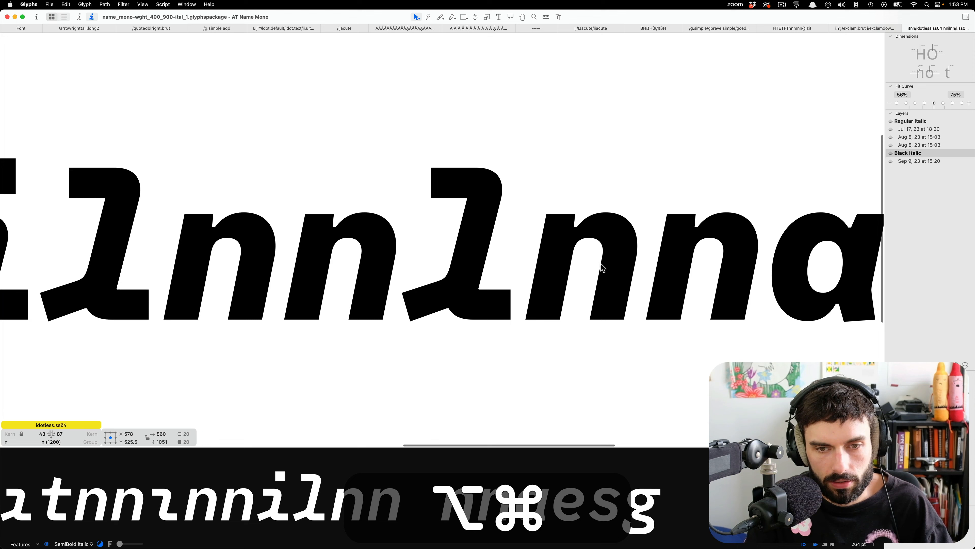
{"action": "double_click", "coordinate": [482, 255]}
{"action": "key", "text": "super+v"}
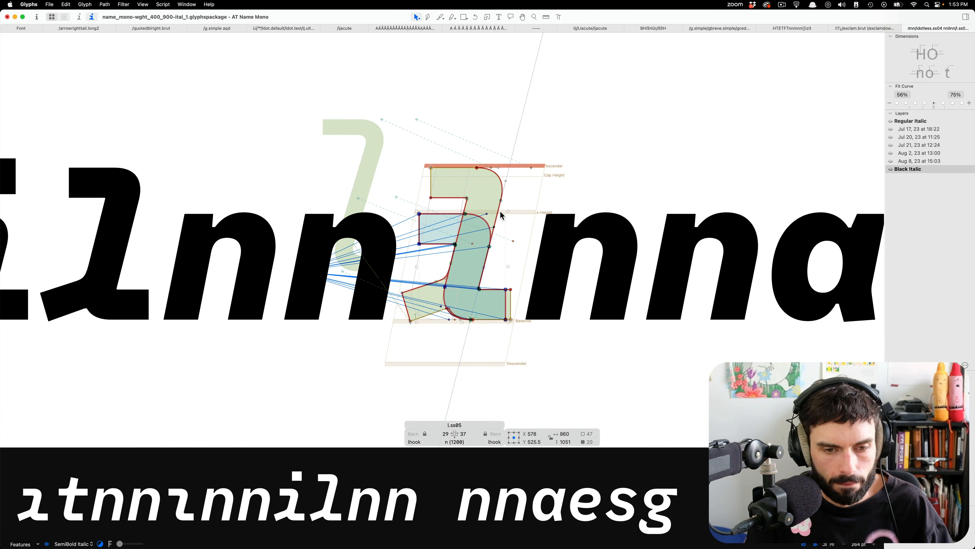
Move the old l.ss05 outline to the background and delete the plain slanted stem there, leaving only the pasted shape in the foreground.
{"action": "key", "text": "super+b"}
{"action": "key", "text": "super+v"}
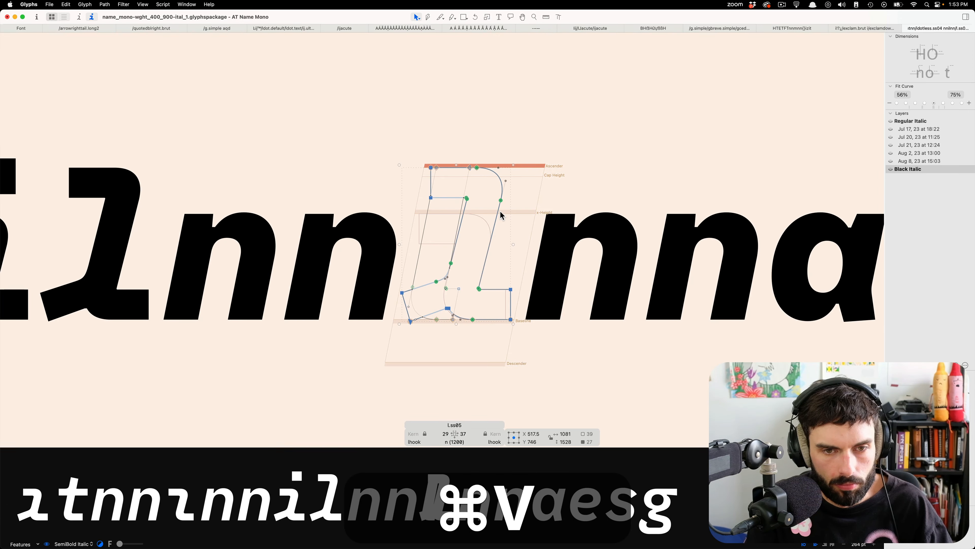
{"action": "left_click", "coordinate": [424, 219]}
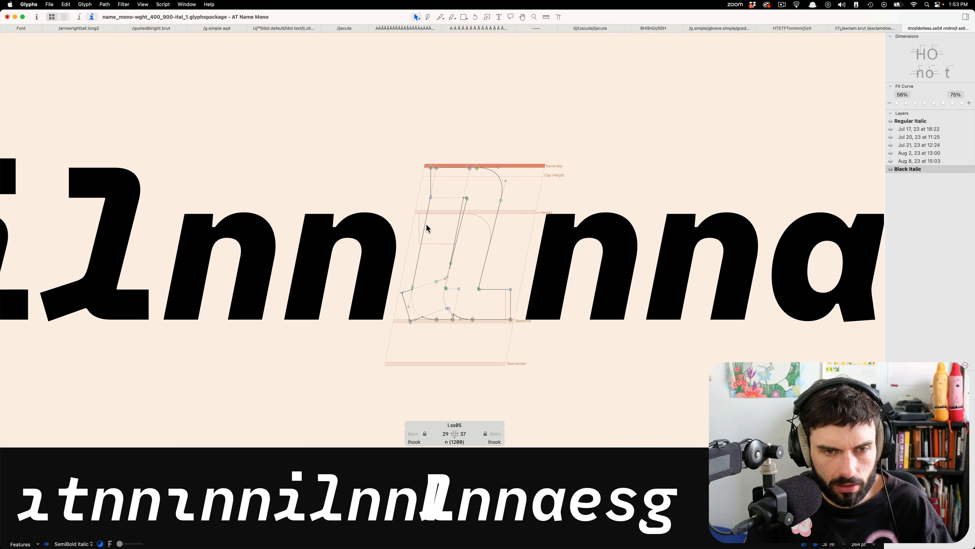
{"action": "key", "text": "super+BackSpace"}
{"action": "key", "text": "super+BackSpace"}
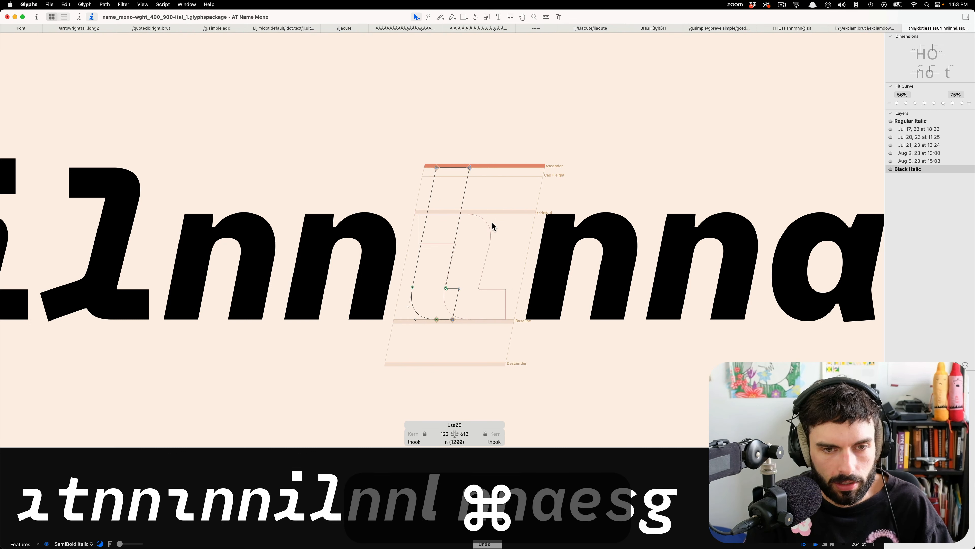
{"action": "key", "text": "super+b"}
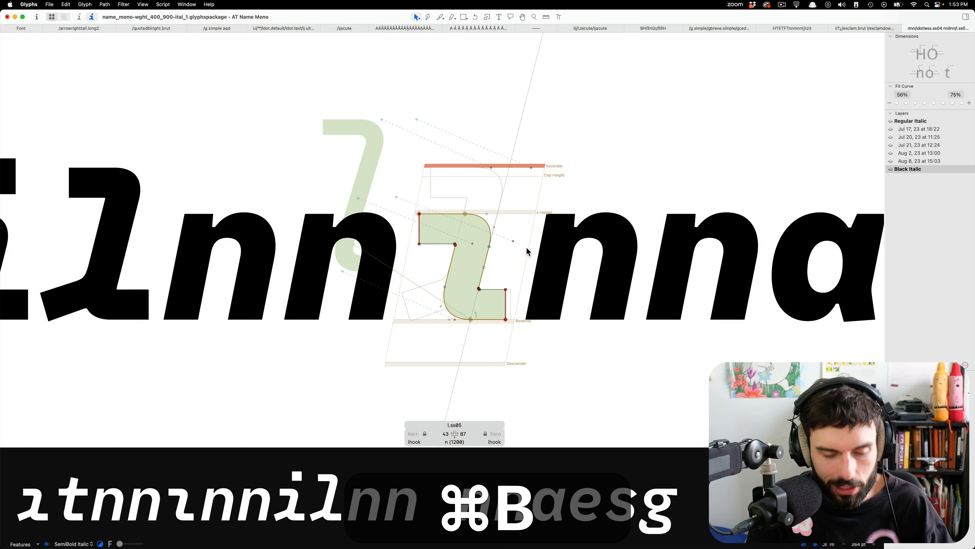
Raise the upper serif and curve nodes of the pasted l.ss05 outline along the slant from x-height to the ascender.
{"action": "scroll", "coordinate": [435, 239], "scroll_direction": "up", "scroll_amount": 5}
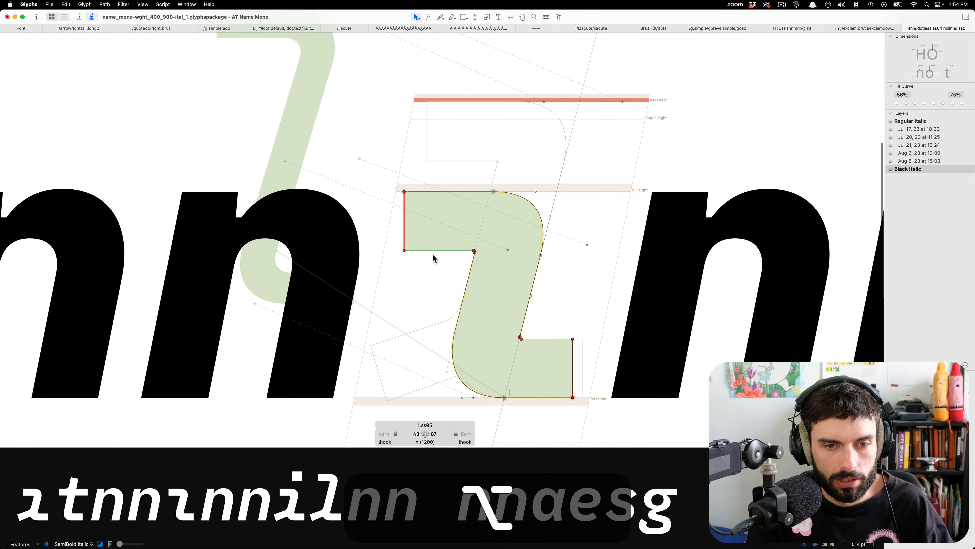
{"action": "key", "text": "super+a"}
{"action": "left_click", "coordinate": [557, 293]}
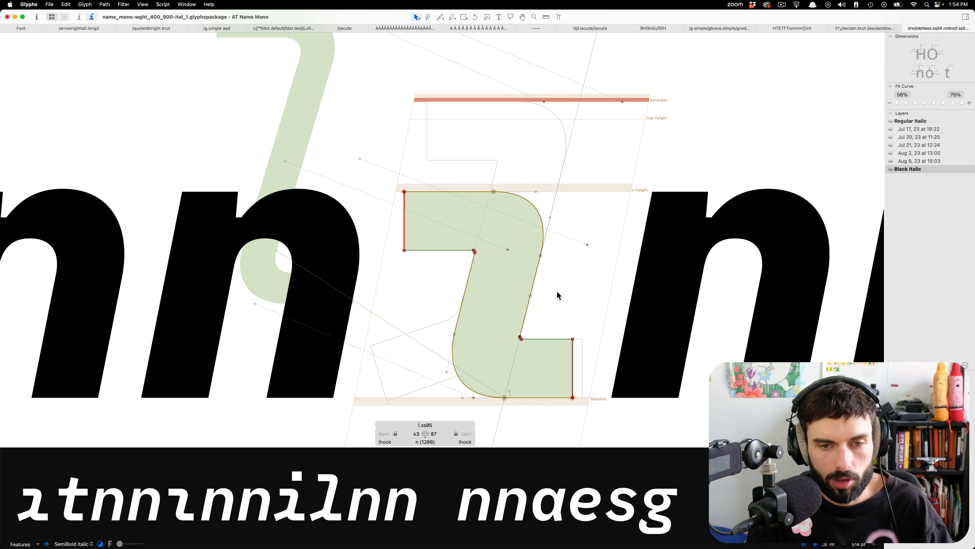
{"action": "scroll", "coordinate": [561, 287], "scroll_direction": "right", "scroll_amount": 1}
{"action": "left_click_drag", "start_coordinate": [563, 284], "coordinate": [299, 143]}
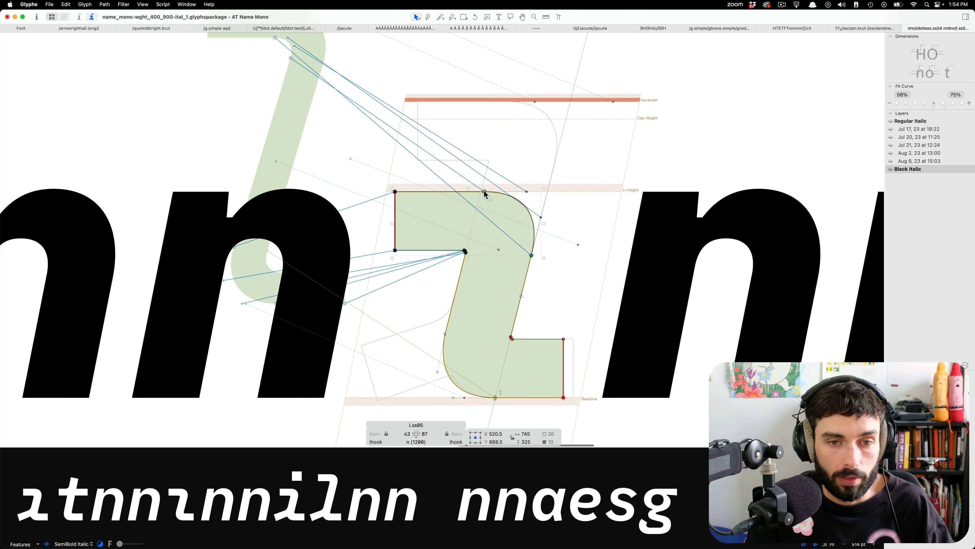
{"action": "left_click_drag", "start_coordinate": [484, 191], "coordinate": [505, 102]}
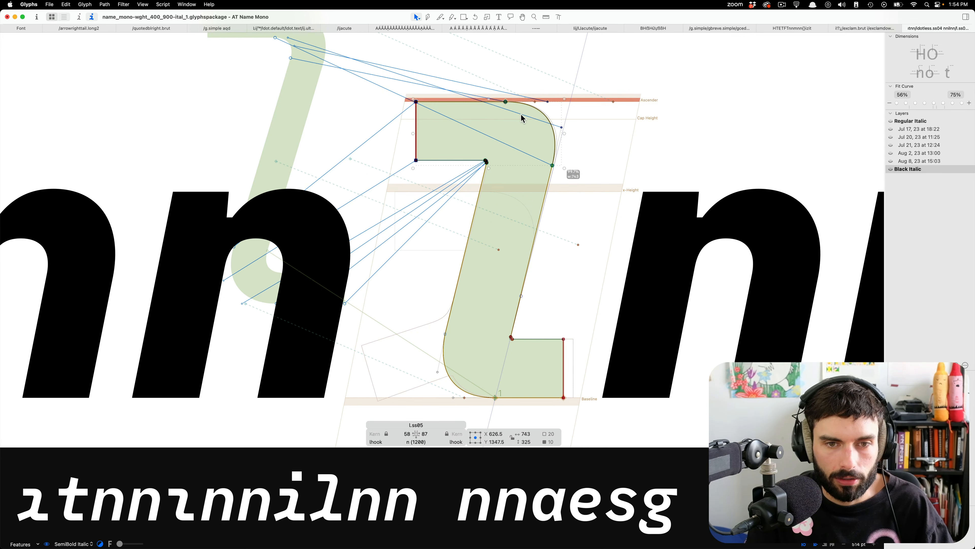
Nudge the raised upper part of l.ss05 right to X 637.5 to match the slant of the background stem.
{"action": "key", "text": "shift+Right"}
{"action": "key", "text": "Right"}
{"action": "key", "text": "Right"}
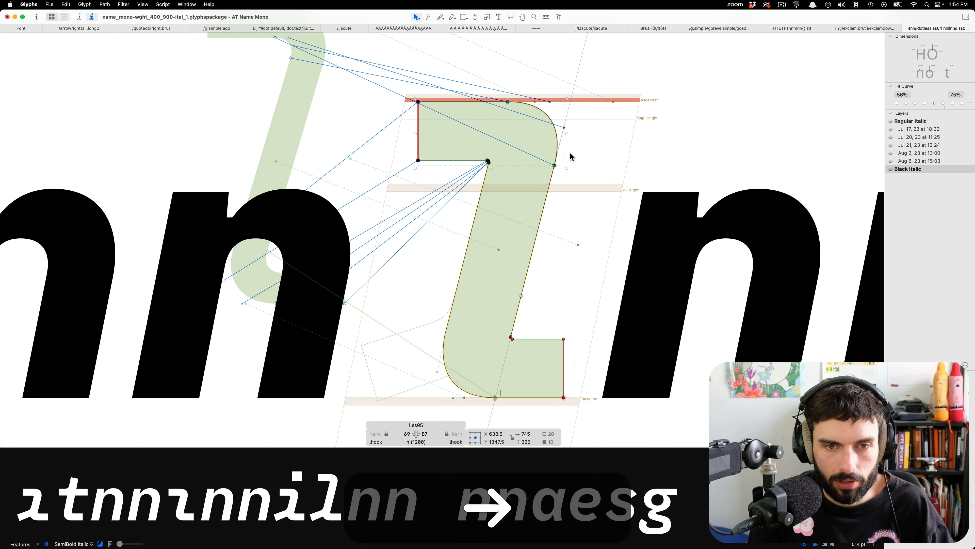
{"action": "key", "text": "Left"}
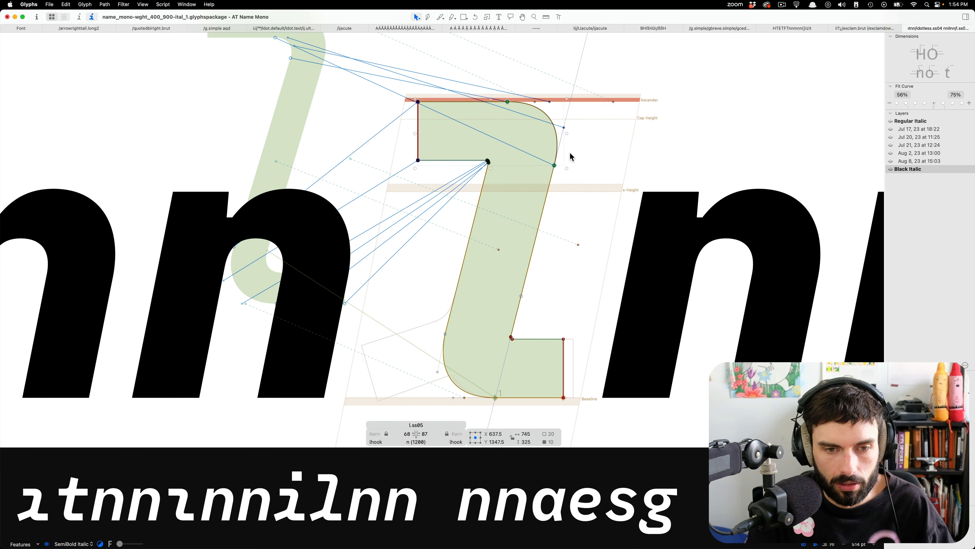
Correct the path direction of l.ss05 in both the Black Italic and Regular Italic masters, and return to Black Italic.
{"action": "scroll", "coordinate": [597, 180], "scroll_direction": "down", "scroll_amount": 3}
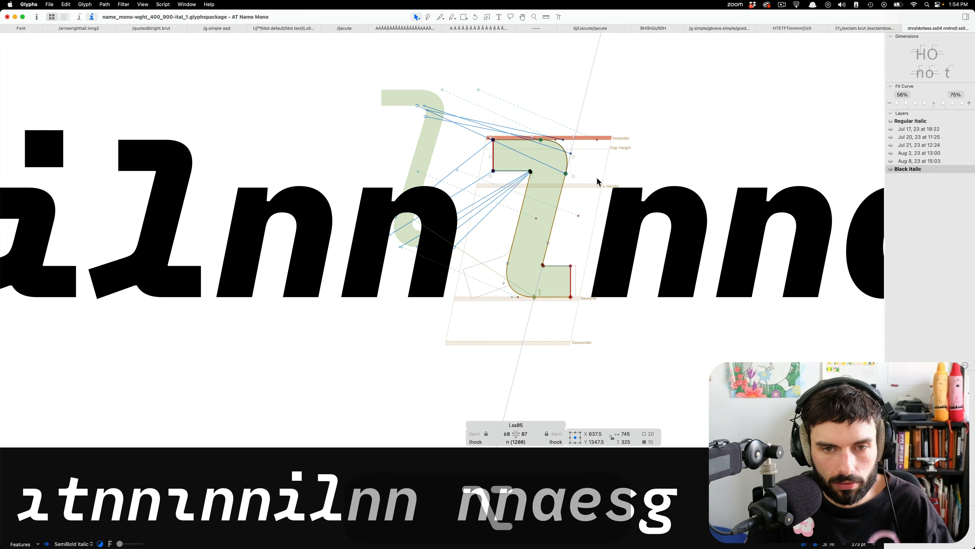
{"action": "scroll", "coordinate": [597, 180], "scroll_direction": "down", "scroll_amount": 3}
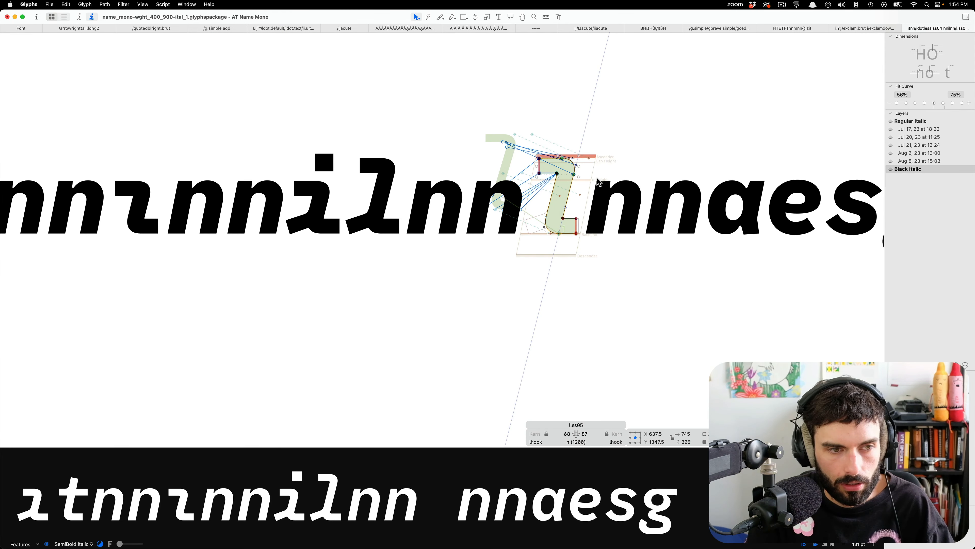
{"action": "scroll", "coordinate": [570, 205], "scroll_direction": "up", "scroll_amount": 3}
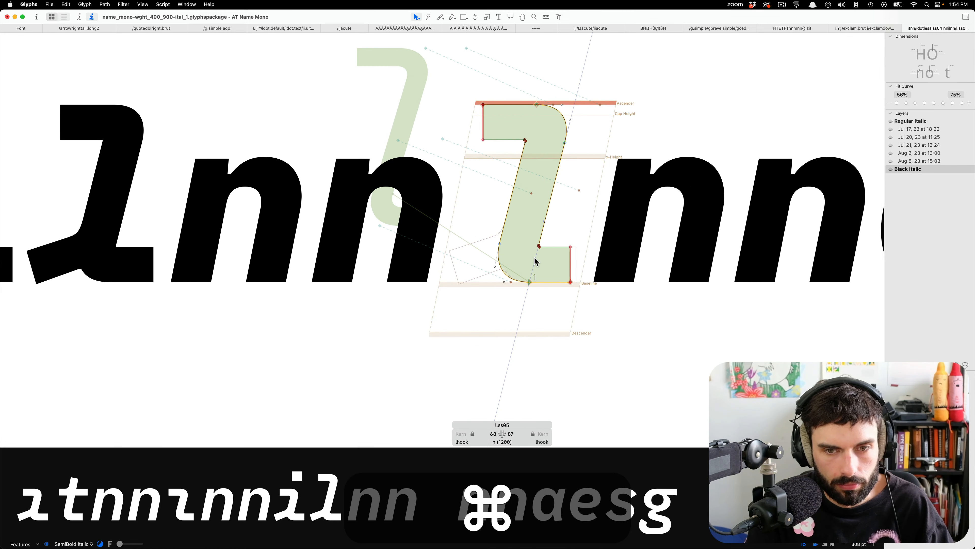
{"action": "key", "text": "cmd+a"}
{"action": "key", "text": "cmd+shift+r"}
{"action": "key", "text": "cmd+shift+1"}
{"action": "key", "text": "super+shift+r"}
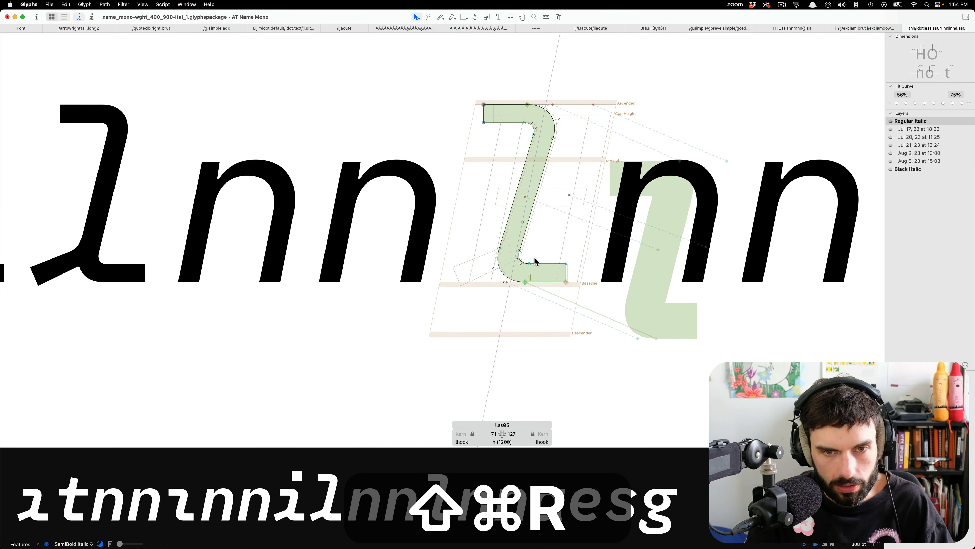
{"action": "key", "text": "super+2"}
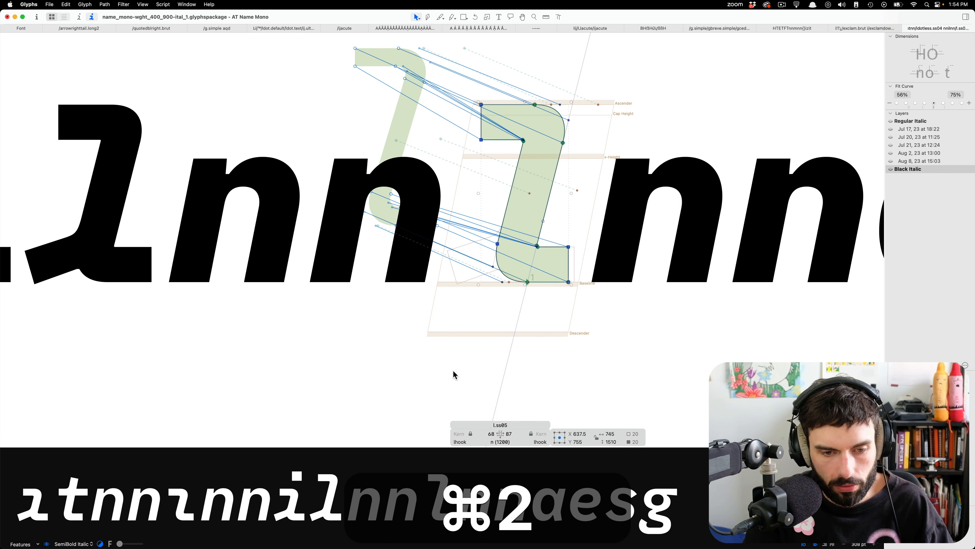
Shift the stem, upper serif and lower curve nodes of Black Italic l.ss05 left by 40 units, keeping the foot's end in place, and save.
{"action": "left_click", "coordinate": [539, 333]}
{"action": "left_click_drag", "start_coordinate": [554, 325], "coordinate": [413, 171]}
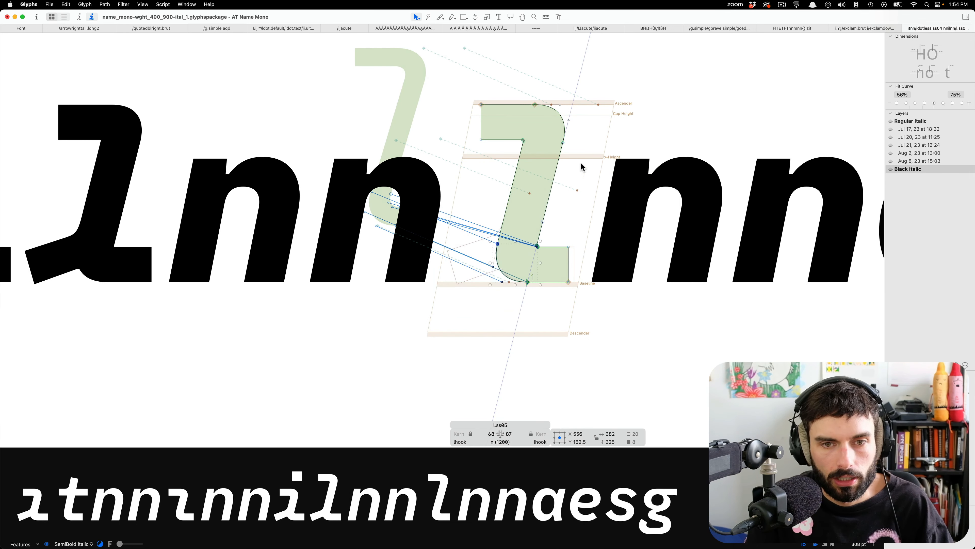
{"action": "left_click_drag", "start_coordinate": [594, 164], "coordinate": [407, 63]}
{"action": "key", "text": "shift+Left"}
{"action": "key", "text": "shift+Left"}
{"action": "key", "text": "shift+Left"}
{"action": "key", "text": "shift+Left"}
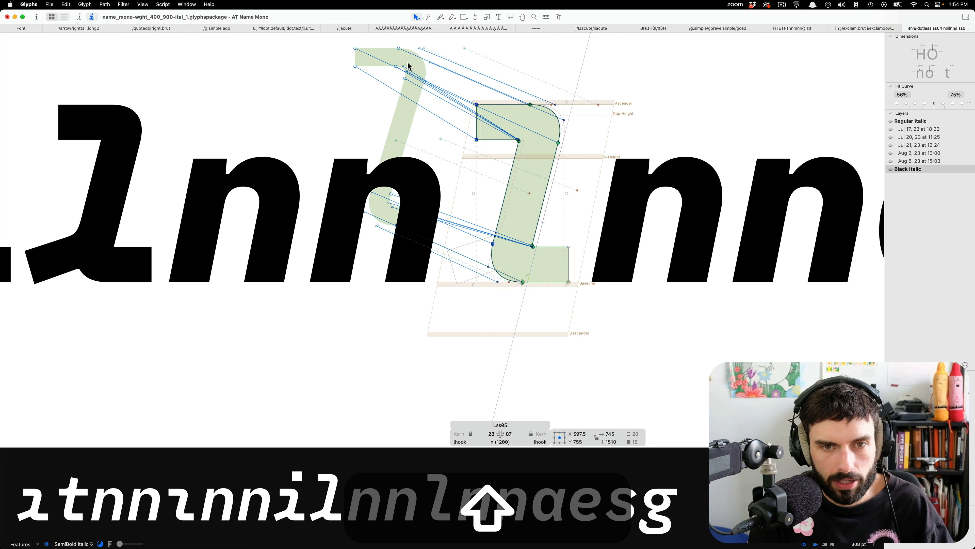
{"action": "key", "text": "super+s"}
{"action": "key", "text": "t"}
{"action": "scroll", "coordinate": [591, 99], "scroll_direction": "down", "scroll_amount": 10}
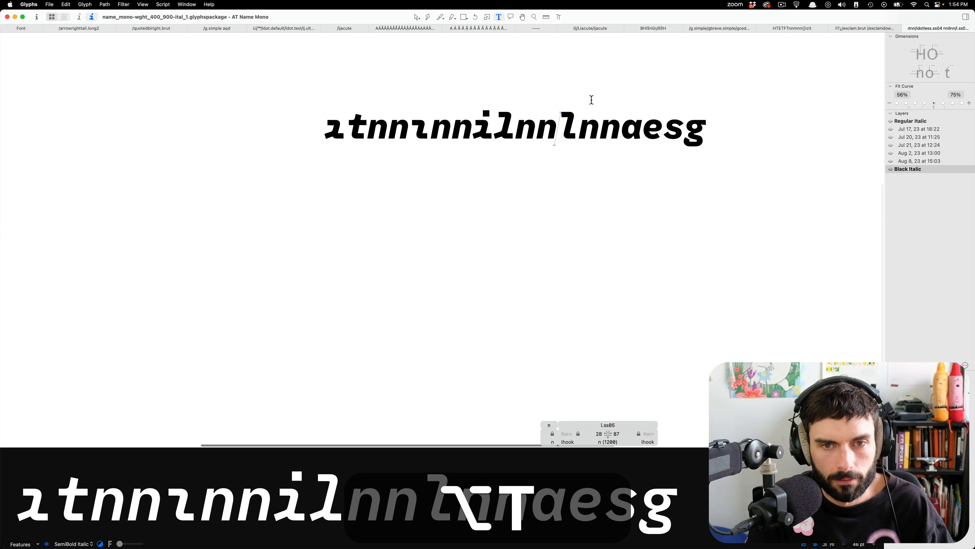
{"action": "key", "text": "super+s"}
Add a comparison line of HHlHH, the l.ss05 alternate and HH below the sample text, show it in Regular Italic, and start another line.
{"action": "left_click", "coordinate": [742, 127]}
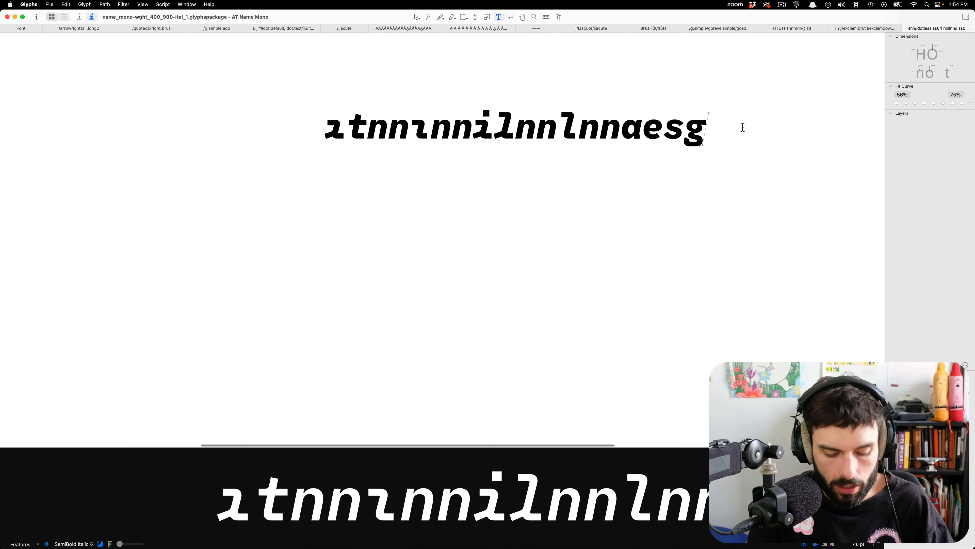
{"action": "key", "text": "Return"}
{"action": "type", "text": "HHlHH"}
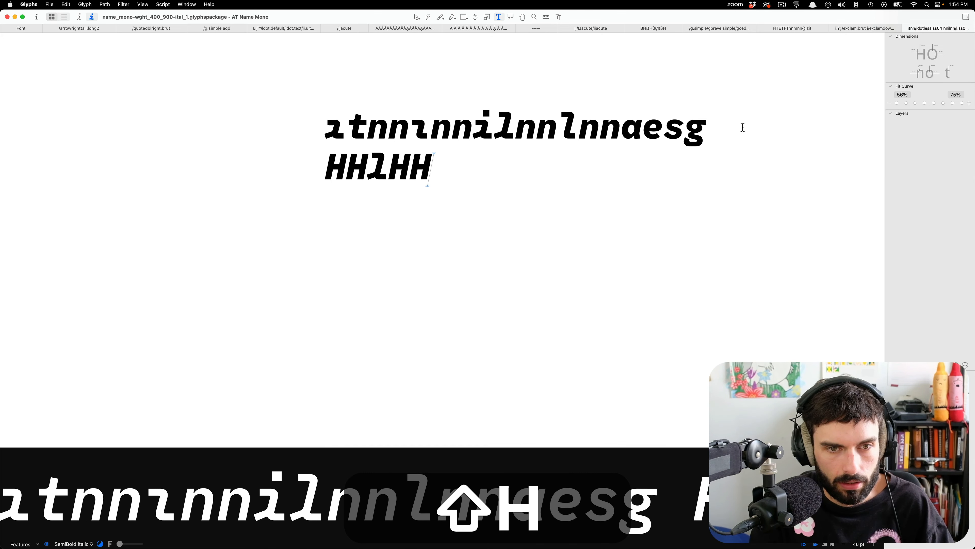
{"action": "key", "text": "cmd+f"}
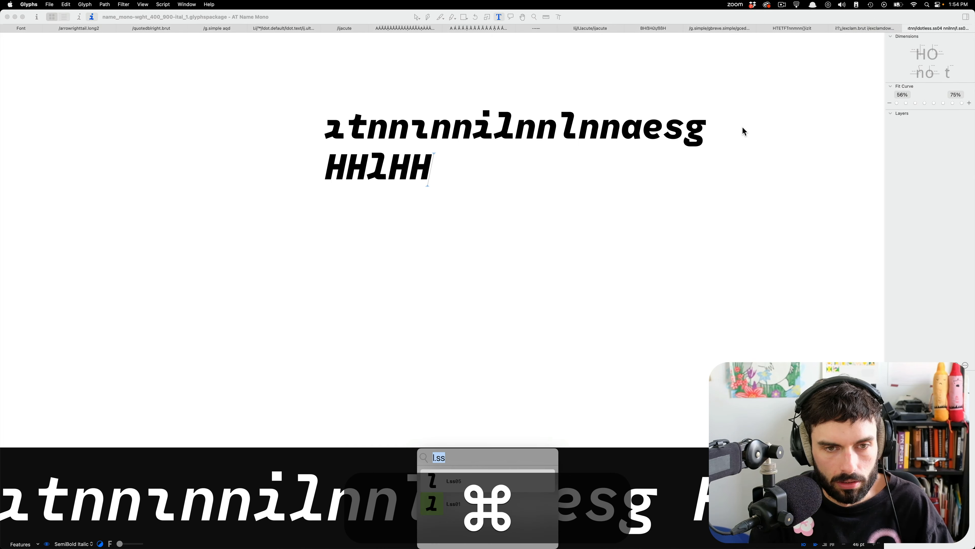
{"action": "type", "text": "l.s"}
{"action": "key", "text": "Return"}
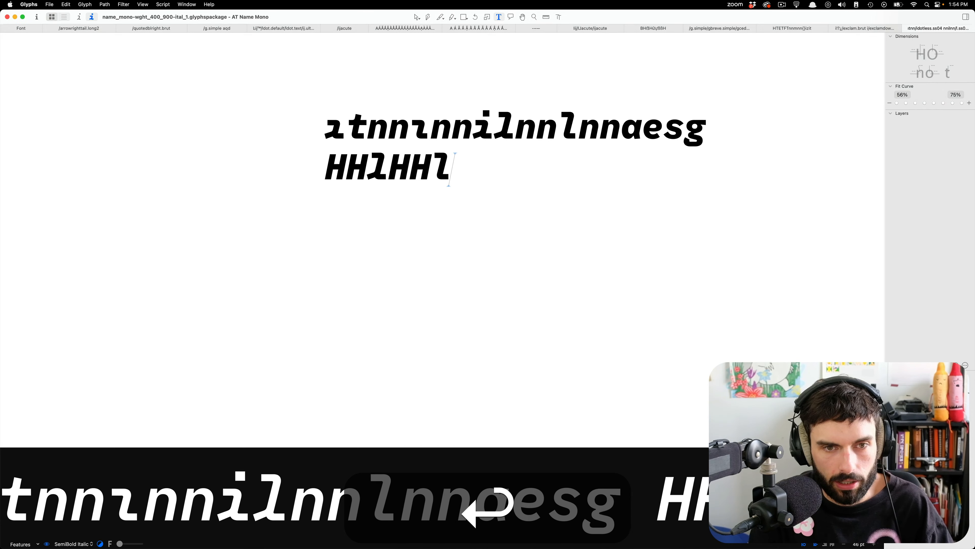
{"action": "type", "text": "HH"}
{"action": "scroll", "coordinate": [426, 159], "scroll_direction": "down", "scroll_amount": 5}
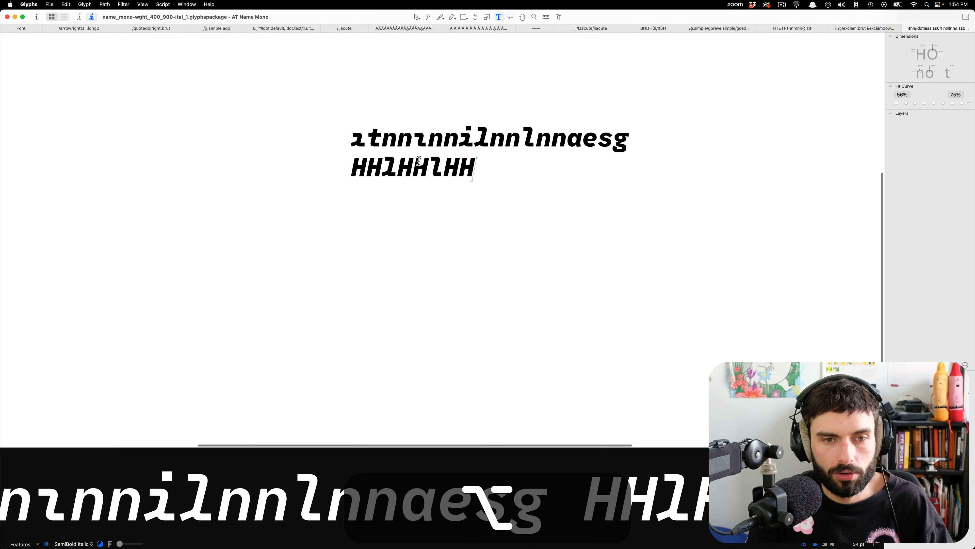
{"action": "scroll", "coordinate": [426, 162], "scroll_direction": "up", "scroll_amount": 8}
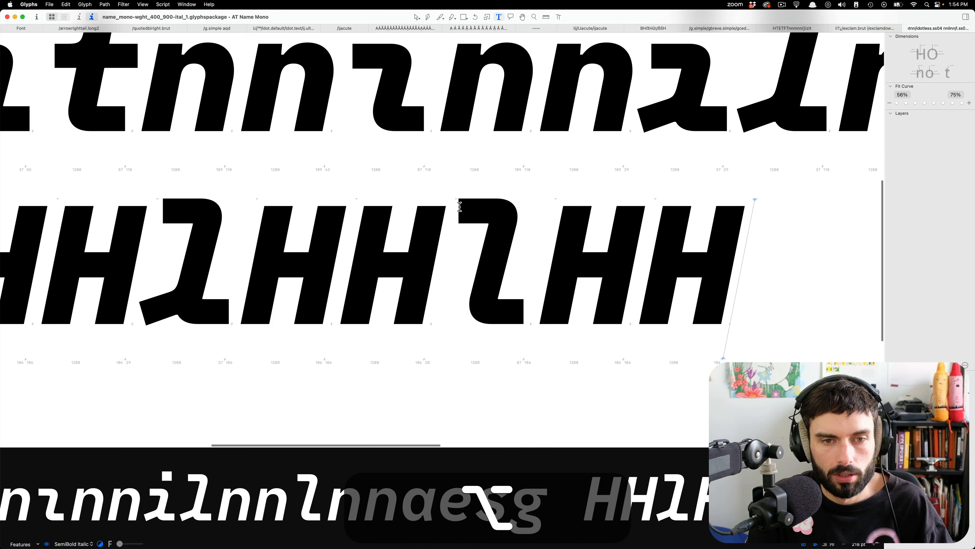
{"action": "scroll", "coordinate": [405, 240], "scroll_direction": "down", "scroll_amount": 5}
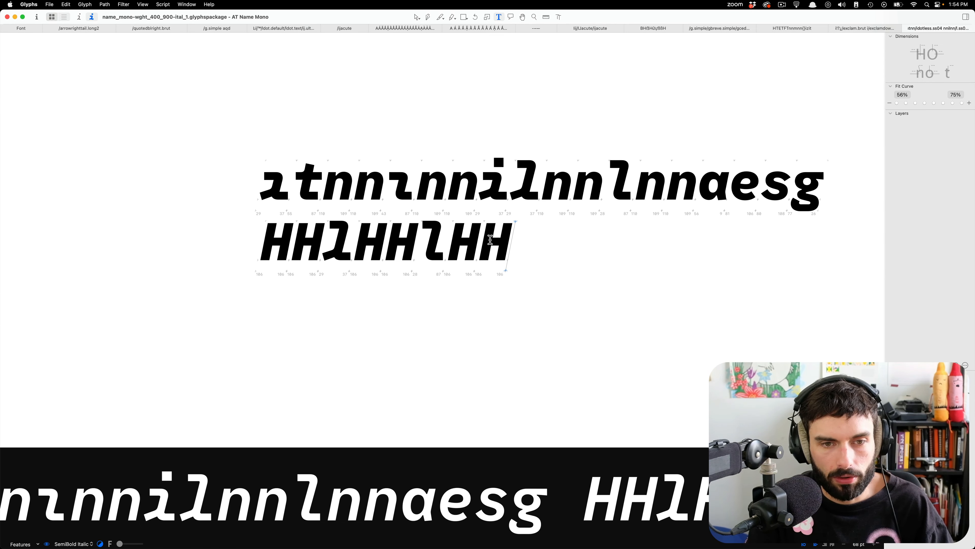
{"action": "key", "text": "ctrl+1"}
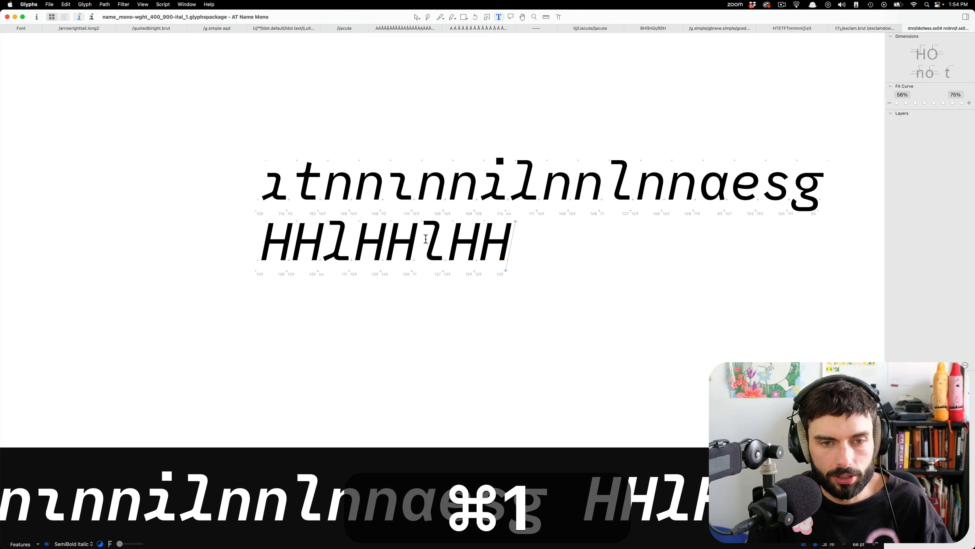
{"action": "key", "text": "Return"}
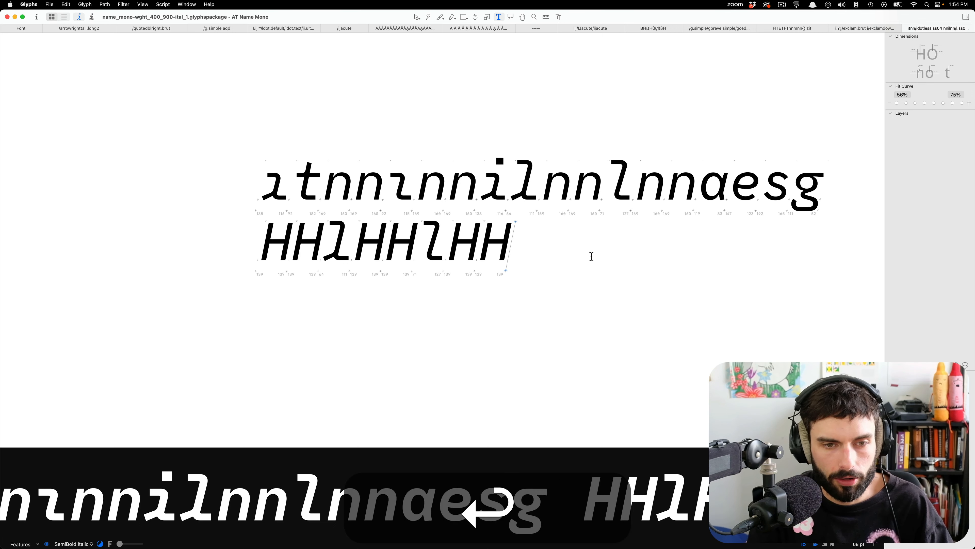
{"action": "key", "text": "alt+super+v"}
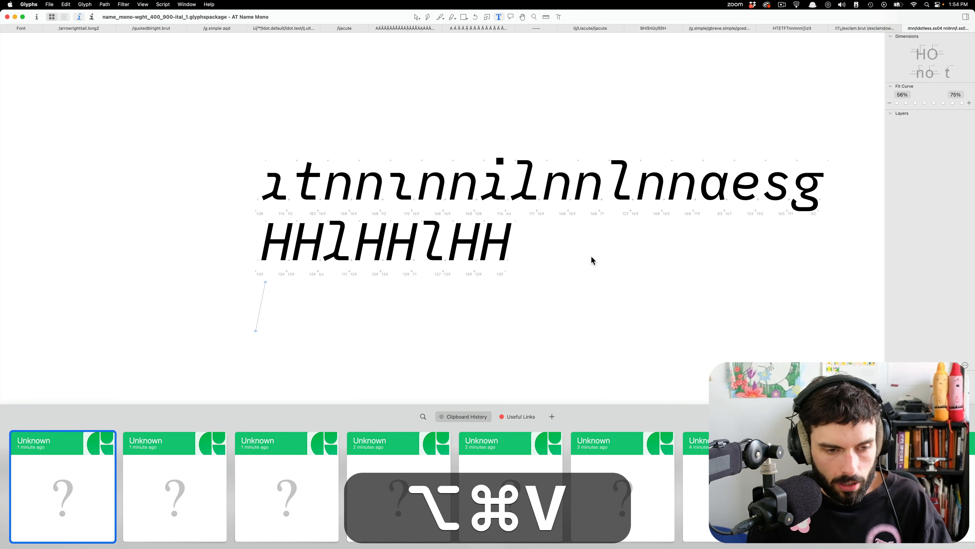
{"action": "key", "text": "Escape"}
{"action": "key", "text": "shift+super+g"}
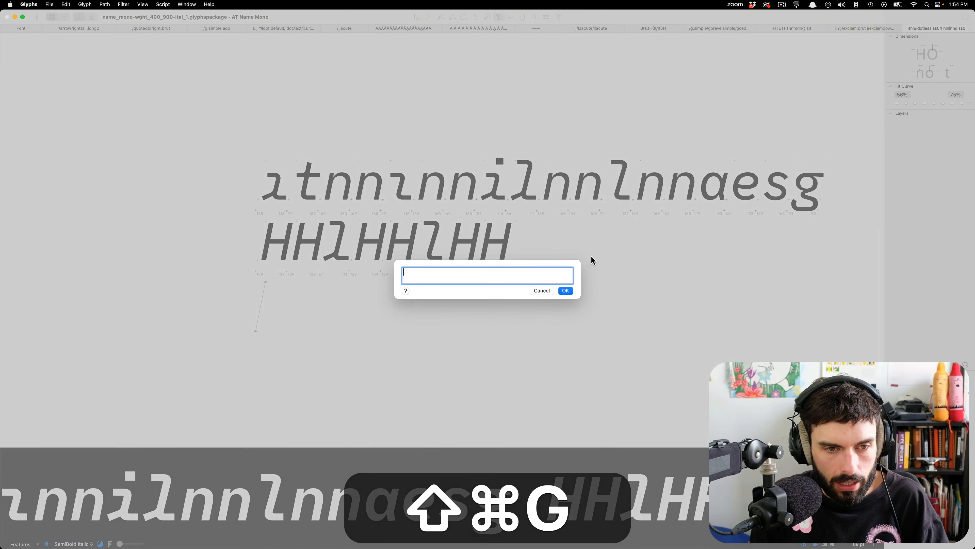
{"action": "key", "text": "alt+super+v"}
{"action": "key", "text": "alt+super+i"}
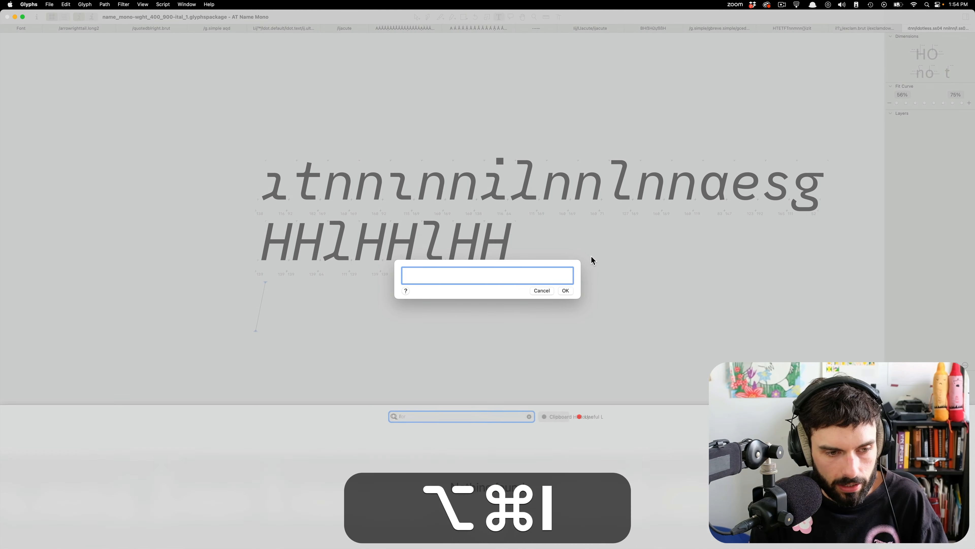
{"action": "type", "text": "i."}
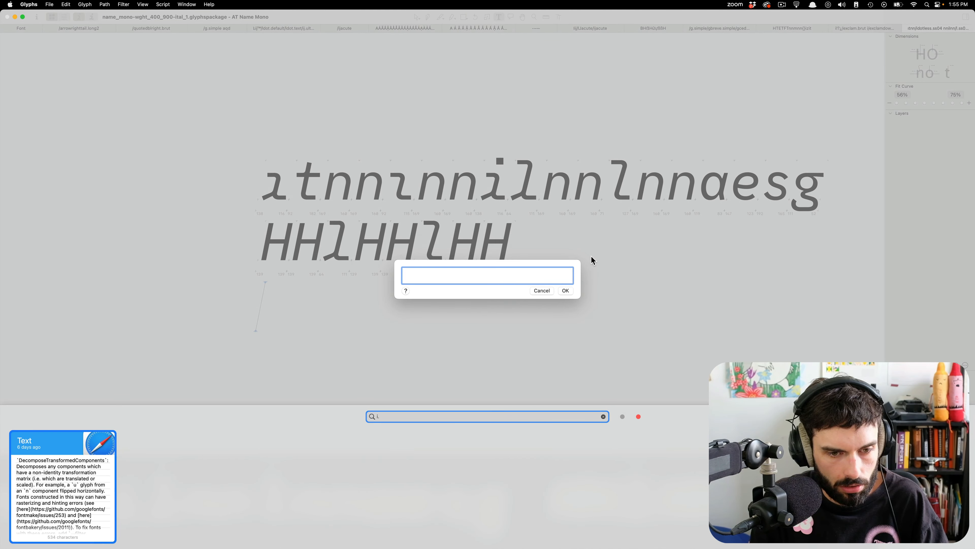
{"action": "key", "text": "BackSpace"}
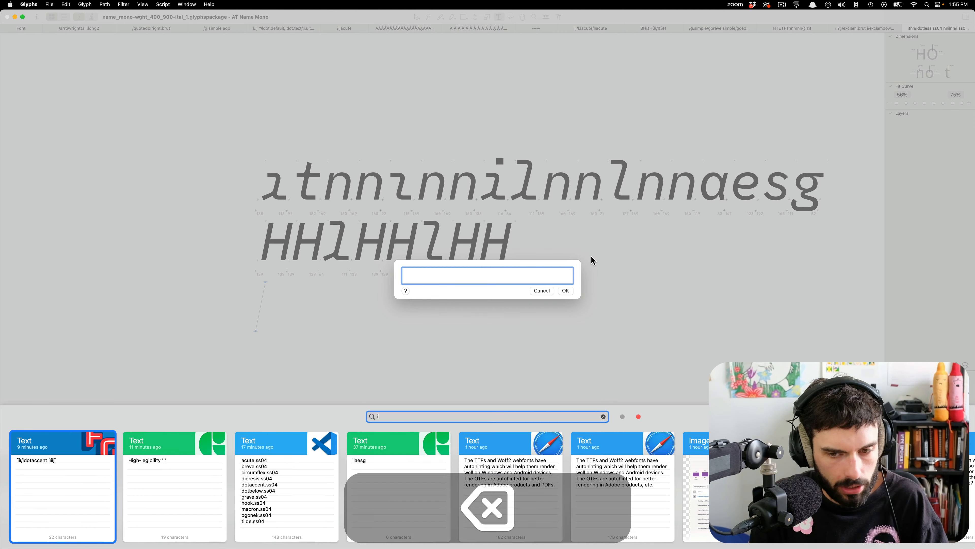
{"action": "key", "text": "BackSpace"}
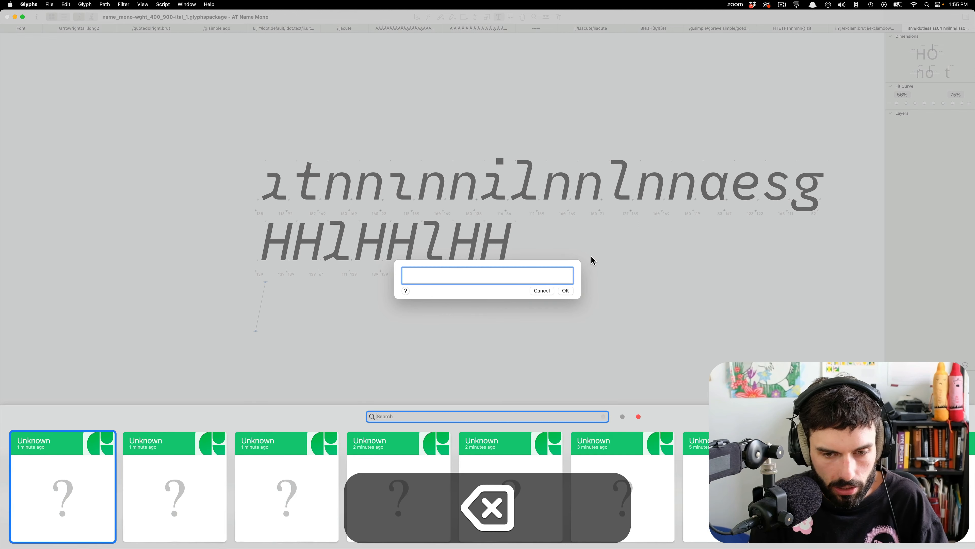
{"action": "left_click", "coordinate": [643, 356]}
{"action": "key", "text": "Escape"}
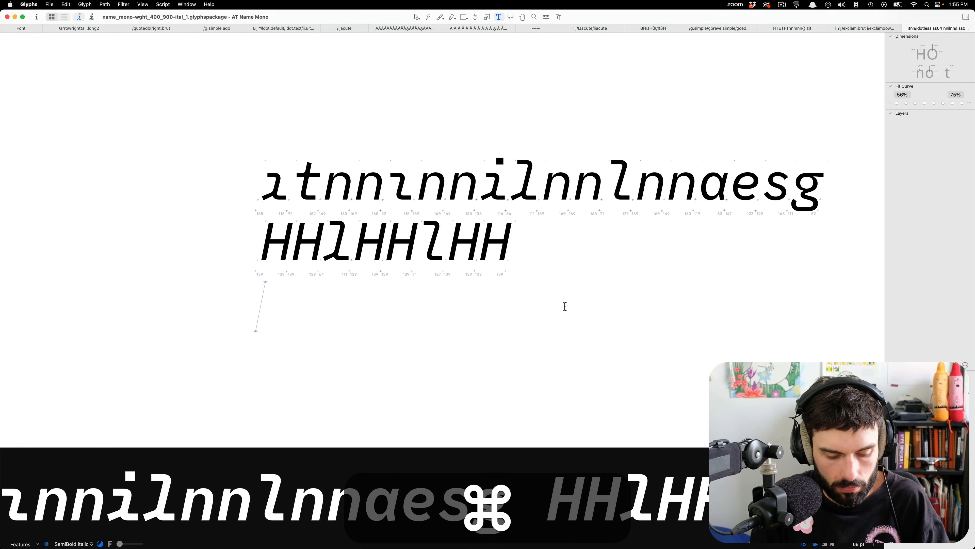
Switch to the code editor and copy the list lacute.ss05, lcaron.ss05, lcedilla.ss05 and lslash.ss05 from the untitled file.
{"action": "key", "text": "F18"}
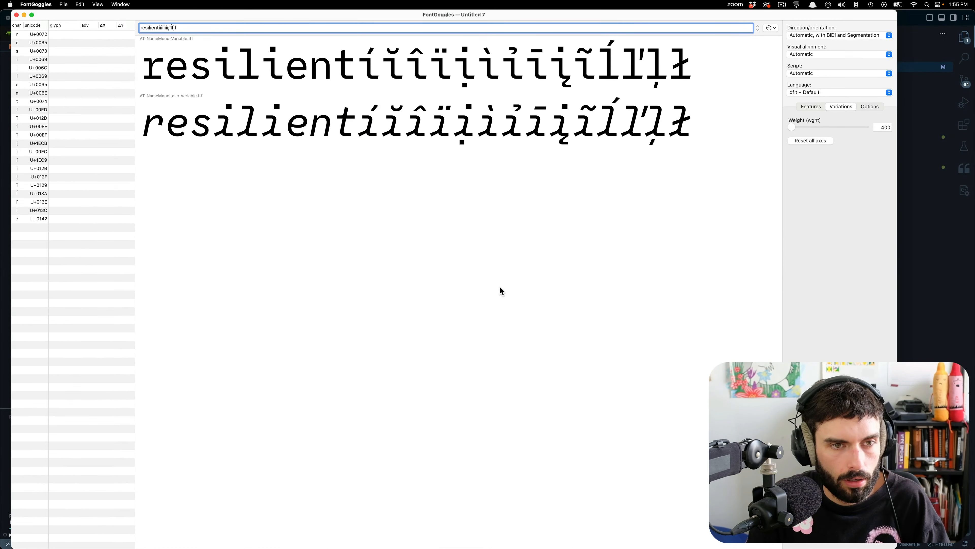
{"action": "key", "text": "super+Tab"}
{"action": "key", "text": "super+Tab"}
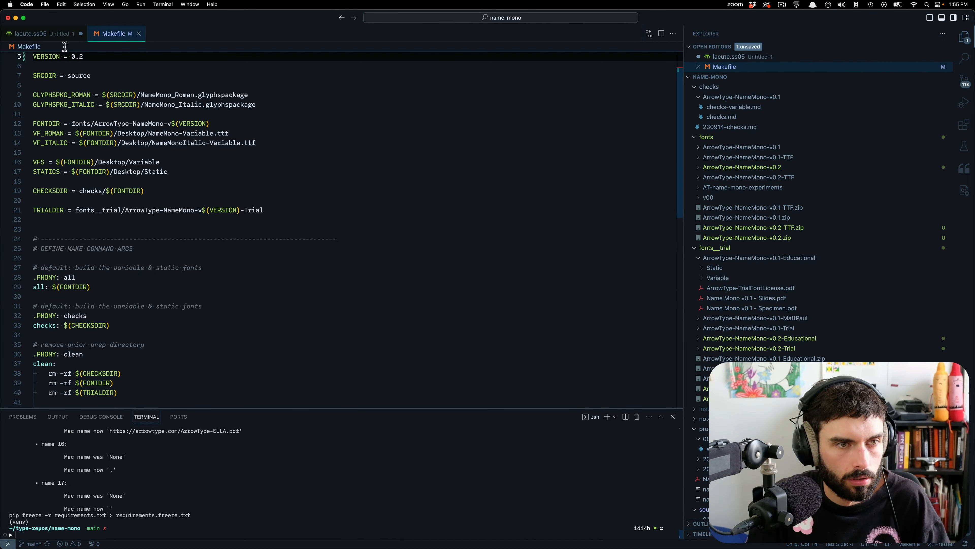
{"action": "left_click", "coordinate": [57, 35]}
{"action": "left_click", "coordinate": [143, 89]}
{"action": "key", "text": "super+a"}
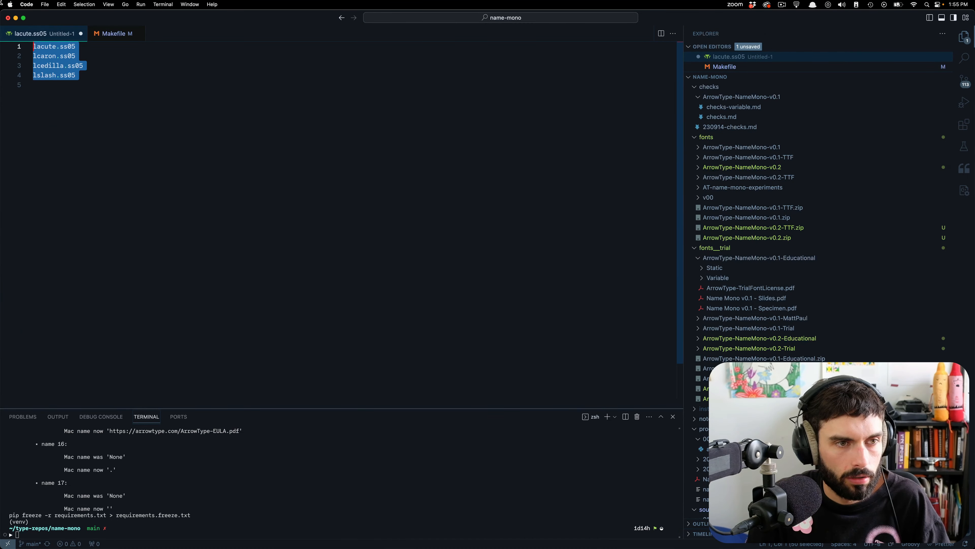
{"action": "key", "text": "super+c"}
Back in Glyphs, add lacute.ss05, lcaron.ss05, lcedilla.ss05 and lslash.ss05 from the copied list, and insert a blank line above them.
{"action": "key", "text": "super+Tab"}
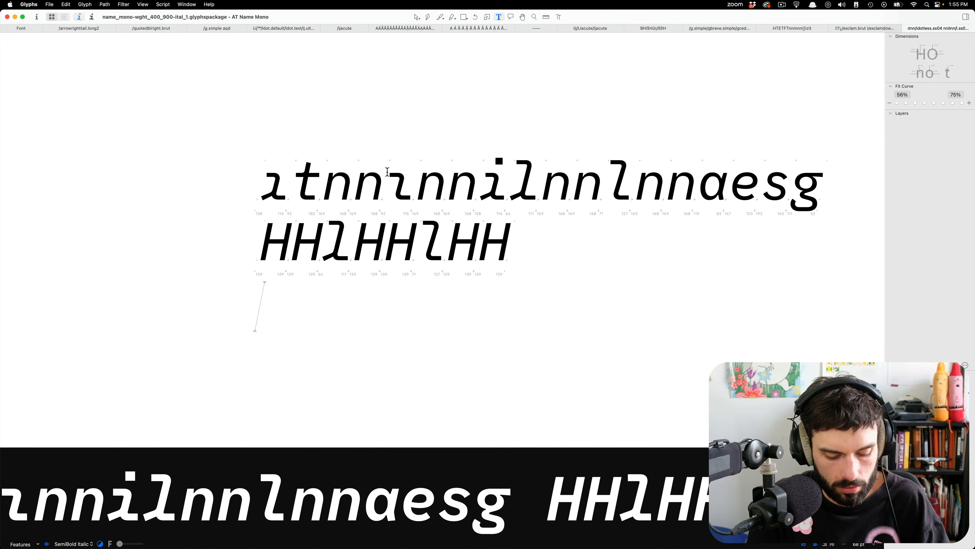
{"action": "key", "text": "super+shift+g"}
{"action": "key", "text": "super+shift+v"}
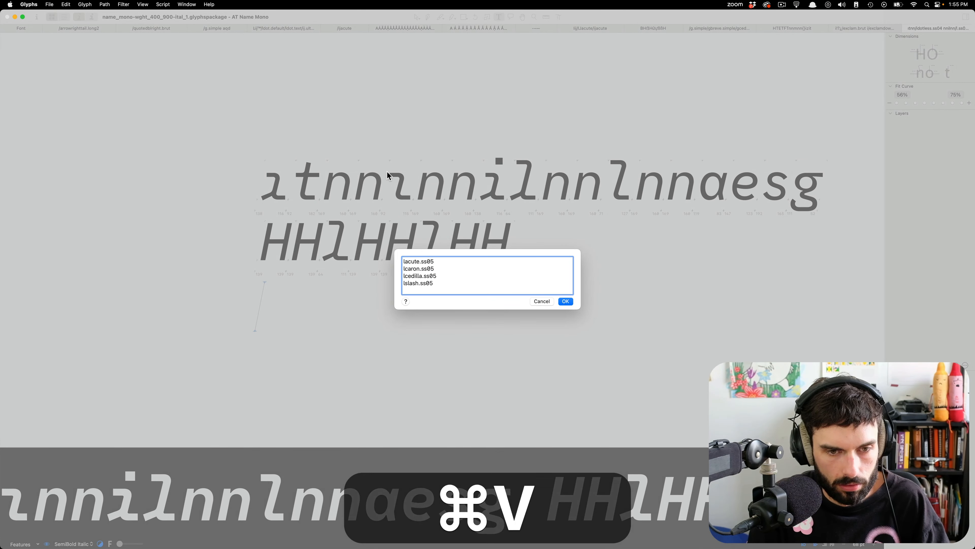
{"action": "key", "text": "BackSpace"}
{"action": "key", "text": "Return"}
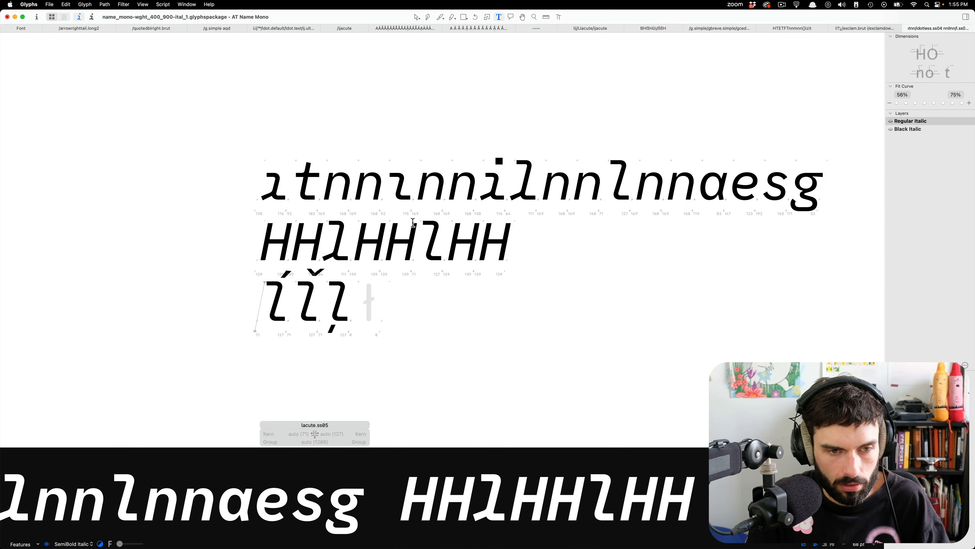
{"action": "key", "text": "Return"}
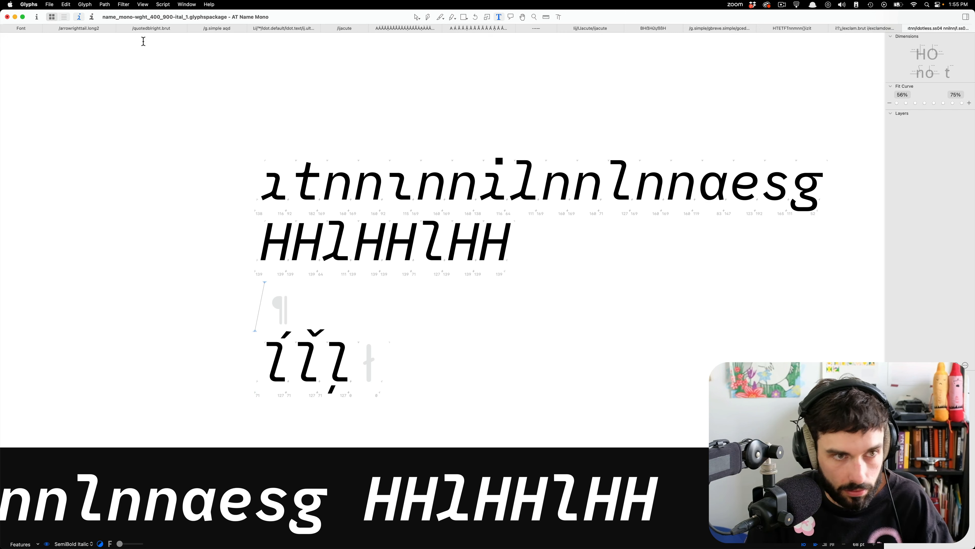
Clear the ss05 filter in the font overview to list all glyphs, and return to the sample text.
{"action": "left_click", "coordinate": [29, 27]}
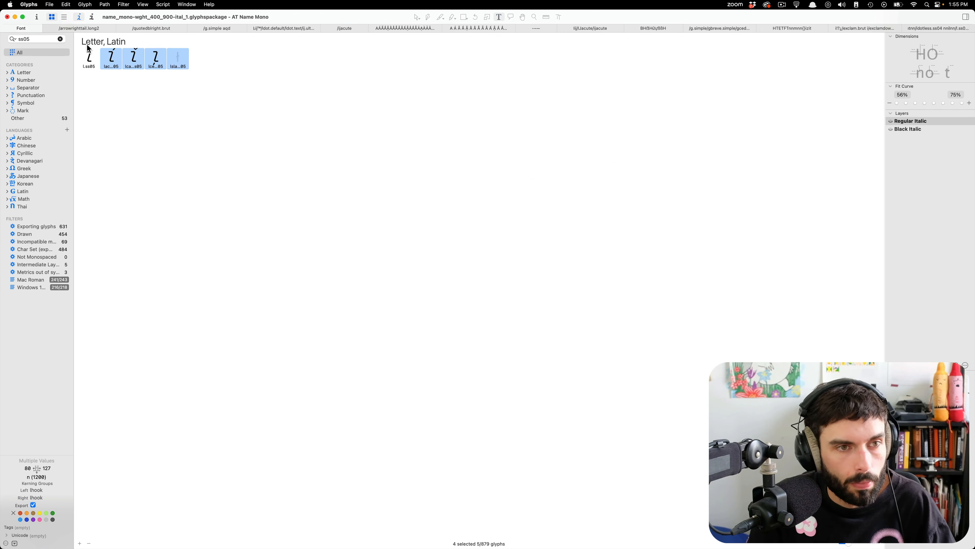
{"action": "left_click", "coordinate": [61, 39]}
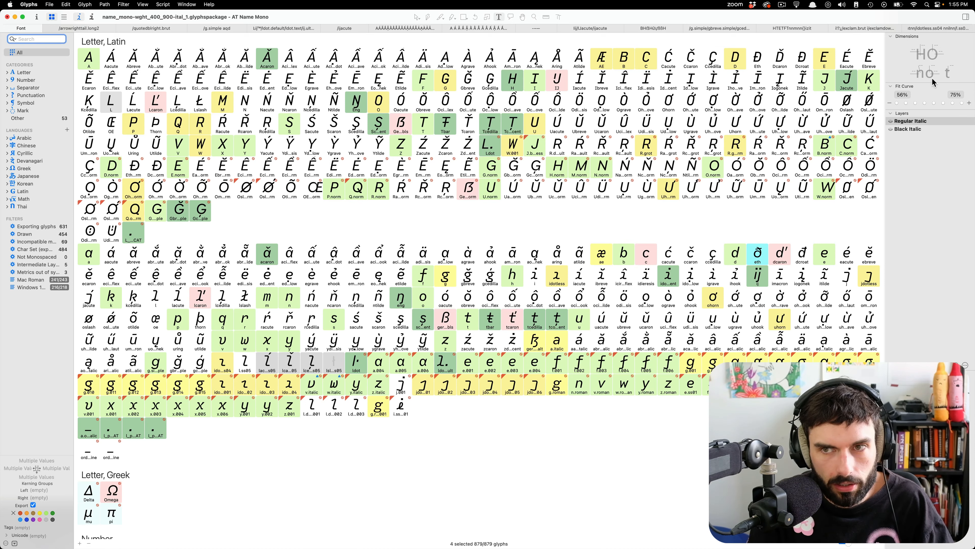
{"action": "left_click", "coordinate": [935, 27]}
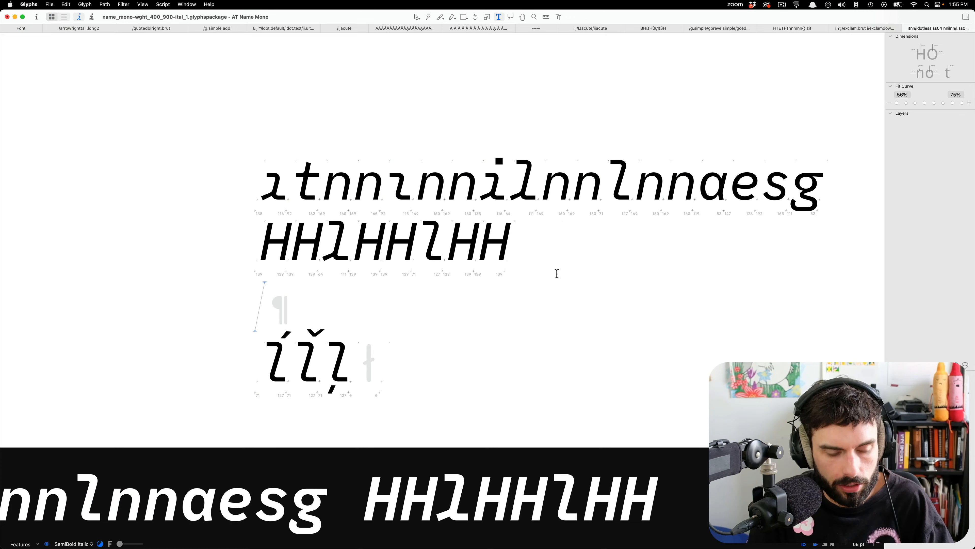
Start adding glyphs and paste the copied list from iacute.ss04 to itilde.ss04, found in the clipboard history with "iacu".
{"action": "key", "text": "shift+super+g"}
{"action": "key", "text": "shift+super+i"}
{"action": "key", "text": "BackSpace"}
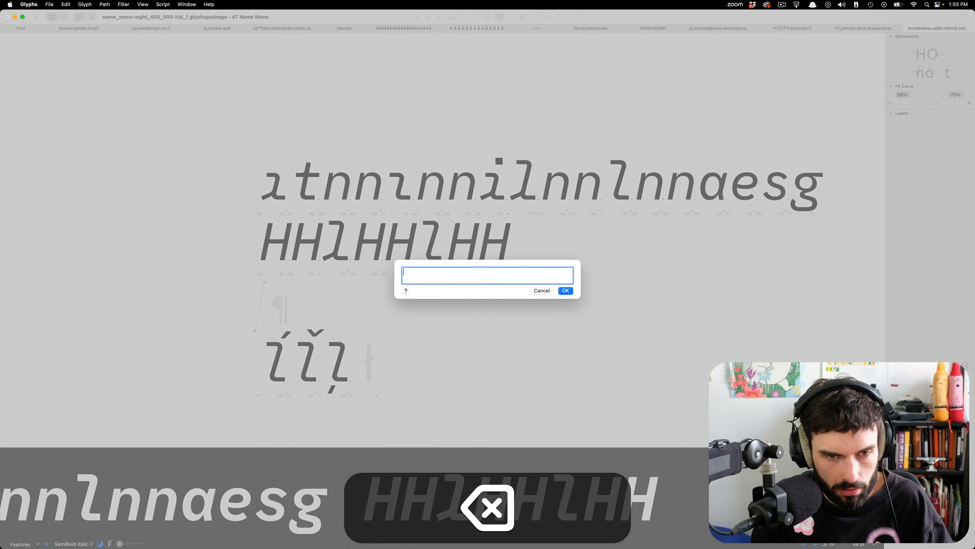
{"action": "key", "text": "alt+super+v"}
{"action": "type", "text": "iac"}
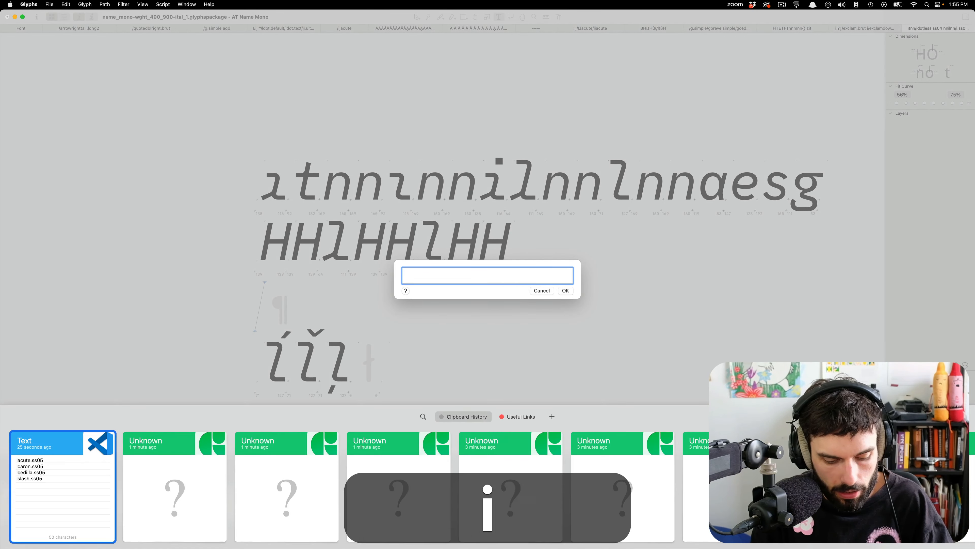
{"action": "type", "text": "u"}
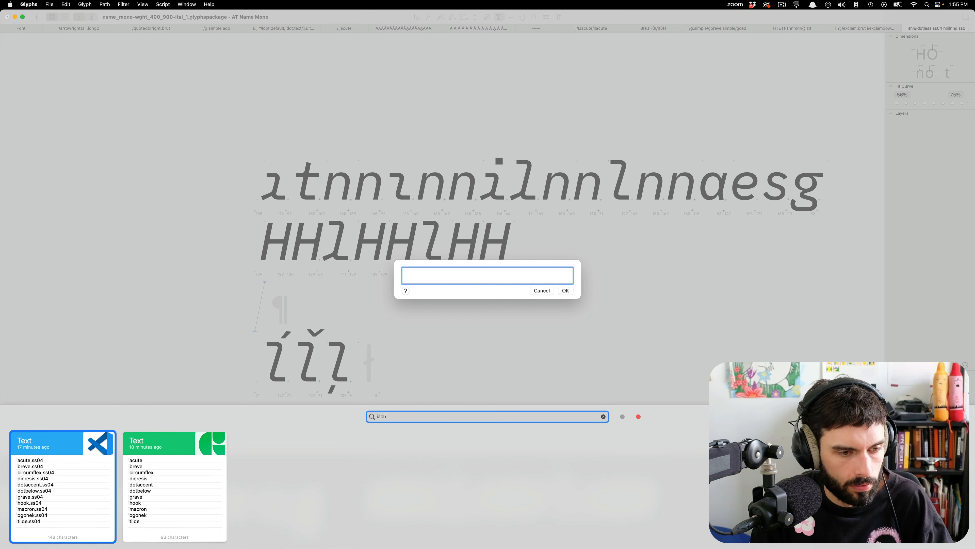
{"action": "key", "text": "Return"}
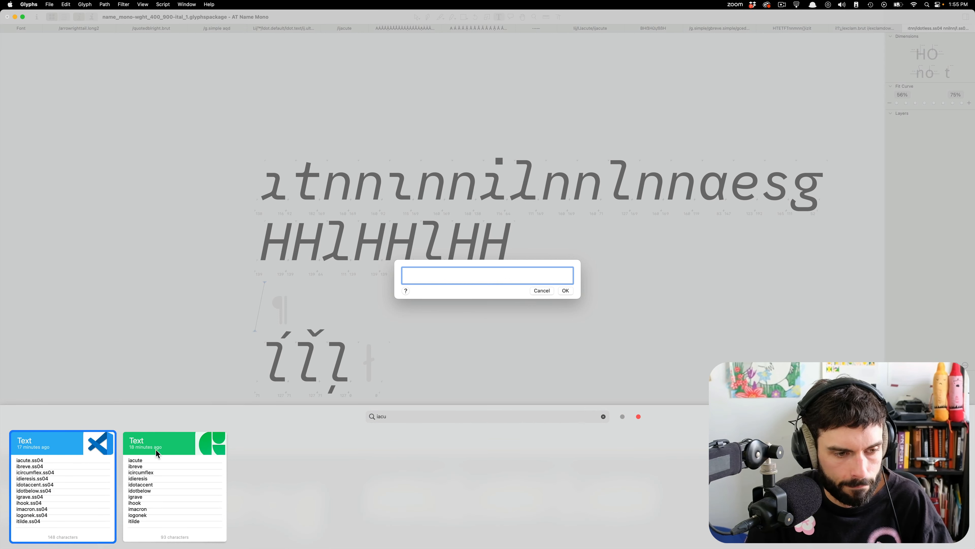
{"action": "double_click", "coordinate": [82, 481]}
{"action": "key", "text": "BackSpace"}
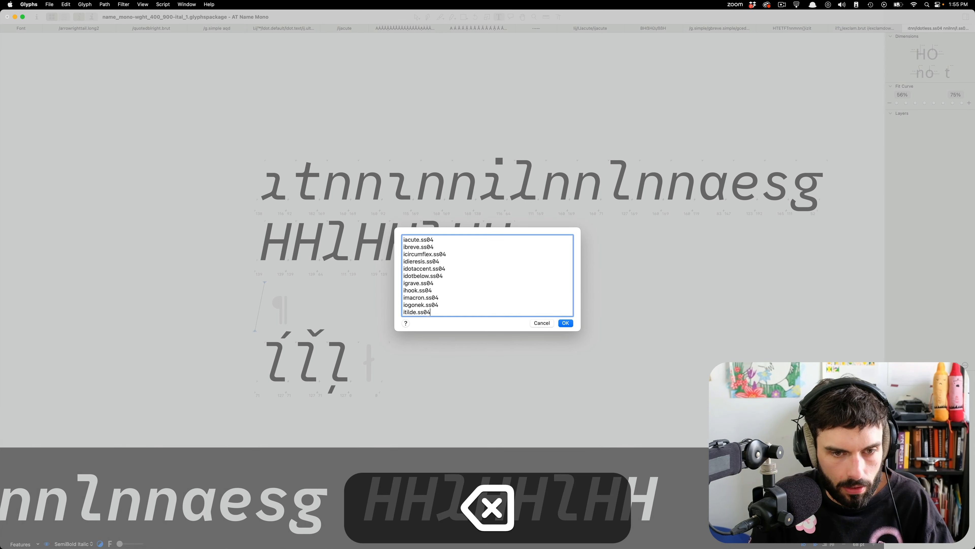
Replace the ihook.ss04 entry with the copied recipe idotless.ss04+hookabovecomb=ihook.ss04 and add the listed ss04 glyphs to the sample.
{"action": "key", "text": "Left"}
{"action": "key", "text": "Up"}
{"action": "key", "text": "super+Up"}
{"action": "key", "text": "super+BackSpace"}
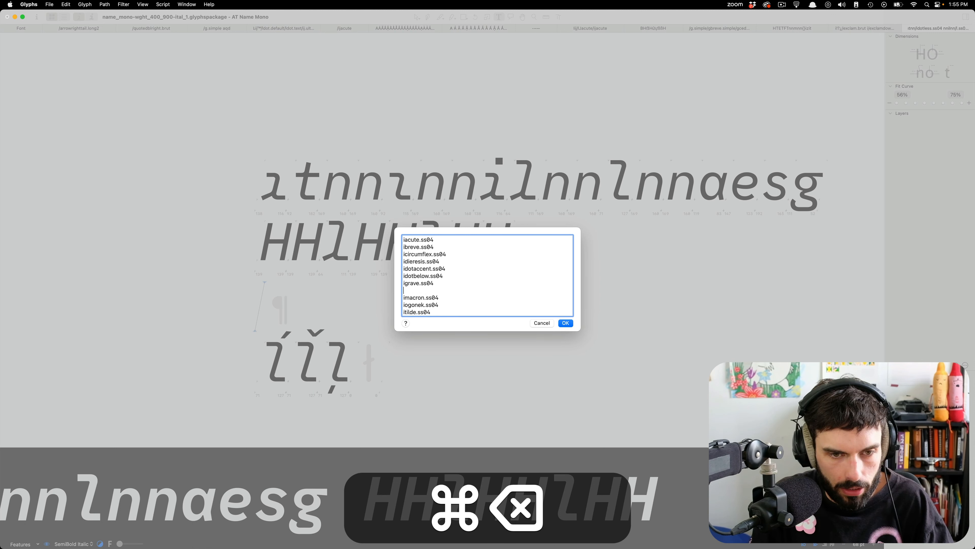
{"action": "key", "text": "alt+super+v"}
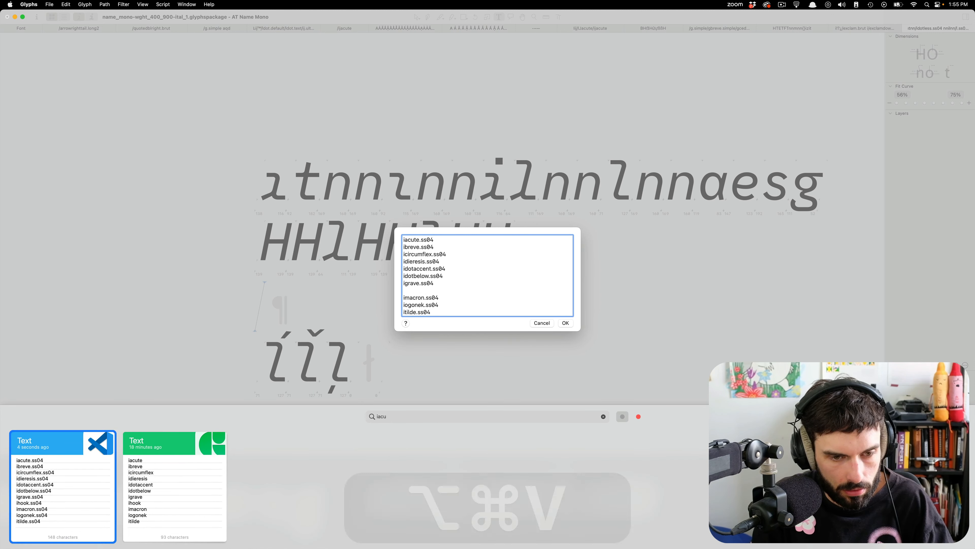
{"action": "double_click", "coordinate": [420, 417]}
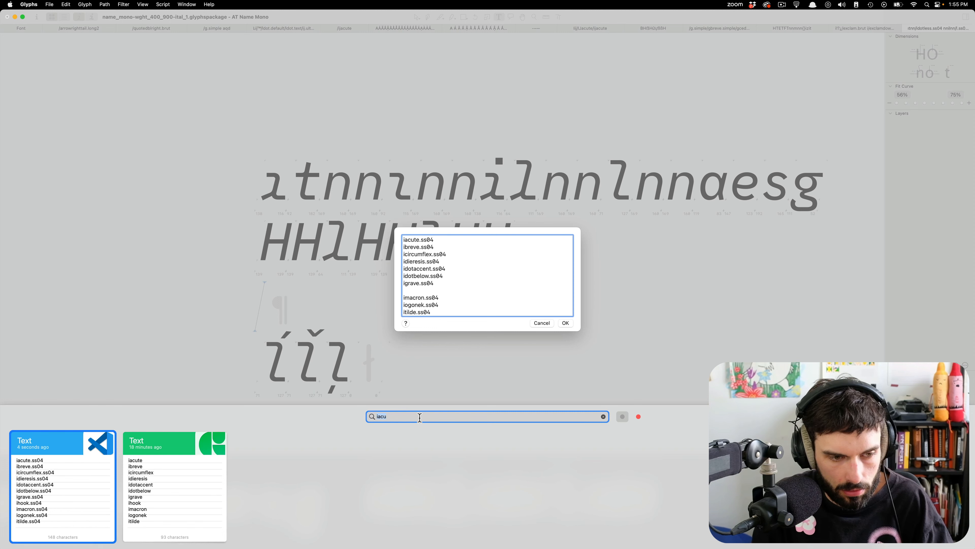
{"action": "type", "text": "idotl"}
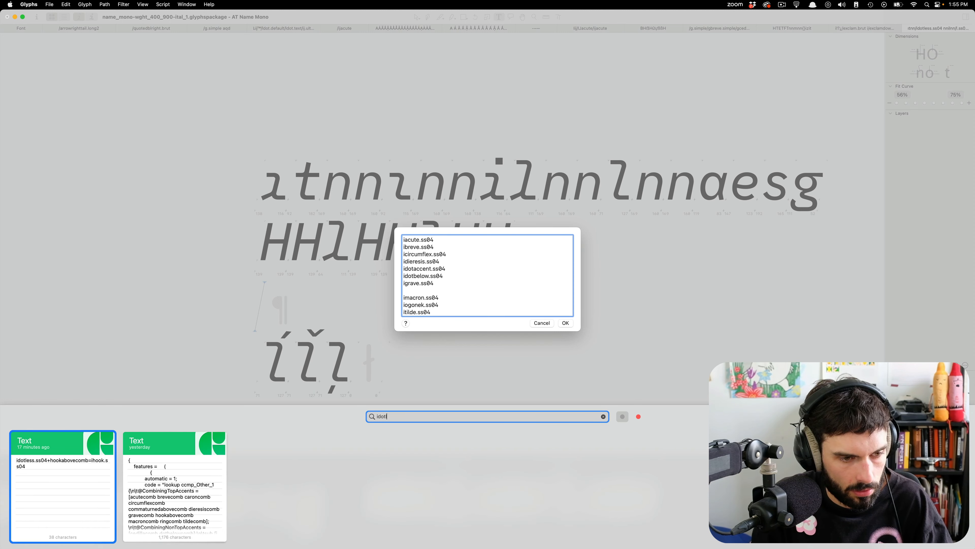
{"action": "key", "text": "Return"}
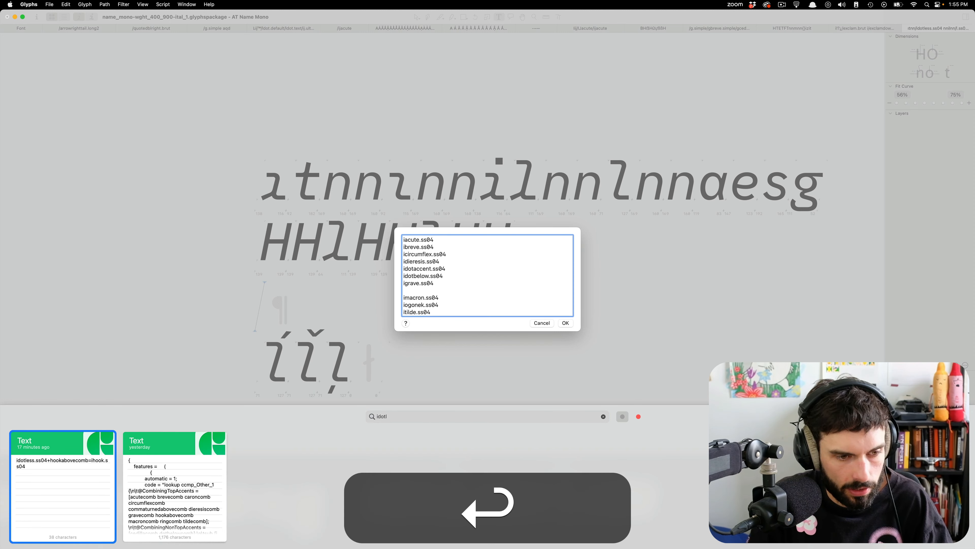
{"action": "double_click", "coordinate": [72, 479]}
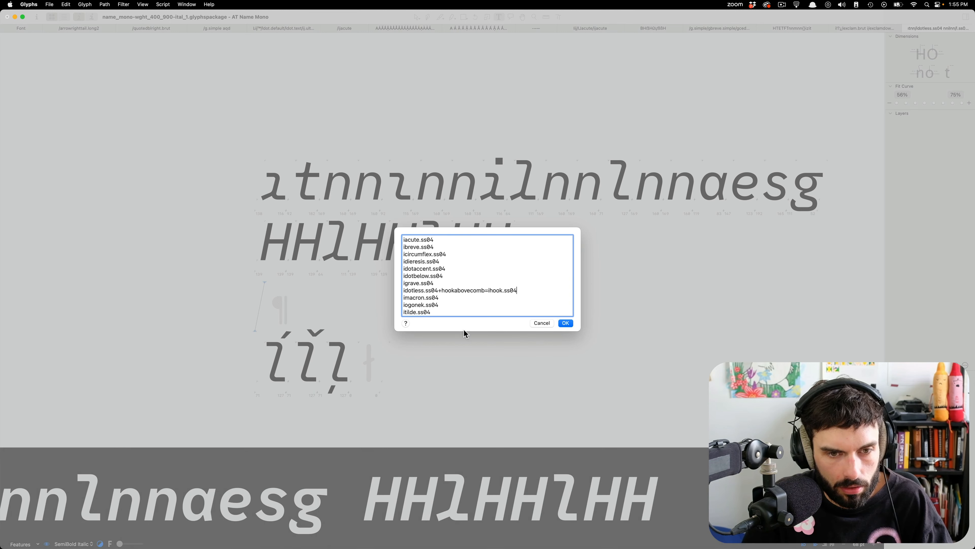
{"action": "left_click", "coordinate": [566, 322]}
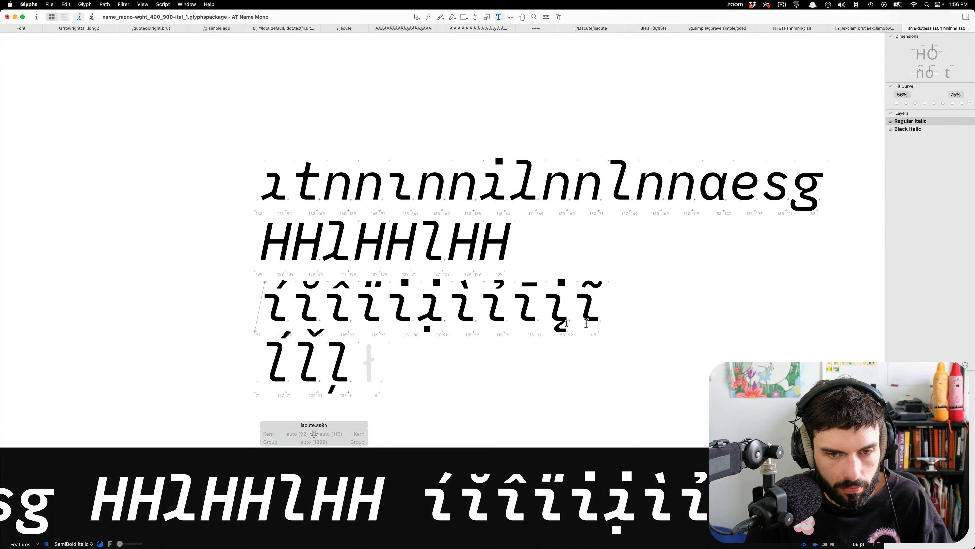
Show the sample in Black Italic and open the idotless.ss04 base component of iogonek.ss04 for editing.
{"action": "key", "text": "super"}
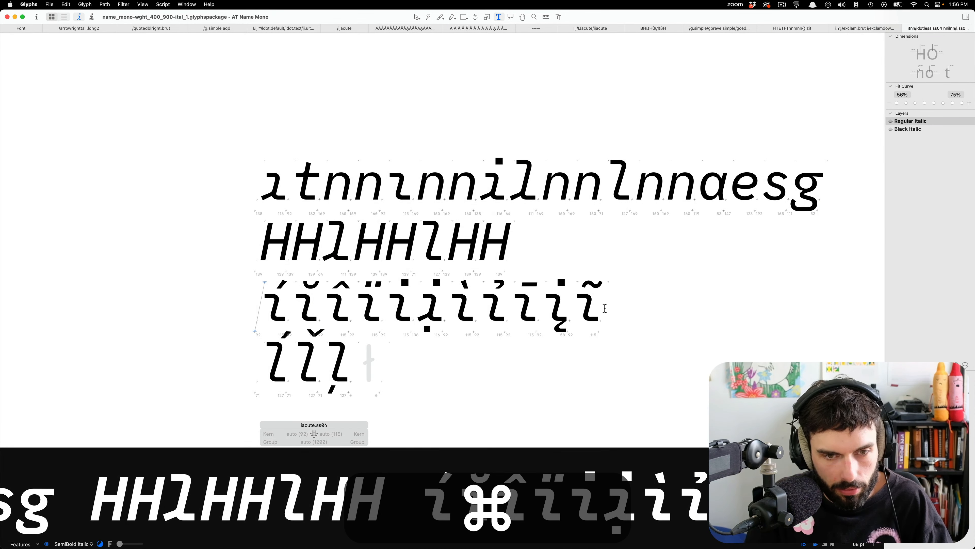
{"action": "key", "text": "super+2"}
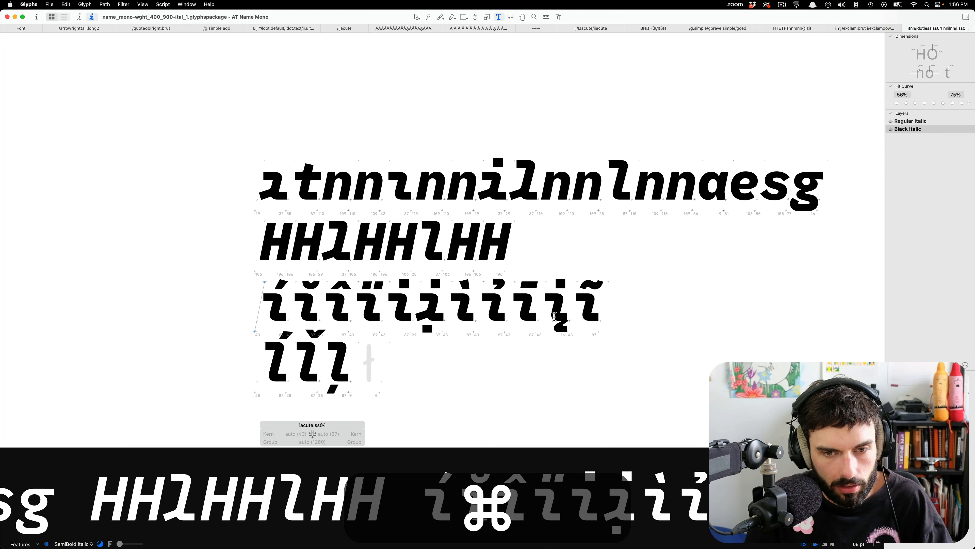
{"action": "scroll", "coordinate": [552, 317], "scroll_direction": "up", "scroll_amount": 10}
{"action": "double_click", "coordinate": [538, 322]}
{"action": "scroll", "coordinate": [528, 292], "scroll_direction": "down", "scroll_amount": 4}
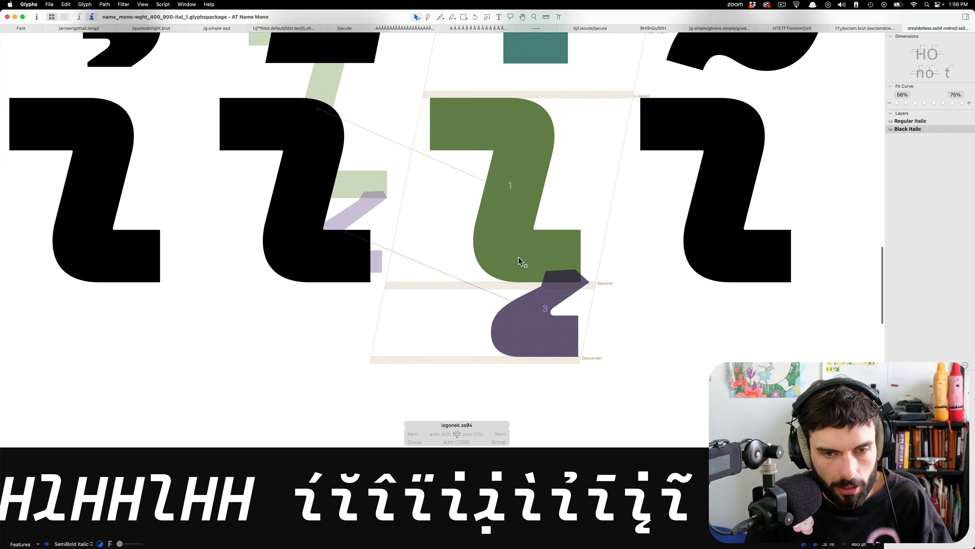
{"action": "double_click", "coordinate": [519, 258]}
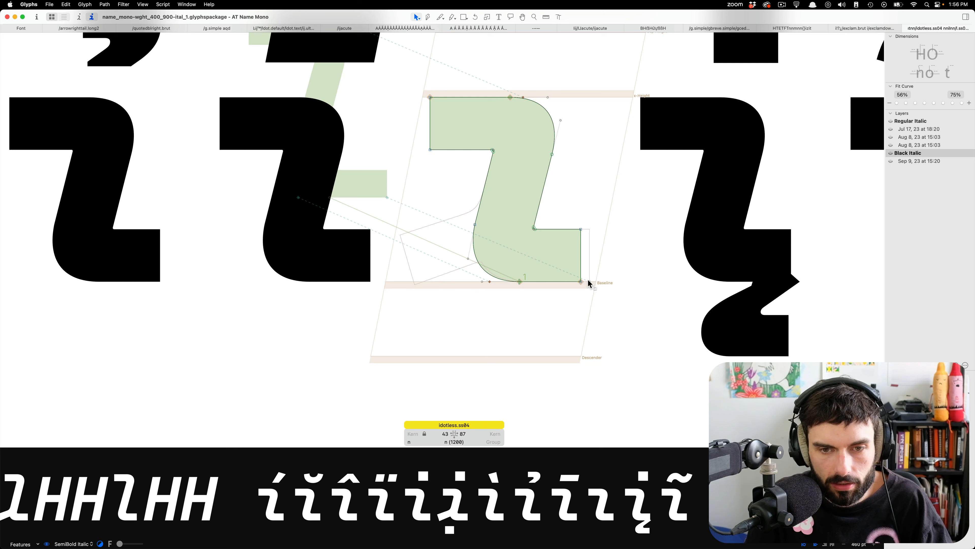
Extend the end of the foot of idotless.ss04 in Black Italic outward until the right sidebearing is 37.
{"action": "left_click", "coordinate": [582, 282], "text": "shift"}
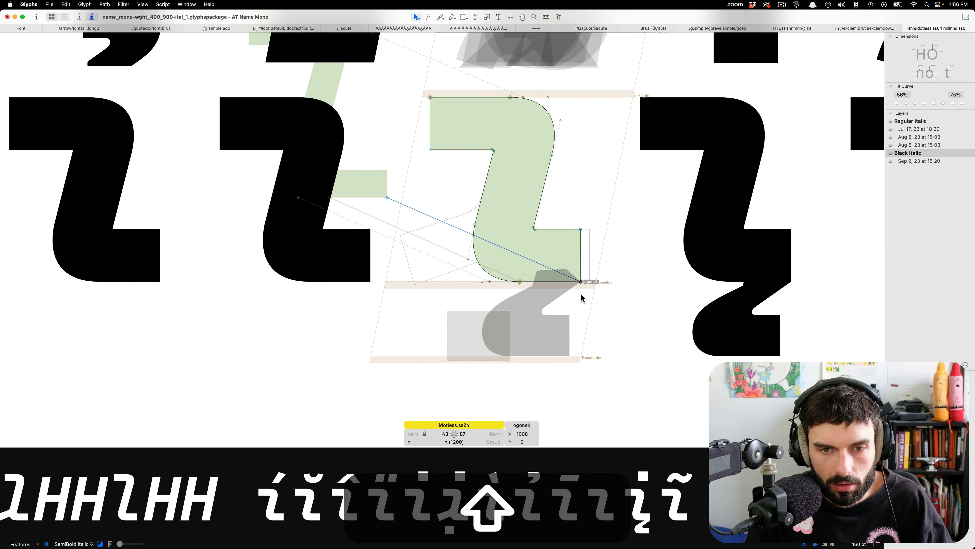
{"action": "key", "text": "super+z"}
{"action": "left_click_drag", "start_coordinate": [584, 286], "coordinate": [563, 217]}
{"action": "key", "text": "shift+Right"}
{"action": "key", "text": "shift+Right"}
{"action": "key", "text": "shift+Right"}
{"action": "key", "text": "shift+Right"}
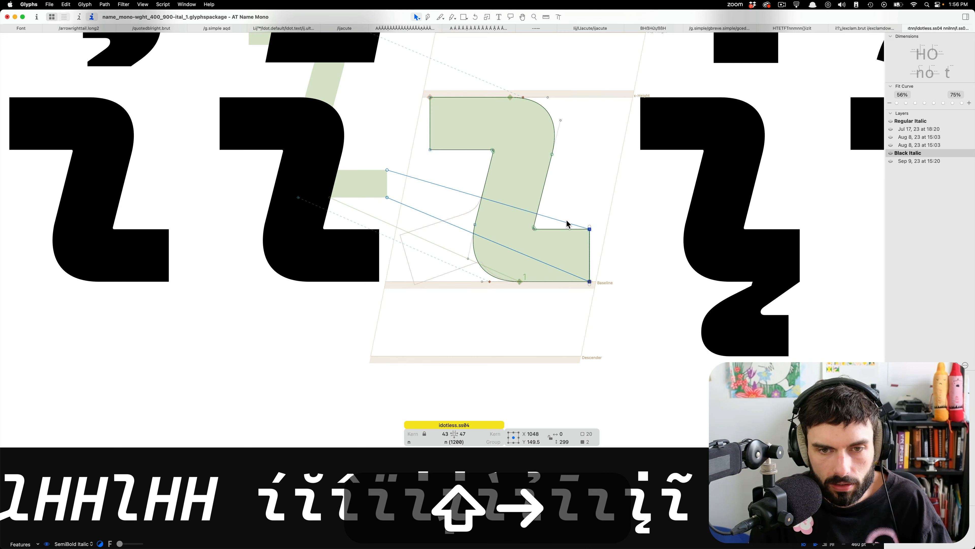
{"action": "left_click", "coordinate": [569, 226]}
{"action": "scroll", "coordinate": [599, 265], "scroll_direction": "up", "scroll_amount": 6}
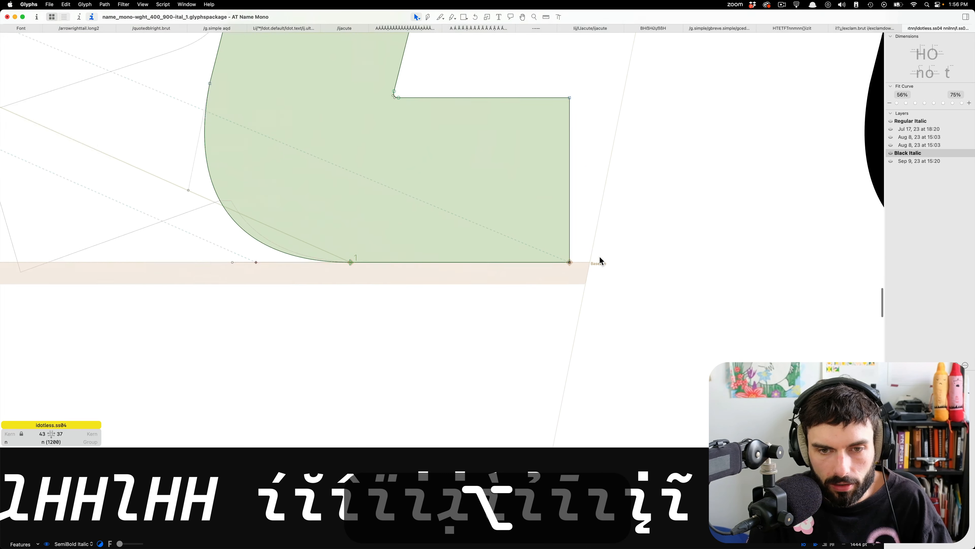
{"action": "scroll", "coordinate": [540, 277], "scroll_direction": "down", "scroll_amount": 8}
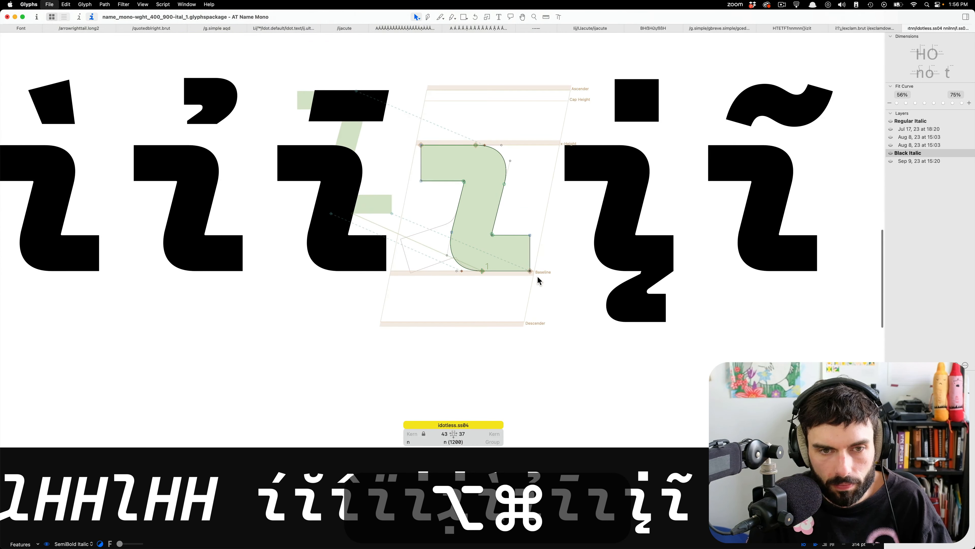
In Regular Italic, extend the end of the idotless.ss04 foot outward until the right sidebearing is 111.
{"action": "key", "text": "alt+super+1"}
{"action": "scroll", "coordinate": [532, 276], "scroll_direction": "up", "scroll_amount": 8}
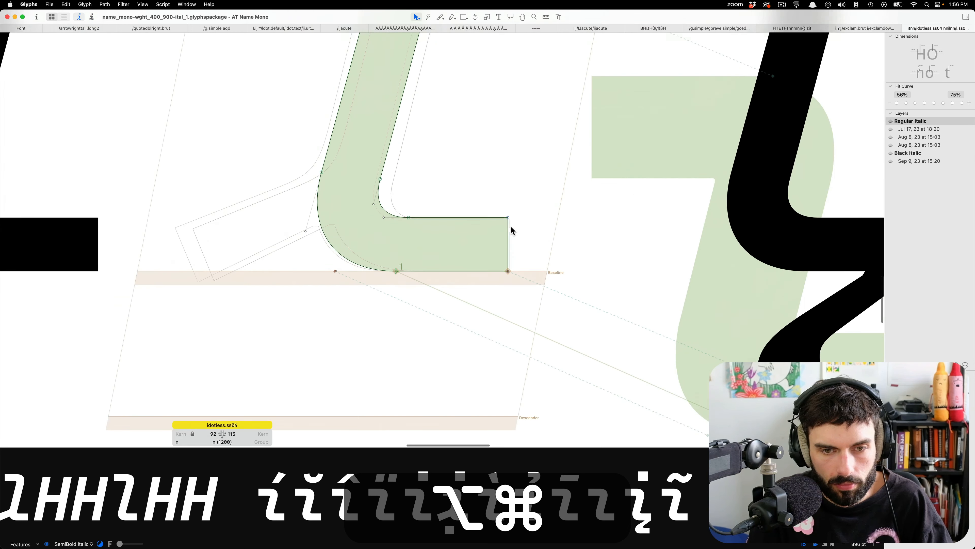
{"action": "left_click_drag", "start_coordinate": [527, 134], "coordinate": [423, 371]}
{"action": "key", "text": "Right"}
{"action": "key", "text": "Right"}
{"action": "key", "text": "Right"}
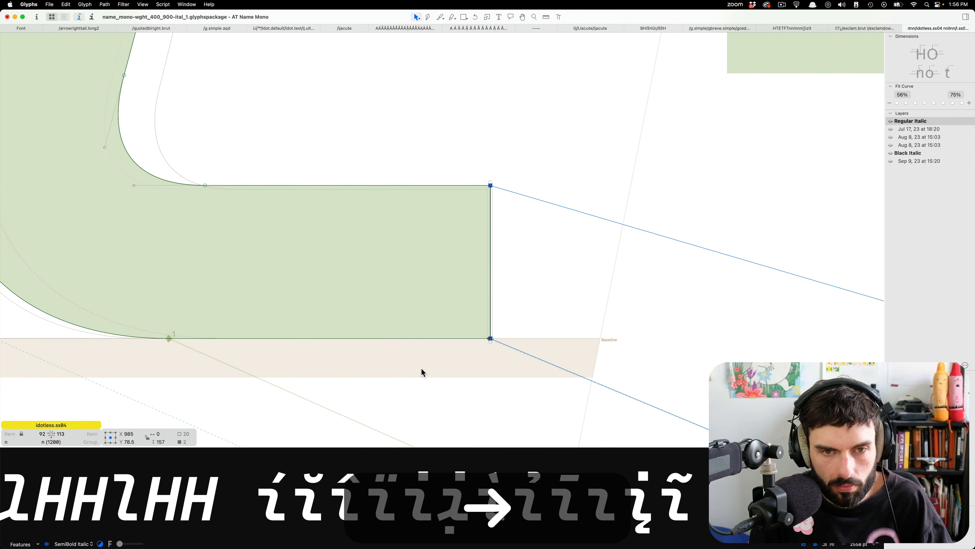
{"action": "key", "text": "Right"}
{"action": "left_click", "coordinate": [422, 369]}
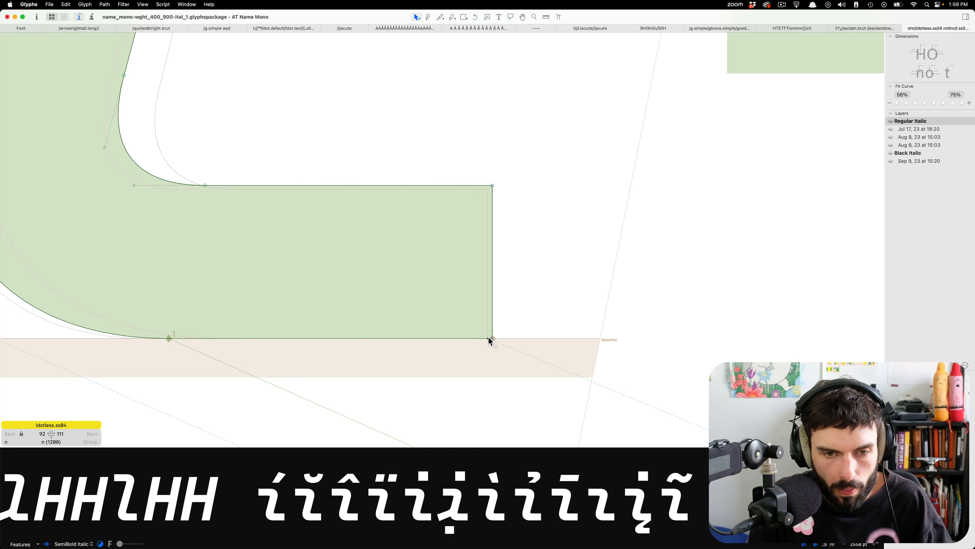
Align the Regular Italic ogonek anchor with the foot's lower corner at X 987, save the font and return to text editing.
{"action": "left_click", "coordinate": [488, 337]}
{"action": "left_click_drag", "start_coordinate": [488, 338], "coordinate": [493, 338]}
{"action": "scroll", "coordinate": [467, 338], "scroll_direction": "down", "scroll_amount": 10}
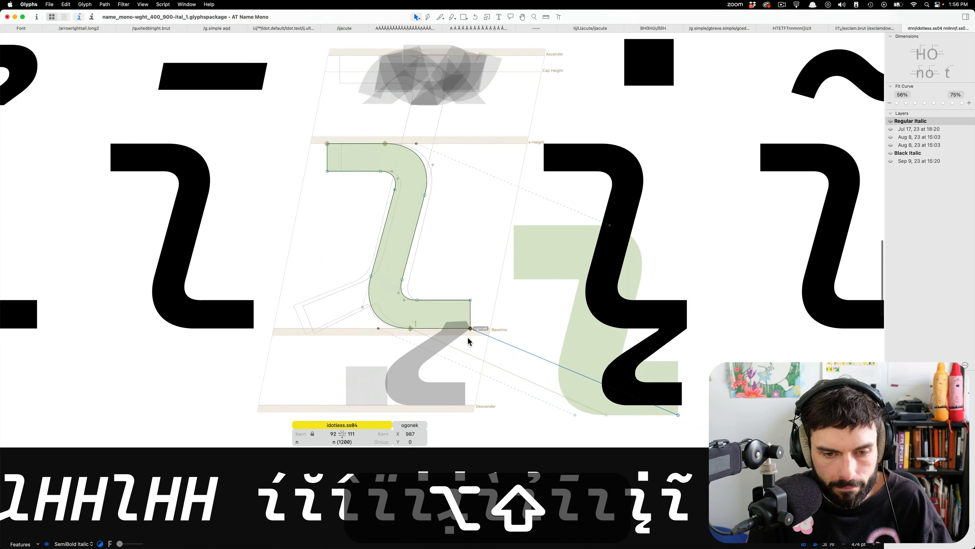
{"action": "key", "text": "super+s"}
{"action": "key", "text": "t"}
Insert the default lcaron between lacute.ss05 and lcaron.ss05 in the last sample line.
{"action": "scroll", "coordinate": [649, 348], "scroll_direction": "down", "scroll_amount": 8}
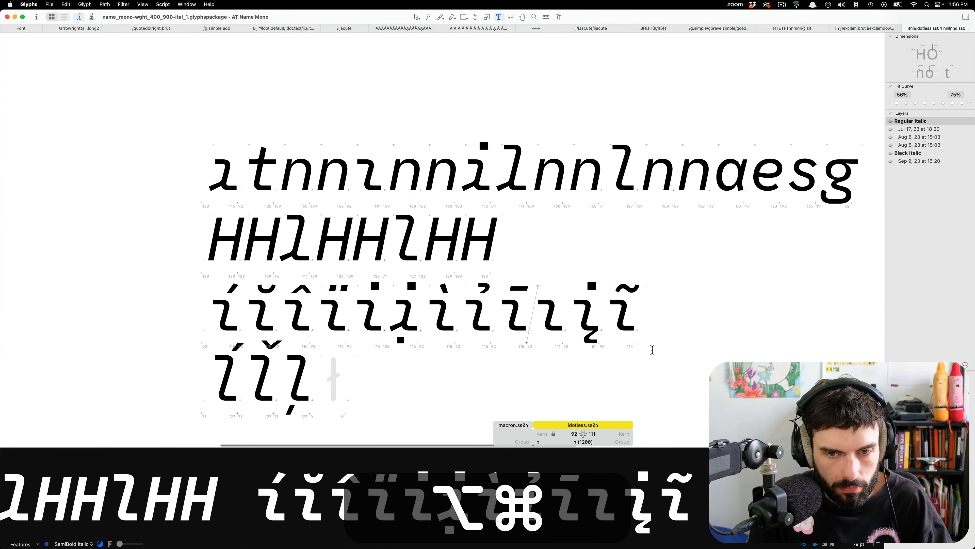
{"action": "scroll", "coordinate": [298, 343], "scroll_direction": "down", "scroll_amount": 3}
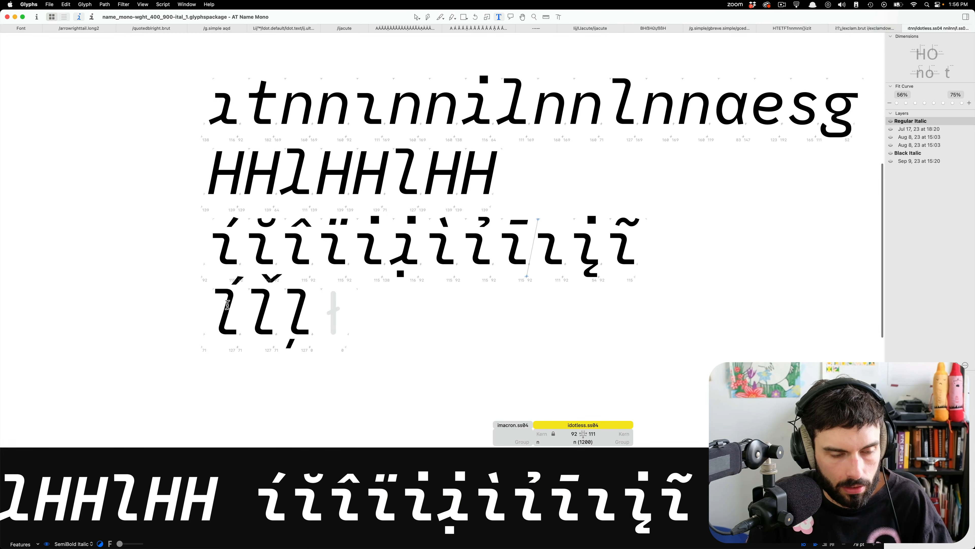
{"action": "left_click", "coordinate": [247, 302]}
{"action": "key", "text": "super+f"}
{"action": "type", "text": "lcaron"}
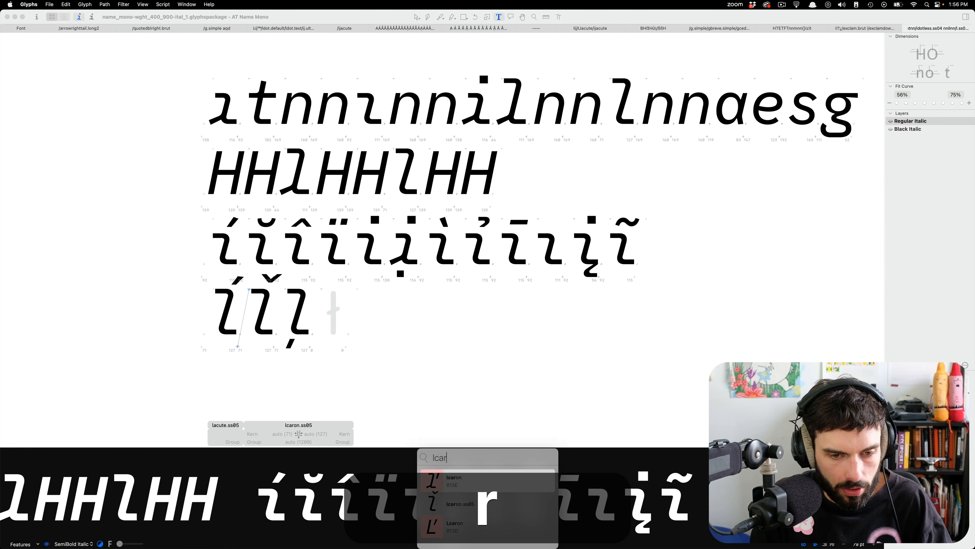
{"action": "key", "text": "Return"}
Insert the default lslash before the empty lslash.ss05 in the last sample line.
{"action": "key", "text": "Right"}
{"action": "key", "text": "Right"}
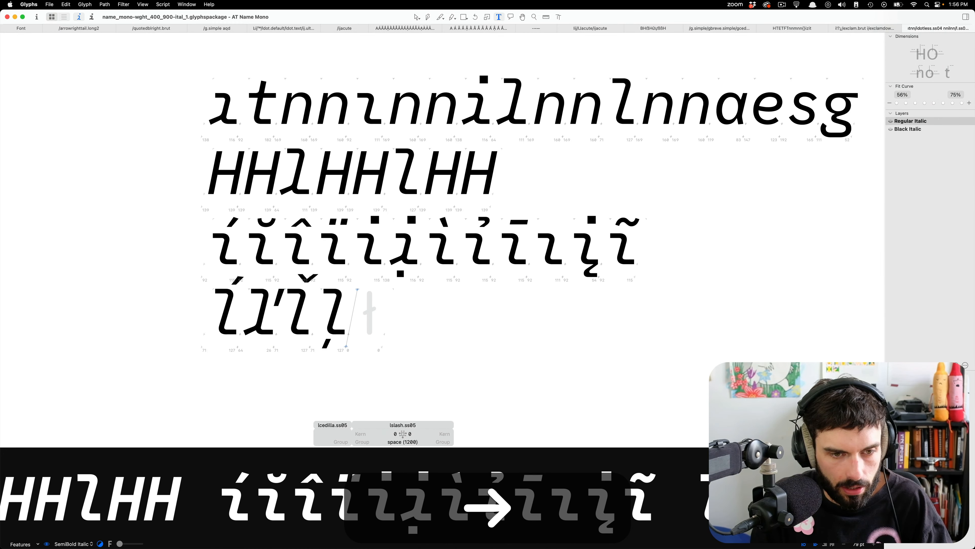
{"action": "key", "text": "super+f"}
{"action": "key", "text": "super+a"}
{"action": "key", "text": "BackSpace"}
{"action": "type", "text": "lsr"}
{"action": "key", "text": "BackSpace"}
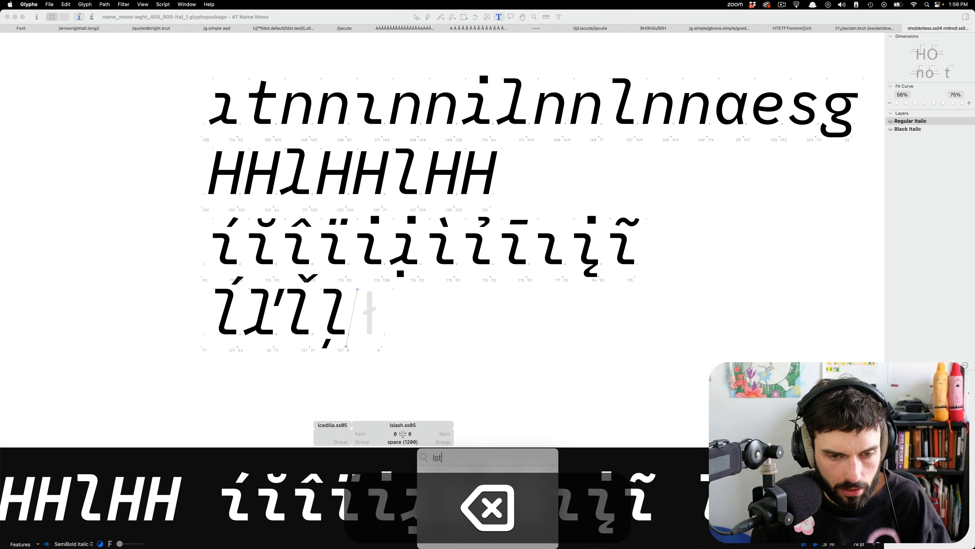
{"action": "key", "text": "Return"}
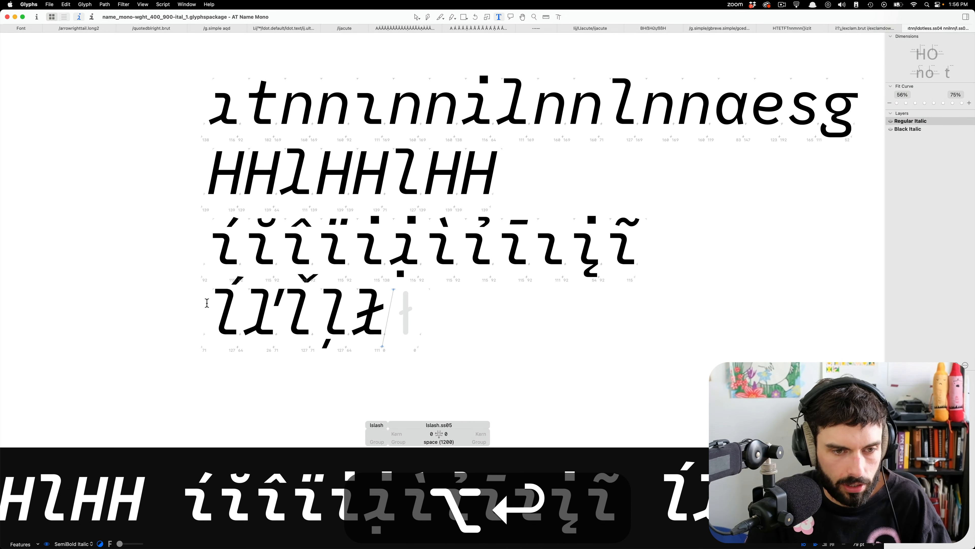
In Regular Italic, replace the caroncomb component of lcaron.ss05 with the vertical caron outline copied from lcaron.
{"action": "scroll", "coordinate": [474, 293], "scroll_direction": "up", "scroll_amount": 5}
{"action": "left_click", "coordinate": [474, 293]}
{"action": "key", "text": "Escape"}
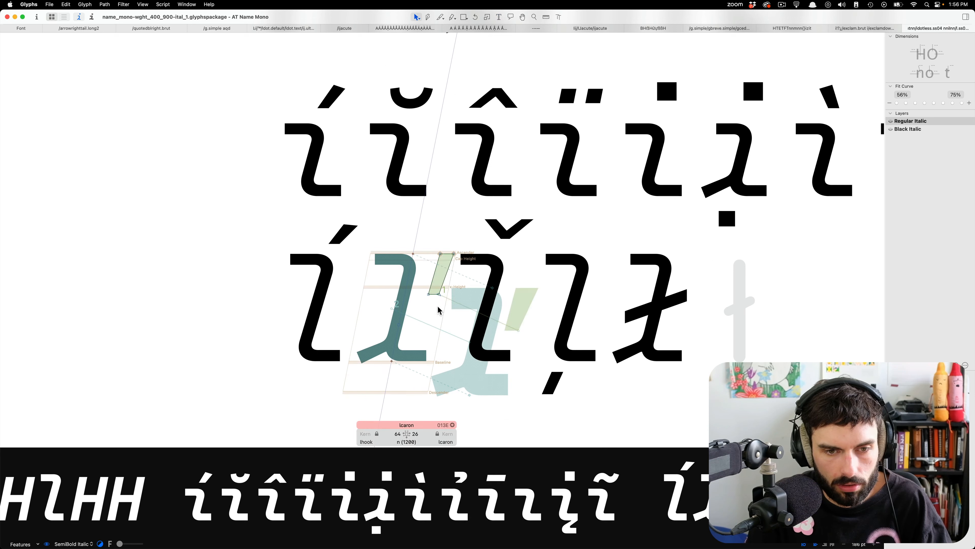
{"action": "key", "text": "super+c"}
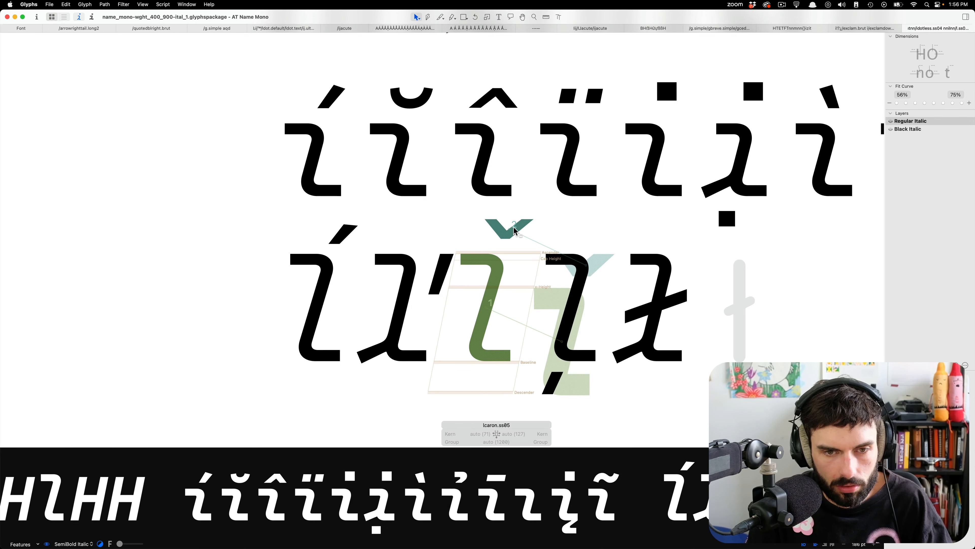
{"action": "left_click", "coordinate": [515, 231]}
{"action": "key", "text": "BackSpace"}
{"action": "key", "text": "super+v"}
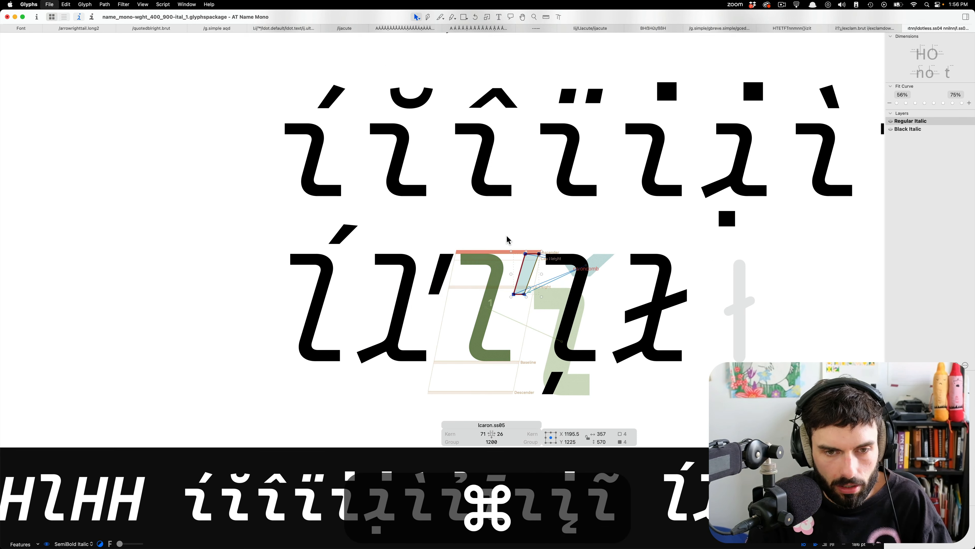
In Black Italic, replace the caroncomb component of lcaron.ss05 with the vertical caron outline copied from lcaron.
{"action": "key", "text": "super+2"}
{"action": "double_click", "coordinate": [435, 289]}
{"action": "key", "text": "super+c"}
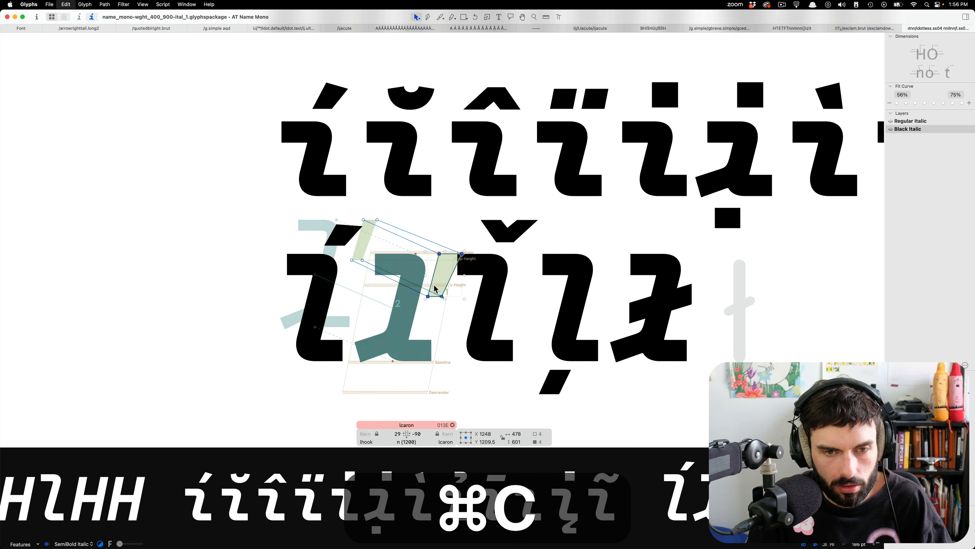
{"action": "double_click", "coordinate": [514, 235]}
{"action": "left_click", "coordinate": [514, 235]}
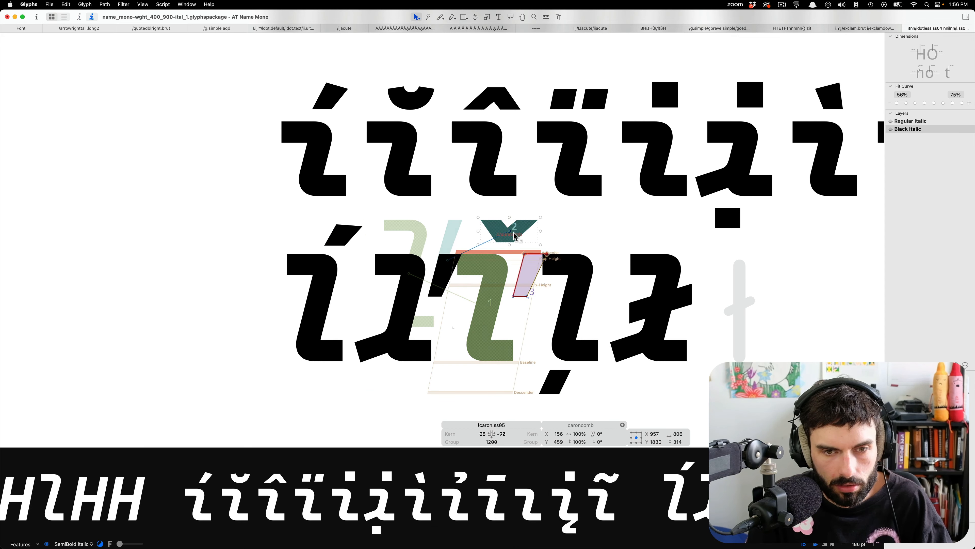
{"action": "key", "text": "BackSpace"}
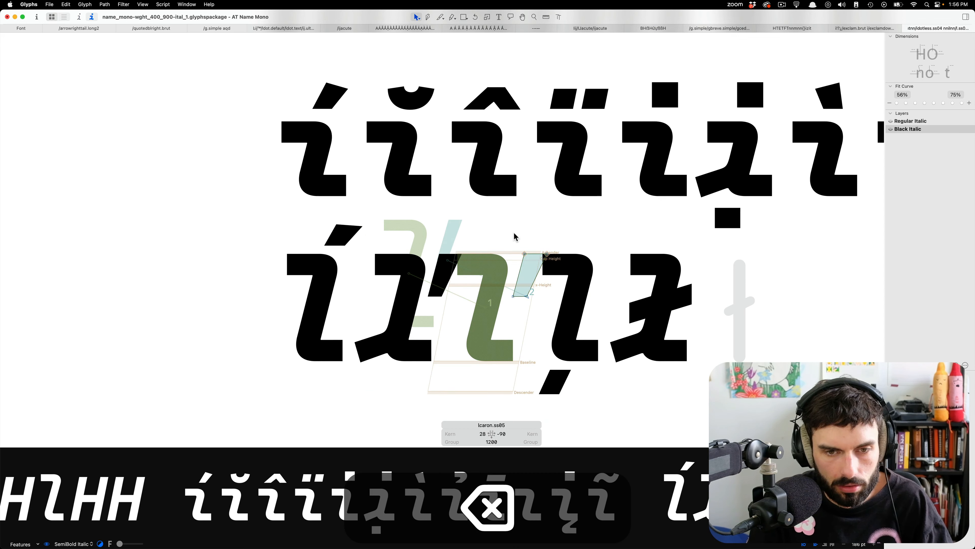
In Black Italic, add the l.ss05 component to the empty lslash.ss05 and paste in the slash outline copied from lslash.
{"action": "double_click", "coordinate": [628, 295]}
{"action": "key", "text": "super+c"}
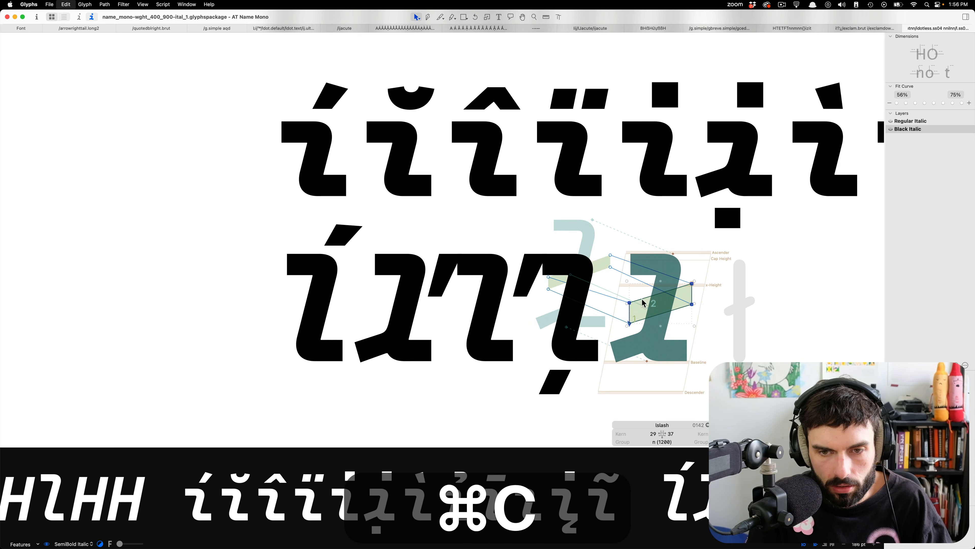
{"action": "double_click", "coordinate": [726, 310]}
{"action": "right_click", "coordinate": [726, 307]}
{"action": "left_click", "coordinate": [745, 310]}
{"action": "type", "text": "l.s"}
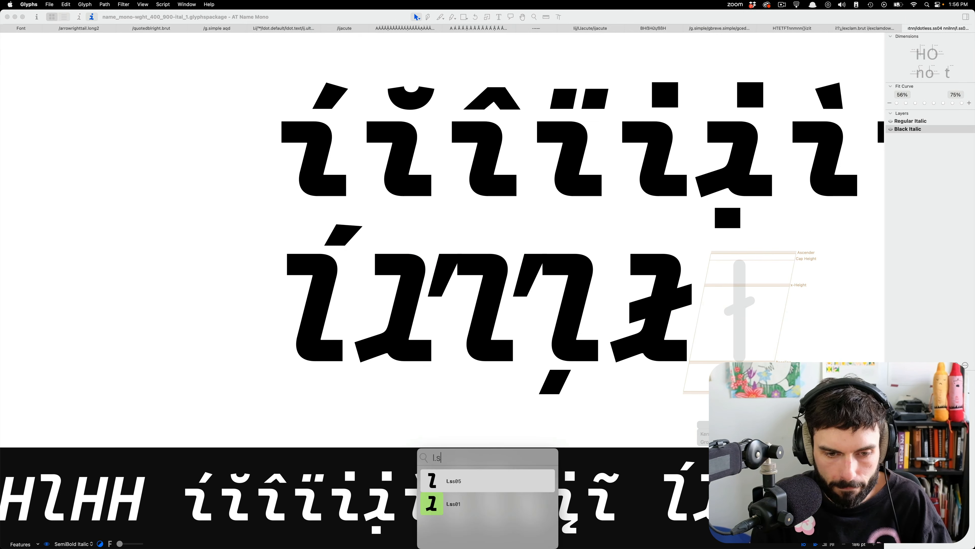
{"action": "key", "text": "Return"}
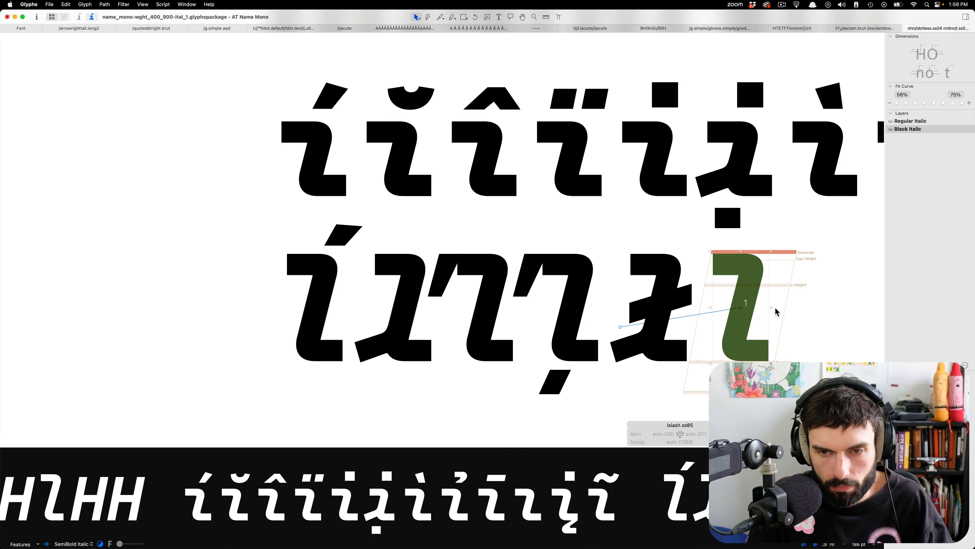
{"action": "key", "text": "super+v"}
Nudge the pasted slash of the Black Italic lslash.ss05 slightly left so it sits centred on the stem.
{"action": "scroll", "coordinate": [777, 315], "scroll_direction": "up", "scroll_amount": 5}
{"action": "key", "text": "alt+shift+slash"}
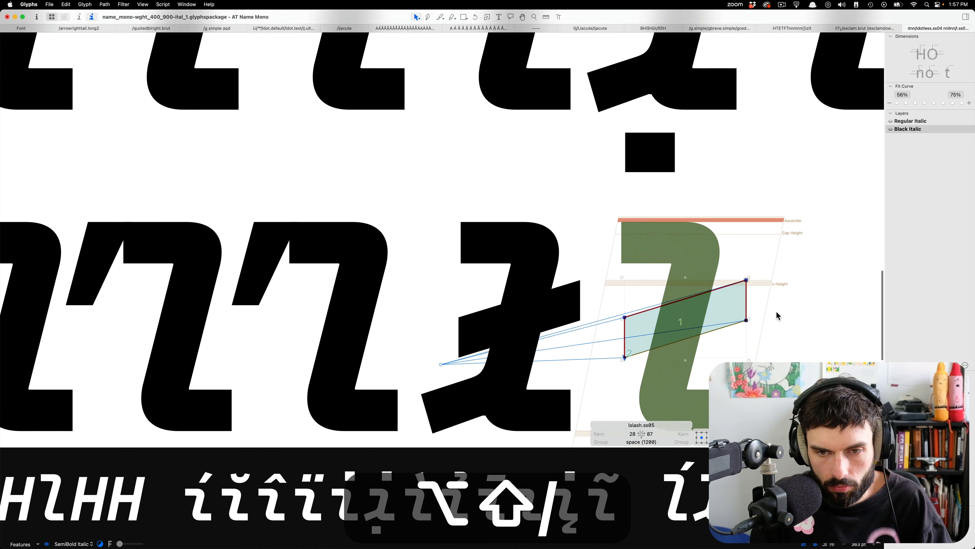
{"action": "key", "text": "shift+k"}
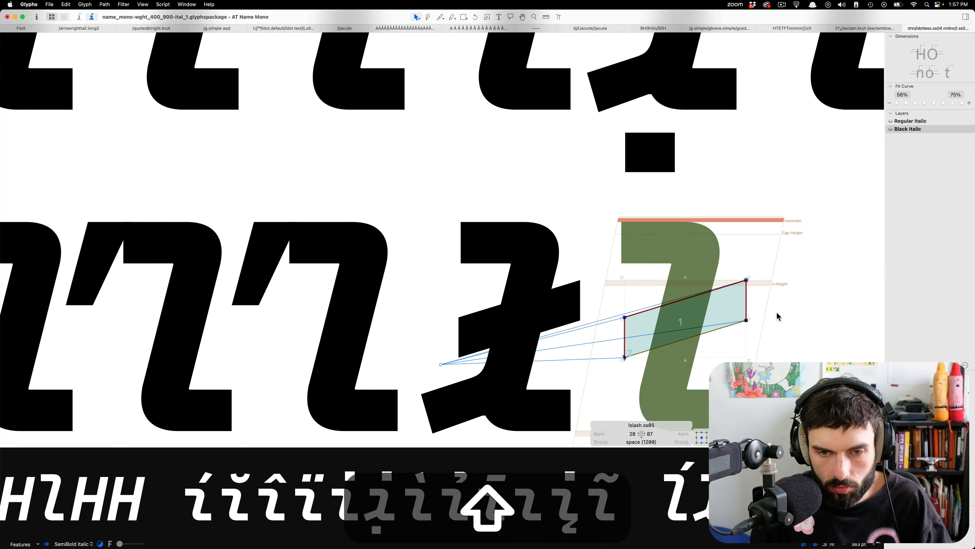
{"action": "key", "text": "shift+Left"}
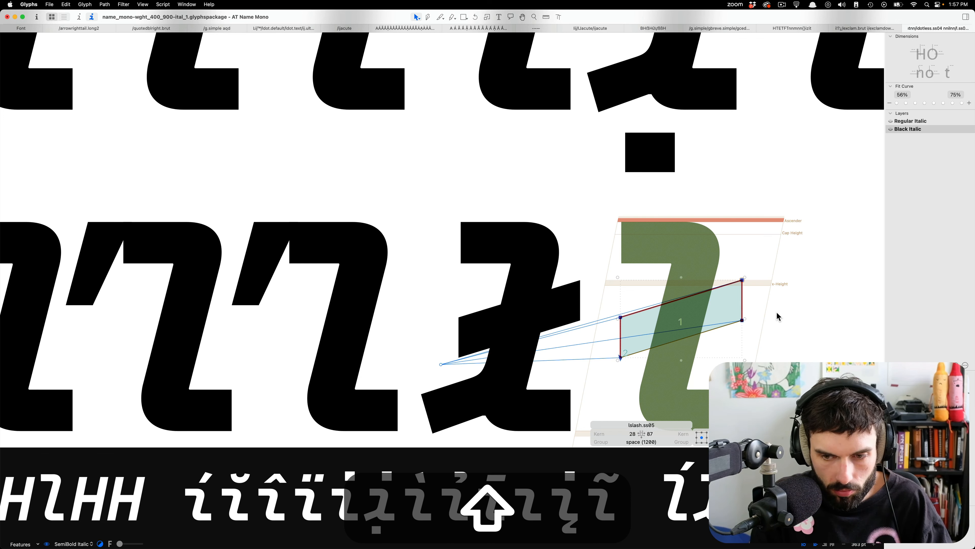
{"action": "key", "text": "shift+Left"}
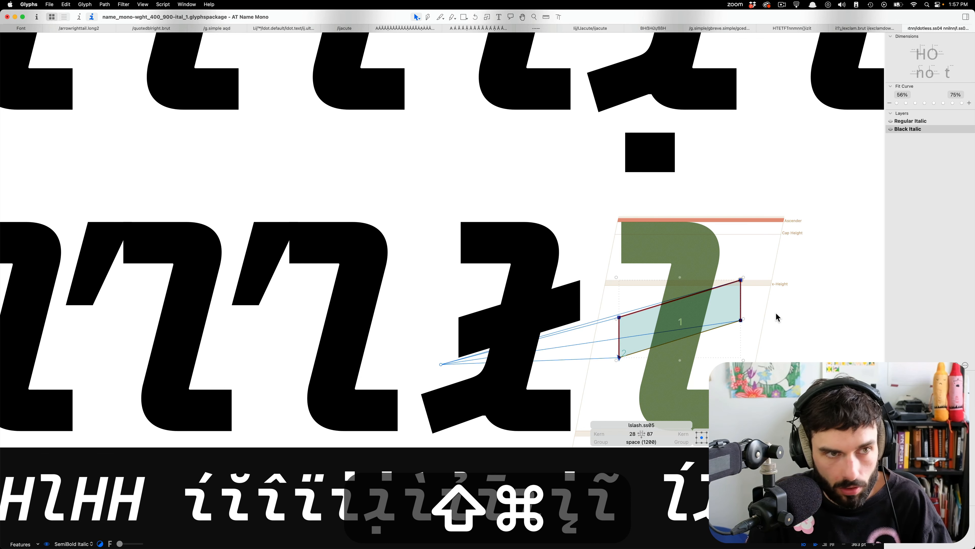
Copy the l.ss05 component of lslash.ss05 from Black Italic into its Regular Italic layer.
{"action": "key", "text": "super+c"}
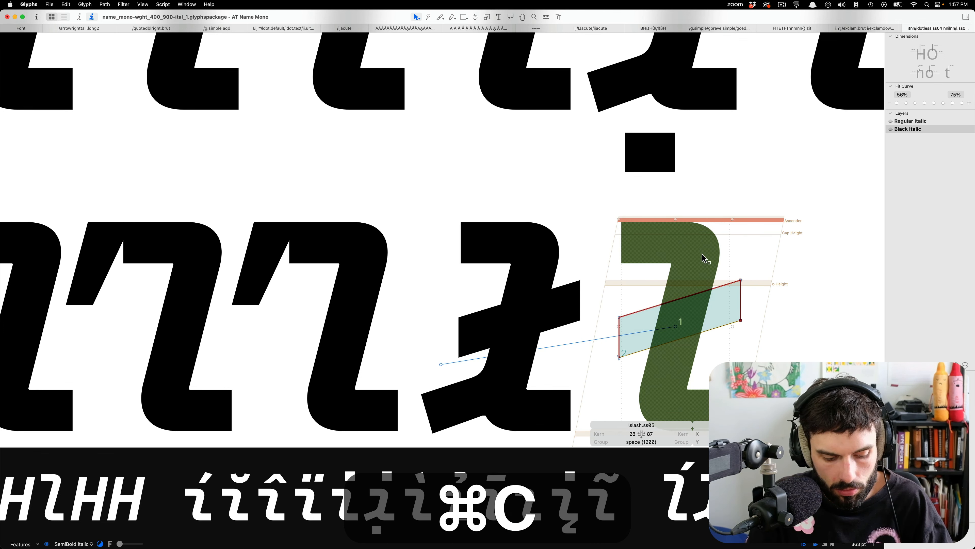
{"action": "key", "text": "super+1"}
{"action": "scroll", "coordinate": [696, 272], "scroll_direction": "down", "scroll_amount": 3}
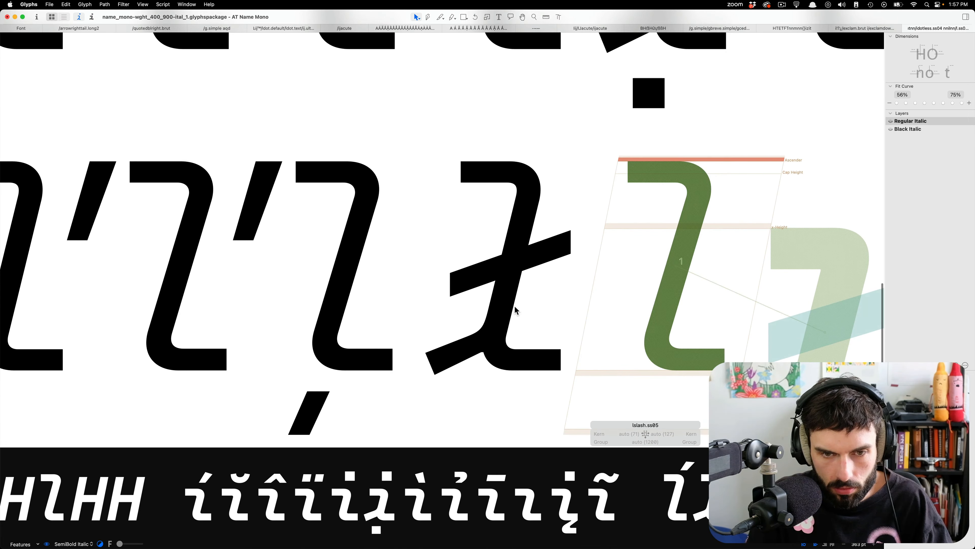
Paste the slash outline from the Regular Italic lslash into lslash.ss05, save the font and return to text editing.
{"action": "double_click", "coordinate": [514, 307]}
{"action": "key", "text": "super+a"}
{"action": "key", "text": "super+c"}
{"action": "double_click", "coordinate": [658, 230]}
{"action": "key", "text": "super+v"}
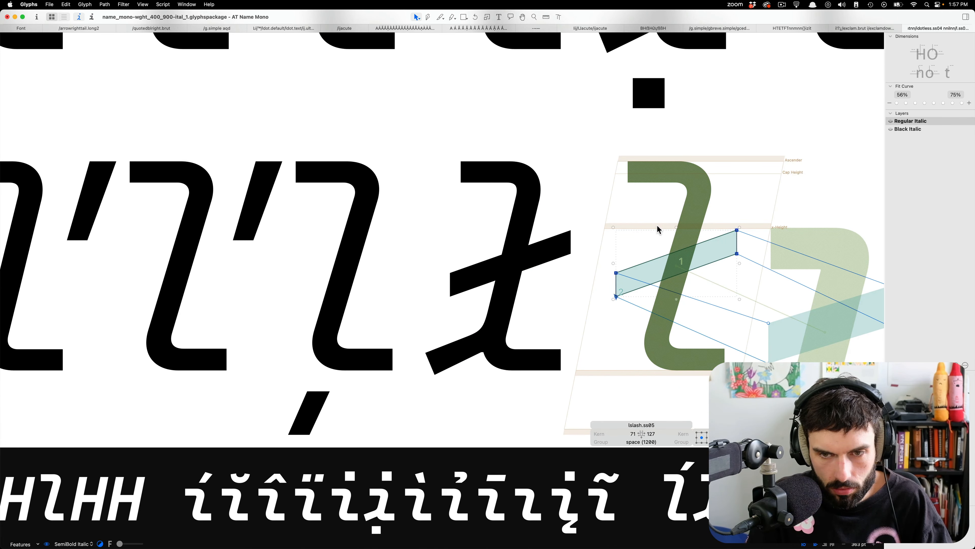
{"action": "key", "text": "super+s"}
{"action": "key", "text": "alt+super+t"}
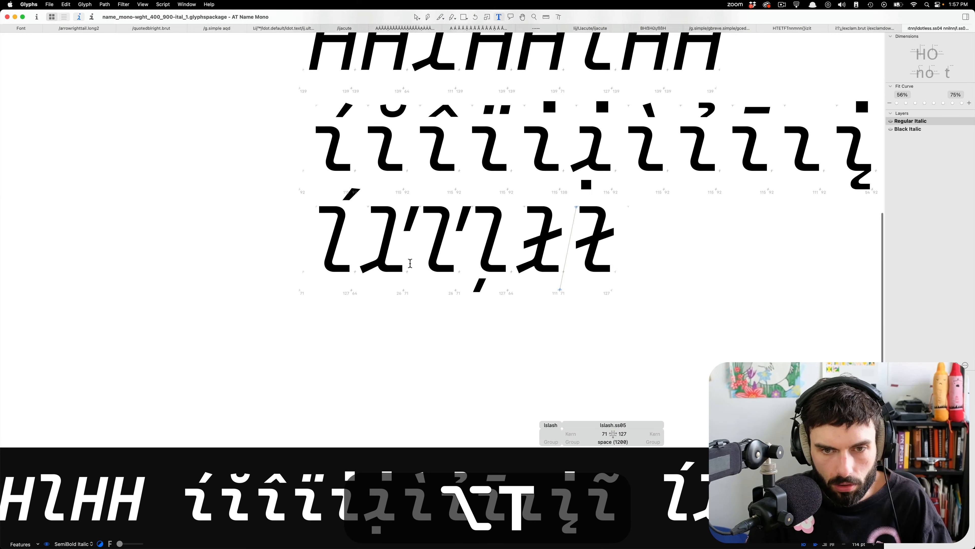
Reopen lslash.ss05 for outline editing, check its slash against the sample lines and save the font.
{"action": "scroll", "coordinate": [469, 254], "scroll_direction": "up", "scroll_amount": 10}
{"action": "double_click", "coordinate": [453, 230]}
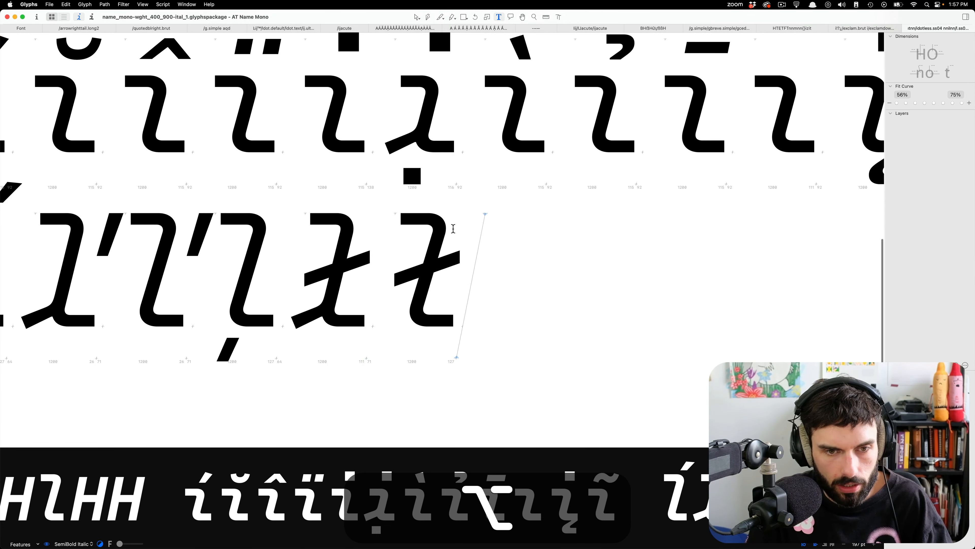
{"action": "key", "text": "super+u"}
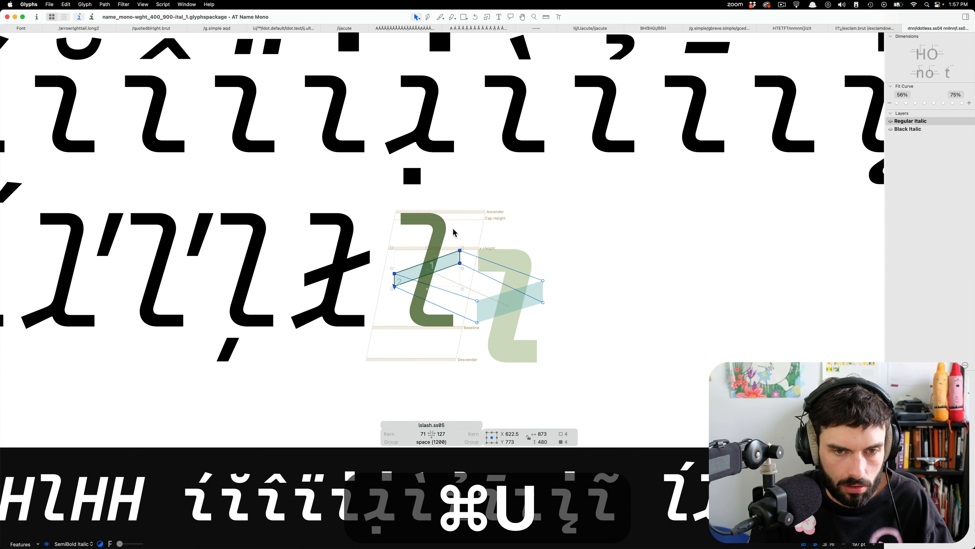
{"action": "key", "text": "super+u"}
{"action": "key", "text": "super+s"}
{"action": "scroll", "coordinate": [463, 234], "scroll_direction": "down", "scroll_amount": 5}
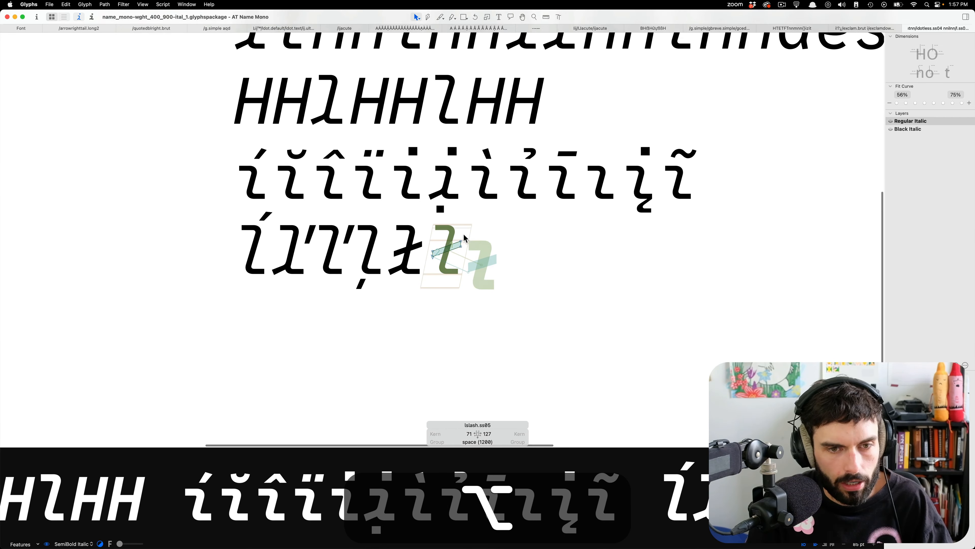
{"action": "scroll", "coordinate": [507, 254], "scroll_direction": "up", "scroll_amount": 4}
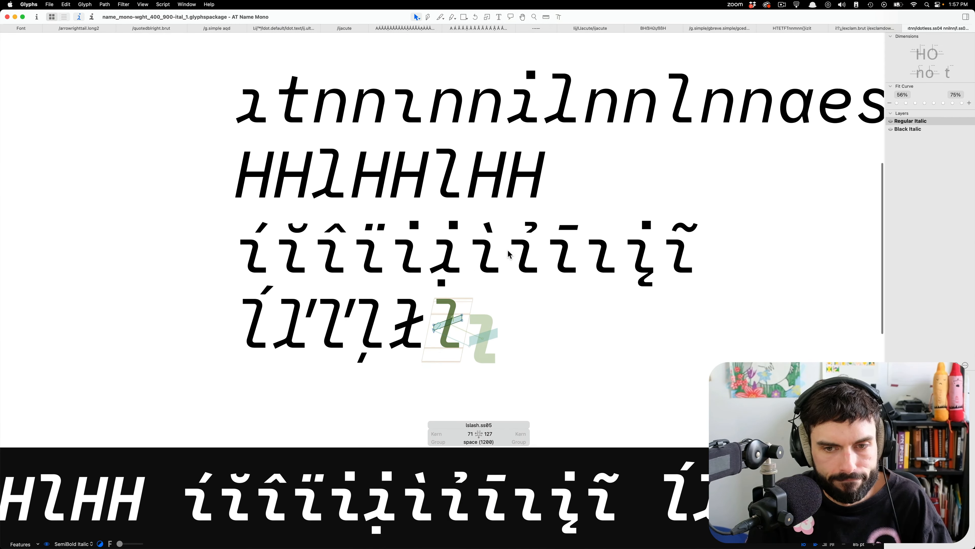
Open the italic font's OpenType feature settings and move the window aside.
{"action": "key", "text": "super+i"}
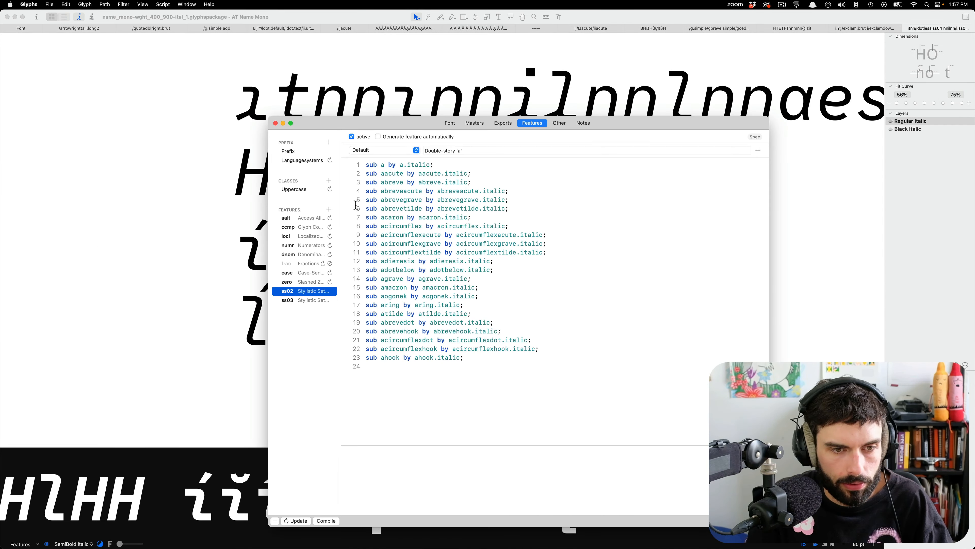
{"action": "left_click", "coordinate": [330, 210]}
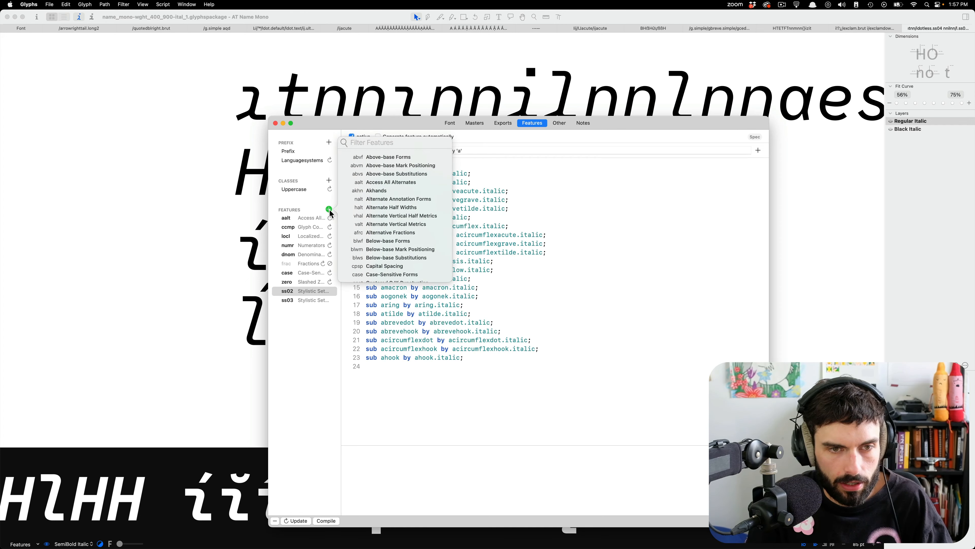
{"action": "key", "text": "Escape"}
{"action": "left_click_drag", "start_coordinate": [625, 122], "coordinate": [884, 86]}
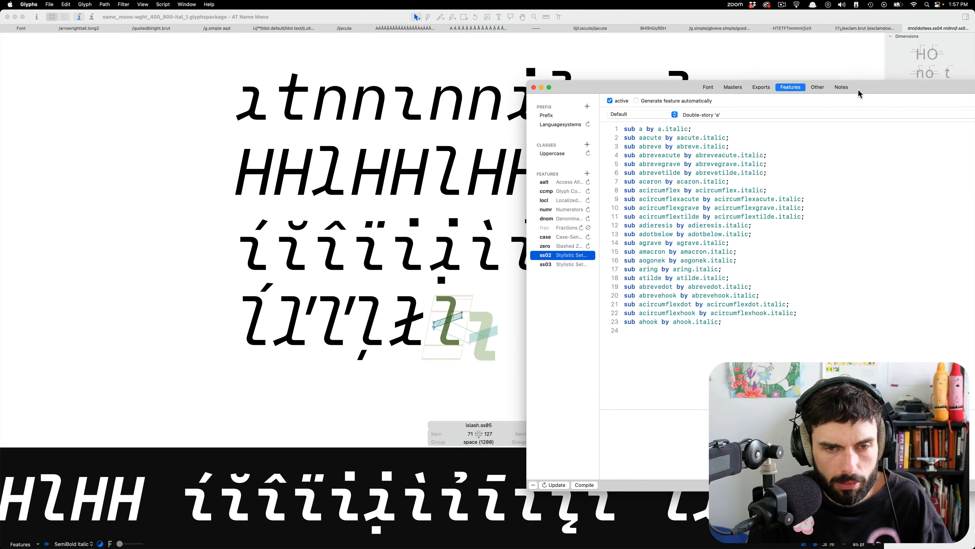
Open the upright font's feature settings and place them beside the italic font's feature window.
{"action": "key", "text": "ctrl+Up"}
{"action": "left_click", "coordinate": [409, 185]}
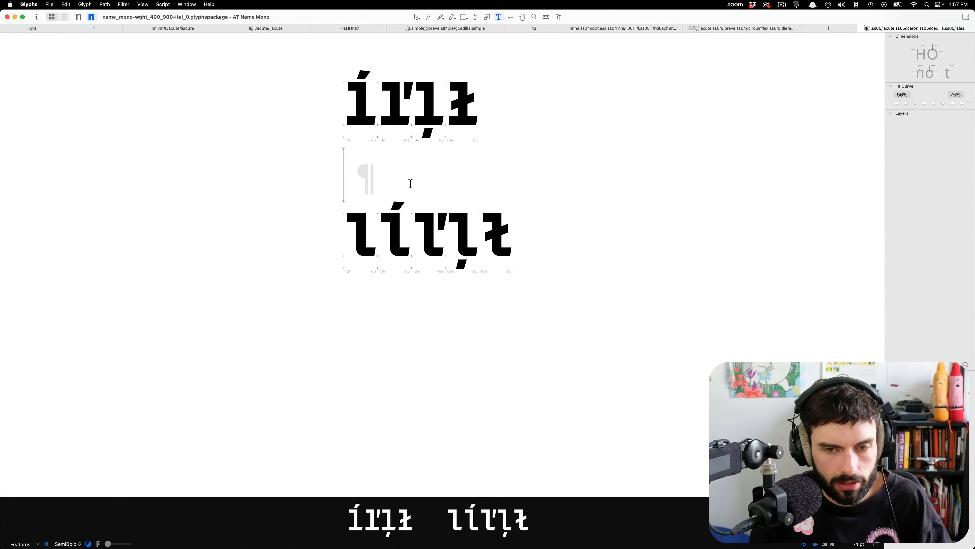
{"action": "key", "text": "super+i"}
{"action": "left_click_drag", "start_coordinate": [630, 29], "coordinate": [443, 71]}
{"action": "key", "text": "ctrl+Up"}
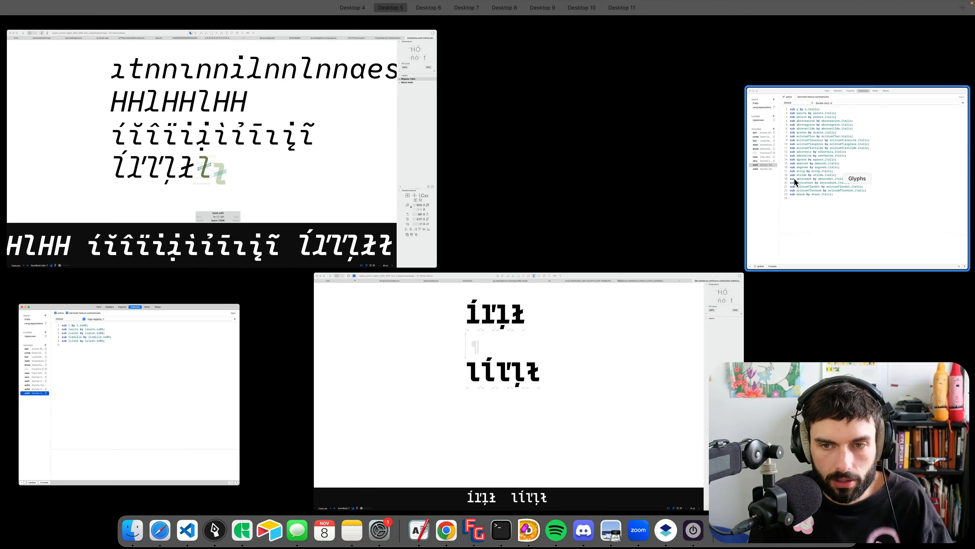
{"action": "left_click", "coordinate": [794, 177]}
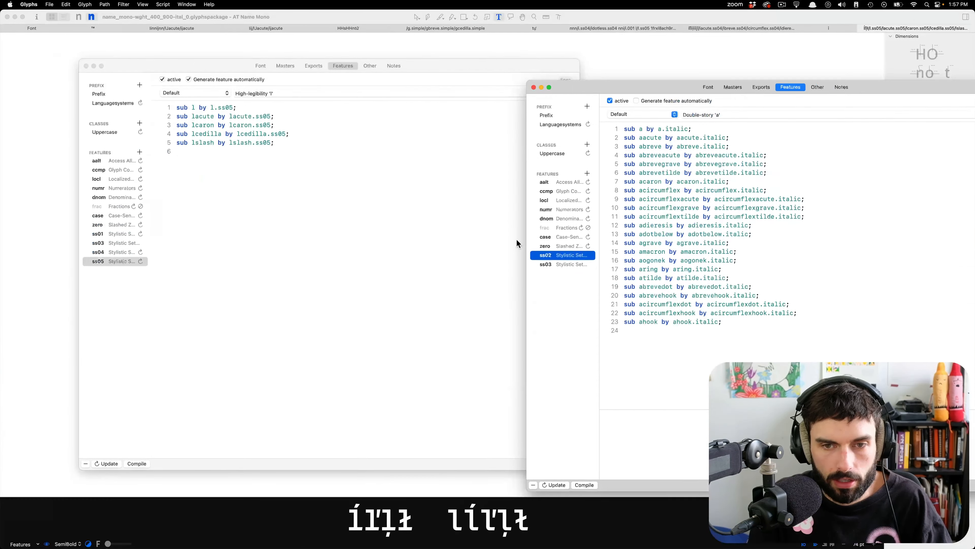
Copy the ss04 feature from the upright font into the italic font's features.
{"action": "left_click", "coordinate": [137, 290]}
{"action": "left_click", "coordinate": [116, 256]}
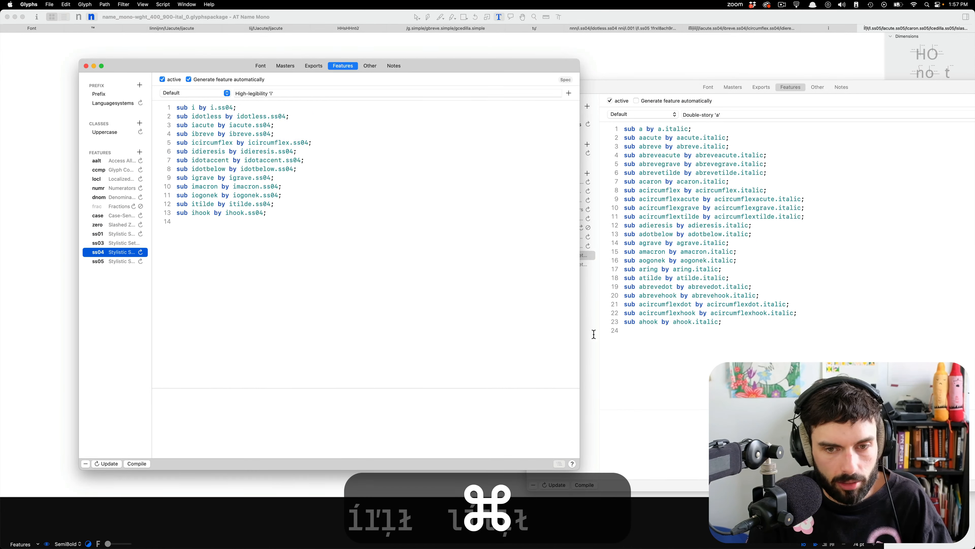
{"action": "key", "text": "super+grave"}
{"action": "key", "text": "super+v"}
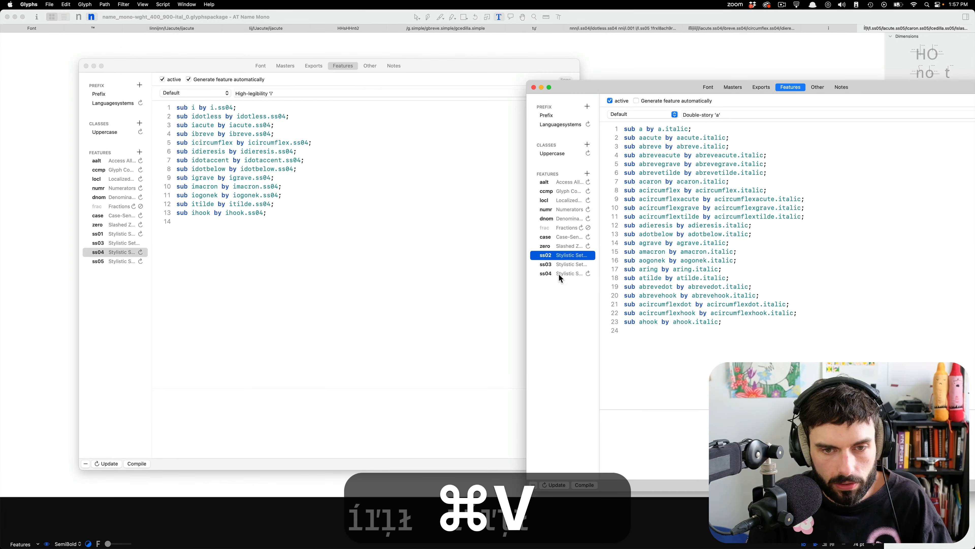
{"action": "left_click", "coordinate": [560, 274]}
Copy the ss05 feature from the upright font into the italic font's features.
{"action": "left_click", "coordinate": [127, 265]}
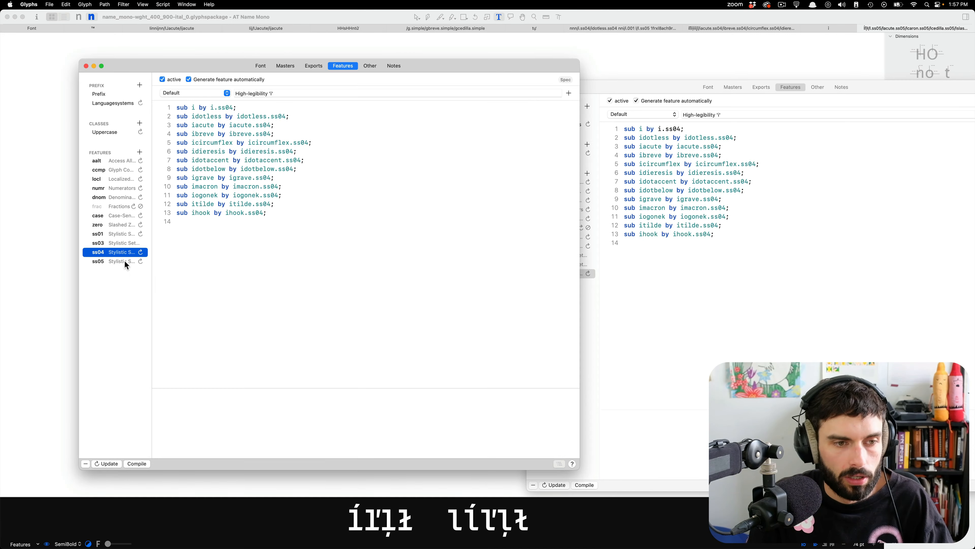
{"action": "left_click", "coordinate": [119, 263]}
{"action": "key", "text": "super+c"}
{"action": "left_click", "coordinate": [584, 305]}
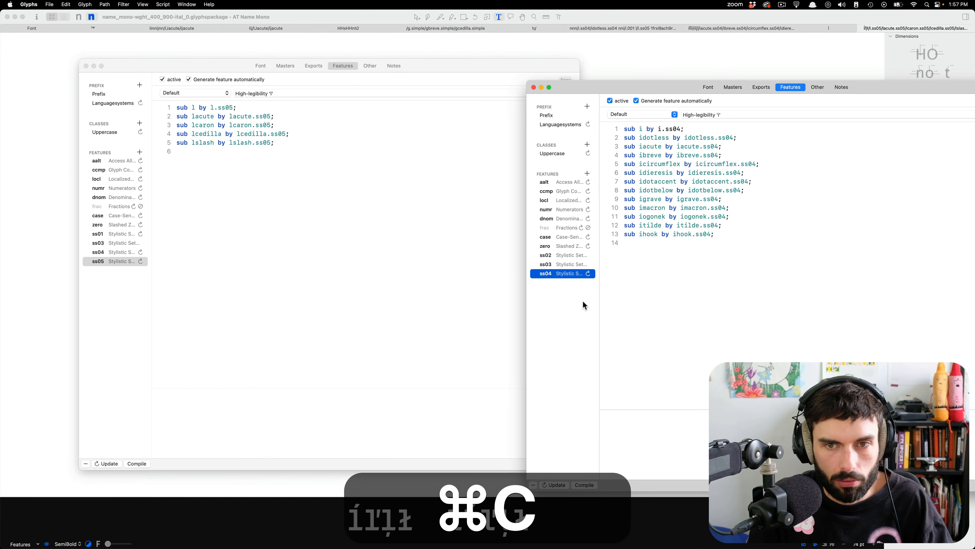
{"action": "key", "text": "super+v"}
{"action": "left_click", "coordinate": [569, 284]}
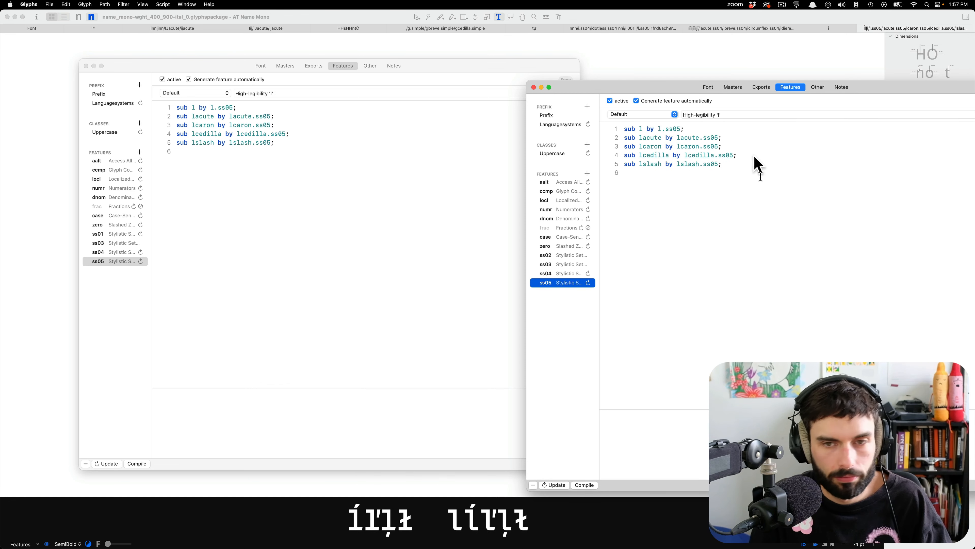
{"action": "left_click", "coordinate": [769, 180]}
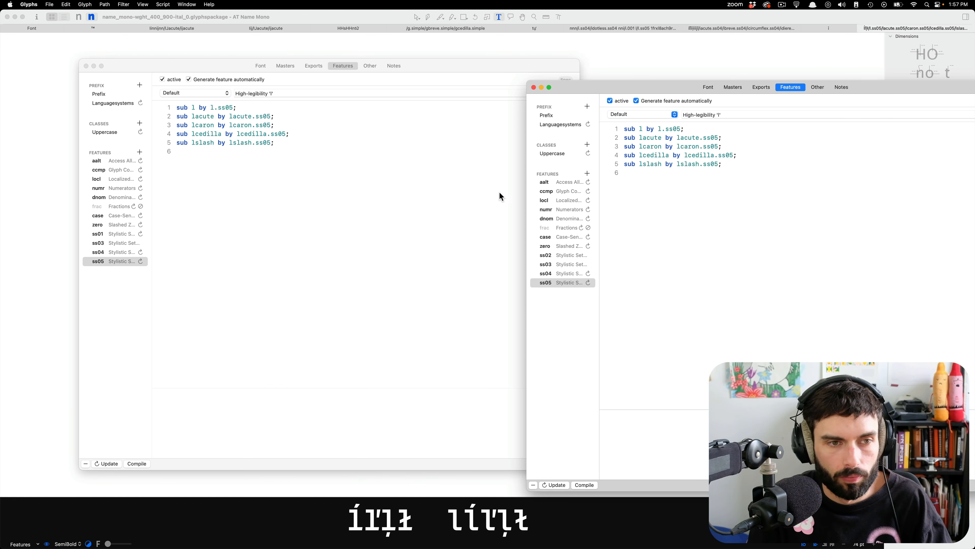
{"action": "key", "text": "super+Tab"}
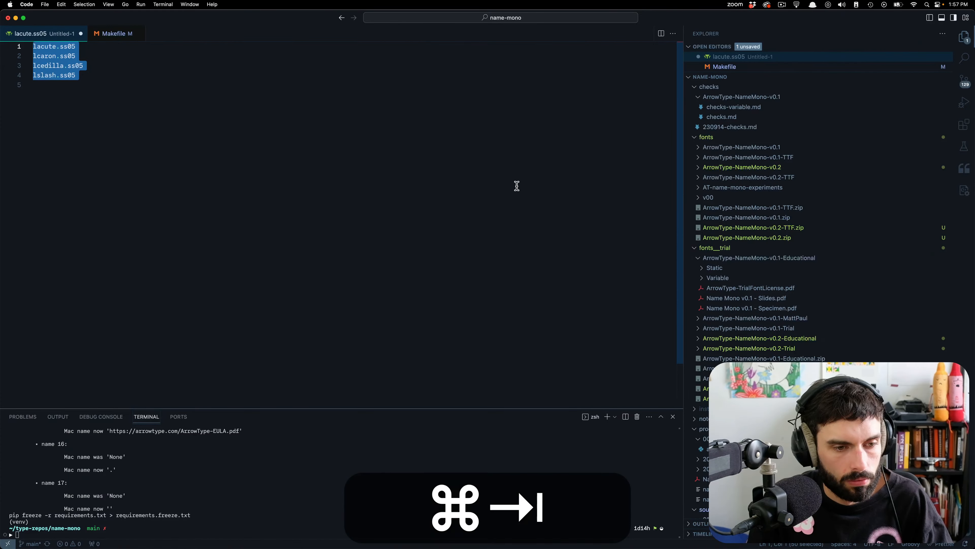
{"action": "key", "text": "super+Tab"}
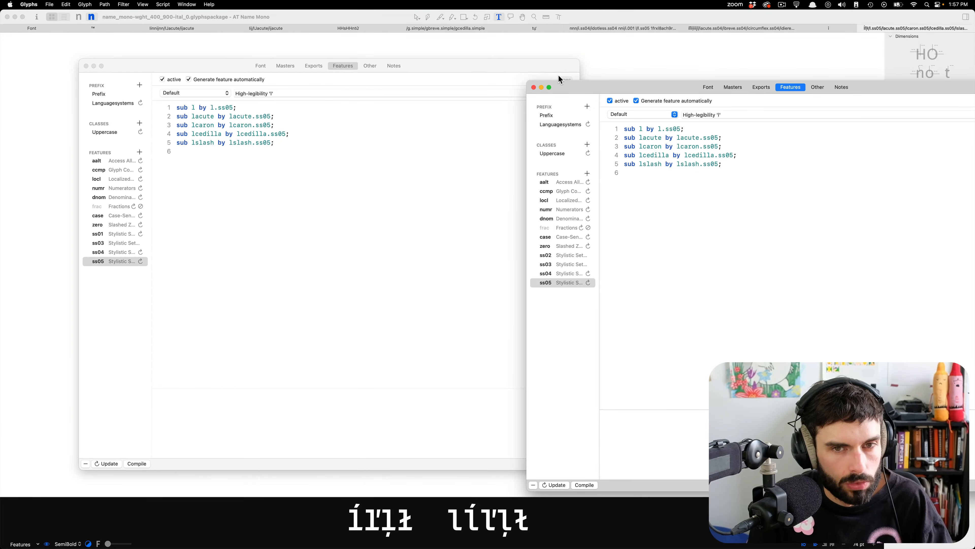
Close the italic font's feature settings, return to its edit view and shrink the preview area to a narrow strip.
{"action": "left_click", "coordinate": [534, 87]}
{"action": "key", "text": "ctrl+Up"}
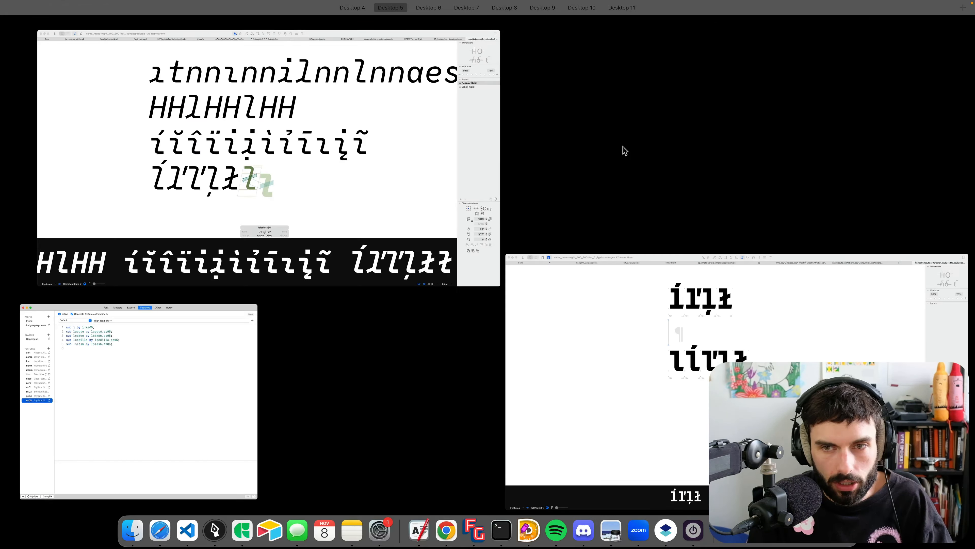
{"action": "left_click", "coordinate": [426, 146]}
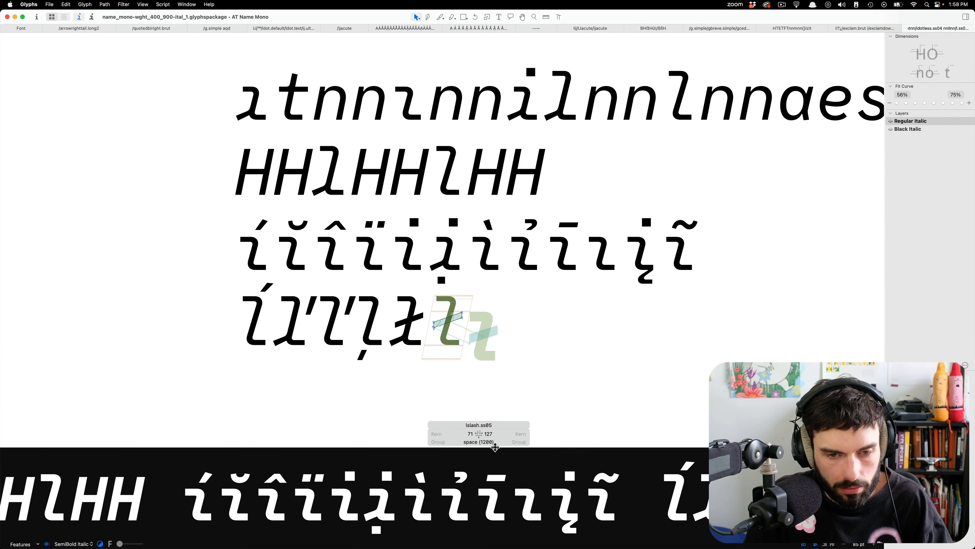
{"action": "left_click_drag", "start_coordinate": [495, 447], "coordinate": [474, 518]}
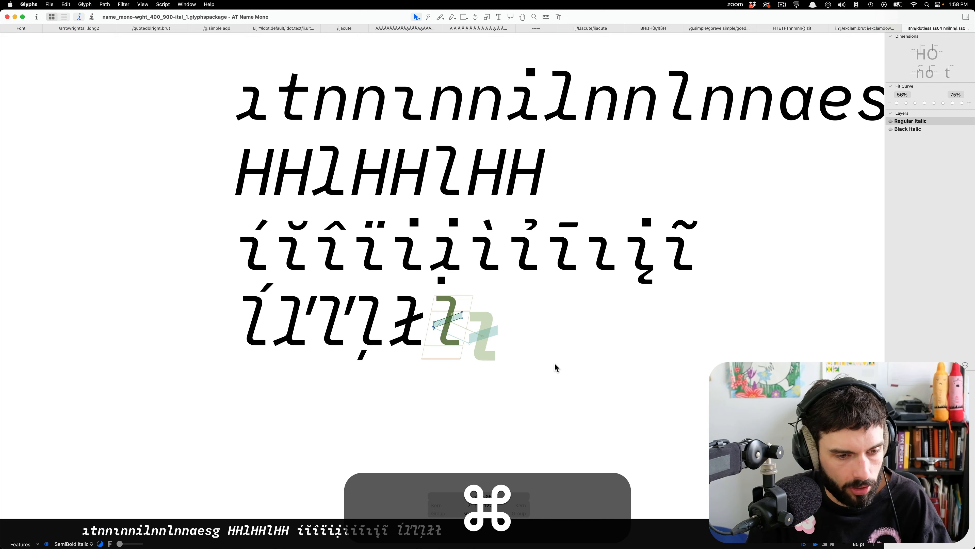
Switch to the VS Code terminal and run "make clean && make all" to rebuild the fonts.
{"action": "key", "text": "super+Tab"}
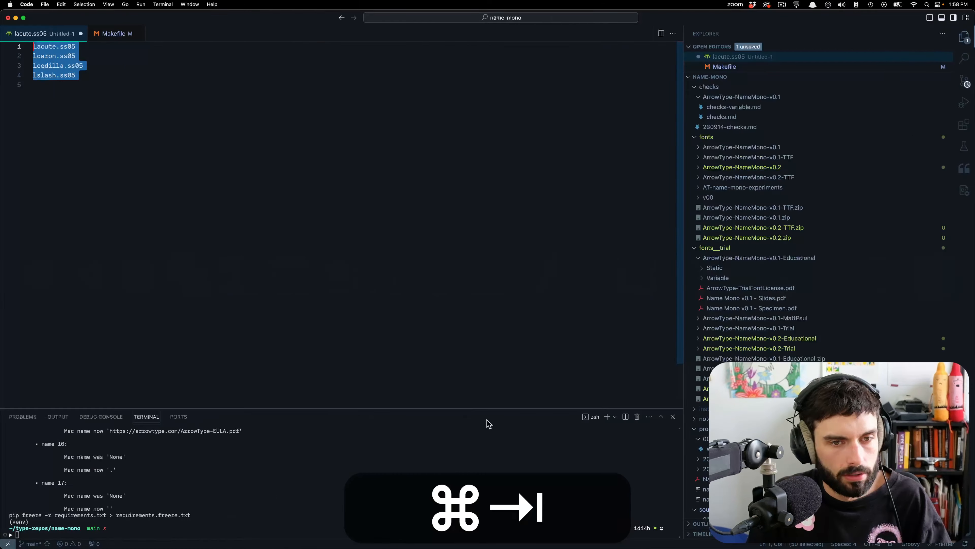
{"action": "left_click", "coordinate": [422, 464]}
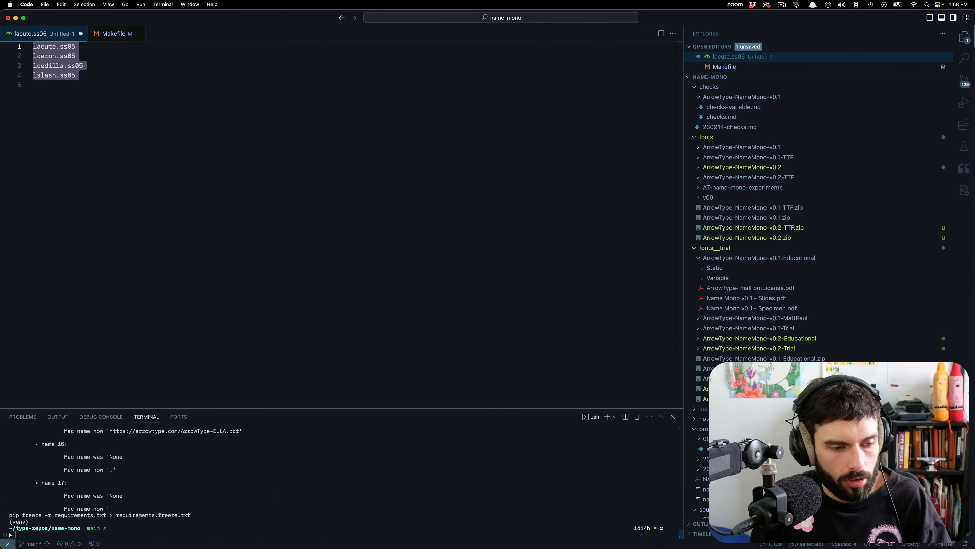
{"action": "key", "text": "Up"}
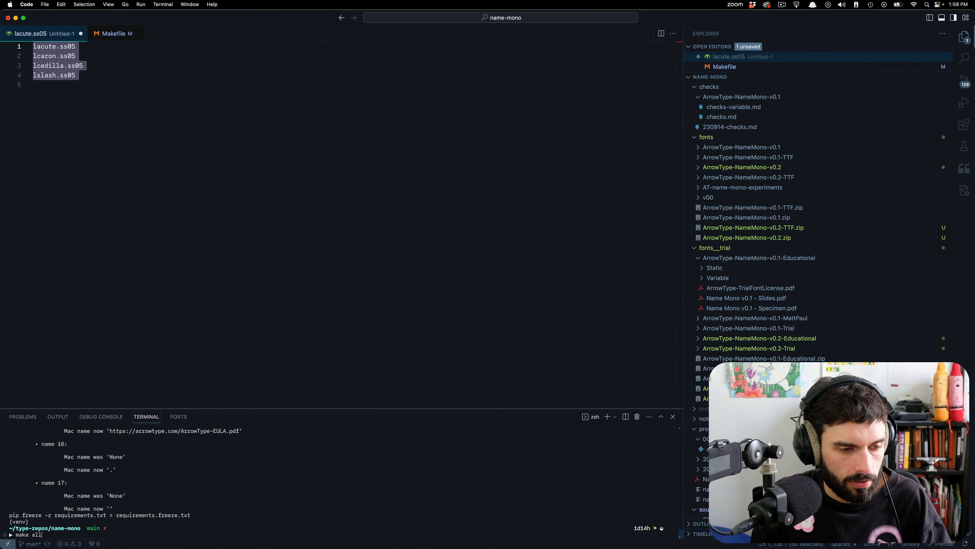
{"action": "key", "text": "BackSpace"}
{"action": "key", "text": "BackSpace"}
{"action": "key", "text": "BackSpace"}
{"action": "type", "text": "va"}
{"action": "key", "text": "BackSpace"}
{"action": "key", "text": "BackSpace"}
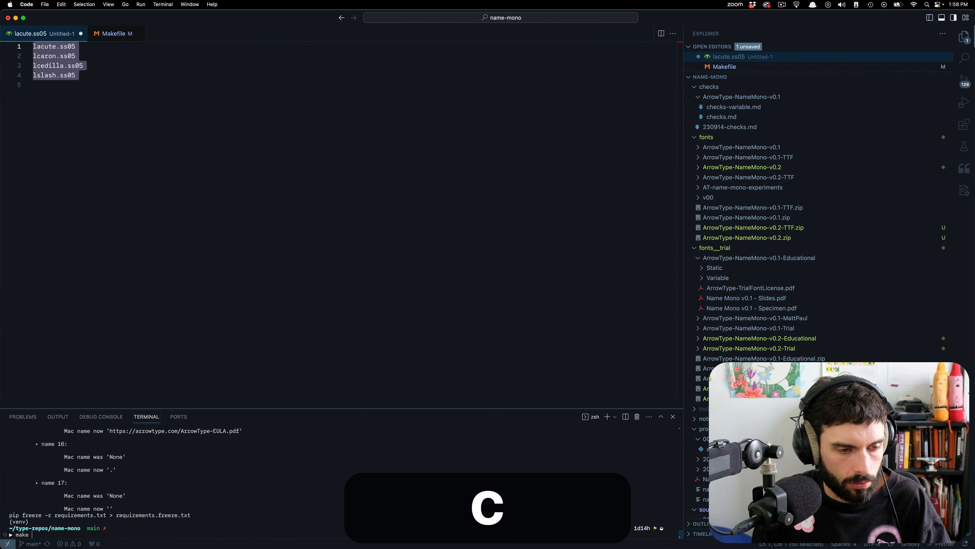
{"action": "type", "text": "clean && A"}
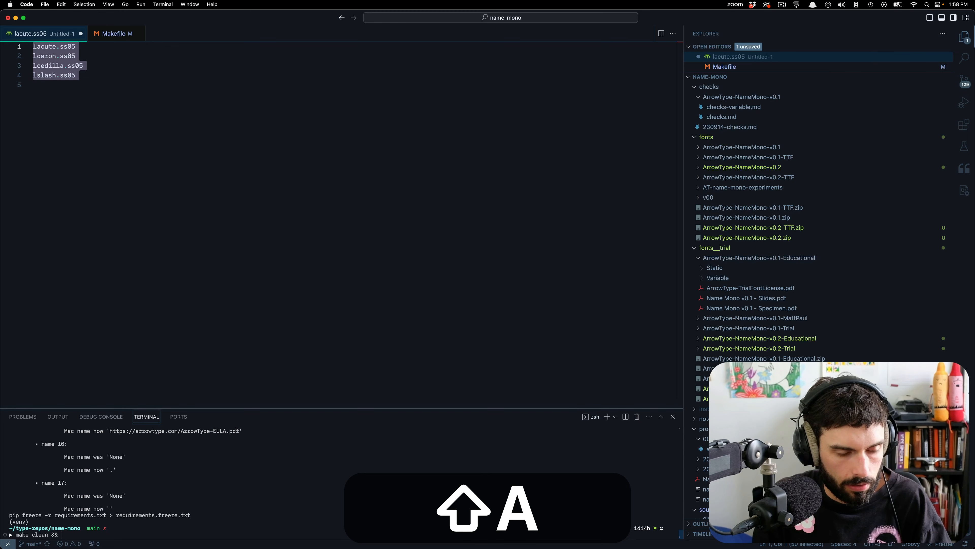
{"action": "key", "text": "BackSpace"}
{"action": "type", "text": "make all"}
{"action": "key", "text": "Return"}
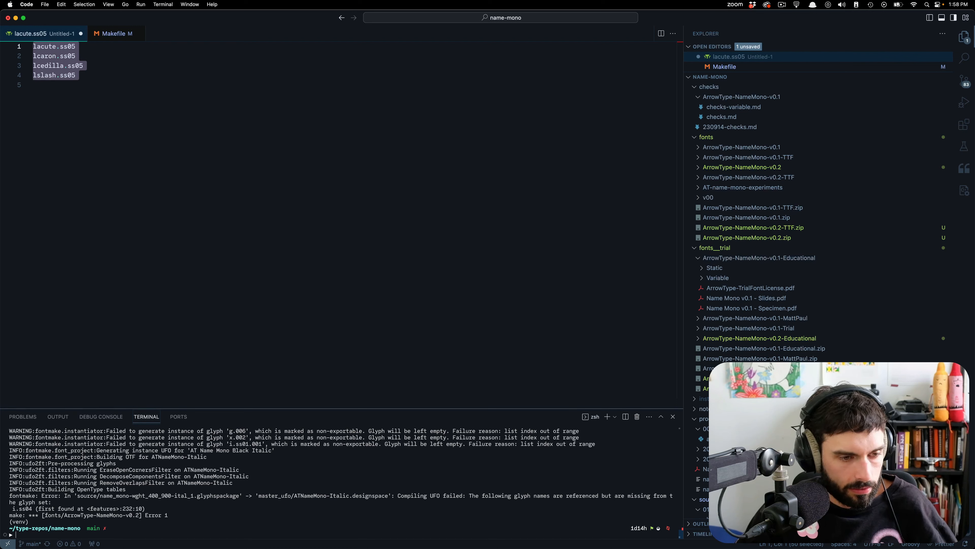
Switch to Glyphs and create the missing i.ss04 glyph, inserting it before iacute.ss04 at the start of the accented i line.
{"action": "mouse_move", "coordinate": [242, 547]}
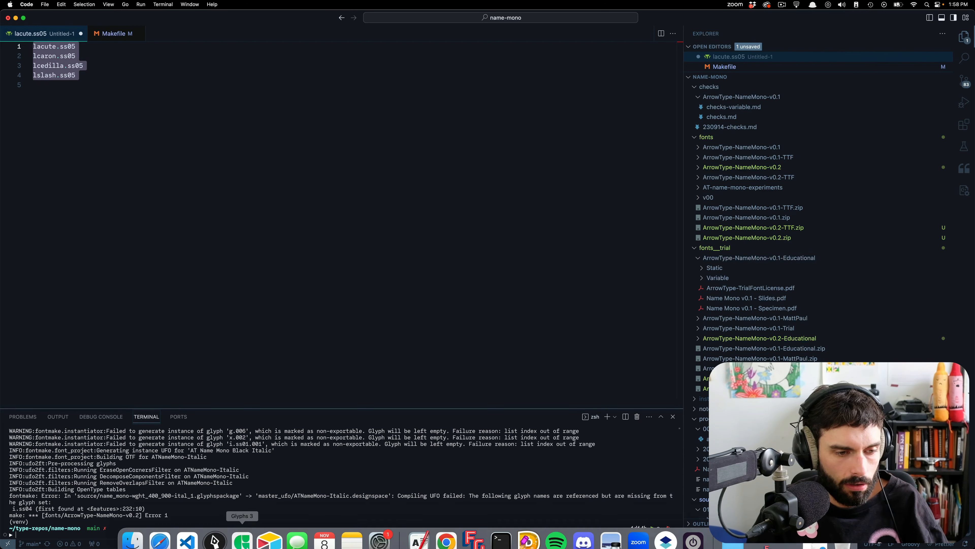
{"action": "left_click", "coordinate": [249, 532]}
{"action": "key", "text": "t"}
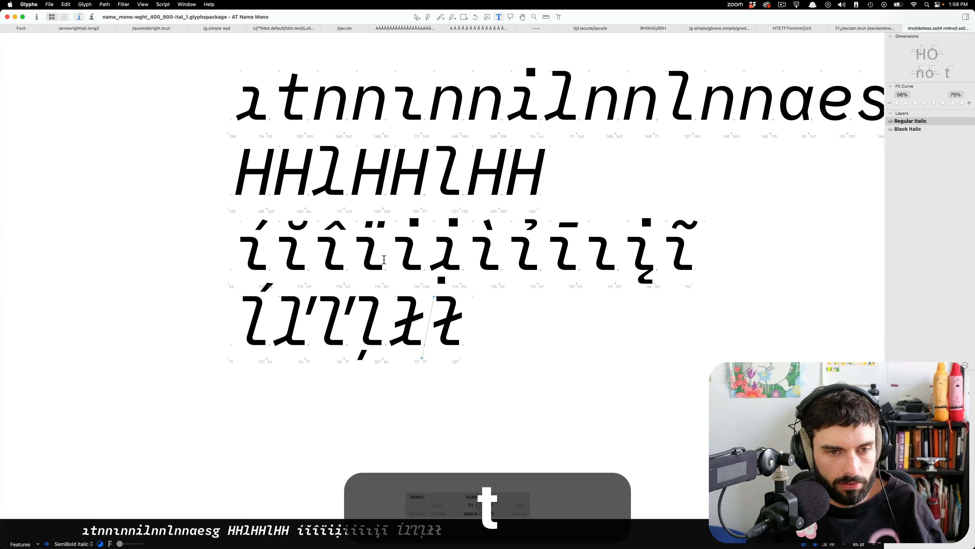
{"action": "left_click", "coordinate": [256, 246]}
{"action": "key", "text": "Left"}
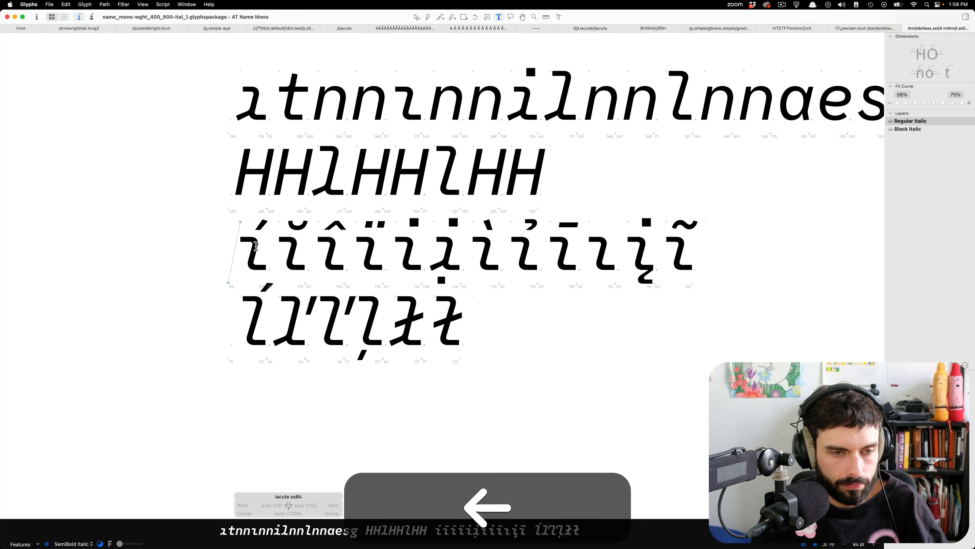
{"action": "key", "text": "shift+super+g"}
{"action": "type", "text": "i.ss04"}
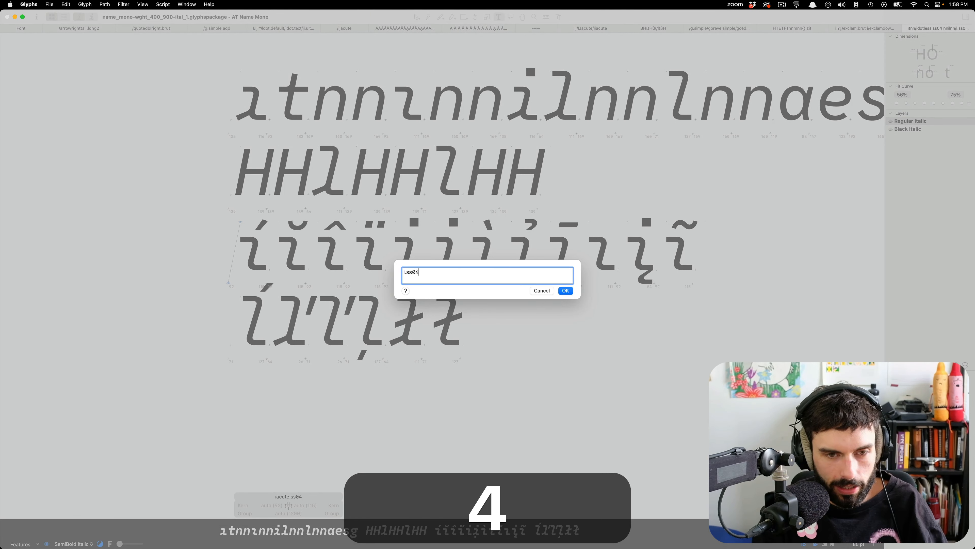
{"action": "key", "text": "Return"}
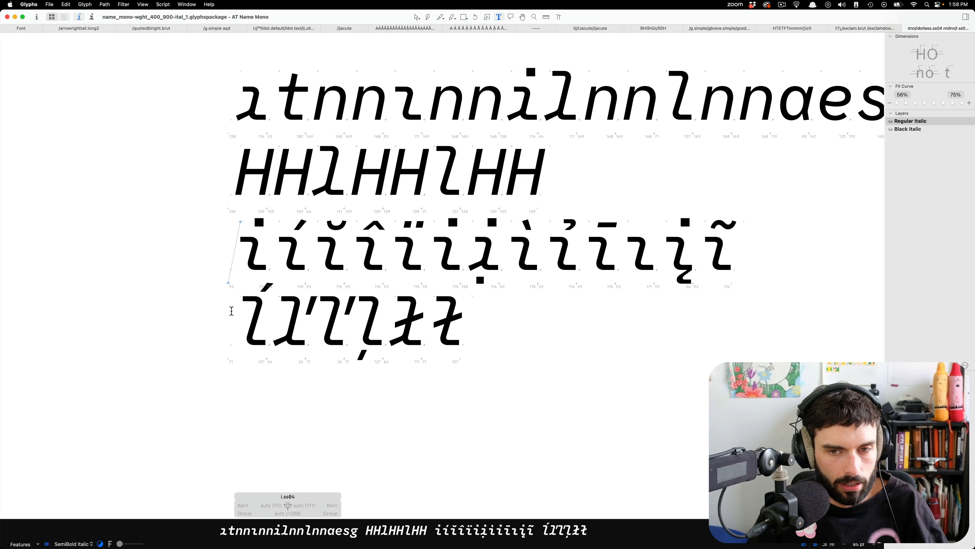
Return to the VS Code terminal and rerun the clean and full build command.
{"action": "key", "text": "super+Tab"}
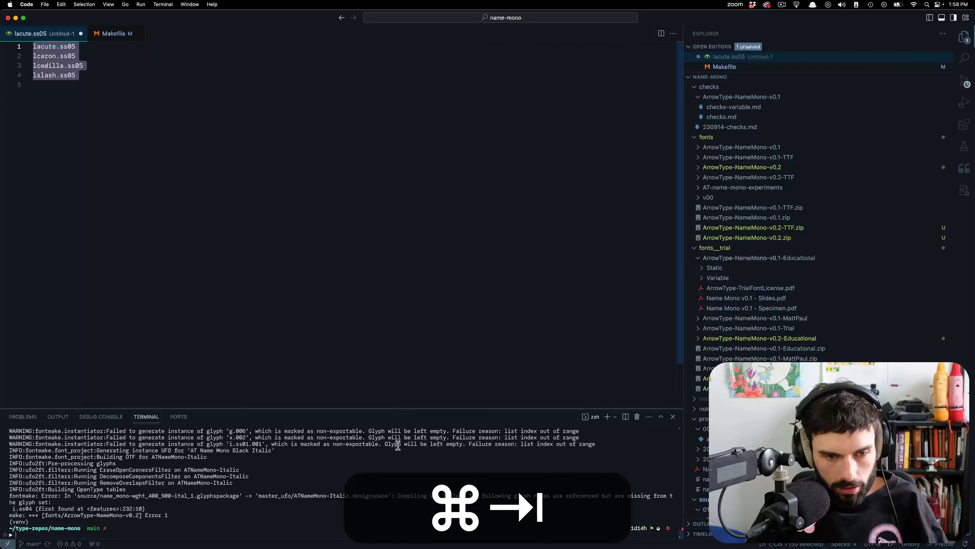
{"action": "key", "text": "Up"}
{"action": "key", "text": "Return"}
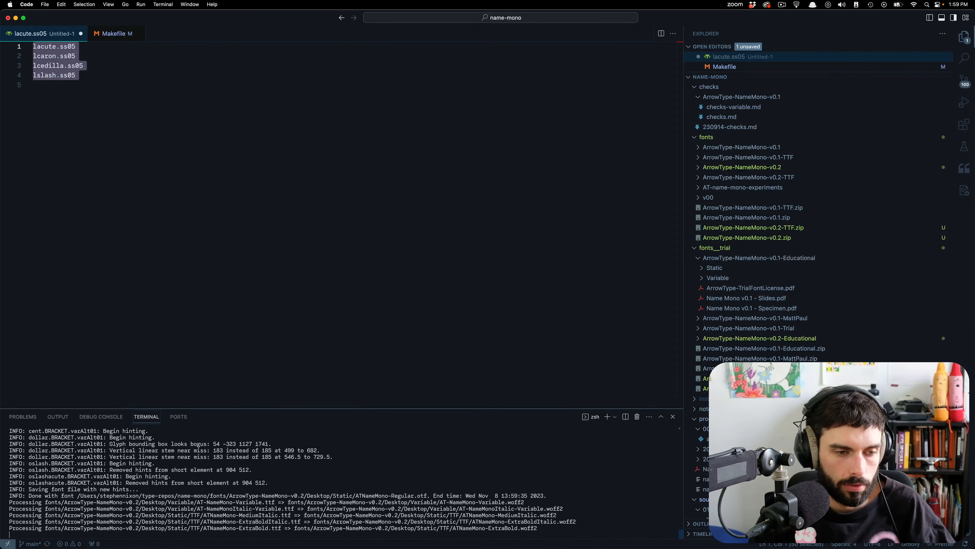
Switch to FontGoggles, bring the "resilient" test window forward and enable the ss04 and ss05 features.
{"action": "key", "text": "super+Tab"}
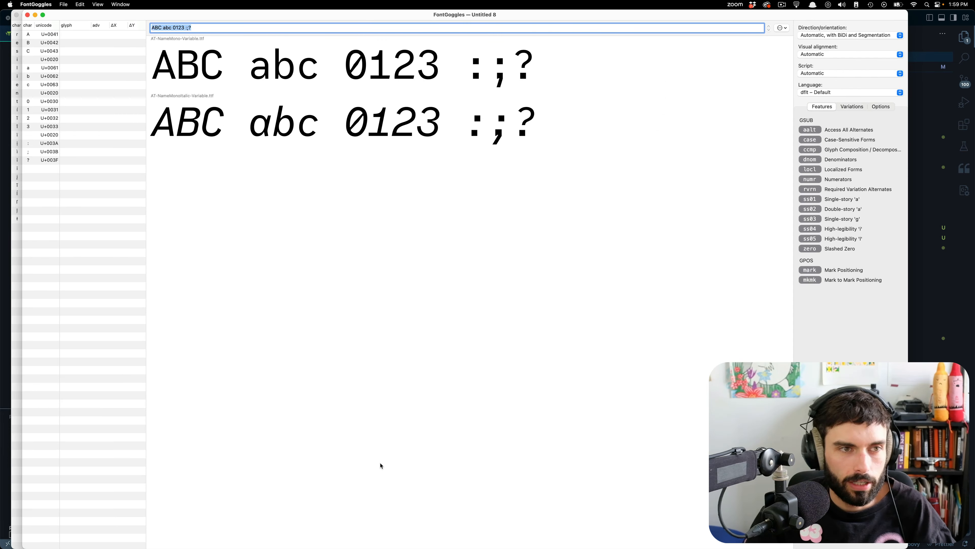
{"action": "double_click", "coordinate": [337, 16]}
{"action": "left_click", "coordinate": [418, 175]}
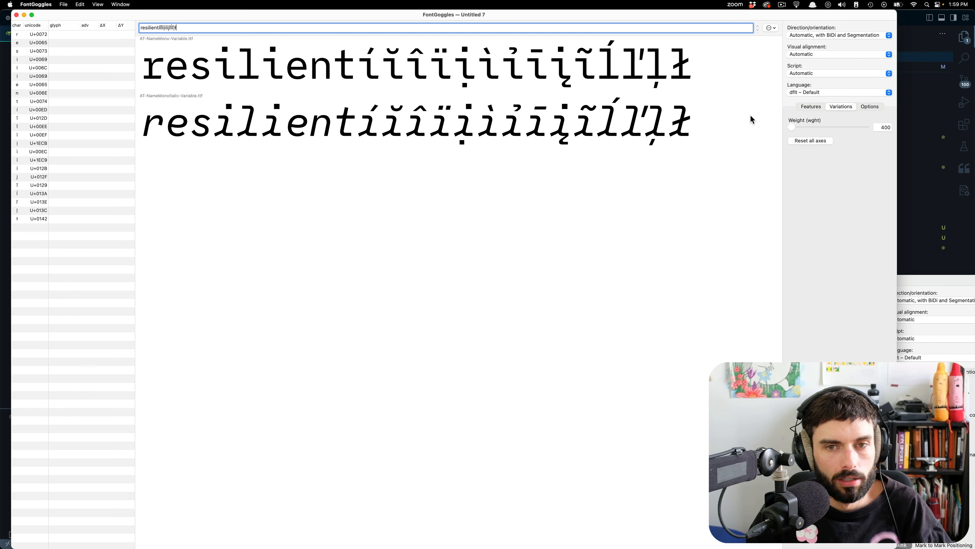
{"action": "left_click", "coordinate": [812, 109]}
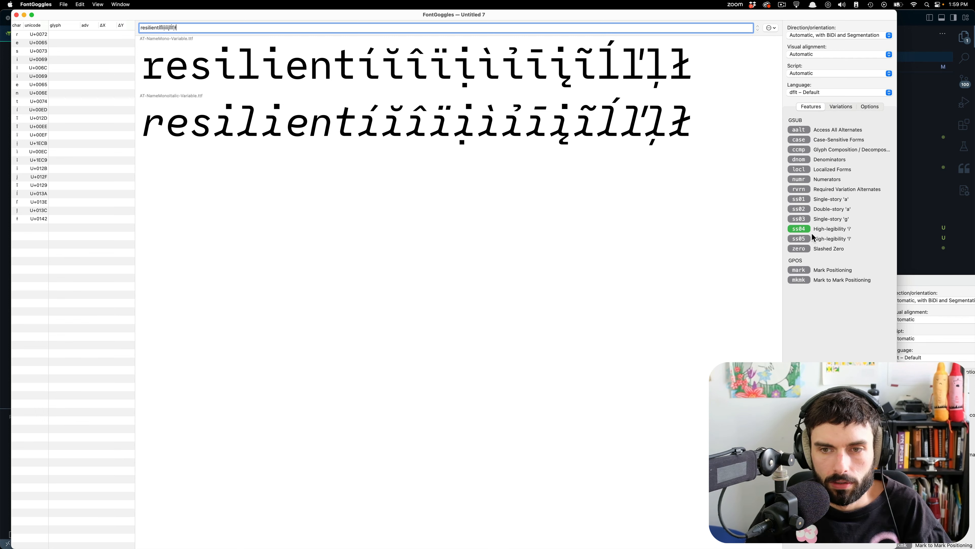
{"action": "left_click", "coordinate": [805, 239]}
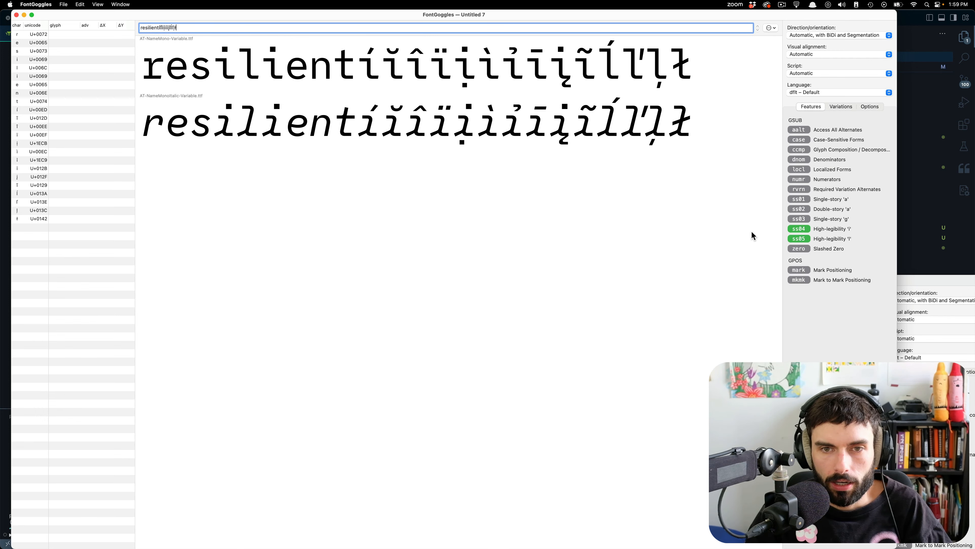
Inspect the glyph names used by the upright and italic variable fonts and compare their i and l shapes at a larger size.
{"action": "left_click", "coordinate": [319, 91]}
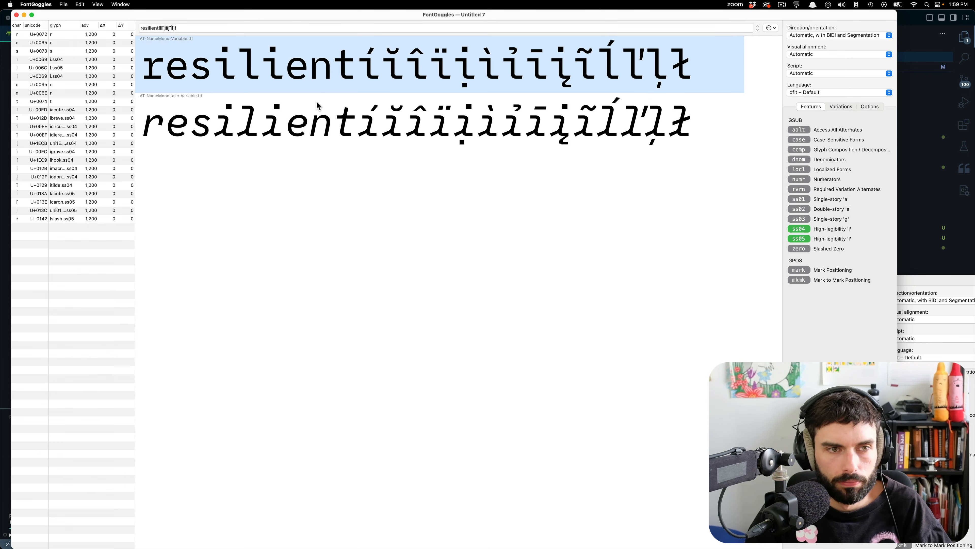
{"action": "right_click", "coordinate": [318, 103]}
{"action": "left_click", "coordinate": [329, 115]}
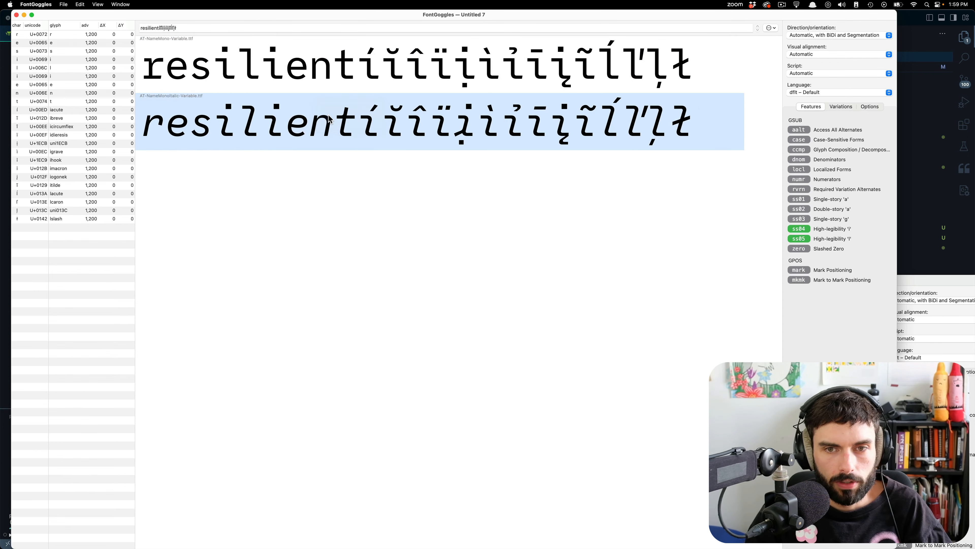
{"action": "left_click", "coordinate": [556, 257]}
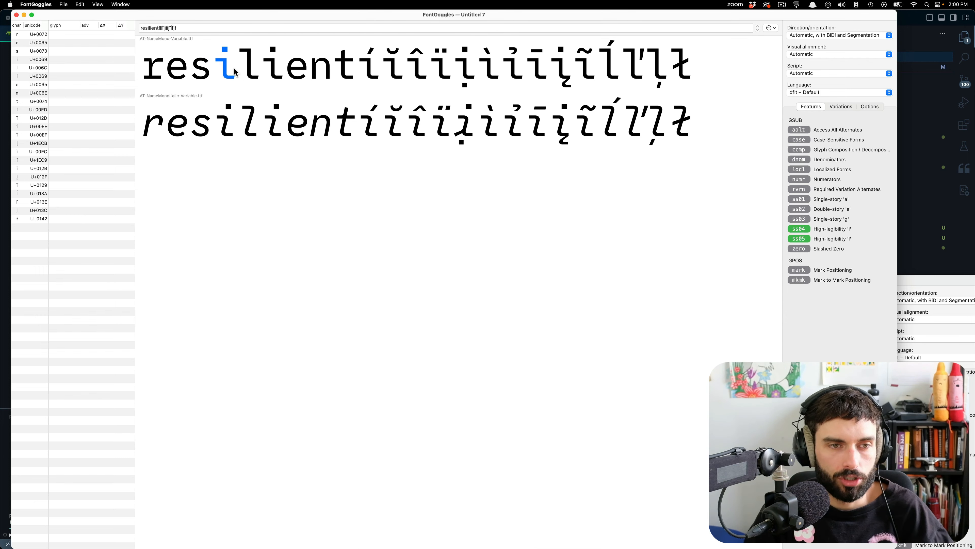
{"action": "scroll", "coordinate": [235, 68], "scroll_direction": "up", "scroll_amount": 3}
{"action": "scroll", "coordinate": [234, 67], "scroll_direction": "up", "scroll_amount": 5}
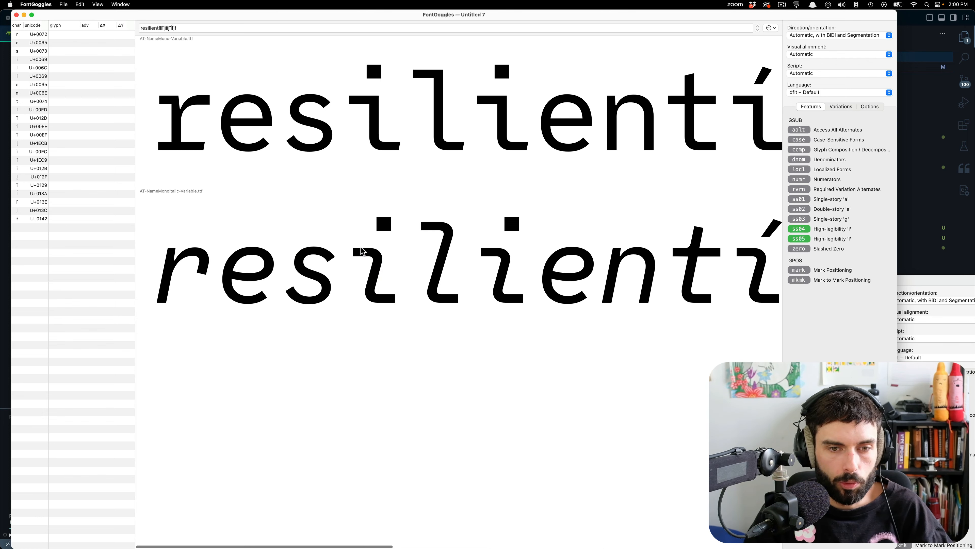
{"action": "scroll", "coordinate": [209, 217], "scroll_direction": "down", "scroll_amount": 8}
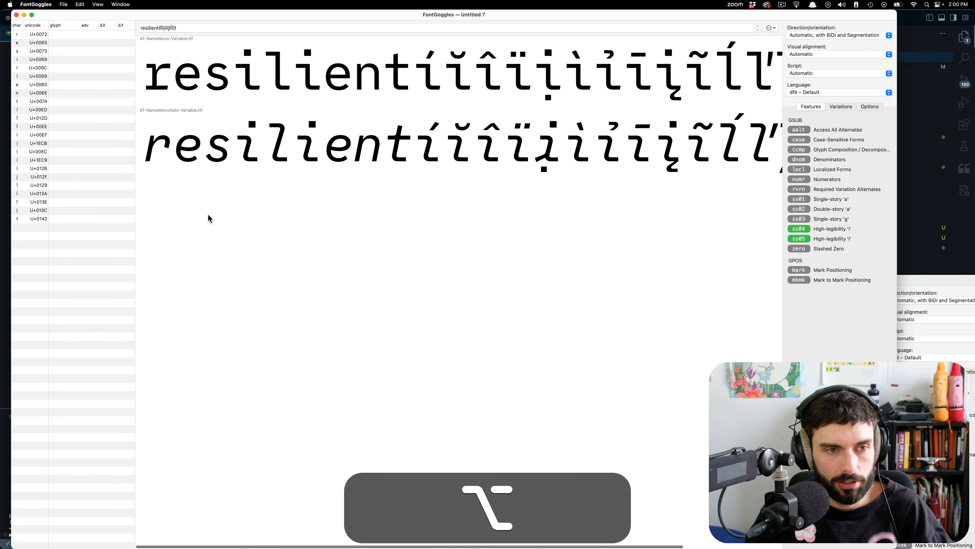
{"action": "key", "text": "cmd+s"}
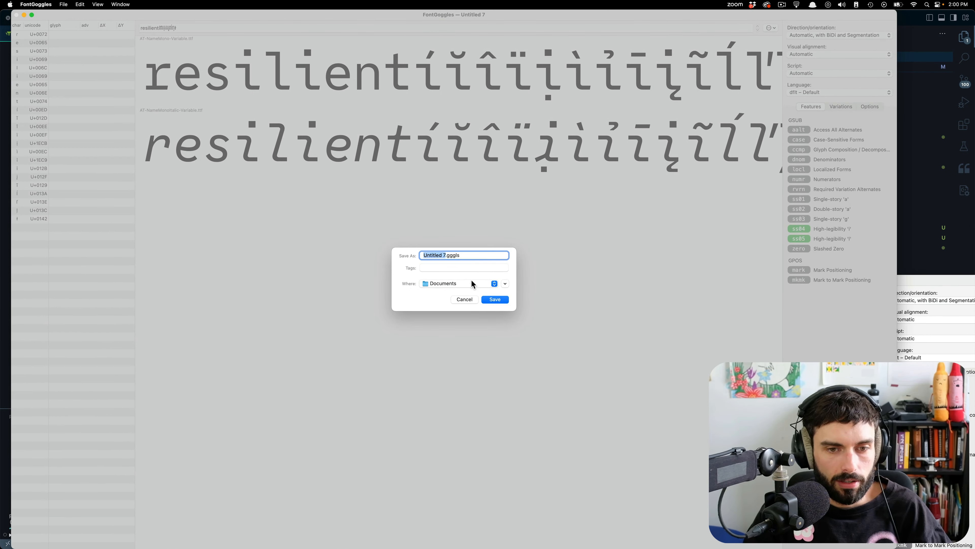
{"action": "left_click", "coordinate": [473, 299]}
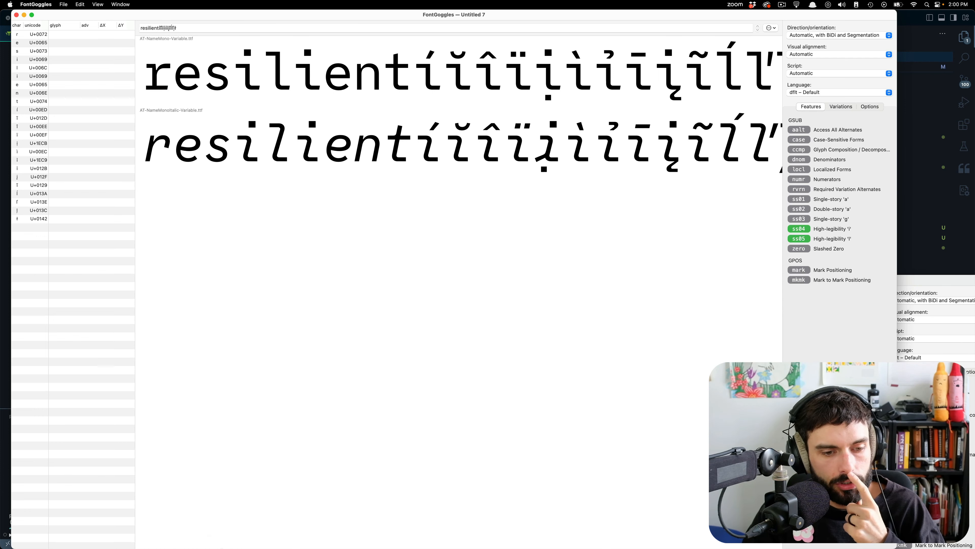
Switch back to the italic font in Glyphs and review all four lines of the alternates sample text.
{"action": "mouse_move", "coordinate": [175, 545]}
{"action": "left_click", "coordinate": [242, 530]}
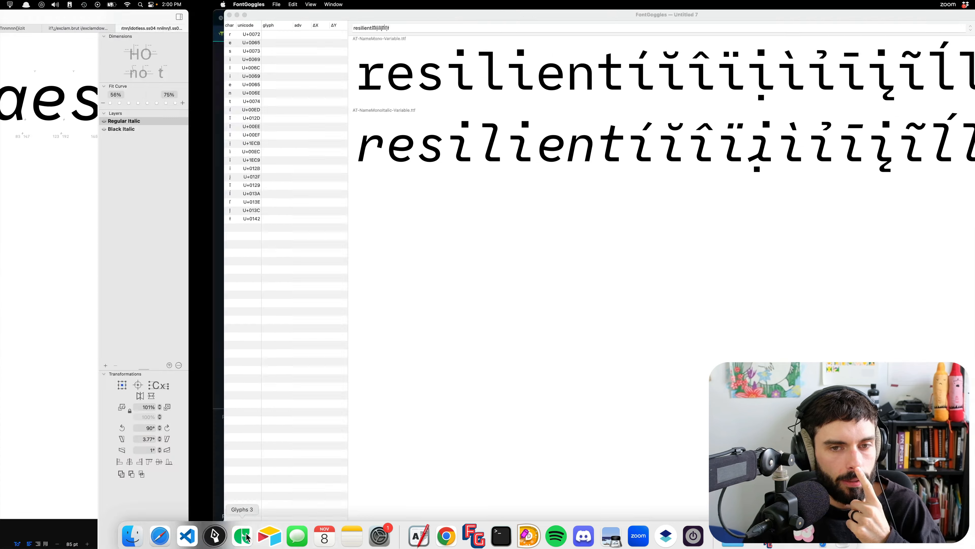
{"action": "scroll", "coordinate": [735, 260], "scroll_direction": "right", "scroll_amount": 3}
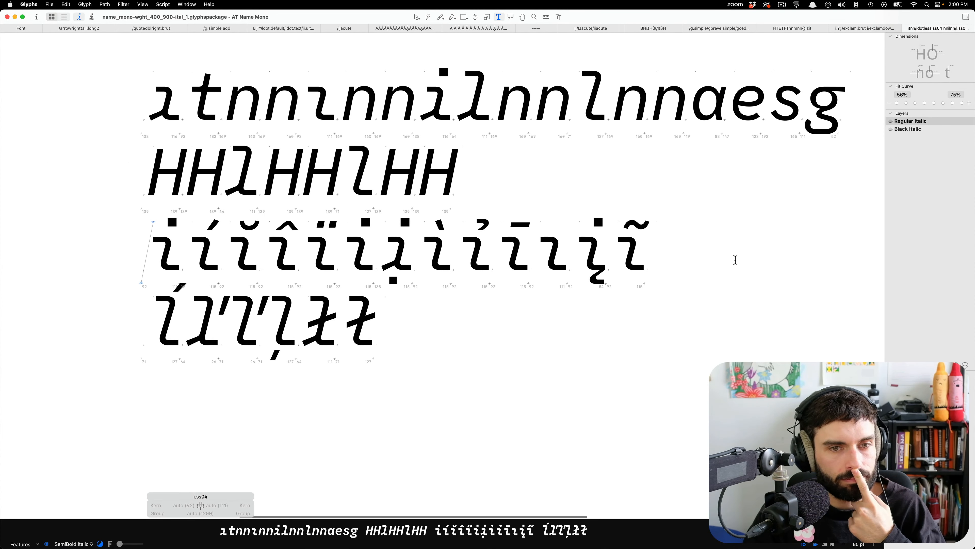
{"action": "scroll", "coordinate": [474, 233], "scroll_direction": "down", "scroll_amount": 5}
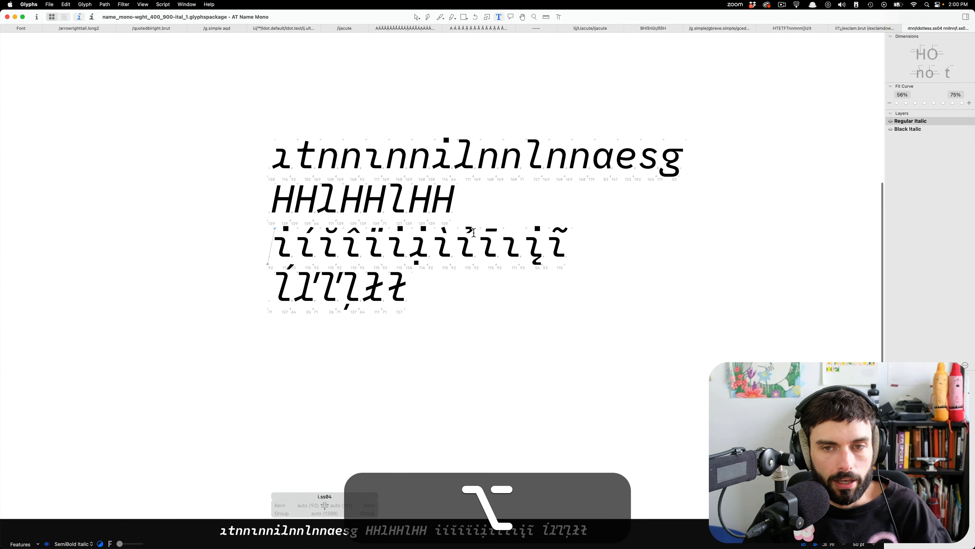